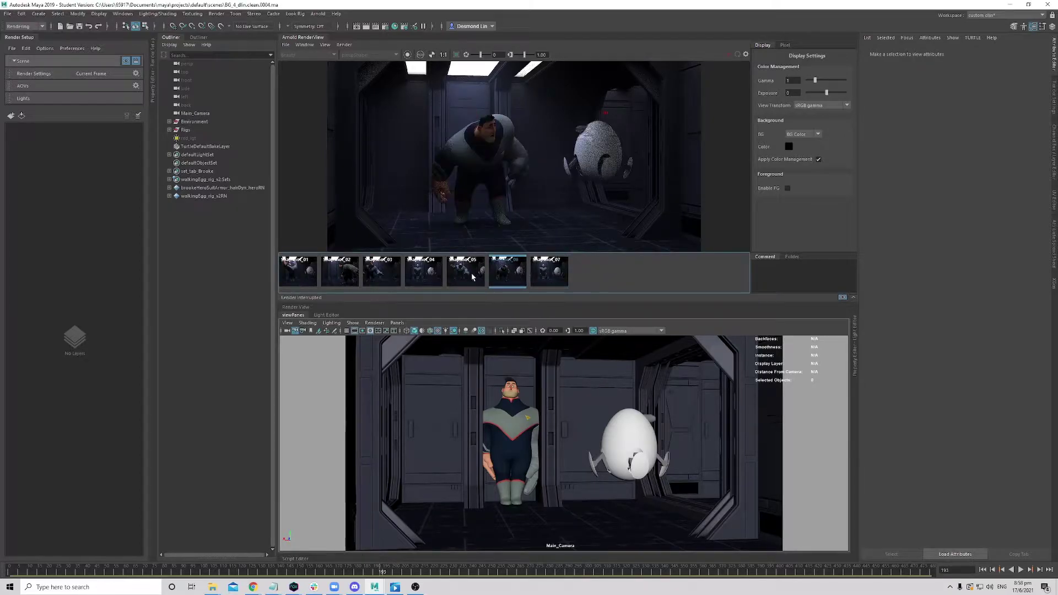
- Compare the seven stored render snapshots, checking how the lighting reads on the character and the egg robot in each shot
left_click(339, 272)
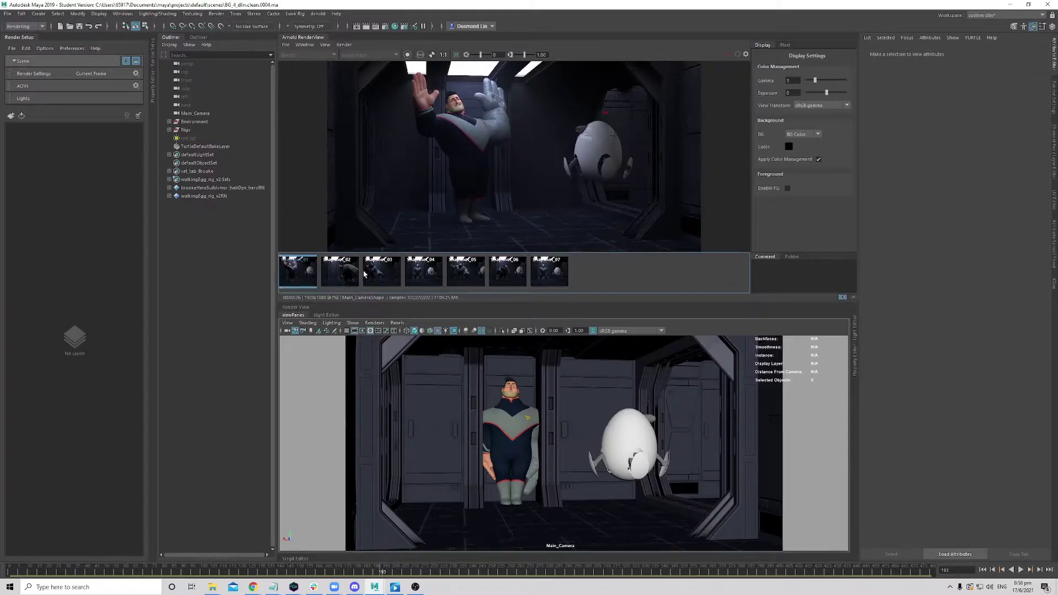
left_click_drag(510, 275, 602, 275)
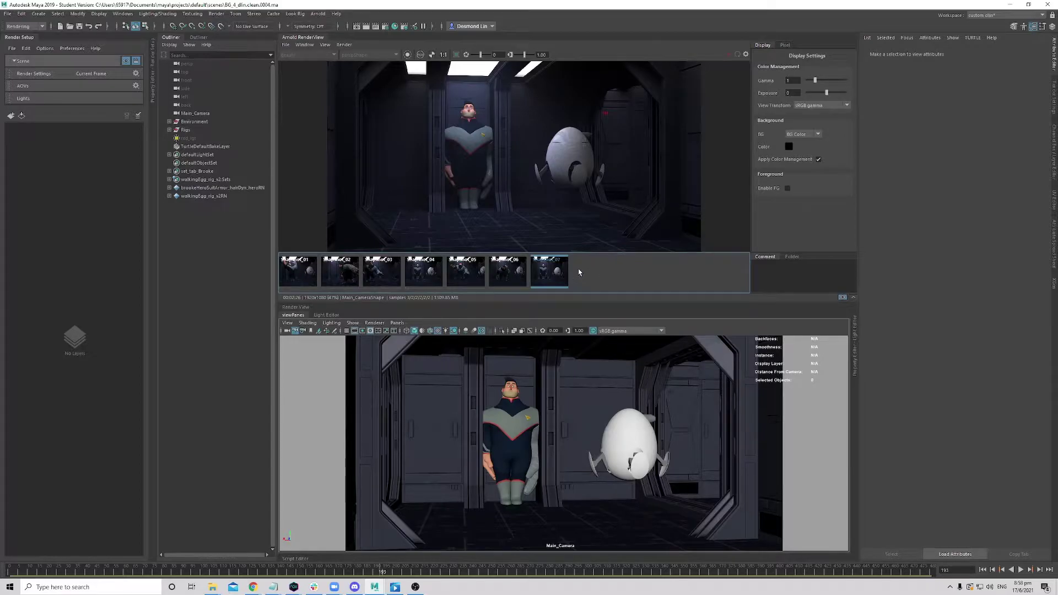
left_click(503, 273)
left_click(465, 273)
left_click(381, 273)
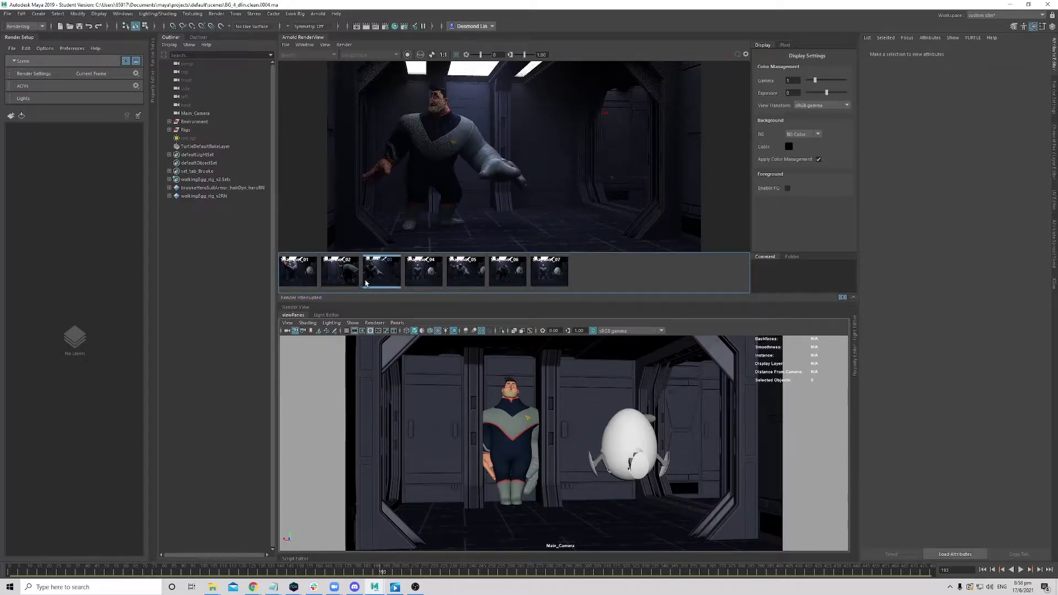
left_click(340, 278)
left_click(449, 273)
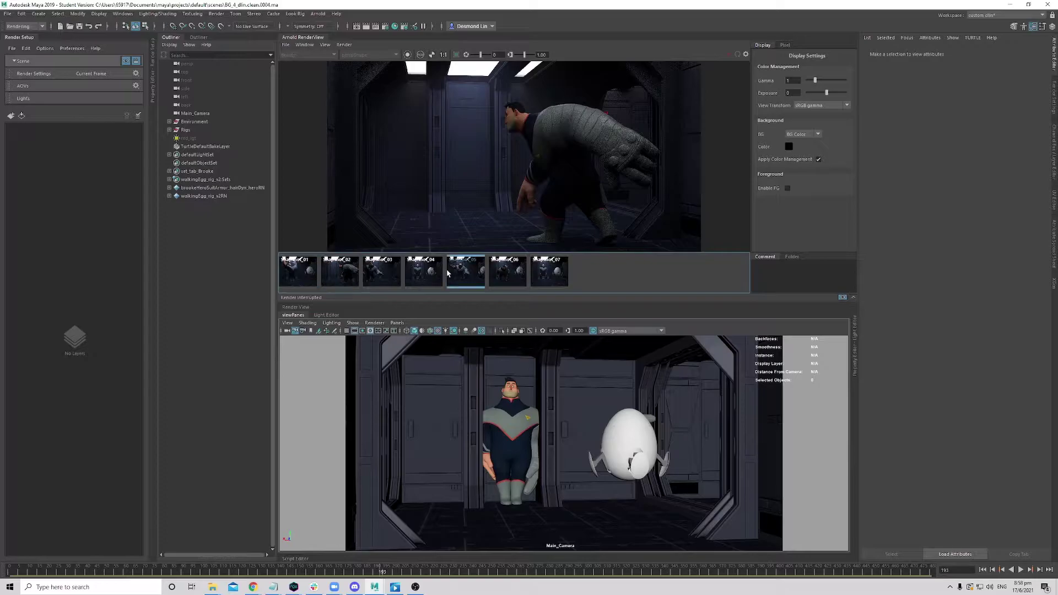
left_click(356, 276)
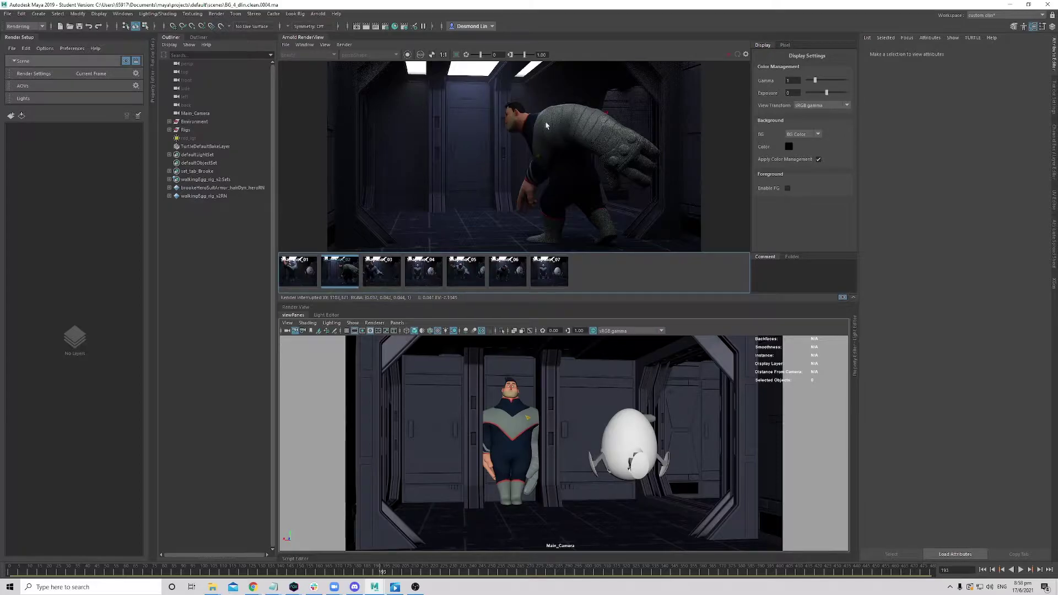
left_click(376, 282)
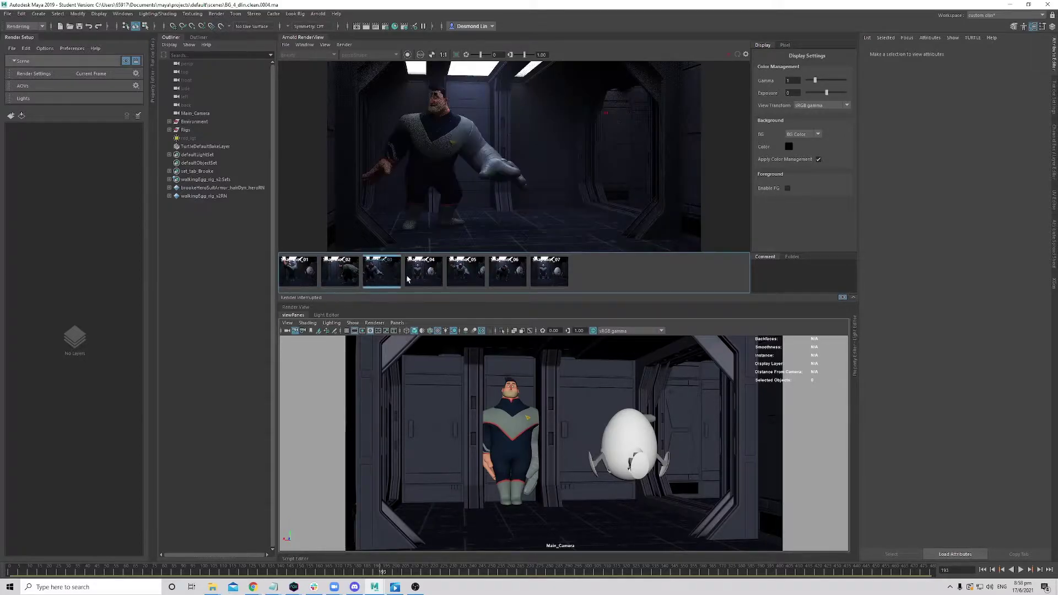
left_click(422, 278)
left_click(394, 280)
left_click(422, 279)
left_click(449, 281)
left_click(550, 273)
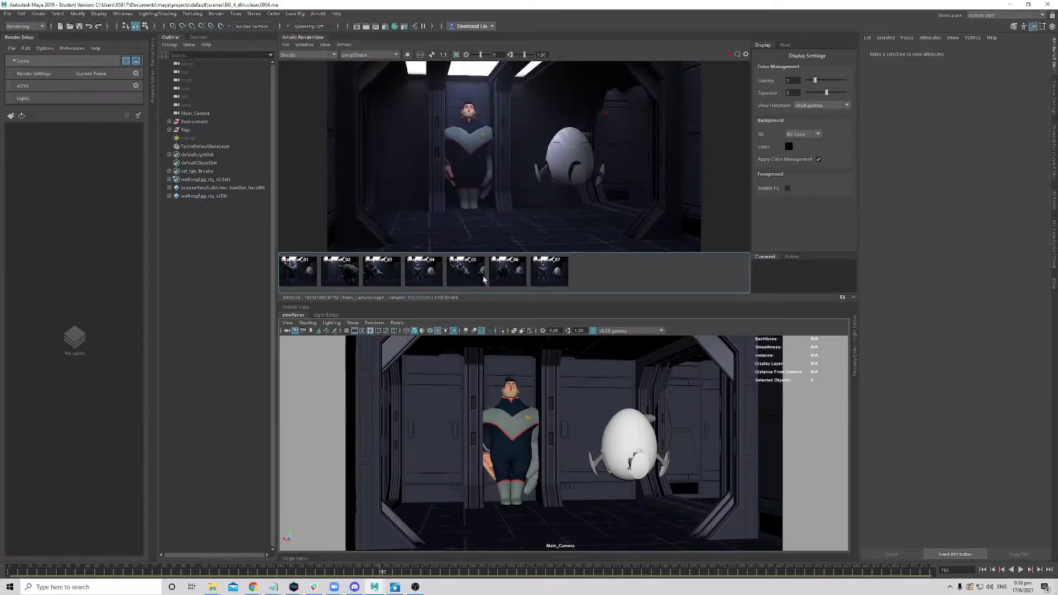
left_click(509, 276)
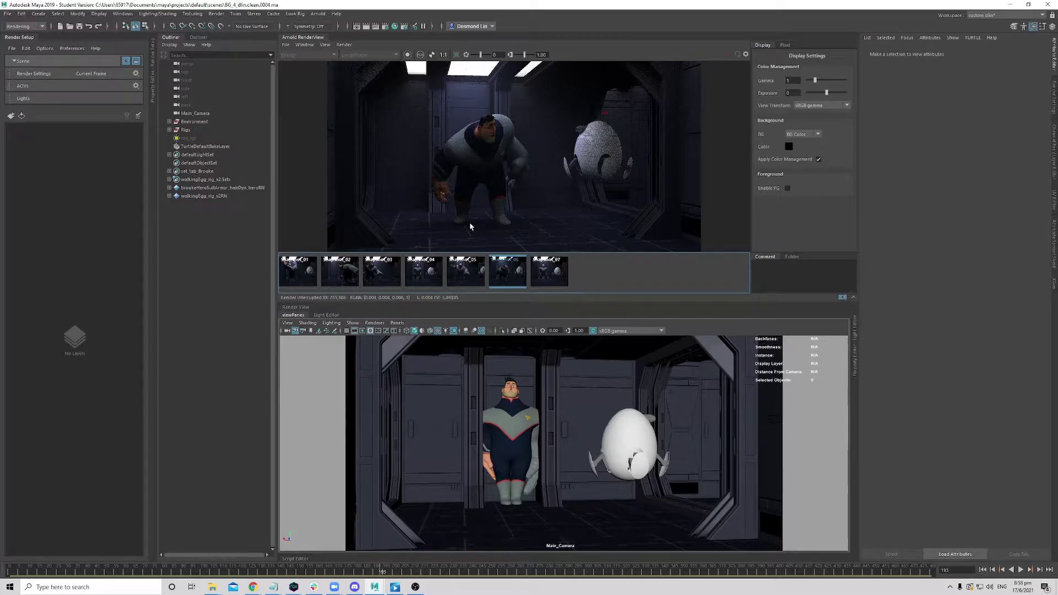
left_click(437, 277)
left_click(339, 274)
left_click(393, 277)
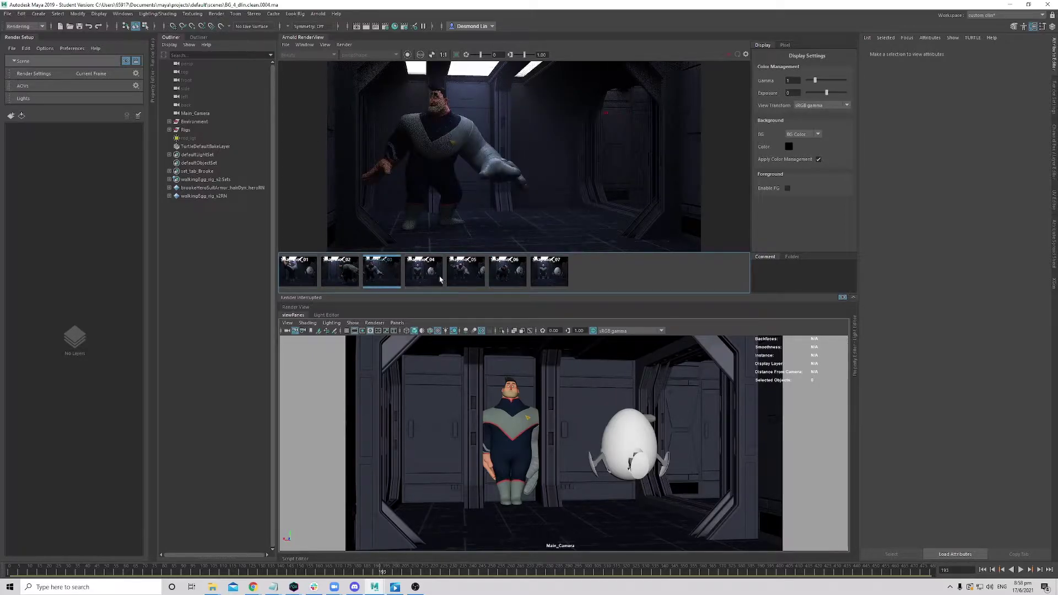
left_click(424, 279)
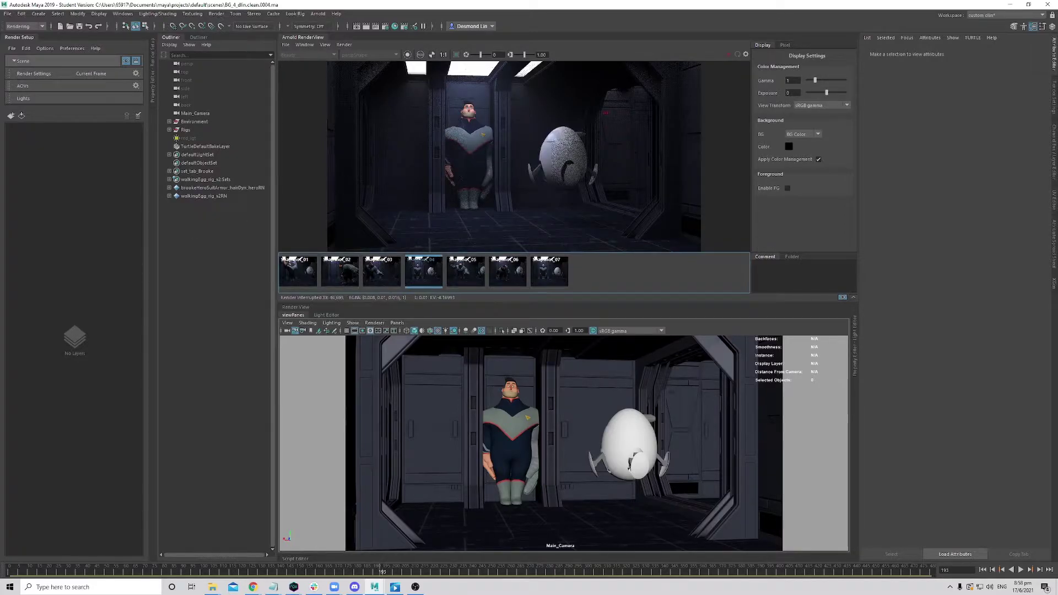
- Review the sci-fi corridor lighting references in the refimagines folder, then move the folder window out of the way
left_click_drag(1, 65, 401, 81)
left_click(441, 284)
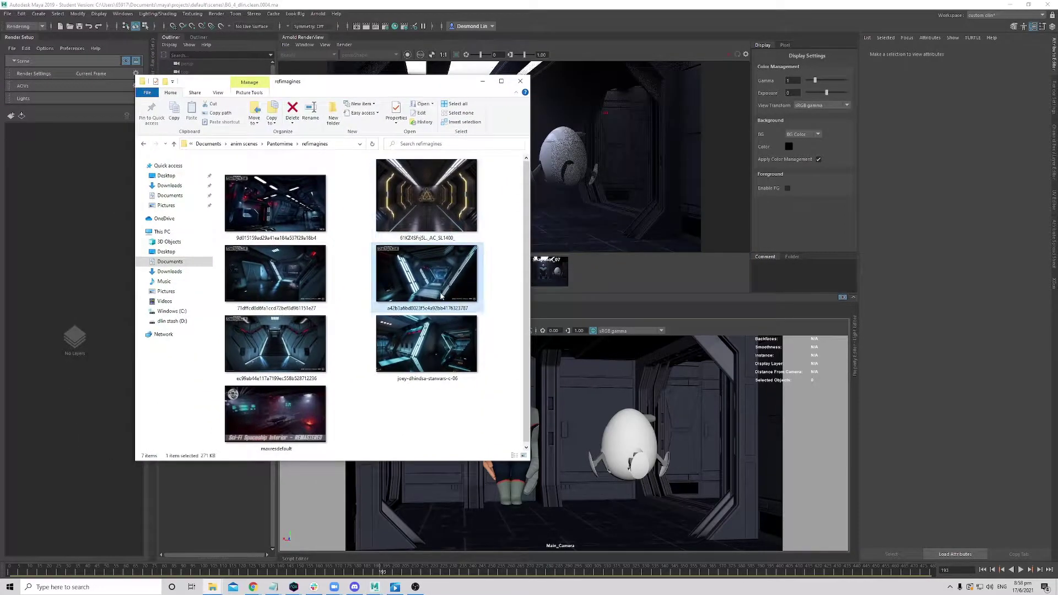
left_click(285, 280)
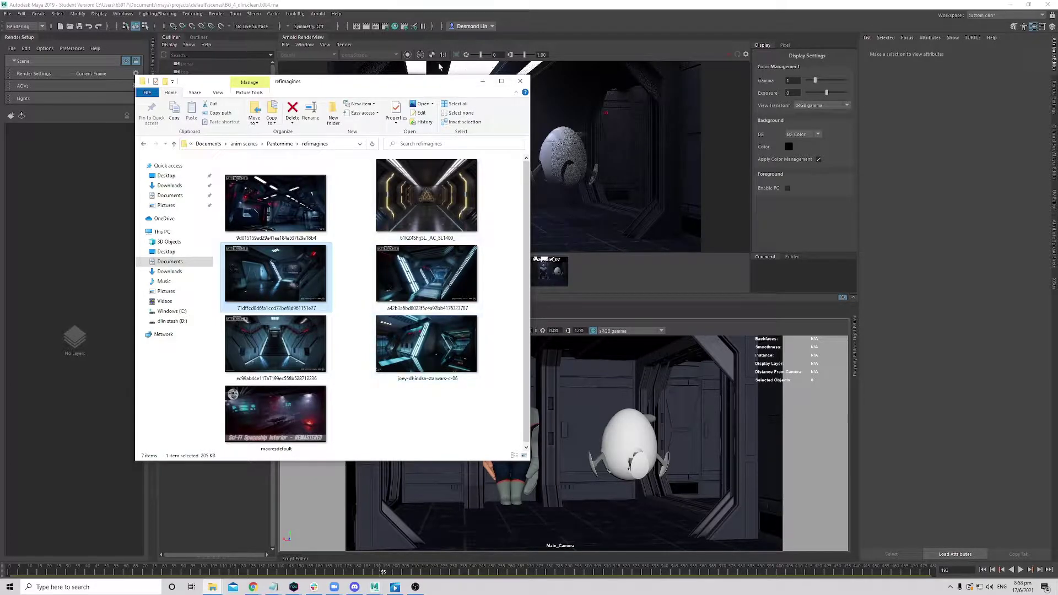
left_click_drag(422, 84, 0, 122)
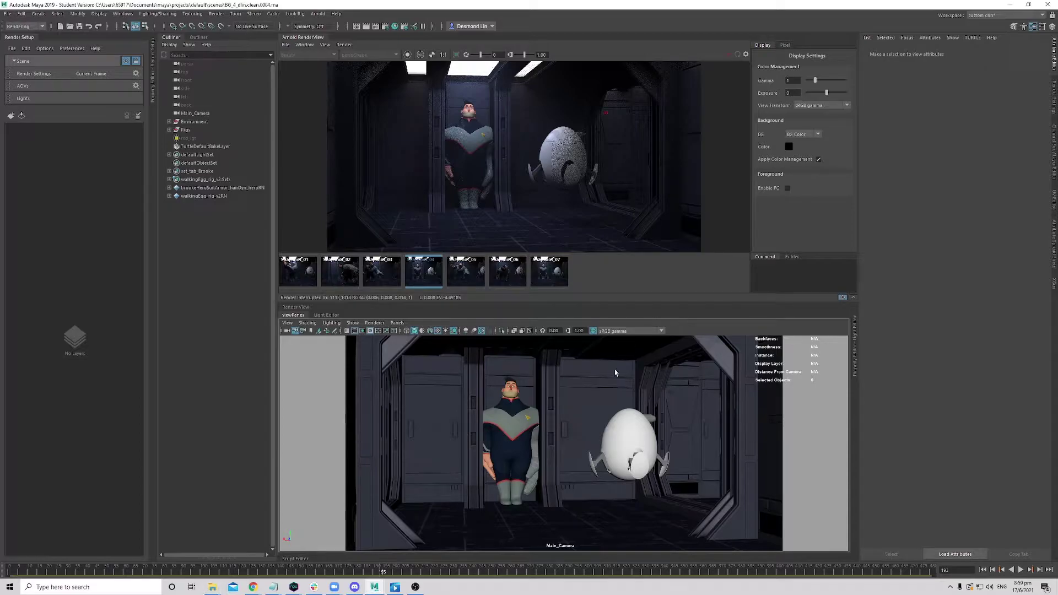
- Switch the viewport to the perspective camera, select the narrow ceiling light surface and reveal it in the scene hierarchy
key("space")
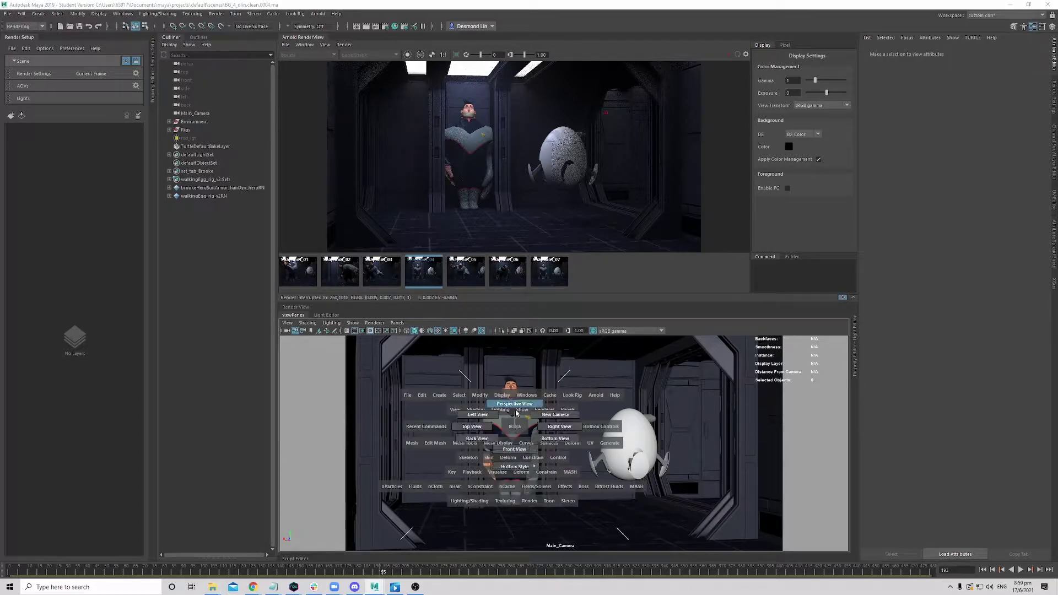
left_click_drag(516, 413, 514, 410)
right_click_drag(512, 413, 590, 434, "alt")
left_click_drag(590, 434, 483, 442, "alt")
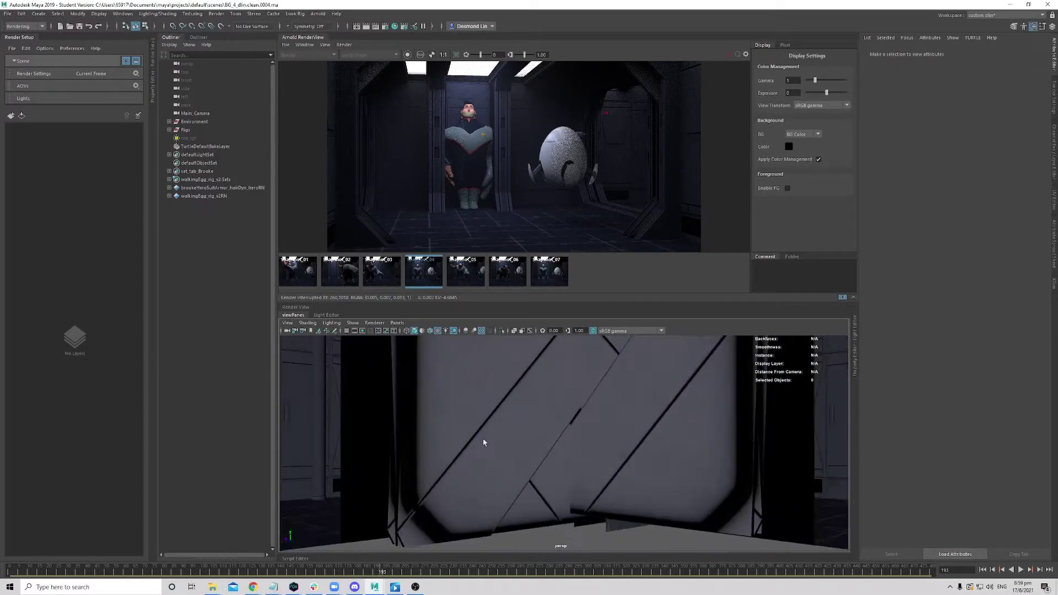
scroll(483, 442, "down", 8)
left_click_drag(556, 437, 458, 429, "alt")
scroll(463, 449, "up", 3)
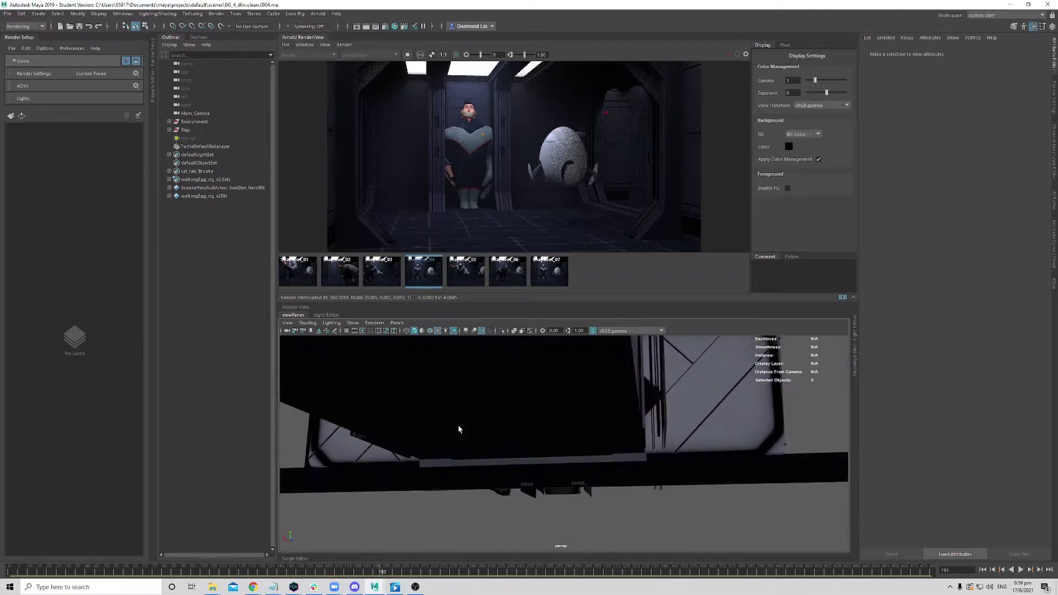
middle_click_drag(517, 405, 633, 477, "alt")
middle_click_drag(544, 452, 555, 460, "alt")
left_click_drag(555, 460, 635, 478, "alt")
left_click(581, 457)
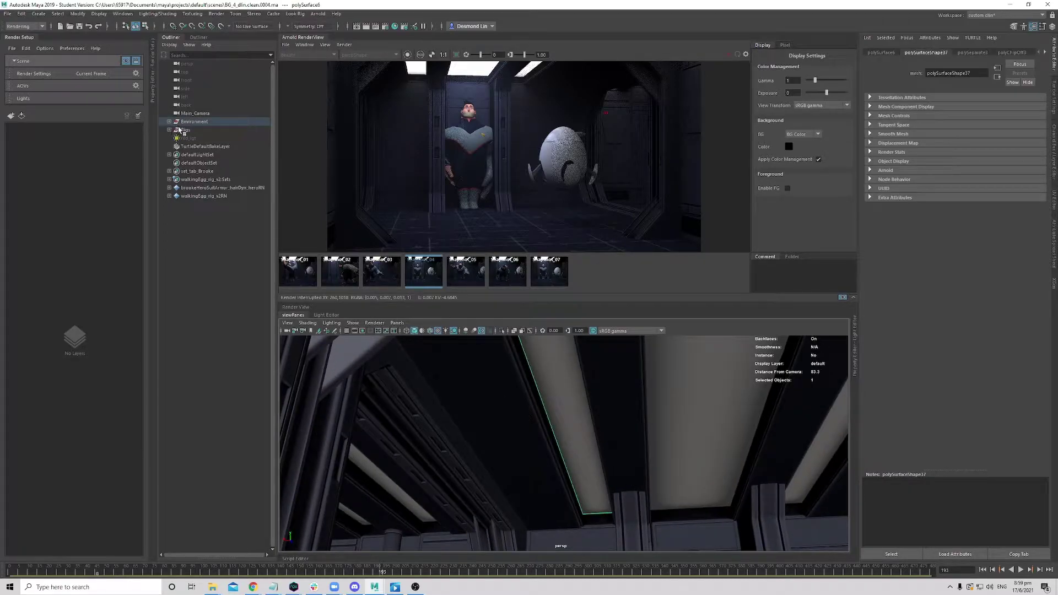
key("f")
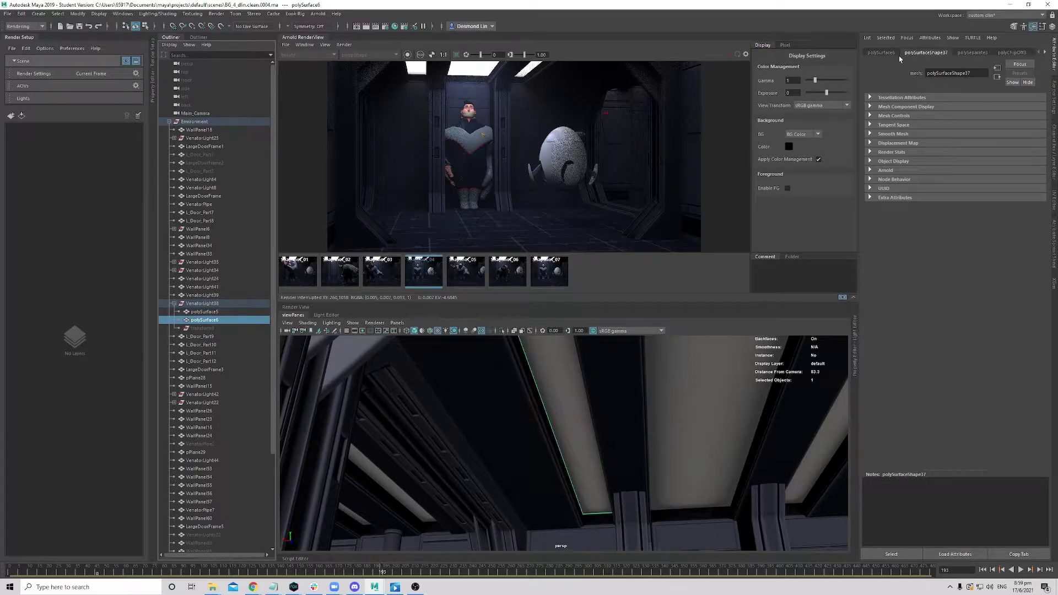
- Show the Arnold attributes of the selected ceiling light surface and duplicate the mesh
left_click(887, 54)
left_click(919, 52)
left_click(885, 174)
left_click_drag(547, 419, 601, 426, "alt")
key("ctrl+d")
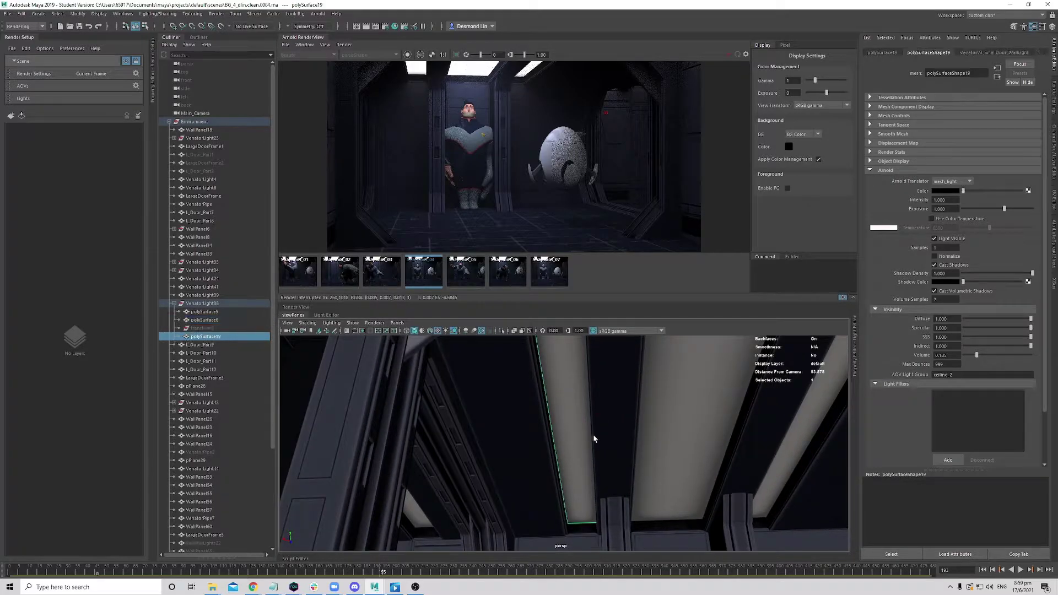
- Frame the duplicated light mesh and nudge it slightly along one axis with the Move tool
right_click_drag(593, 439, 610, 473, "alt")
left_click_drag(611, 473, 640, 445, "alt")
key("w")
key("f")
scroll(604, 491, "up", 4)
key("r")
key("w")
key("w")
left_click_drag(568, 451, 569, 453)
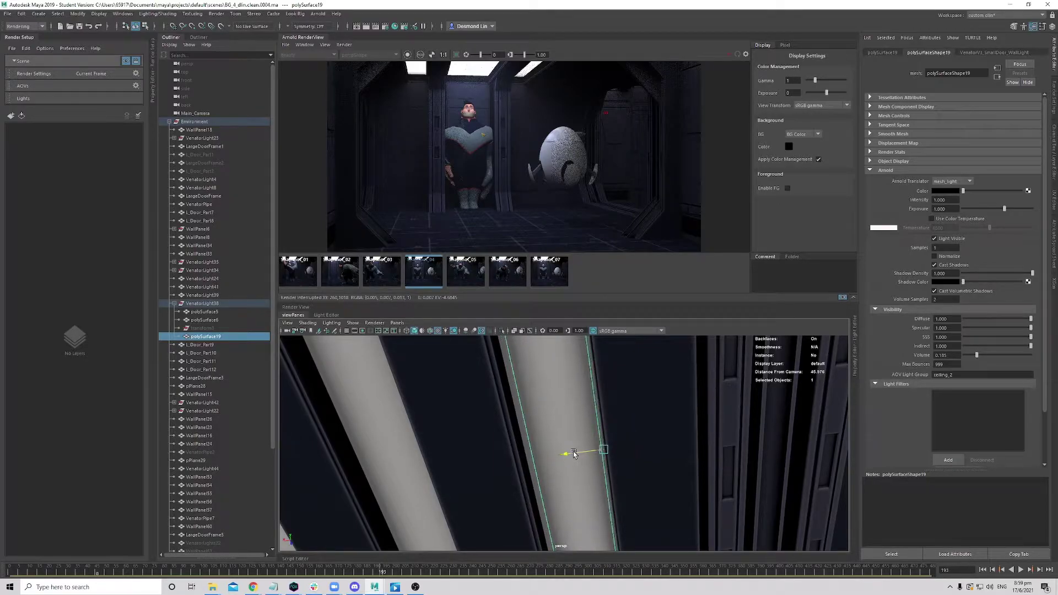
- Raise the duplicated mesh light's color to white, then map a File texture to the color
right_click_drag(569, 453, 517, 448, "alt")
left_click_drag(588, 448, 581, 481, "alt")
right_click_drag(581, 481, 628, 498, "alt")
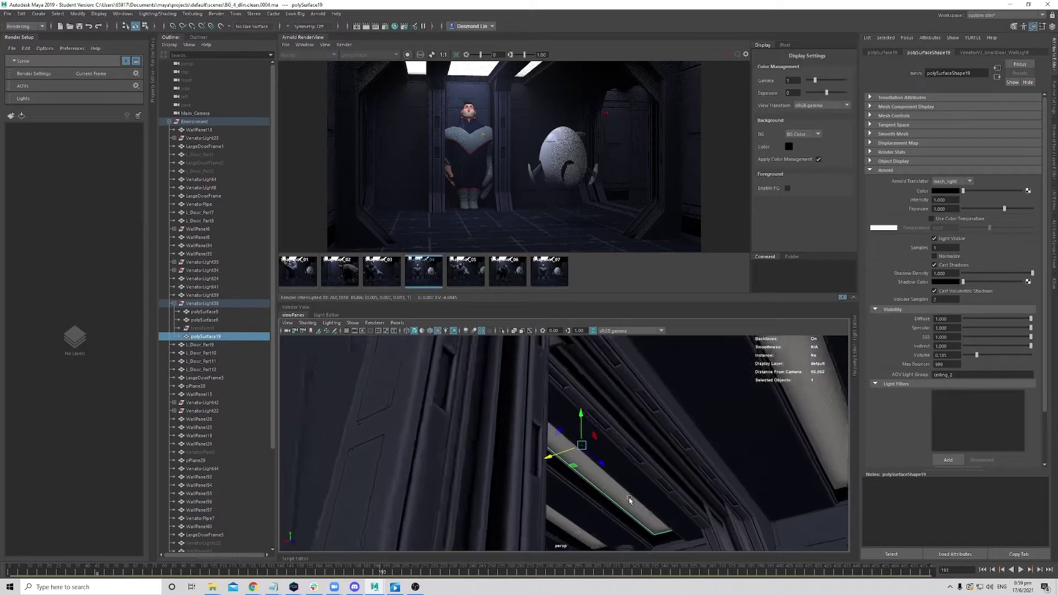
middle_click_drag(628, 497, 567, 463, "alt")
right_click_drag(567, 463, 584, 477, "alt")
left_click_drag(585, 478, 548, 404, "alt")
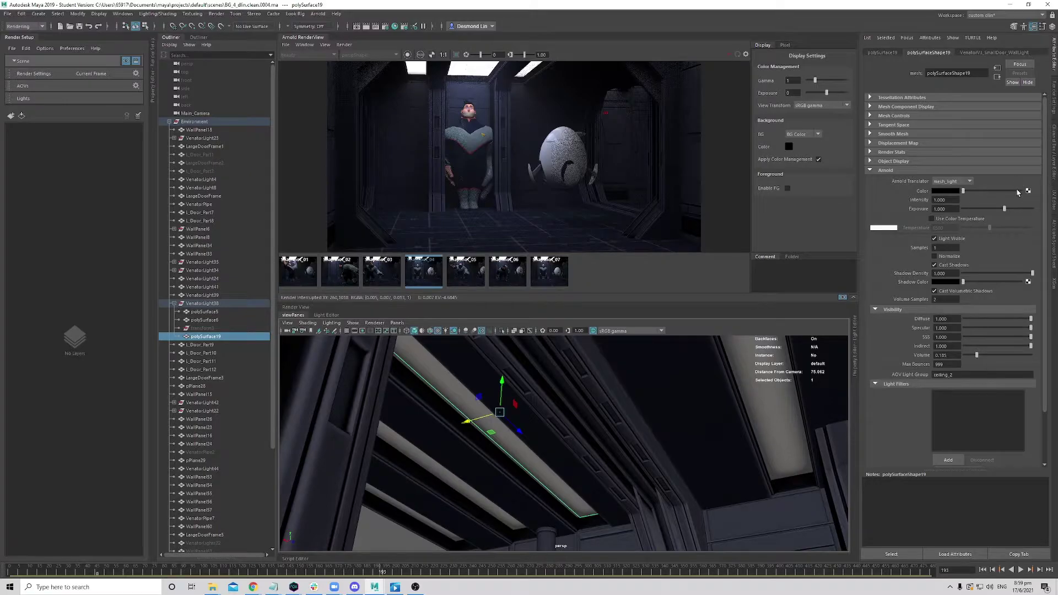
left_click_drag(977, 192, 1020, 191)
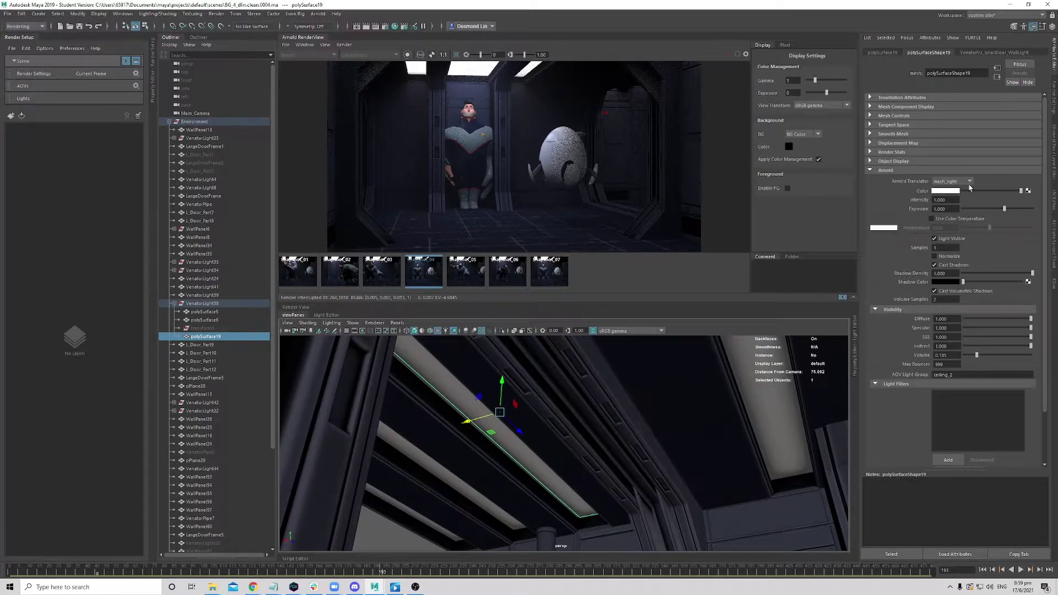
left_click(1029, 191)
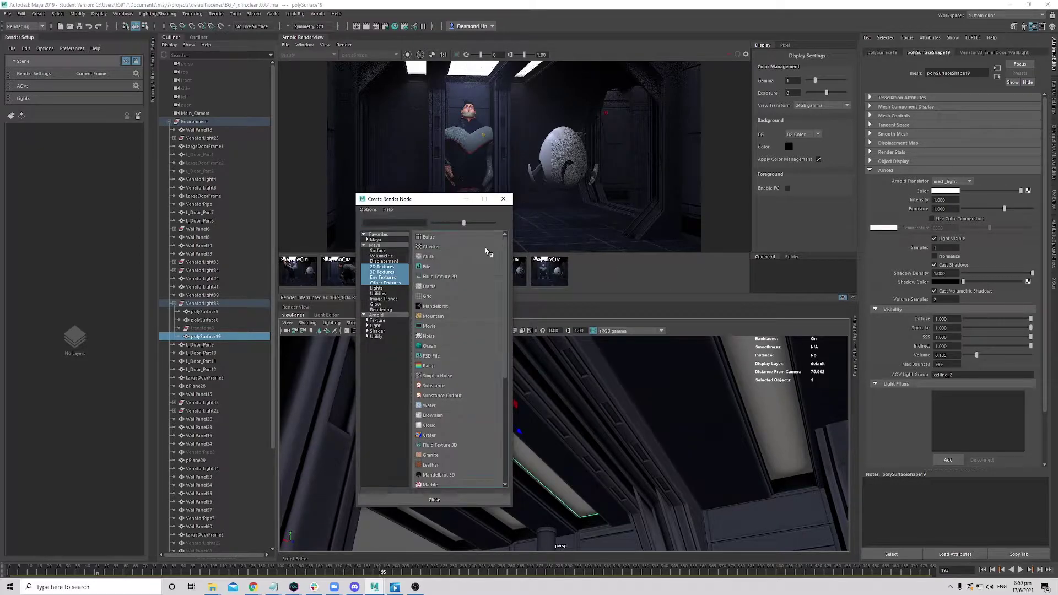
left_click(443, 267)
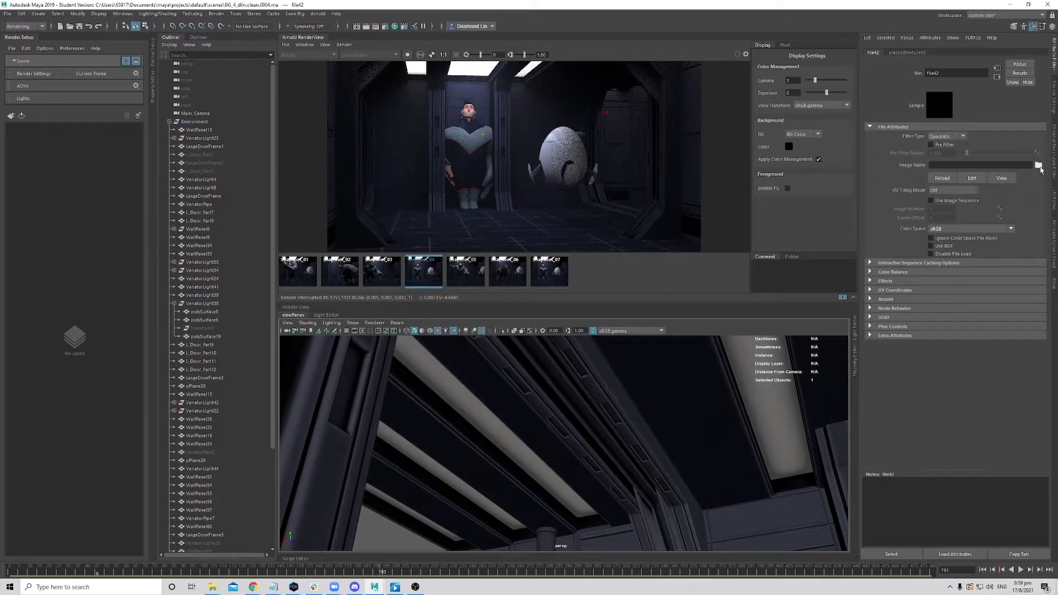
- Load lightTexture_02.jpg from the texture folder of the Pantomime project as the file node's image
left_click(1039, 167)
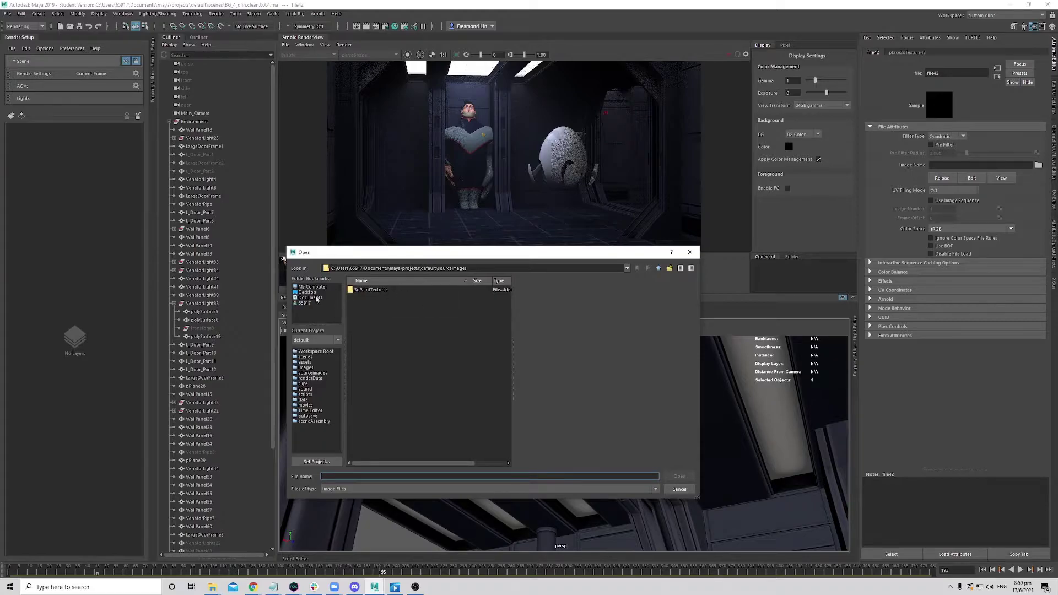
left_click(310, 297)
double_click(376, 298)
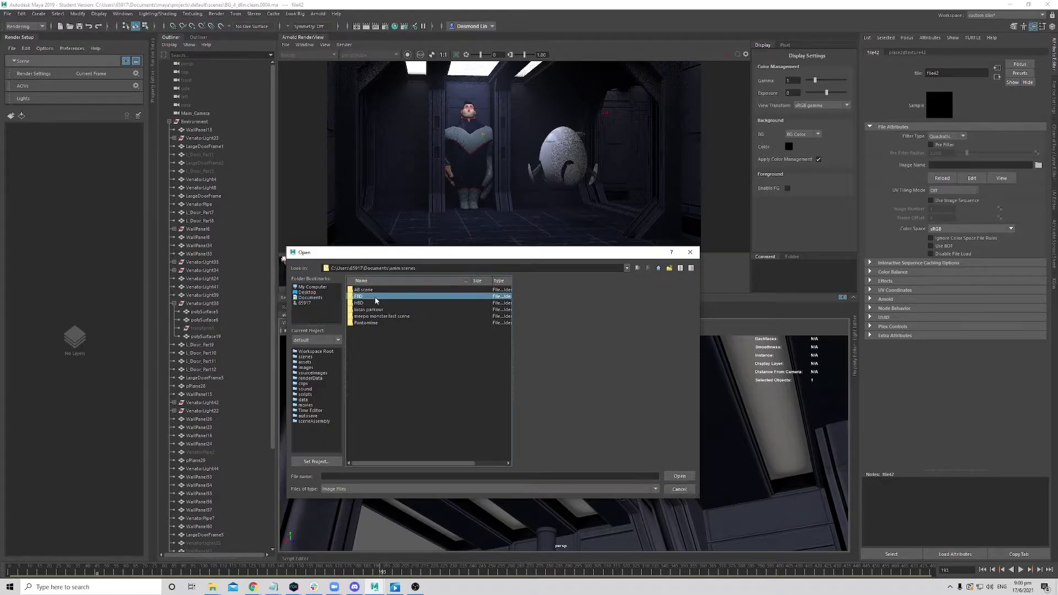
double_click(365, 322)
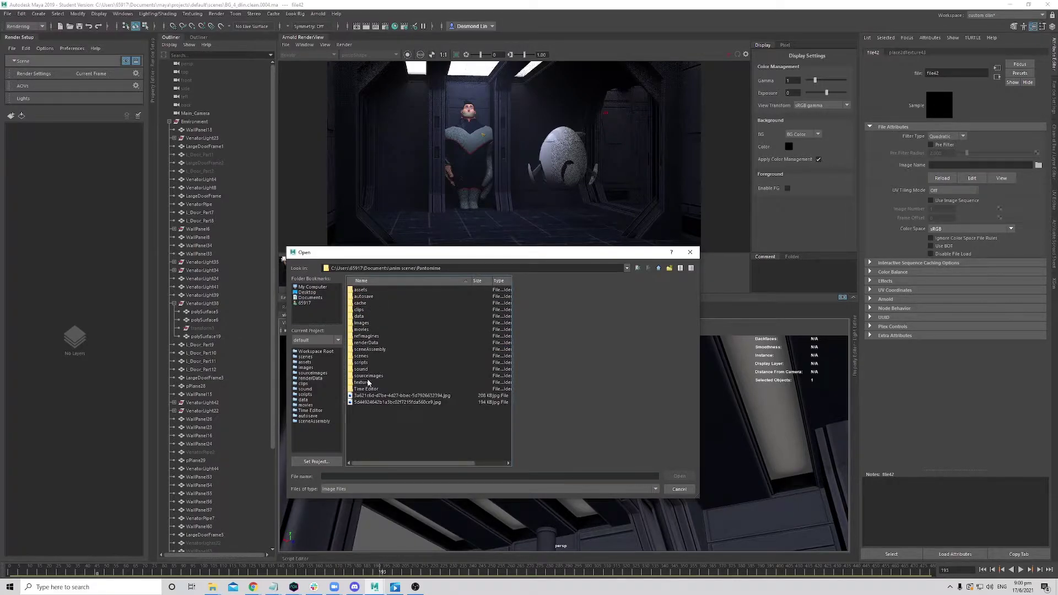
double_click(363, 383)
left_click(396, 310)
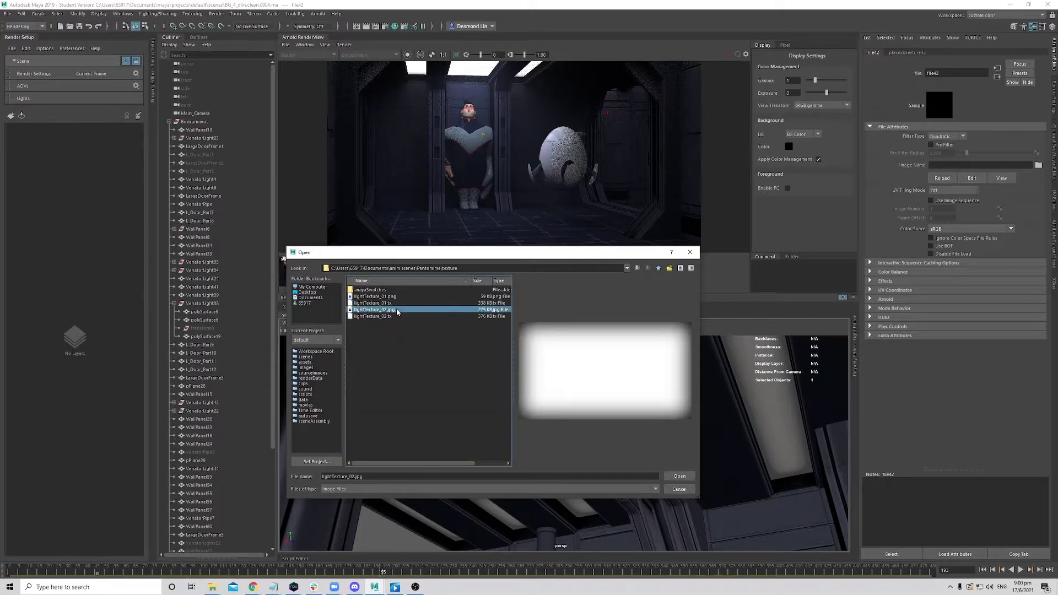
double_click(397, 310)
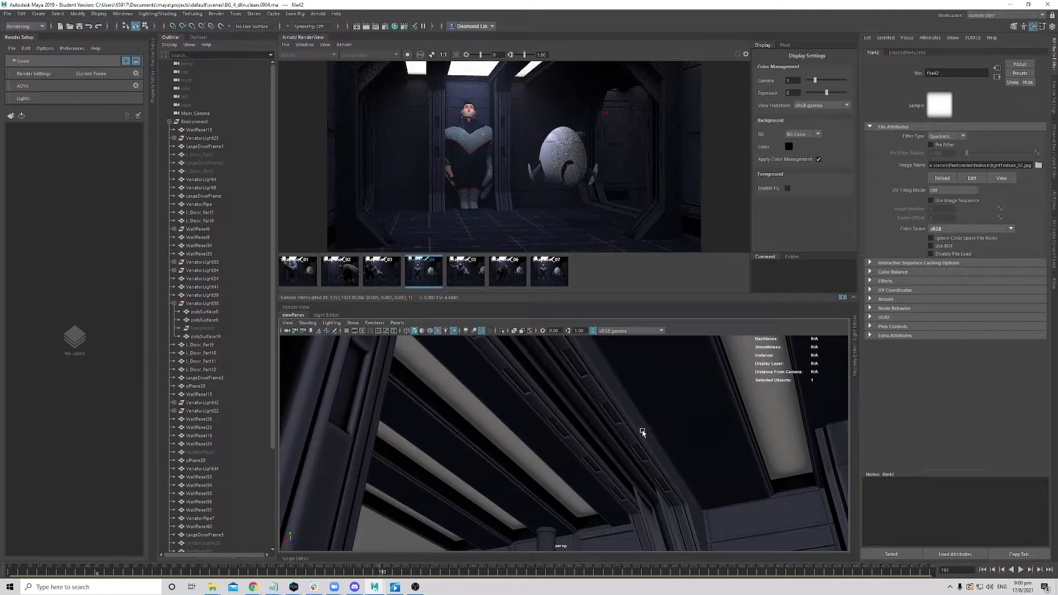
- Reselect the duplicated ceiling mesh light, turn off Light Visible and set its Volume contribution to 0
left_click_drag(642, 431, 647, 460, "alt")
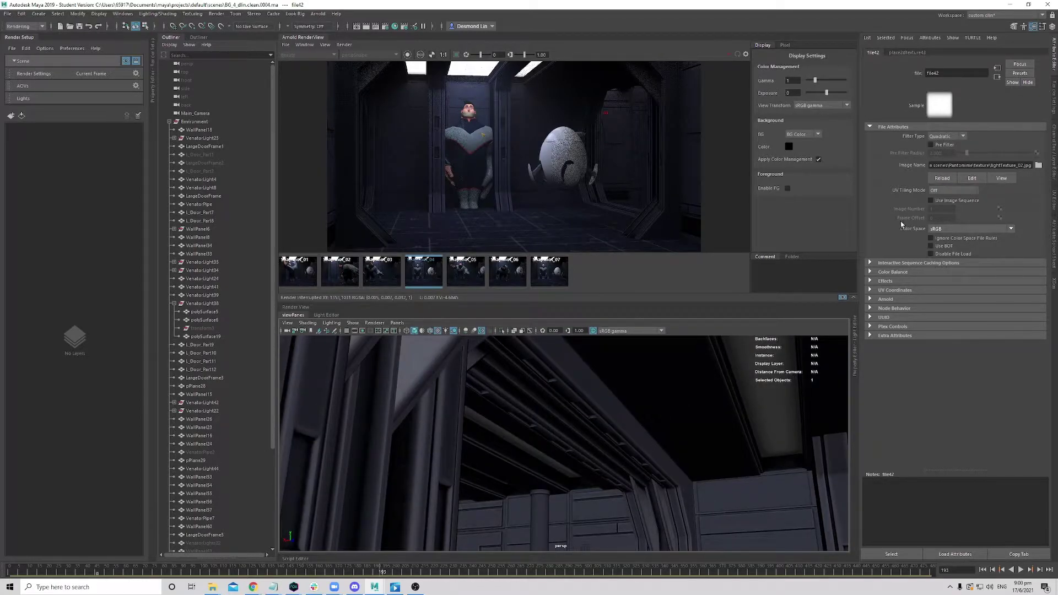
left_click(888, 299)
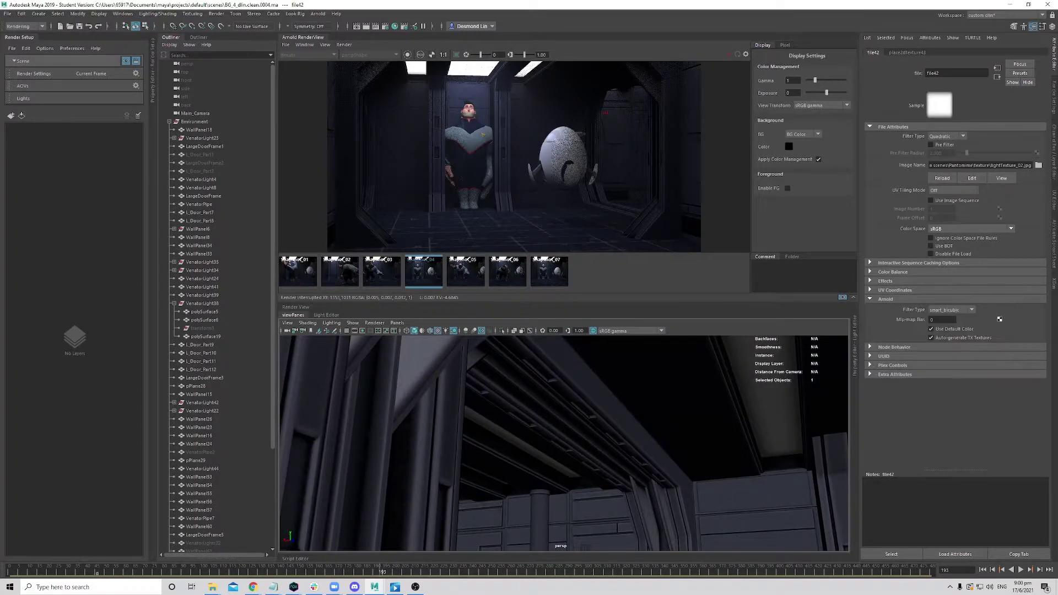
left_click_drag(535, 401, 480, 449, "alt")
left_click(480, 449)
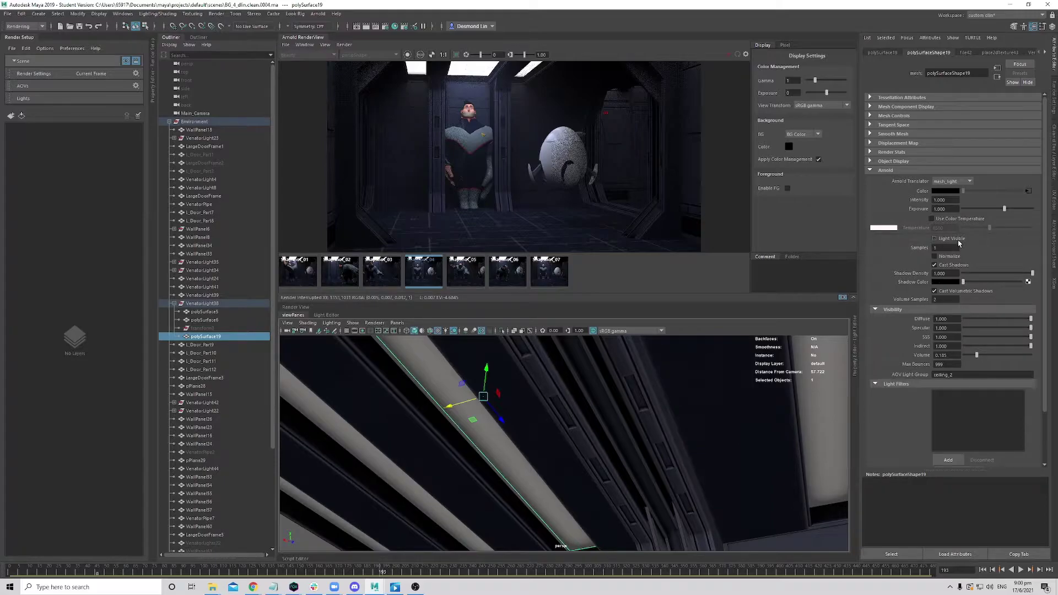
left_click(933, 238)
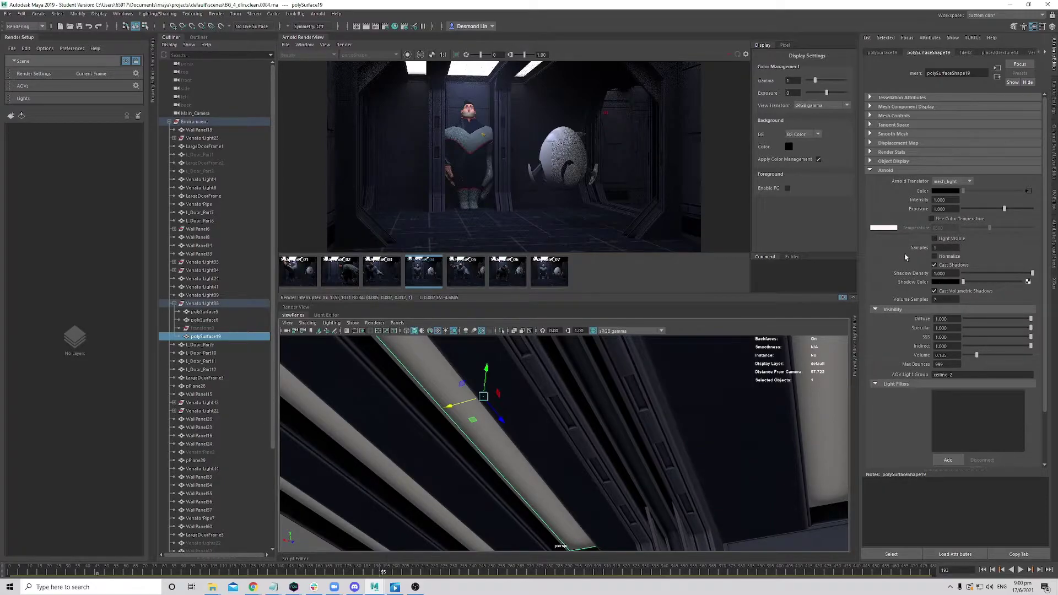
left_click(946, 209)
left_click_drag(977, 356, 893, 348)
left_click_drag(618, 440, 601, 465, "alt")
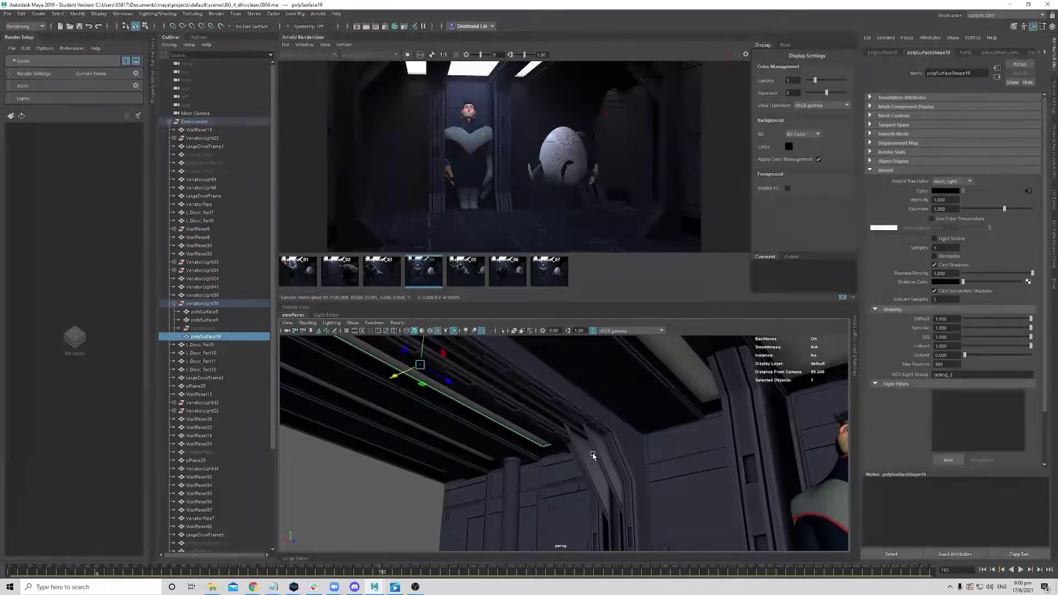
- Compare the stored render snapshots in the Arnold RenderView, ending on Snapshot_06
scroll(601, 465, "up", 1)
left_click(370, 268)
left_click(338, 269)
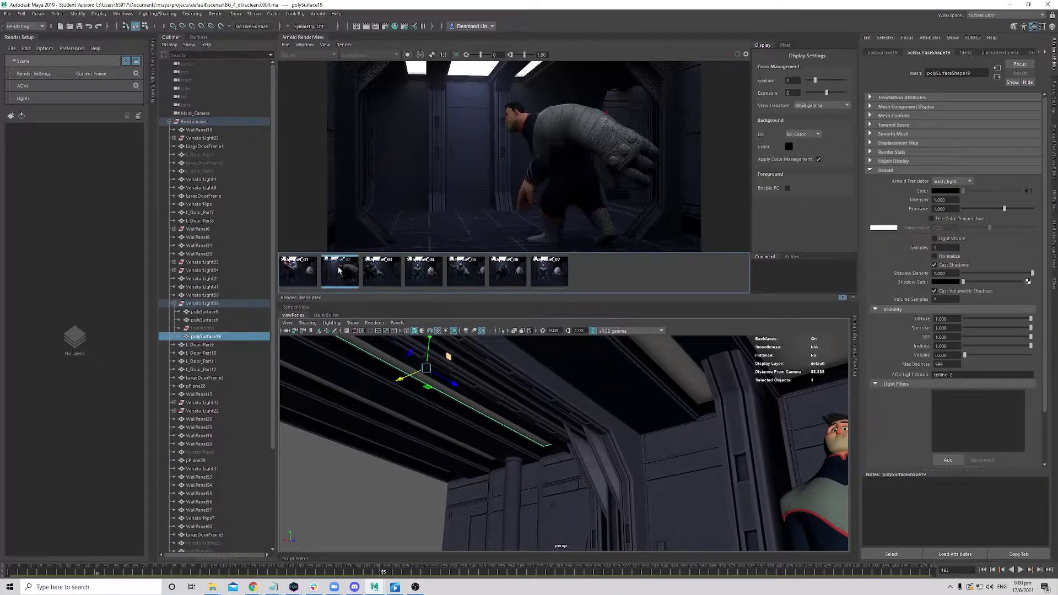
left_click(395, 275)
left_click(422, 270)
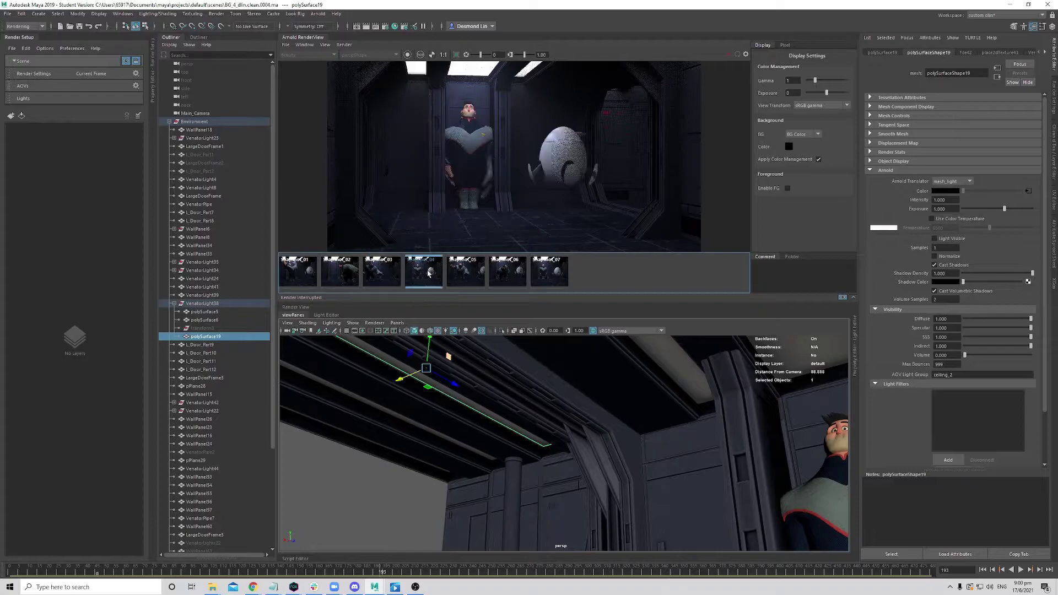
left_click(496, 282)
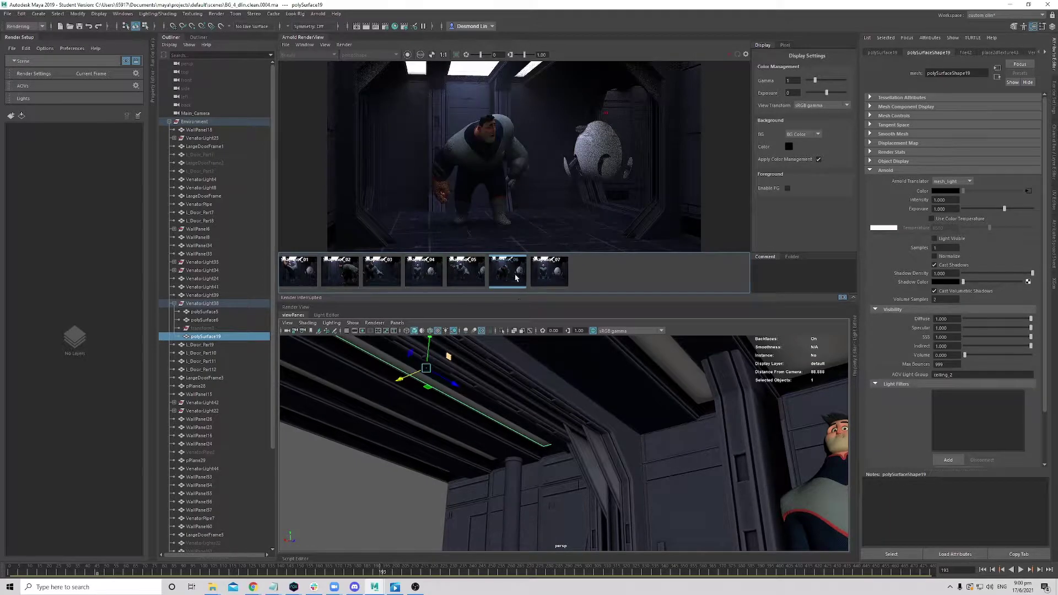
- Look through Main_Camera in the viewport, play the animation and stop at frame 432, then return the RenderView to the live render
left_click(397, 323)
mouse_move(435, 331)
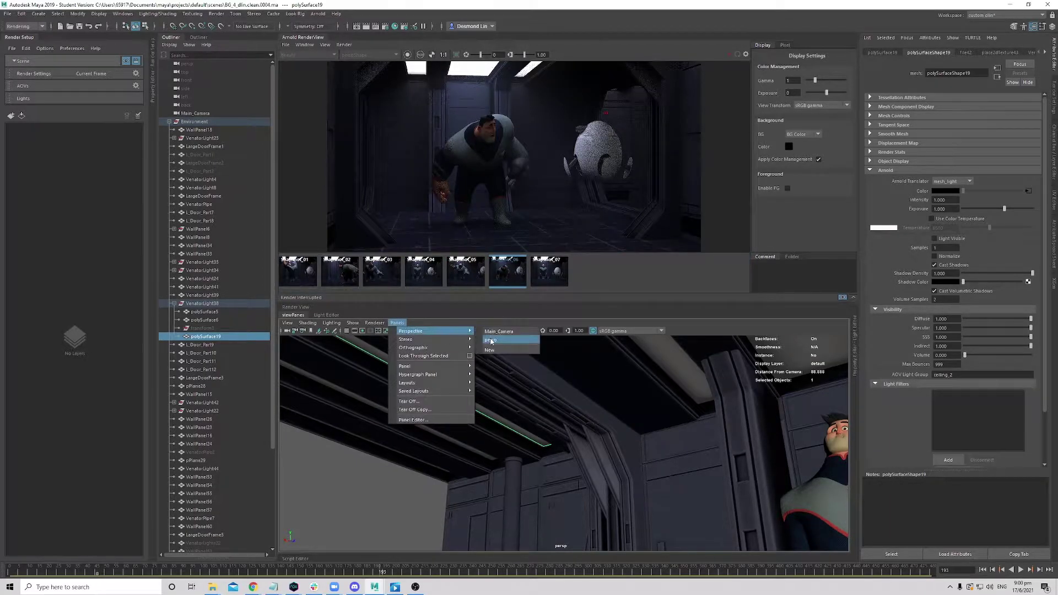
left_click(499, 331)
key("alt+v")
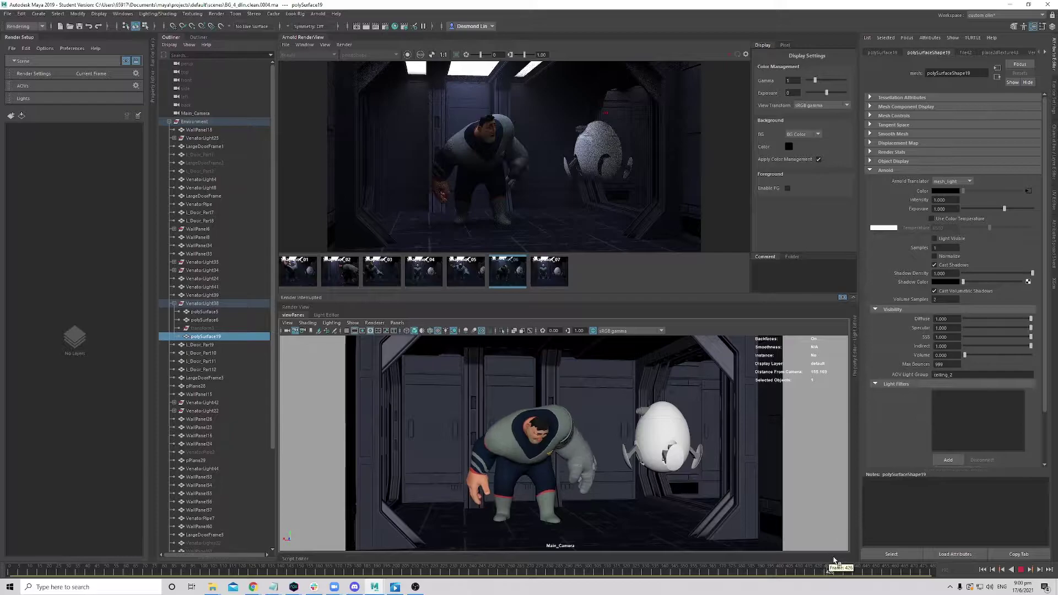
left_click_drag(833, 560, 841, 558)
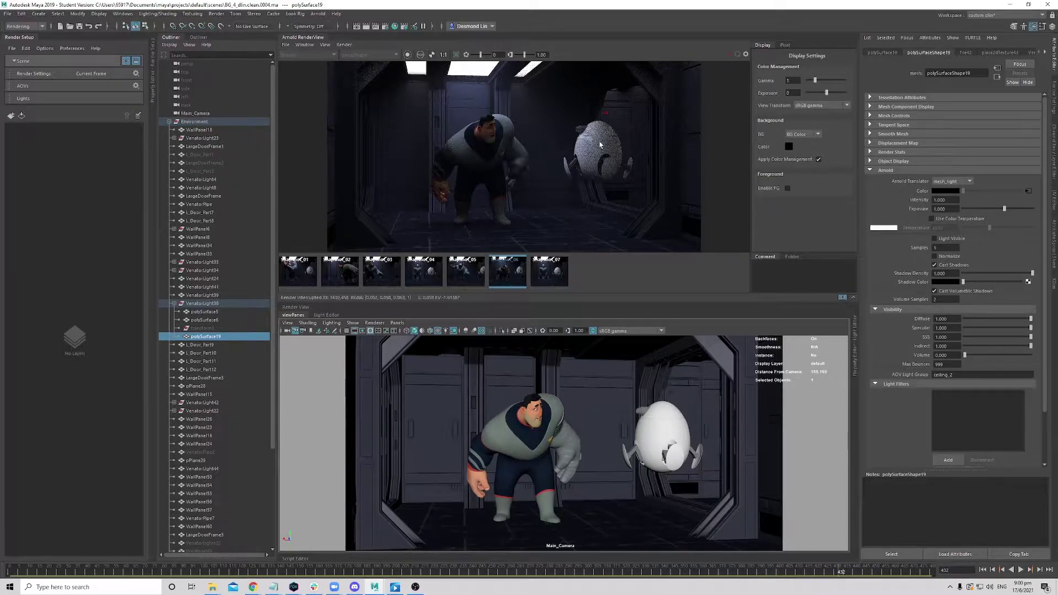
left_click(507, 271)
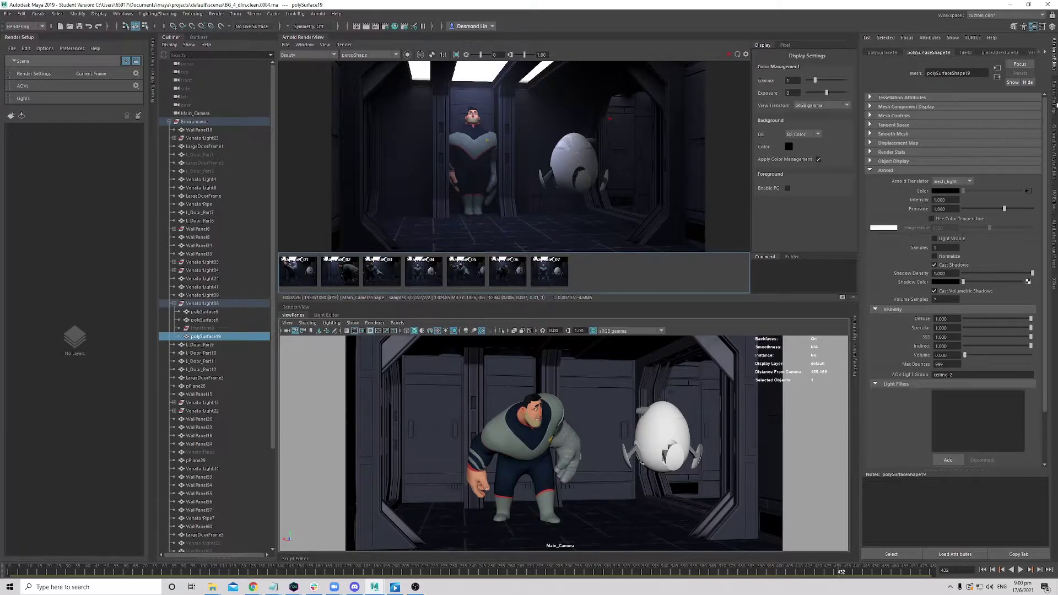
- Break the atmosphere volume connection in the Environment section of the Arnold render settings
left_click(1054, 103)
left_click(918, 71)
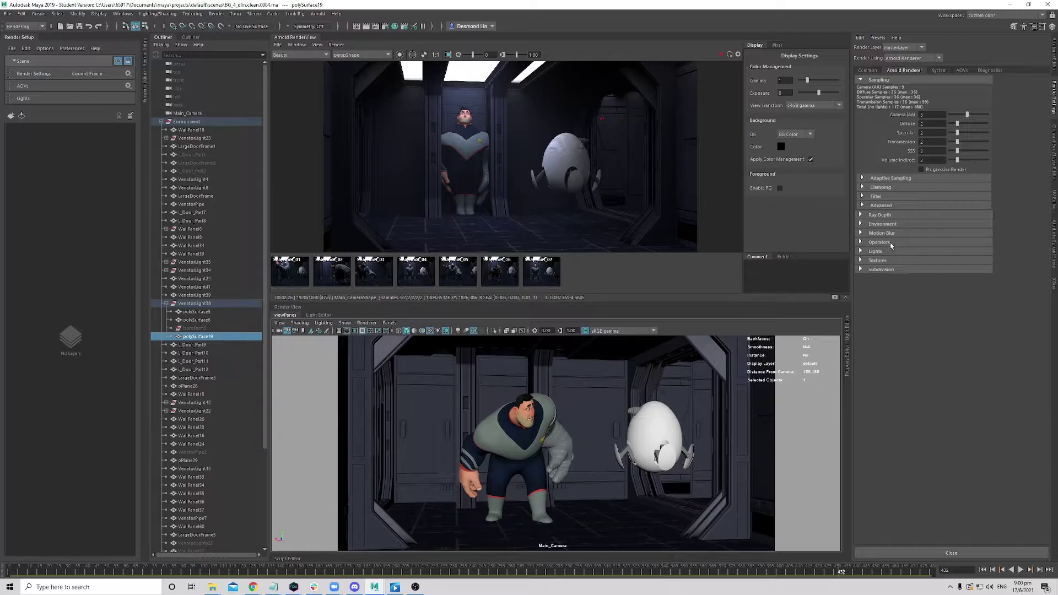
left_click(882, 224)
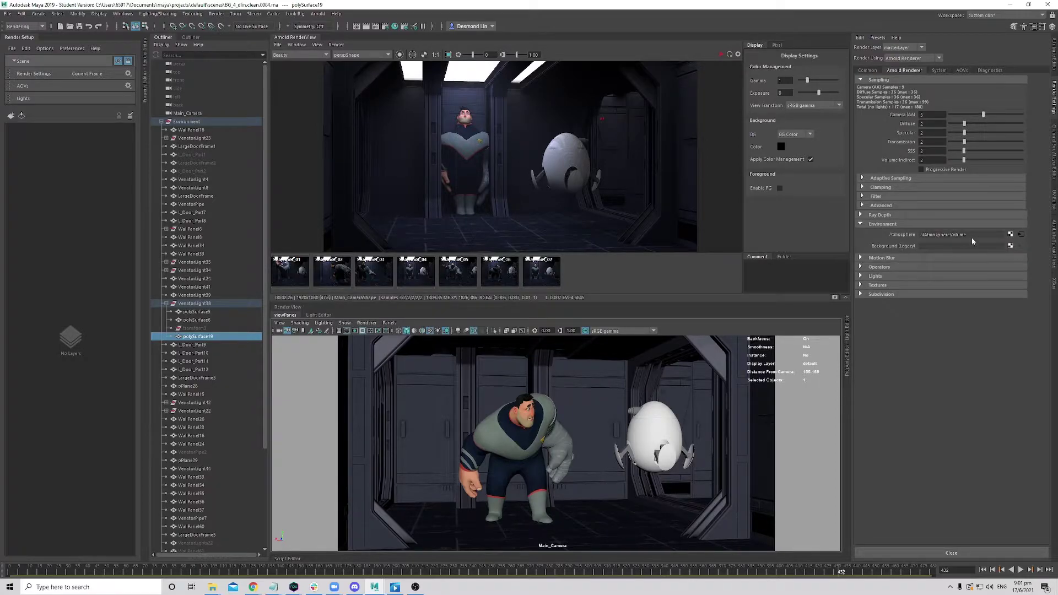
right_click(904, 238)
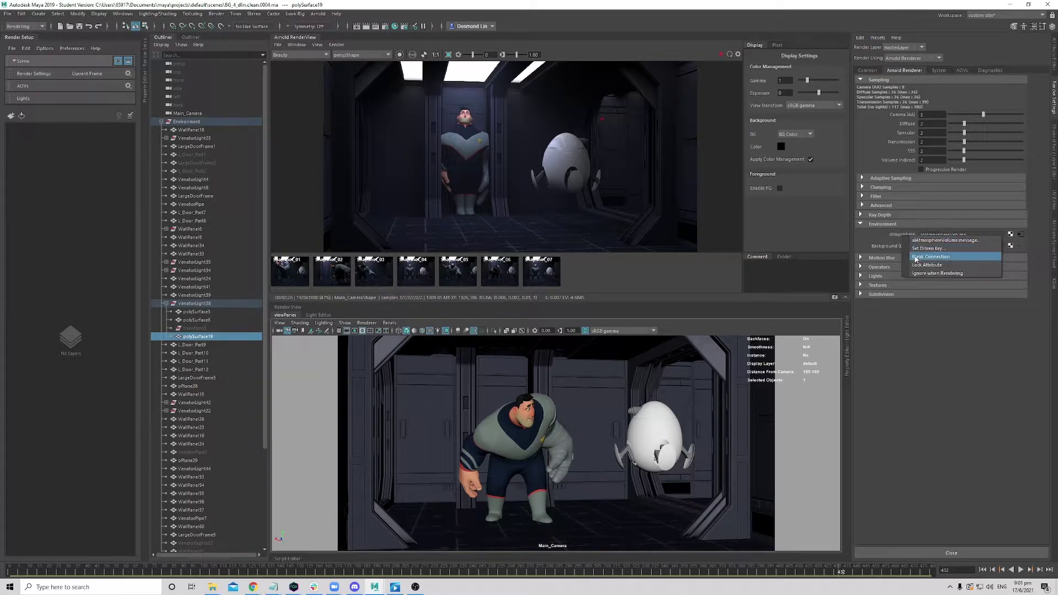
left_click(883, 241)
right_click(901, 234)
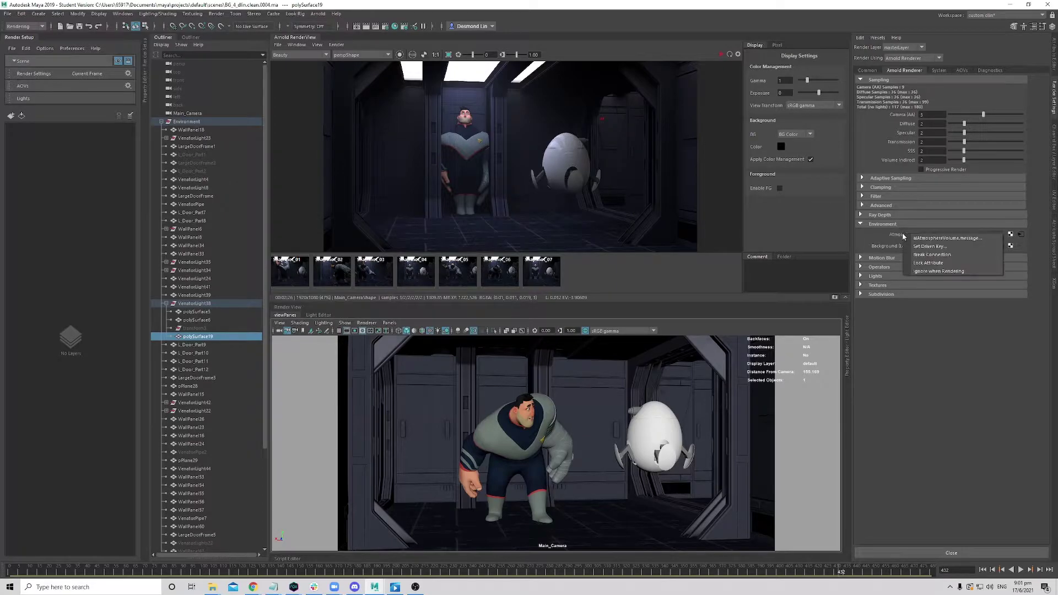
left_click(949, 253)
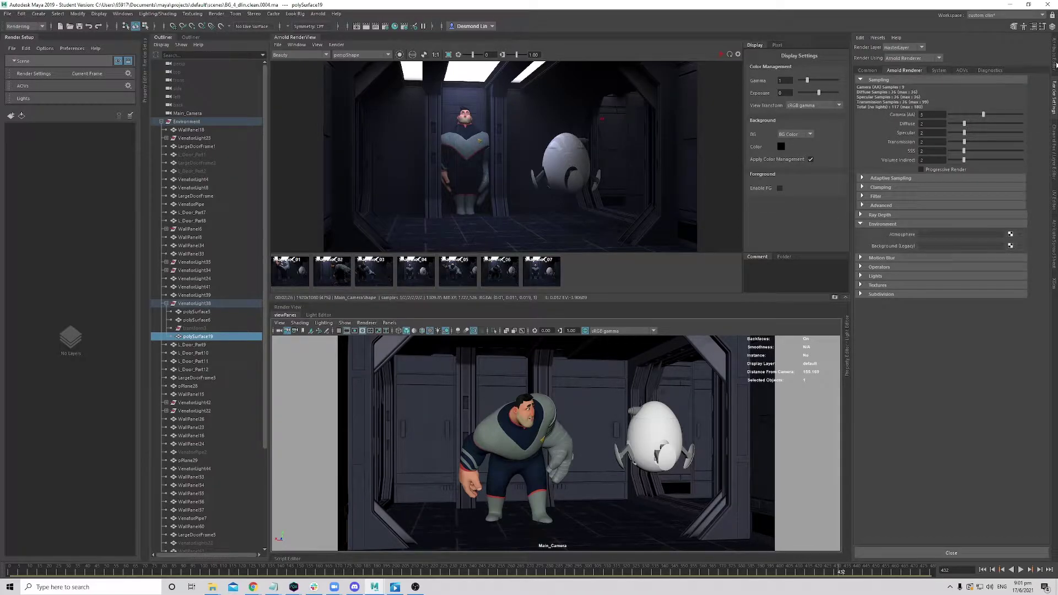
- Bring back the light's attributes, then test-render the current frame without atmosphere and stop the render
key("ctrl+a")
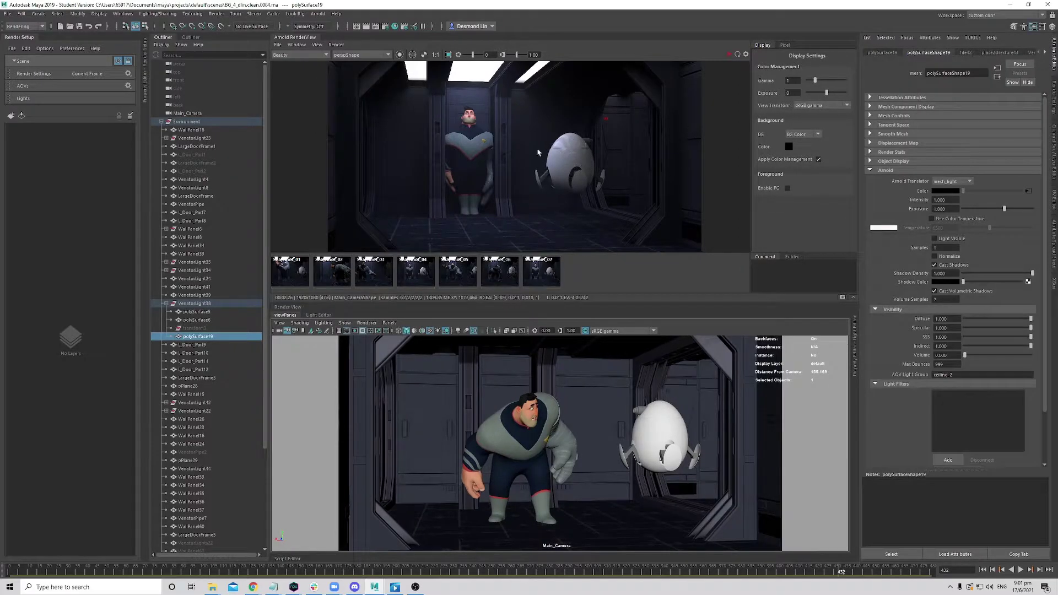
left_click(730, 54)
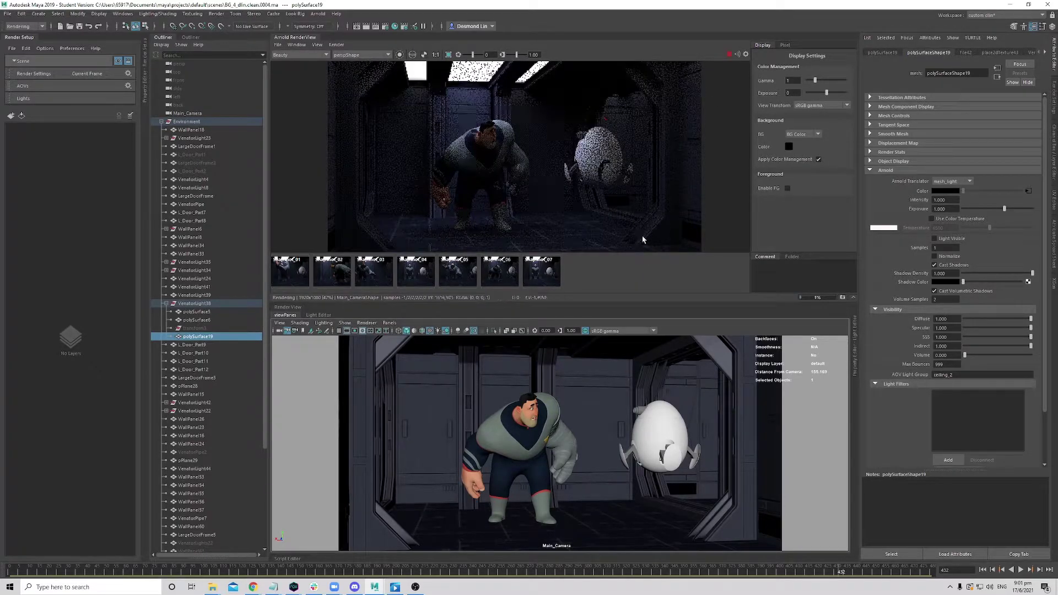
left_click(728, 55)
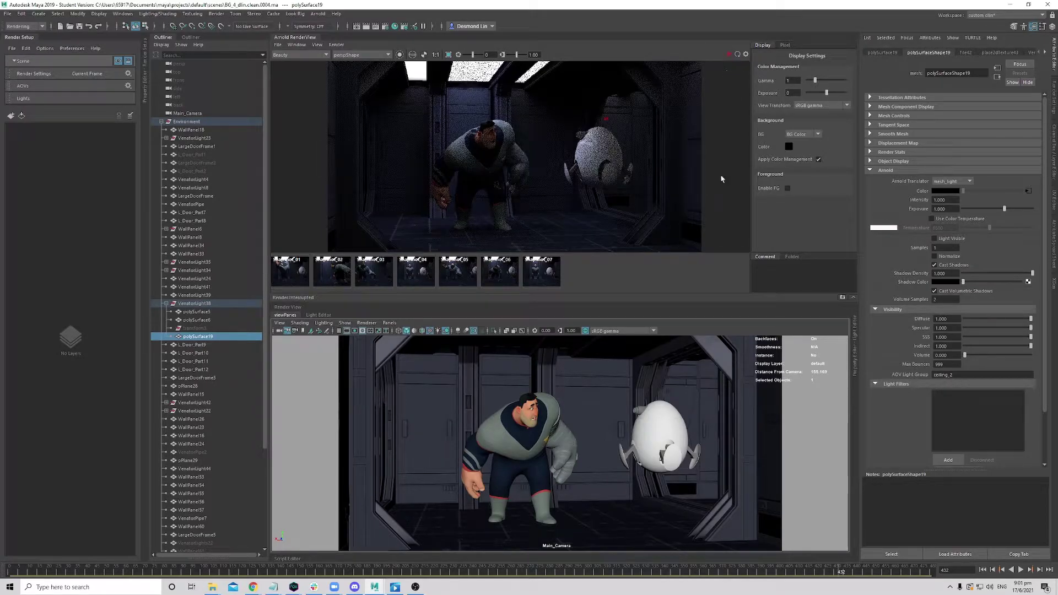
- Reselect the duplicated ceiling mesh light and set its AOV Light Group to sl_ceiling
left_click(208, 328)
left_click(209, 337)
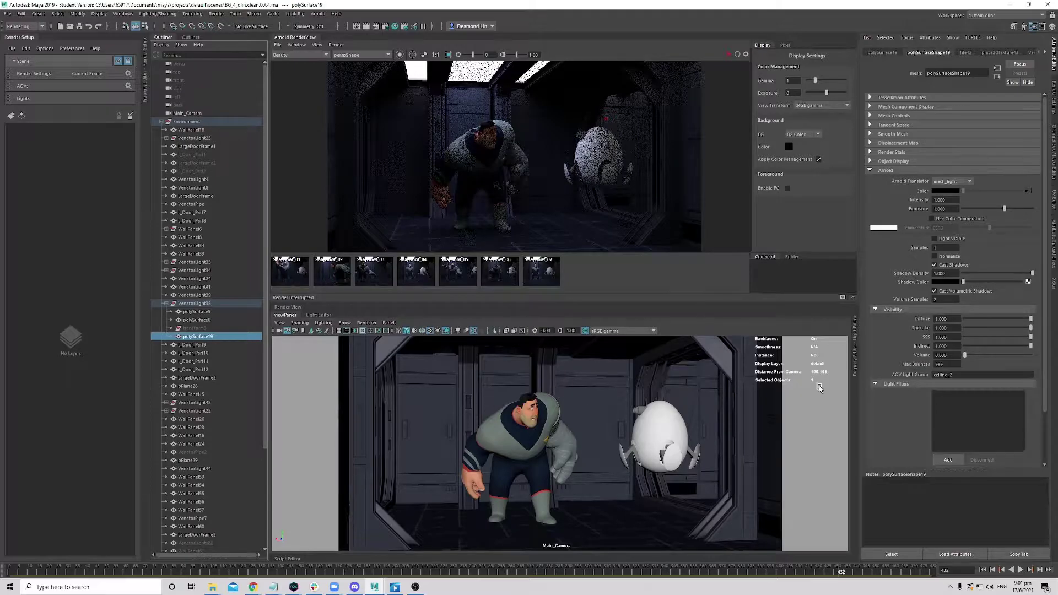
left_click(961, 376)
left_click_drag(962, 378, 908, 377)
type("sl_")
key("ctrl+a")
key("Return")
- Add a custom AOV named RGBA_sl_ceiling in the Arnold render settings
left_click(1054, 102)
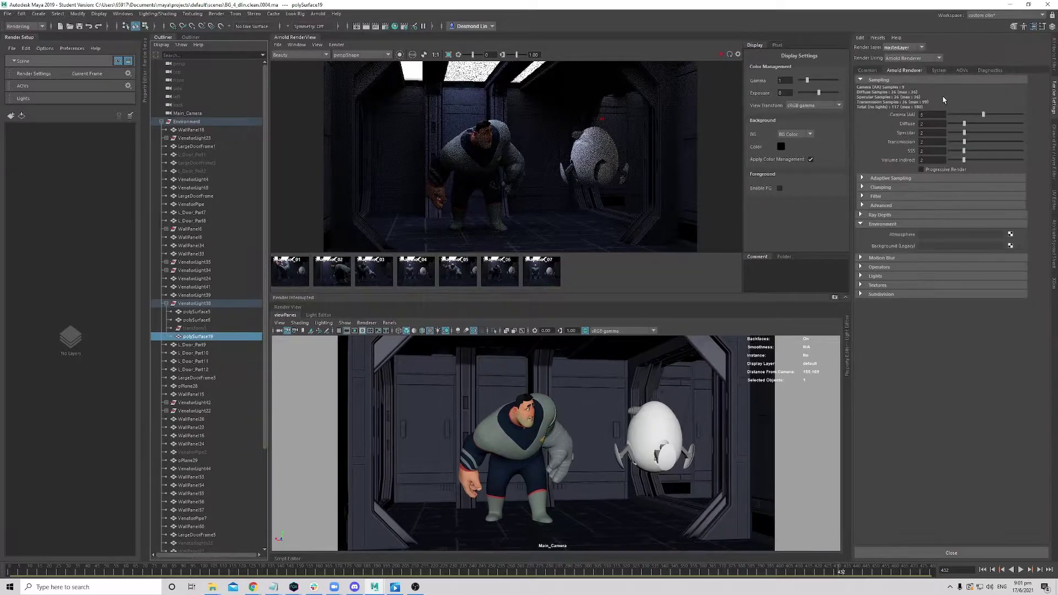
left_click(961, 71)
left_click(962, 177)
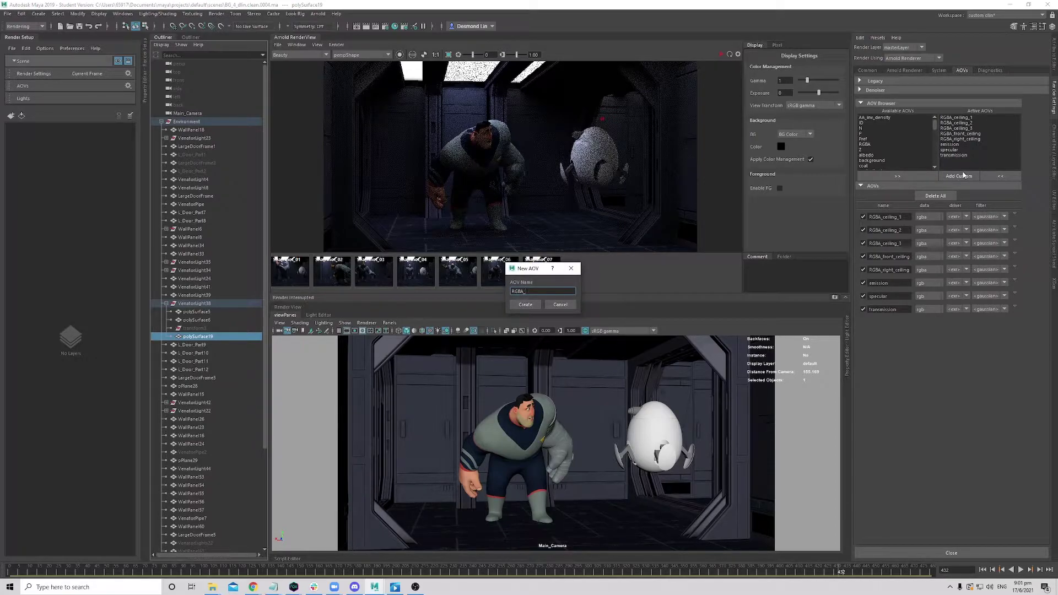
key("Return")
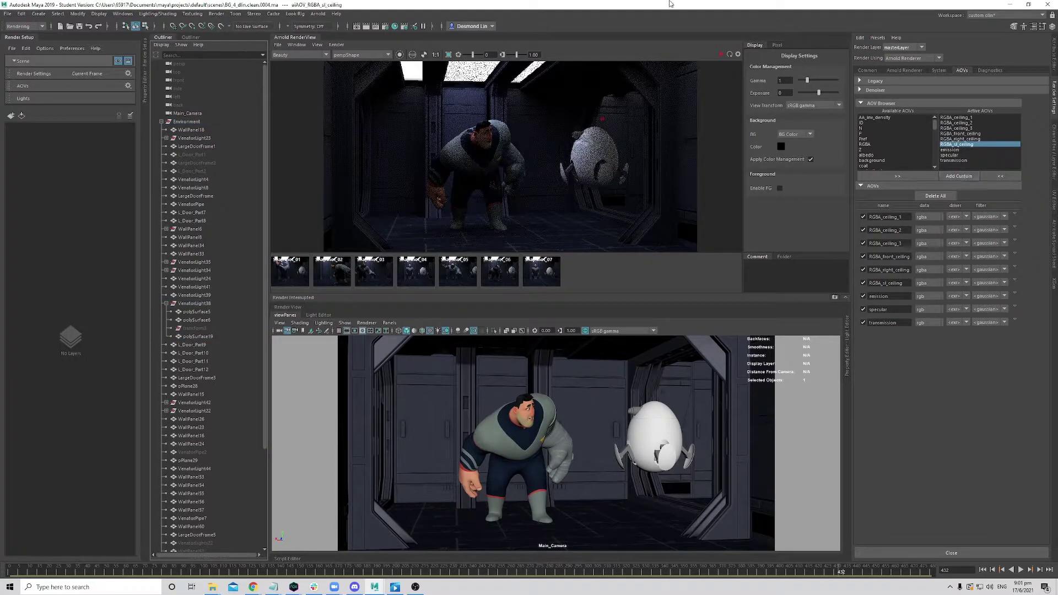
- Re-render the frame, display the RGBA_sl_ceiling pass in the RenderView and stop the render
left_click(729, 54)
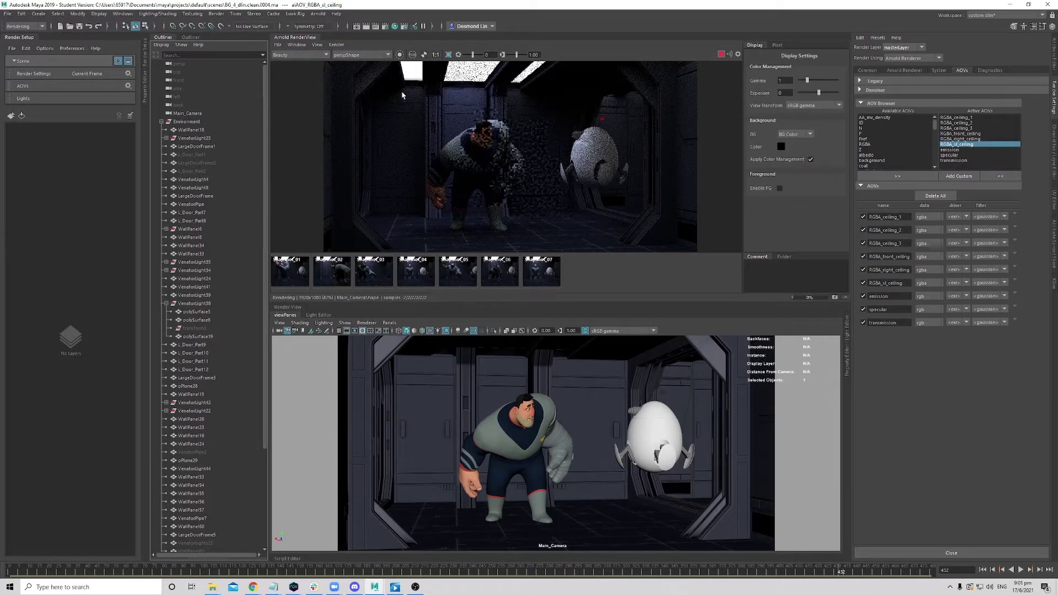
left_click(313, 54)
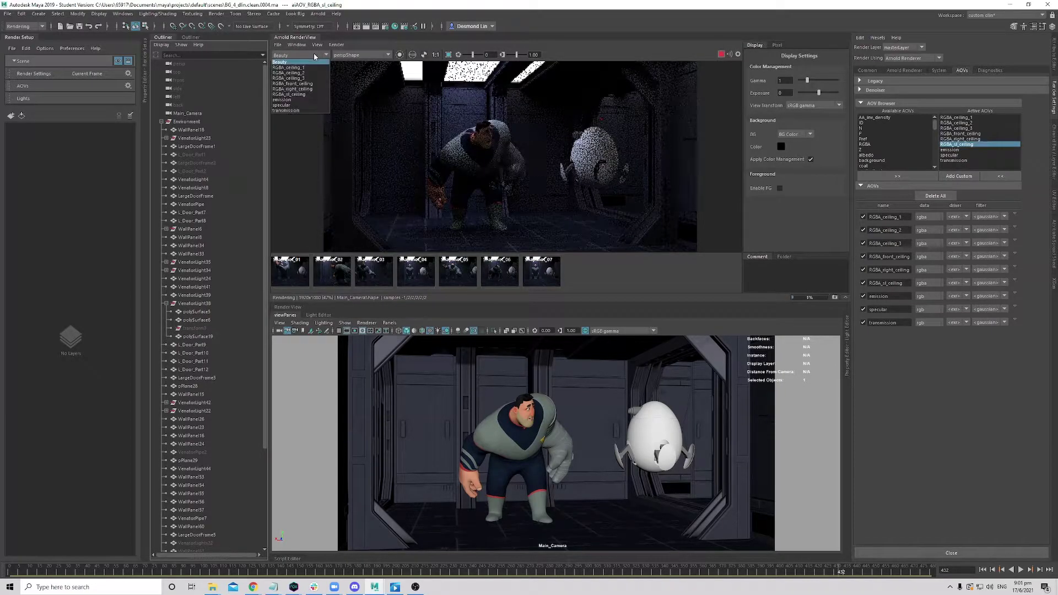
left_click(309, 94)
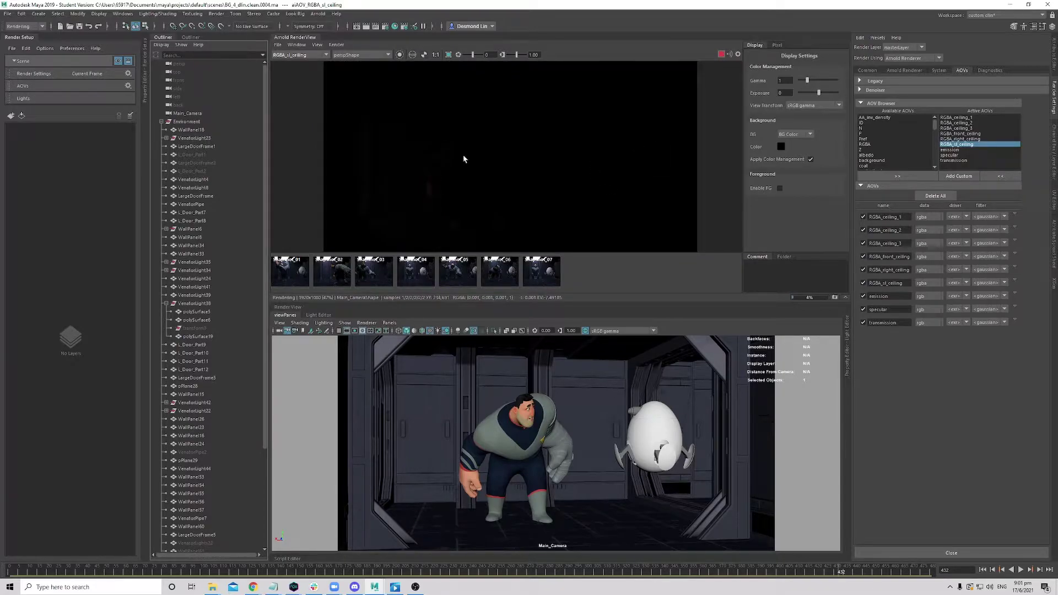
left_click(721, 56)
- Set the RenderView display exposure to 1 to brighten the light pass preview
left_click_drag(817, 95, 830, 95)
double_click(788, 93)
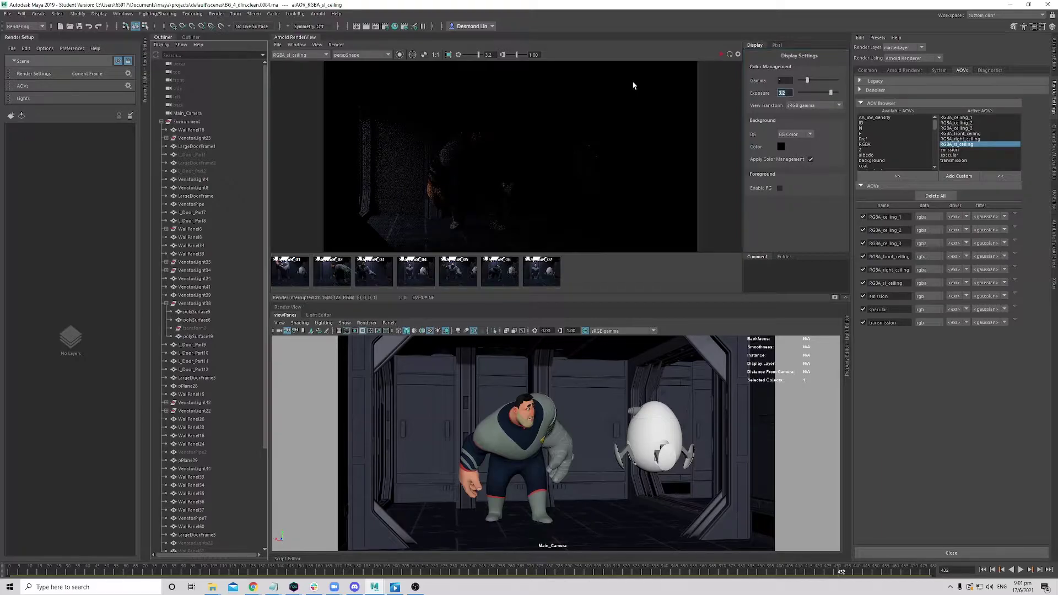
type("1")
key("Return")
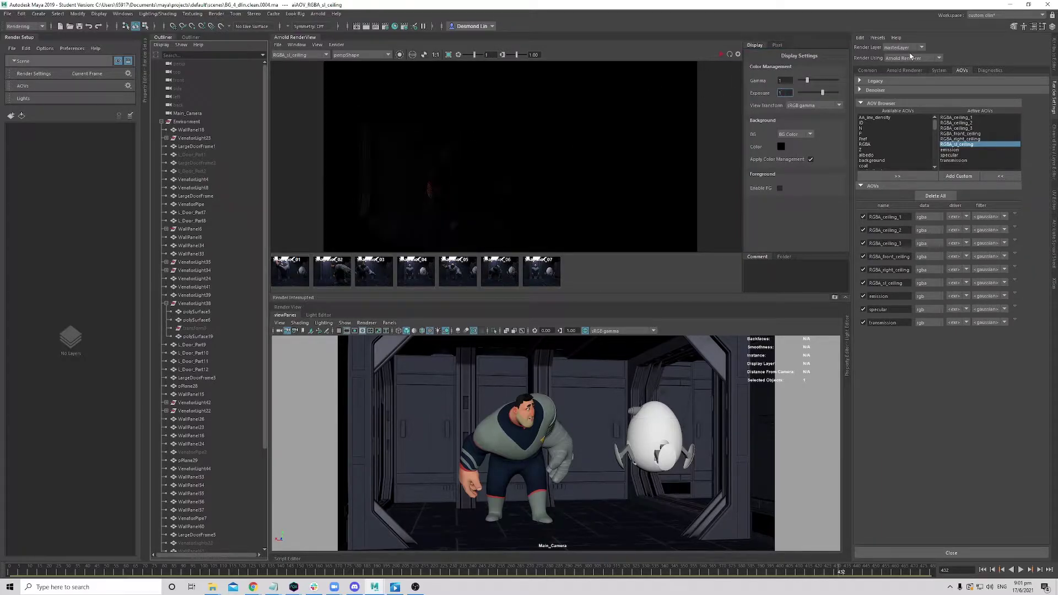
- Reselect the duplicated ceiling mesh light in the perspective view, set its Arnold Exposure to 3 and re-render
key("ctrl+a")
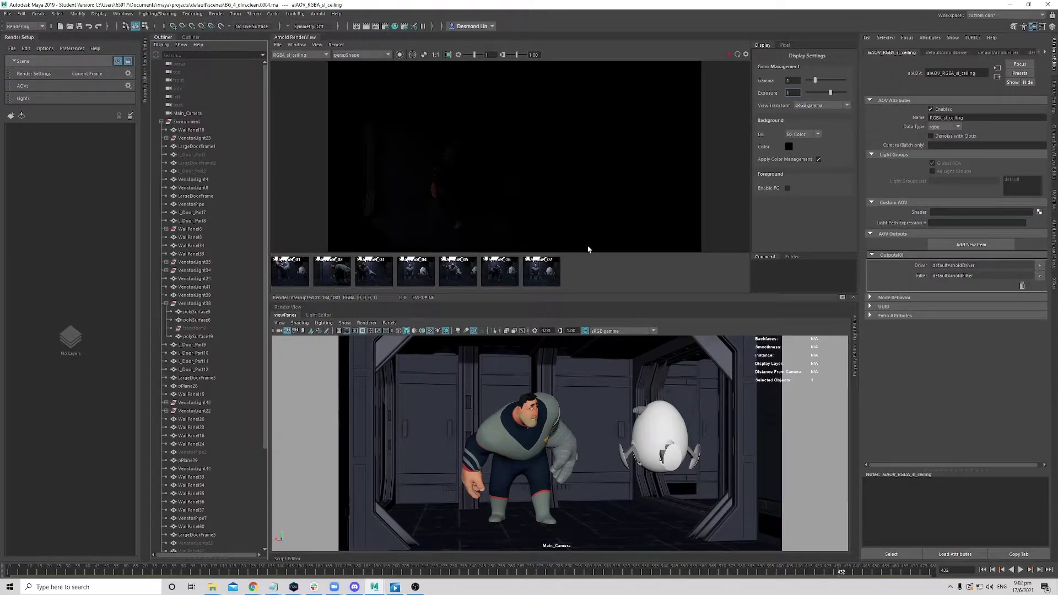
left_click(446, 419)
key("space")
mouse_move(446, 418)
left_mouse_down()
mouse_move(449, 402)
mouse_move(474, 387)
mouse_move(474, 412)
mouse_move(507, 421)
mouse_move(441, 400)
left_mouse_up()
left_click(441, 400)
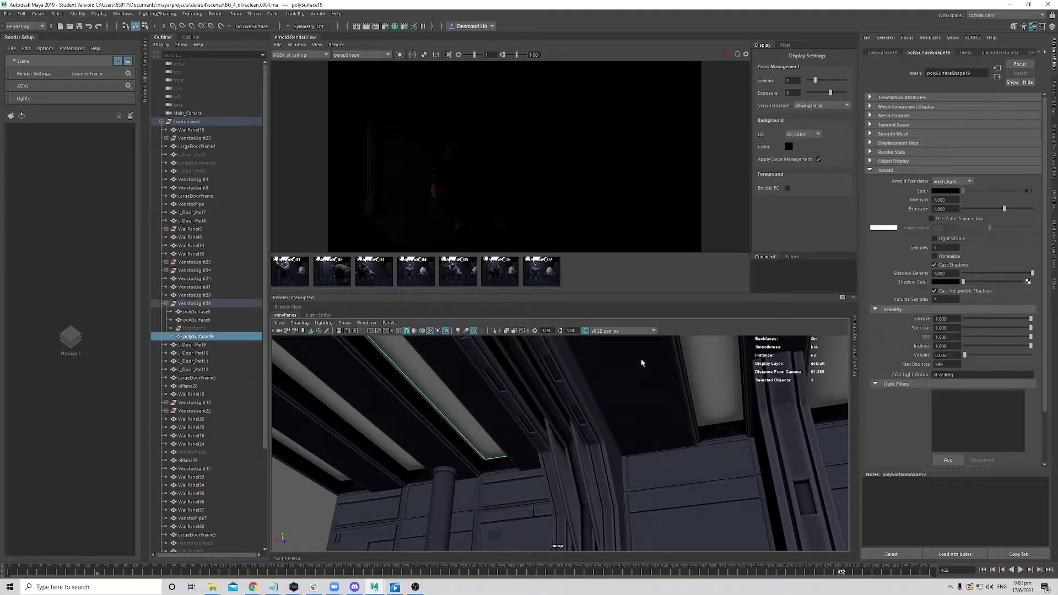
key("Tab")
left_click(729, 54)
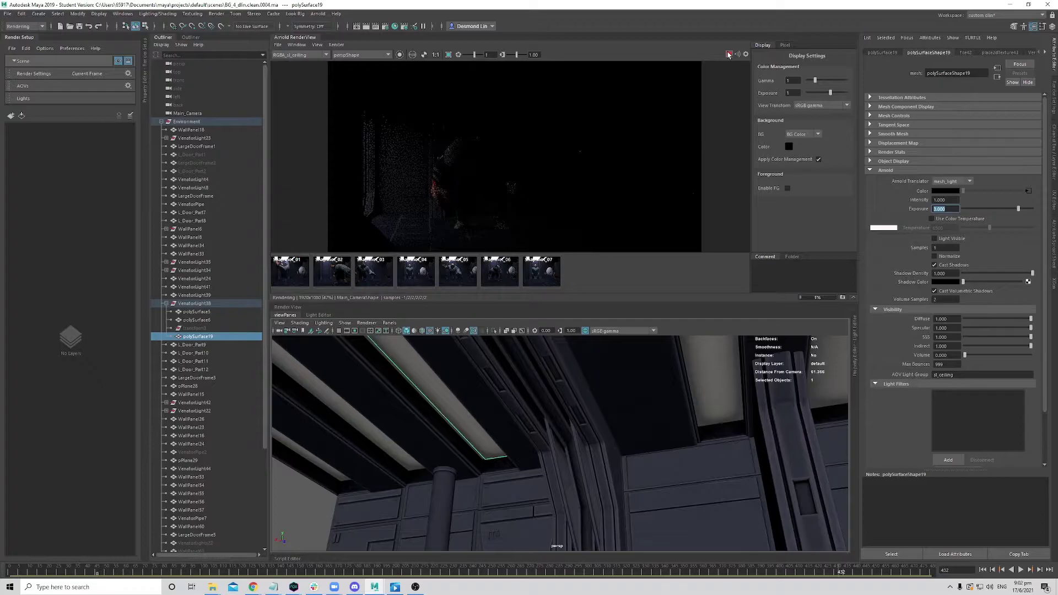
- Compare the new Beauty render with Snapshot_06, and display the RGBA_sl_ceiling pass again
left_click(309, 54)
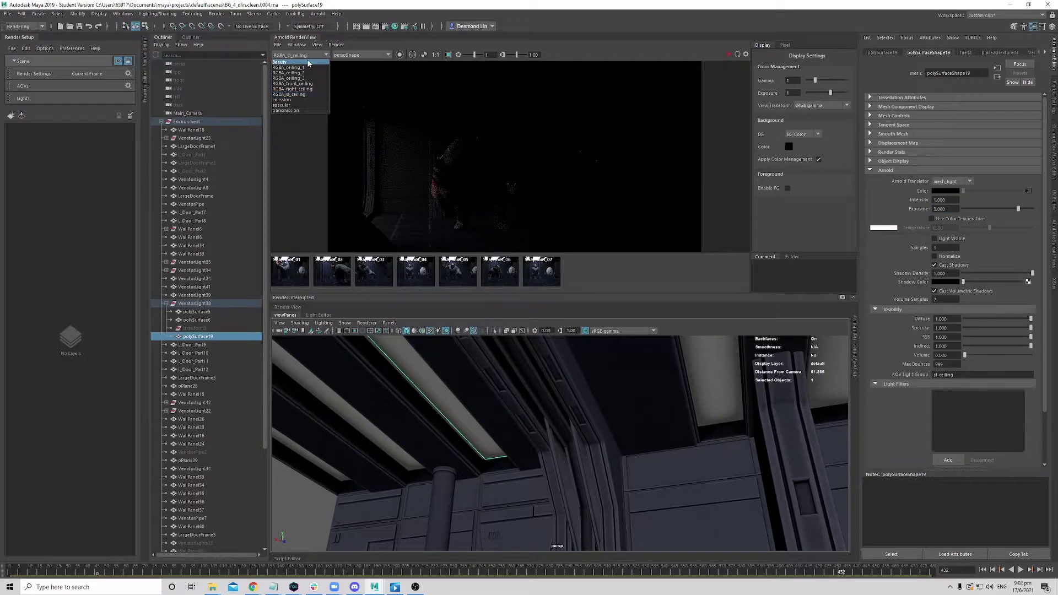
left_click(298, 95)
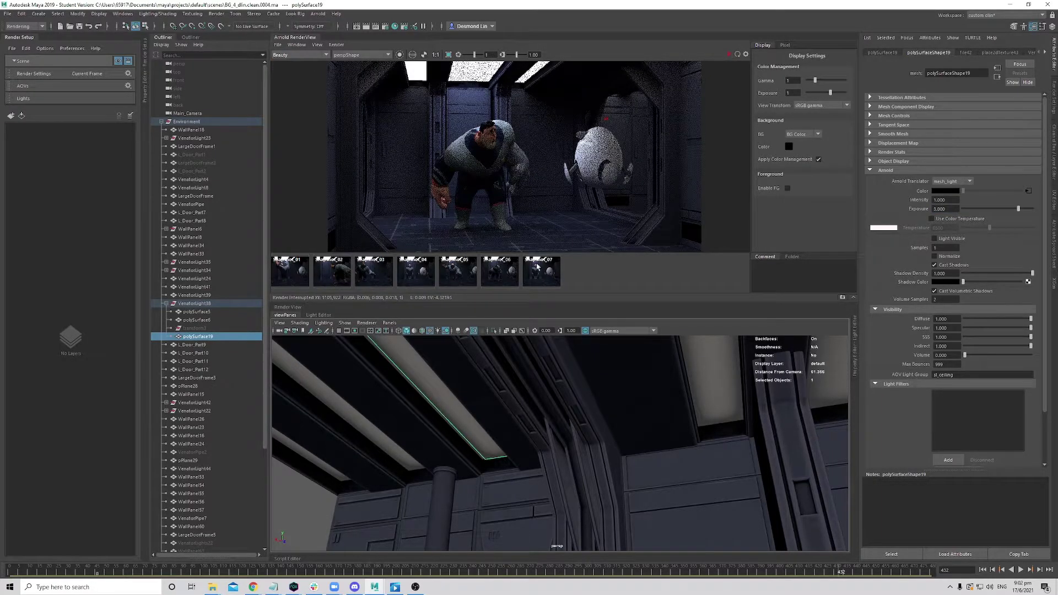
left_click(498, 278)
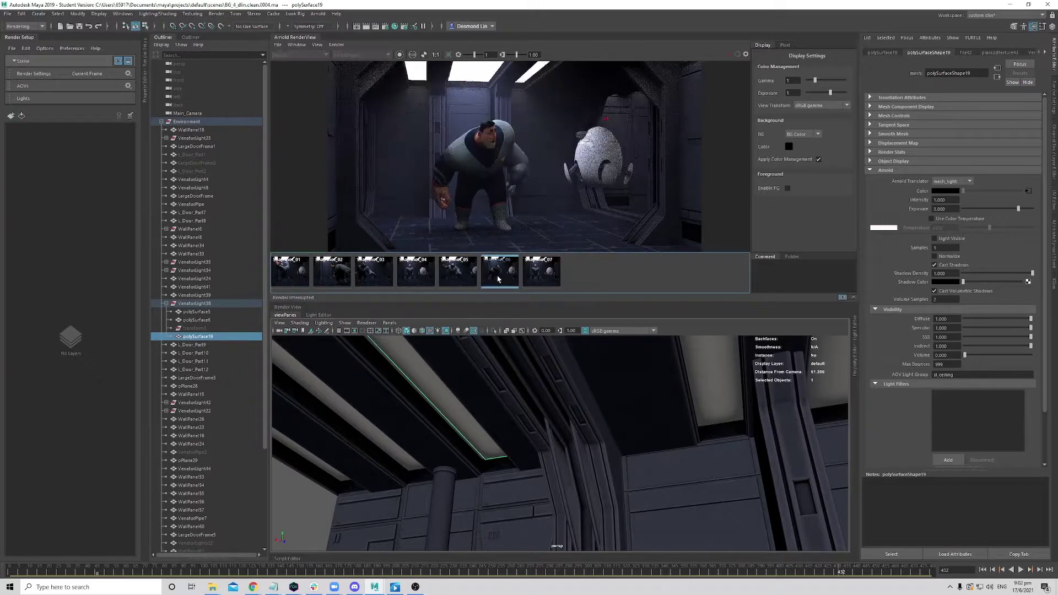
left_click(493, 279)
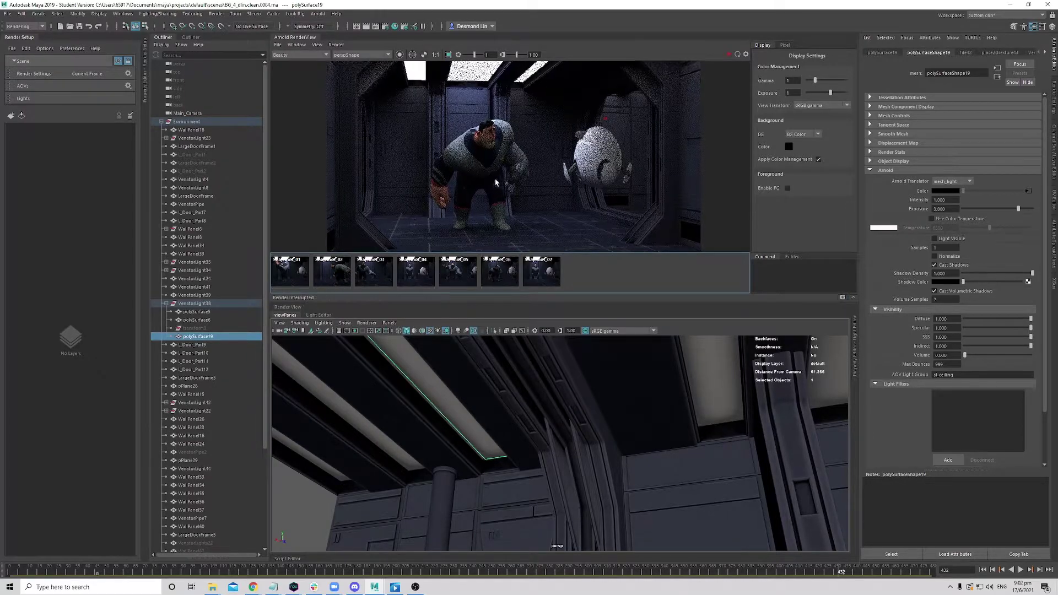
left_click(508, 276)
left_click(508, 276)
left_click(509, 276)
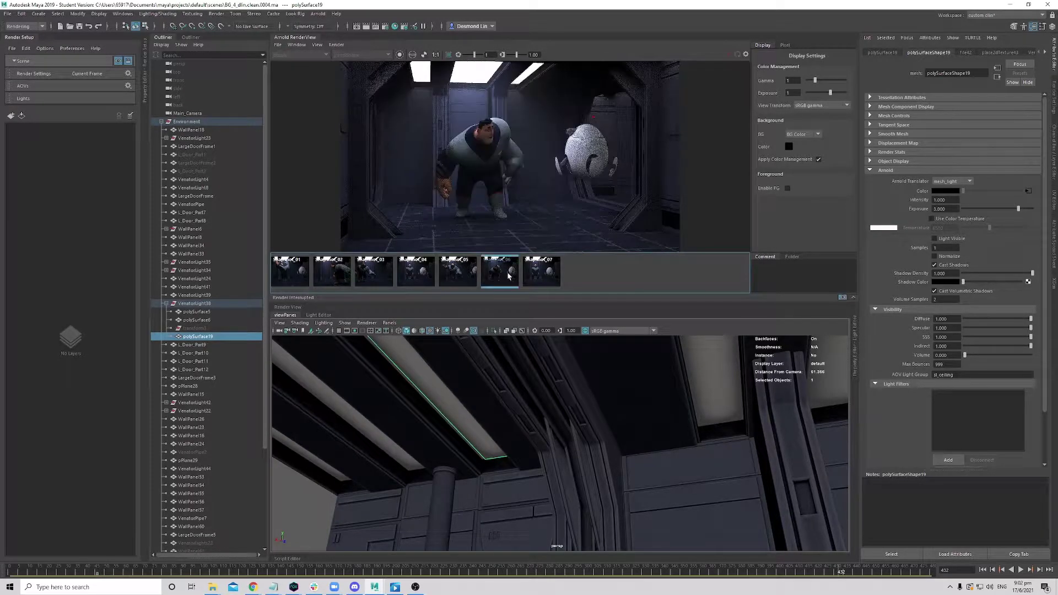
left_click(508, 276)
left_click(508, 276)
left_click(506, 273)
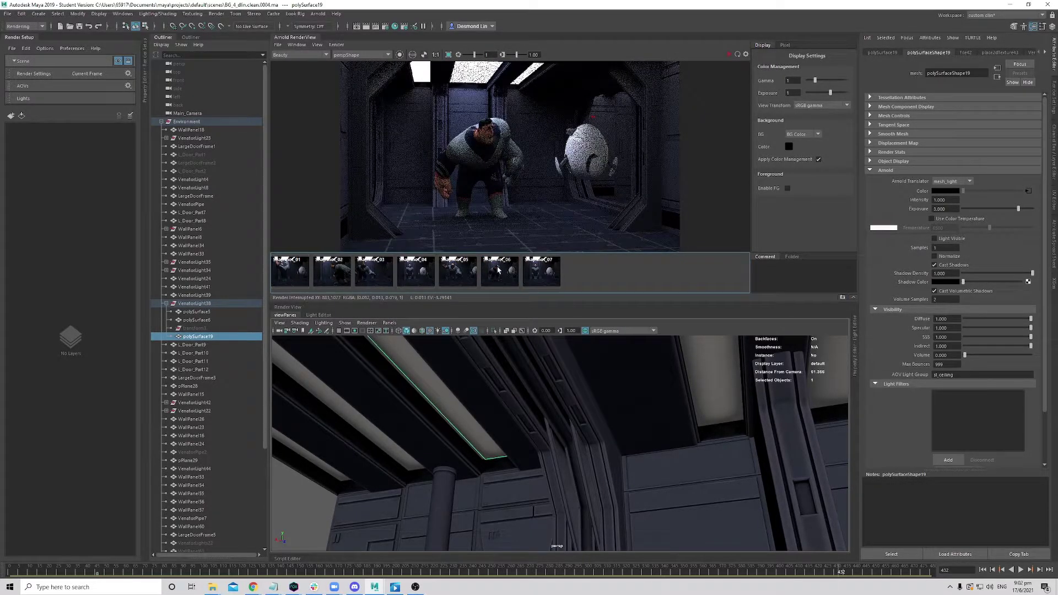
left_click(287, 55)
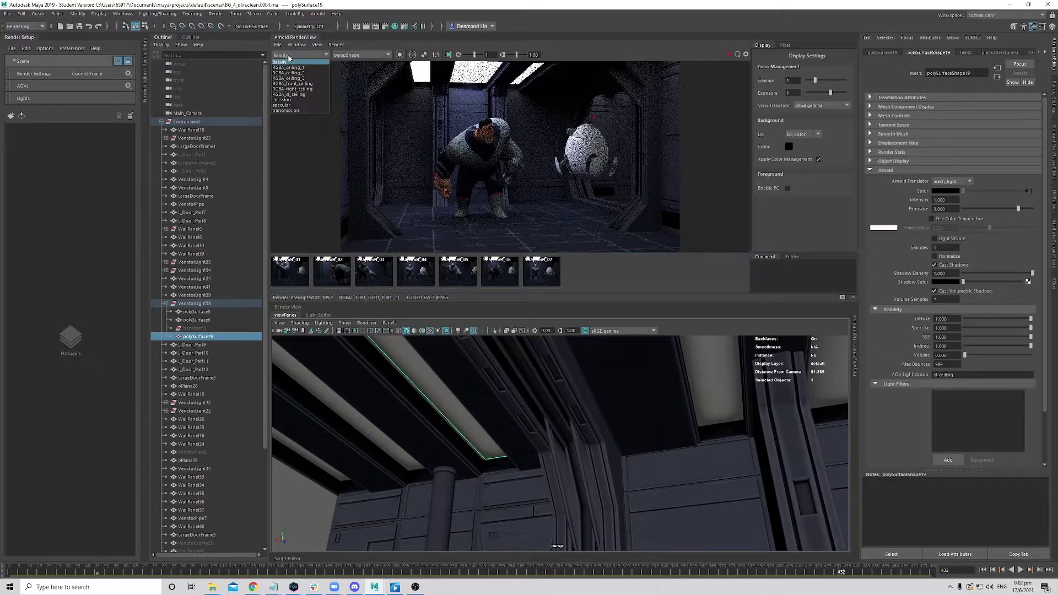
left_click(316, 95)
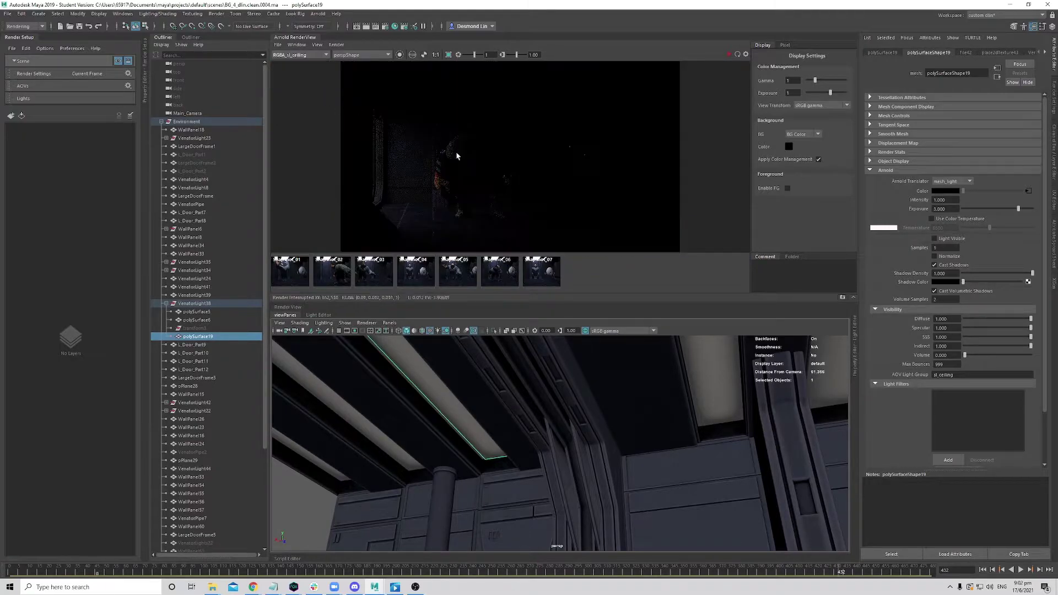
- Reset the RenderView display exposure to 0 and switch the display back to the Beauty pass
mouse_move(479, 55)
left_mouse_down()
mouse_move(489, 55)
mouse_move(462, 56)
left_mouse_up()
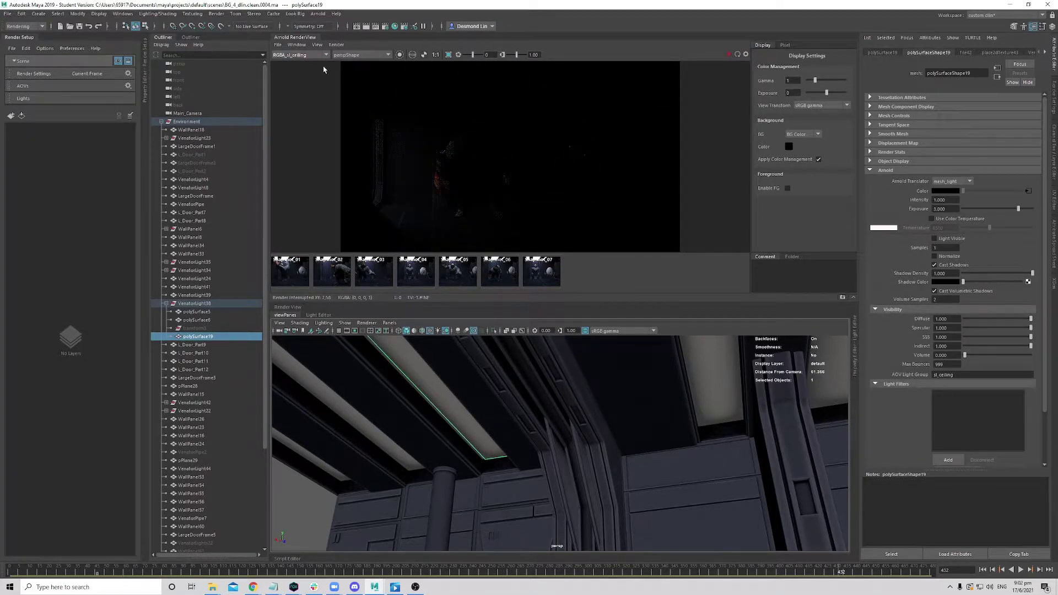
left_click(313, 55)
left_click(309, 62)
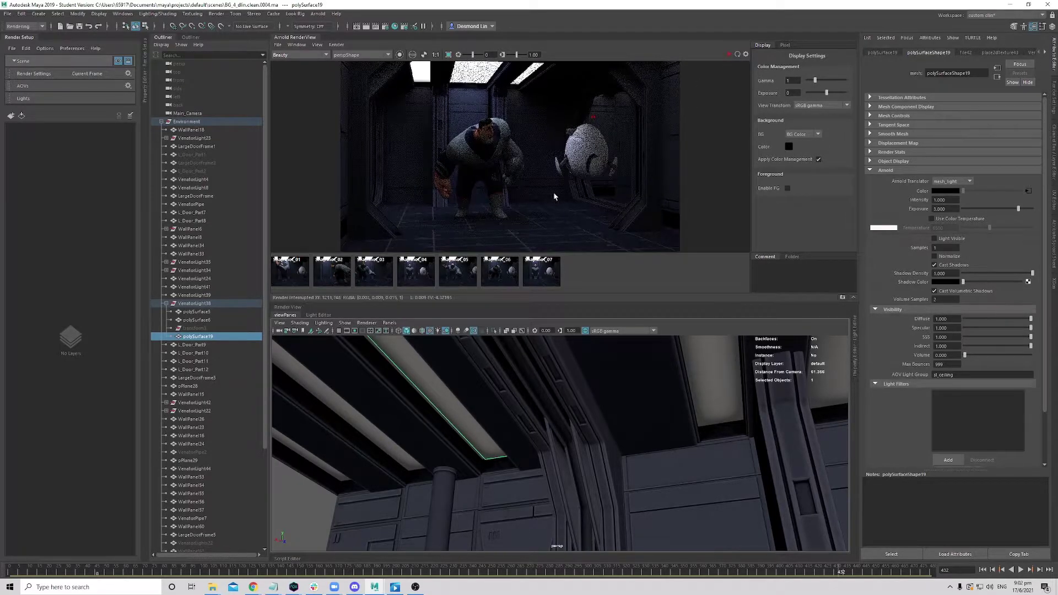
- Review Snapshot_01 and Snapshot_02 in the RenderView, and set the timeline to frame 1
left_click_drag(693, 477, 595, 460, "alt")
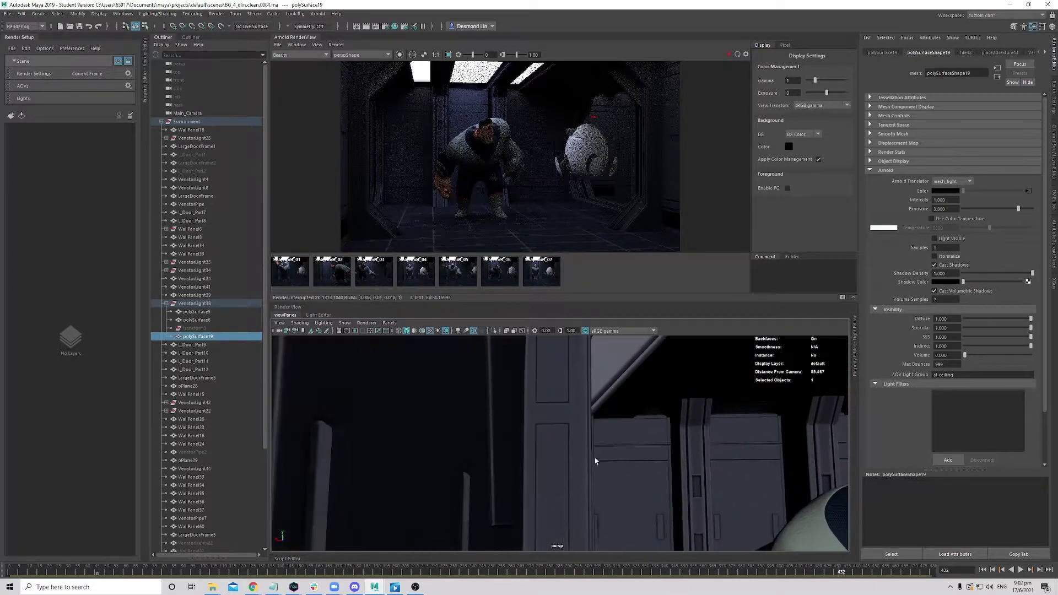
left_click(295, 273)
left_click(327, 274)
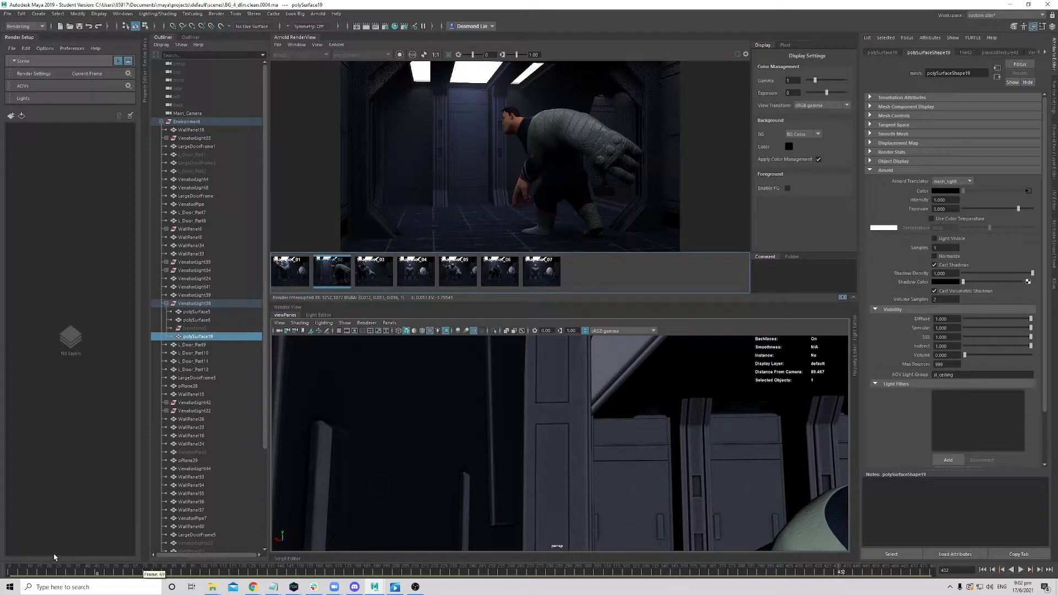
left_click(8, 573)
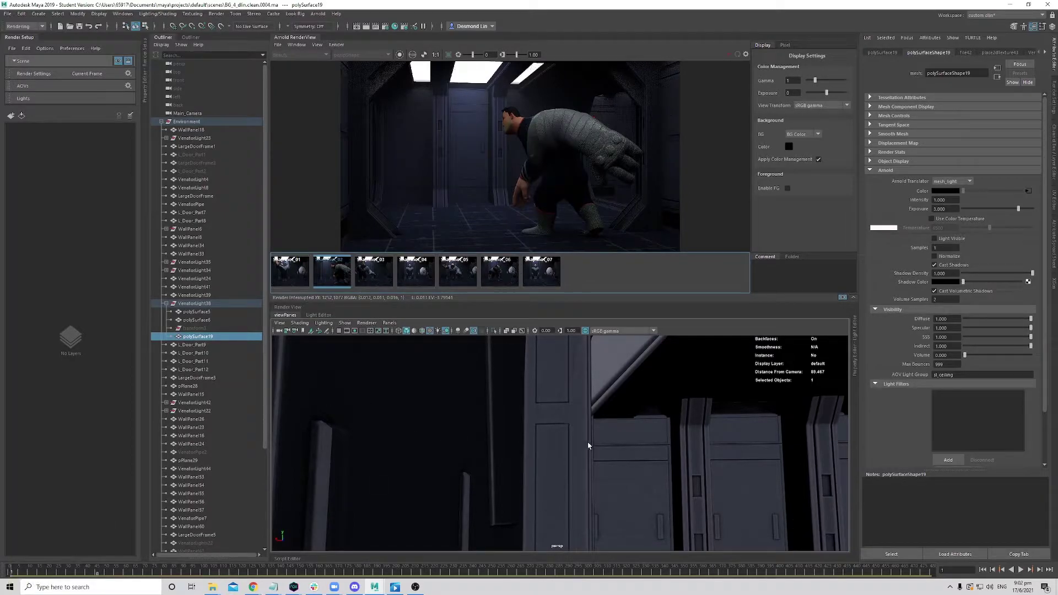
- Locate the front ceiling light fixtures in the perspective view and select individual fixtures to identify their Outliner groups
right_click_drag(657, 476, 515, 474, "alt")
left_click_drag(523, 478, 541, 442, "alt")
right_click_drag(541, 442, 630, 465, "alt")
middle_click_drag(630, 464, 528, 516, "alt")
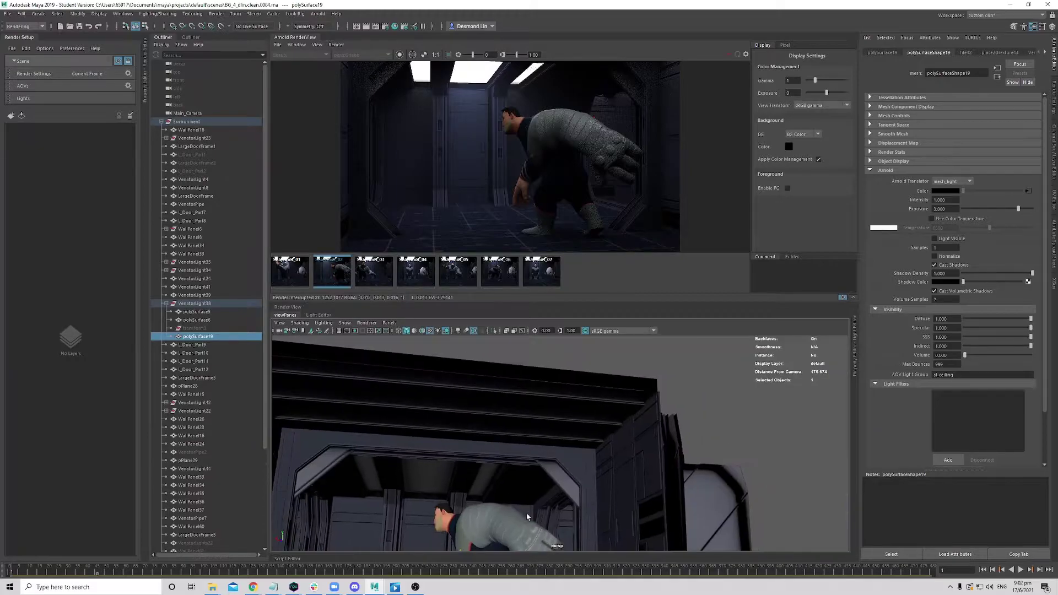
right_click_drag(527, 517, 591, 499, "alt")
middle_click_drag(590, 499, 568, 479, "alt")
left_click_drag(567, 478, 599, 425, "alt")
left_click(599, 416)
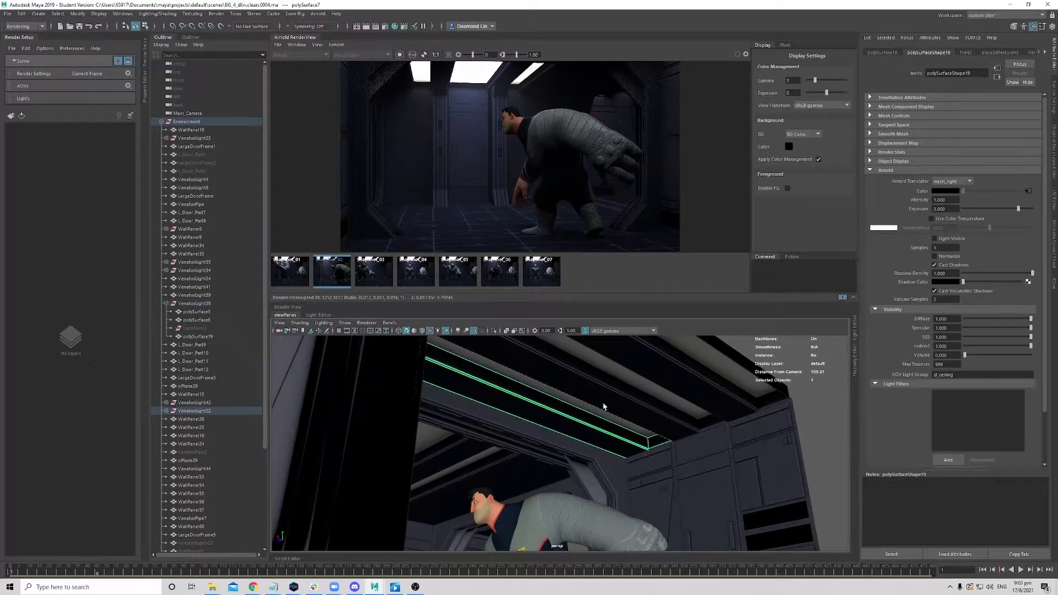
left_click(583, 405)
key("ctrl+z")
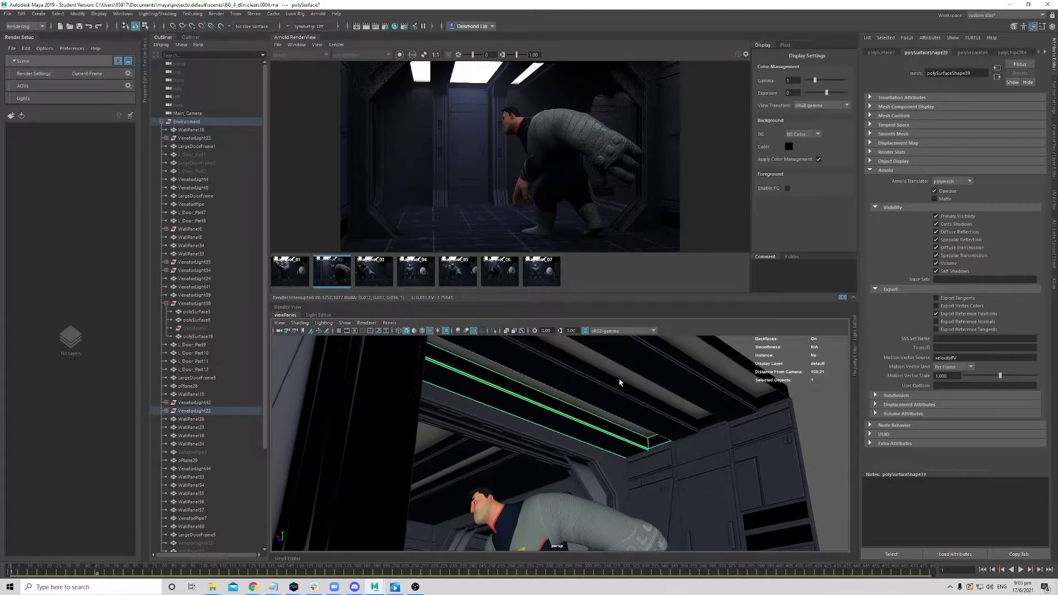
left_click(622, 381)
left_click_drag(622, 381, 576, 421, "alt")
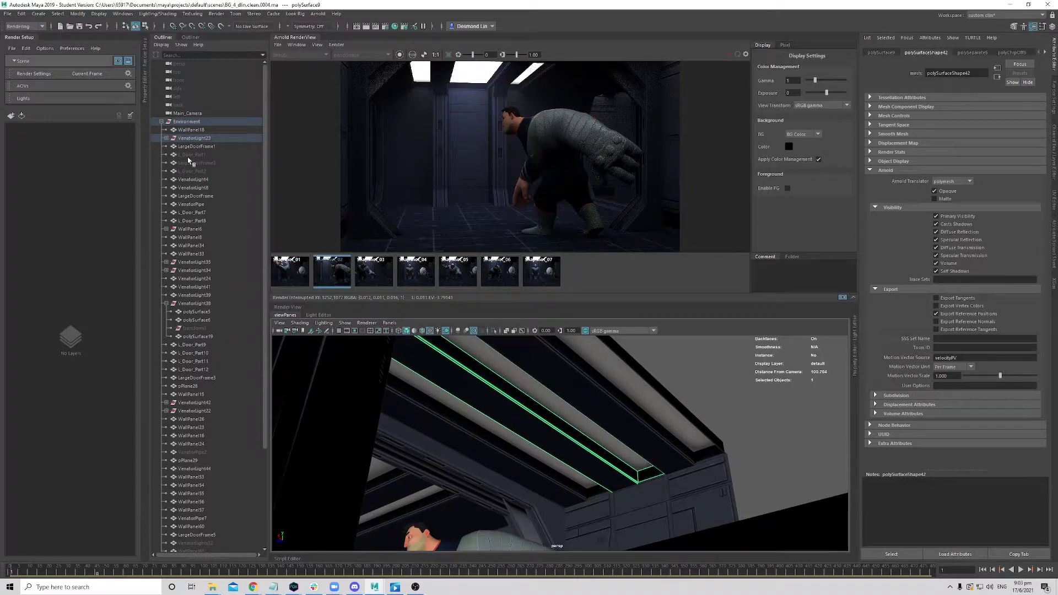
- Examine the hidden child objects of the middle ceiling fixture's group, VenatorLight23, and identify the neighbouring fixture in the view
left_click(209, 137)
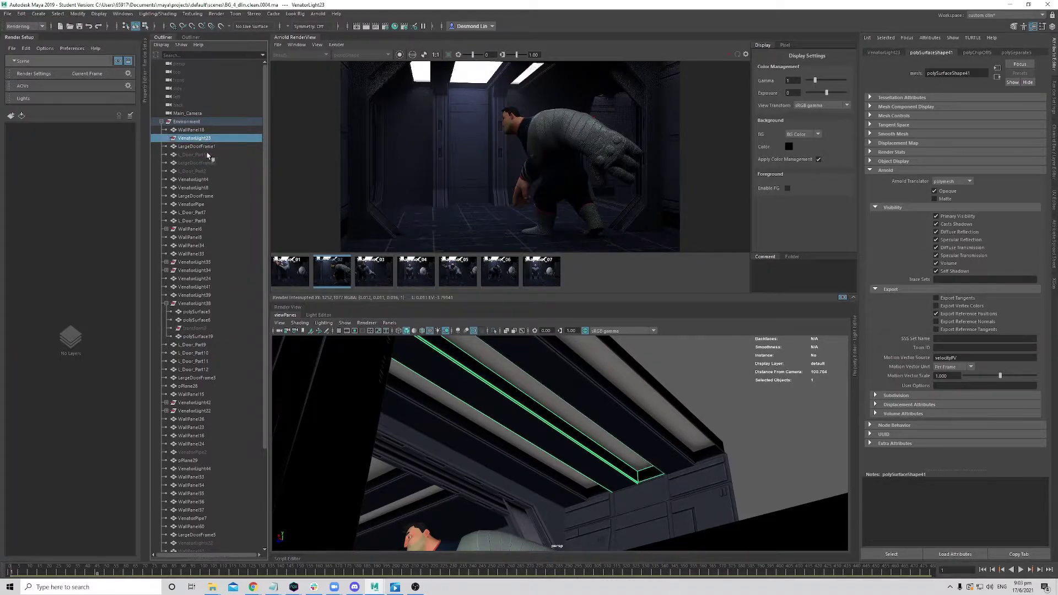
left_click(166, 138)
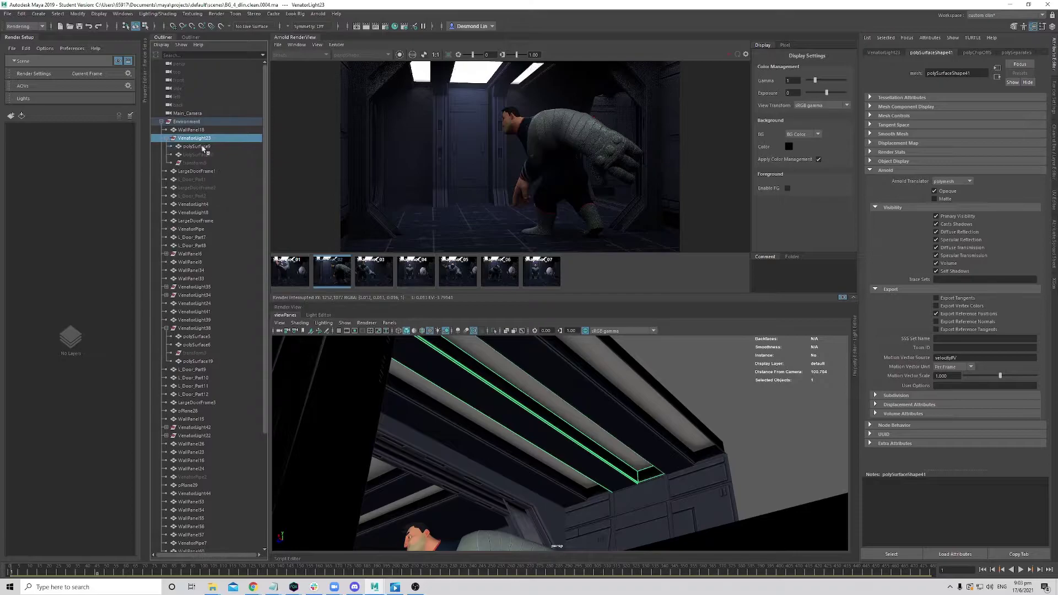
left_click(194, 162)
left_click_drag(551, 419, 604, 424, "alt")
left_click(199, 156)
left_click(689, 381)
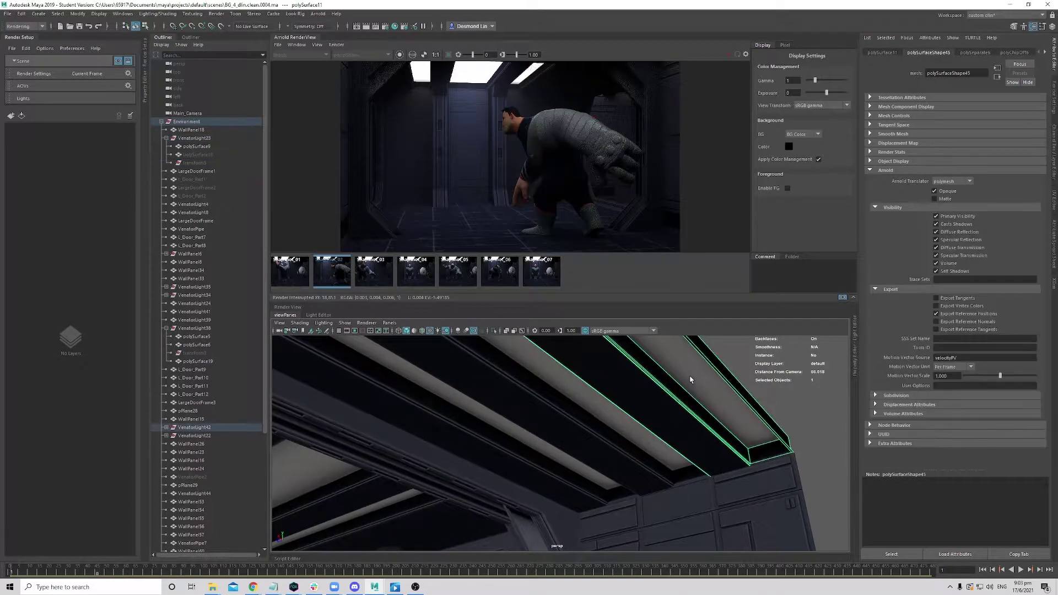
- Inspect the Arnold settings of mesh lights polySurface12 and polySurface8 inside the two outer ceiling fixture groups
left_click(165, 428)
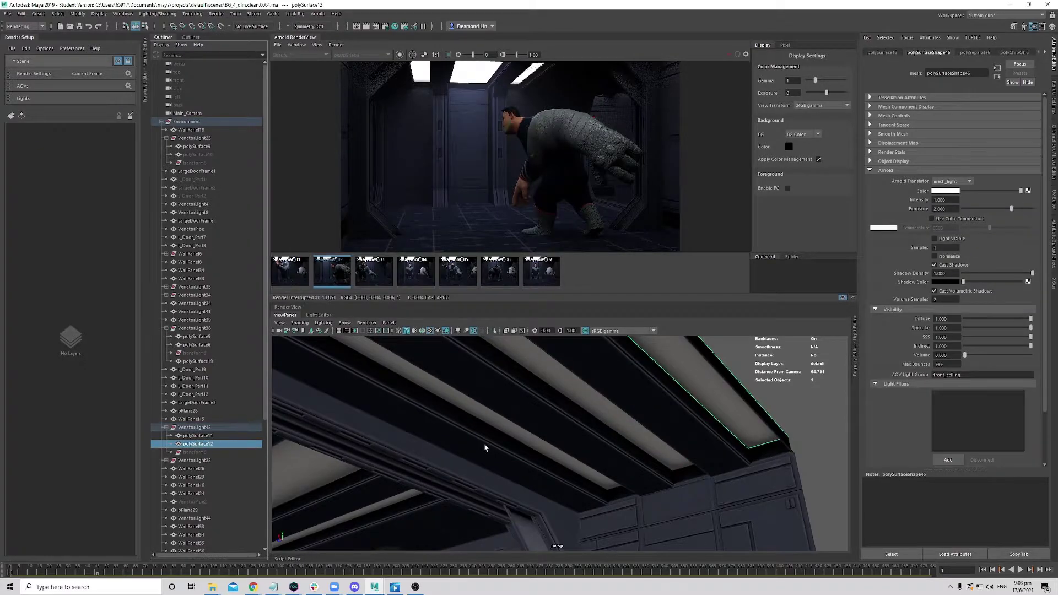
left_click(499, 434)
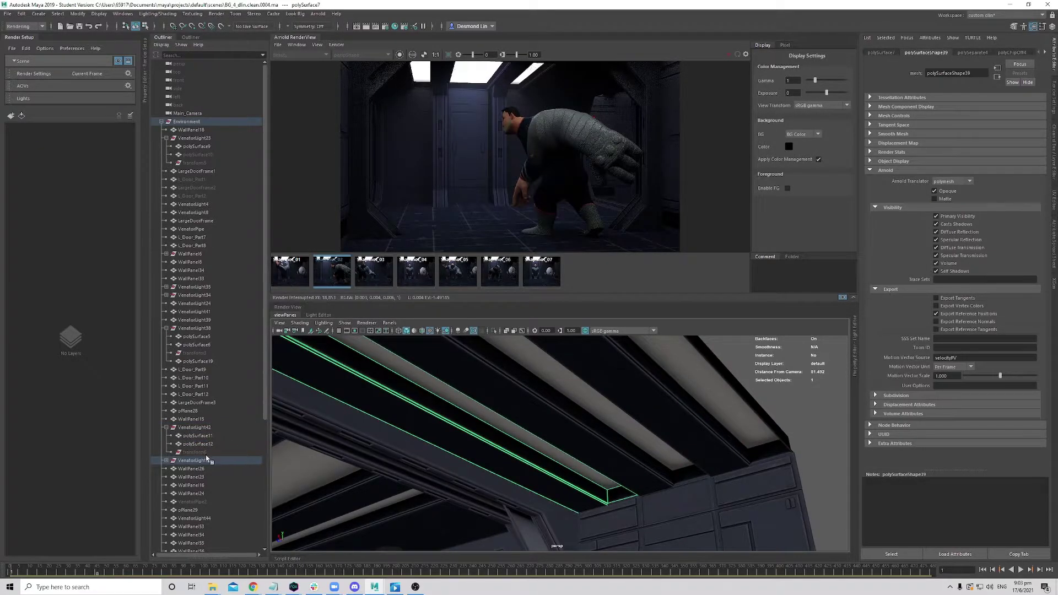
left_click(166, 461)
left_click(210, 475)
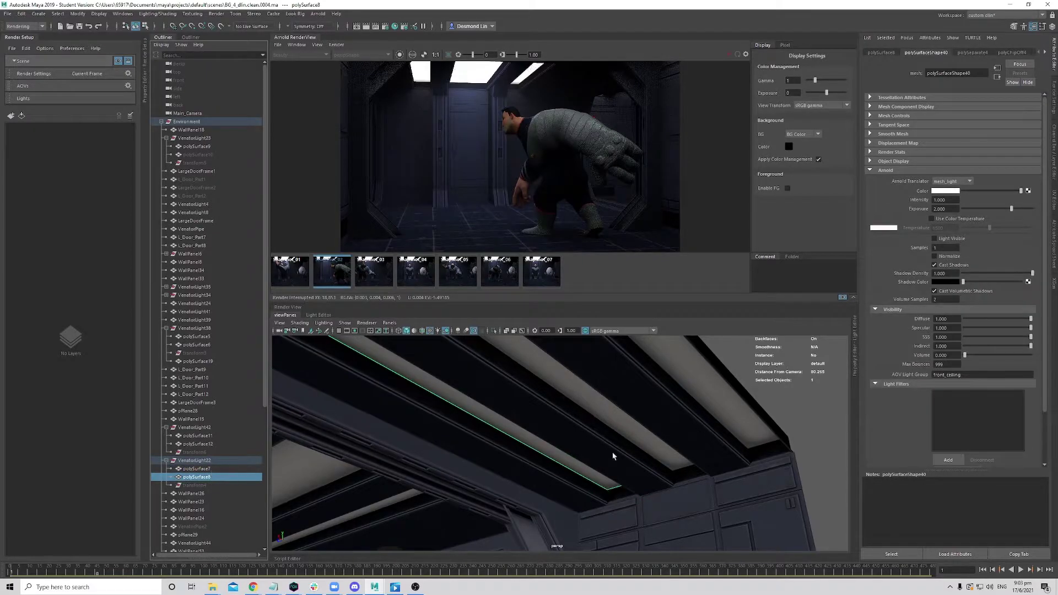
left_click_drag(613, 452, 646, 449, "alt")
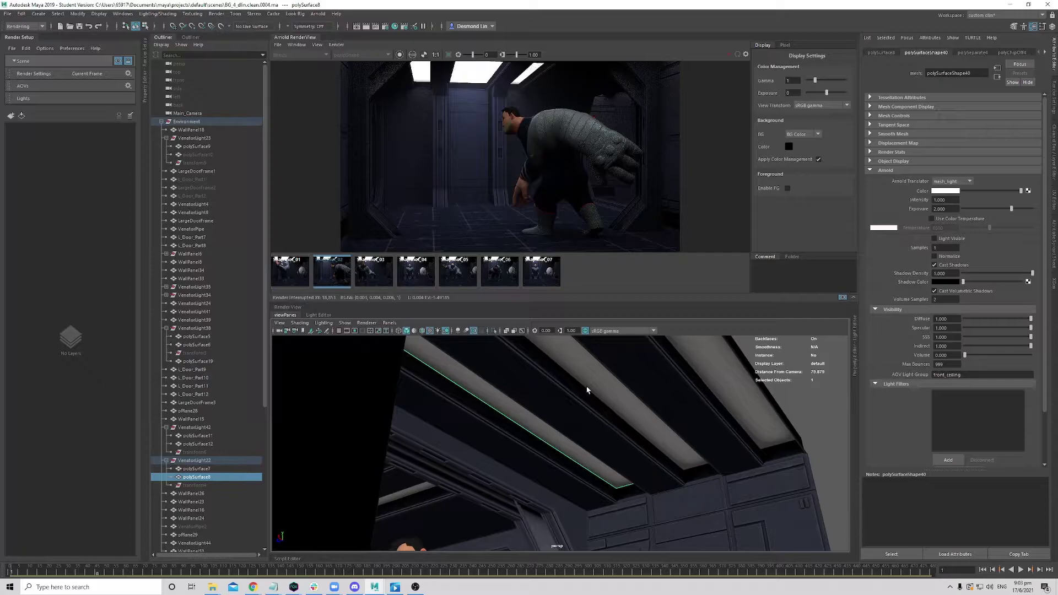
- Return to the live render view, render frame 1 through the main camera and stop the render
left_click(737, 54)
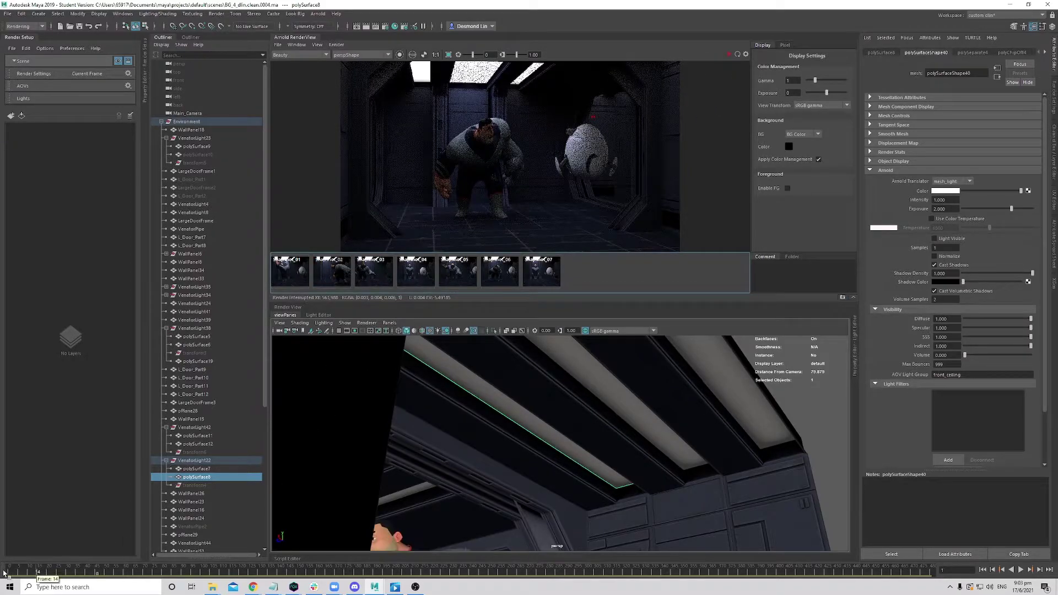
left_click(731, 54)
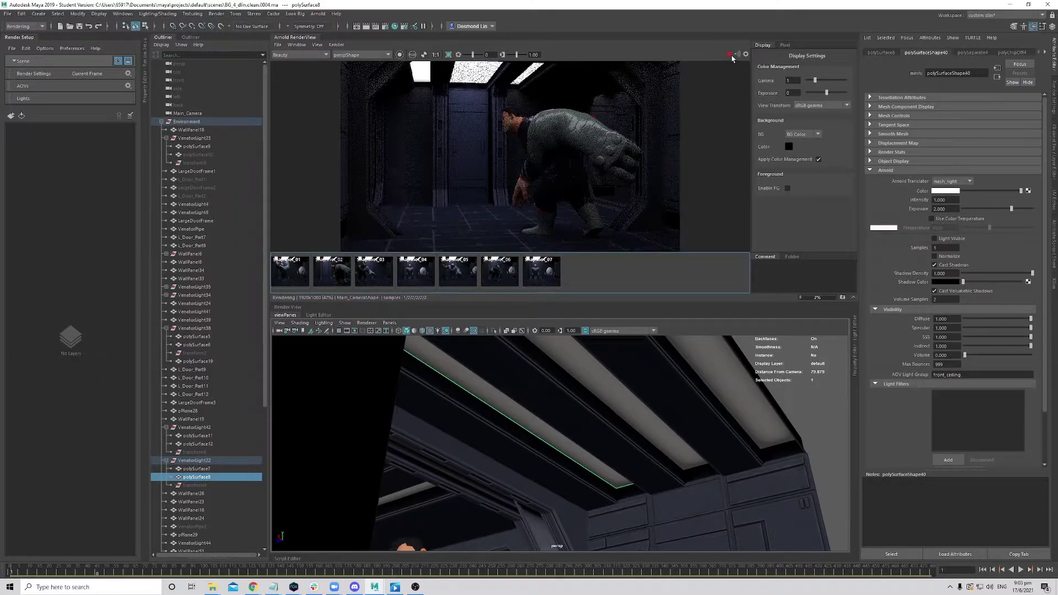
left_click(730, 54)
- Select the mesh light polySurface8 in the ceiling fixture nearest the doorway and hide it
left_click_drag(523, 415, 525, 408, "alt")
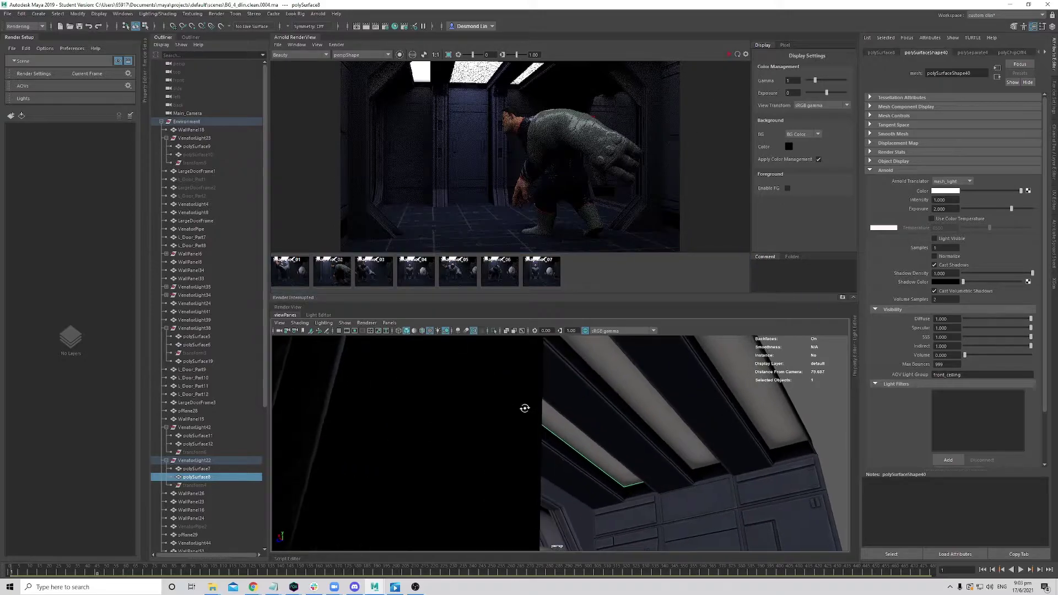
left_click_drag(725, 392, 634, 413, "alt")
left_click(579, 411)
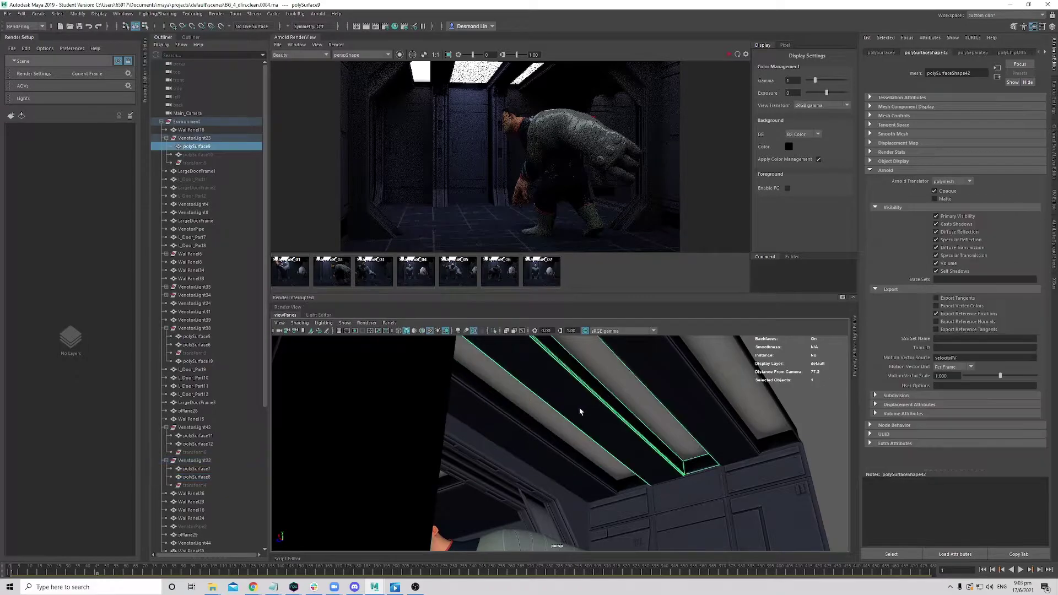
left_click(552, 420)
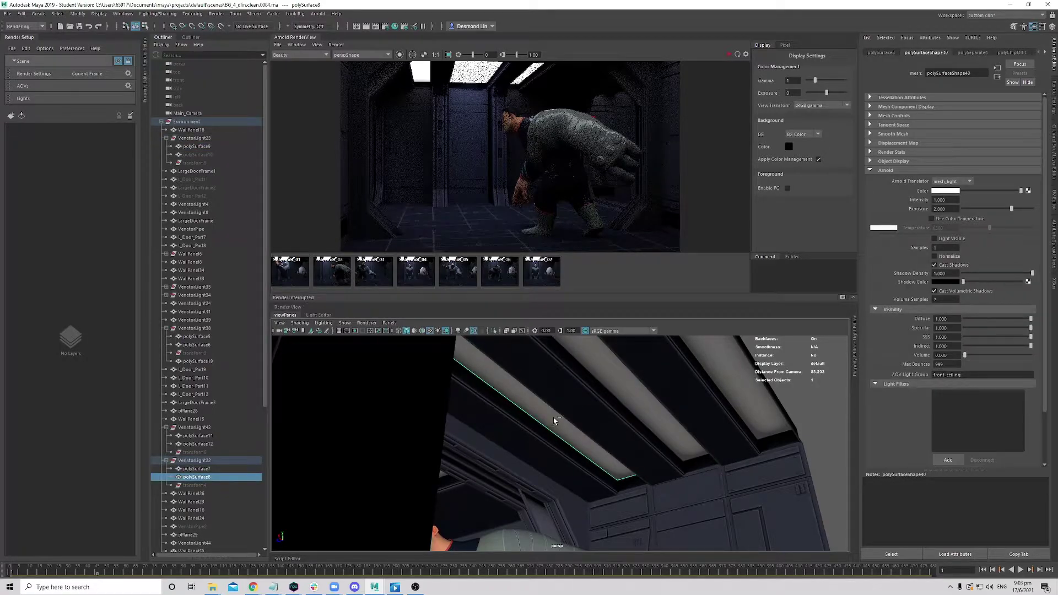
key("ctrl+h")
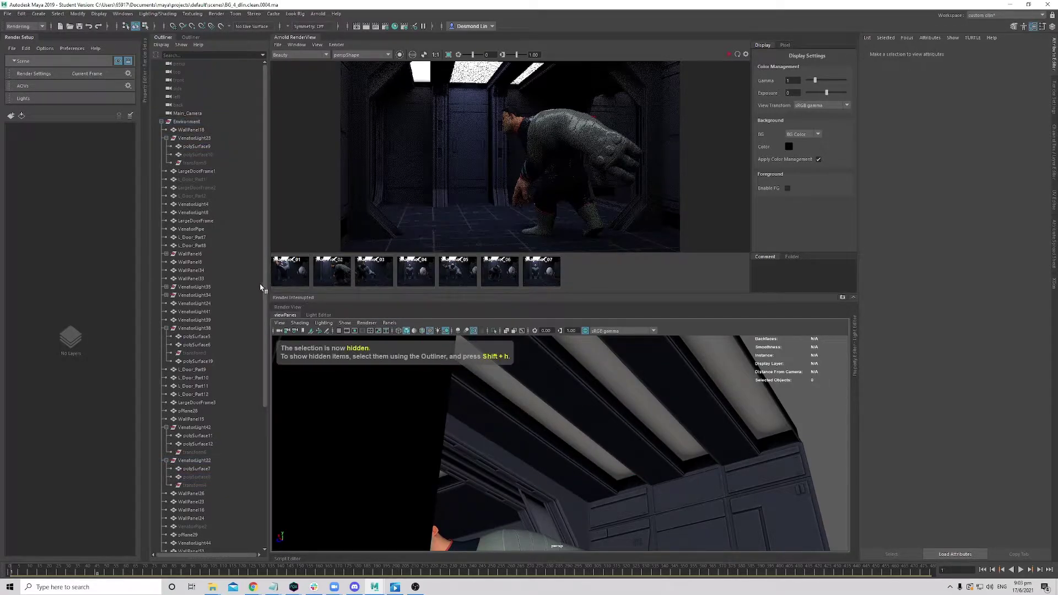
- Unhide the middle ceiling mesh light polySurface10 in the VenatorLight23 group
left_click(628, 391)
left_click(205, 154)
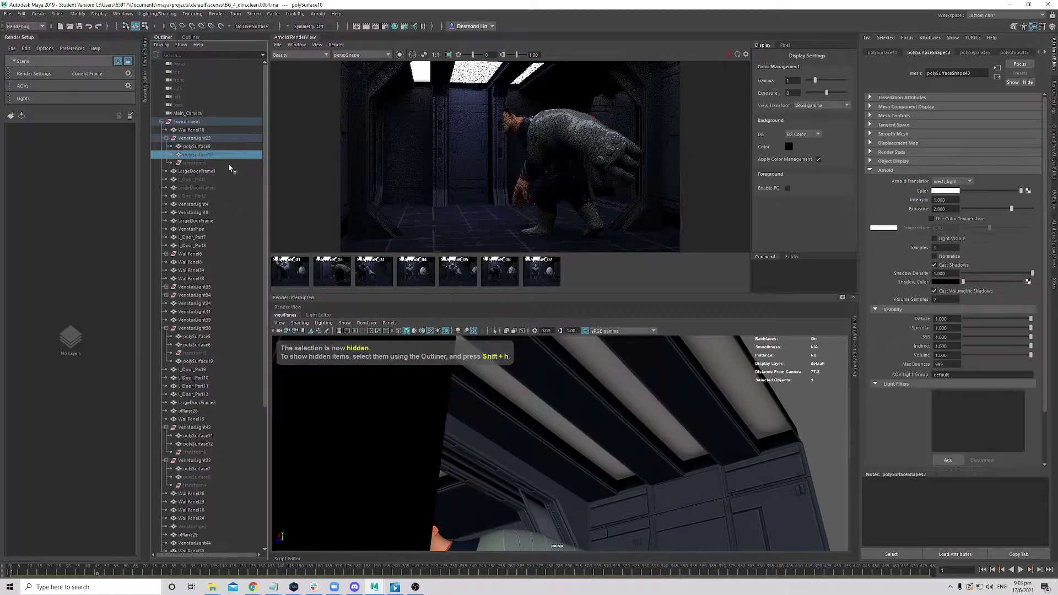
key("shift+h")
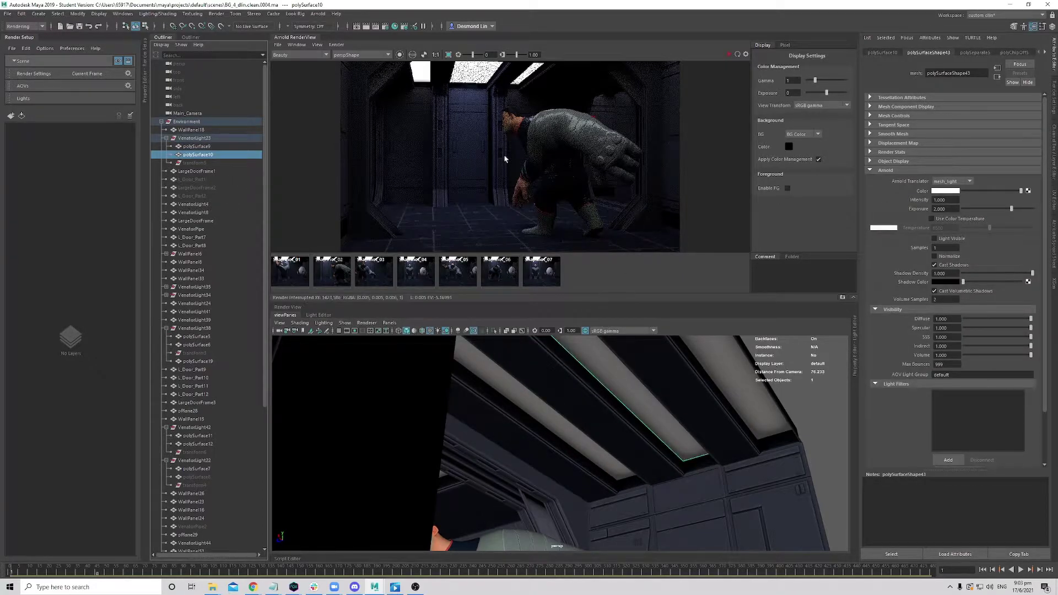
- Store the current render as a snapshot, re-render with the middle ceiling light and compare the result with Snapshot_08
left_click(842, 297)
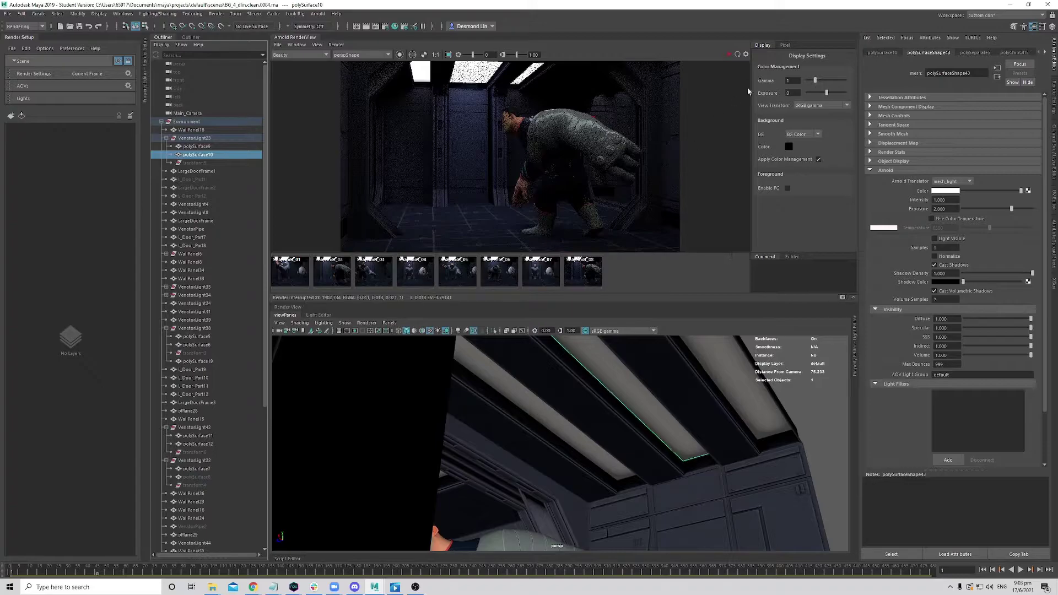
left_click(730, 55)
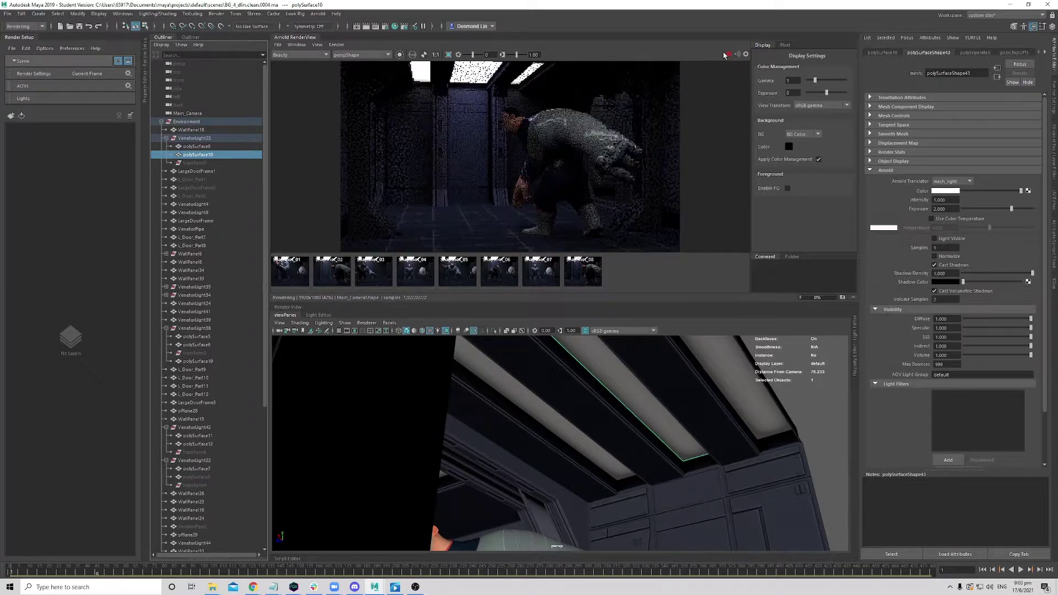
left_click(590, 275)
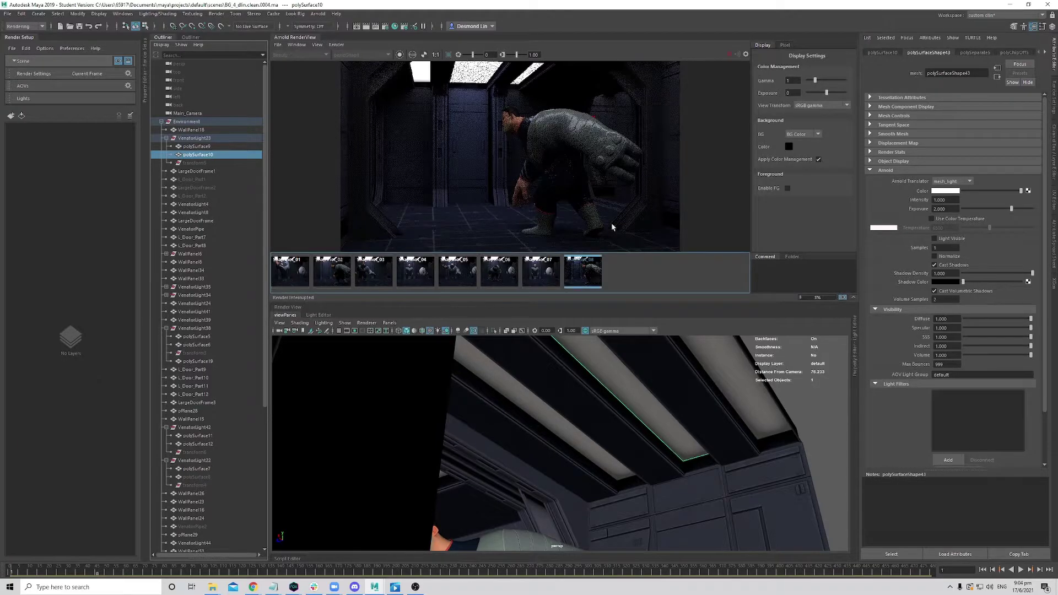
left_click(585, 266)
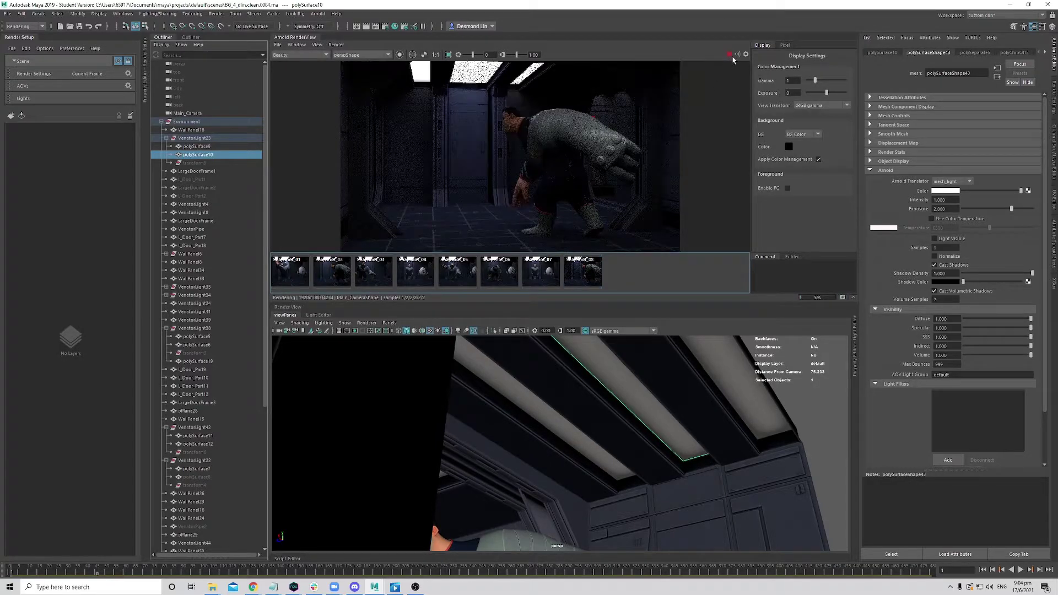
- Select mesh light polySurface12 in the VenatorLight42 ceiling fixture and hide it
left_click_drag(617, 418, 637, 423, "alt")
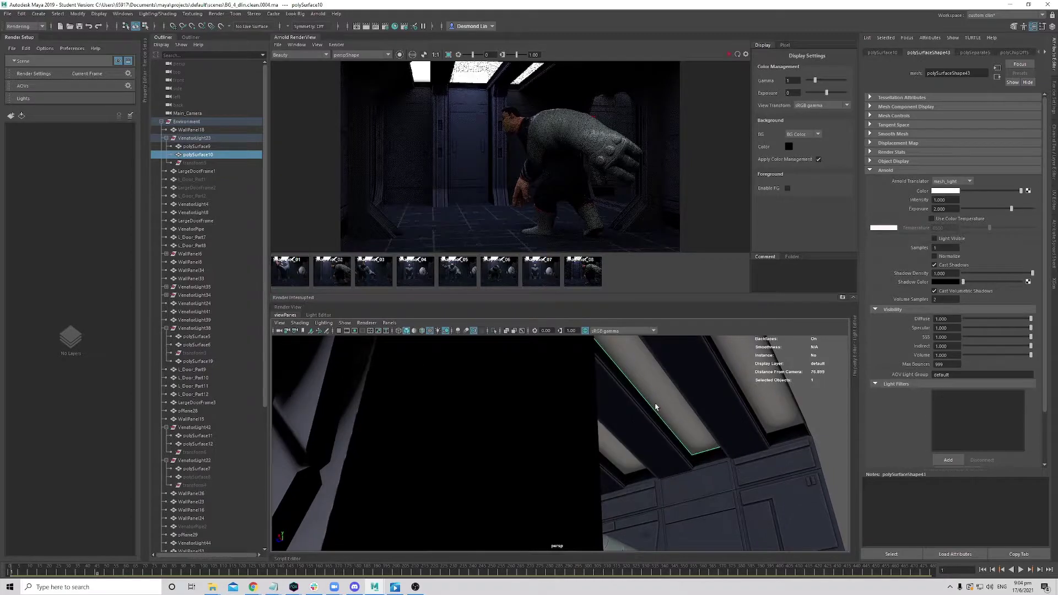
left_click_drag(731, 386, 708, 390, "alt")
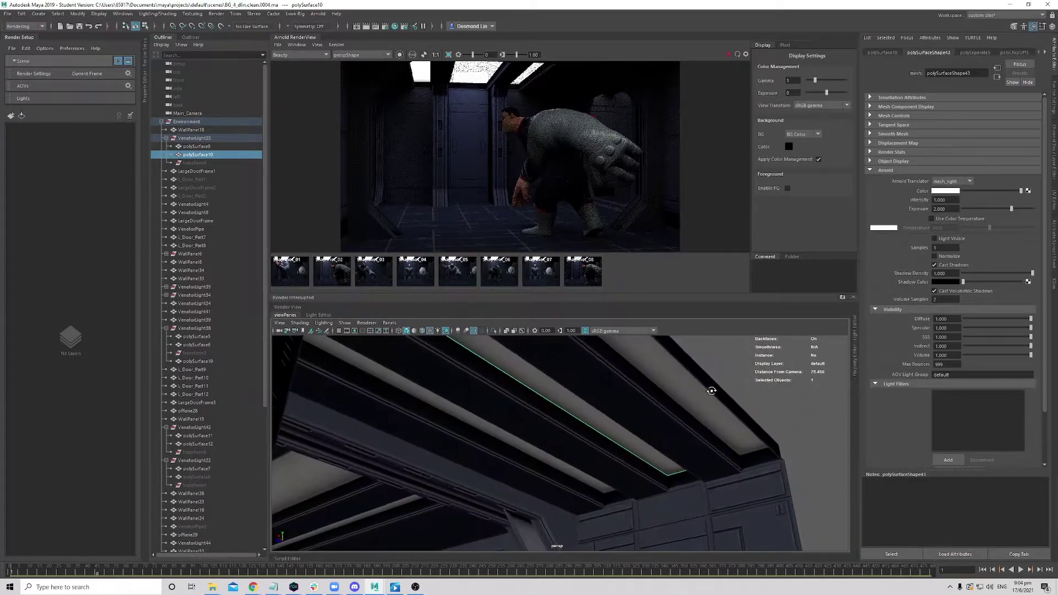
left_click(689, 396)
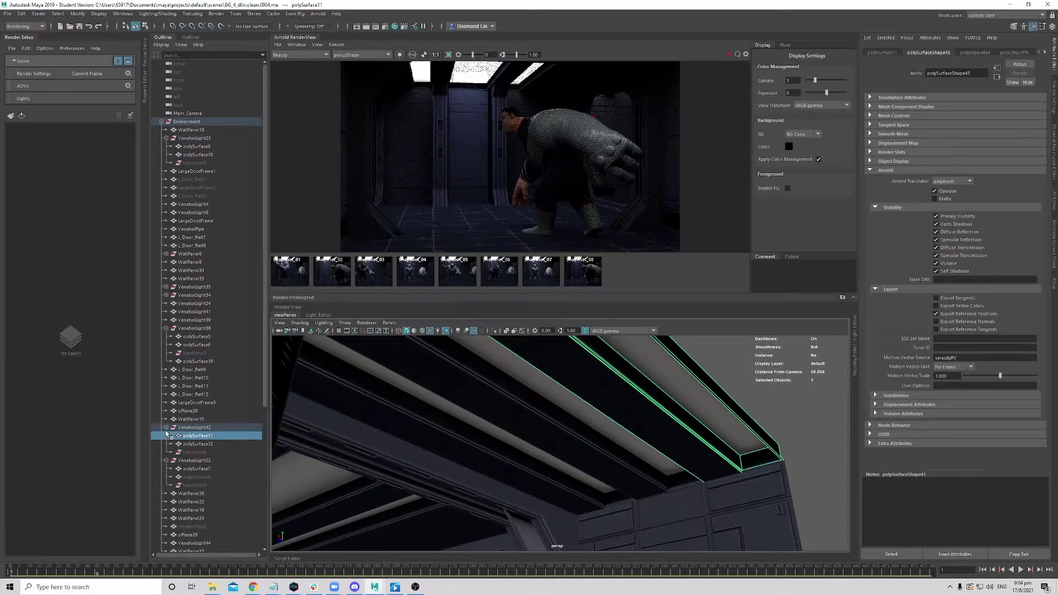
left_click(204, 444)
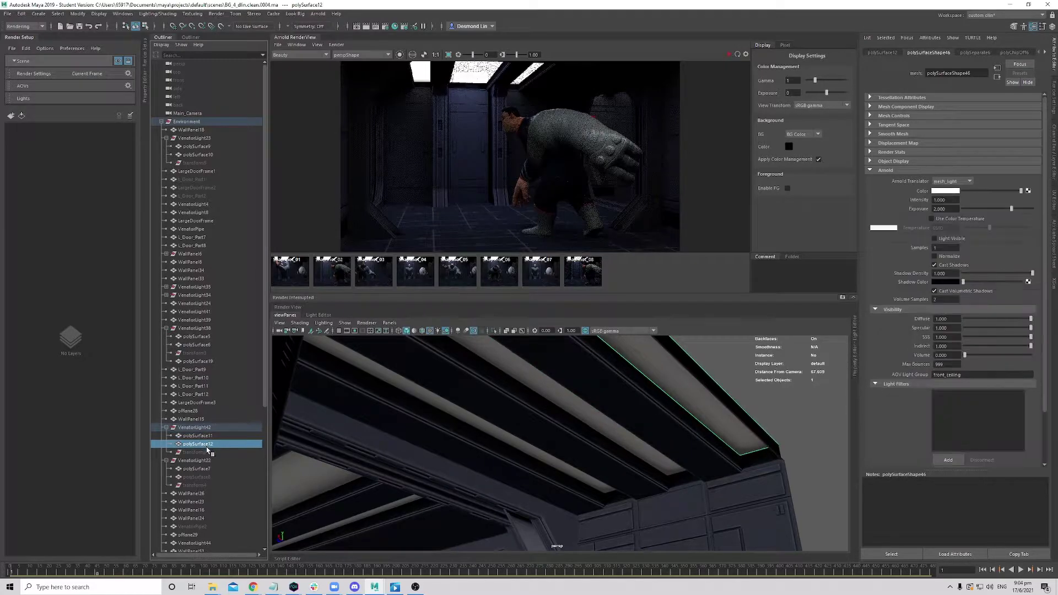
key("ctrl+h")
- Unhide the mesh light polySurface8 in the ceiling fixture nearest the doorway
left_click_drag(630, 439, 608, 432, "alt")
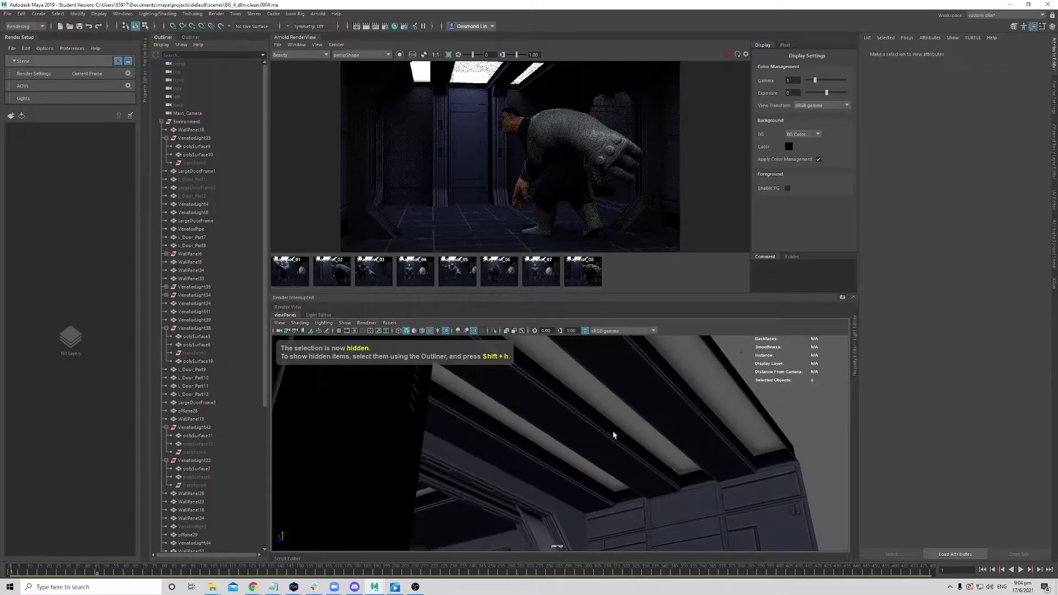
left_click(525, 441)
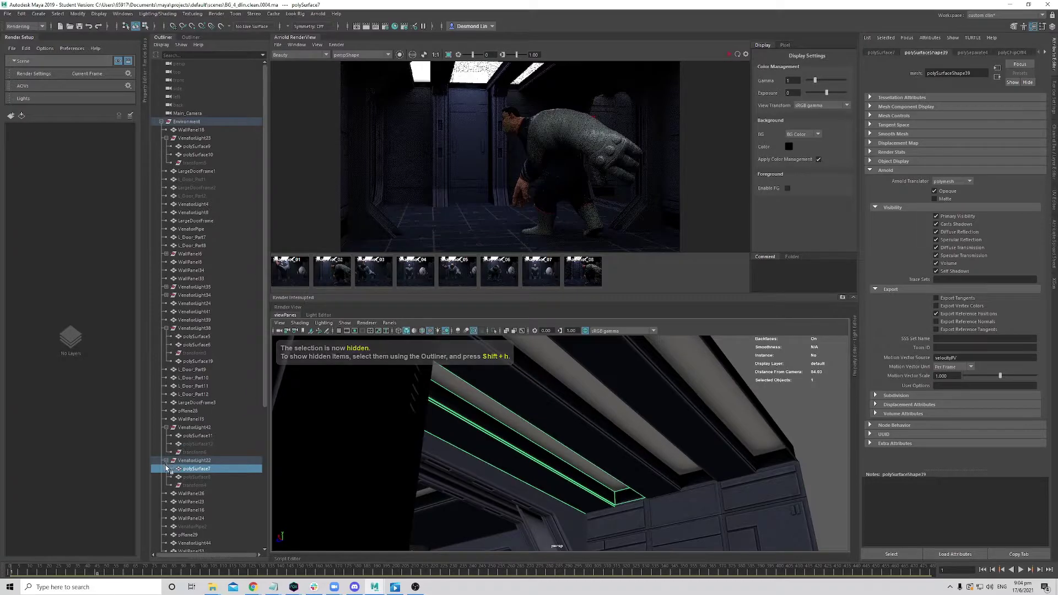
left_click(194, 477)
key("shift+h")
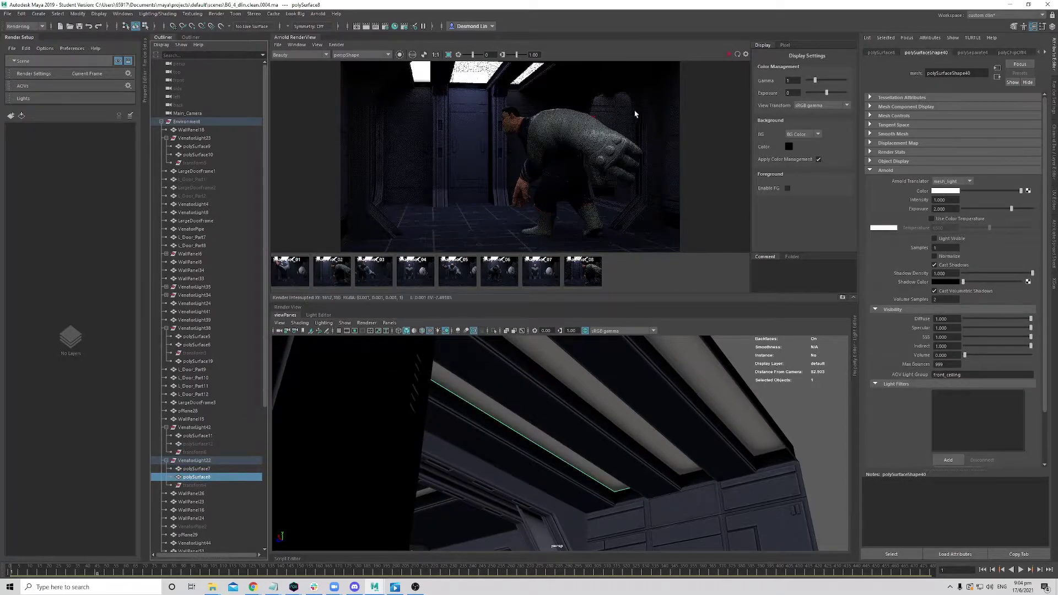
- Store the current render as a snapshot, re-render with the doorway ceiling light polySurface8 and compare the result with Snapshot_08
left_click(841, 297)
left_click(728, 55)
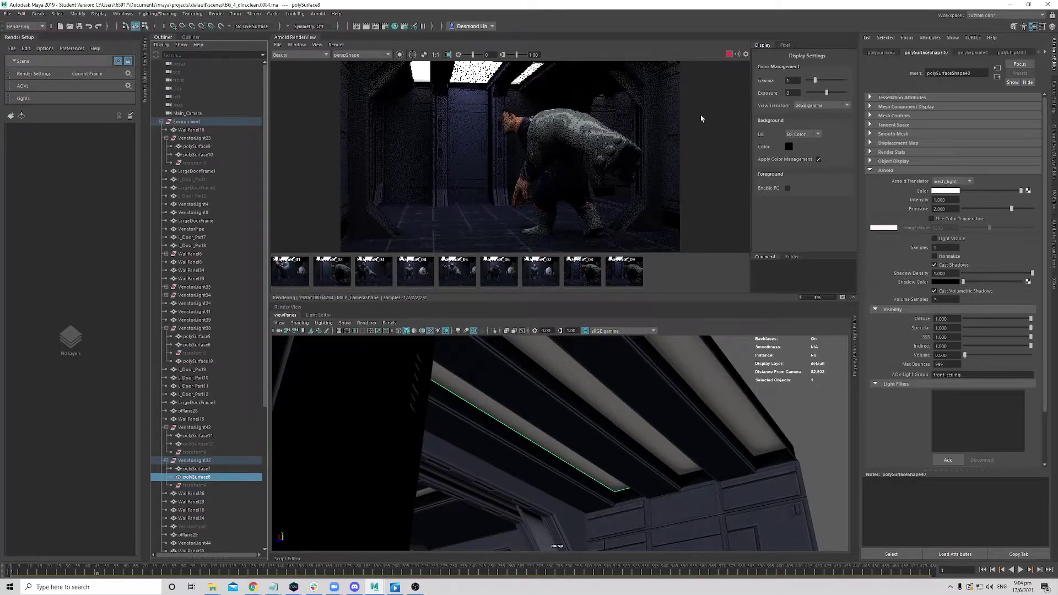
left_click(591, 278)
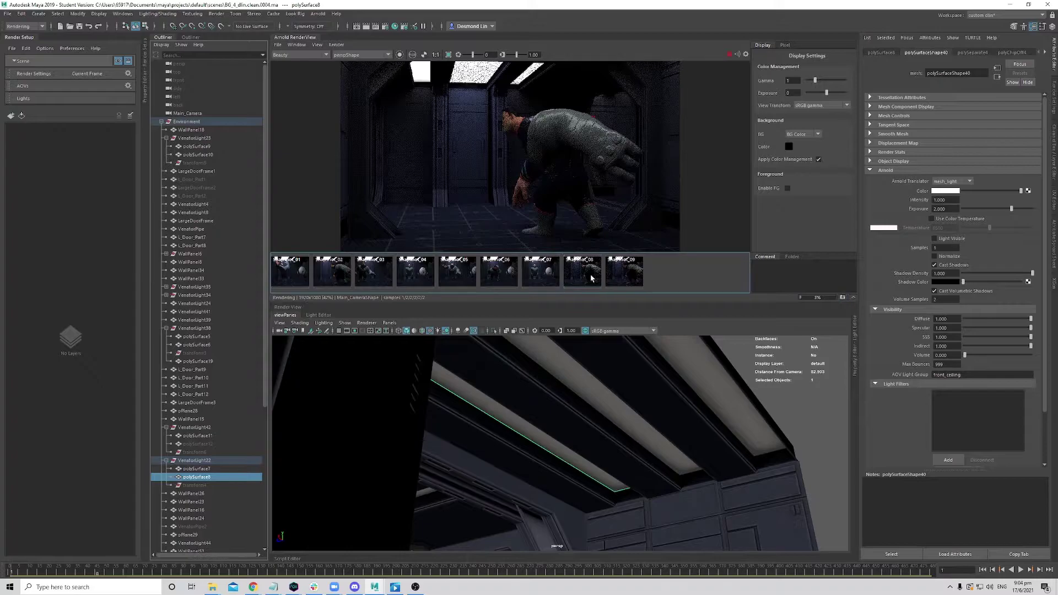
left_click(591, 278)
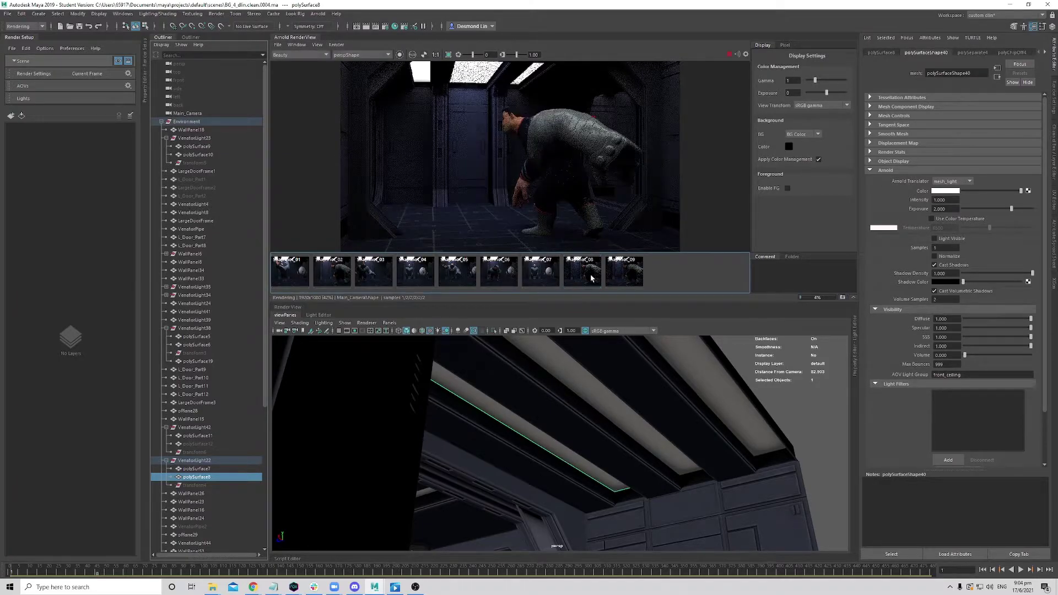
left_click(587, 279)
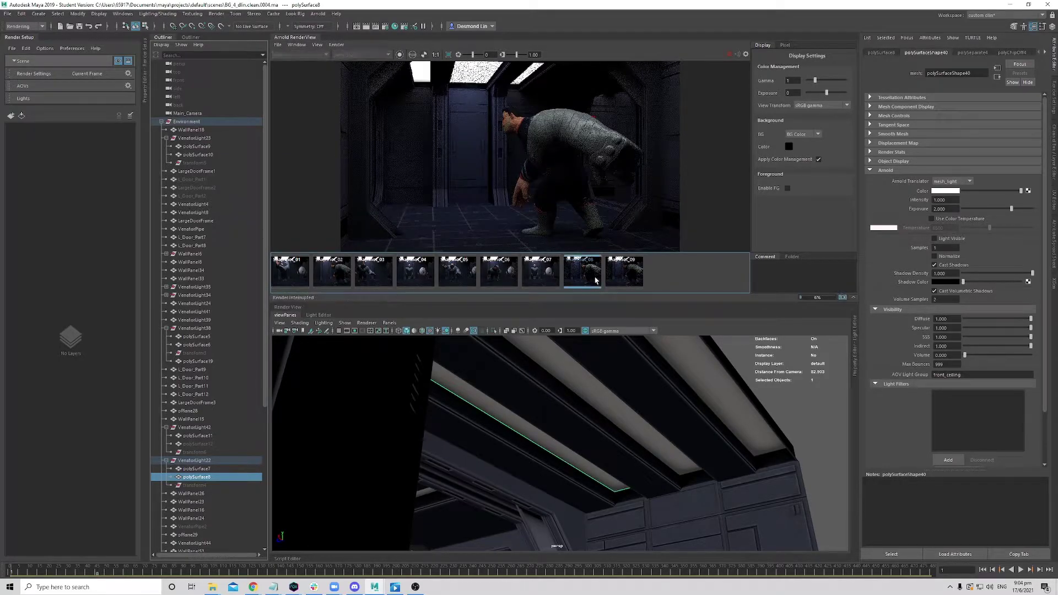
left_click(590, 273)
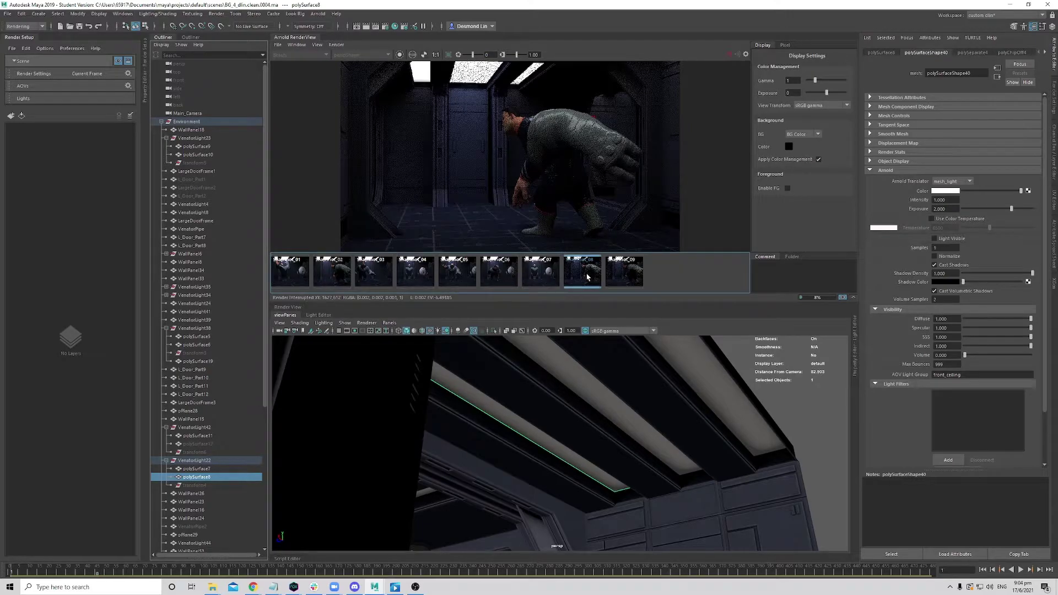
left_click(587, 277)
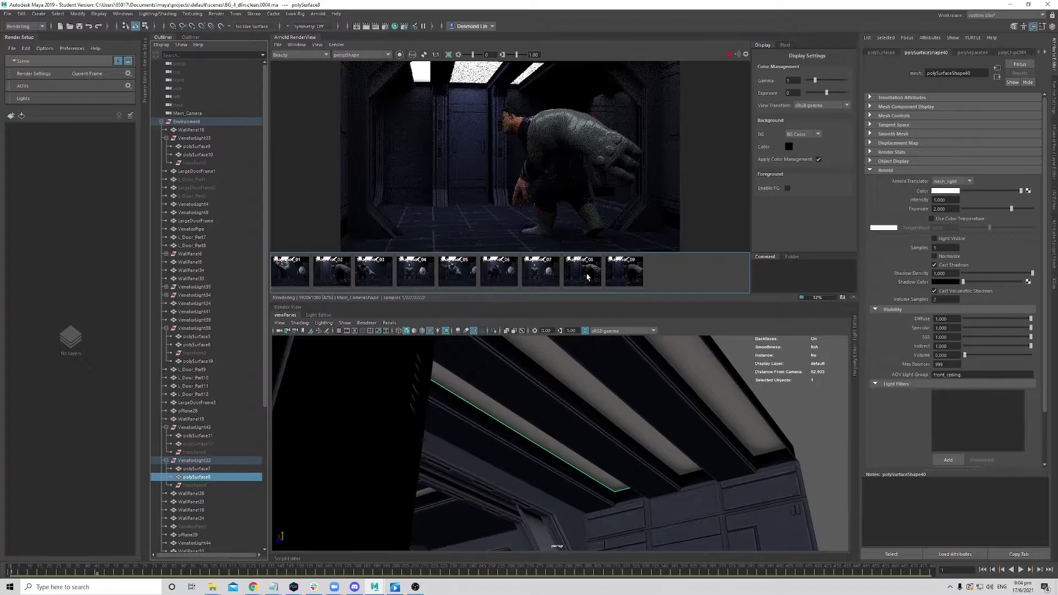
left_click(588, 277)
left_click(729, 54)
left_click(731, 54)
- Unhide the mesh light polySurface12 in the VenatorLight42 ceiling fixture
mouse_move(645, 370)
left_mouse_down("alt")
mouse_move(673, 368)
mouse_move(625, 373)
mouse_move(647, 372)
left_mouse_up("alt")
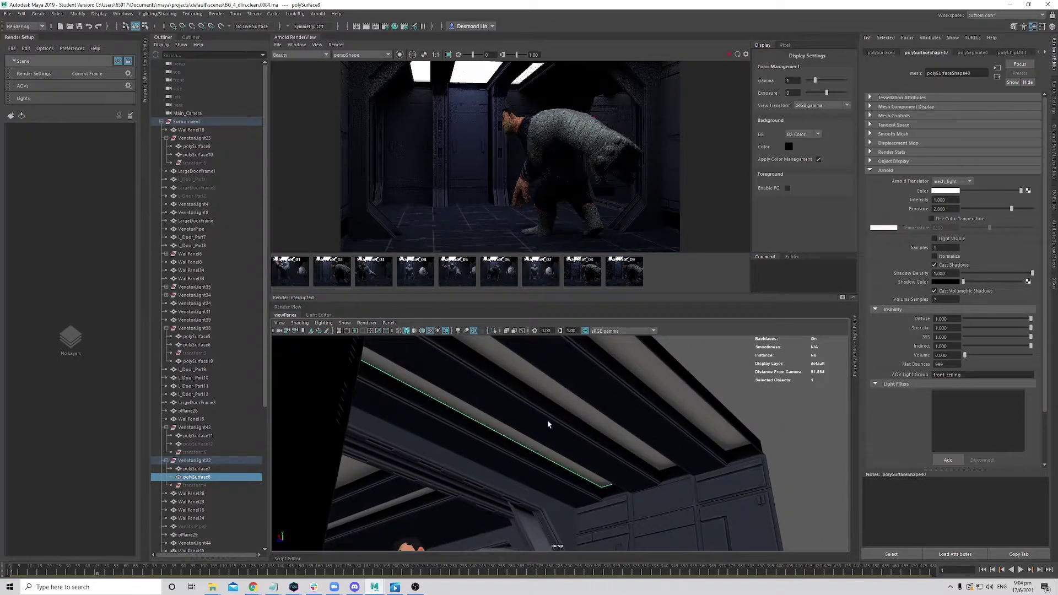
left_click(574, 403)
left_click(656, 377)
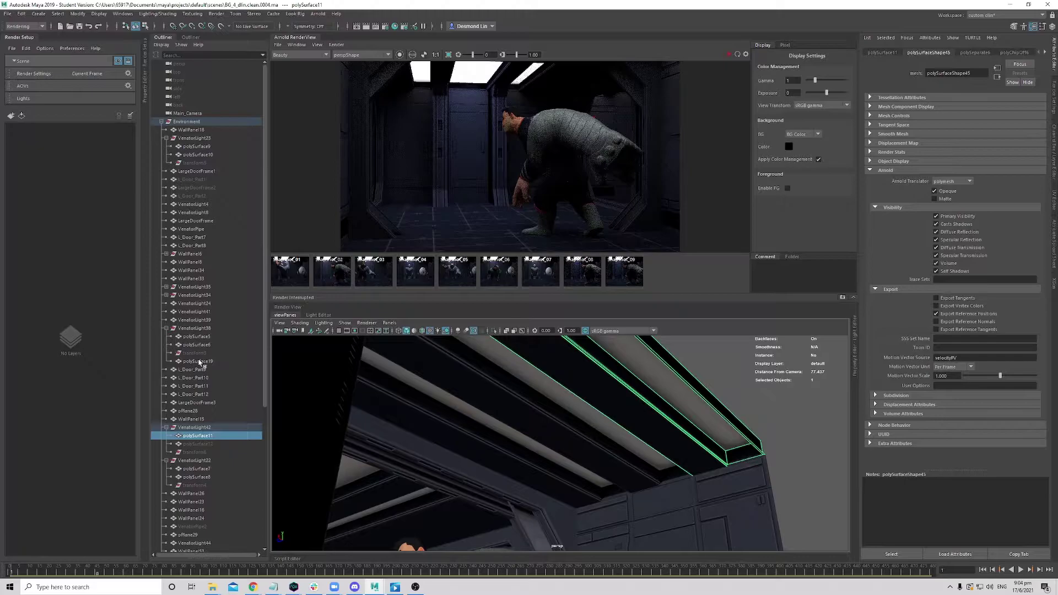
left_click(190, 444)
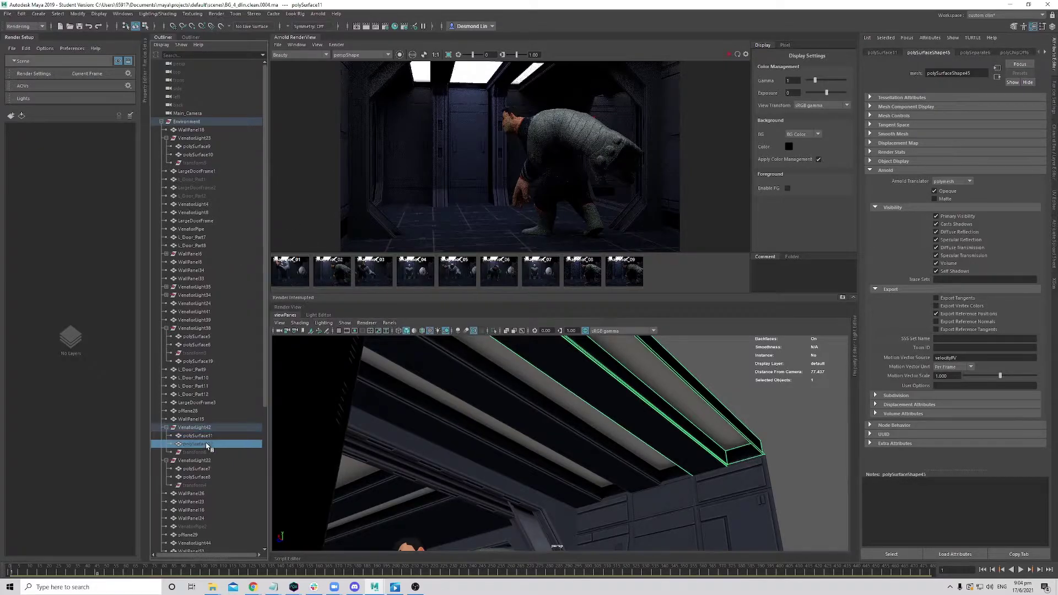
- Select the middle ceiling mesh light polySurface10 in the VenatorLight23 group and hide it
left_click(579, 416)
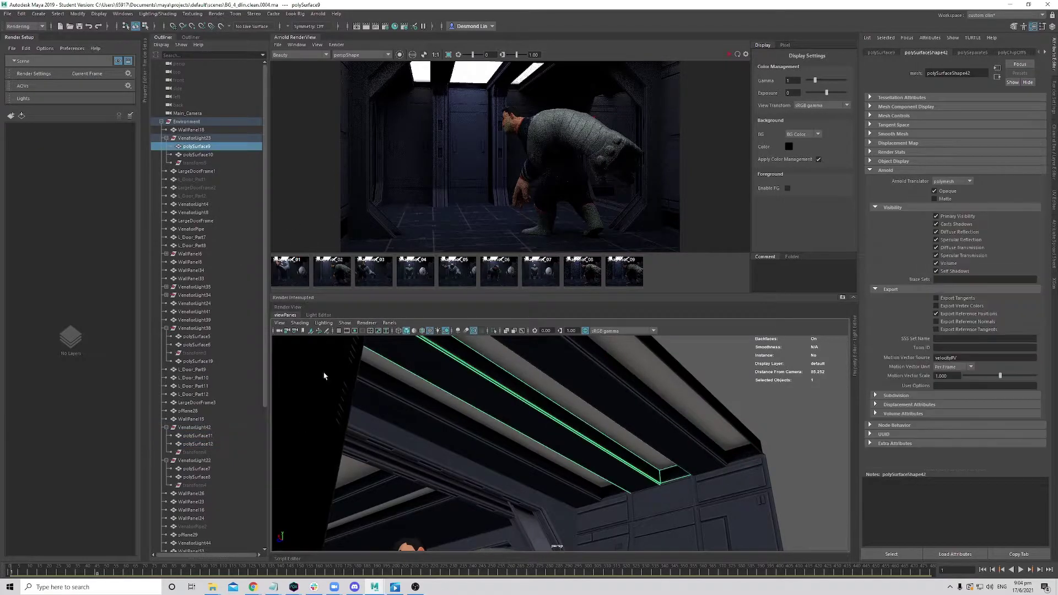
left_click(197, 155)
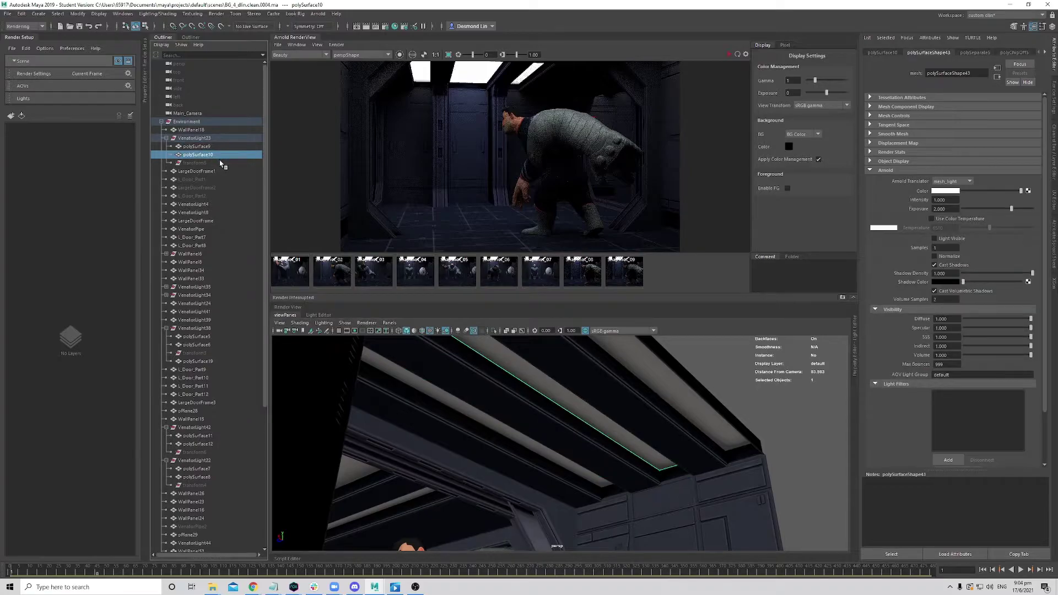
key("ctrl+h")
- Raise the exposure of the ceiling mesh light polySurface8 nearest the doorway to 3
left_click_drag(607, 406, 550, 411, "alt")
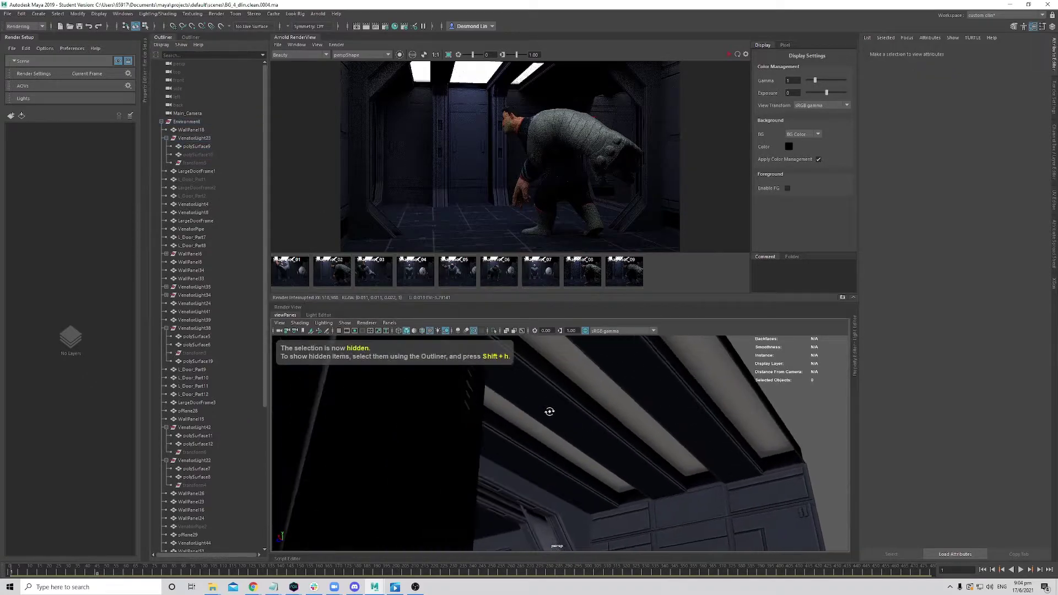
left_click(597, 274)
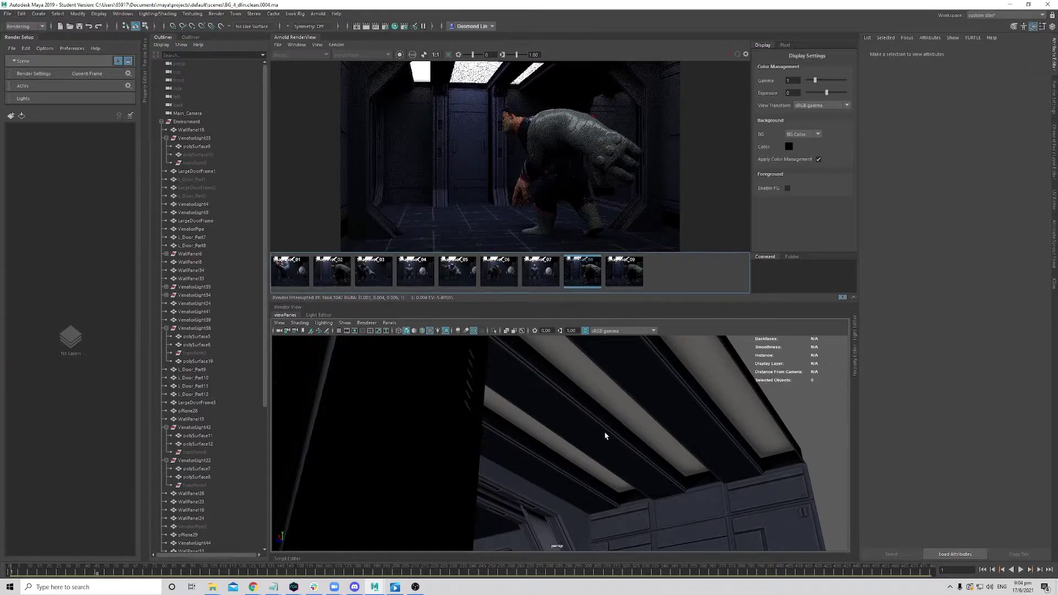
left_click_drag(606, 432, 508, 428, "alt")
left_click(504, 425)
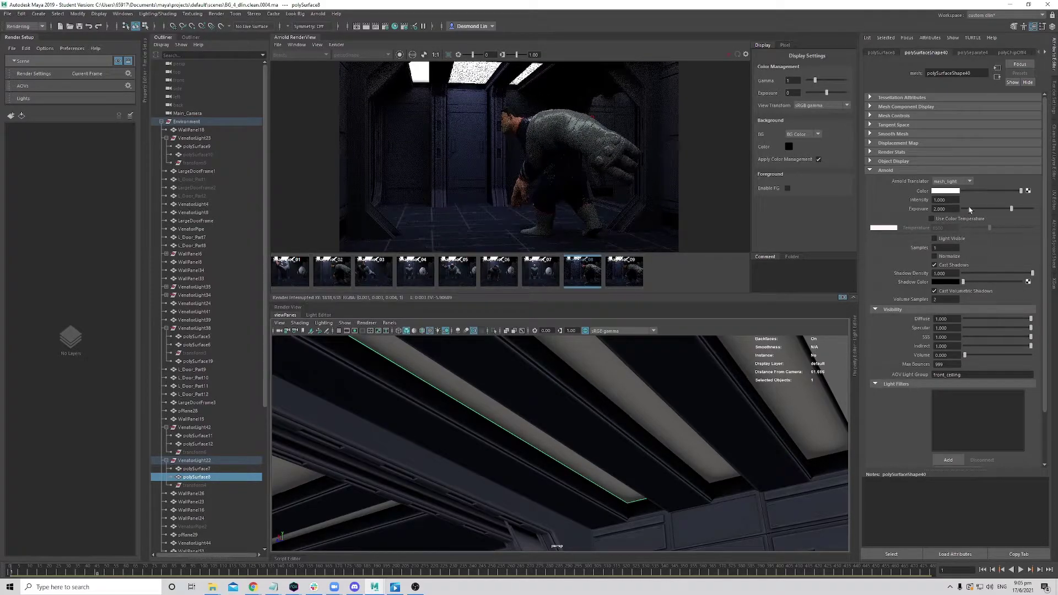
left_click(944, 209)
type("2")
key("Return")
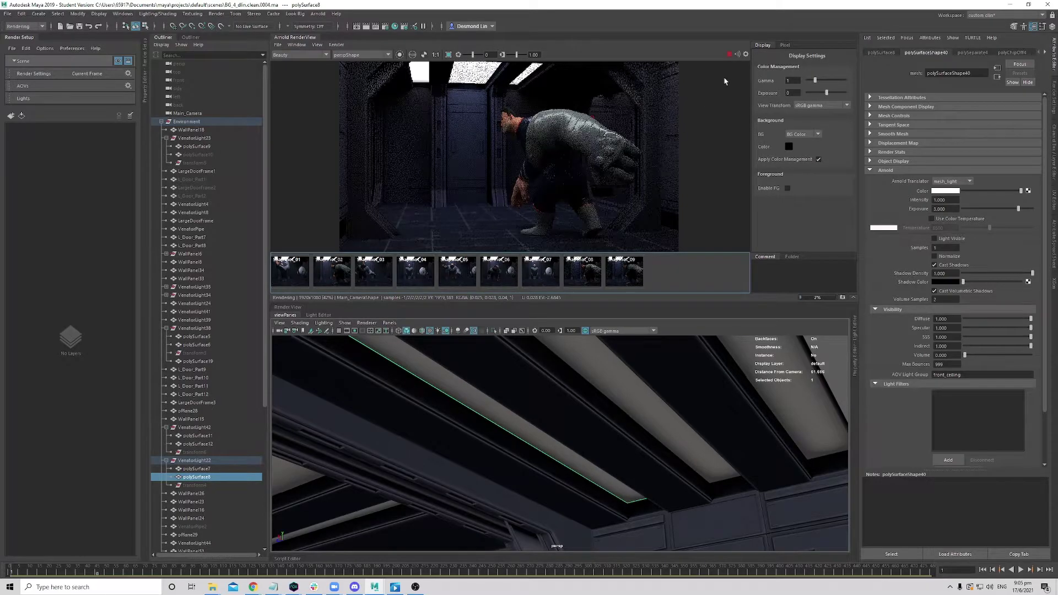
- Compare the render using the brighter doorway light with Snapshot_08, halting it once the crouching character is readable
left_click(591, 282)
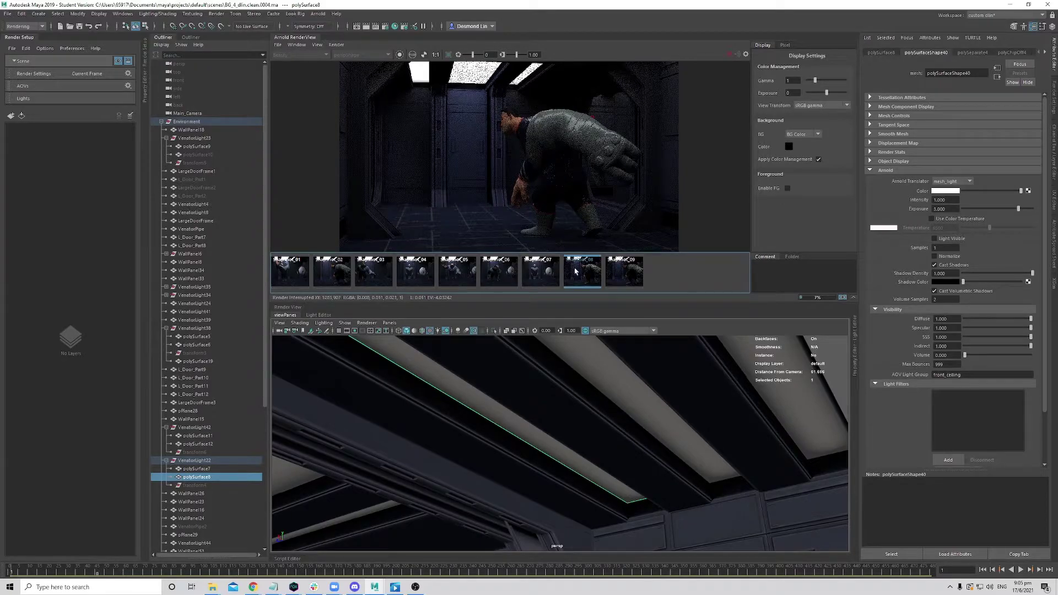
left_click(577, 270)
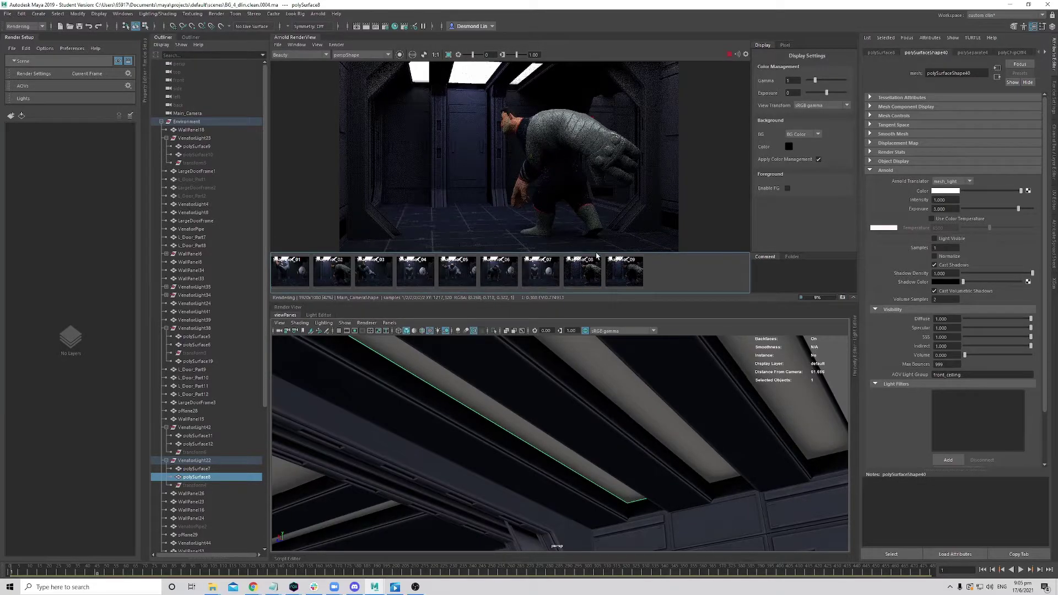
left_click(585, 273)
left_click(584, 273)
left_click(730, 53)
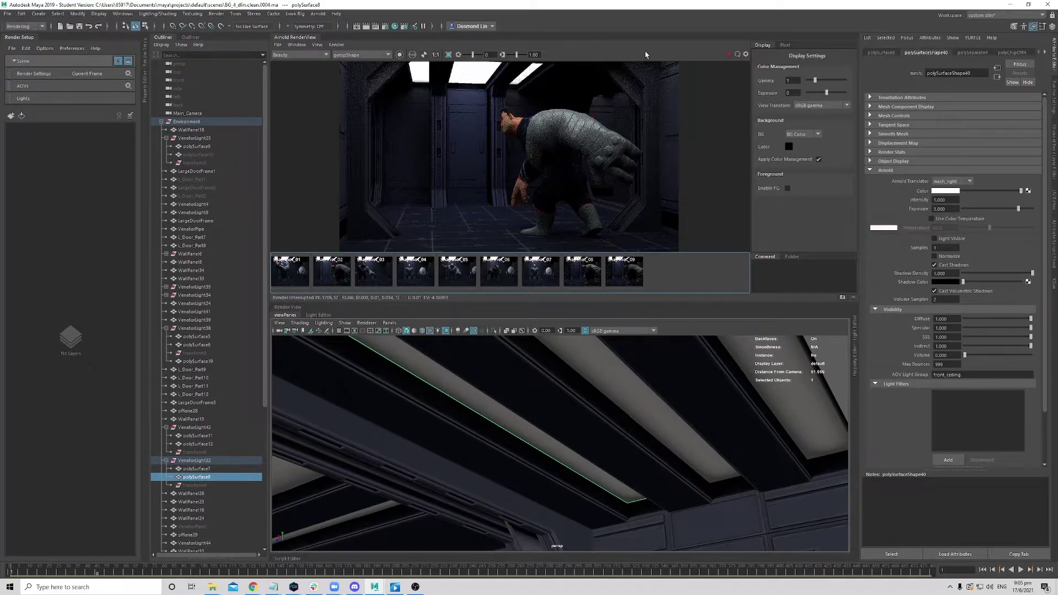
middle_click_drag(598, 162, 576, 182)
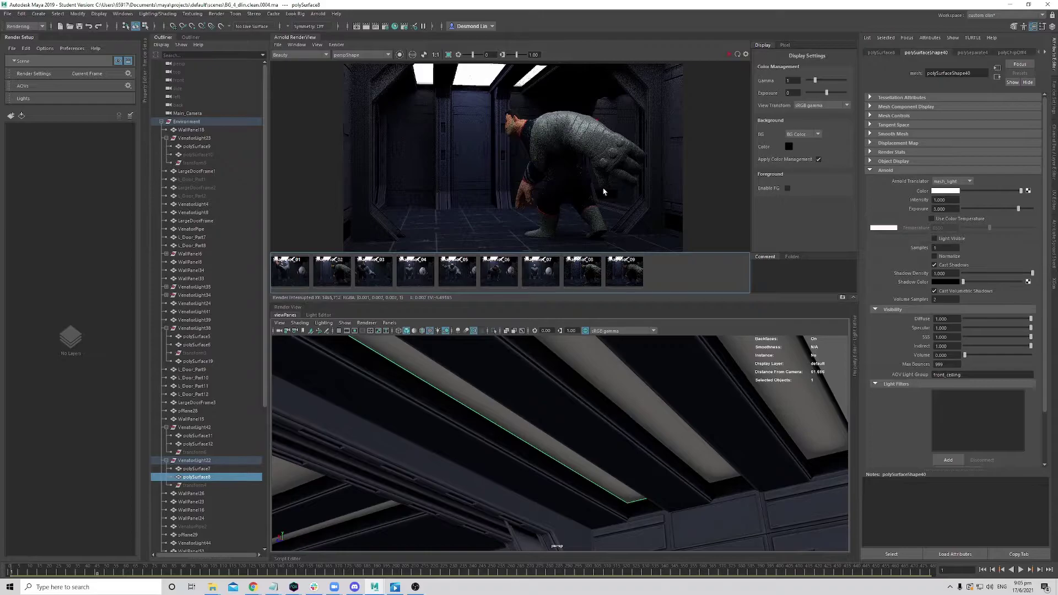
middle_click_drag(608, 189, 606, 187)
- Store the render with the brighter doorway ceiling light as a new snapshot
left_click_drag(703, 439, 708, 439, "alt")
right_click_drag(709, 439, 664, 437, "alt")
left_click_drag(664, 437, 656, 452, "alt")
left_click(628, 273)
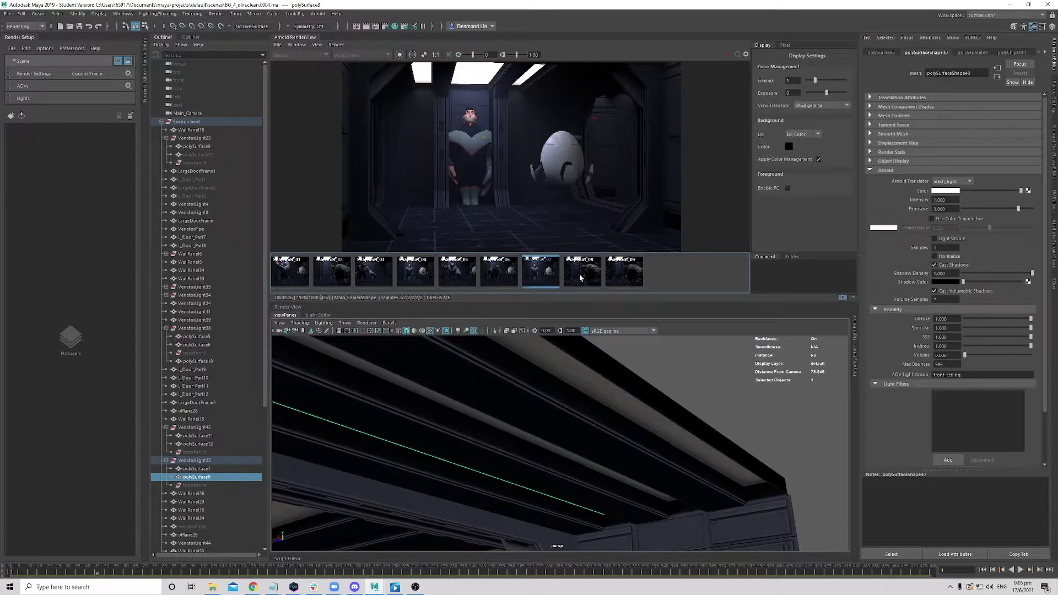
left_click(842, 298)
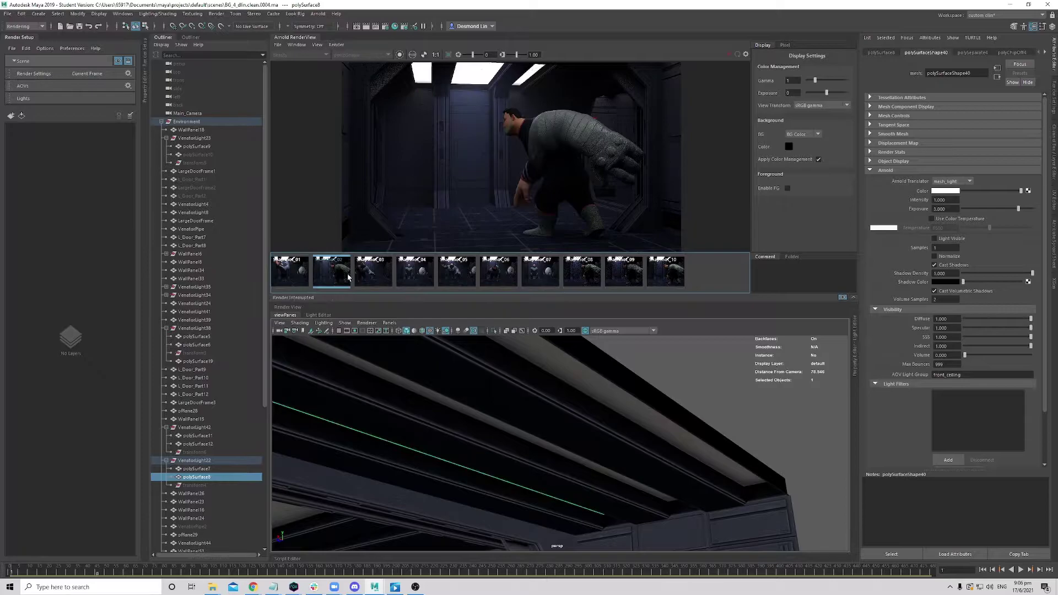
- Examine how the ceiling lights shape the character in snapshots 04 to 06, including a close look at Snapshot_05
left_click(420, 273)
left_click(458, 278)
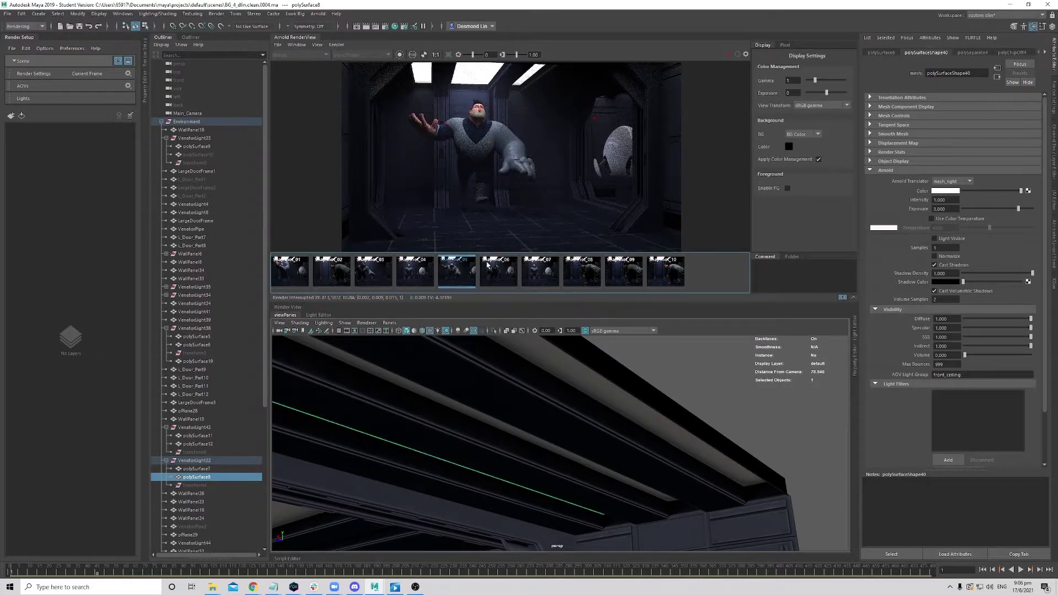
scroll(476, 124, "up", 5)
scroll(493, 179, "down", 3)
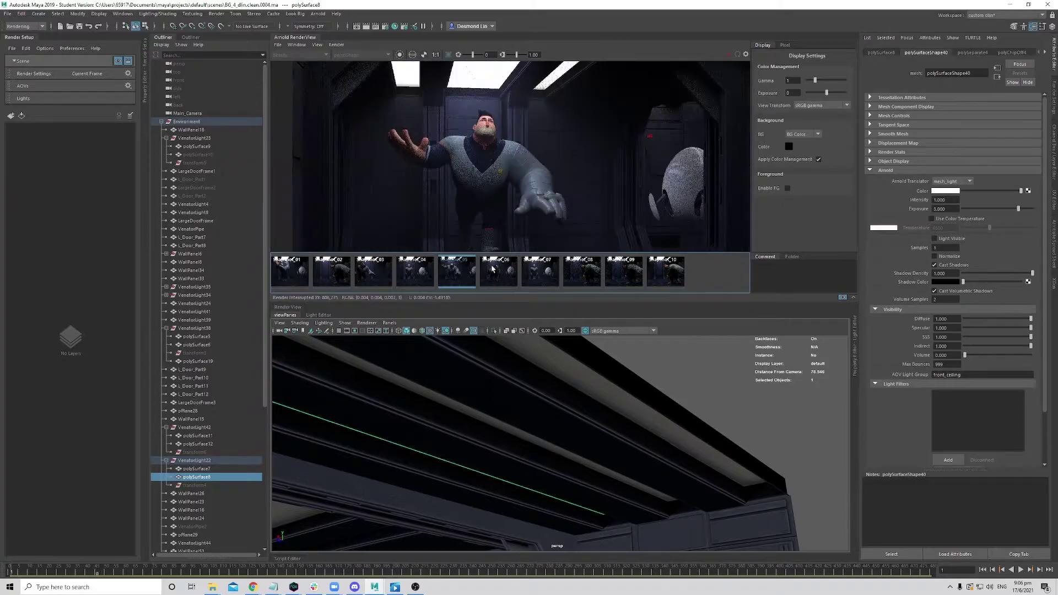
scroll(418, 173, "up", 2)
middle_click_drag(416, 172, 482, 160)
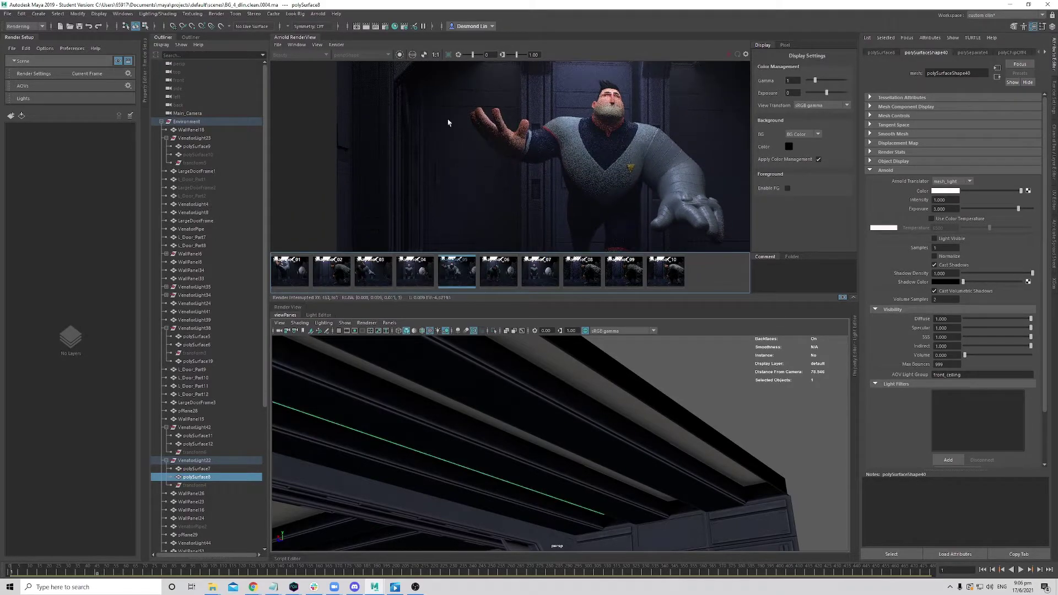
left_click(481, 278)
scroll(542, 165, "down", 3)
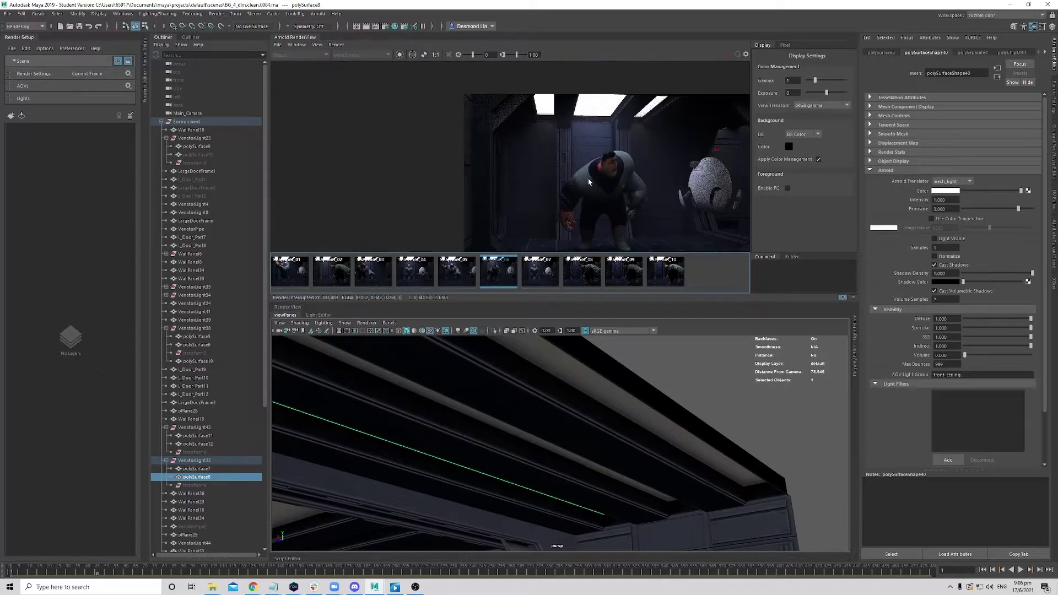
scroll(546, 164, "up", 1)
middle_click_drag(546, 163, 544, 164)
- Switch back and forth between snapshots 06 to 10 to compare the front ceiling lighting on the character and corridor
left_click(554, 277)
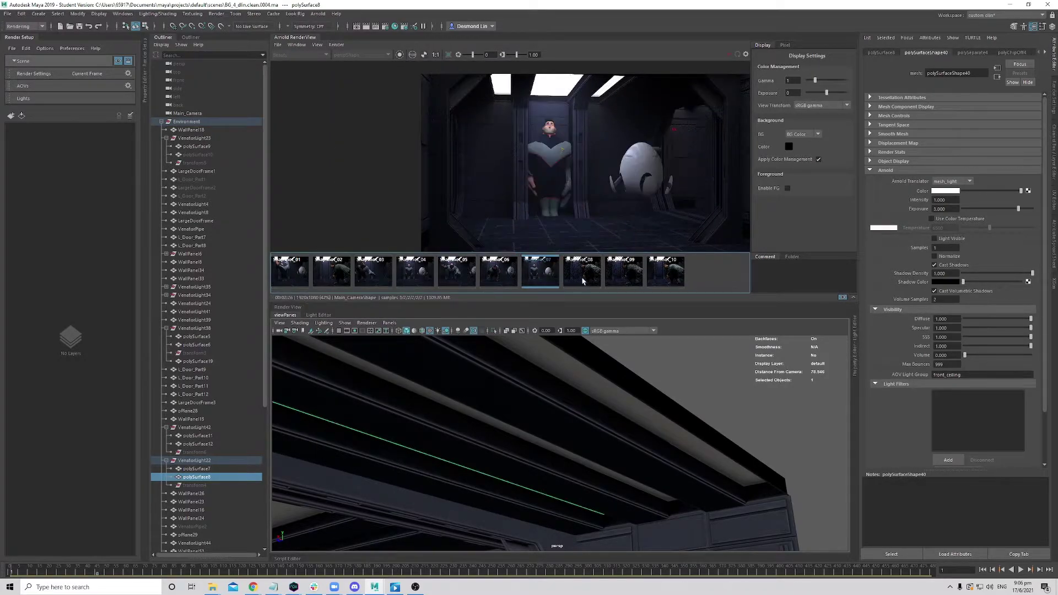
left_click(584, 278)
left_click(625, 278)
left_click(662, 282)
left_click(622, 280)
left_click(574, 277)
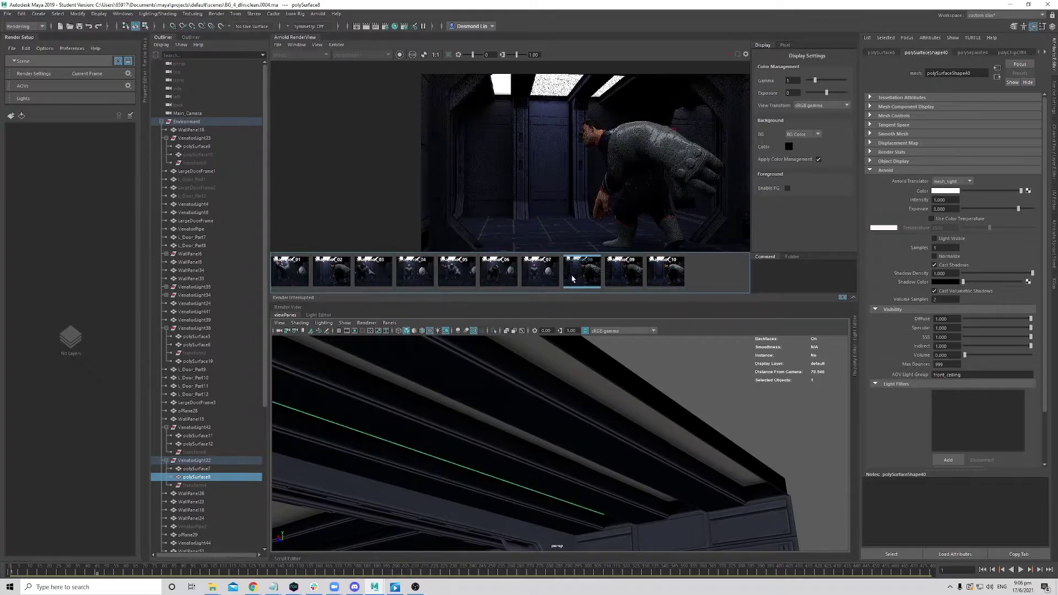
left_click(537, 276)
left_click(472, 274)
left_click(530, 275)
left_click(574, 275)
left_click(654, 275)
left_click(620, 275)
left_click(578, 276)
left_click(533, 274)
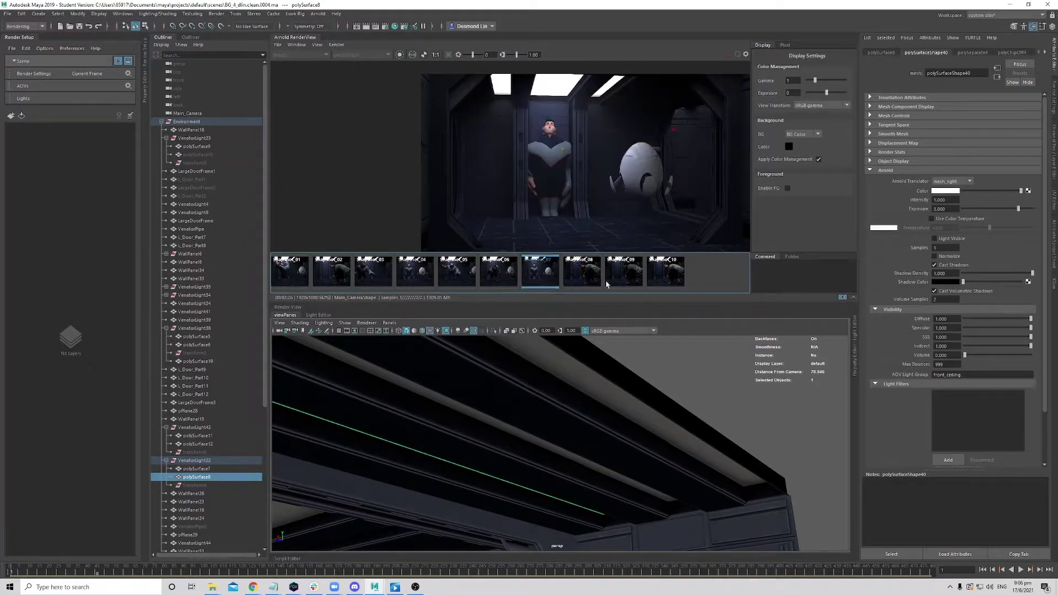
scroll(570, 192, "down", 2)
scroll(570, 193, "up", 2)
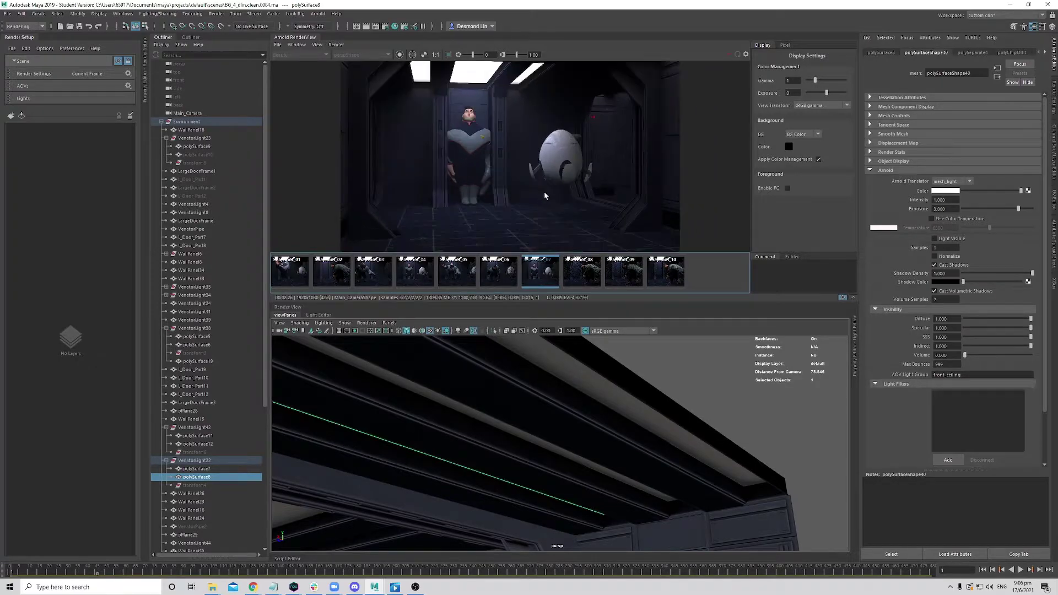
- Look through Main_Camera in the viewport and move the timeline to frame 100
left_click(393, 323)
mouse_move(402, 330)
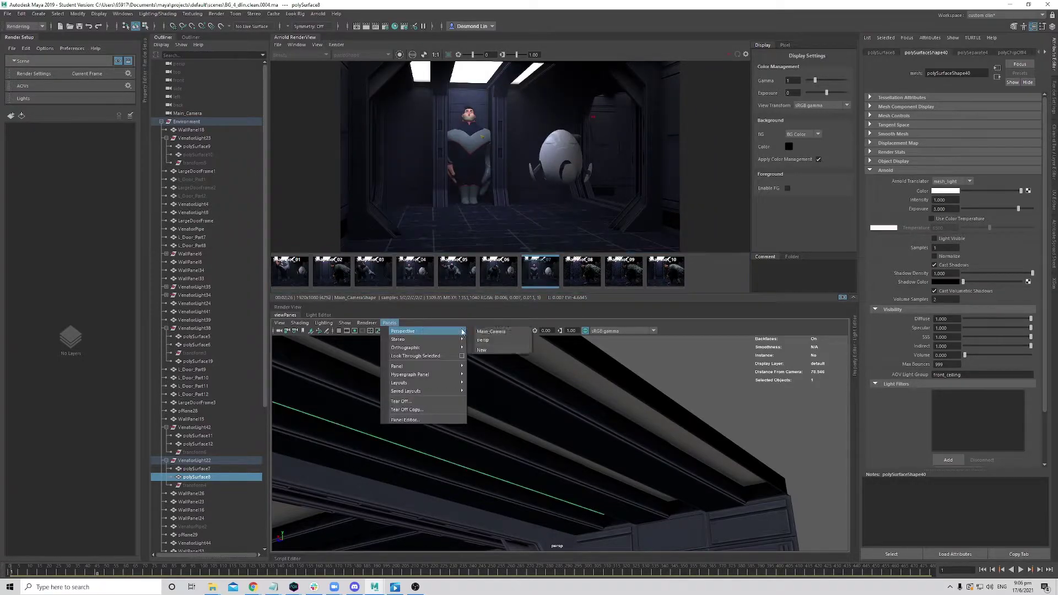
left_click(488, 363)
left_click_drag(371, 571, 204, 567)
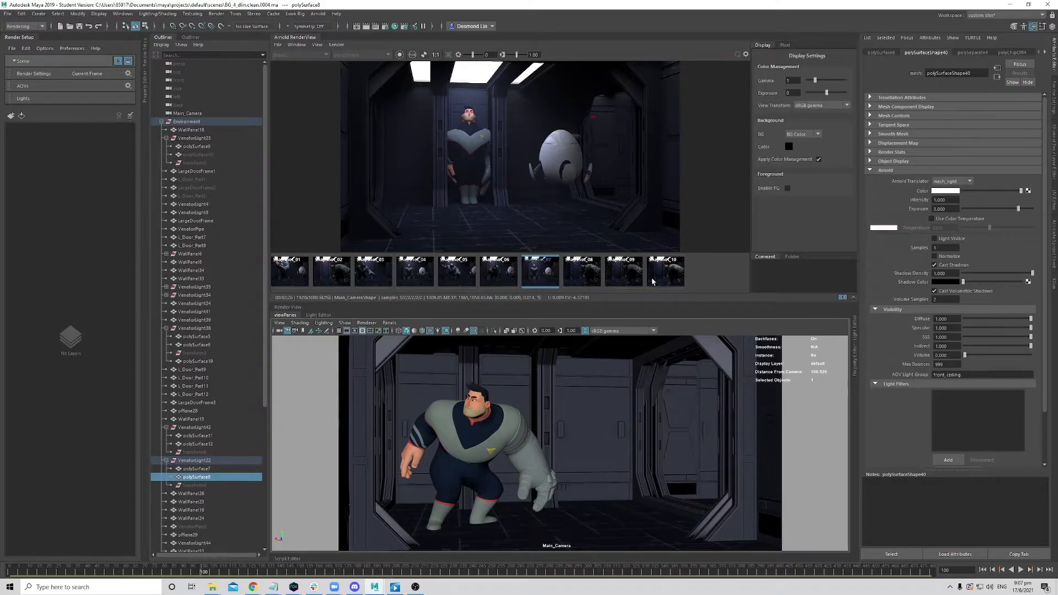
- Render frame 100 from Main_Camera and stop the render once the lighting on the character shows
left_click(617, 288)
left_click(727, 54)
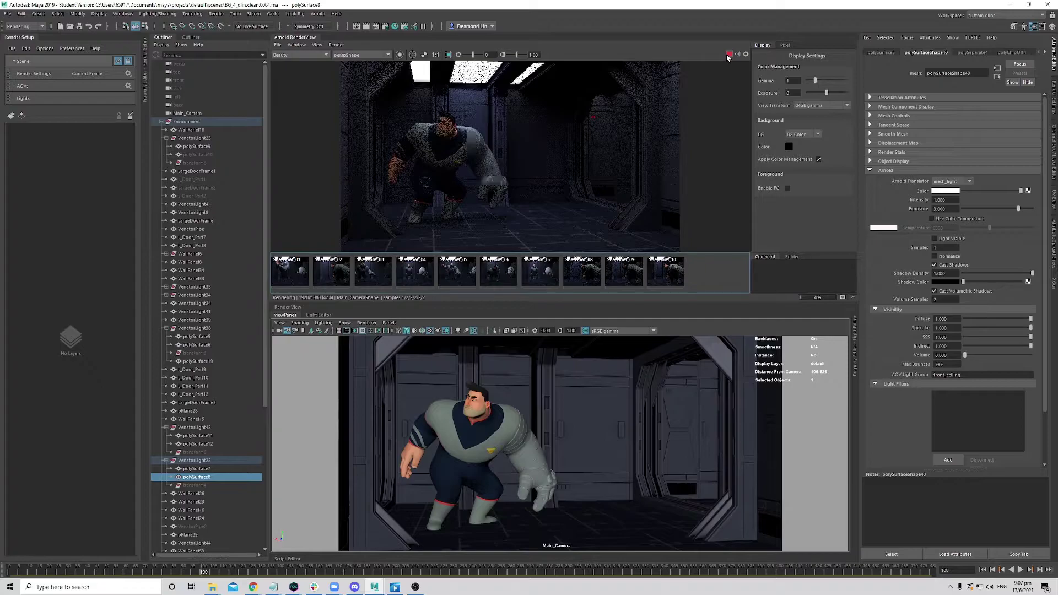
left_click(729, 56)
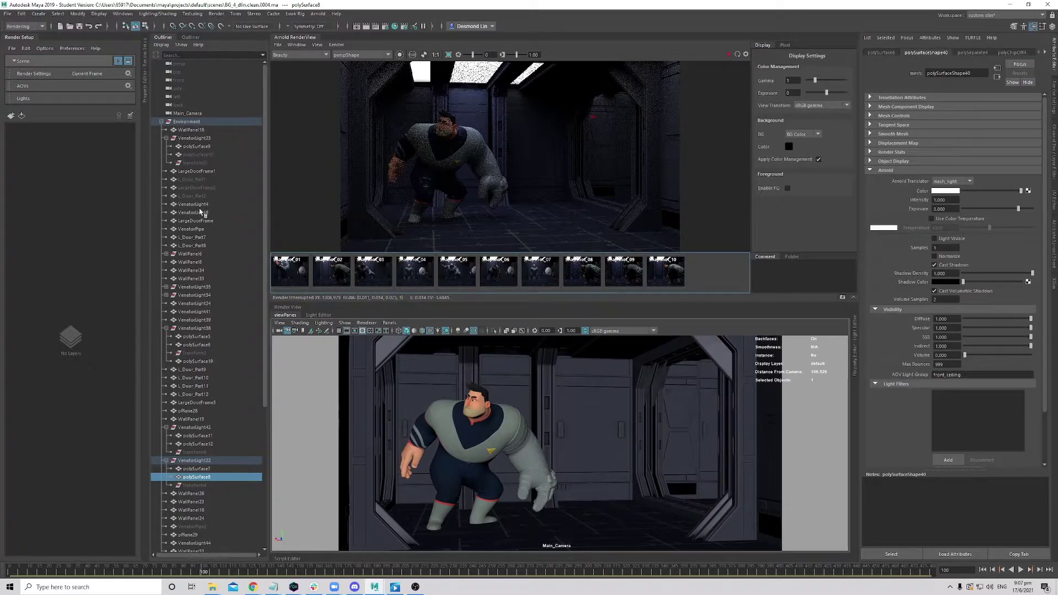
- Delete the existing red_lgt area light from the scene
scroll(214, 326, "down", 8)
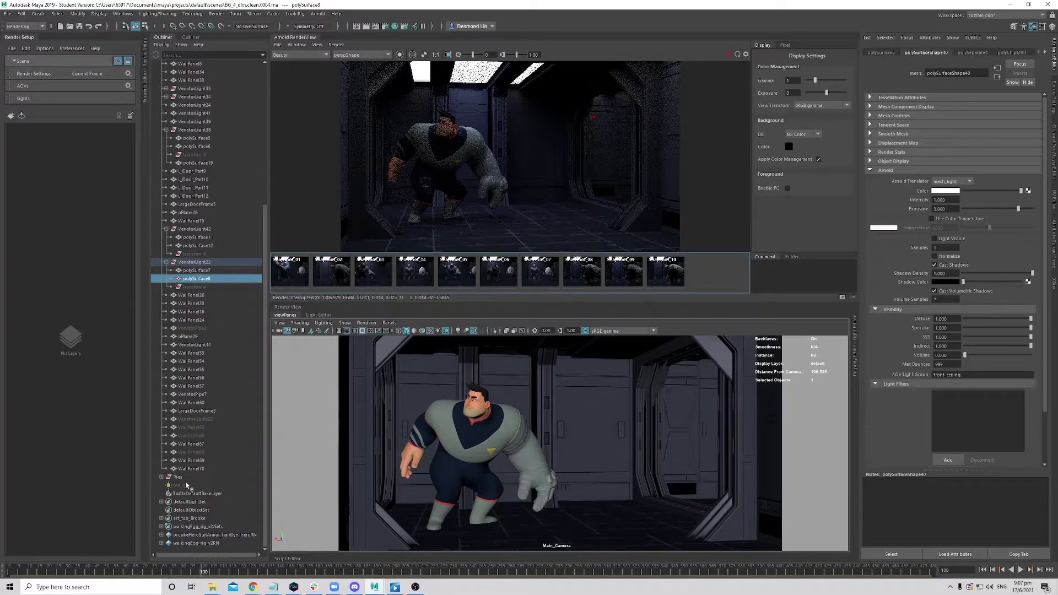
left_click(215, 487)
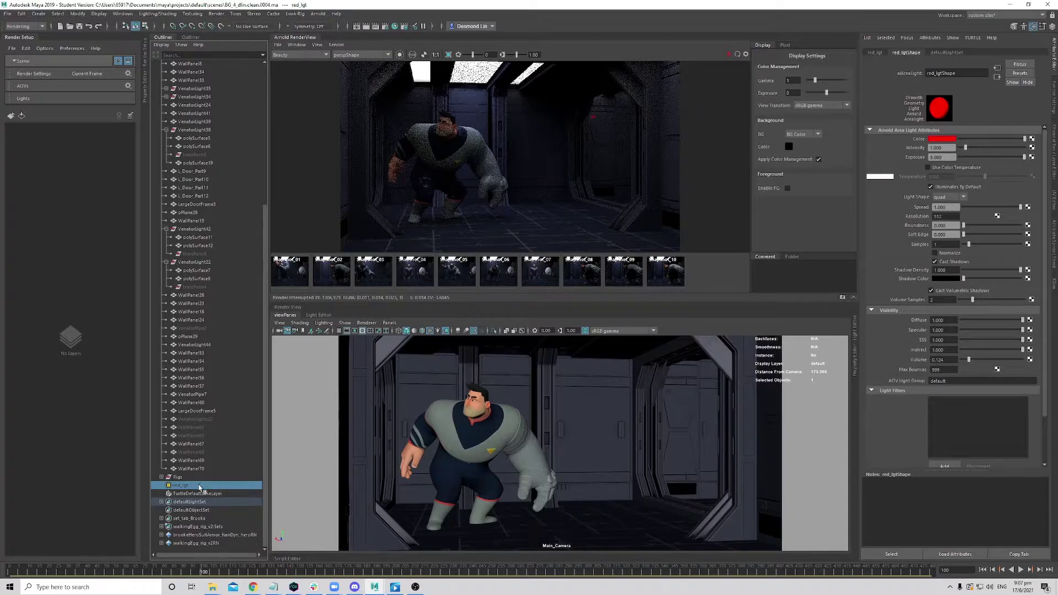
key("Delete")
left_click(194, 485)
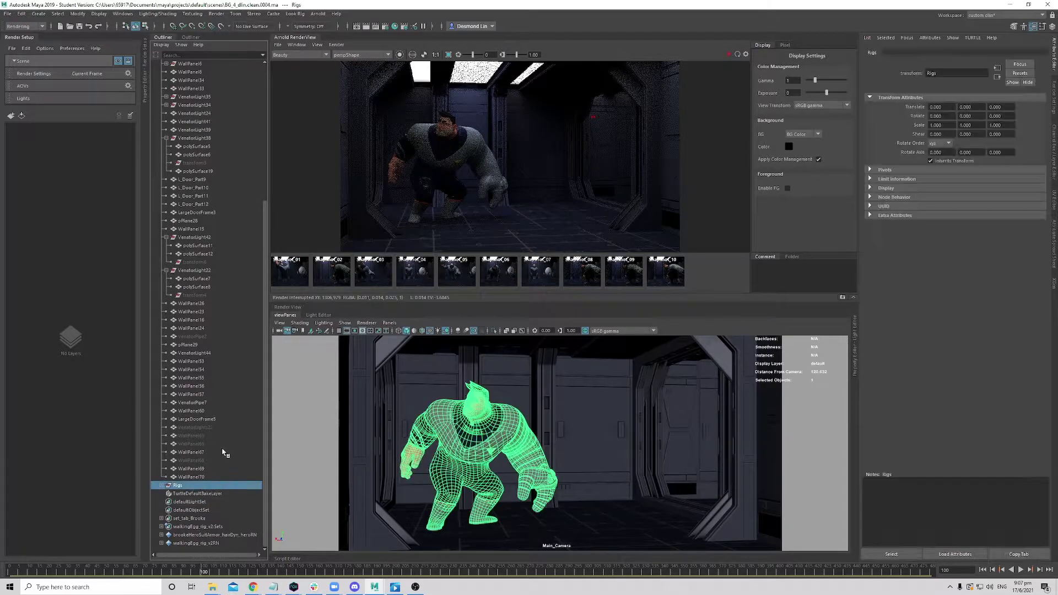
- Create a new Arnold area light and name it red_lgt
left_click(318, 13)
mouse_move(331, 55)
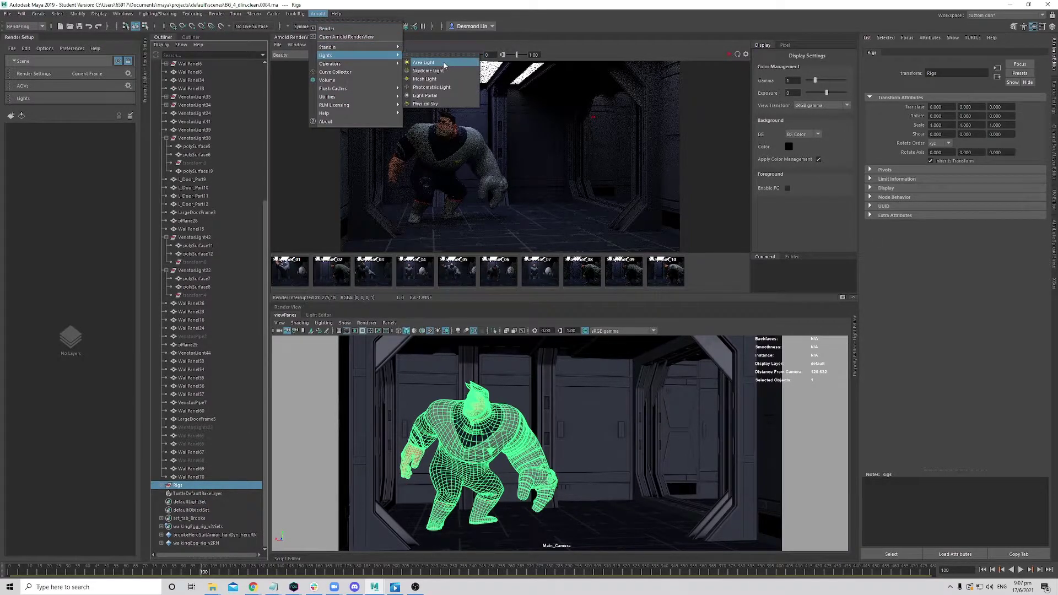
left_click(442, 59)
double_click(204, 494)
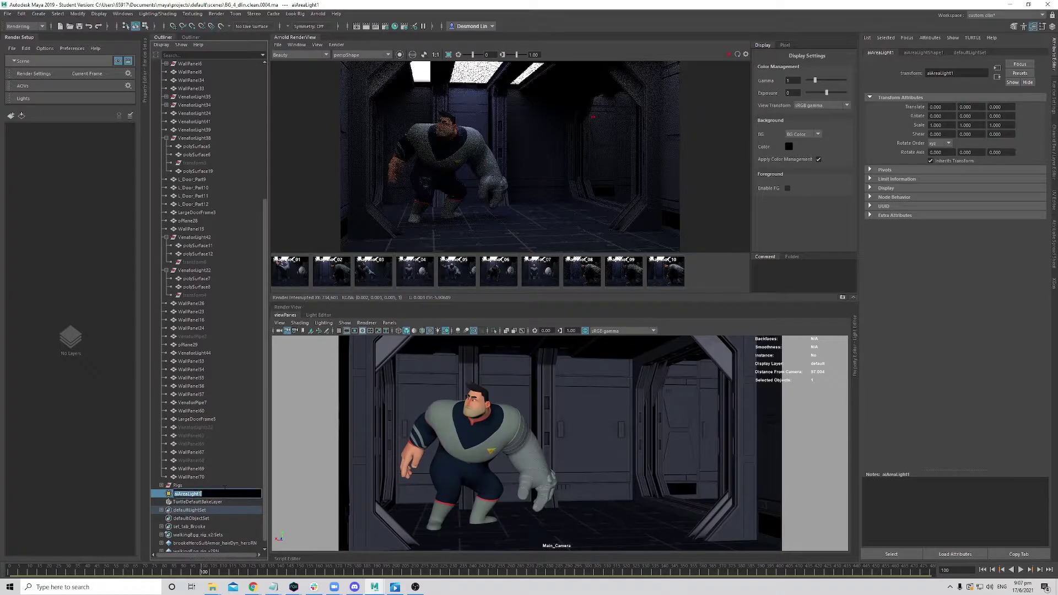
type("red_lgt")
key("Return")
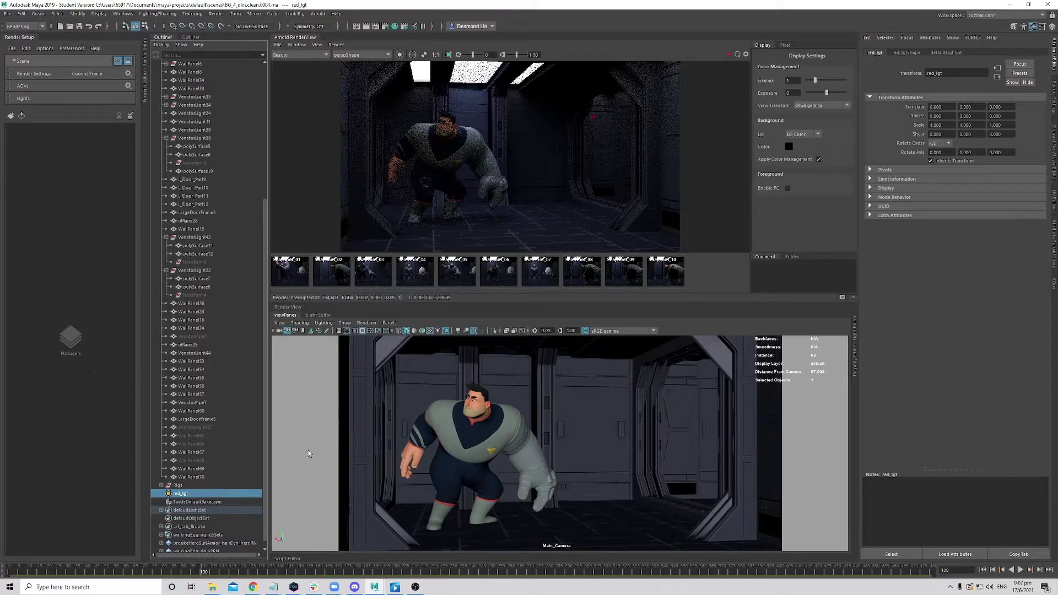
- Set the AOV light group of red_lgt's shape to sl_redLgt
left_click(1055, 95)
left_click(1055, 72)
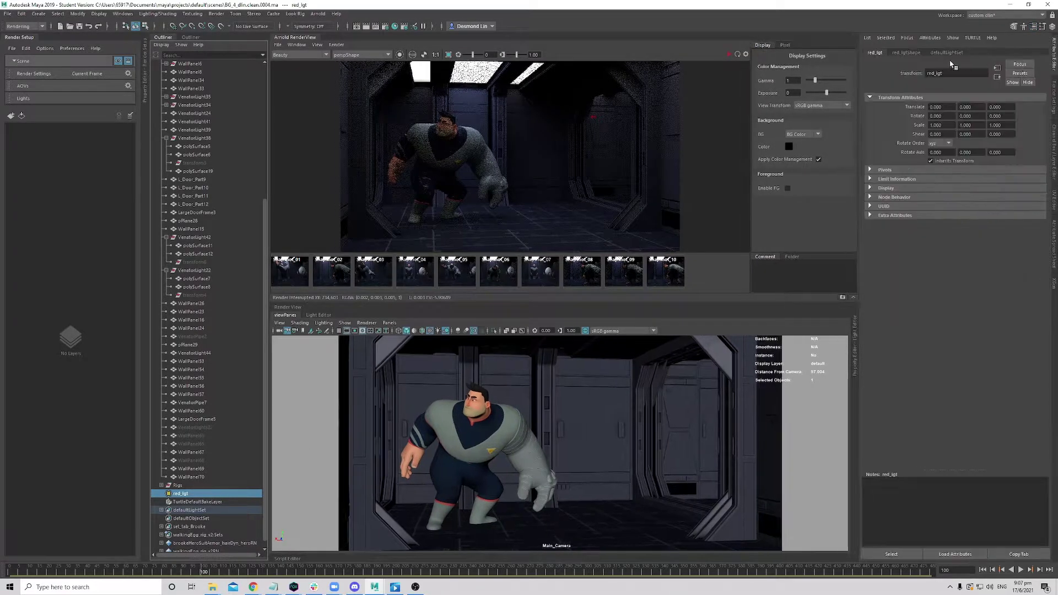
left_click(907, 58)
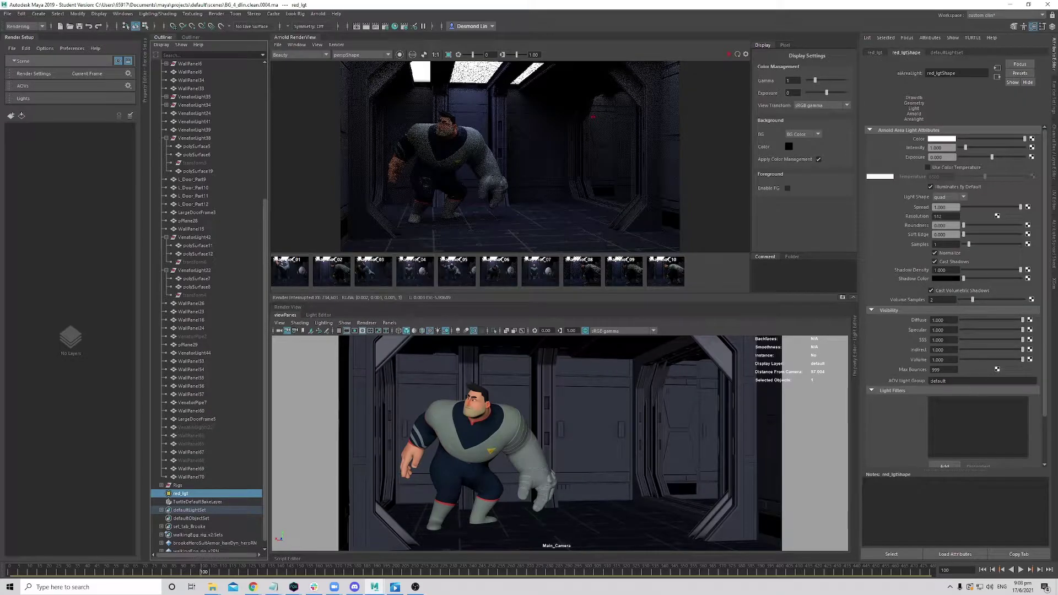
left_click_drag(957, 380, 820, 375)
key("Return")
- Add a custom AOV named RGBA_sl_redLgt to the active render AOVs
left_click(1055, 94)
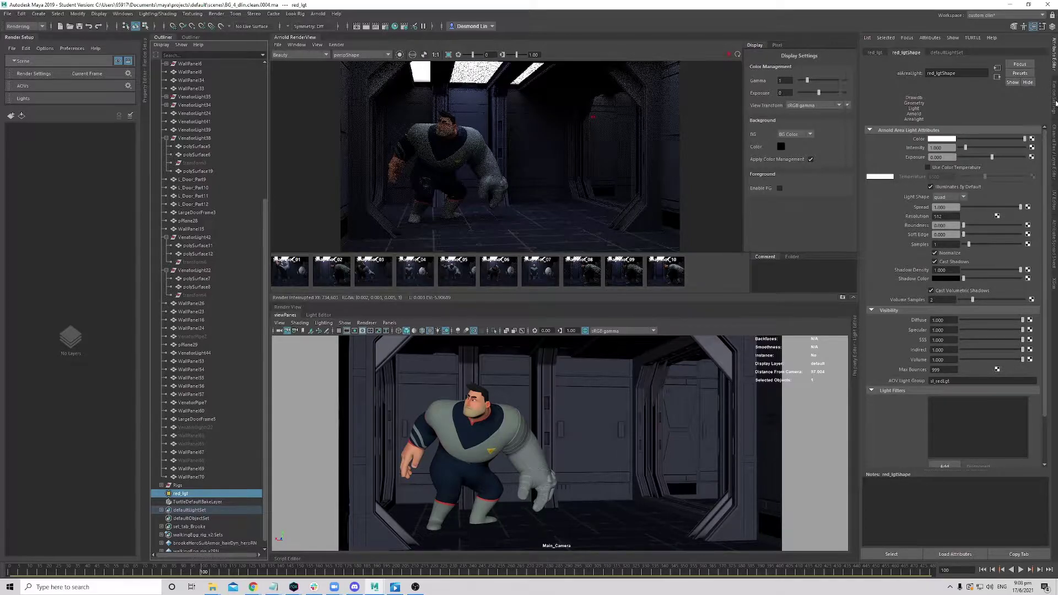
left_click(960, 179)
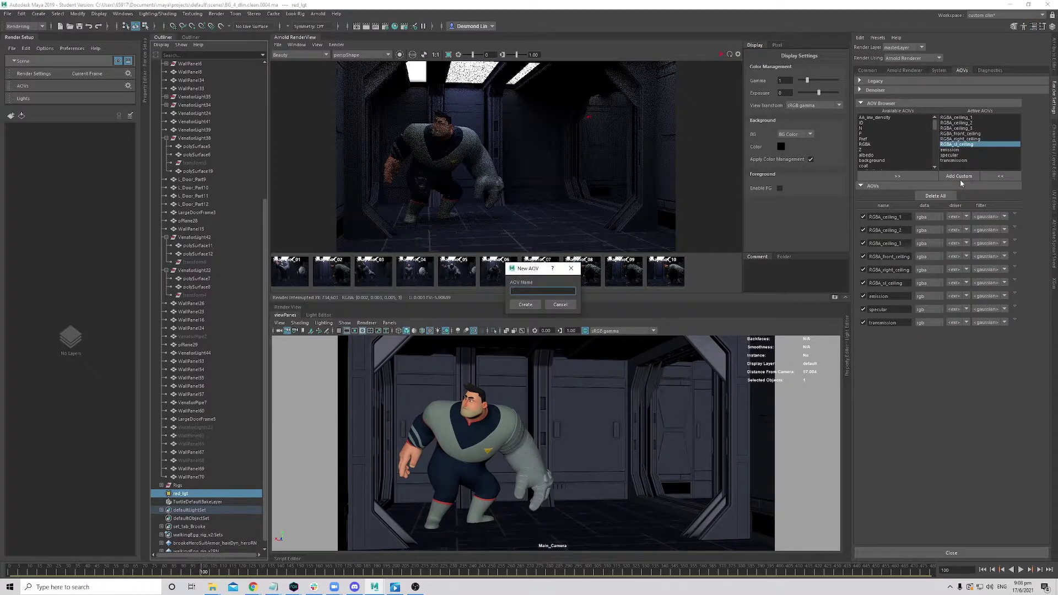
key("Return")
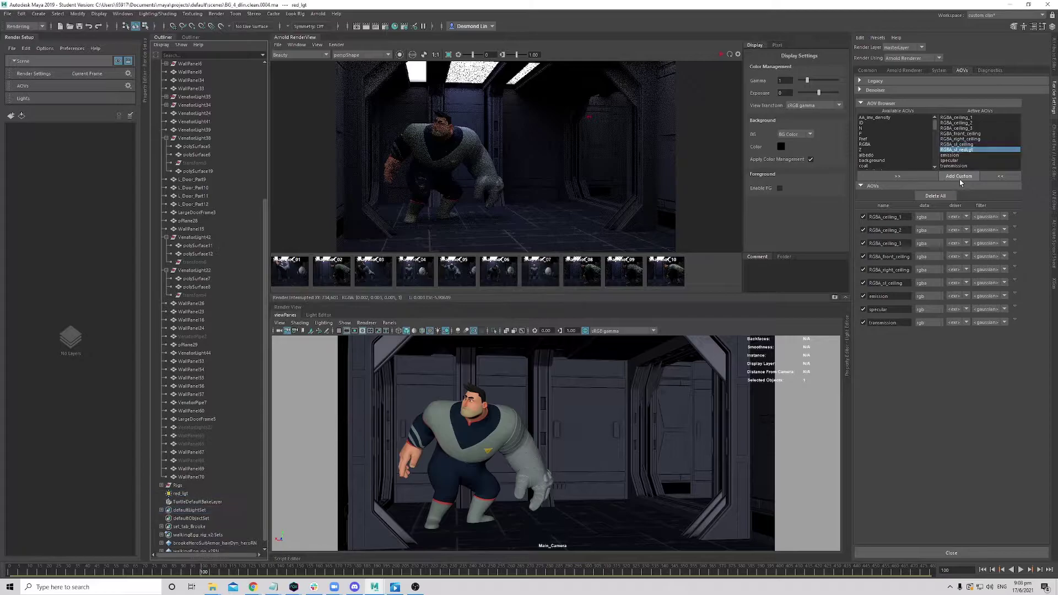
key("ctrl+a")
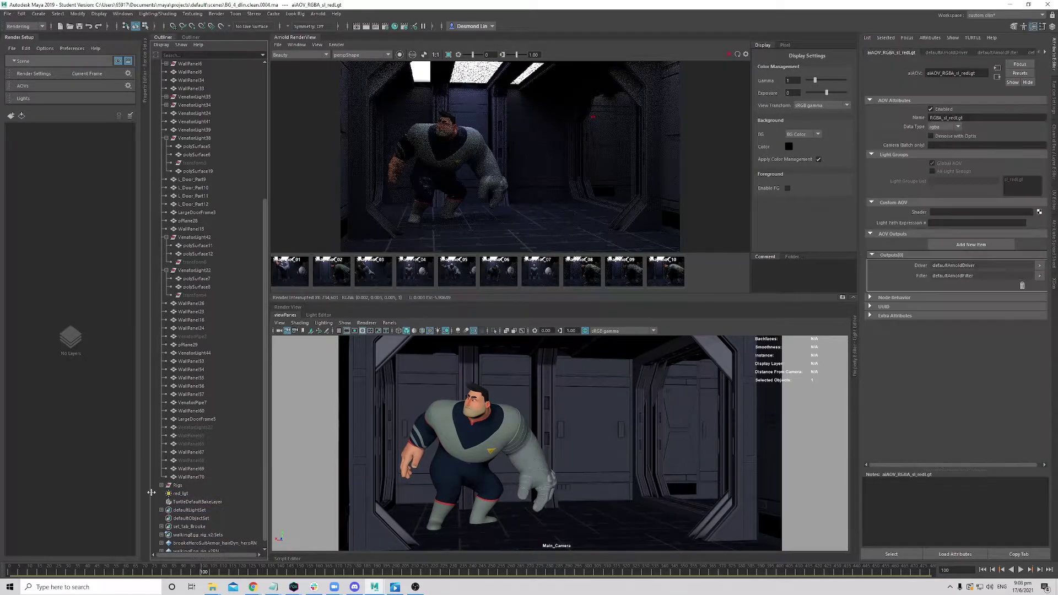
- Group red_lgt on its own, name the group lgt_grp and expand it in the scene hierarchy
left_click(189, 494)
key("ctrl+g")
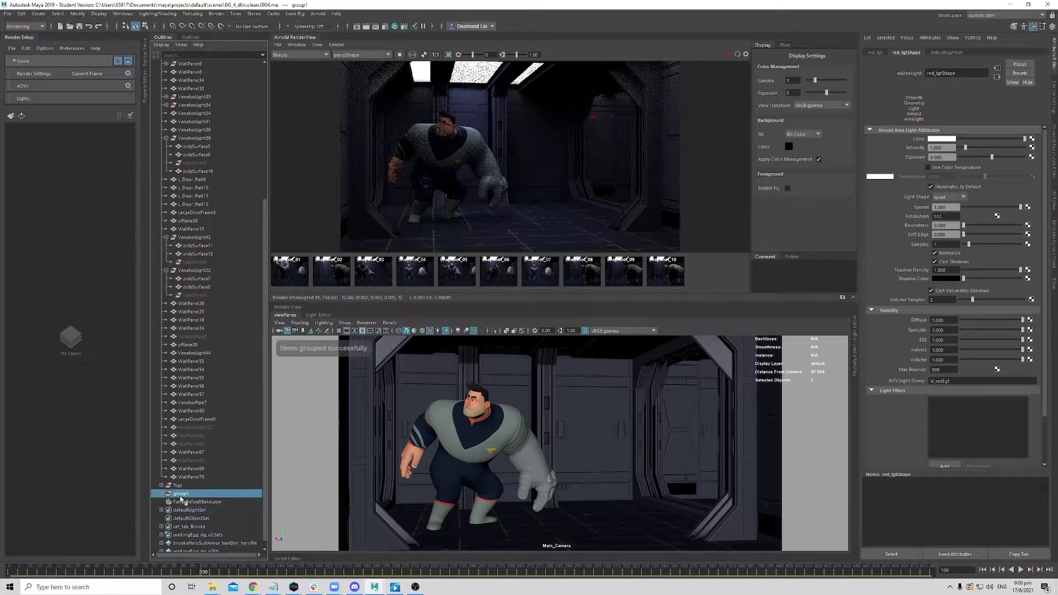
double_click(184, 493)
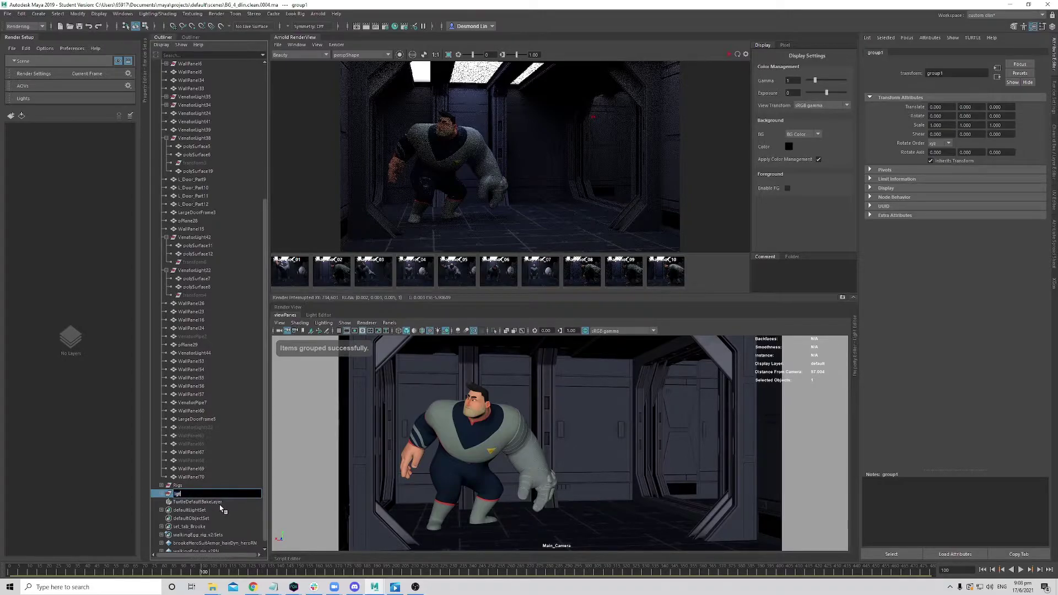
type("lgt_grp")
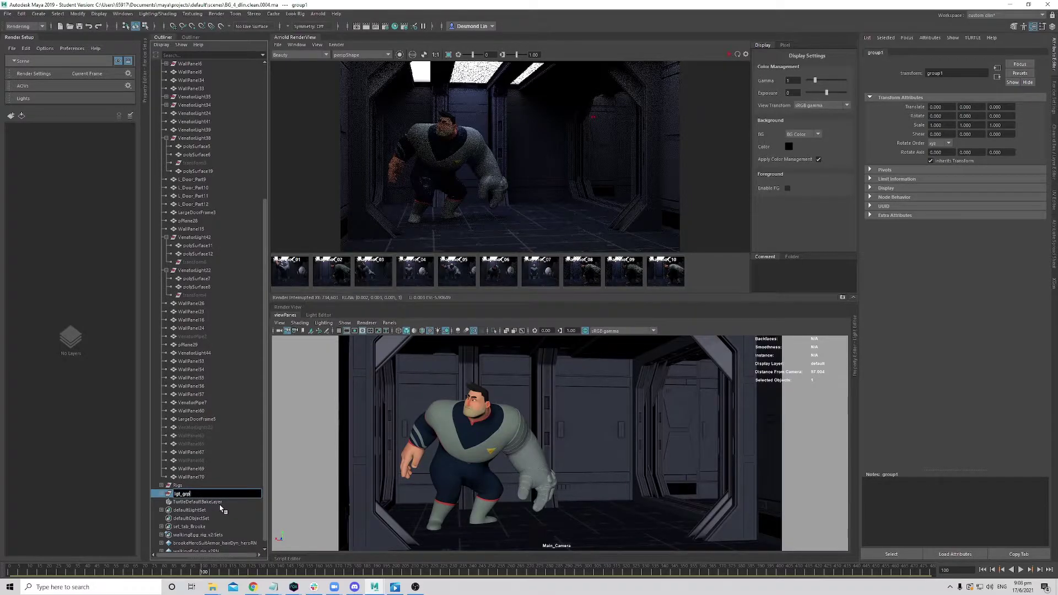
key("Return")
left_click(161, 493)
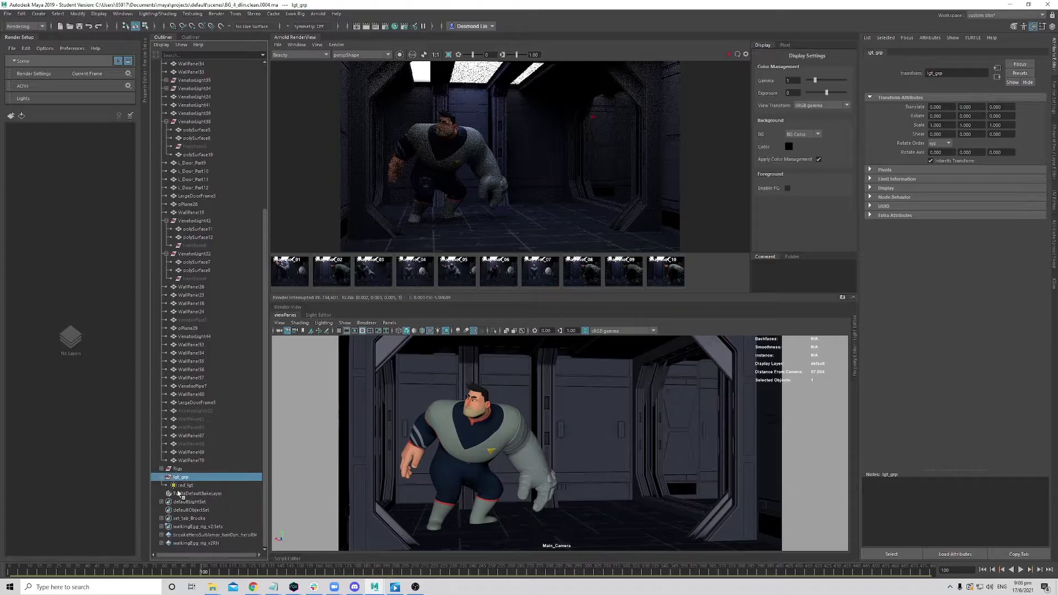
- In the perspective view, scale red_lgt up uniformly to about 10.18 beside the corridor character
left_click(198, 485)
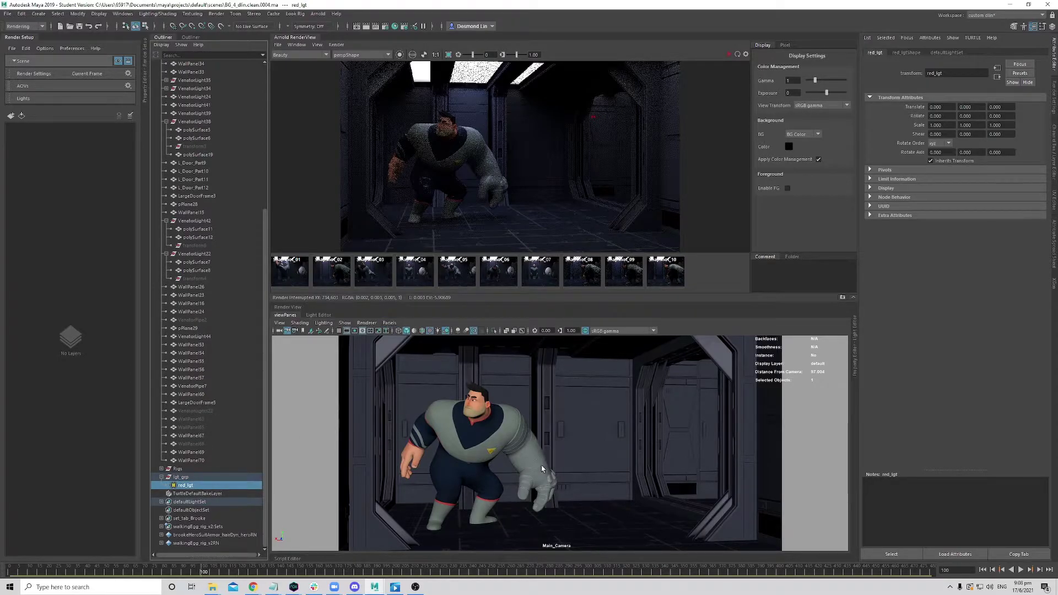
key("space")
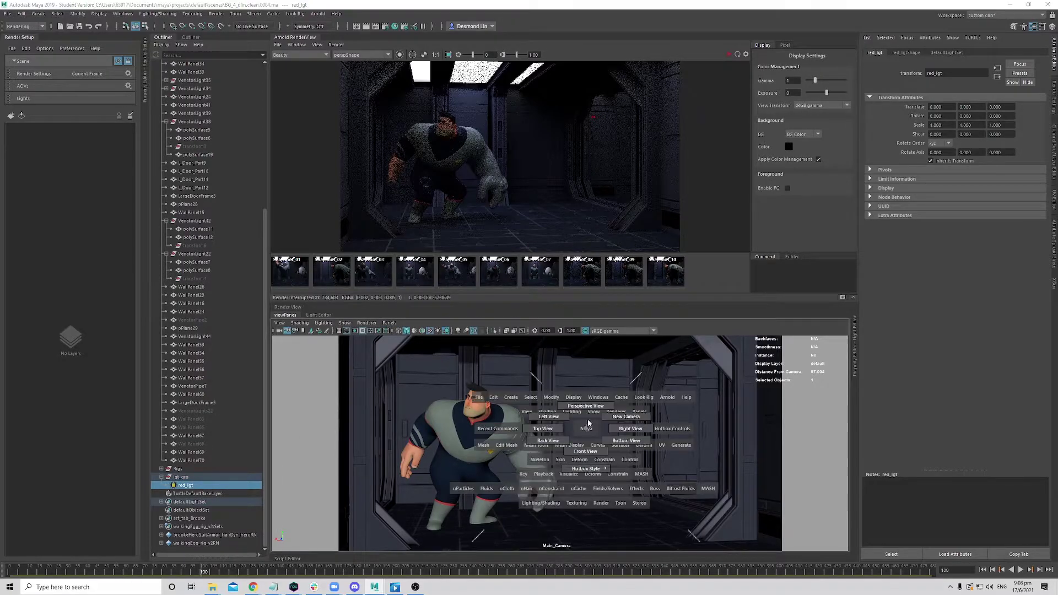
left_click_drag(586, 428, 587, 410)
right_click_drag(630, 458, 418, 478, "alt")
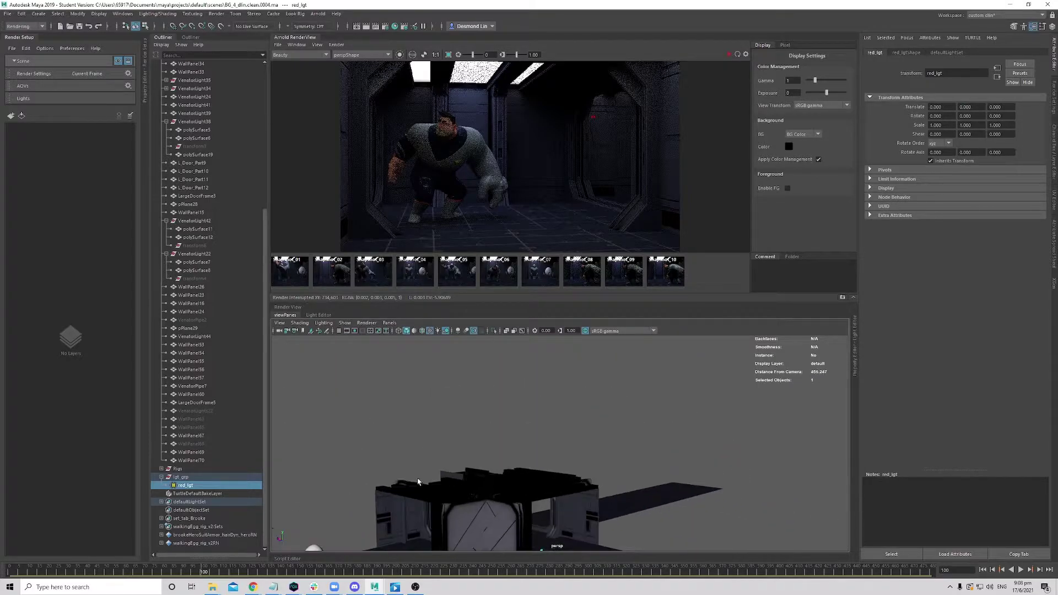
left_click_drag(490, 490, 510, 506, "alt")
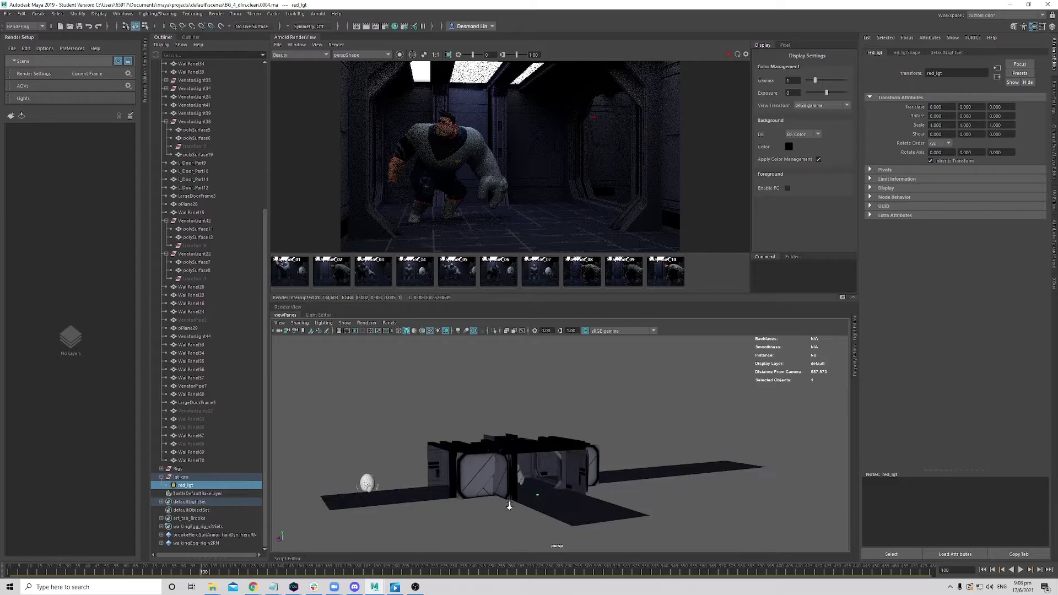
middle_click_drag(509, 506, 534, 447, "alt")
right_click_drag(534, 447, 580, 500, "alt")
left_click_drag(520, 504, 573, 502, "alt")
key("r")
left_click_drag(526, 500, 490, 474, "alt")
left_click(208, 477)
left_click(201, 486)
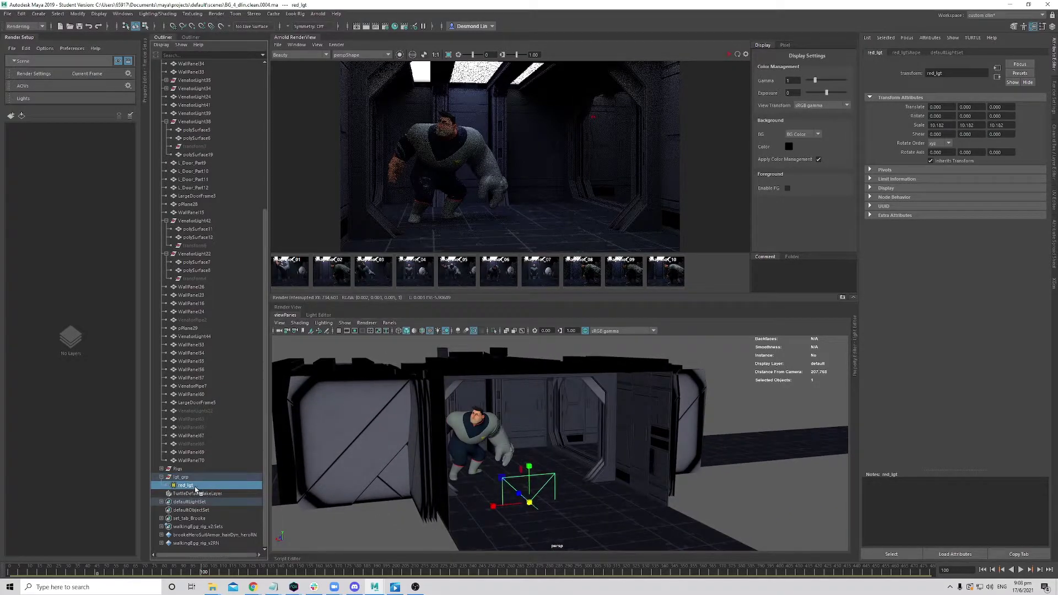
- Look through red_lgt and steer it into the corridor behind the character
left_click(389, 323)
left_click(417, 356)
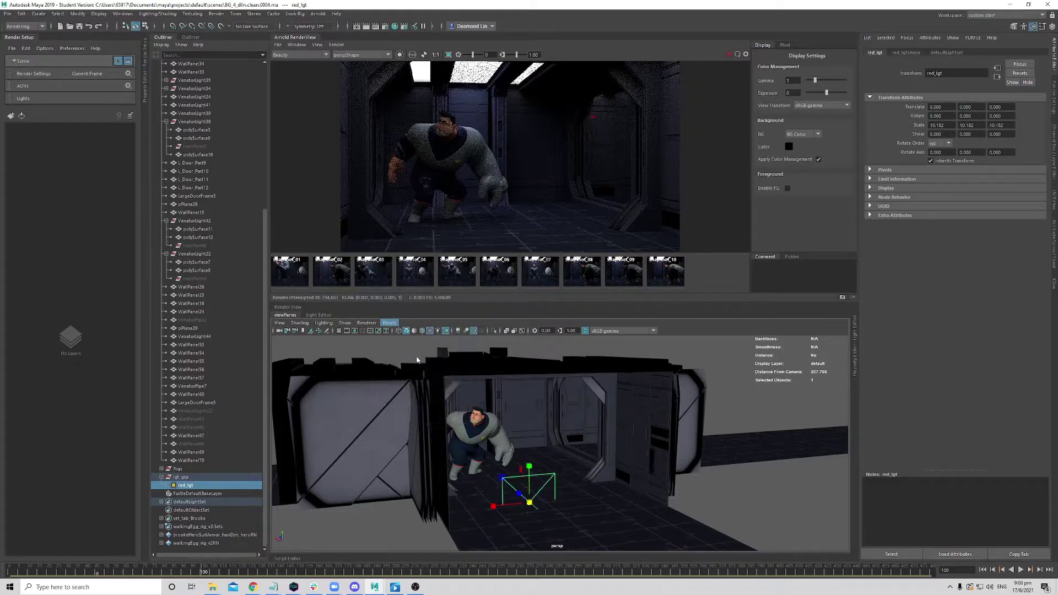
middle_click_drag(695, 415, 462, 447, "alt")
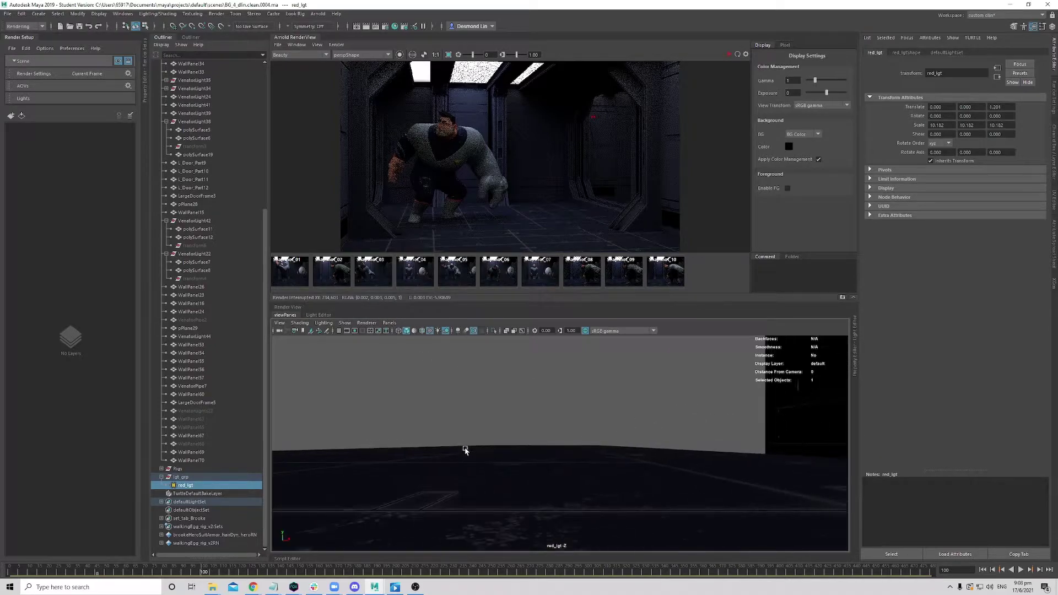
right_click_drag(642, 427, 418, 415, "alt")
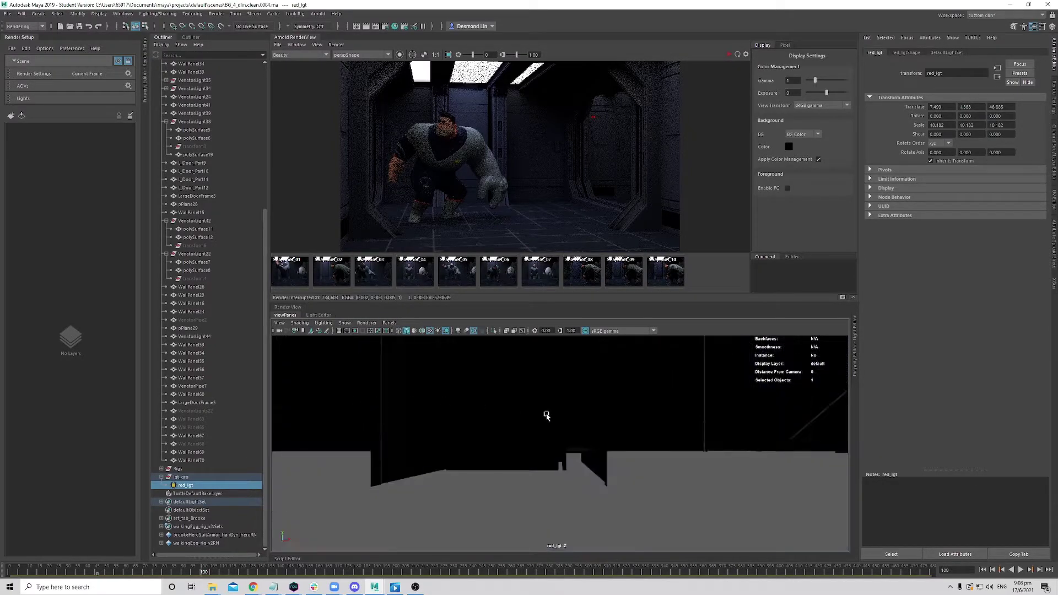
left_click_drag(546, 415, 526, 432, "alt")
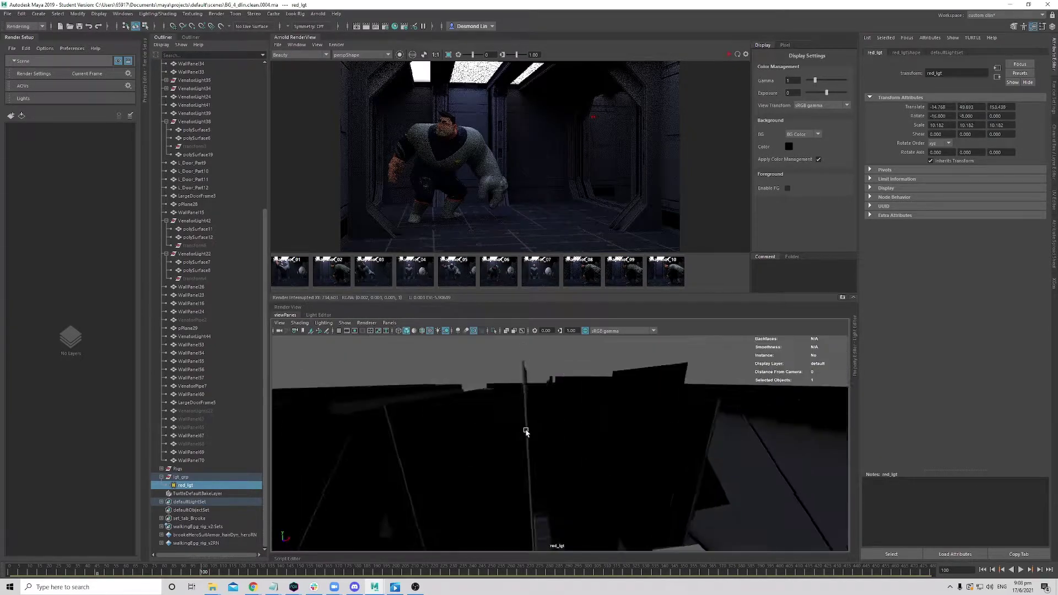
right_click_drag(526, 432, 650, 445, "alt")
left_click(613, 431)
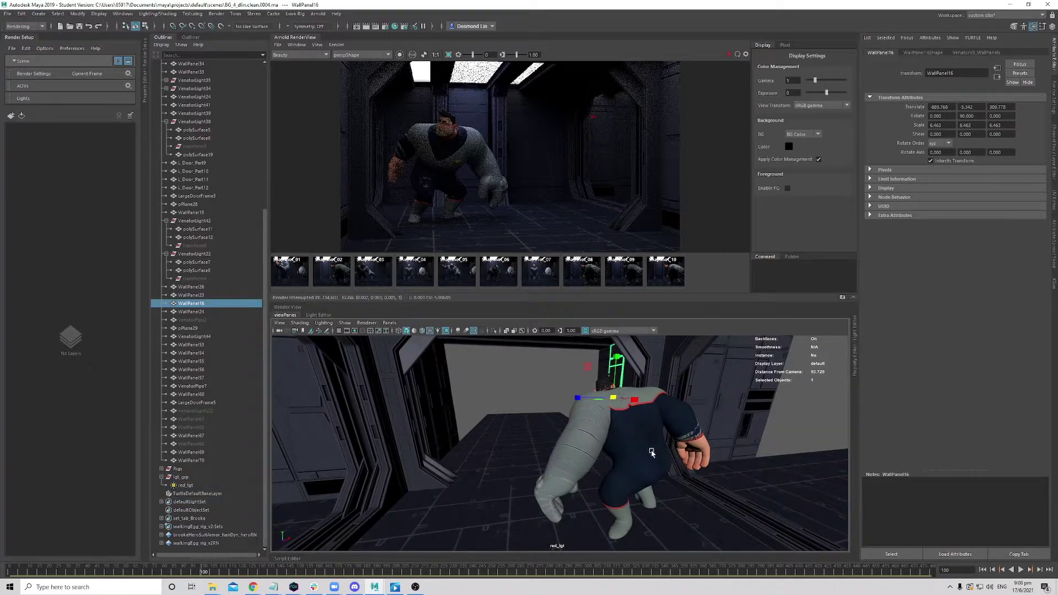
left_click_drag(651, 452, 579, 453, "alt")
- Aim red_lgt through the door frame at the character, at about 95.5, 31.4, 90.8 with rotation about -10, 55.6, 0
left_click_drag(459, 420, 480, 462, "alt")
left_click(434, 430)
right_click_drag(480, 463, 444, 462, "alt")
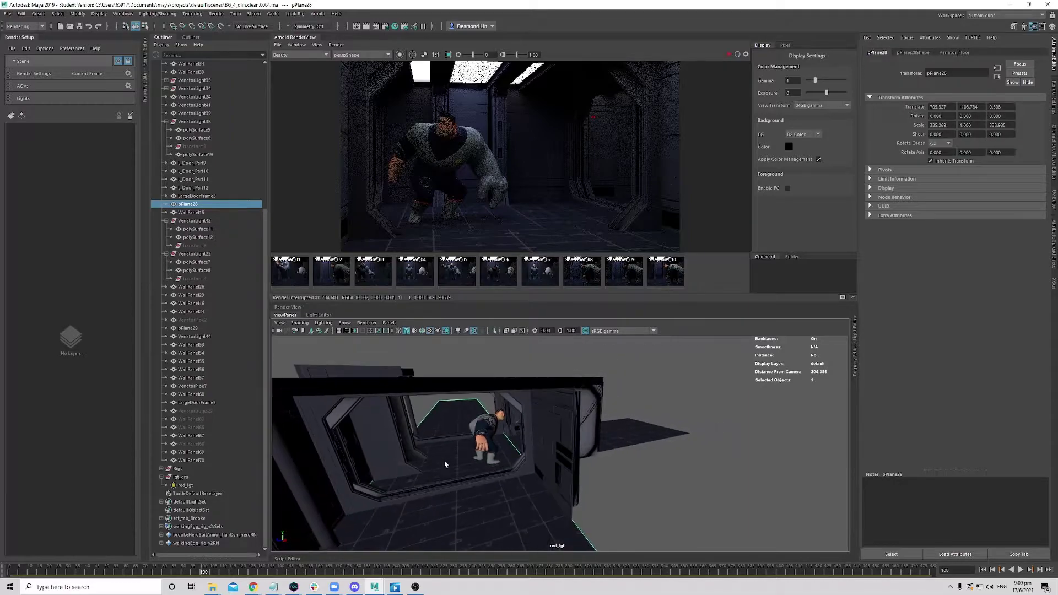
left_click_drag(444, 463, 460, 458, "alt")
right_click_drag(460, 457, 472, 458, "alt")
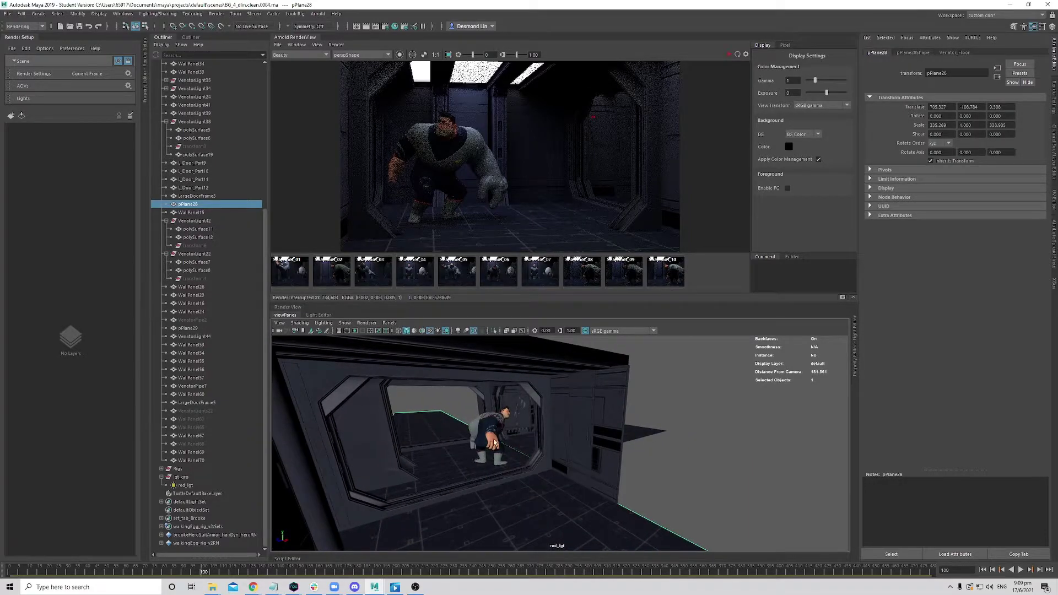
left_click_drag(483, 448, 496, 441, "alt")
key("f")
right_click_drag(496, 440, 534, 439, "alt")
left_click_drag(533, 439, 507, 419, "alt")
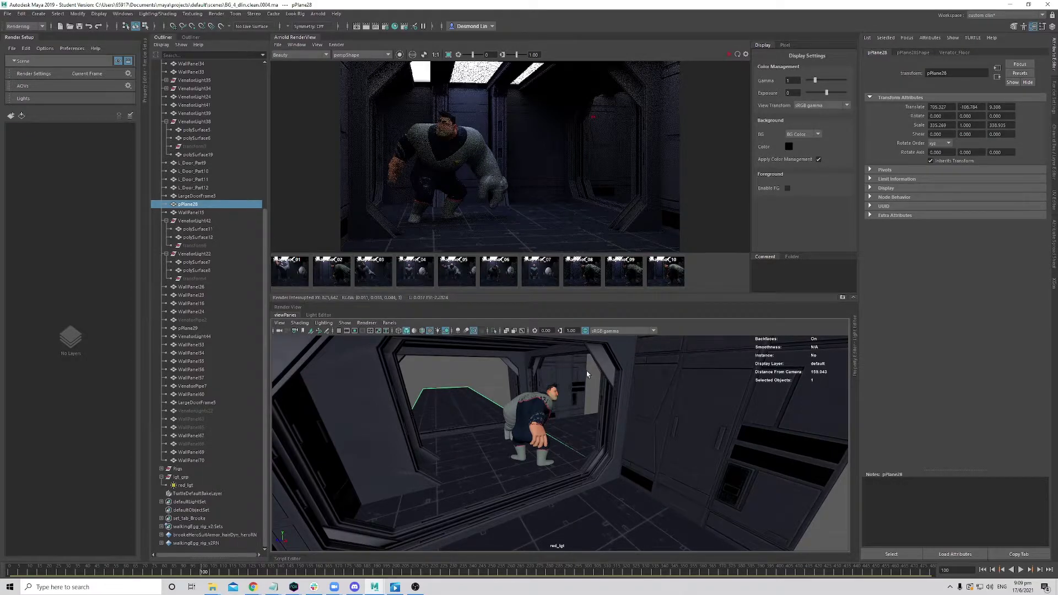
left_click_drag(587, 374, 565, 419, "alt")
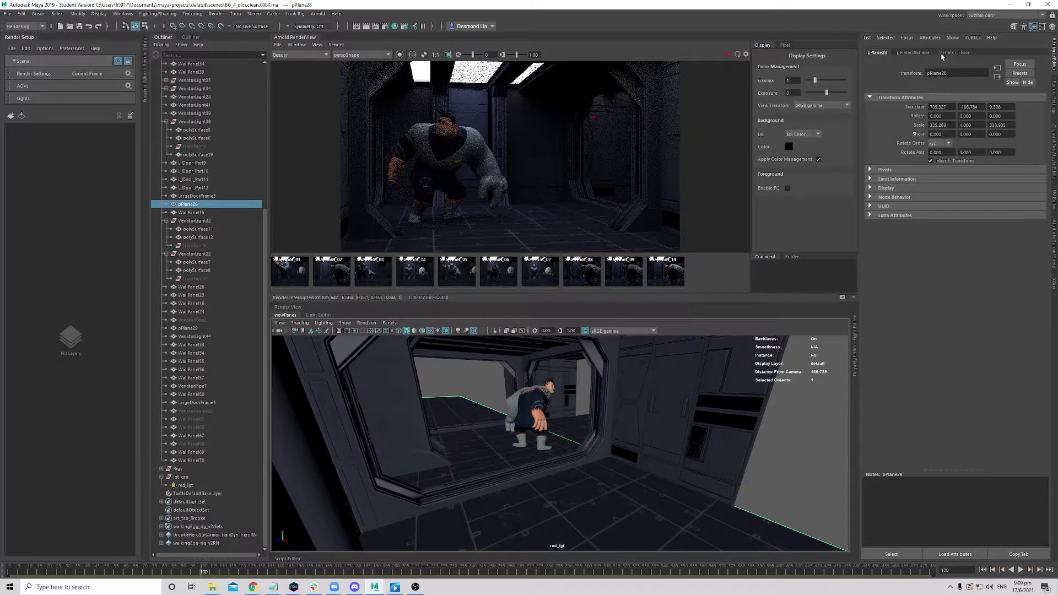
- Give red_lgt a fully saturated red color and an exposure of 3, and store the current render as a snapshot
left_click(206, 486)
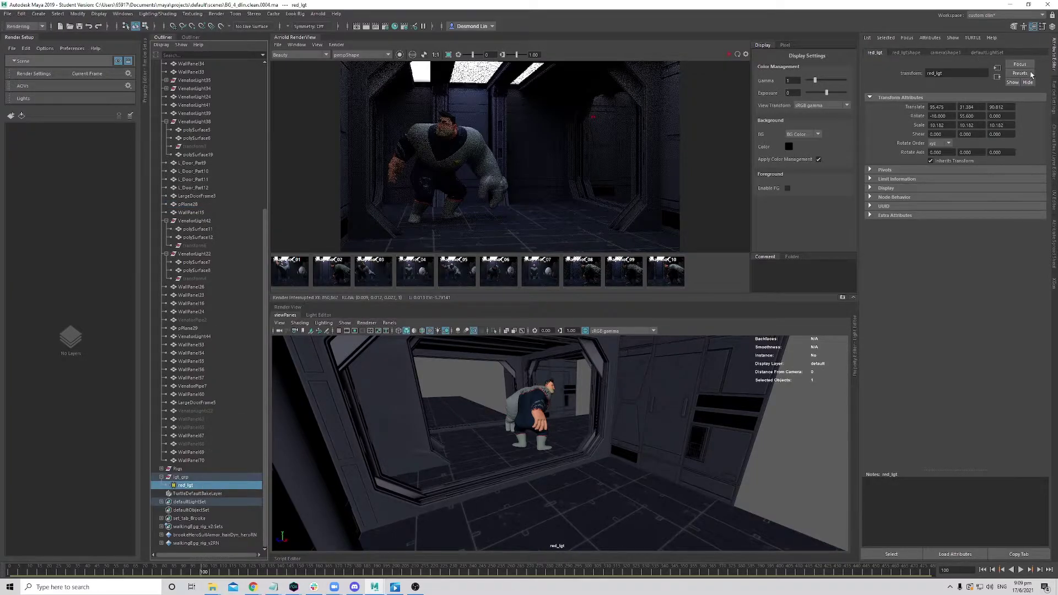
left_click(907, 53)
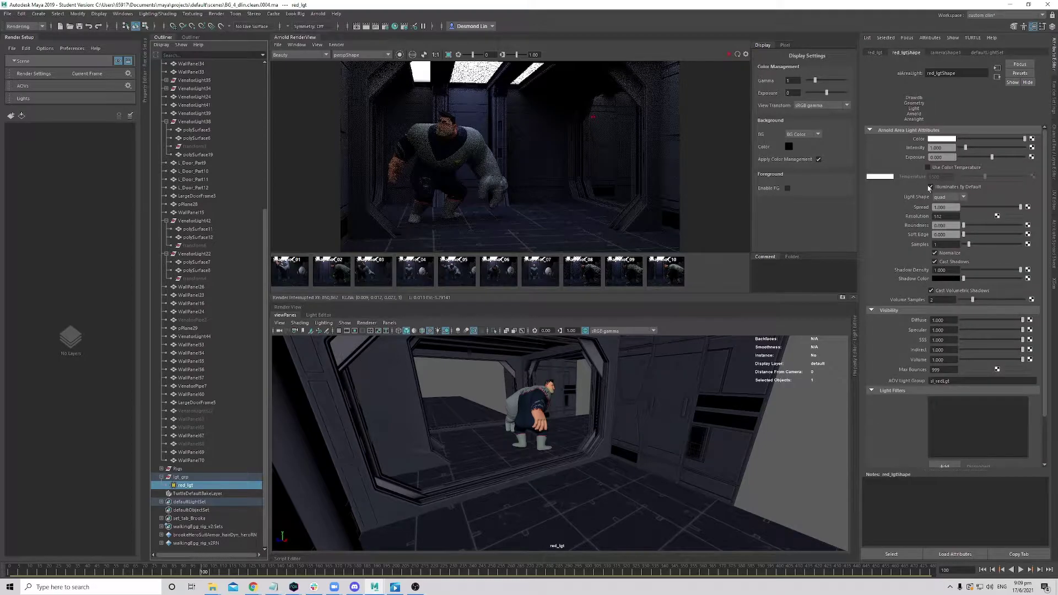
left_click(944, 140)
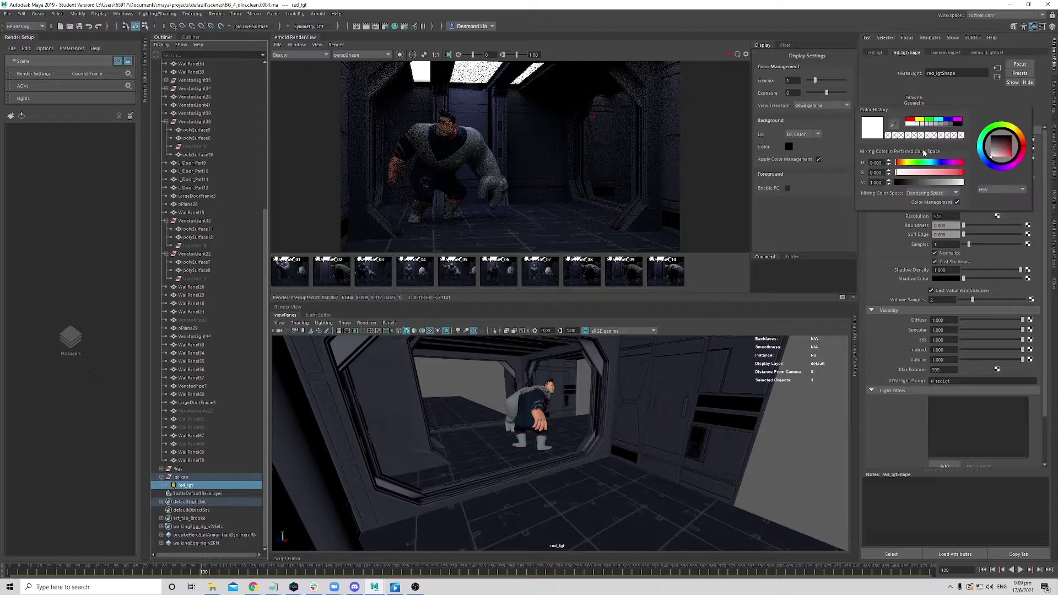
left_click_drag(950, 174, 963, 174)
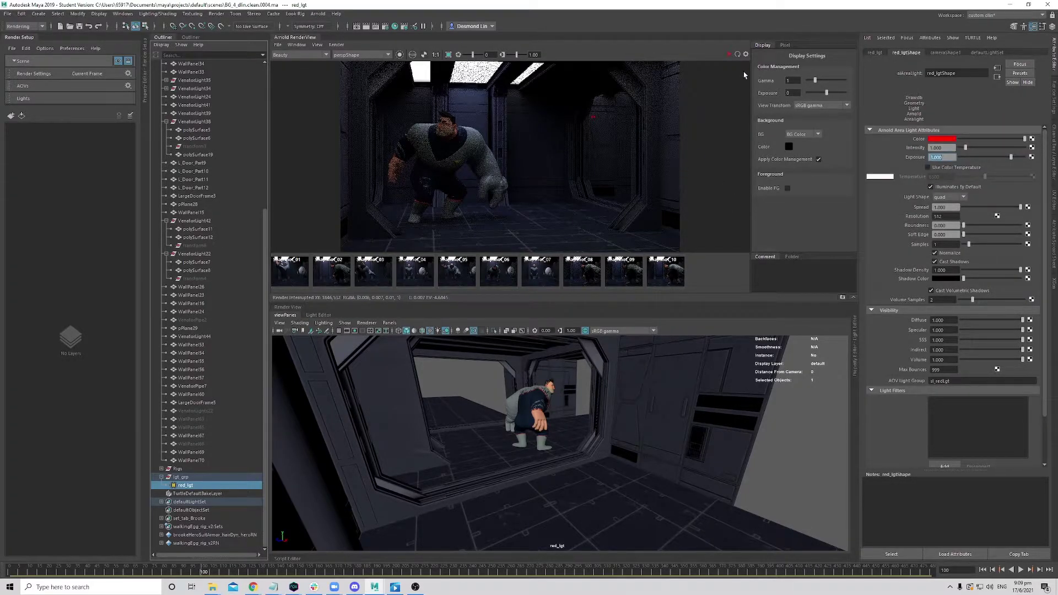
left_click(844, 298)
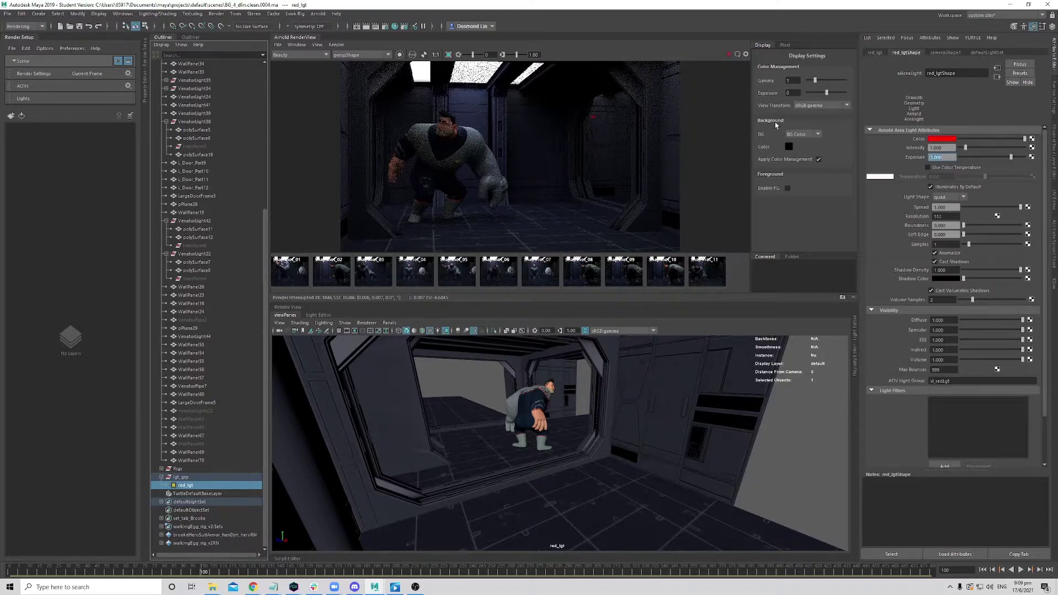
- Refresh the render and examine the RGBA_sl_redLgt AOV with the render view's display exposure raised to 5
left_click(737, 55)
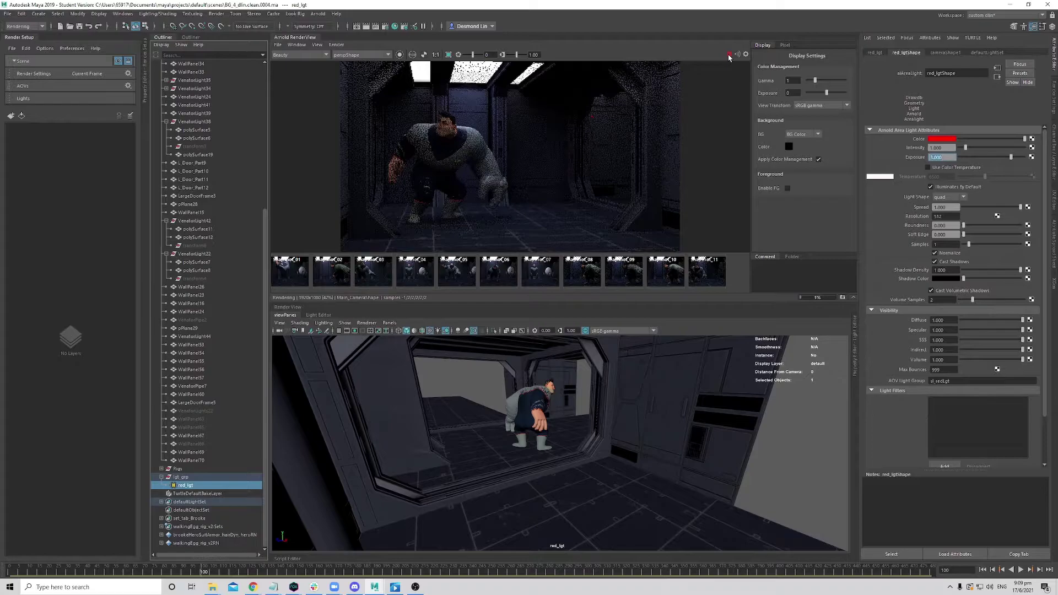
left_click(728, 54)
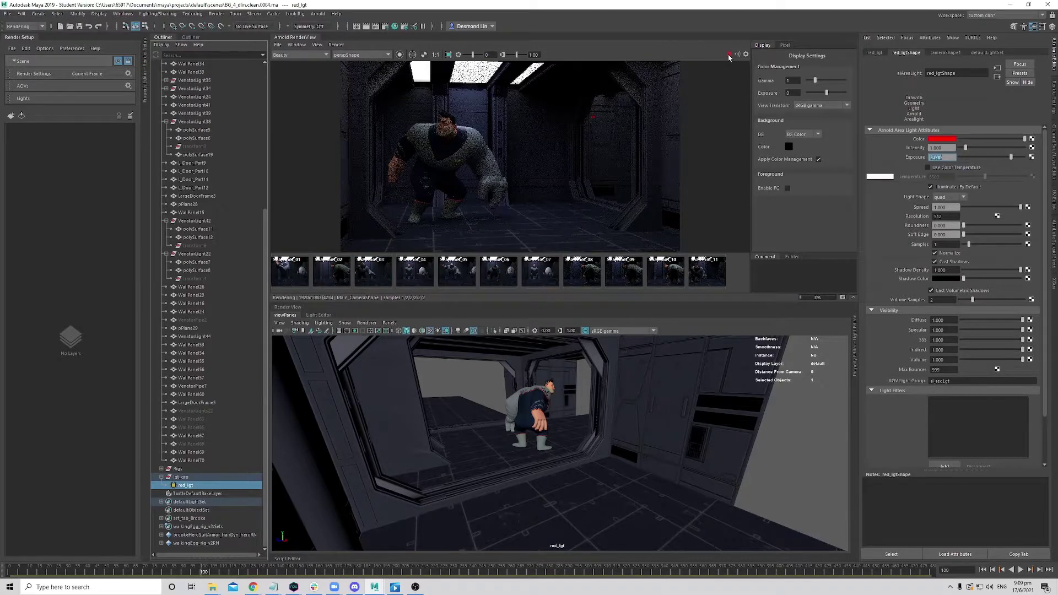
left_click(308, 55)
scroll(301, 94, "down", 1)
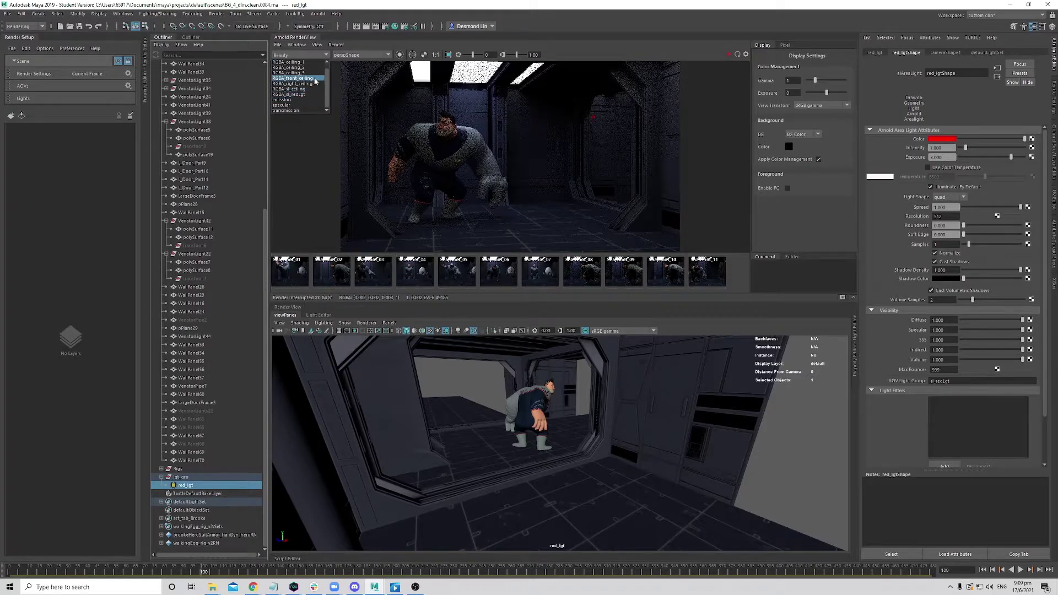
left_click(300, 95)
left_click_drag(472, 55, 481, 54)
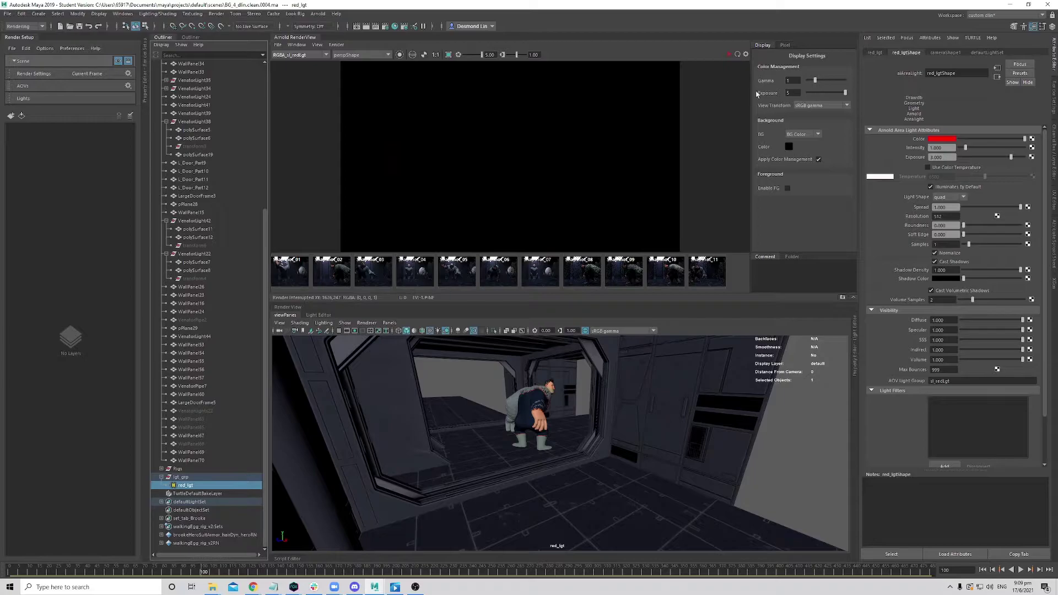
scroll(425, 182, "up", 3)
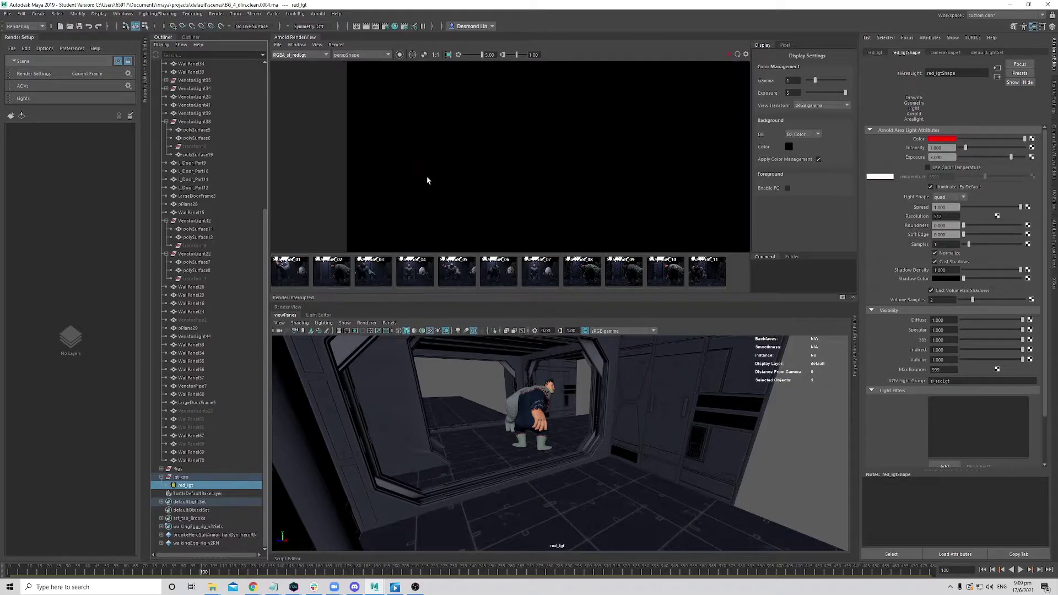
- Reset the render view's display exposure to 0 and show the RGBA_ceiling_1 AOV
left_click(458, 55)
left_click(301, 55)
left_click(304, 63)
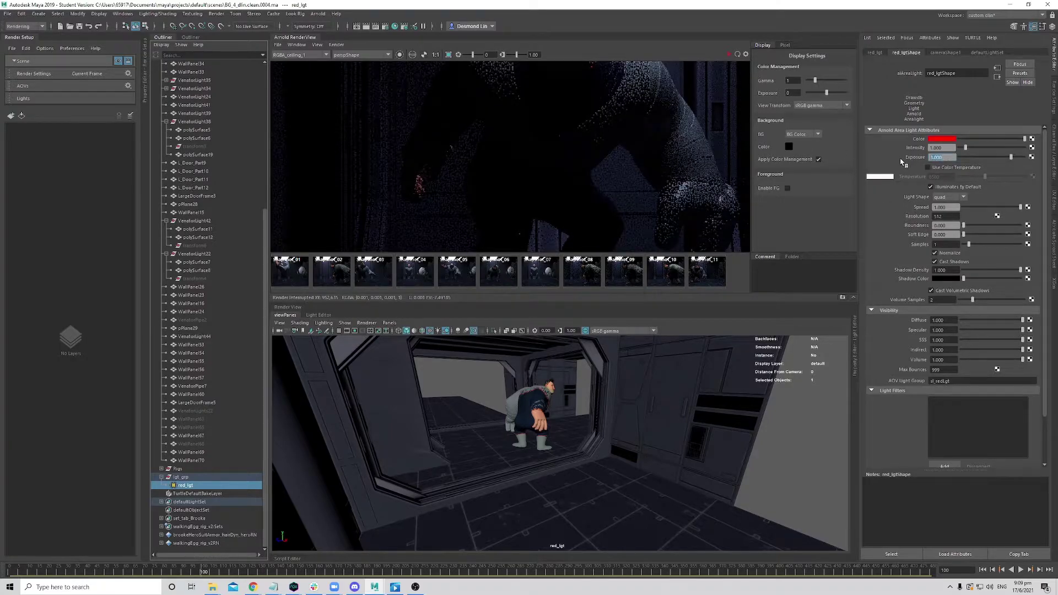
- Set red_lgt's exposure to 5 and re-render the Beauty pass
type("5")
key("Return")
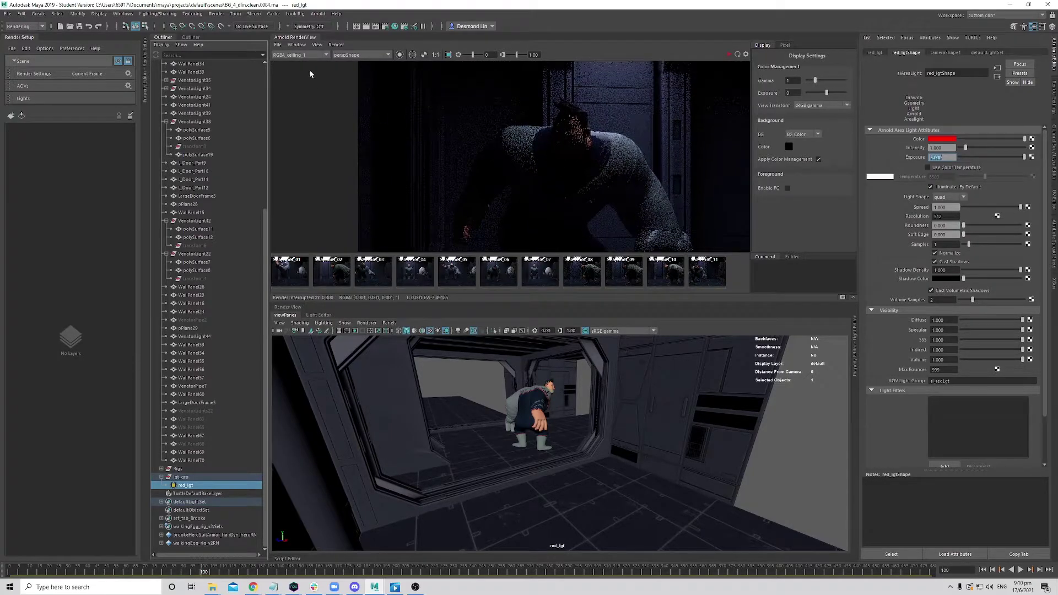
left_click(308, 55)
scroll(300, 83, "up", 3)
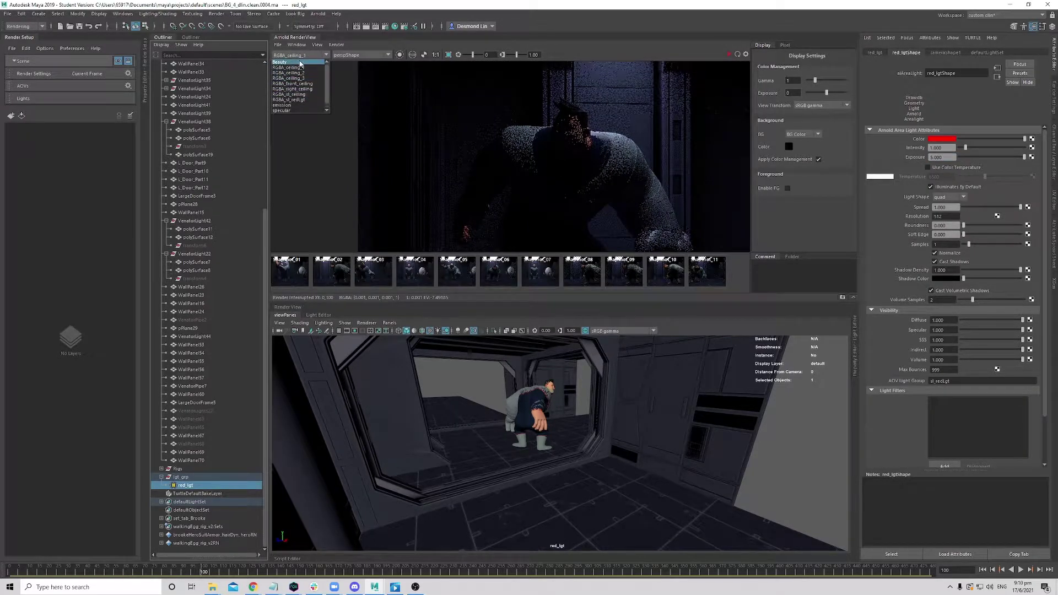
left_click(287, 63)
left_click(728, 65)
left_click(728, 54)
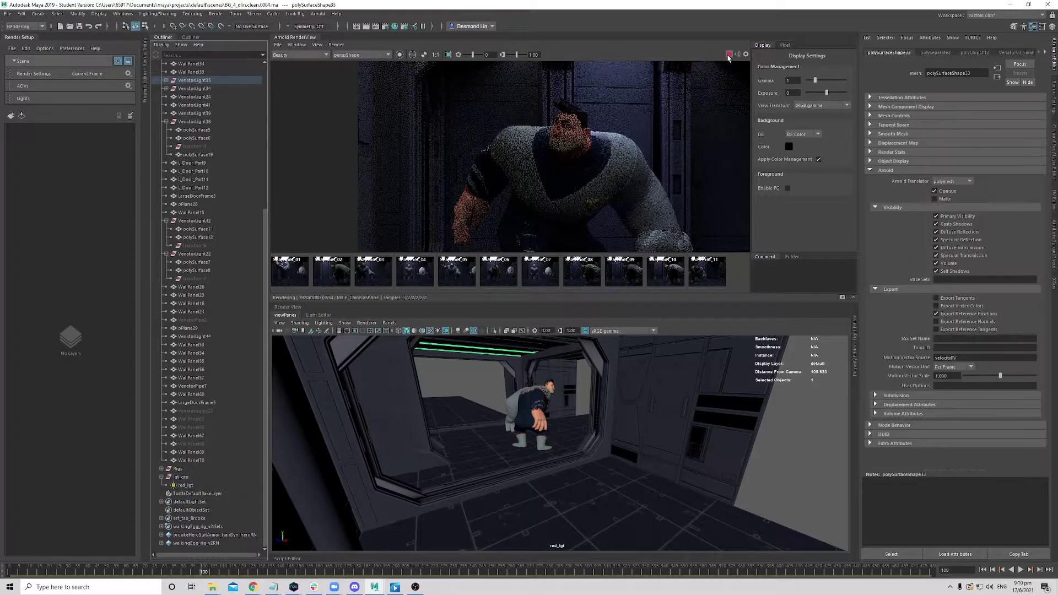
left_click(728, 55)
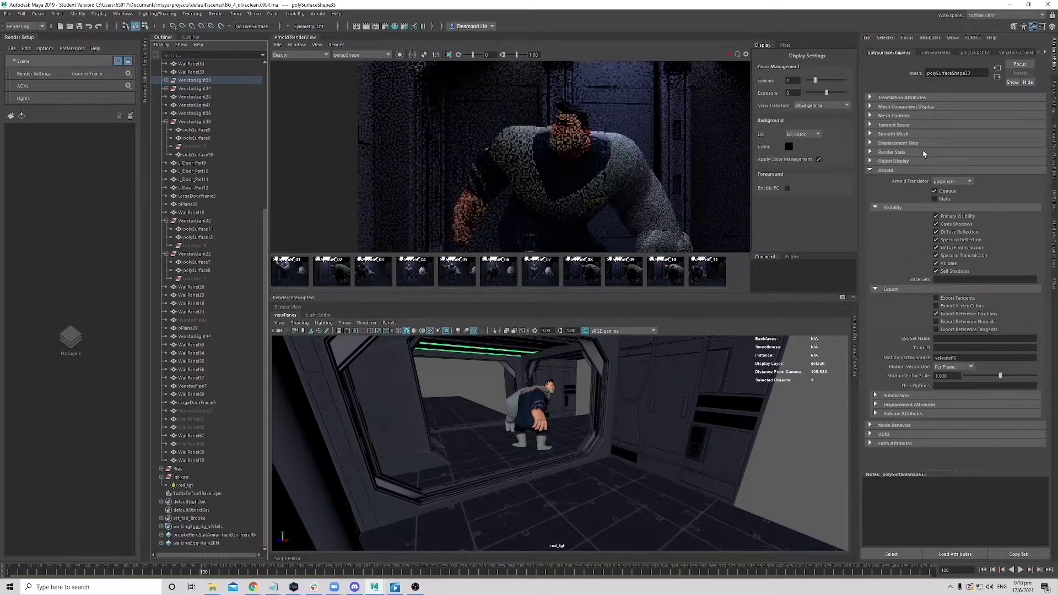
- Select red_lgt, set its exposure to 10 and re-render
left_click(223, 484)
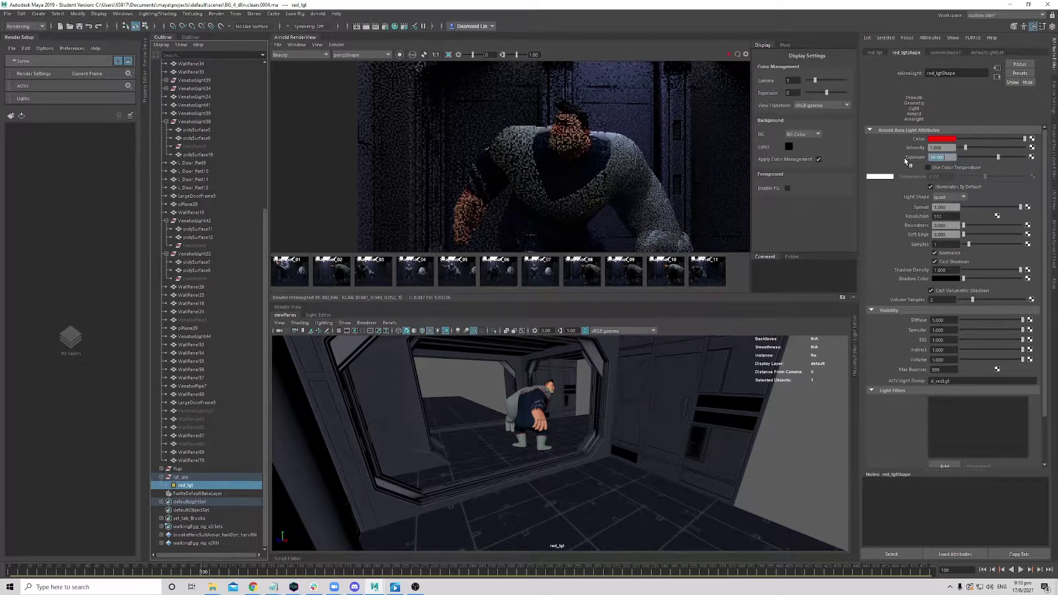
left_click(729, 55)
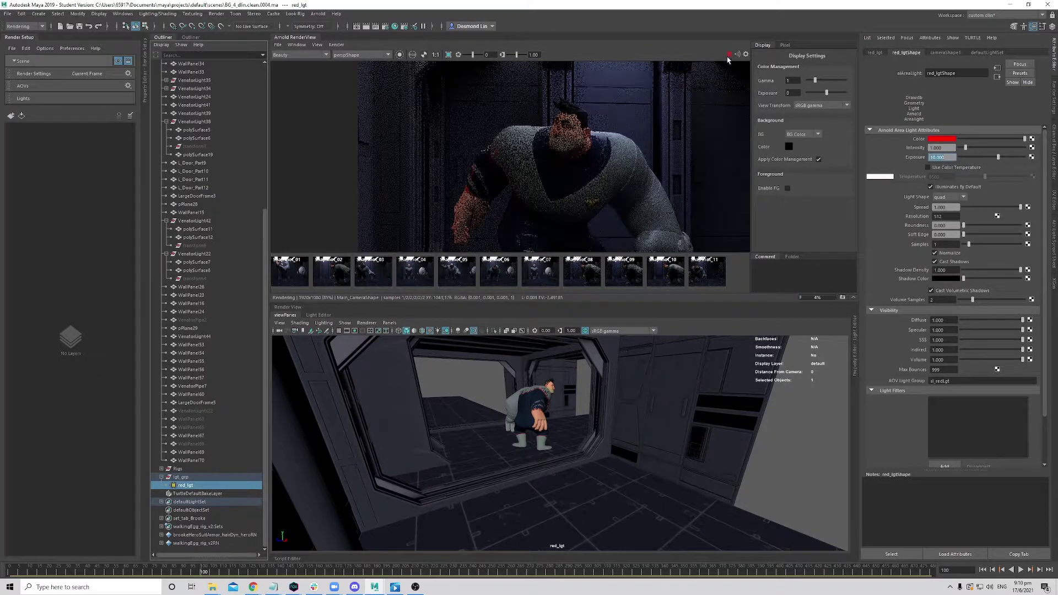
left_click(729, 56)
- Show the RGBA_sl_redLgt AOV and examine the red light's contribution on the character
left_click(299, 55)
scroll(306, 94, "down", 3)
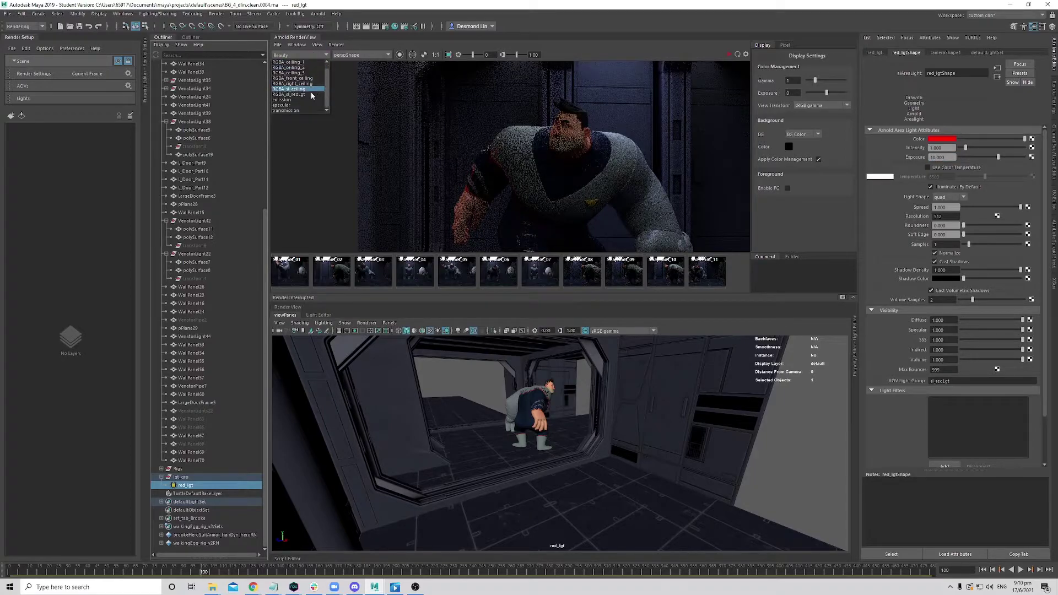
left_click(300, 94)
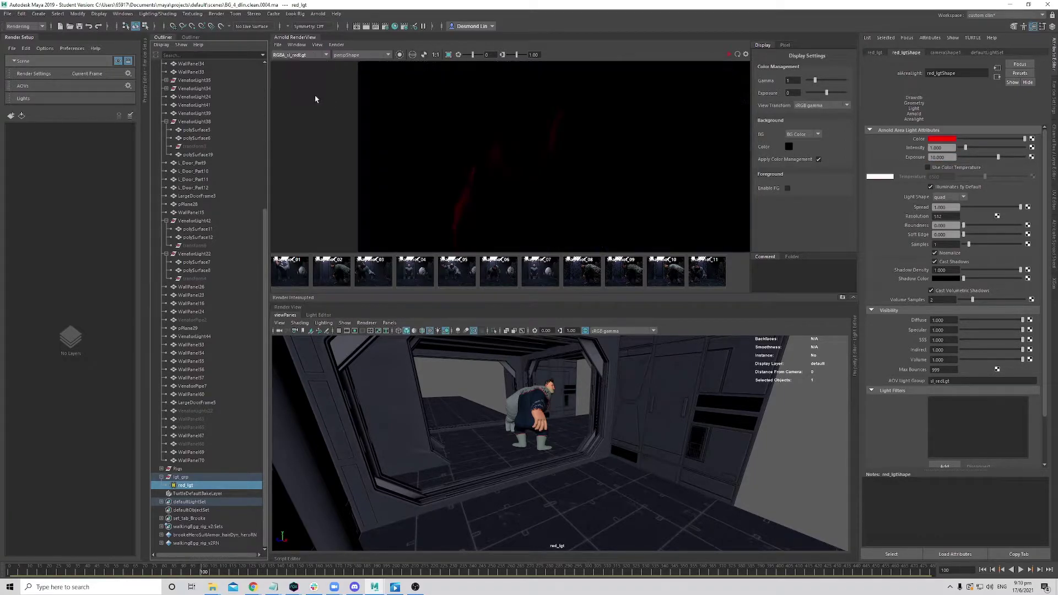
middle_click_drag(551, 168, 560, 137)
scroll(562, 144, "down", 2)
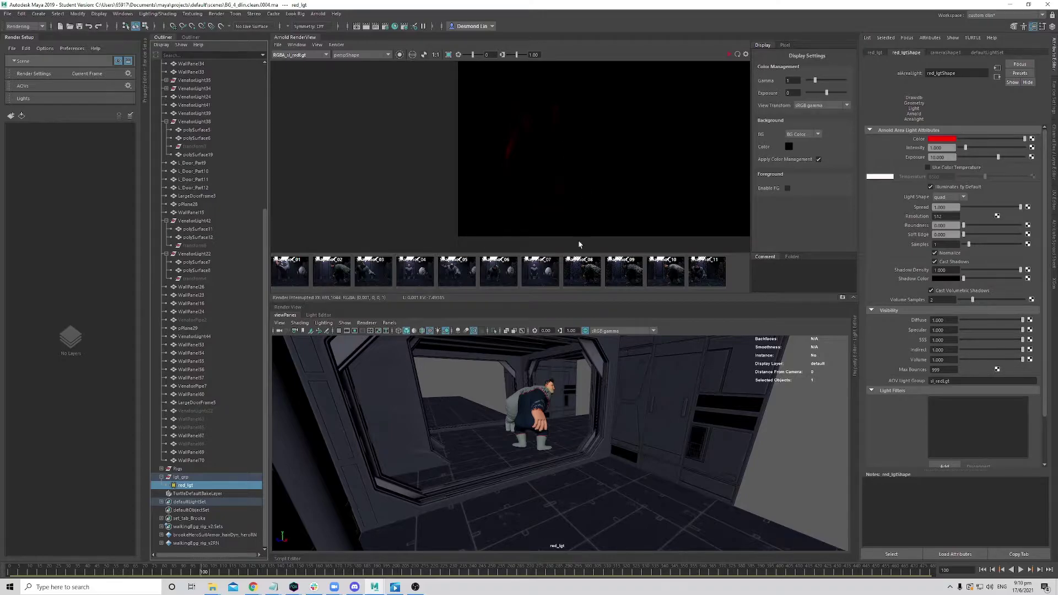
- Re-aim red_lgt at the character from a slightly different angle in its look-through view and re-render
left_click_drag(576, 428, 561, 422, "alt")
right_click_drag(553, 427, 563, 443, "alt")
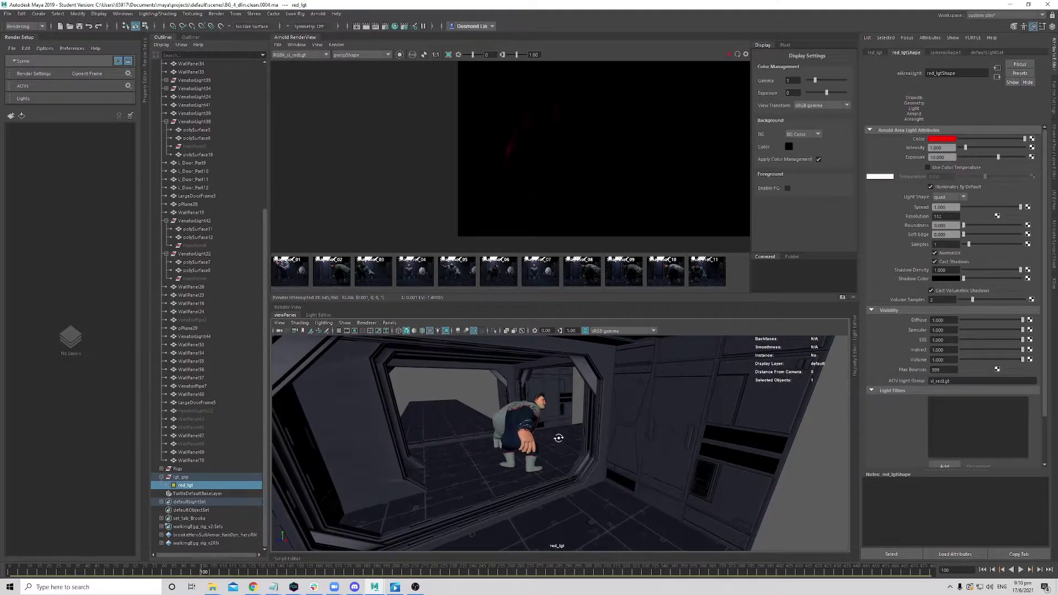
left_click_drag(558, 438, 552, 441, "alt")
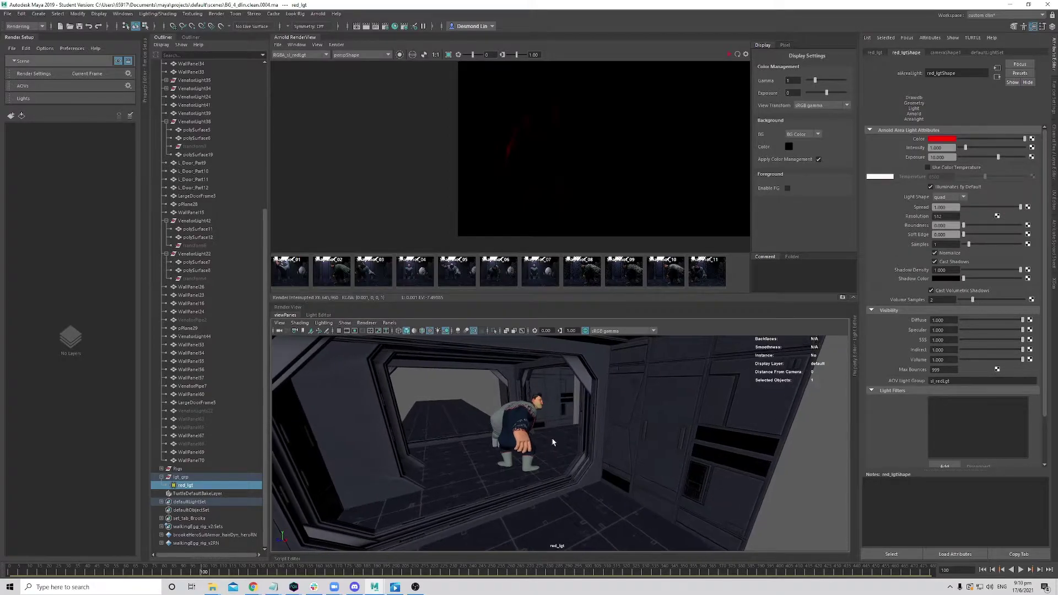
left_click(729, 54)
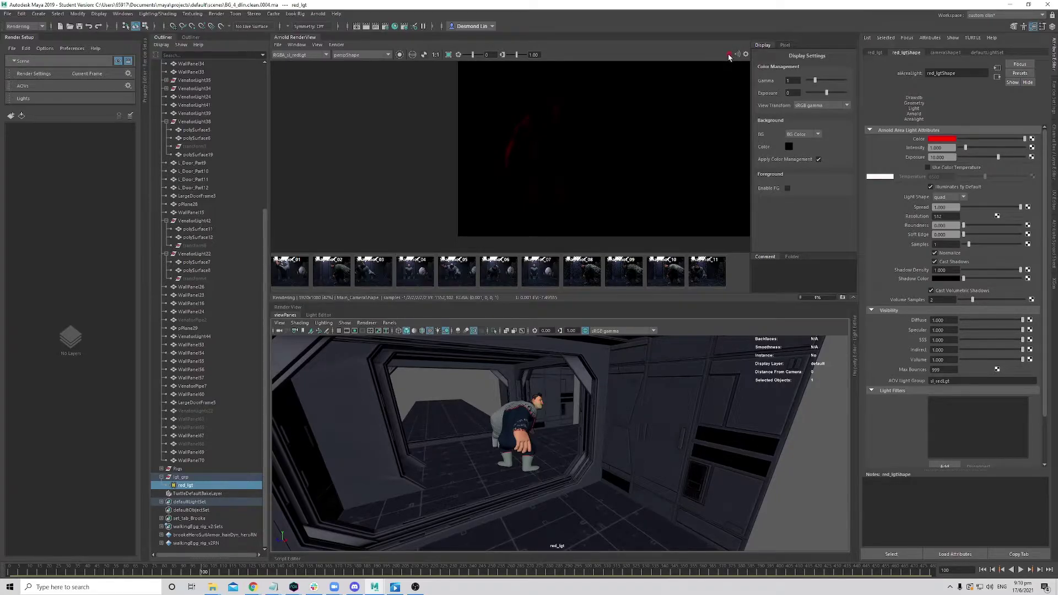
left_click(729, 55)
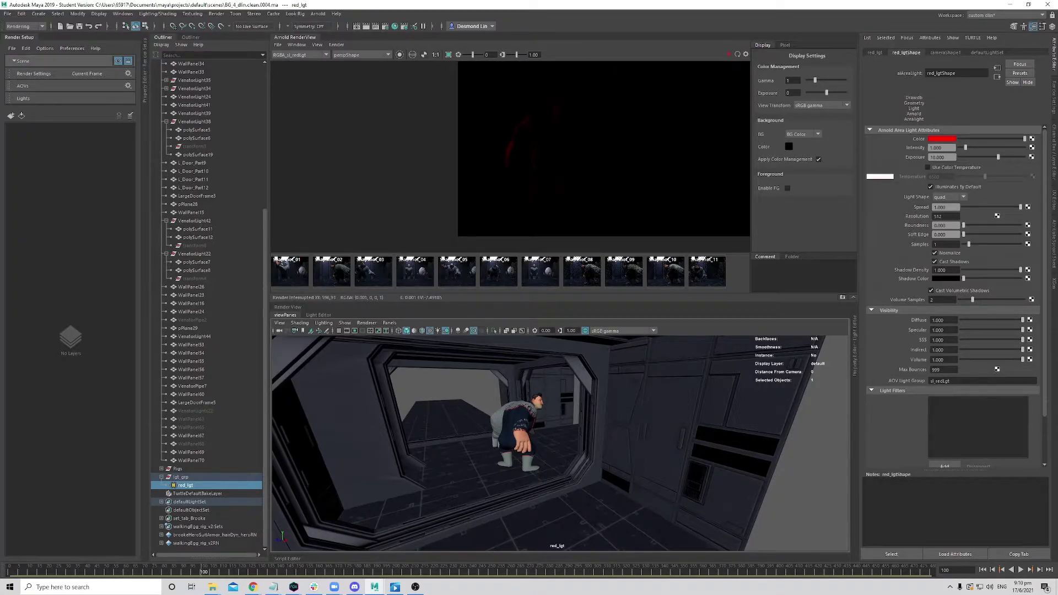
- Set red_lgt's exposure to 11.25 and re-render, leaving the display exposure at 0
left_click_drag(472, 54, 477, 61)
left_click(459, 56)
type("11.25")
key("Return")
left_click(729, 56)
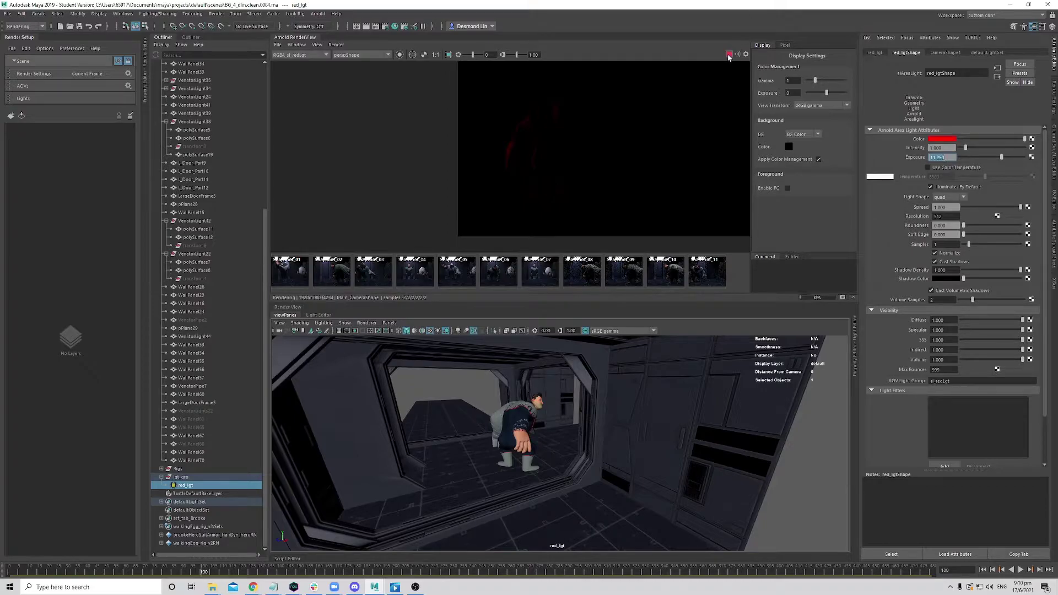
- Show the Beauty pass and inspect the red rim light on the character
left_click(300, 54)
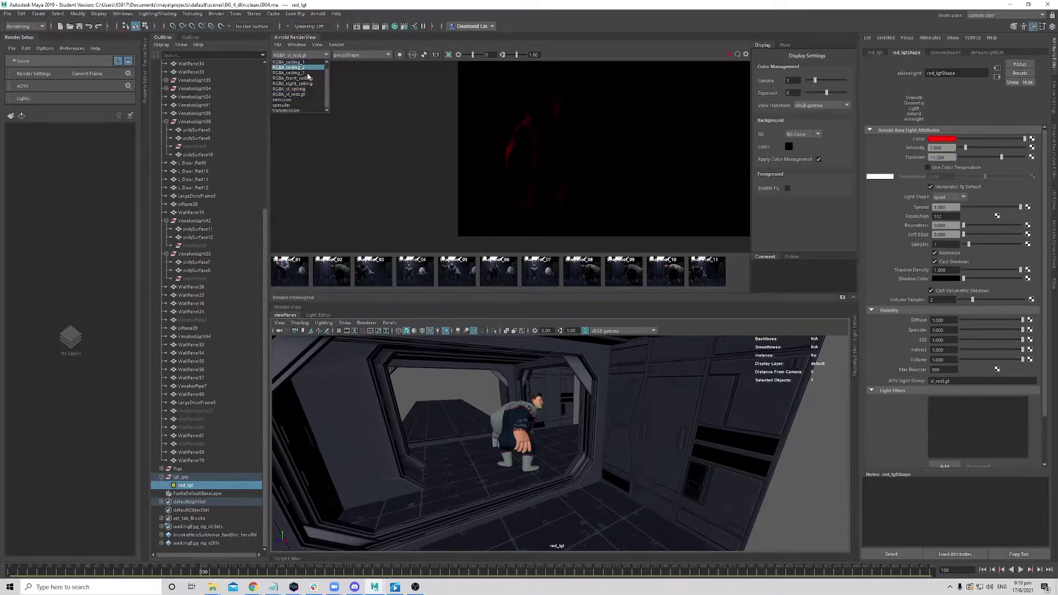
left_click(295, 65)
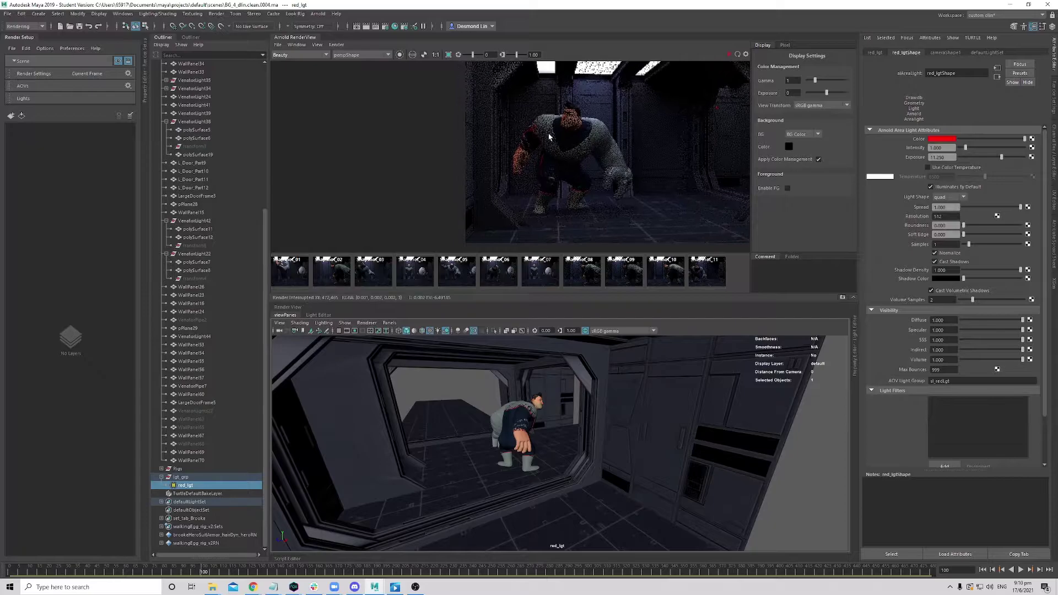
scroll(559, 136, "up", 3)
scroll(580, 140, "down", 2)
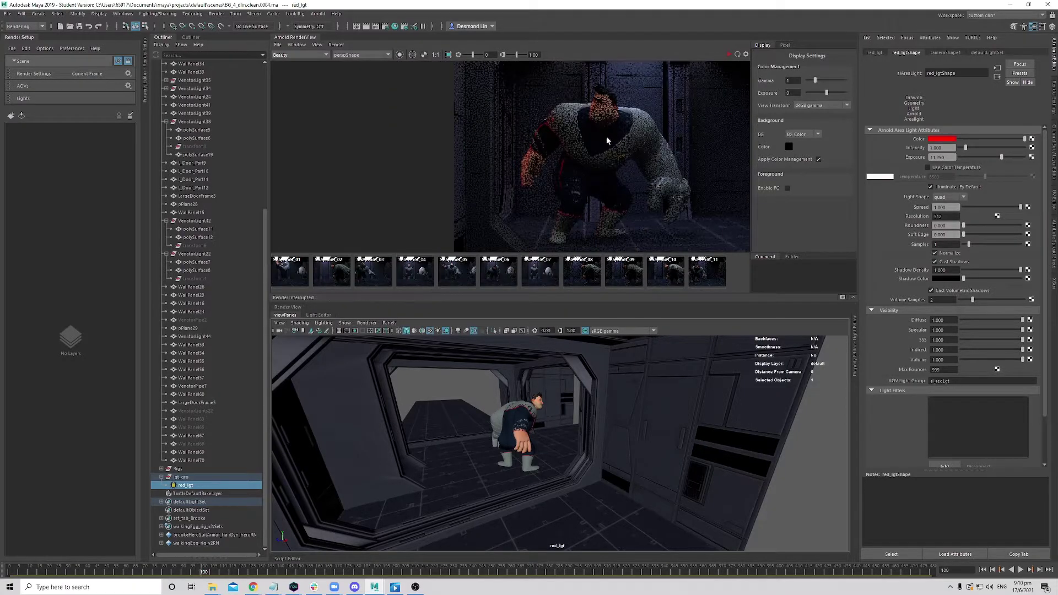
- Return the viewport to the perspective camera and select red_lgt beside the character in the corridor
left_click(546, 434)
key("space")
left_click_drag(546, 430, 554, 407)
left_click_drag(554, 417, 398, 420, "alt")
right_click_drag(399, 421, 476, 435, "alt")
left_click_drag(475, 435, 602, 354, "alt")
middle_click_drag(595, 175, 563, 165)
mouse_move(562, 463)
right_mouse_down("alt")
mouse_move(529, 465)
mouse_move(577, 460)
right_mouse_up("alt")
middle_click_drag(576, 459, 543, 463, "alt")
left_click_drag(543, 463, 507, 403, "alt")
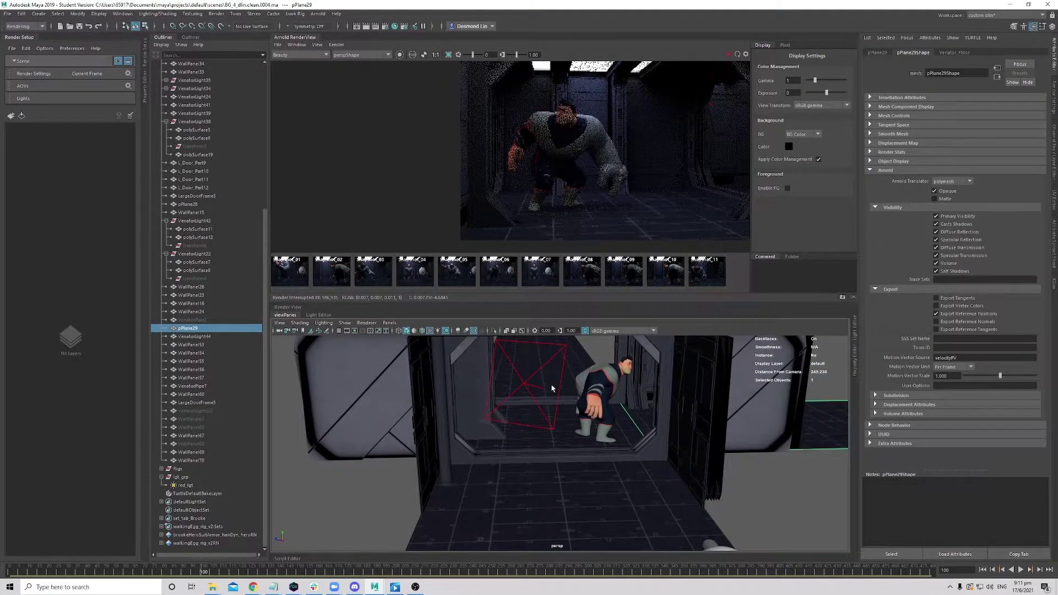
left_click(522, 385)
- Compare the character's arm and body in the Beauty, RGBA_sl_redLgt and RGBA_ceiling_1 passes, ending on RGBA_sl_redLgt
scroll(548, 123, "up", 3)
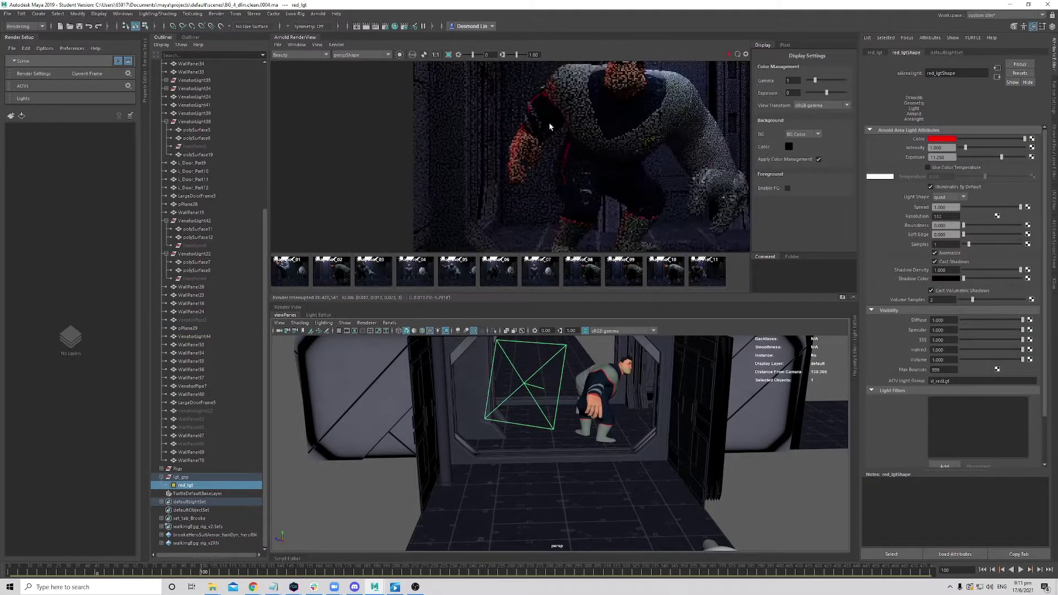
scroll(549, 126, "up", 2)
left_click(299, 54)
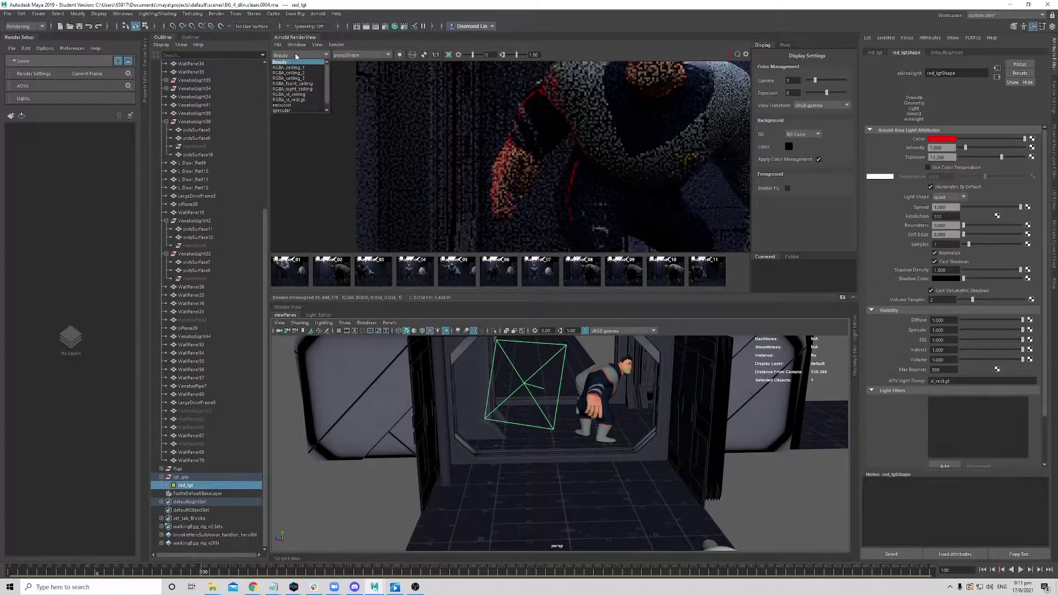
left_click(309, 99)
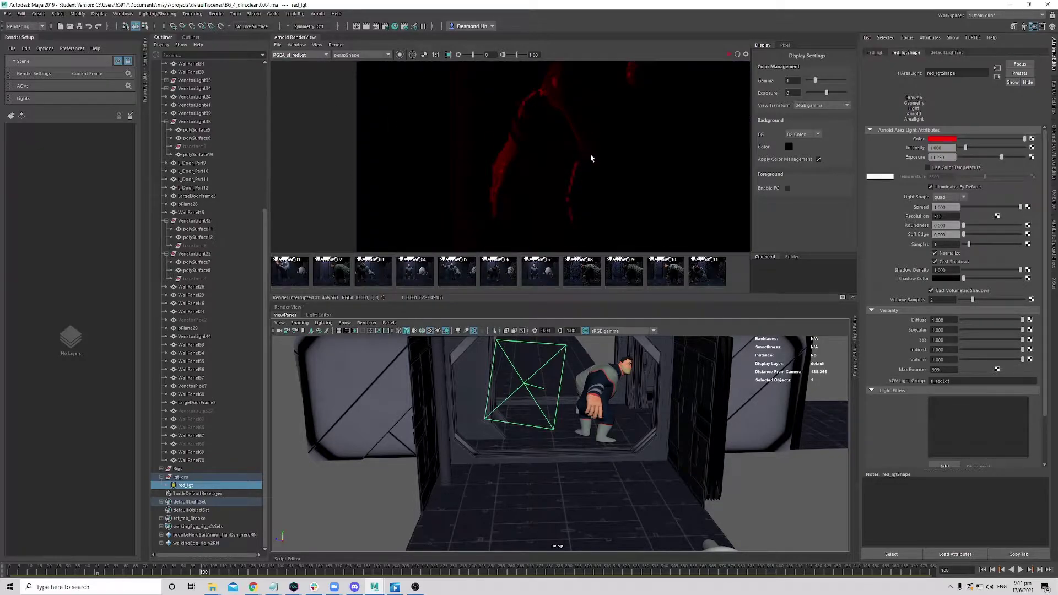
scroll(592, 162, "down", 3)
left_click(310, 55)
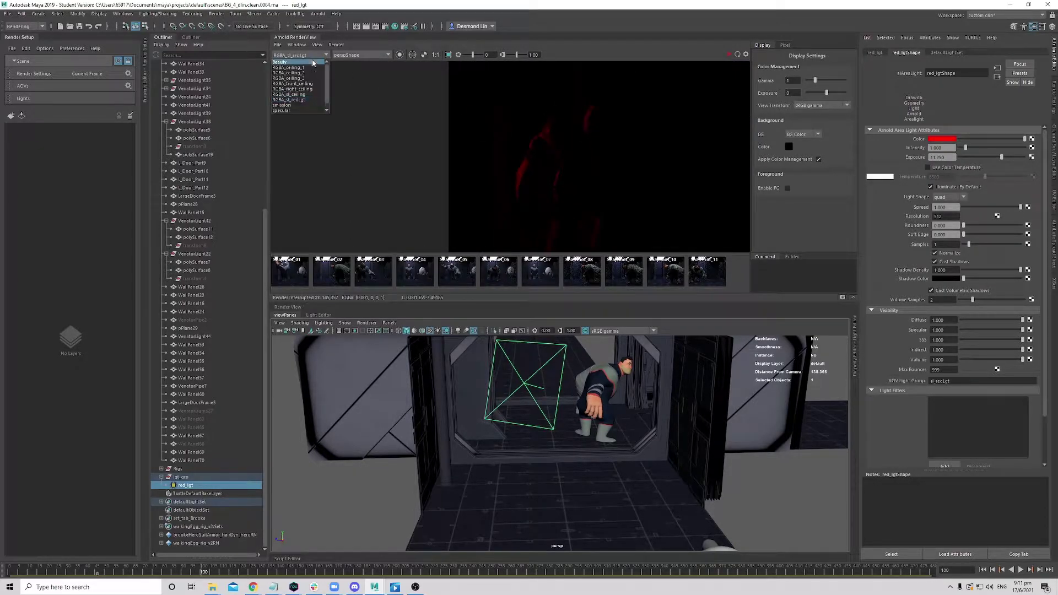
left_click(295, 67)
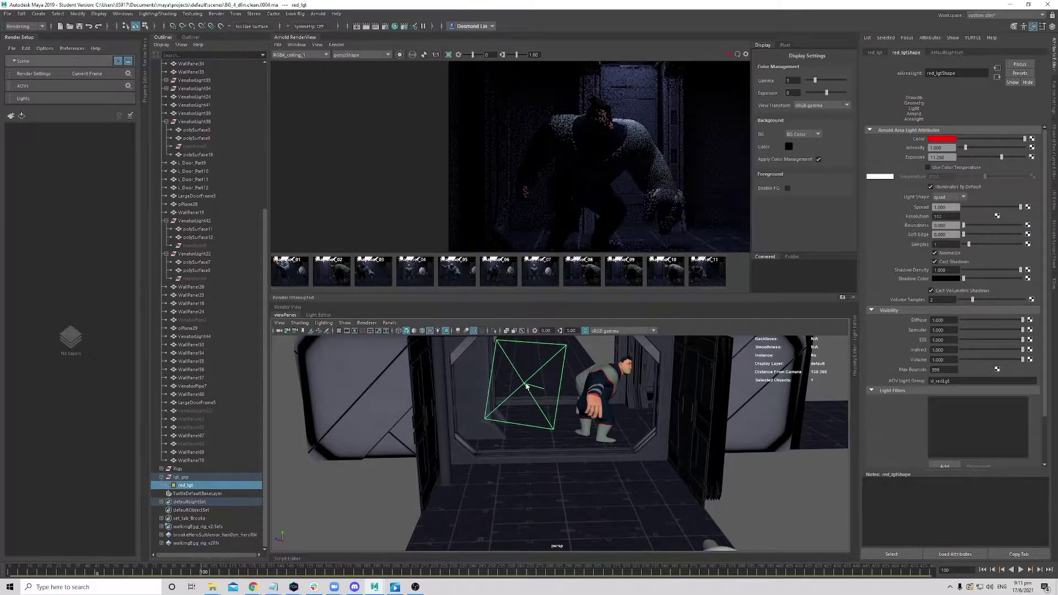
left_click(300, 55)
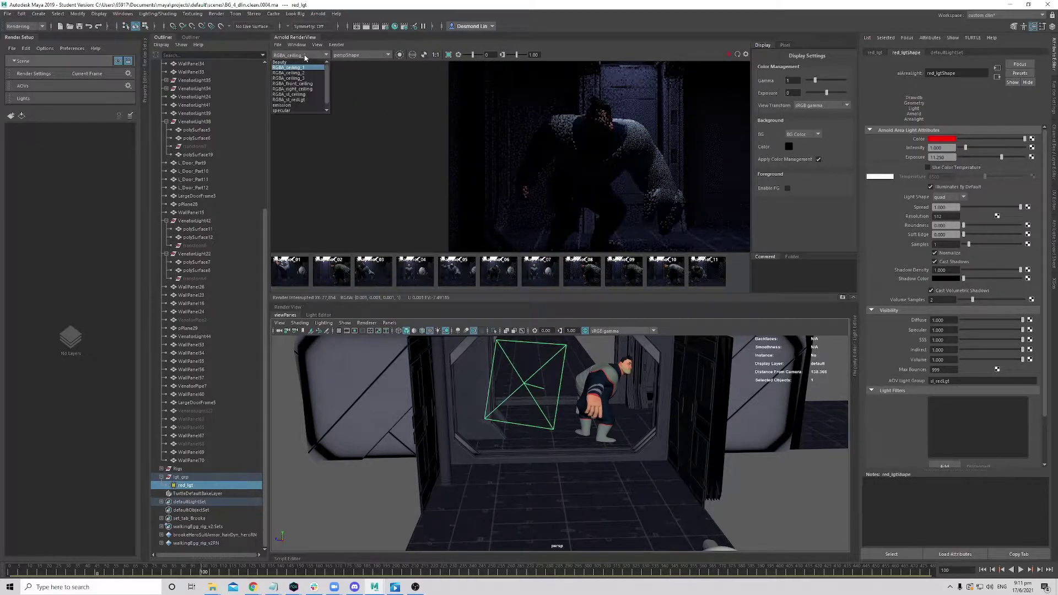
left_click(300, 99)
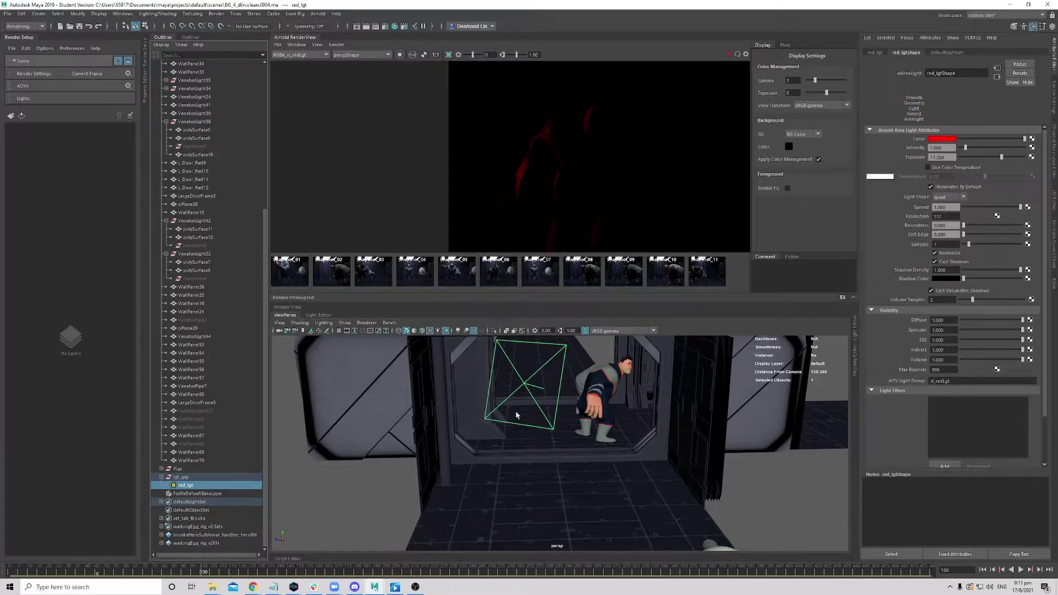
- Scale red_lgt up uniformly and re-aim it at the character while looking through the light
key("r")
left_click_drag(524, 384, 547, 392)
left_click(389, 323)
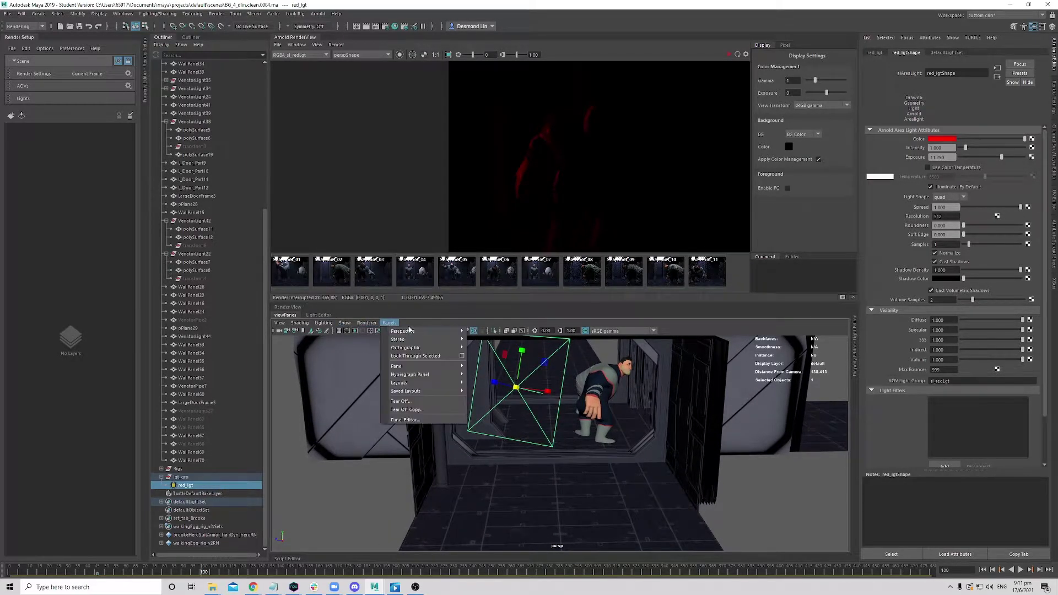
left_click(415, 356)
left_click_drag(557, 431, 527, 446, "alt")
- Re-render and inspect the red rim light on the character in the RGBA_sl_redLgt and Beauty passes
left_click(727, 55)
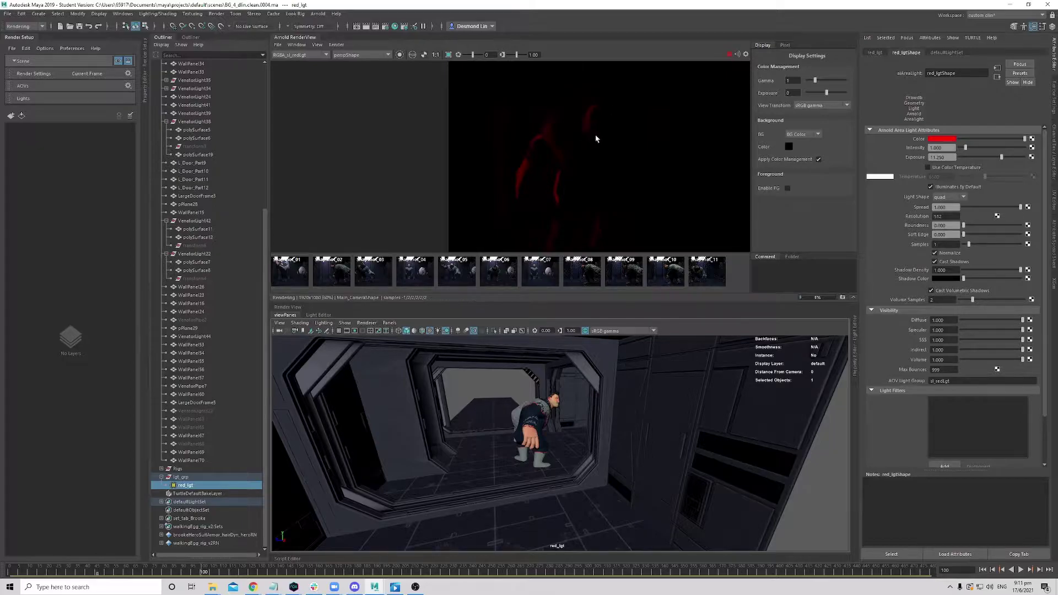
scroll(612, 136, "up", 1)
scroll(594, 131, "up", 2)
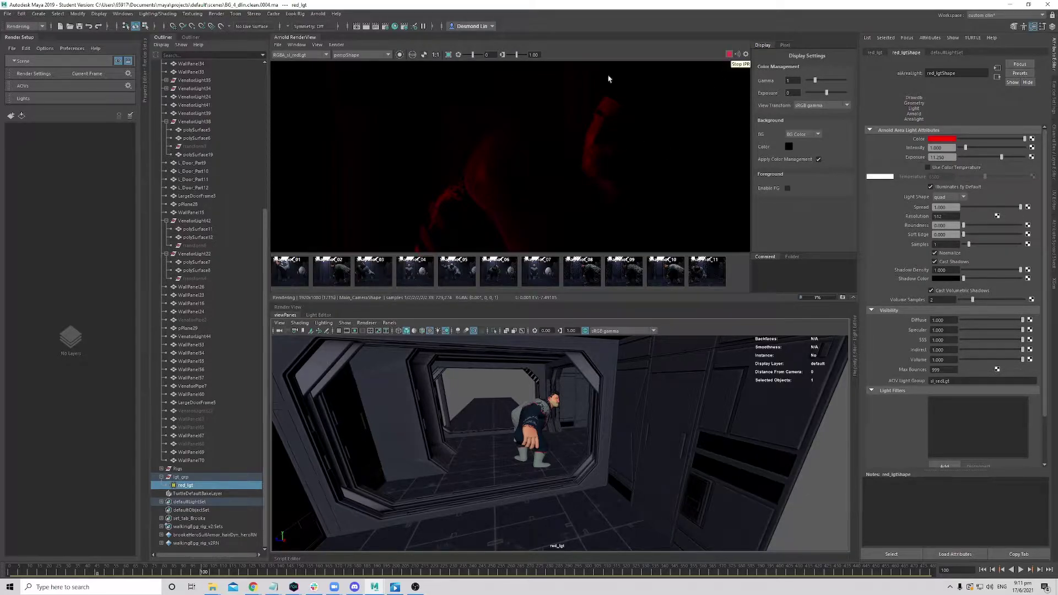
left_click(300, 56)
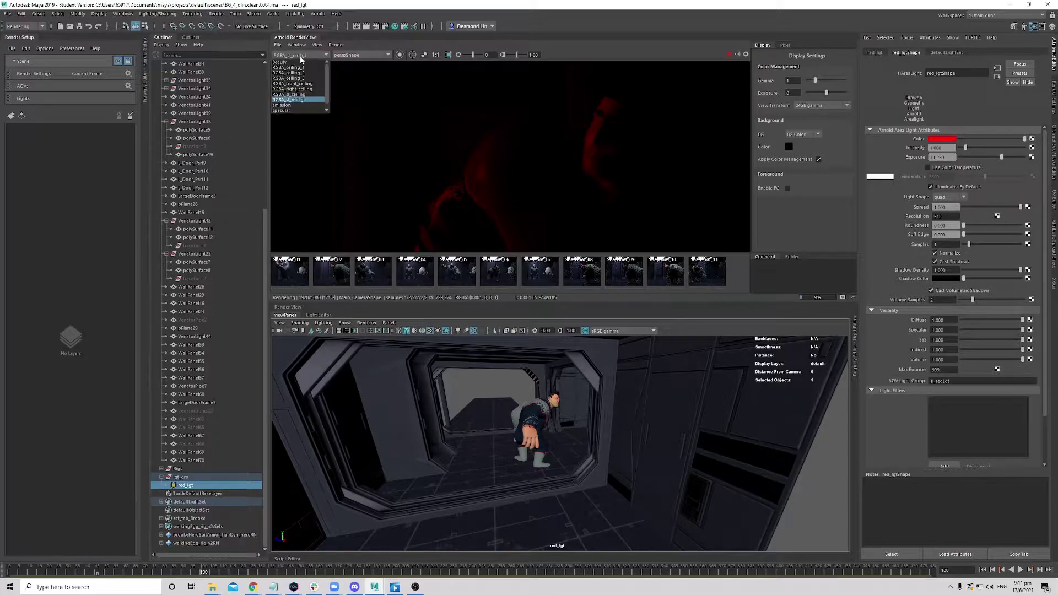
left_click(303, 63)
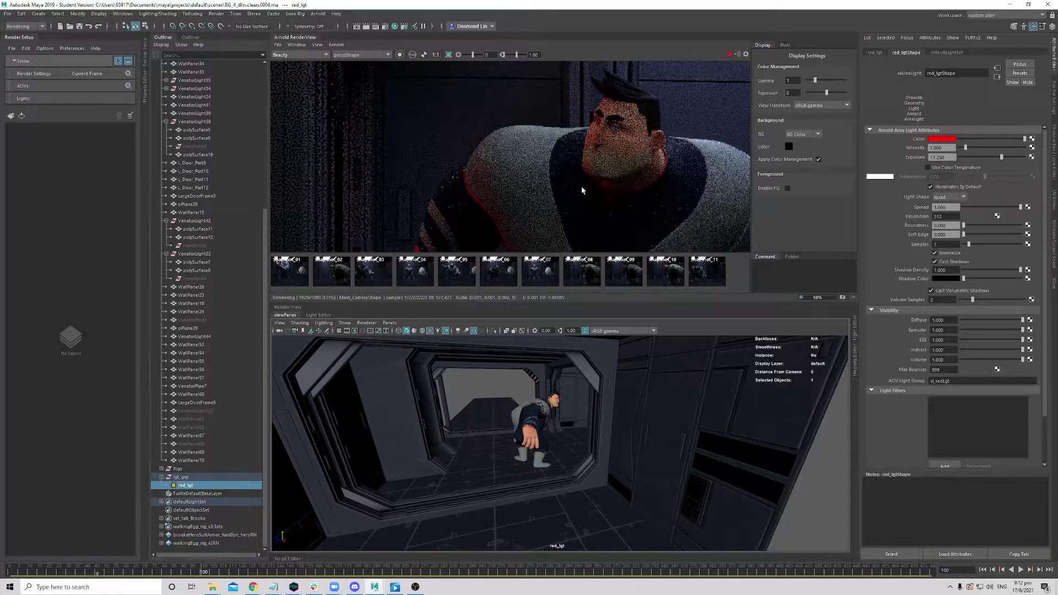
scroll(584, 192, "down", 5)
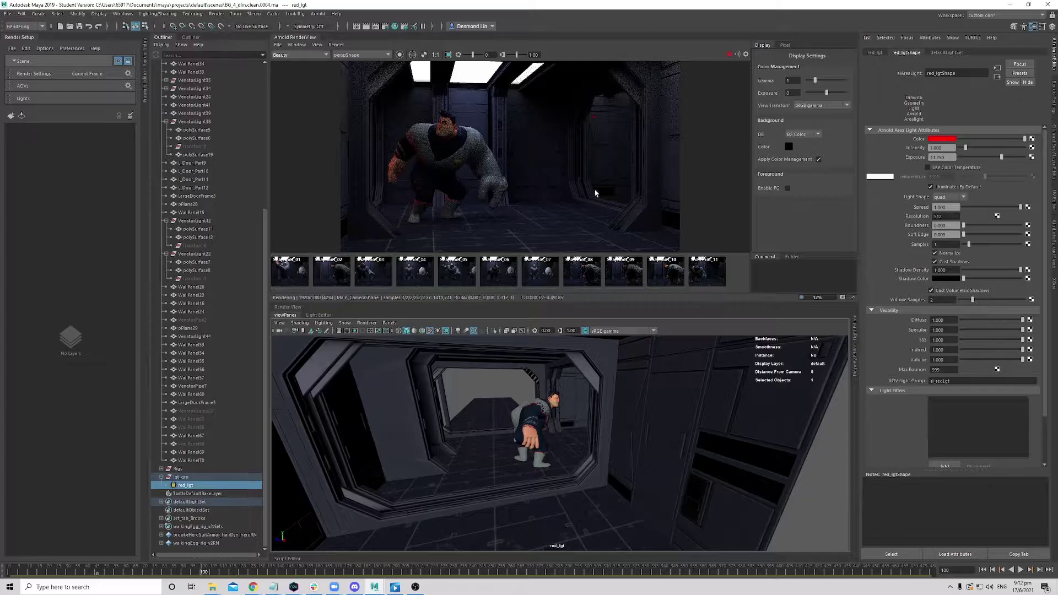
key("Escape")
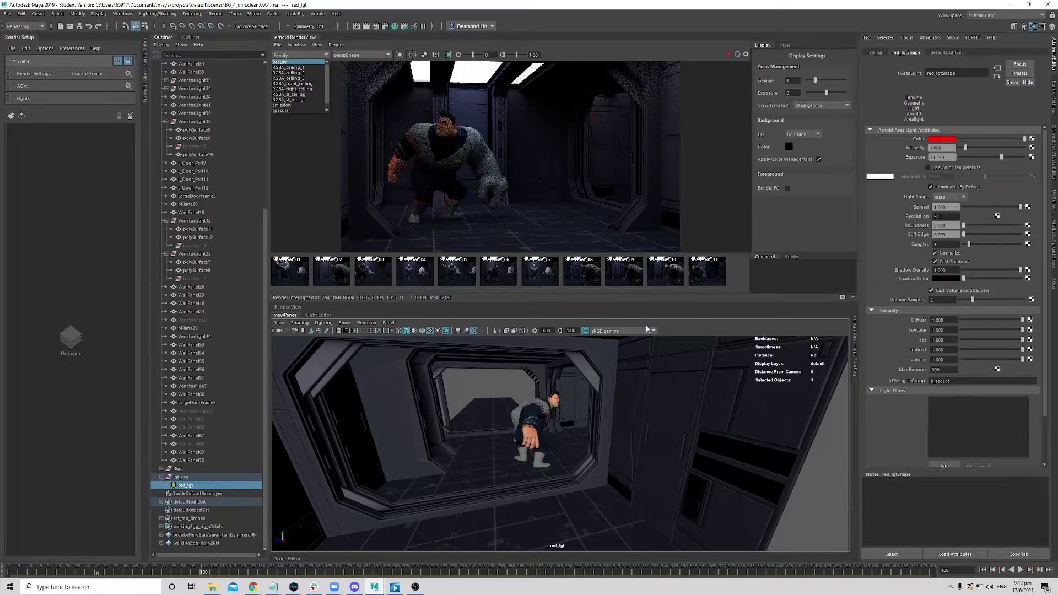
- Return the viewport to the perspective camera, duplicate red_lgt in the light group and rename the copy sr_red_lgt
left_click(708, 325)
key("space")
left_click_drag(525, 431, 528, 413)
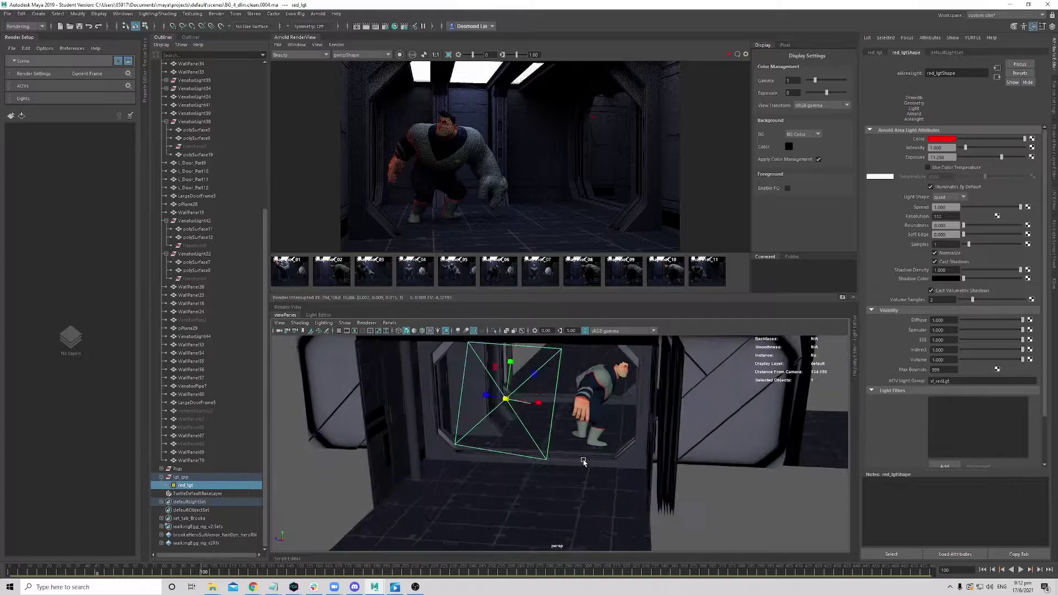
key("f")
left_click(222, 478)
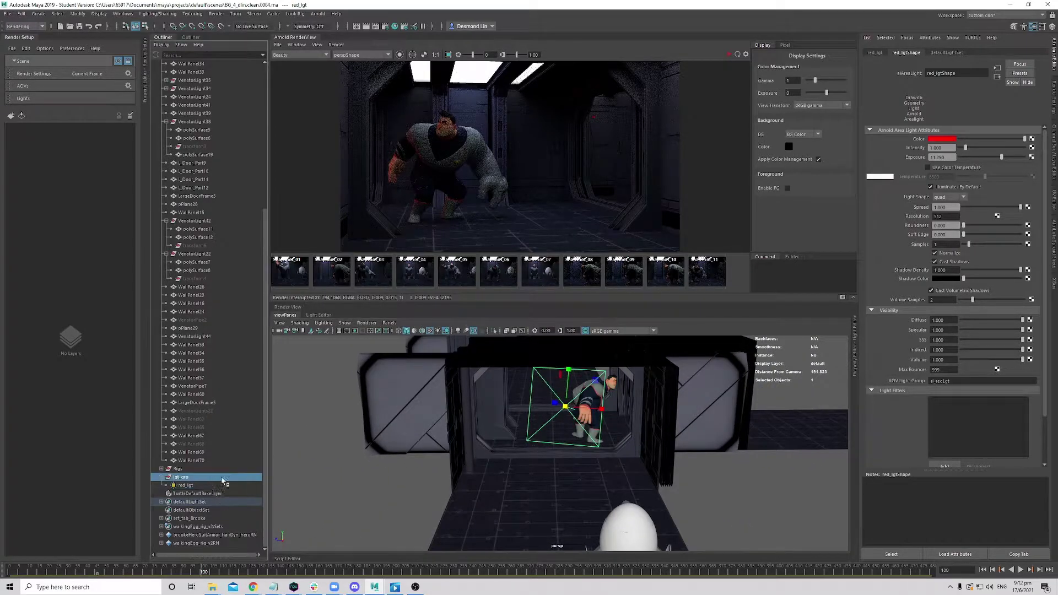
left_click(217, 485)
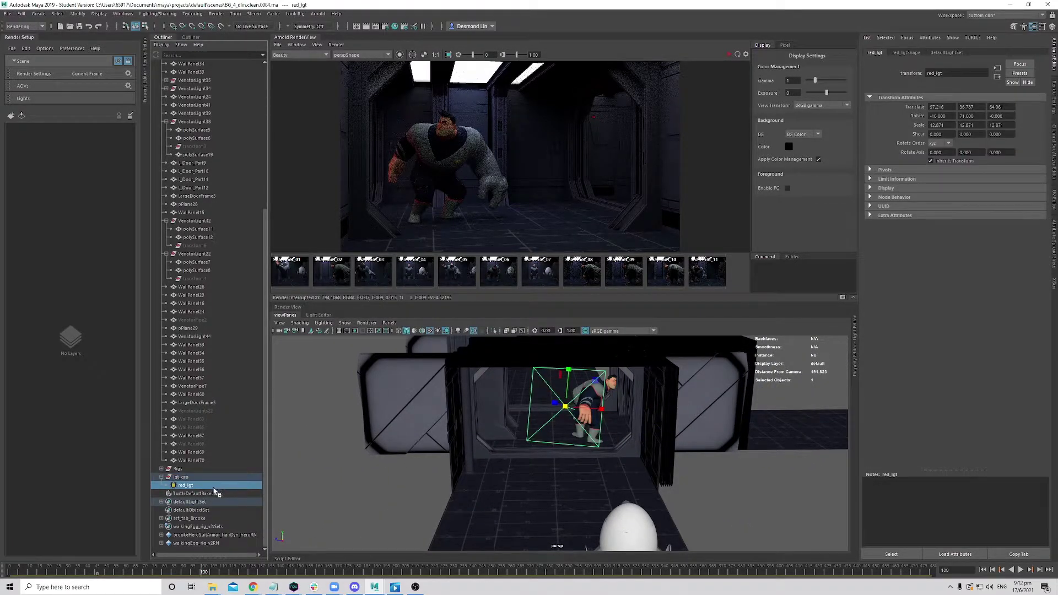
key("ctrl+d")
double_click(214, 493)
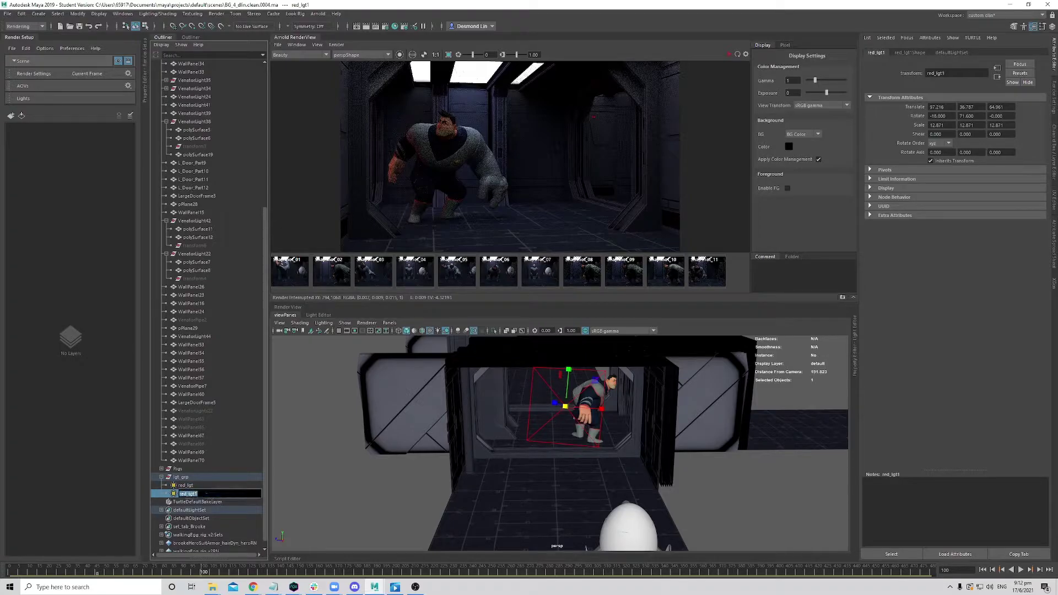
left_click(197, 493)
type("sr_")
key("Return")
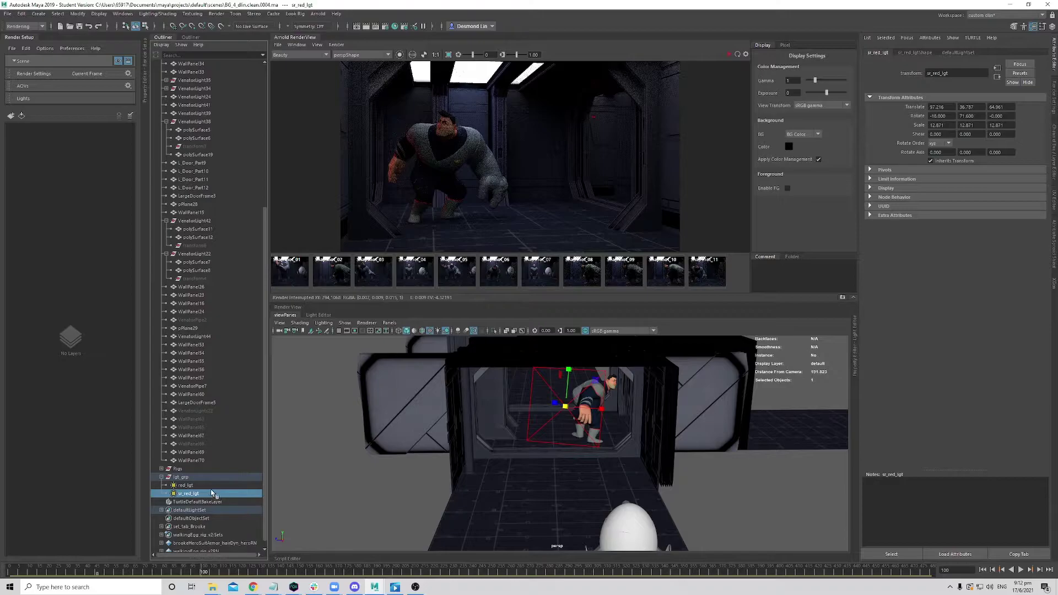
- Rename the original red_lgt as sl_red_lgt
double_click(210, 485)
key("Home")
type("sl_")
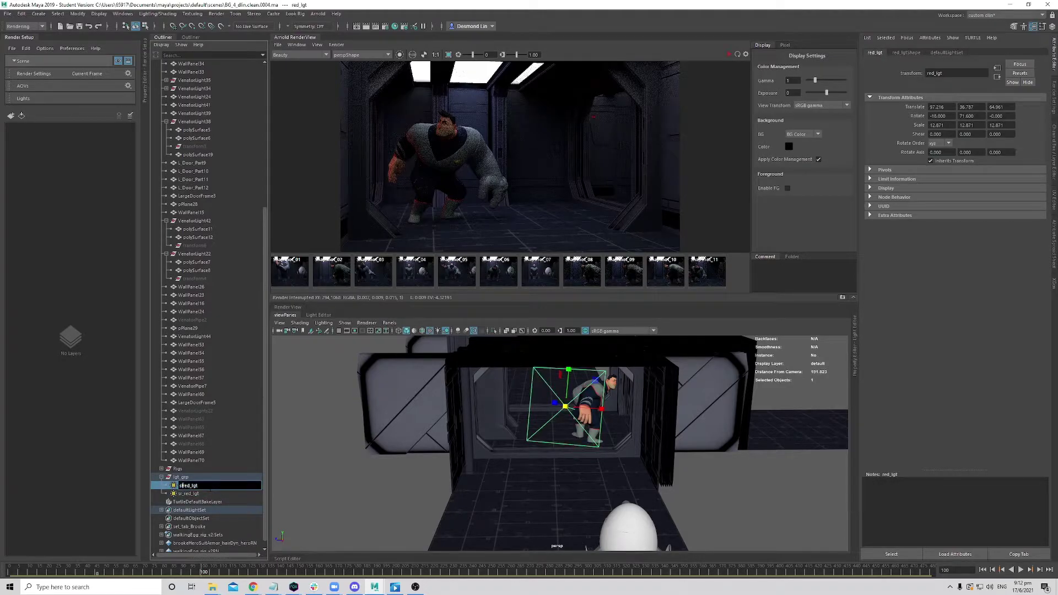
key("Return")
- Set the AOV light group of sr_red_lgt to sr_redLgt
left_click(207, 492)
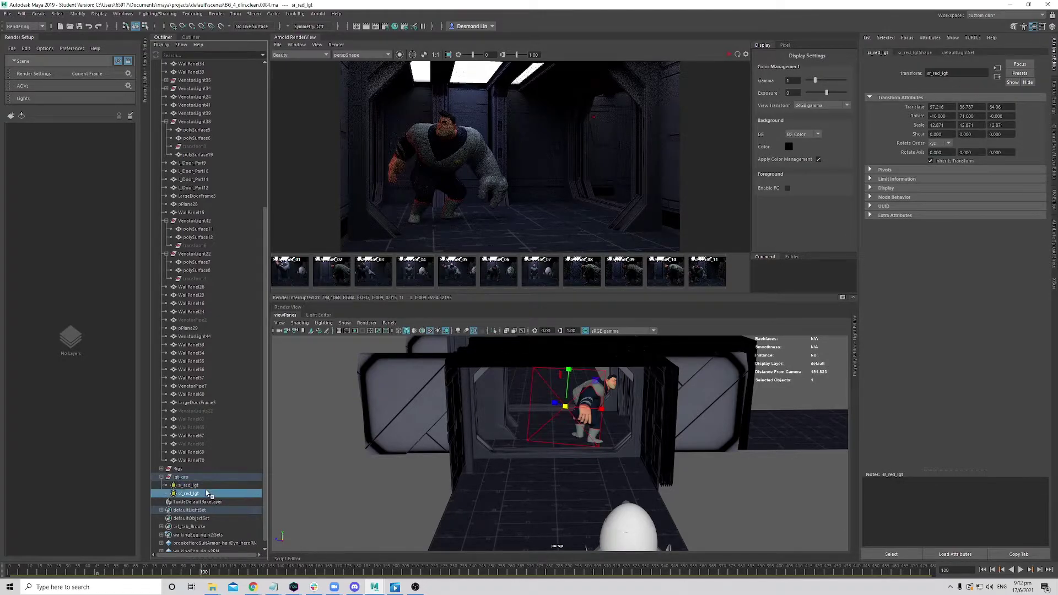
left_click(914, 53)
left_click(932, 381)
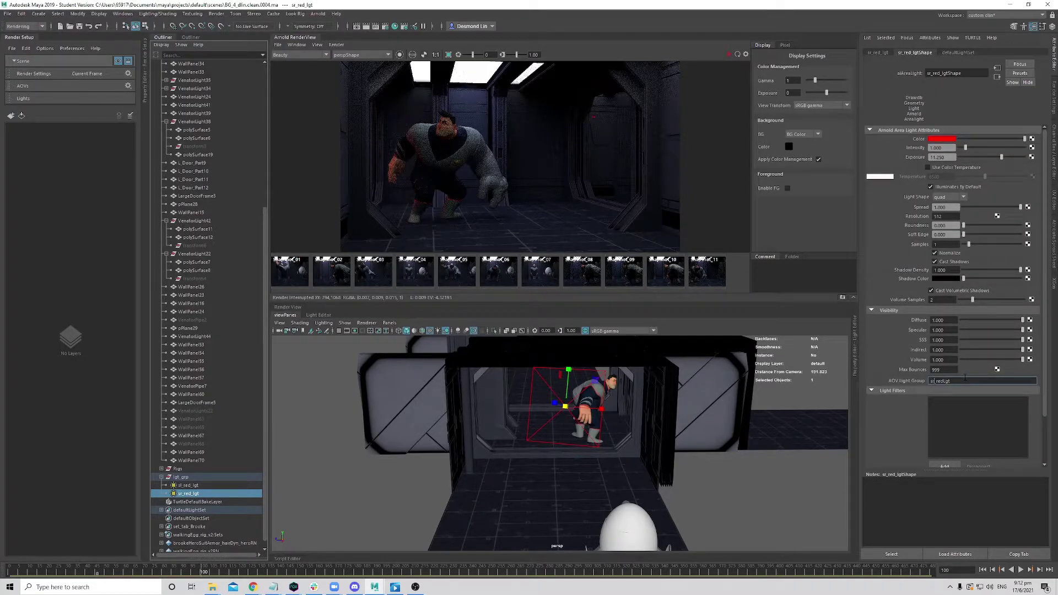
key("BackSpace")
type("r")
- Add a custom AOV named RGBA_sr_red_lgt in the render settings
left_click(1054, 97)
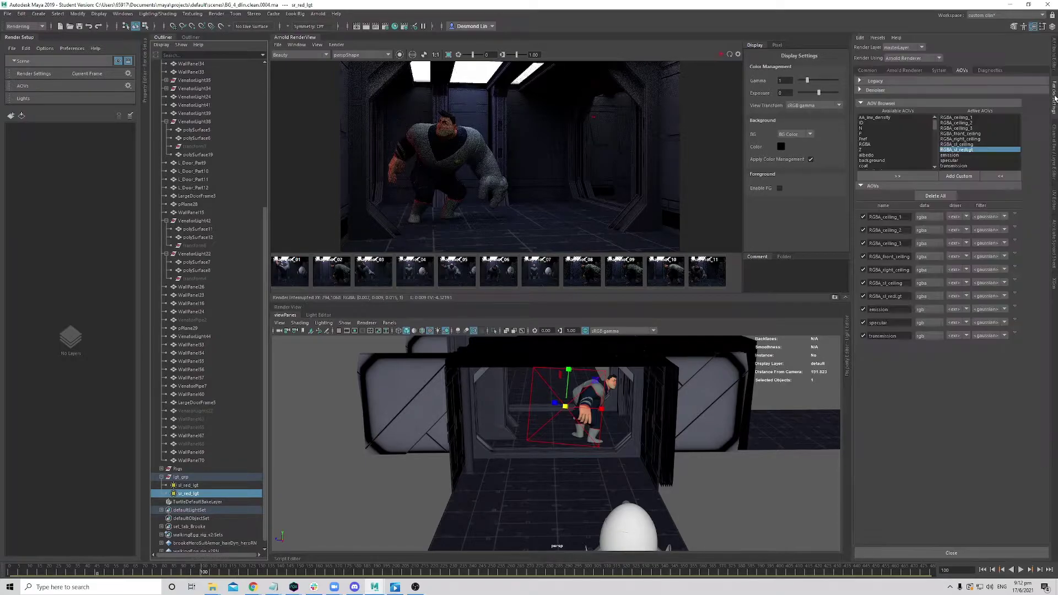
left_click(958, 176)
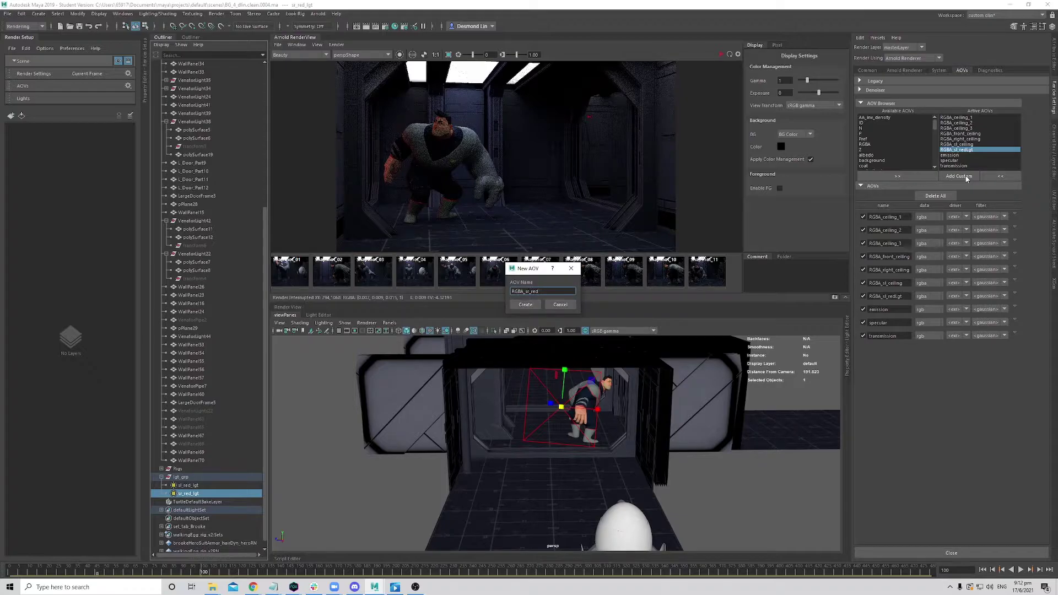
key("Return")
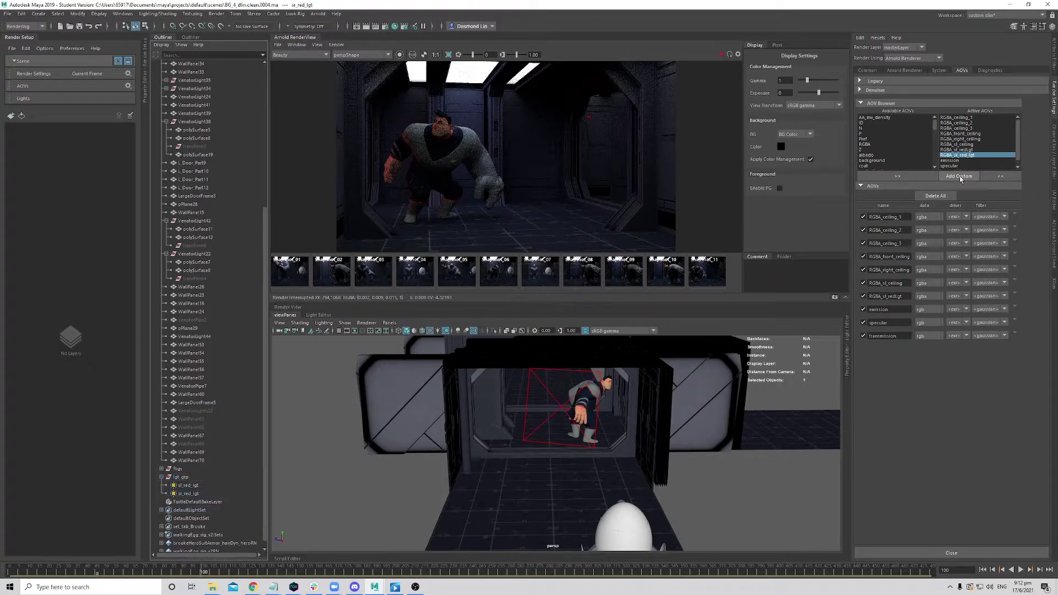
- Look through sr_red_lgt and move it to the opposite side of the corridor, aimed at the character's back through the door frame
left_click(198, 501)
left_click(196, 493)
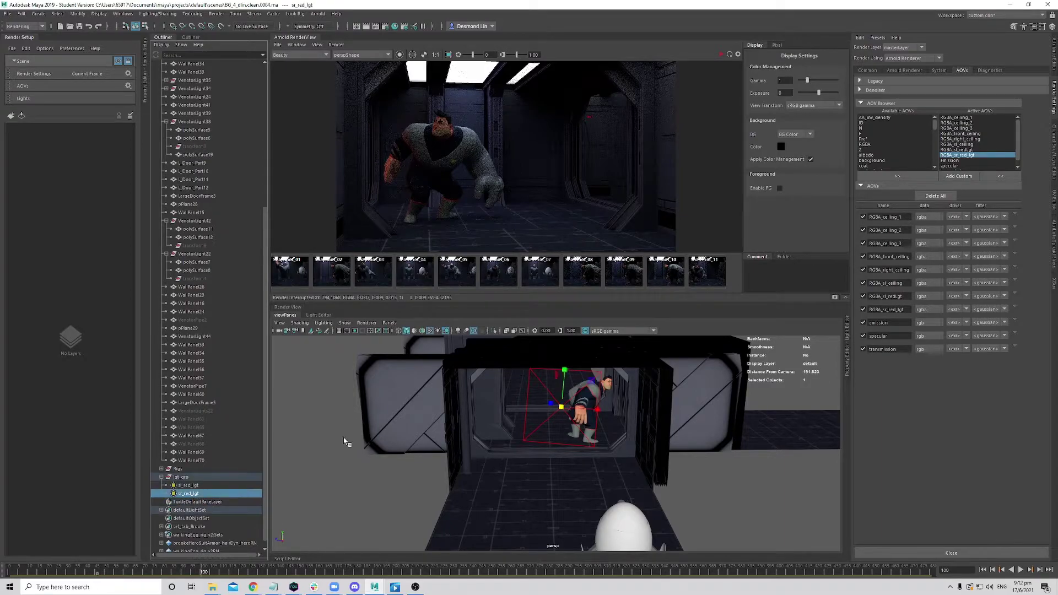
left_click(389, 322)
left_click(415, 356)
mouse_move(575, 451)
left_mouse_down("alt")
mouse_move(668, 470)
mouse_move(584, 464)
left_mouse_up("alt")
scroll(585, 464, "down", 10)
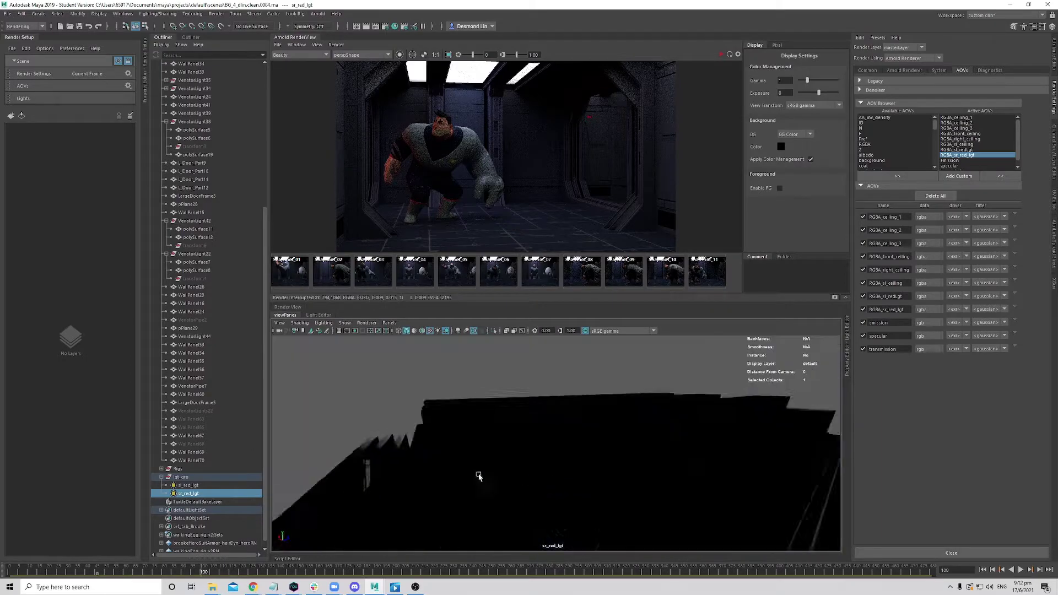
scroll(538, 483, "down", 8)
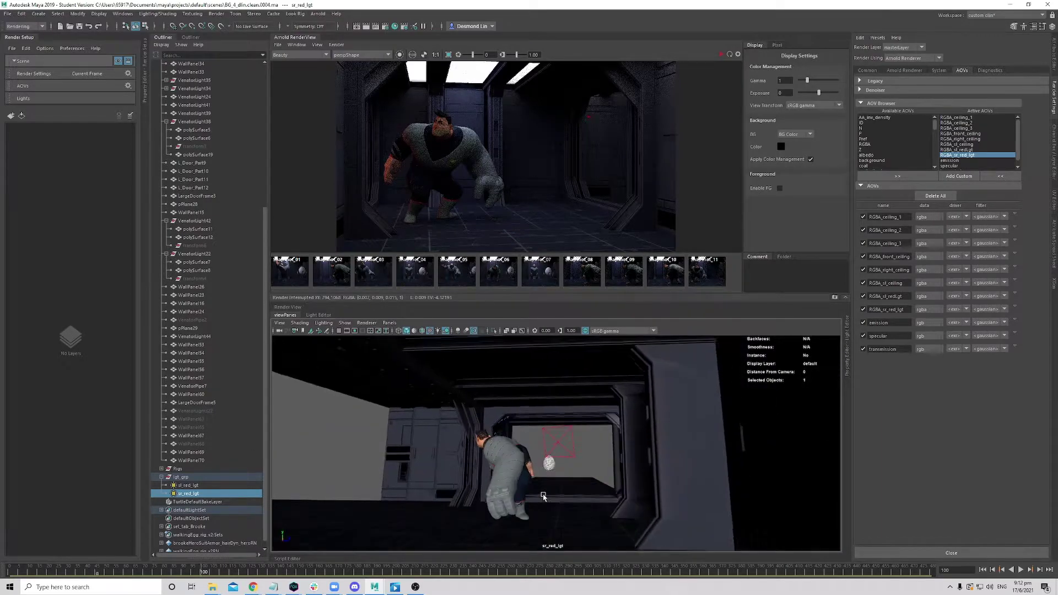
left_click_drag(509, 494, 587, 504, "alt")
scroll(587, 508, "up", 4)
scroll(587, 509, "down", 3)
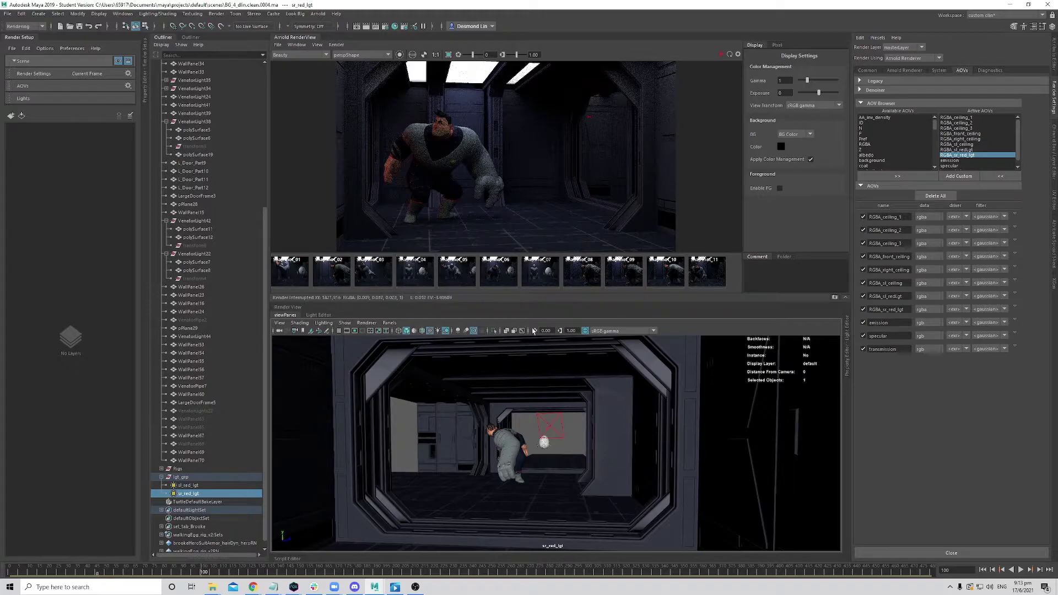
middle_click_drag(536, 486, 547, 484, "alt")
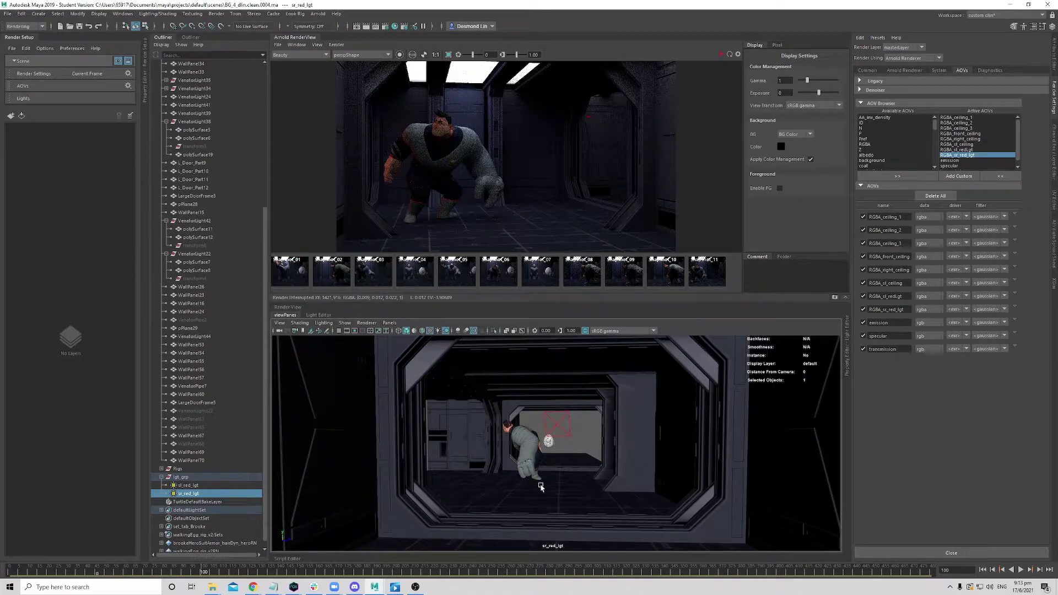
left_click_drag(540, 485, 540, 486, "alt")
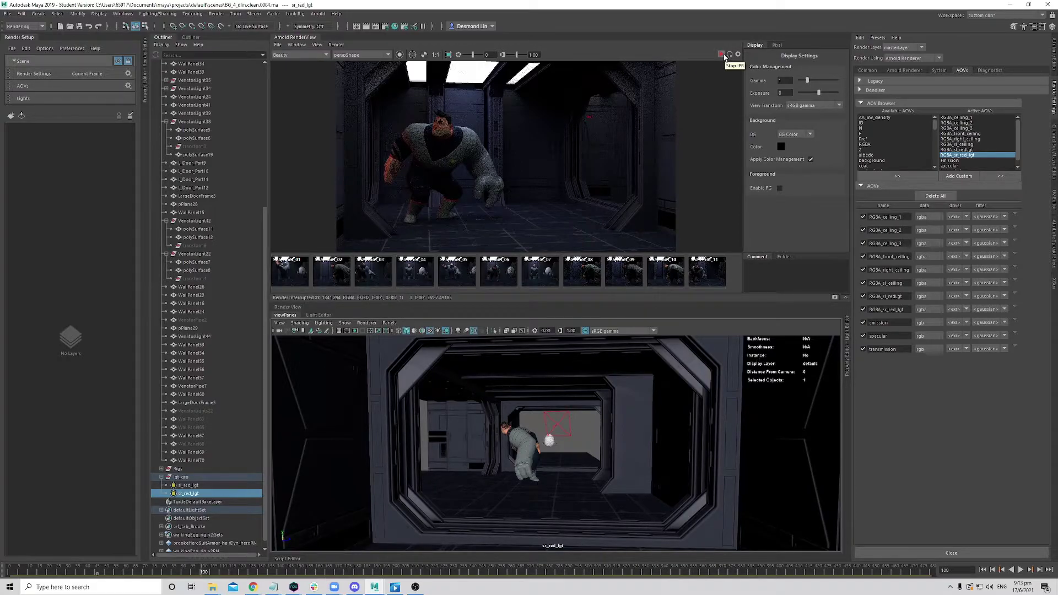
- Store a snapshot of the current render and render the scene again with sr_red_lgt in its new position
left_click(833, 298)
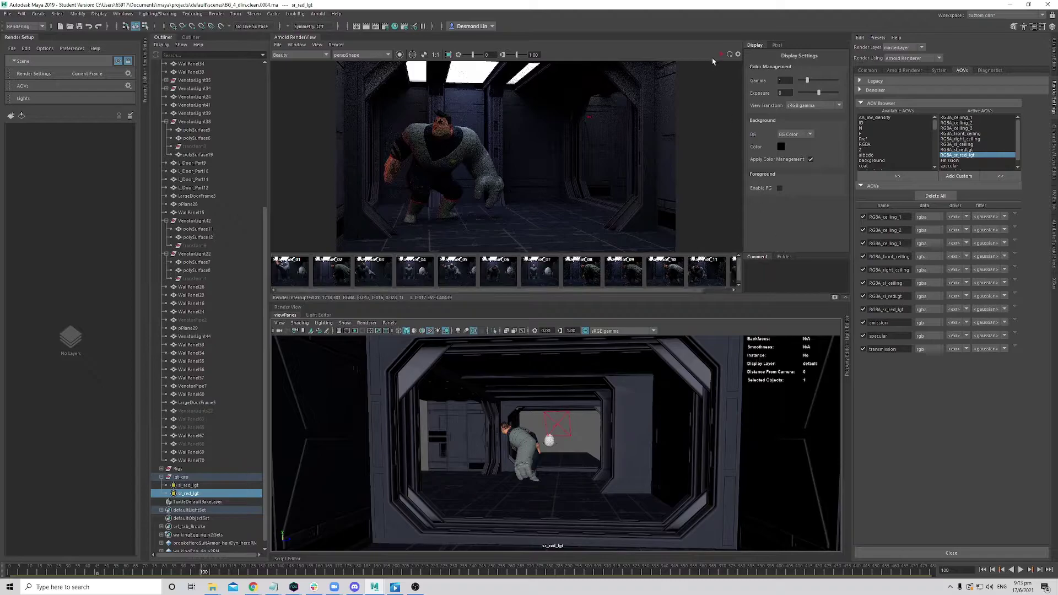
left_click(721, 55)
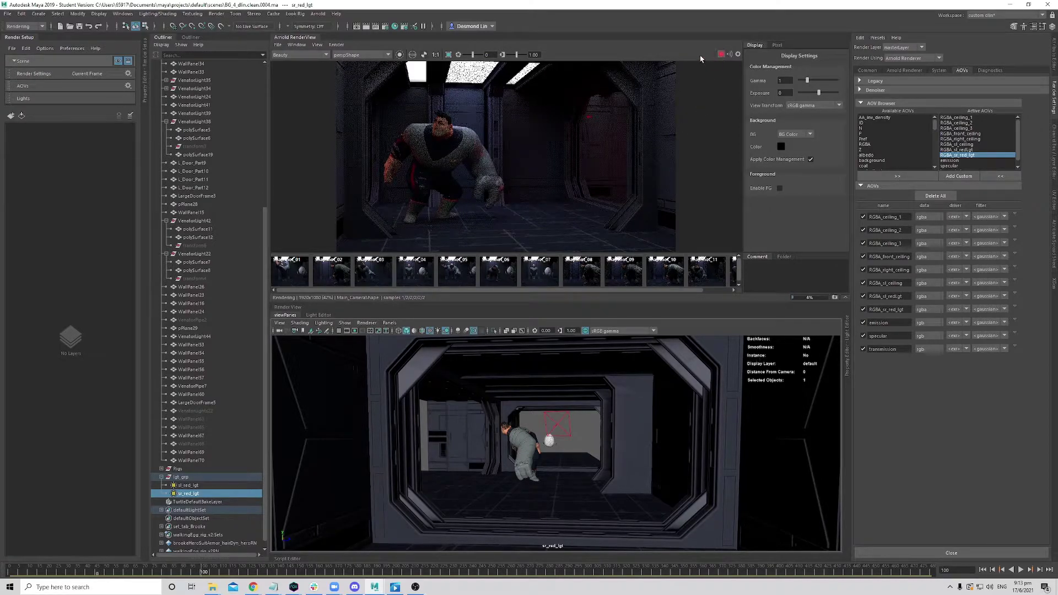
left_click(720, 54)
- Compare the RGBA_sr_red_lgt and RGBA_sl_redLgt passes with display exposure at 5, then reset the exposure and return to RGBA_sr_red_lgt
left_click(299, 55)
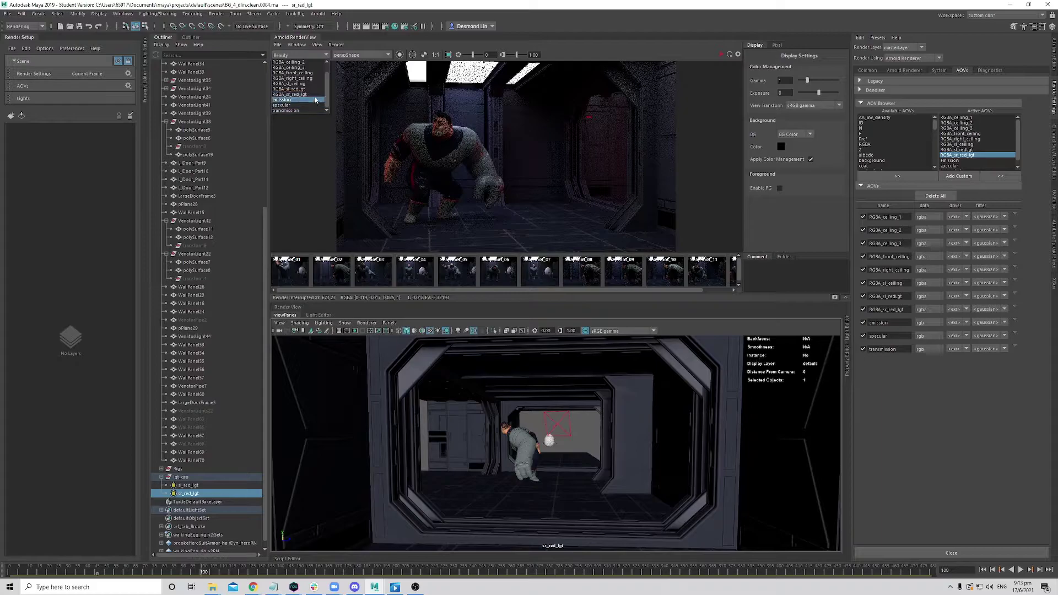
left_click(315, 94)
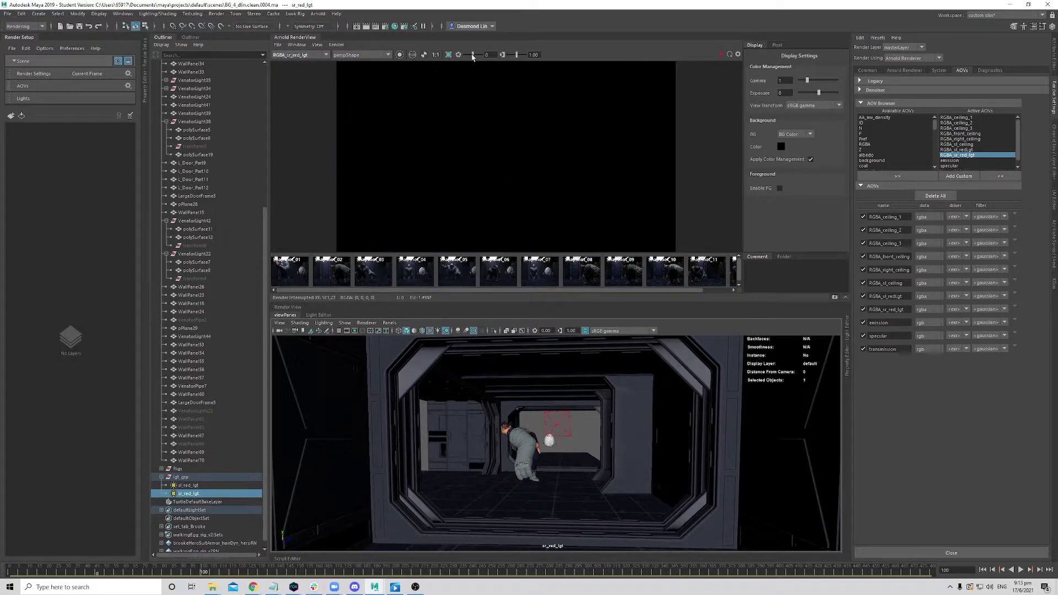
left_click_drag(472, 57, 509, 61)
left_click(307, 55)
left_click(303, 88)
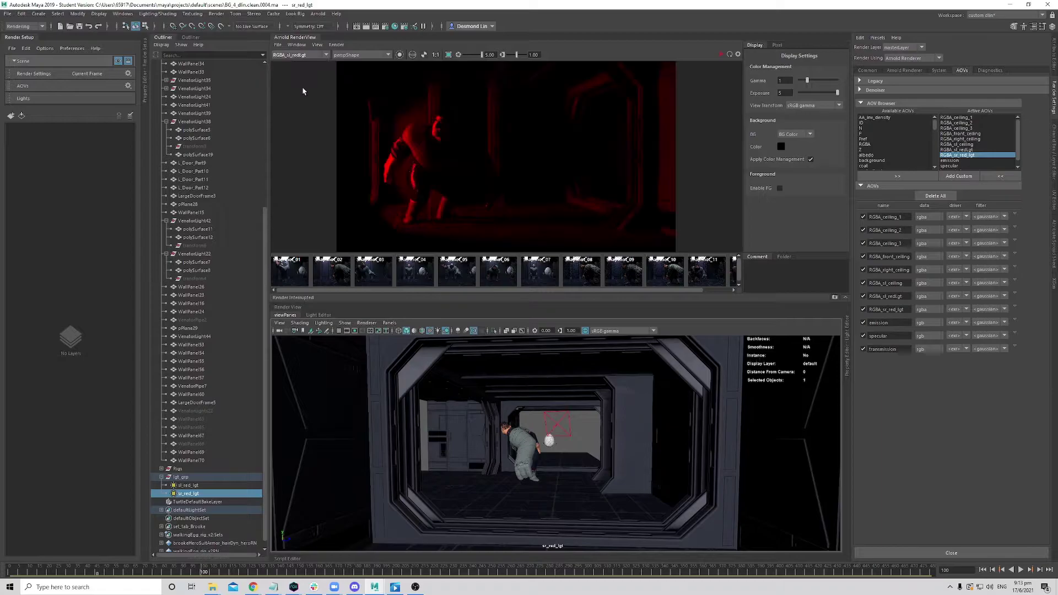
left_click(458, 55)
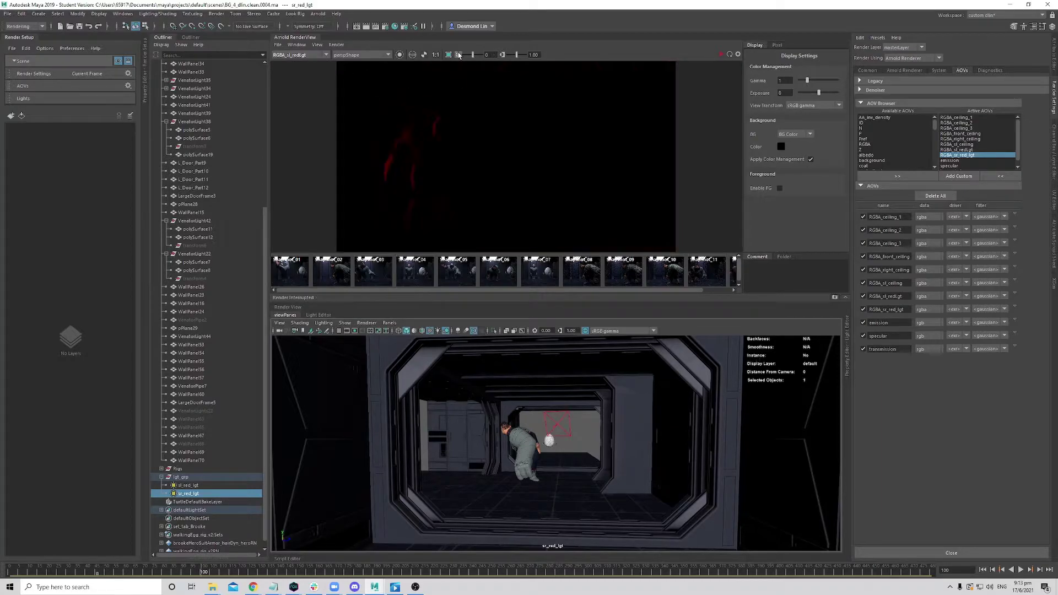
left_click(315, 55)
left_click(289, 94)
- Rename the RGBA_sr_red_lgt AOV as RGBA_sr_redLgt, copying the light group name from sr_red_lgt
left_click(892, 312)
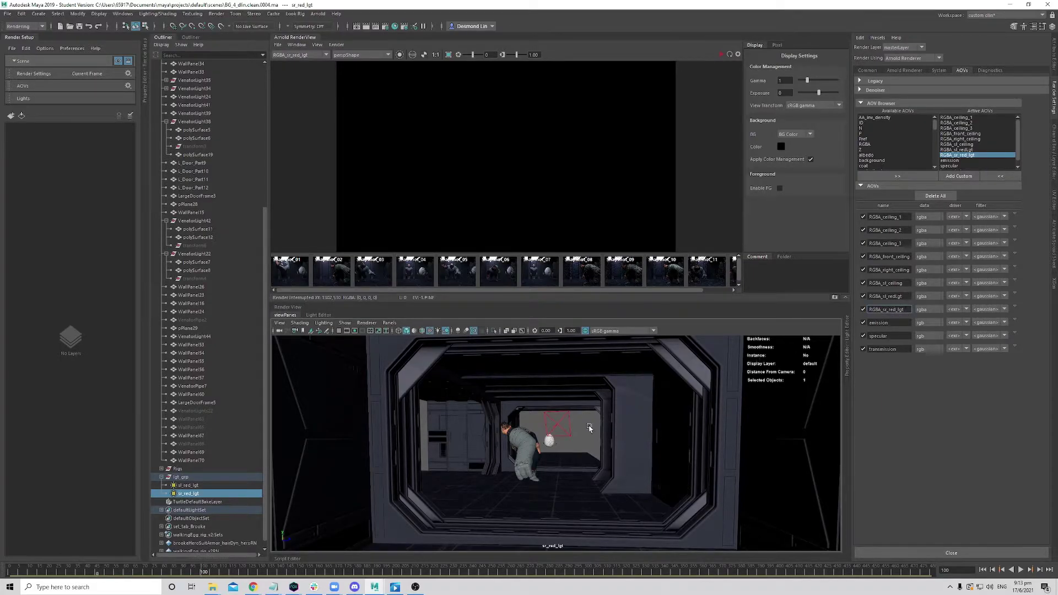
left_click(217, 494)
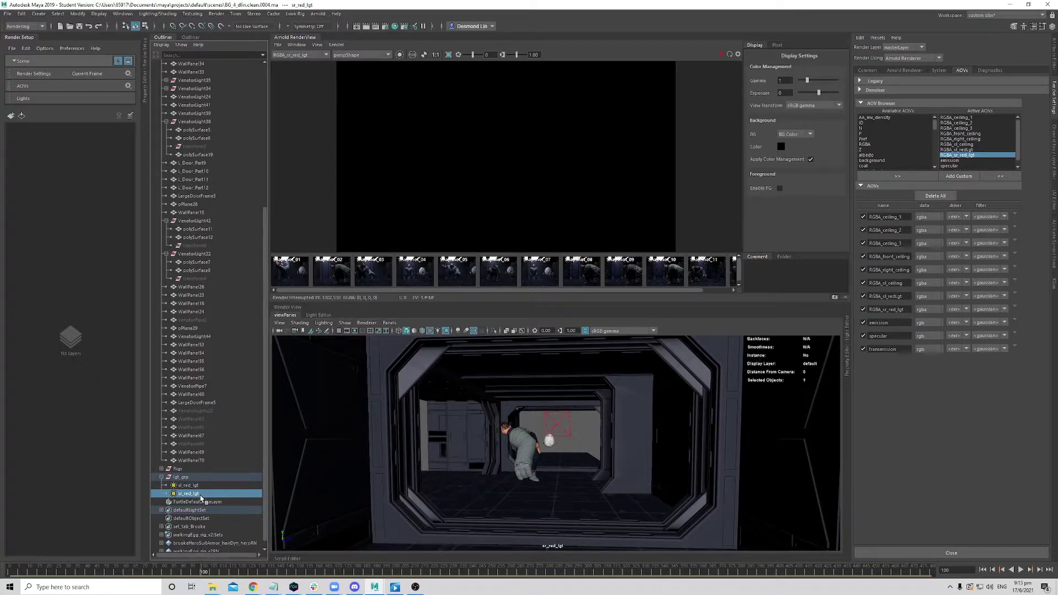
left_click(1054, 66)
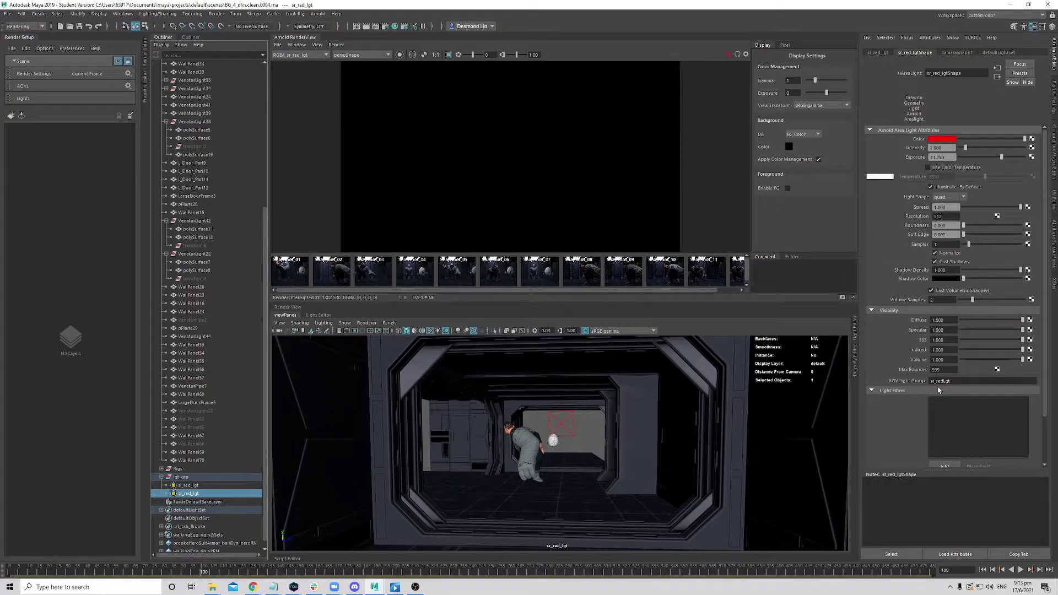
left_click_drag(953, 380, 894, 370)
key("ctrl+c")
left_click(1054, 99)
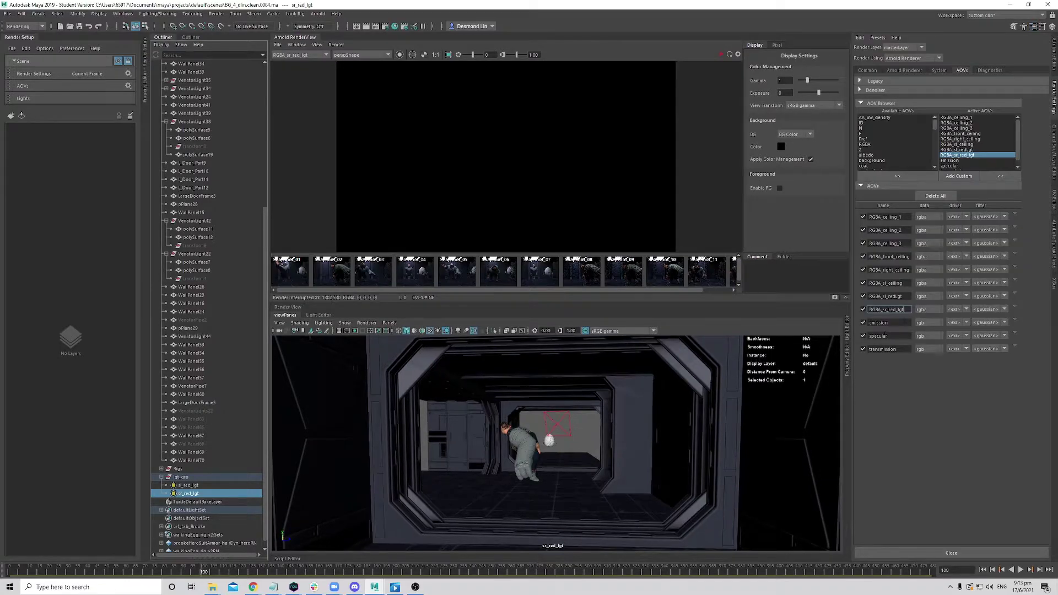
key("ctrl+a")
key("ctrl+v")
type("BA_")
key("Return")
- Re-render and raise the display exposure to 2.27 to examine the RGBA_sr_redLgt pass
left_click(729, 54)
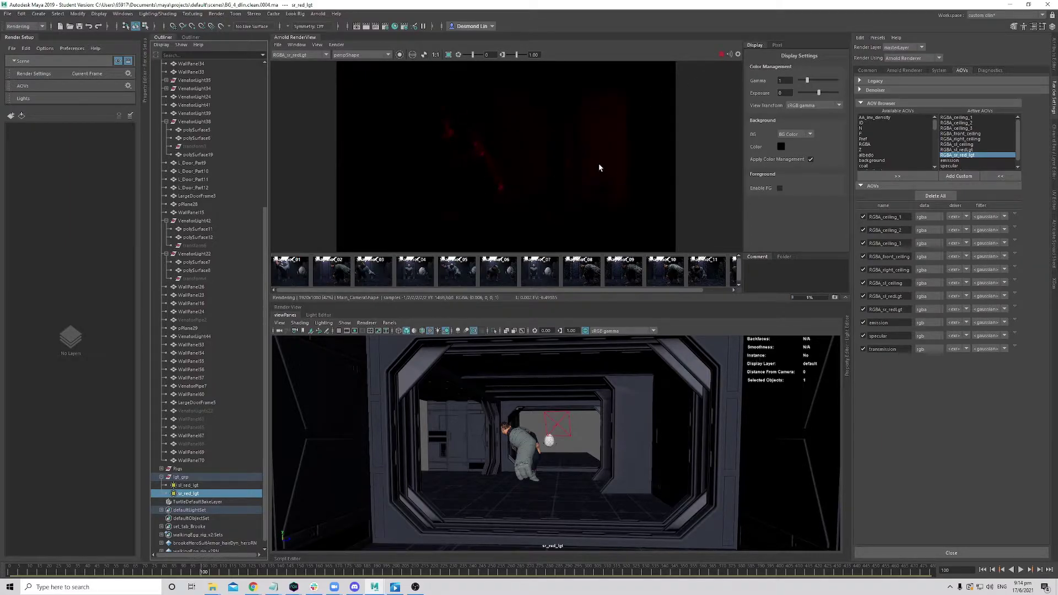
left_click_drag(473, 54, 474, 56)
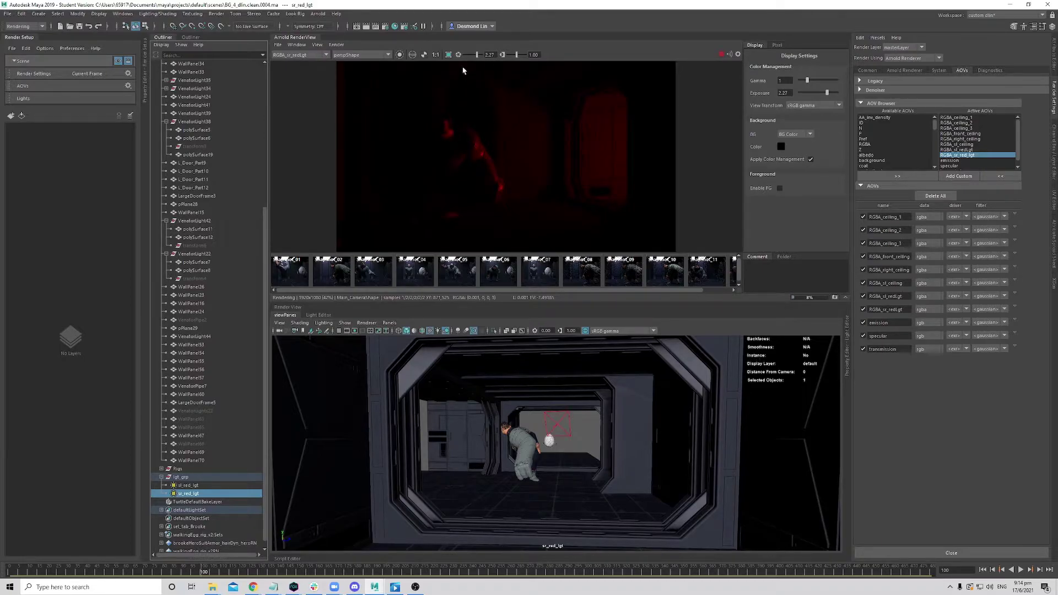
- Reset the render view's display exposure to 0 while keeping the RGBA_sr_redLgt pass displayed
left_click(472, 55)
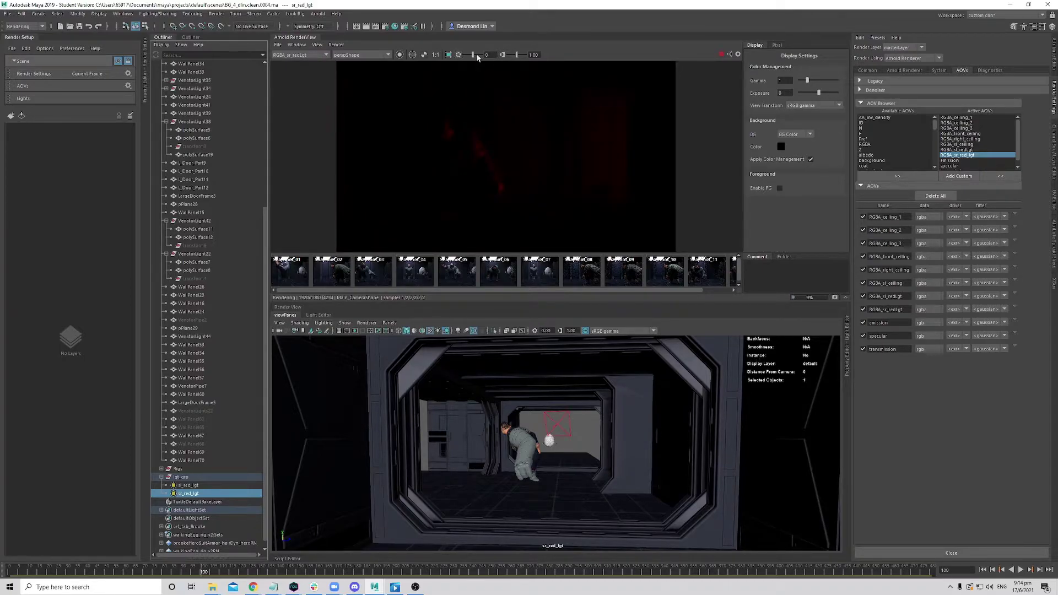
left_click(477, 56)
left_click(459, 55)
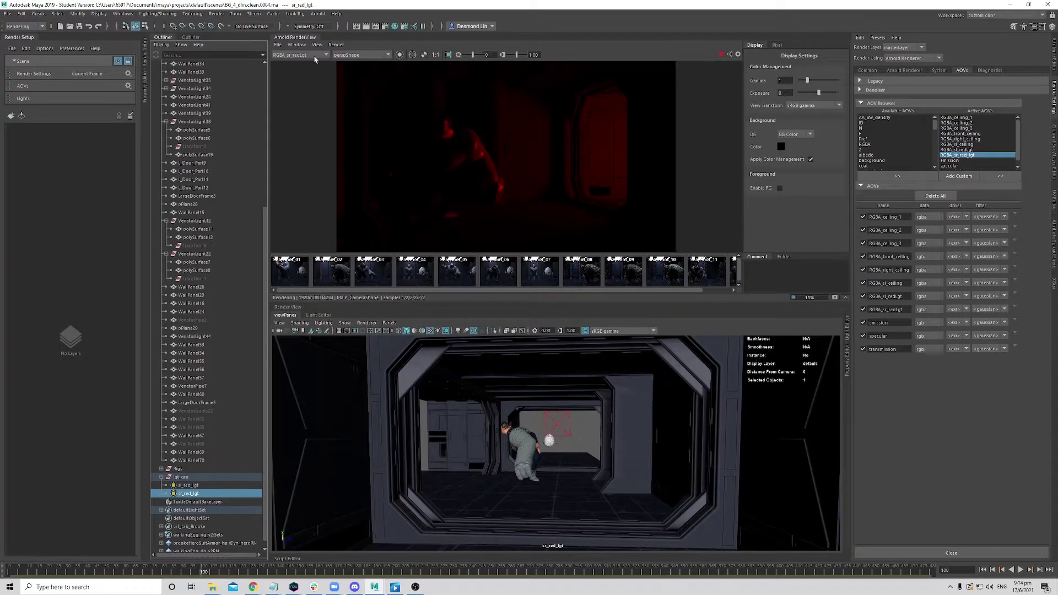
left_click(314, 56)
left_click(534, 160)
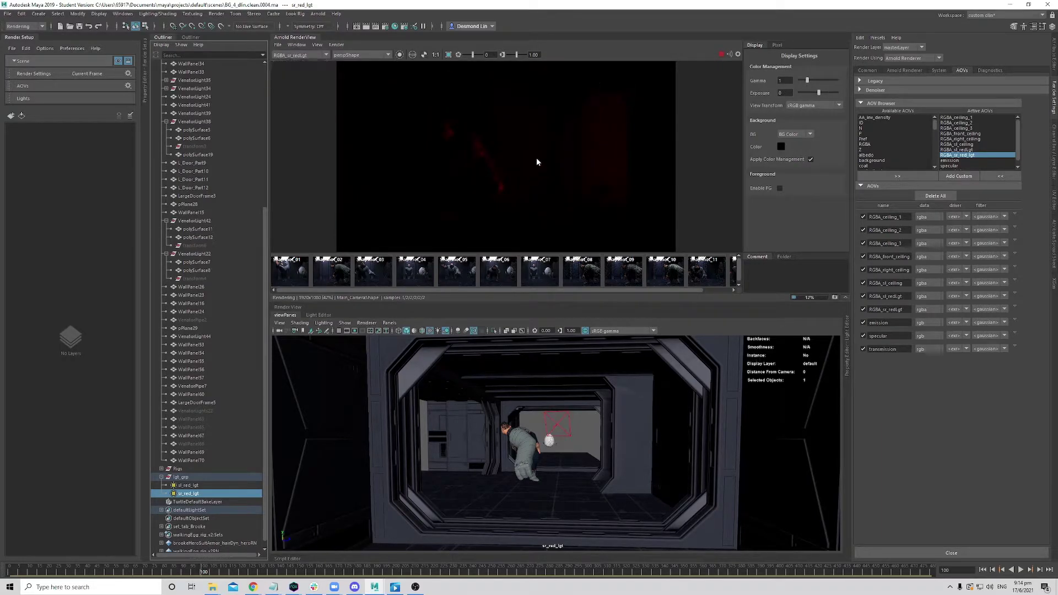
- Set the sr_red_lgt area light's exposure to 13.25 and restart the interactive render
middle_click_drag(191, 495, 571, 361)
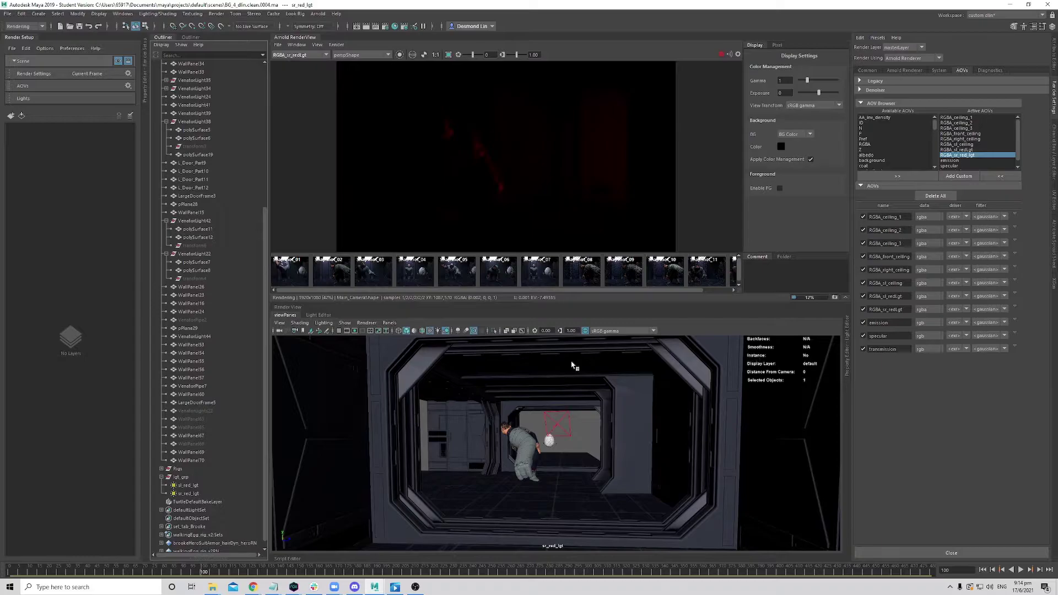
left_click(1054, 53)
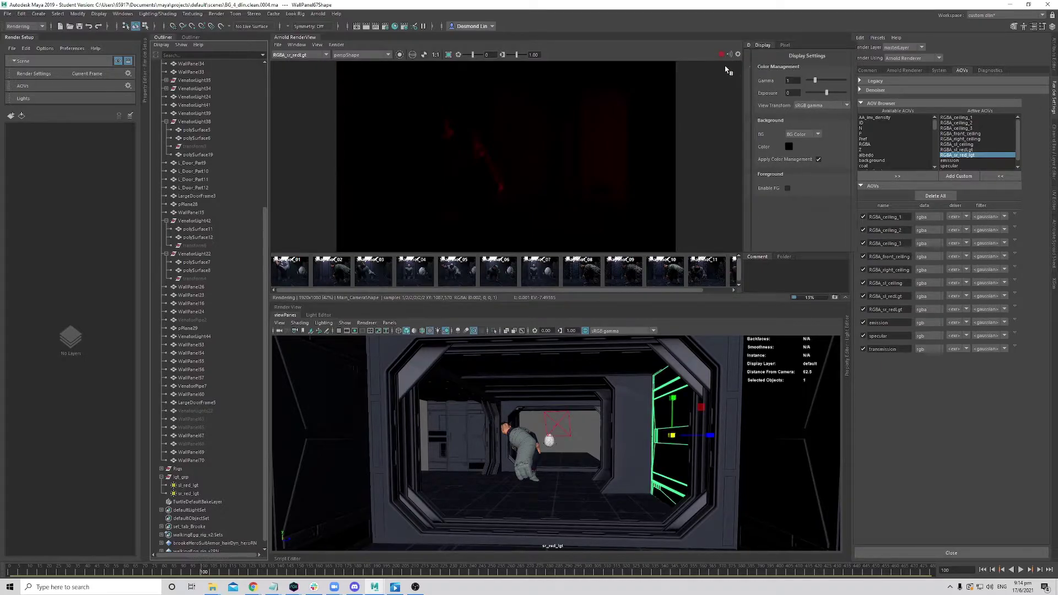
key("ctrl+a")
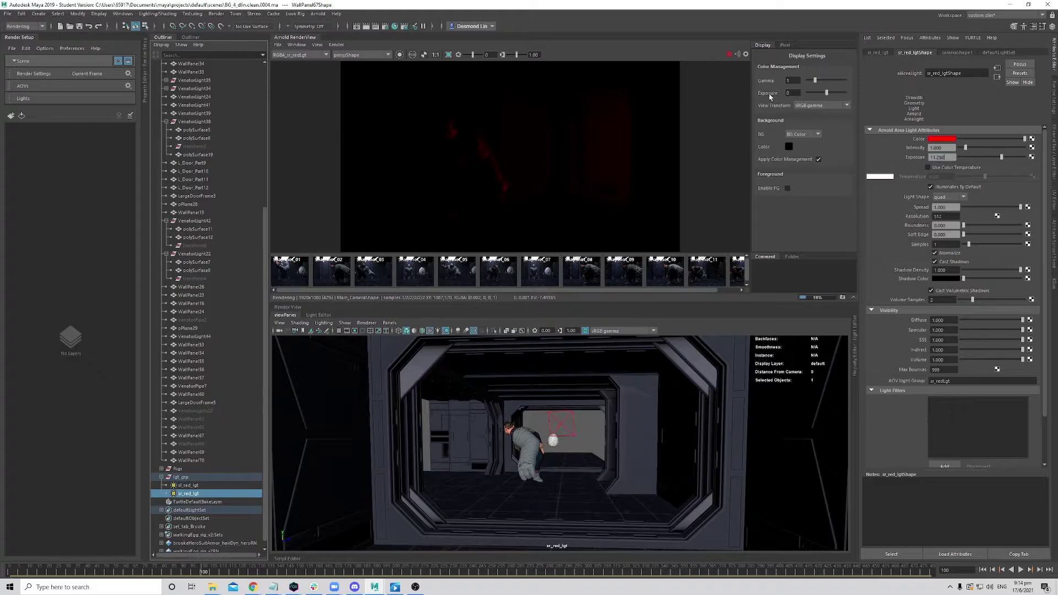
left_click(729, 55)
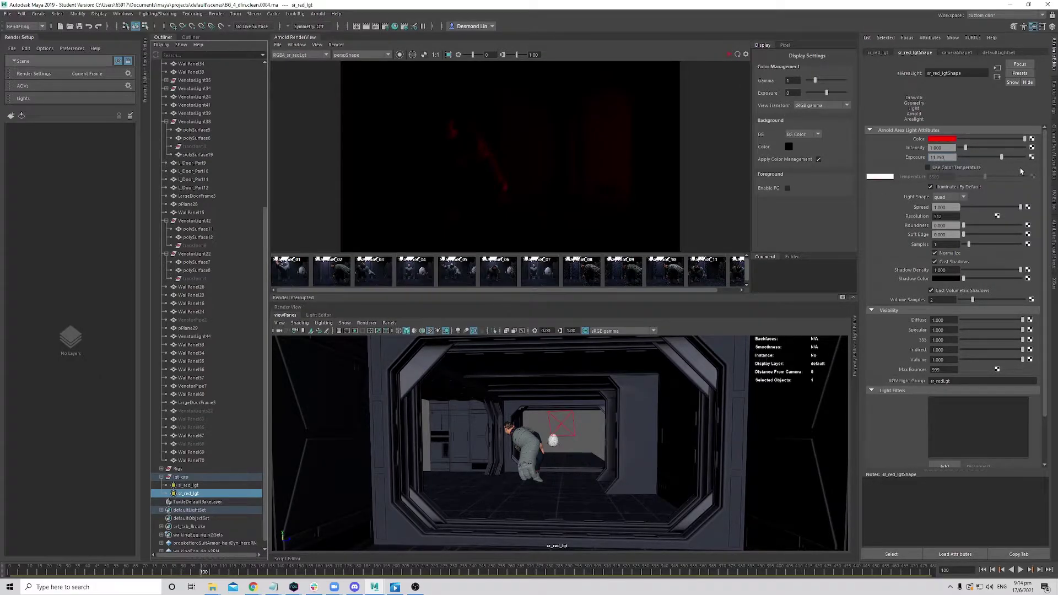
key("Return")
left_click(728, 56)
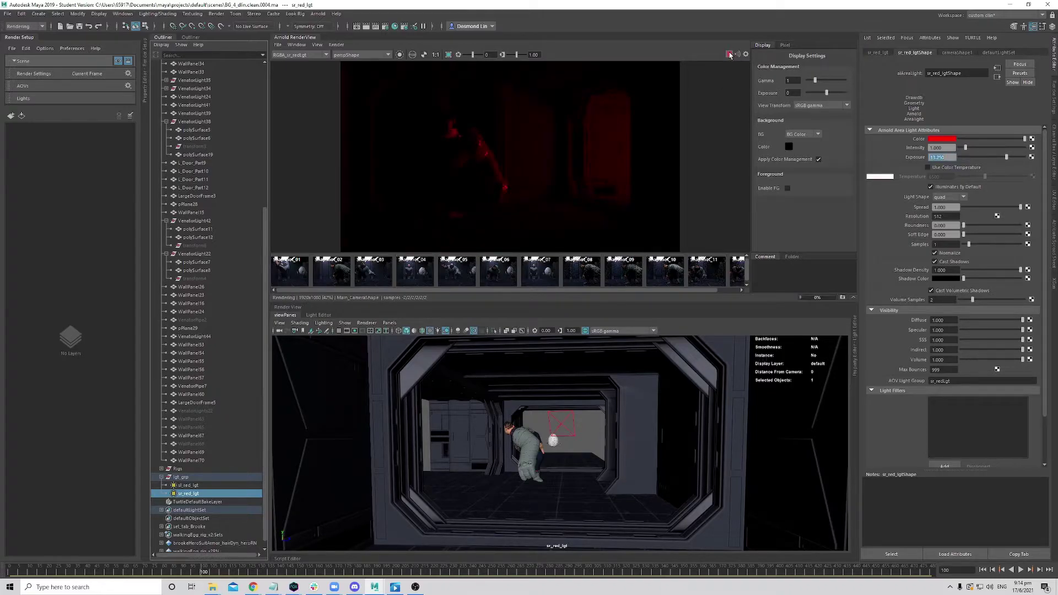
- Display the Beauty pass, examine the red light on the character and corridor, and consult the refimagines folder in File Explorer
left_click(296, 55)
scroll(302, 71, "up", 1)
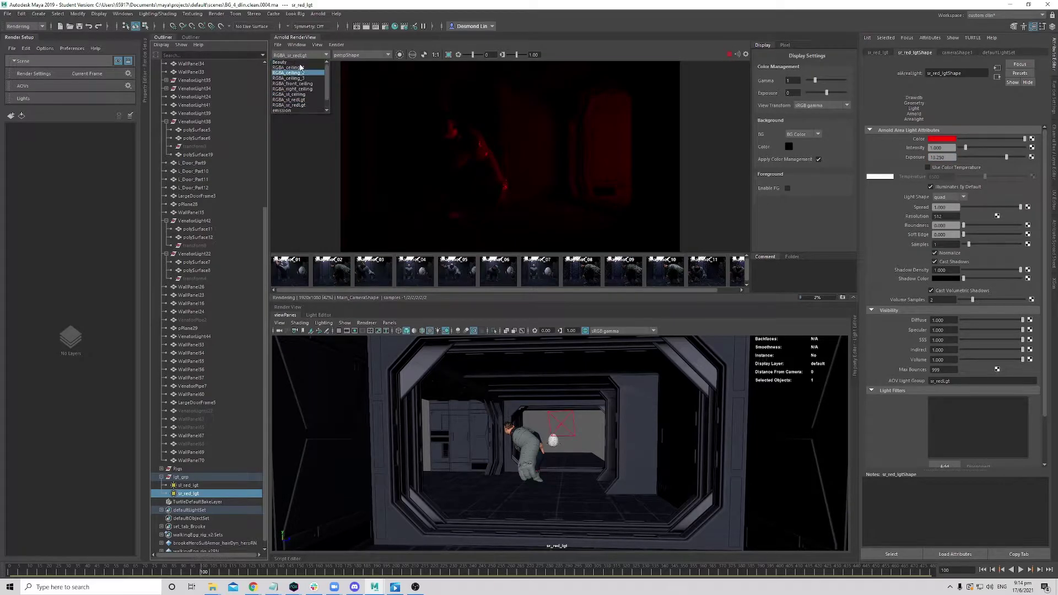
left_click(296, 62)
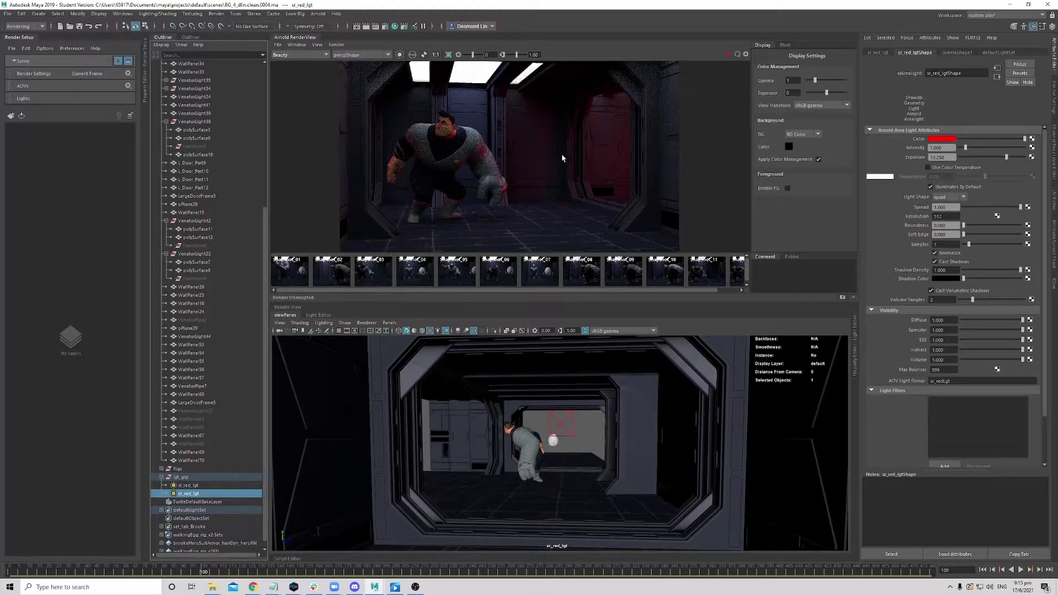
scroll(573, 182, "down", 2)
scroll(585, 182, "up", 2)
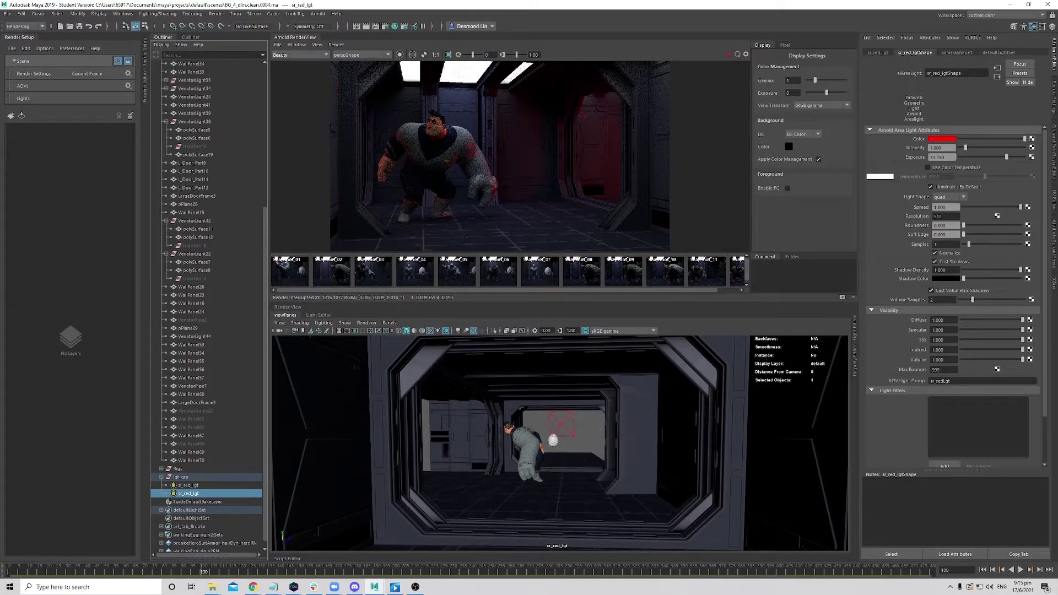
middle_click_drag(505, 127, 520, 128)
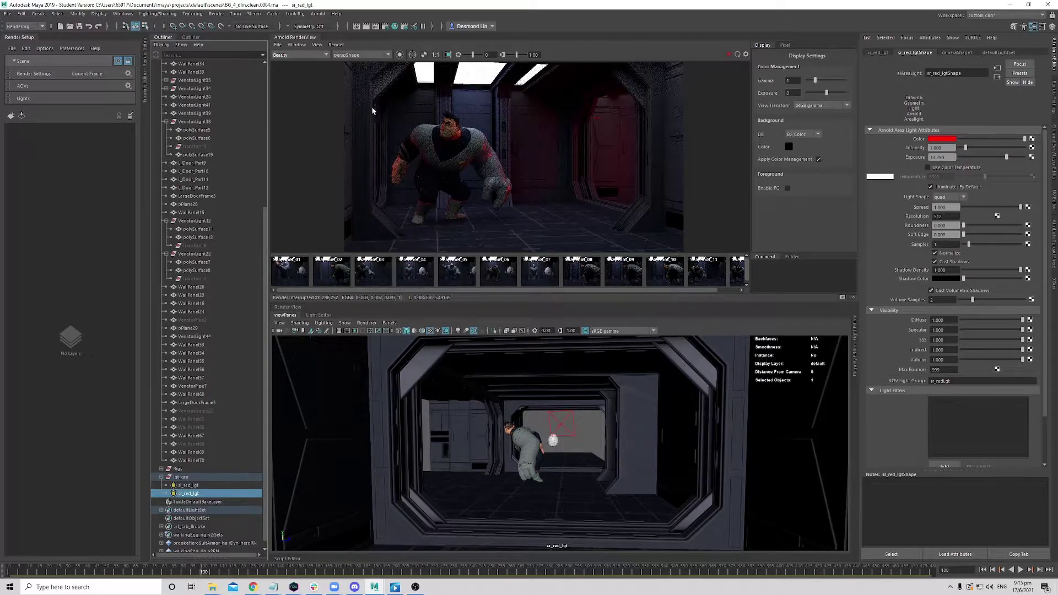
key("alt+Tab")
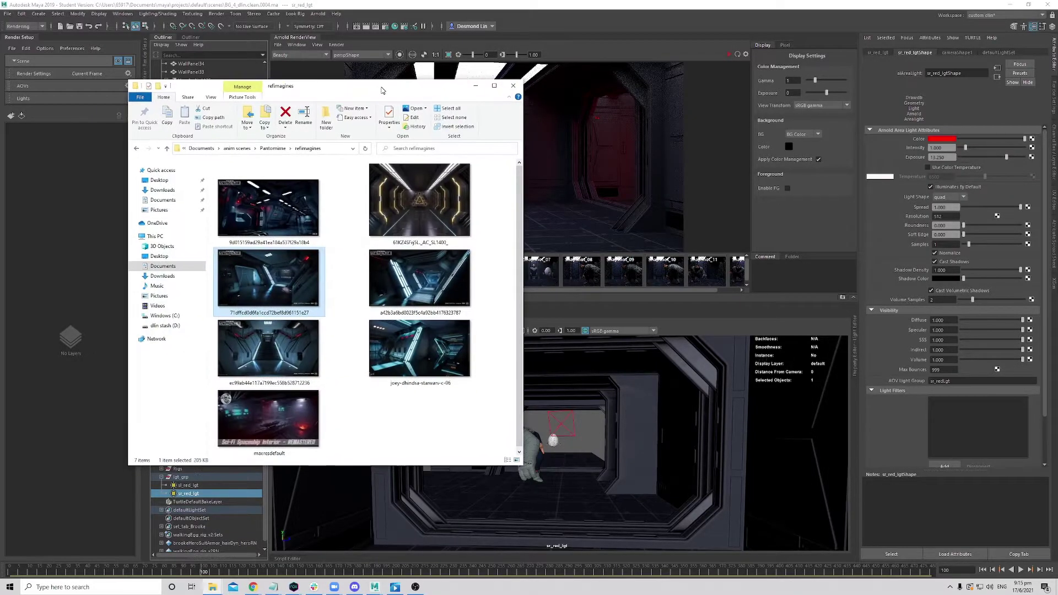
left_click_drag(362, 92, 0, 132)
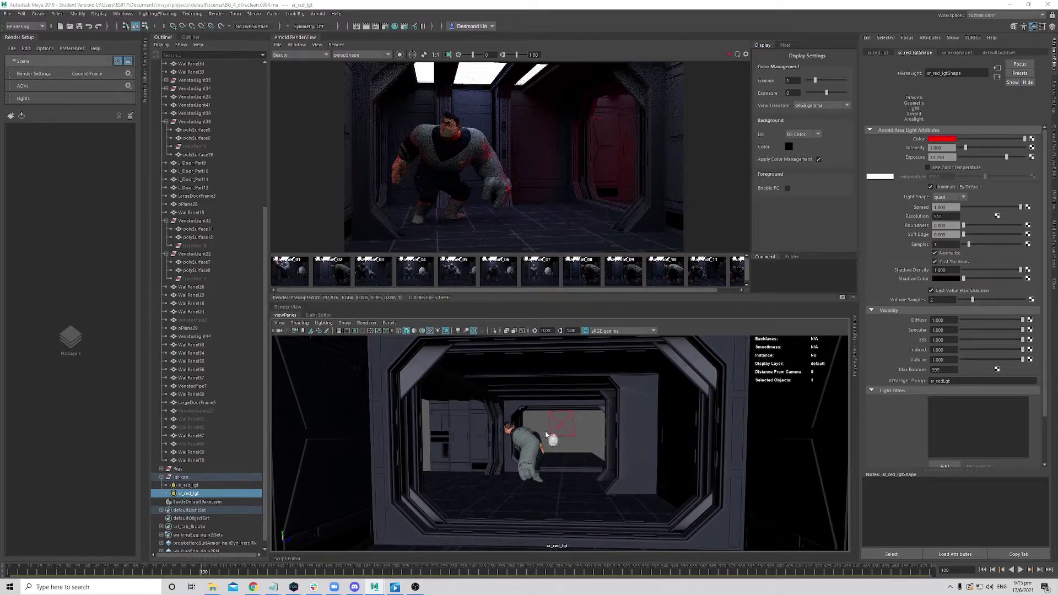
- In the perspective view, find the ceiling light panel above the character and select its mesh light polySurface2 under VenatorLight34
right_click_drag(546, 434, 547, 415)
left_click_drag(548, 414, 479, 424, "alt")
right_click_drag(545, 425, 628, 425, "alt")
middle_click_drag(510, 388, 570, 463, "alt")
left_click_drag(570, 464, 548, 477, "alt")
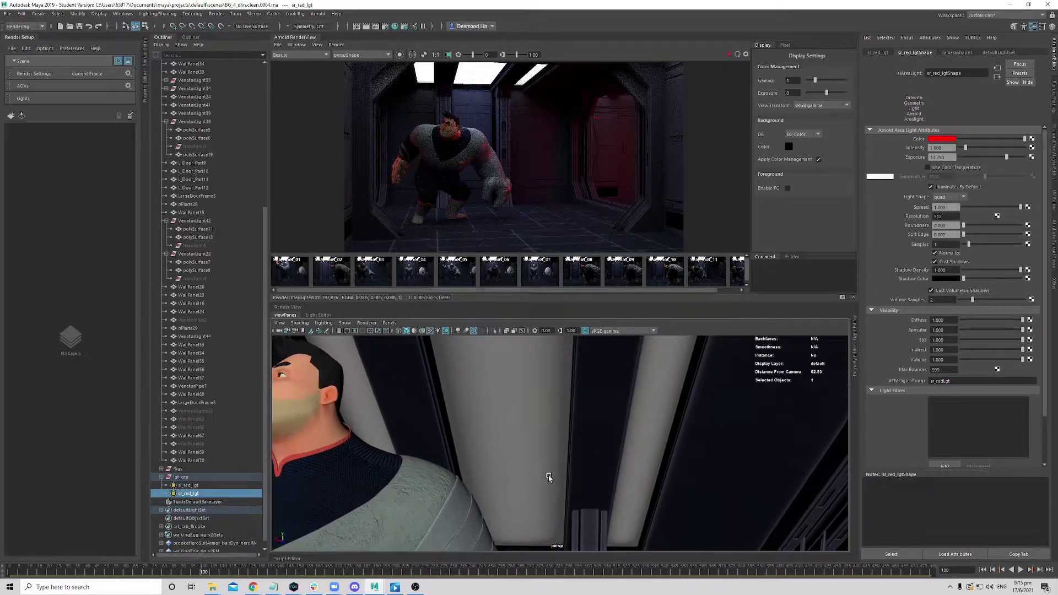
left_click(523, 412)
left_click(651, 418)
left_click(519, 407)
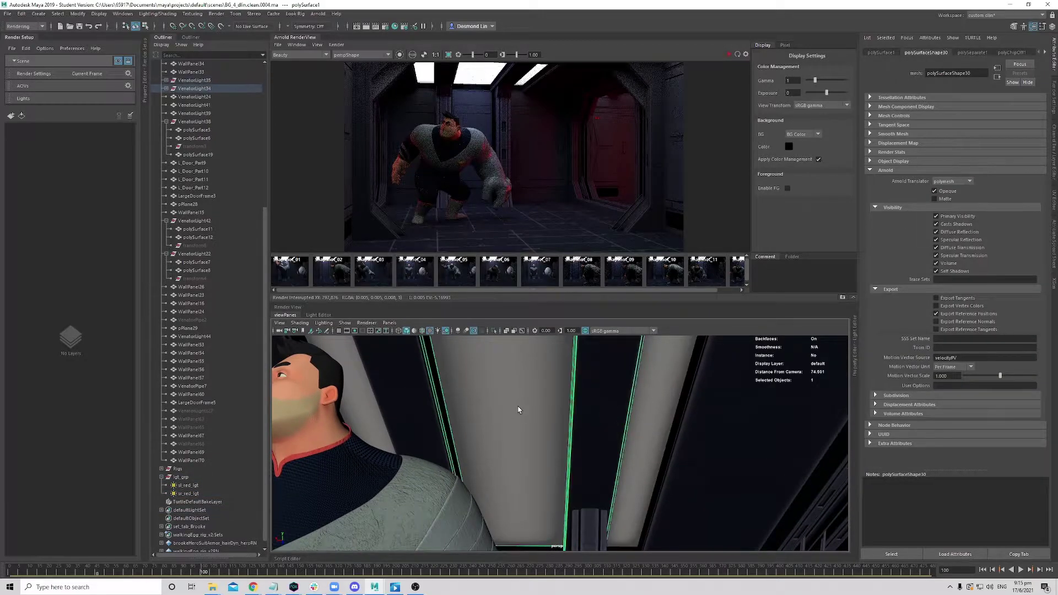
scroll(195, 188, "up", 2)
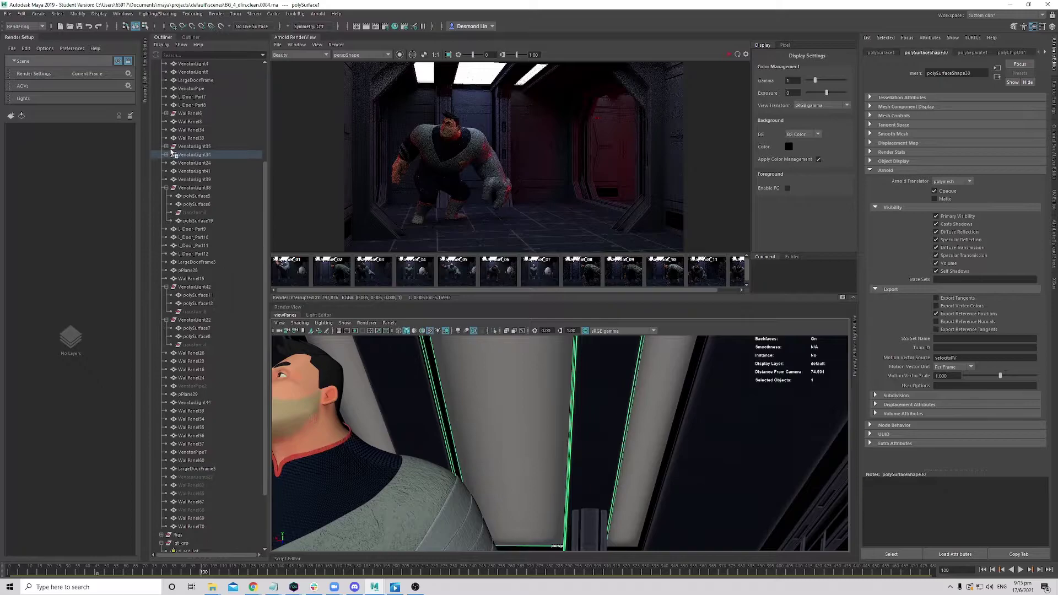
left_click(167, 154)
left_click(212, 170)
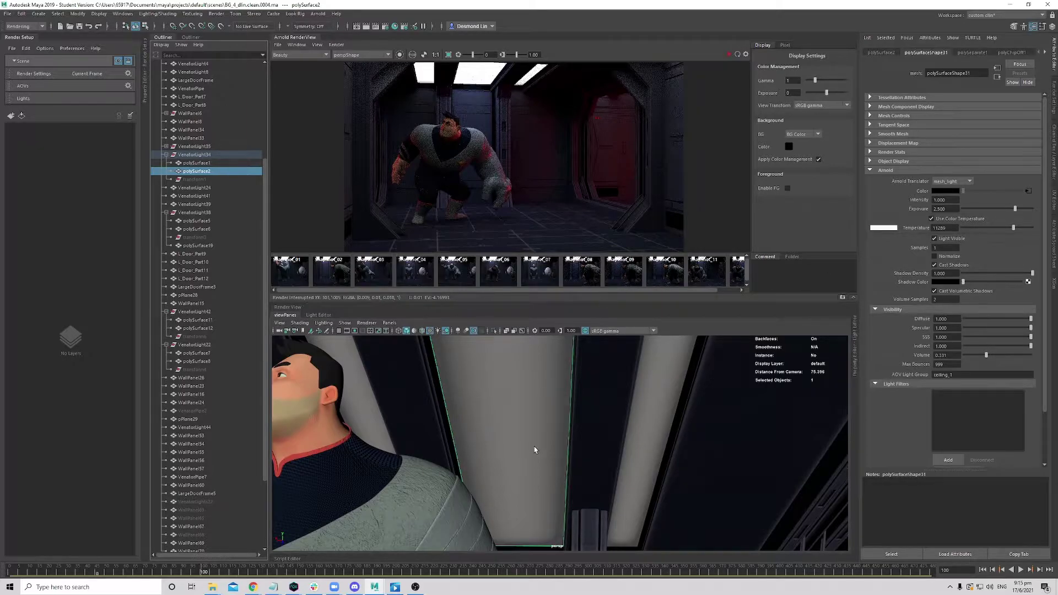
- Turn off the colour temperature on the ceiling mesh light and break the connection on its colour attribute
left_click(961, 219)
right_click(919, 193)
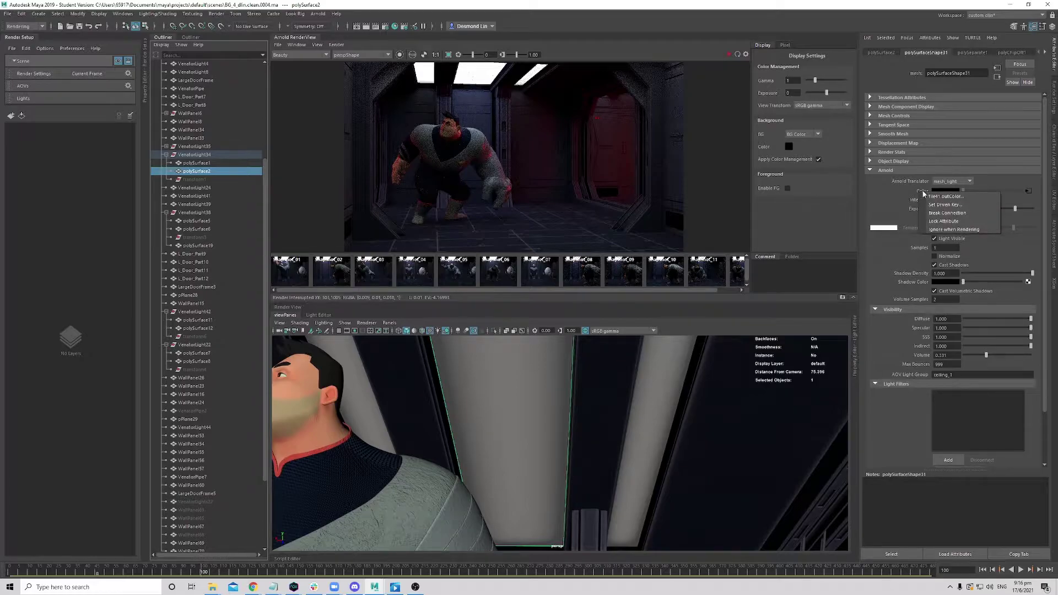
left_click(943, 213)
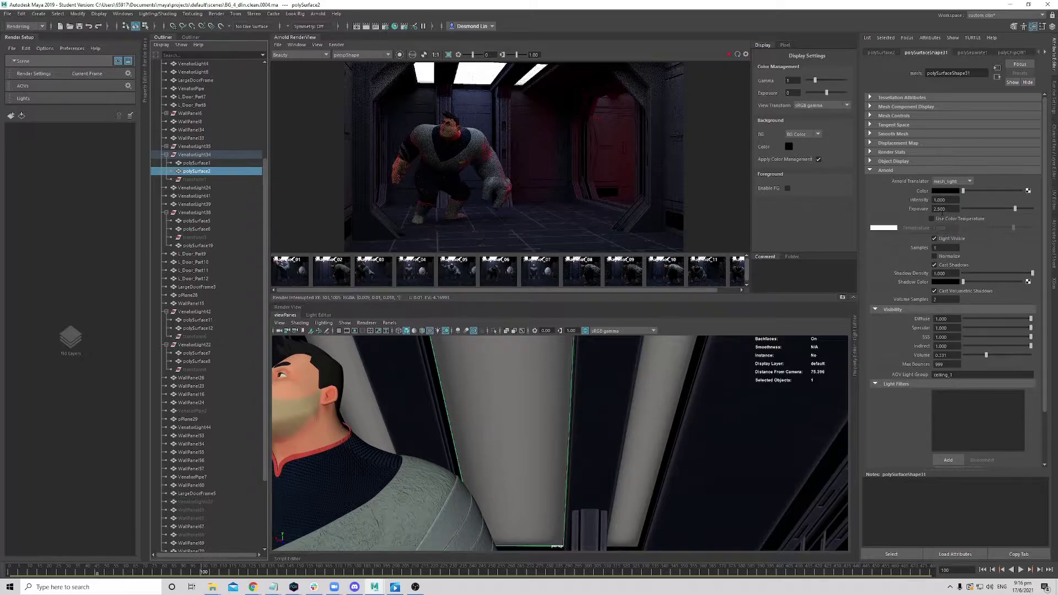
- Set the ceiling mesh light's colour to light cyan, checking it against the corridor reference images
left_click_drag(964, 191, 1023, 192)
left_click(940, 193)
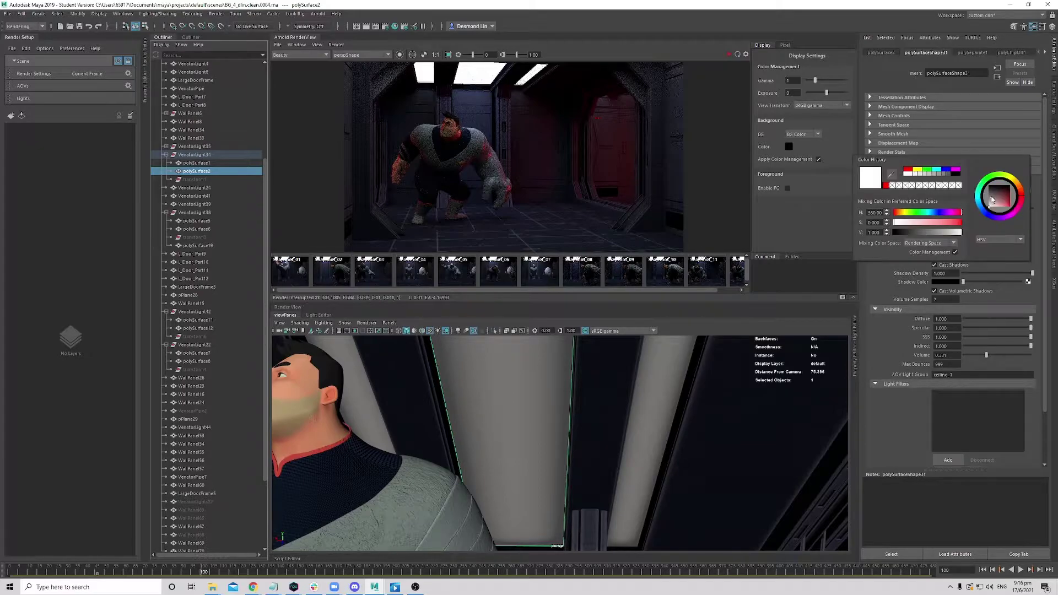
left_click(927, 213)
left_click_drag(925, 214, 945, 224)
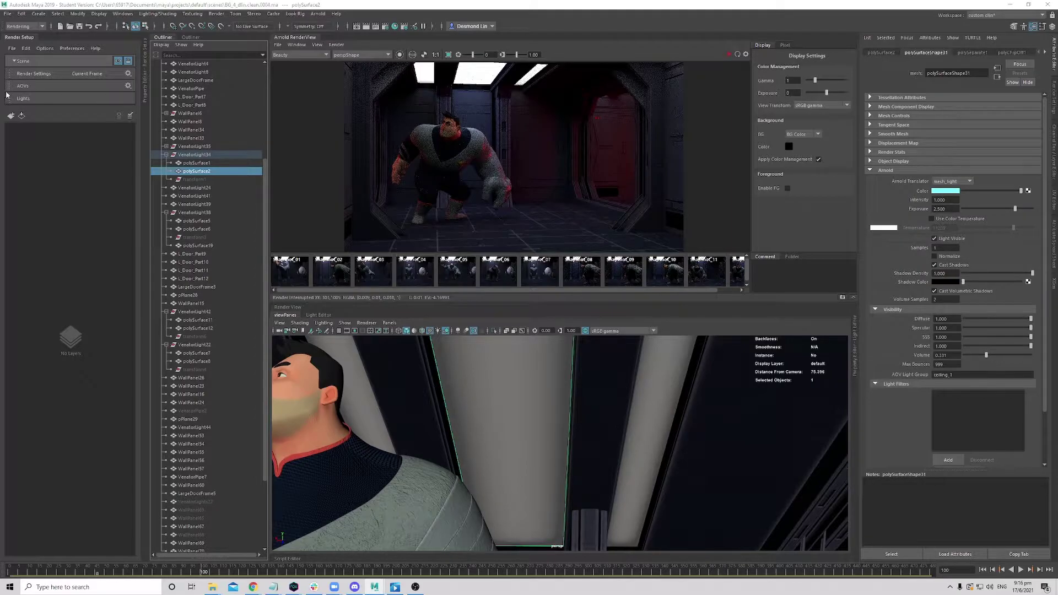
left_click_drag(0, 113, 635, 145)
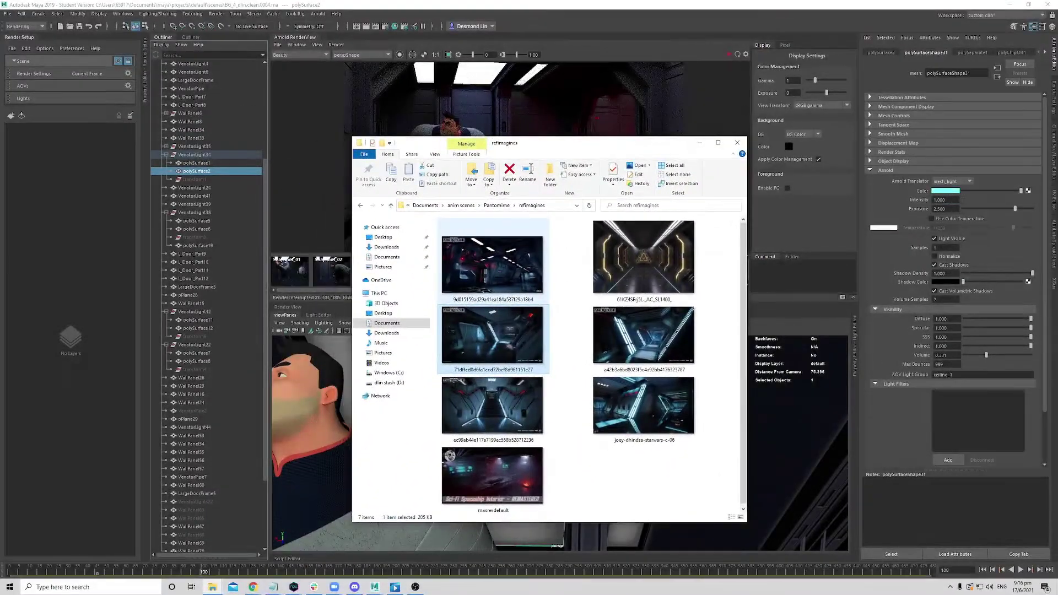
left_click(943, 193)
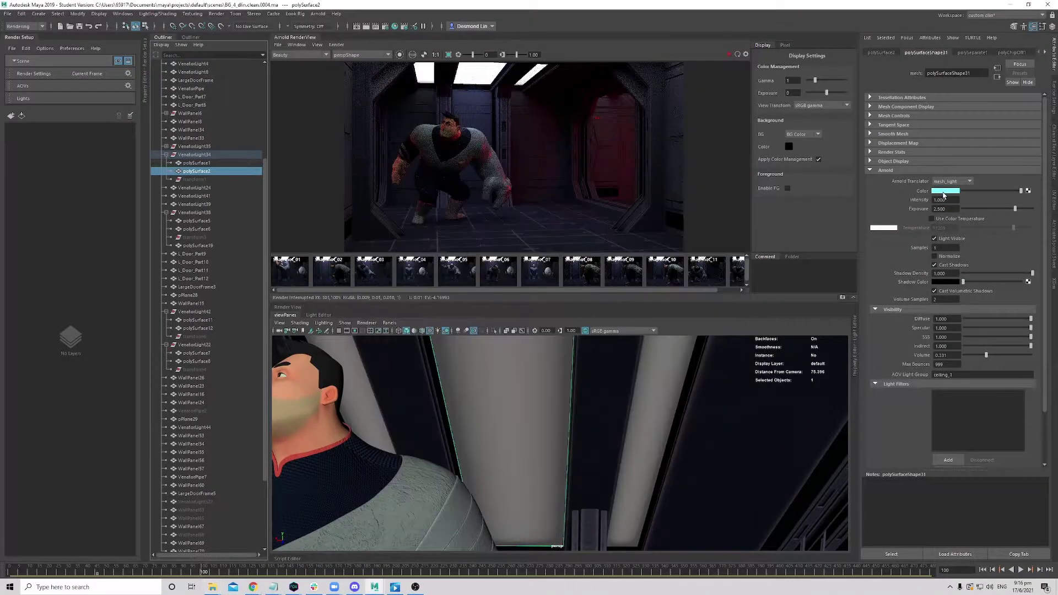
left_click_drag(981, 202, 981, 205)
- Look through Main_Camera, go to frame 464 to match the first stored snapshot, and render the scene there
left_click(287, 275)
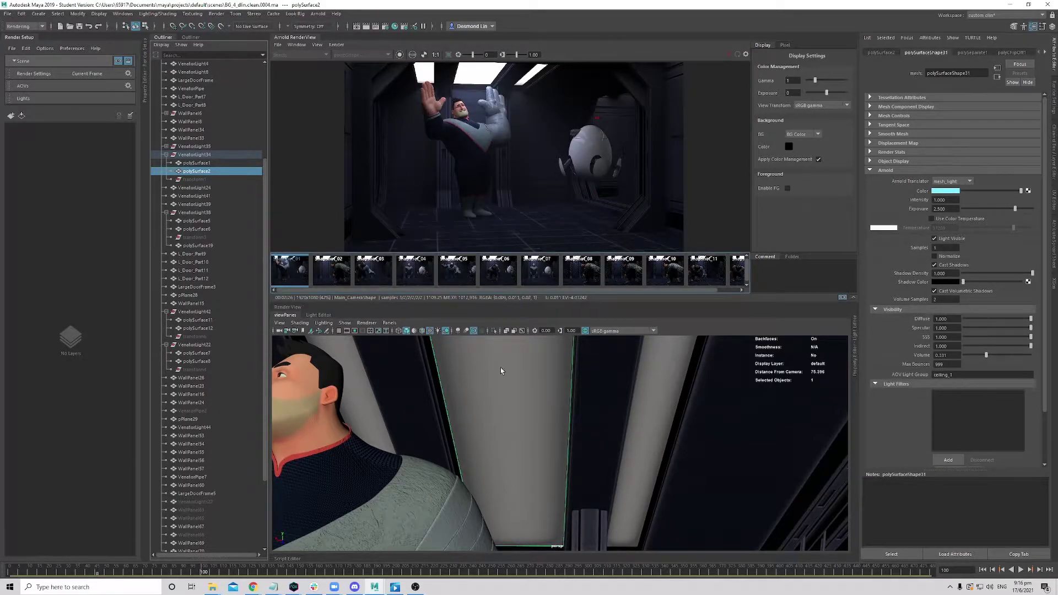
left_click(390, 324)
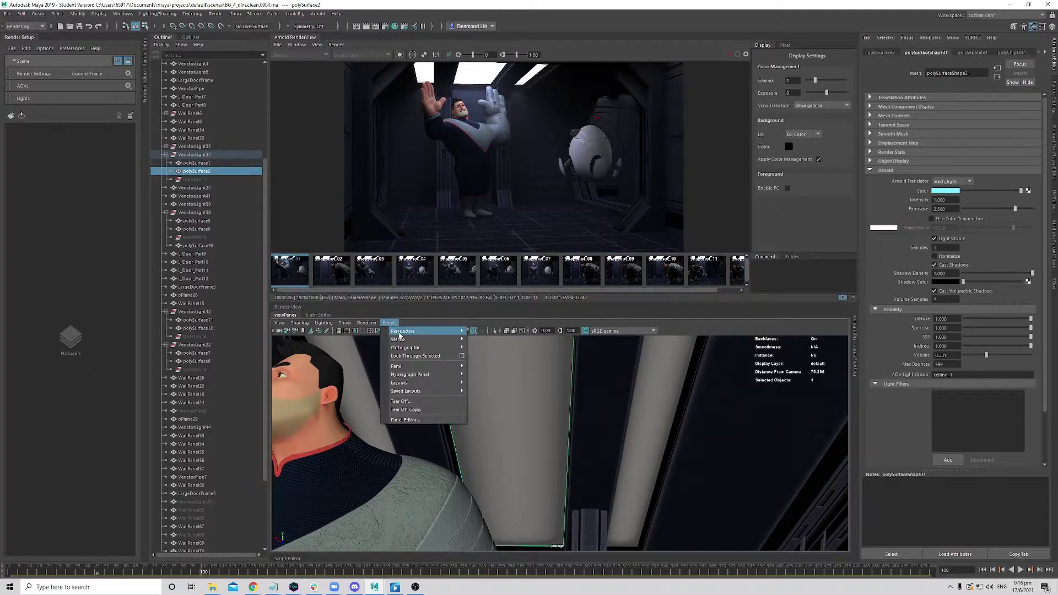
mouse_move(399, 335)
left_click(484, 332)
left_click_drag(831, 573, 902, 574)
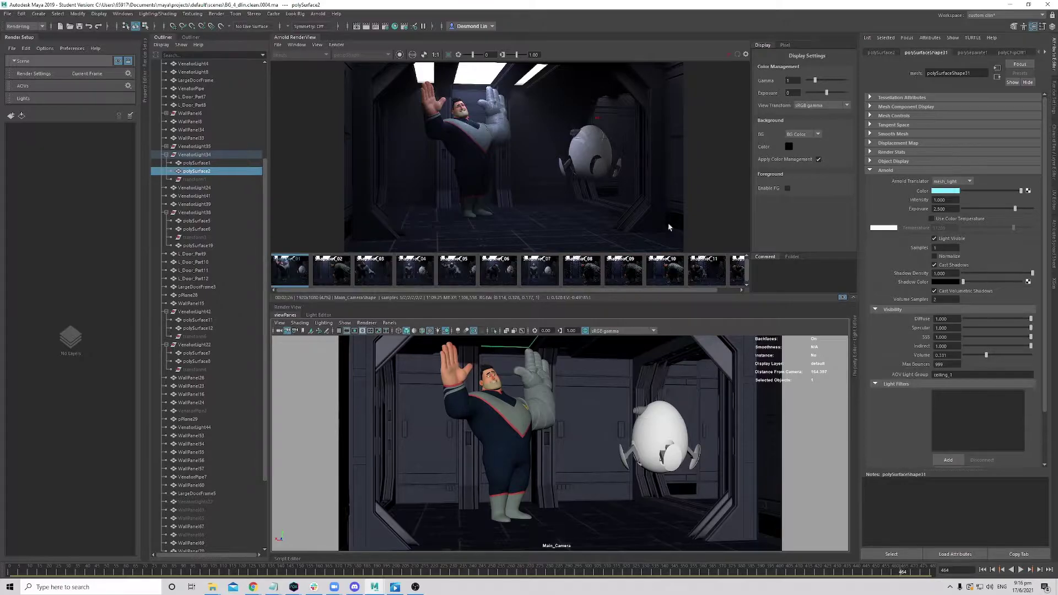
left_click_drag(717, 291, 733, 290)
left_click(279, 263)
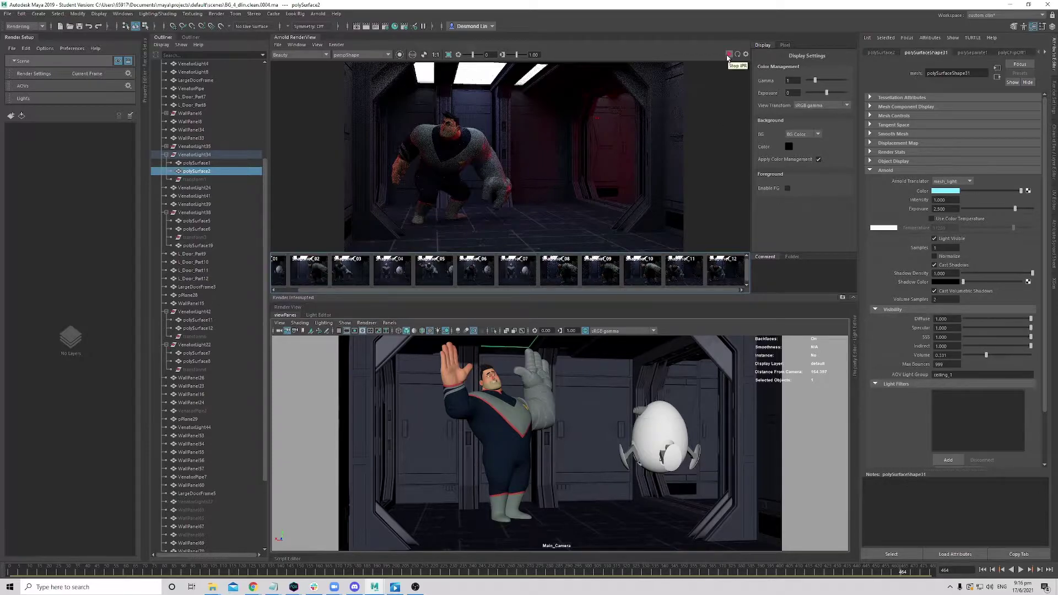
left_click(727, 55)
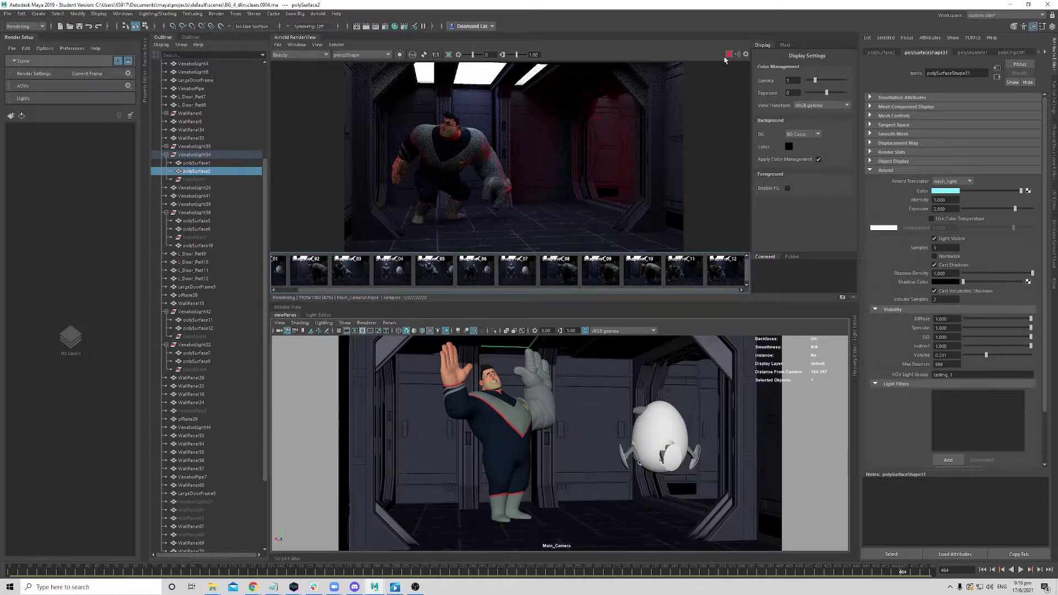
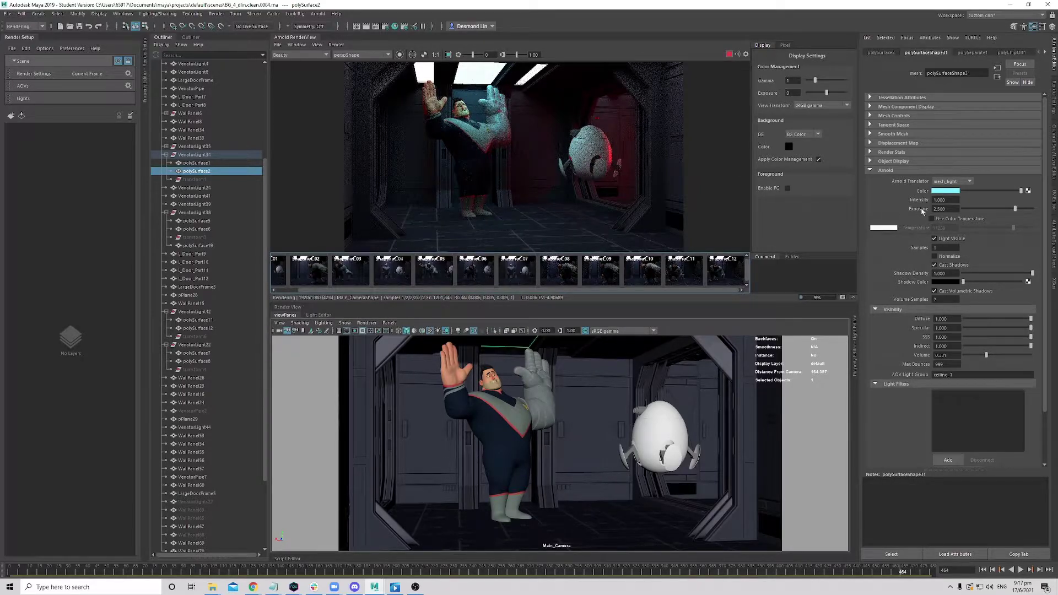
key("Escape")
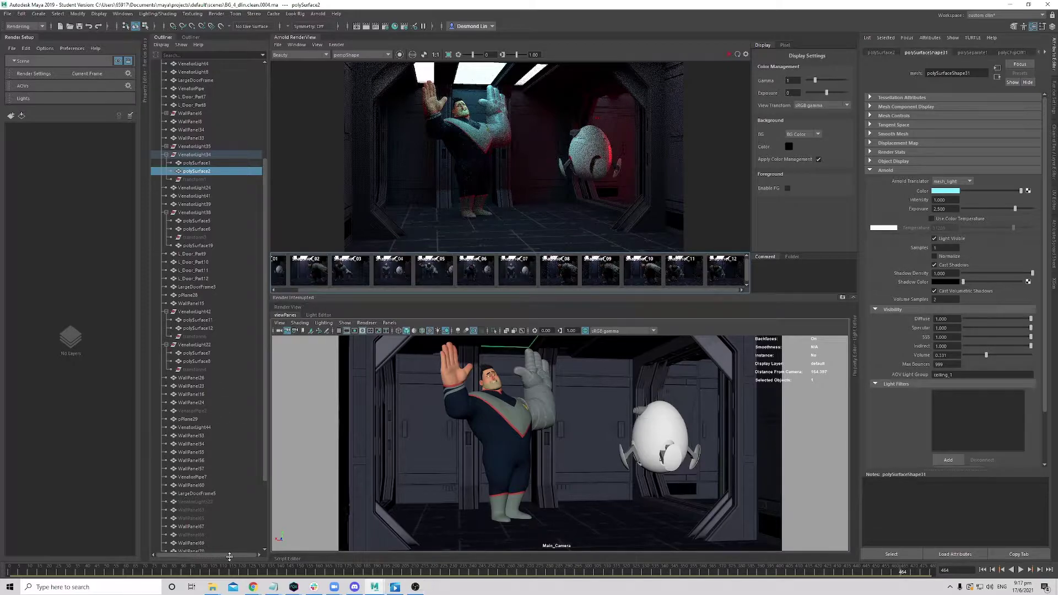
- Check the reference images again, lower the saturation of the ceiling mesh light's cyan colour, and re-render
mouse_move(212, 587)
left_click(226, 542)
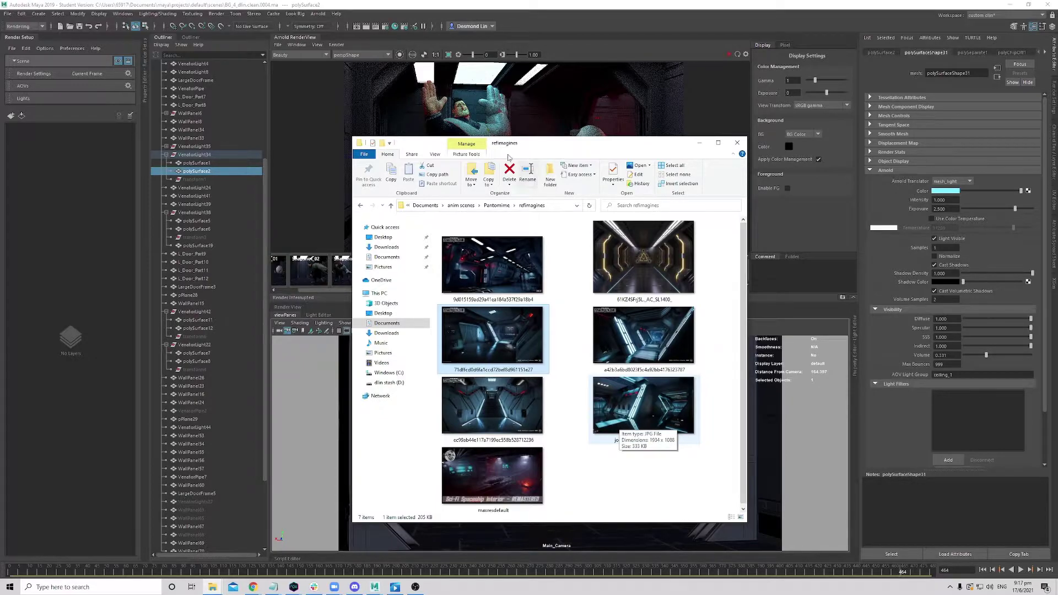
left_click(699, 143)
left_click(941, 192)
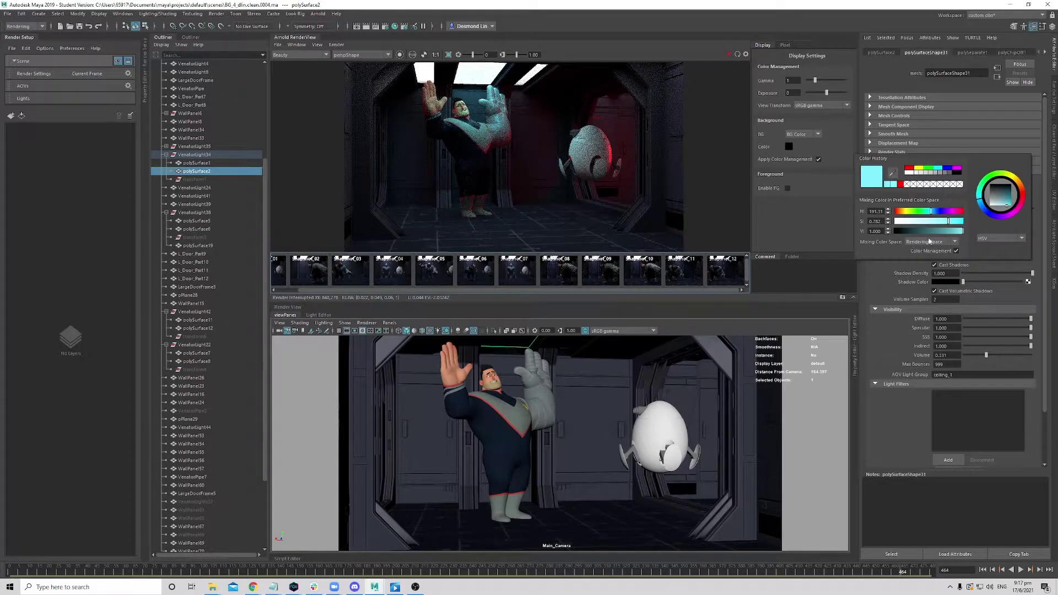
left_click_drag(947, 222, 937, 222)
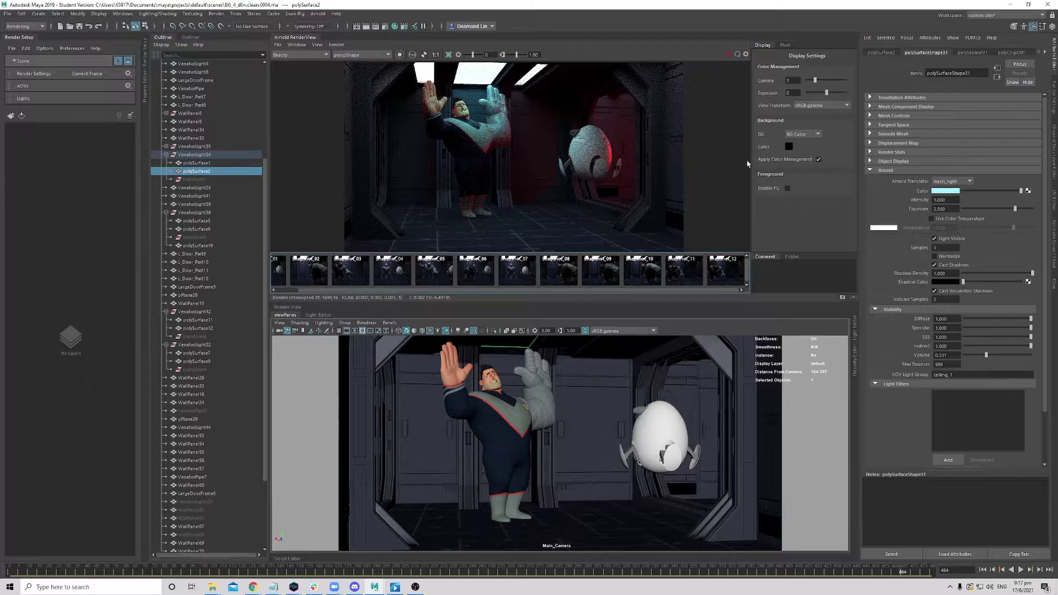
left_click(729, 54)
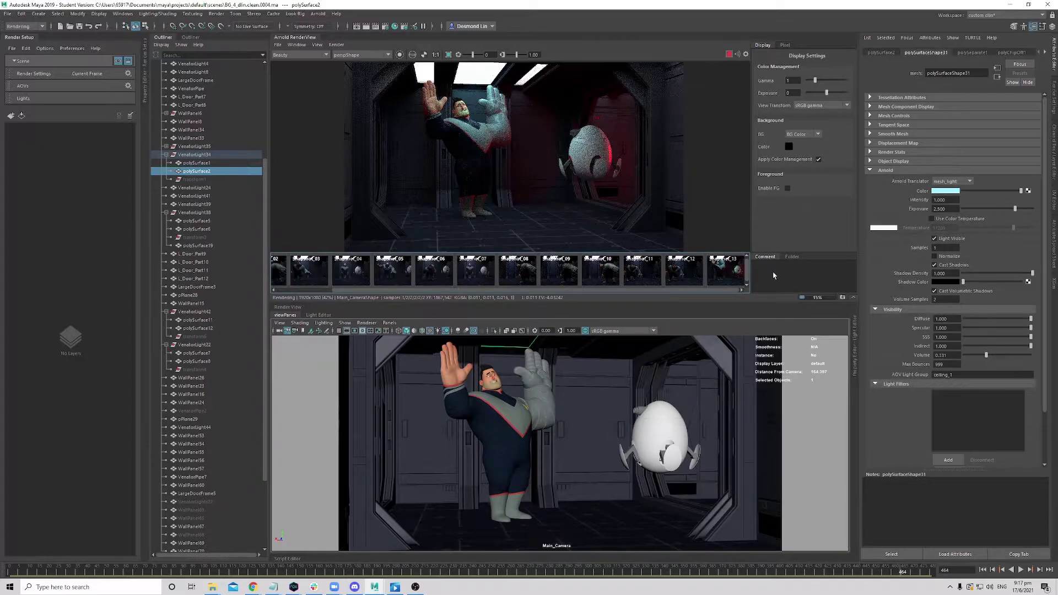
- Stop the render and flip repeatedly between stored snapshot 13 and the current image to compare the ceiling light colour
key("Escape")
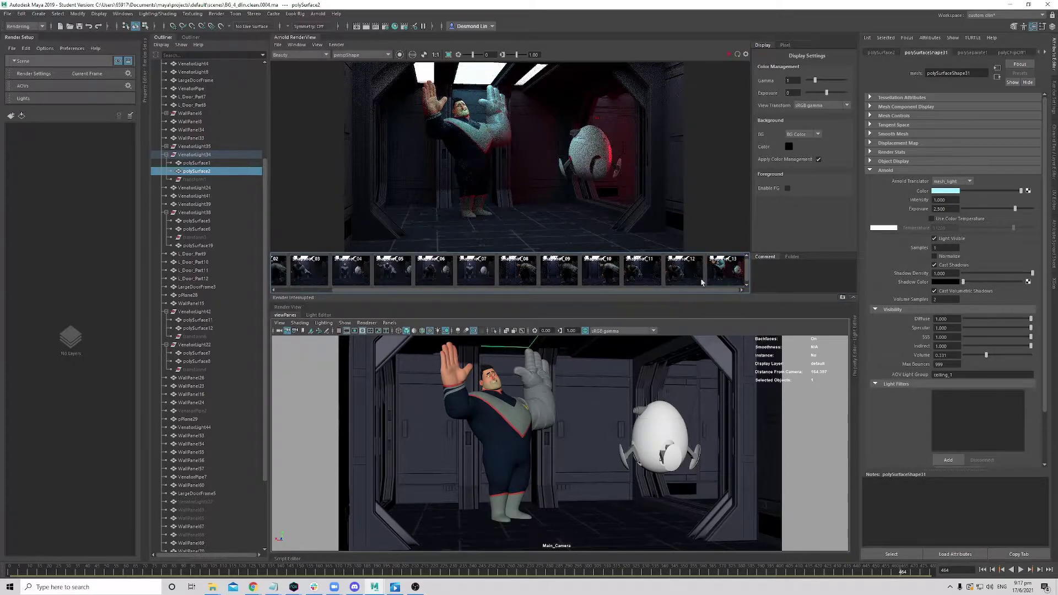
left_click(727, 270)
left_click(728, 270)
left_click(727, 270)
left_click(727, 270)
left_click(728, 270)
left_click(728, 271)
- Revisit the ceiling mesh light's colour, restart the render and store a new snapshot
left_click(945, 194)
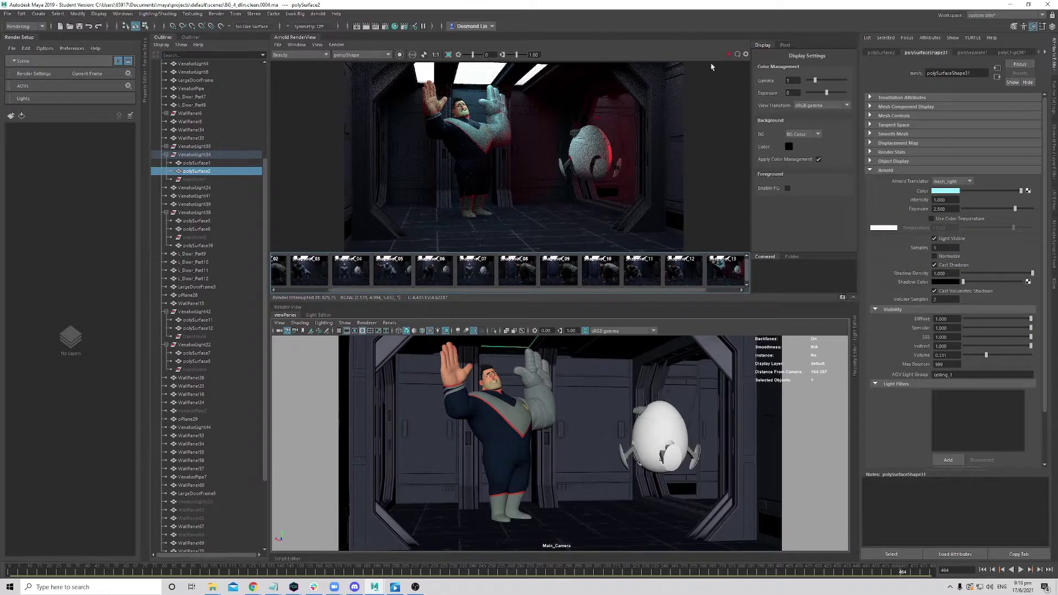
left_click(729, 55)
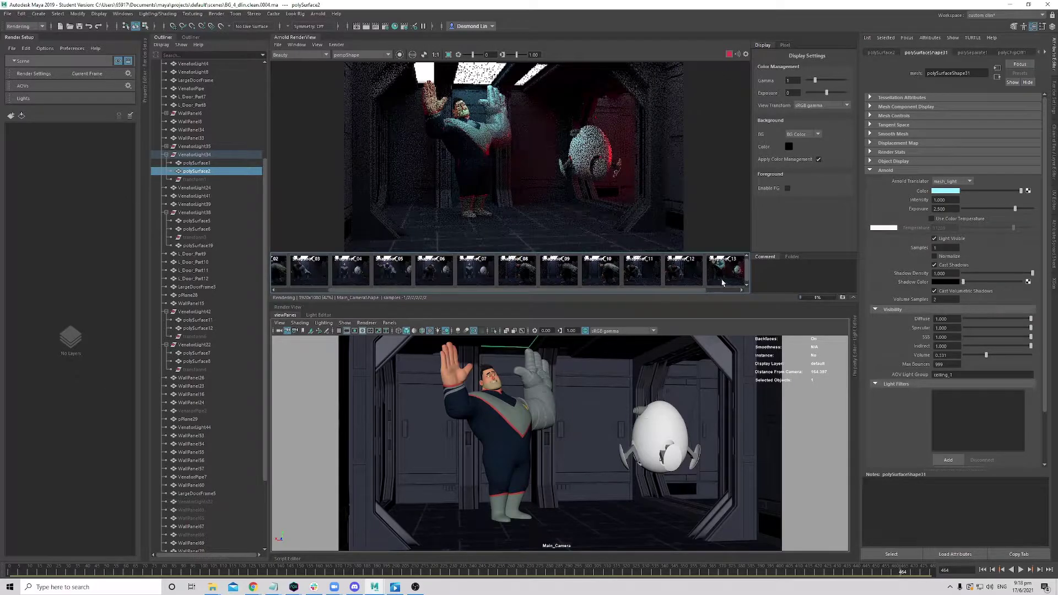
key("ctrl+e")
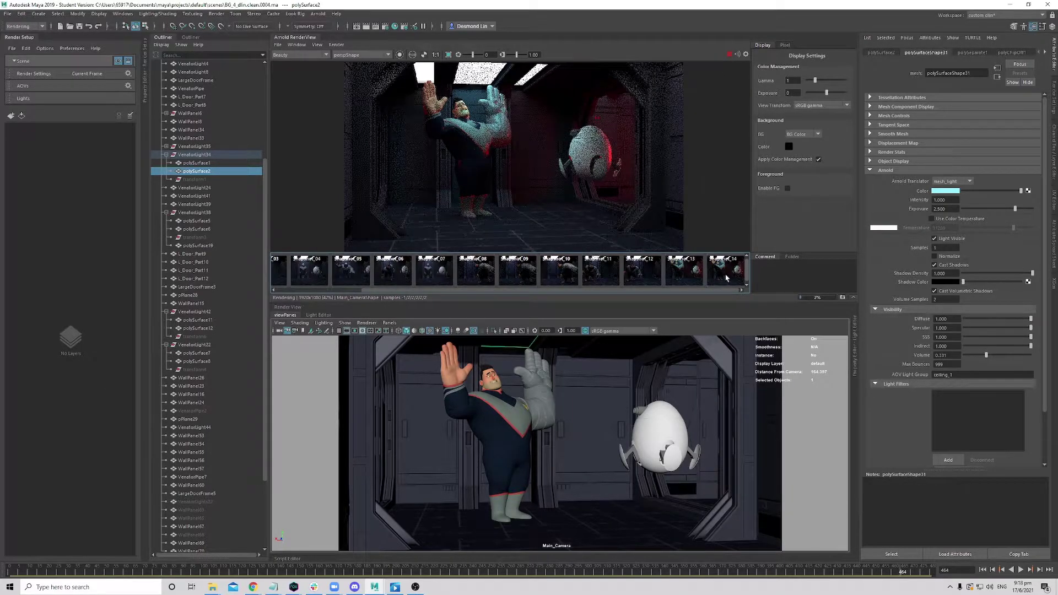
- Compare the running render with stored snapshots 14 and 13, ending with the render stopped
left_click(726, 276)
left_click(726, 278)
left_click(726, 278)
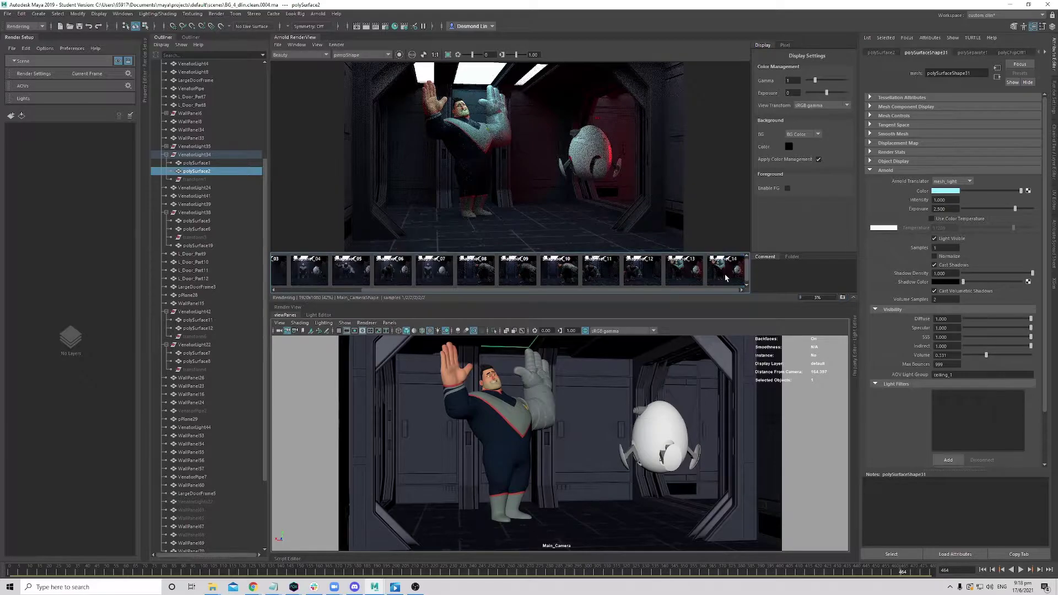
left_click(685, 278)
left_click(685, 280)
left_click(684, 280)
left_click(685, 279)
key("Escape")
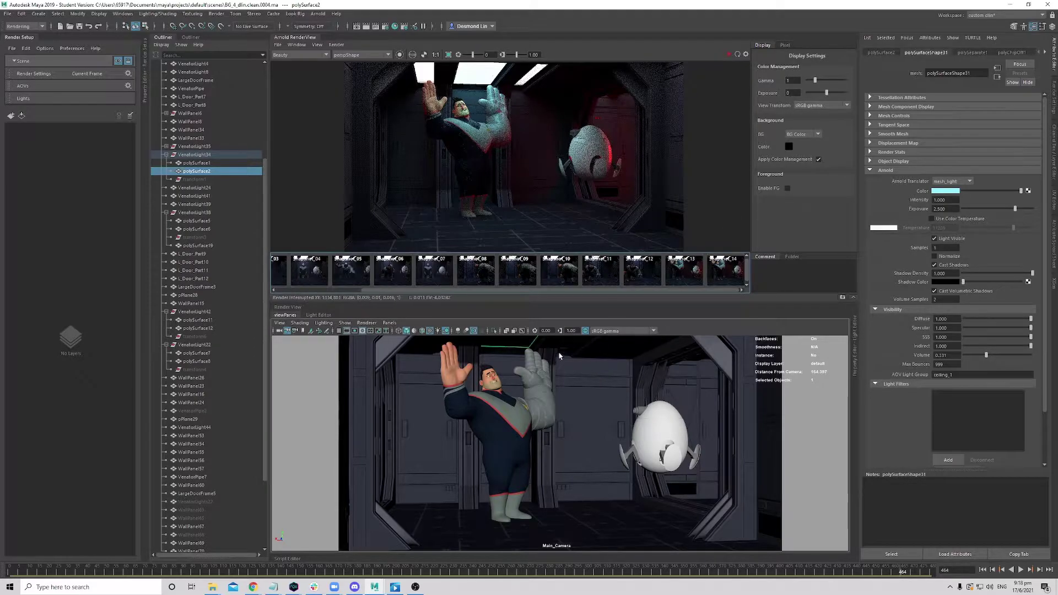
- In the perspective view, select the ceiling mesh light polySurface4 under VenatorLight35, break its colour connection and apply the recently used light cyan
left_click(557, 425)
key("space")
mouse_move(556, 424)
left_mouse_down()
mouse_move(558, 407)
mouse_move(595, 428)
mouse_move(551, 427)
mouse_move(565, 426)
left_mouse_up()
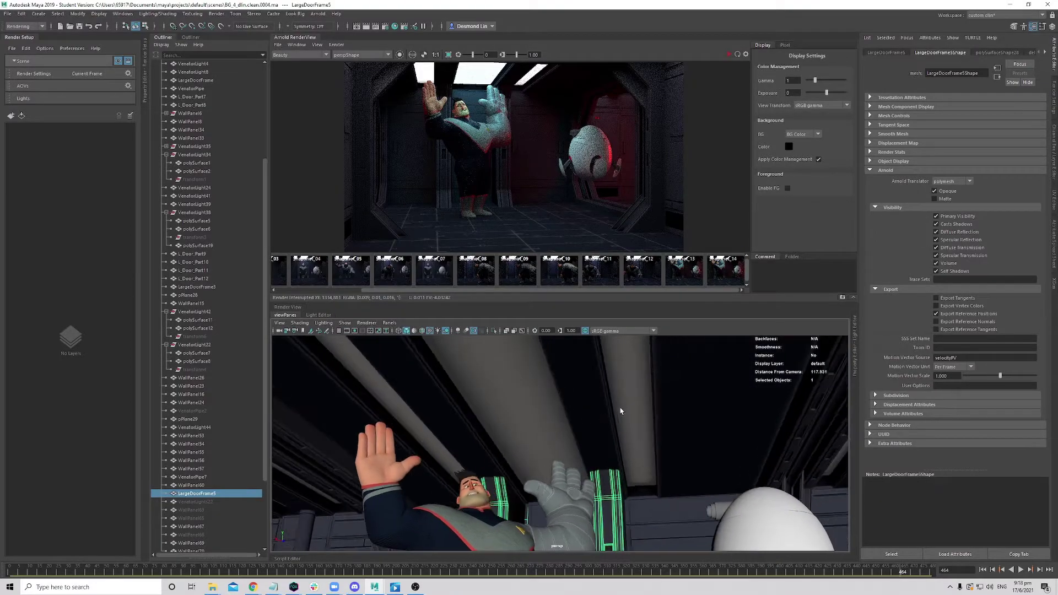
left_click(635, 426)
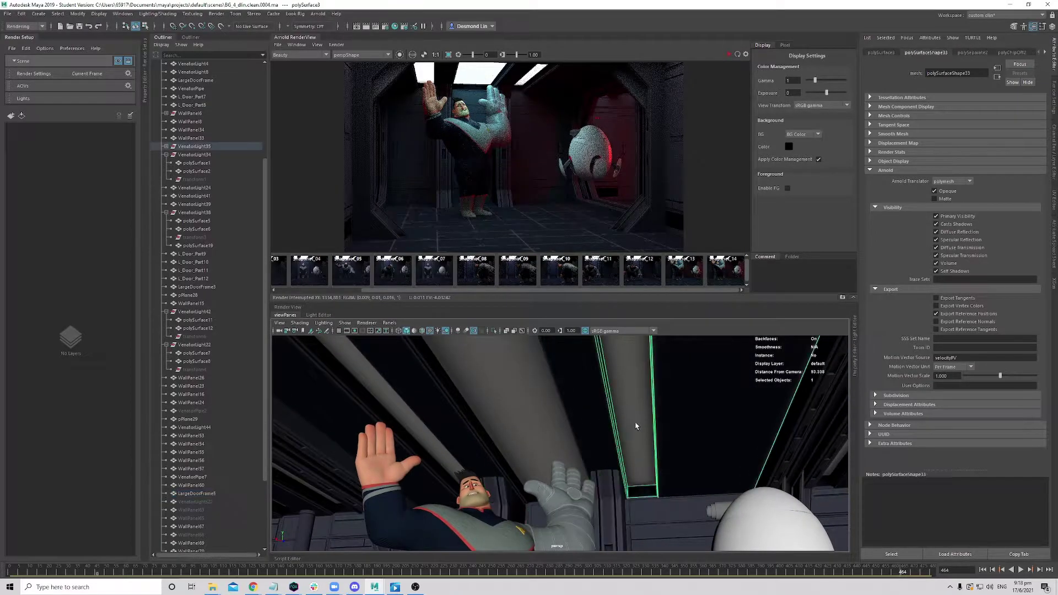
left_click(166, 146)
left_click(212, 163)
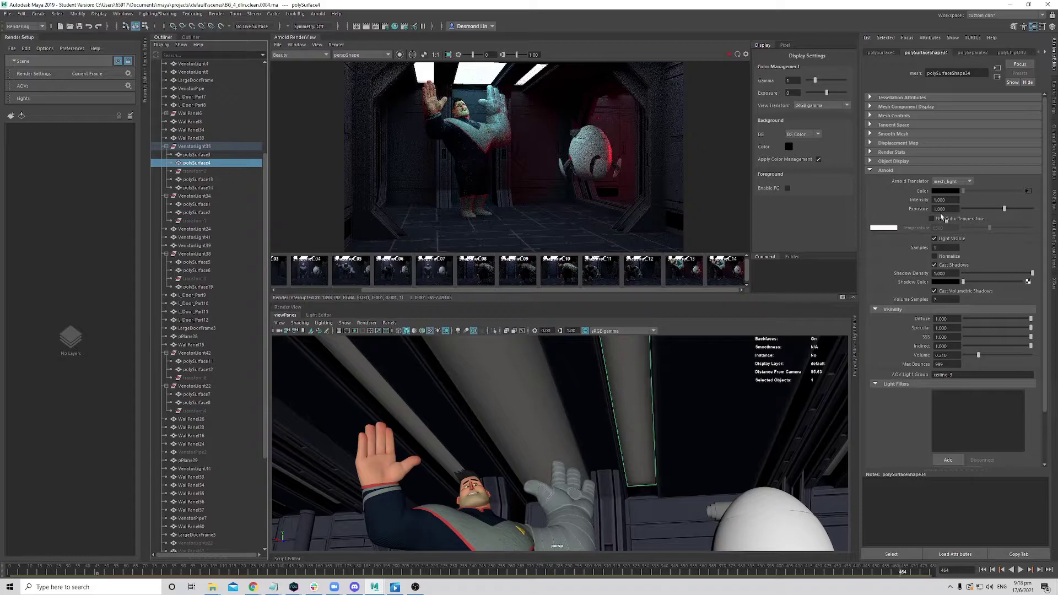
right_click(916, 190)
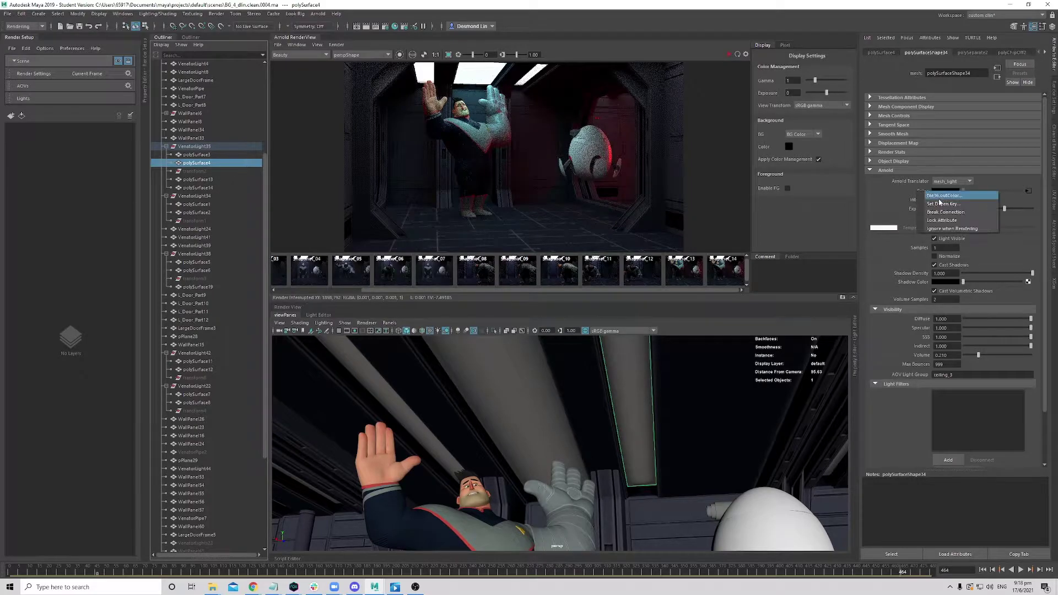
left_click(972, 215)
left_click_drag(982, 192, 1038, 193)
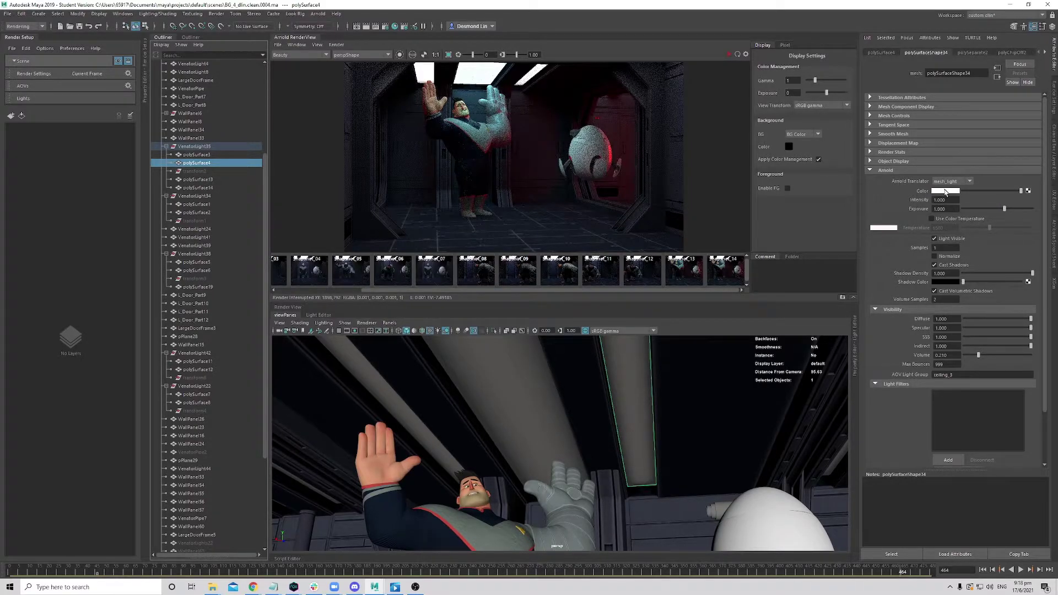
left_click(944, 190)
left_click(892, 185)
- Select the ceiling mesh light polySurface6, break its colour connection and apply the same light cyan from the colour history
left_click(402, 401)
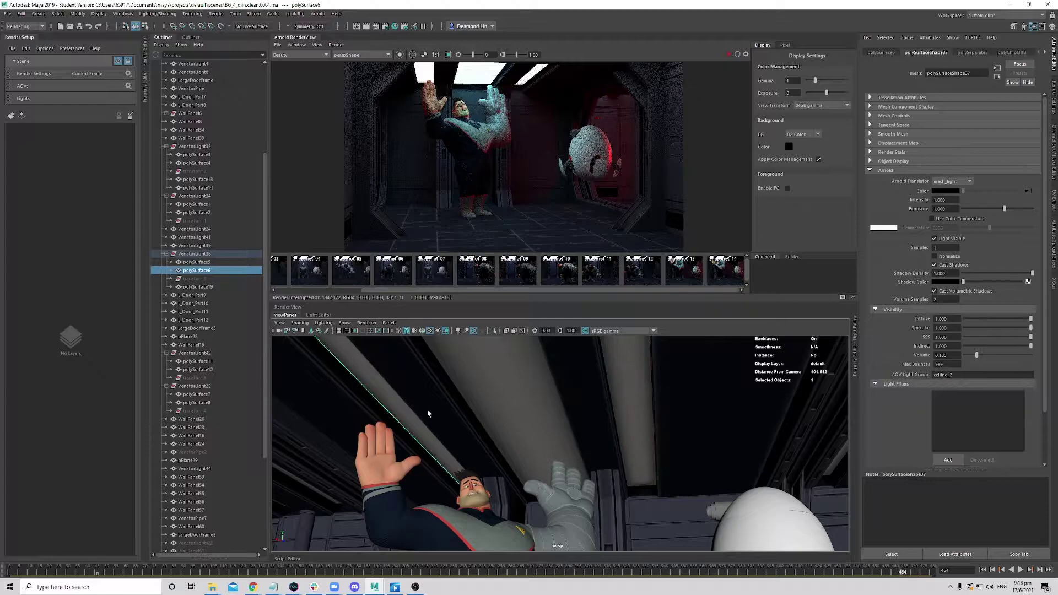
left_click_drag(430, 414, 436, 410, "alt")
right_click(927, 193)
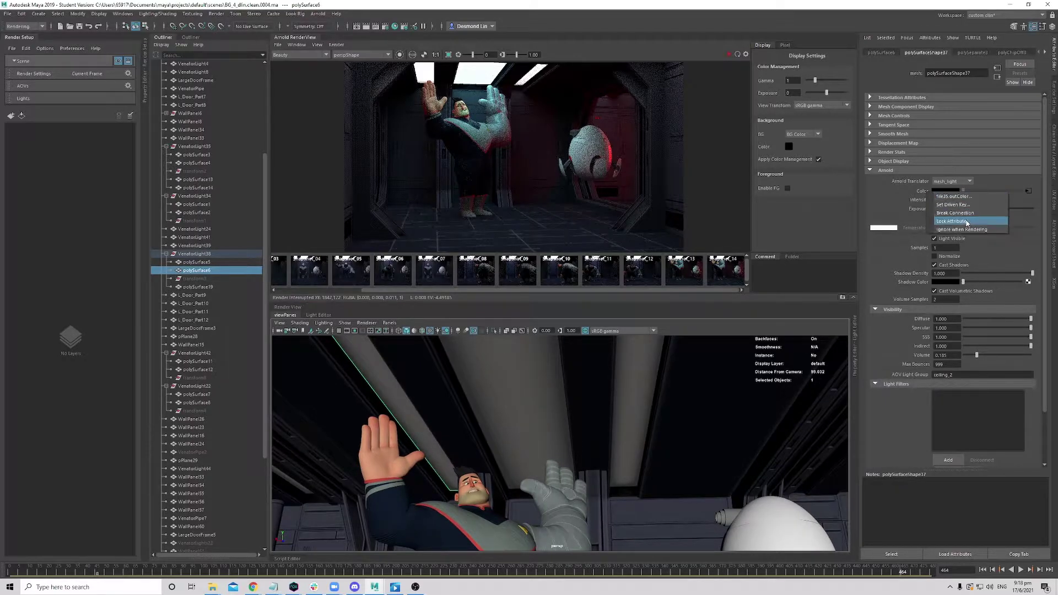
left_click(968, 214)
left_click_drag(962, 190, 1038, 200)
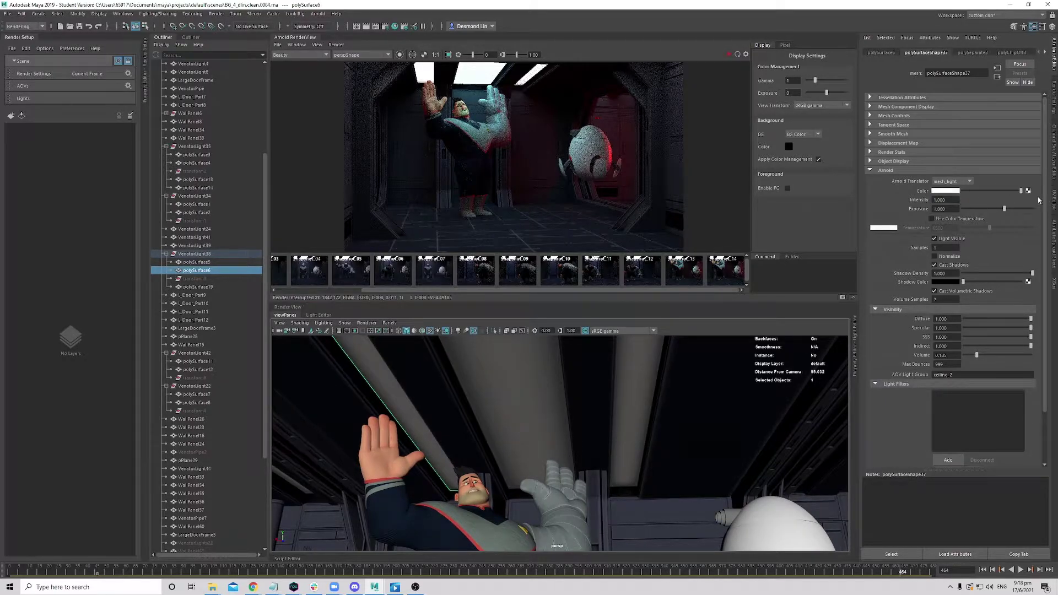
left_click(948, 192)
left_click(898, 189)
- Check snapshot 14 against the current image, re-render with the cyan ceiling lights and store another snapshot
left_click(723, 285)
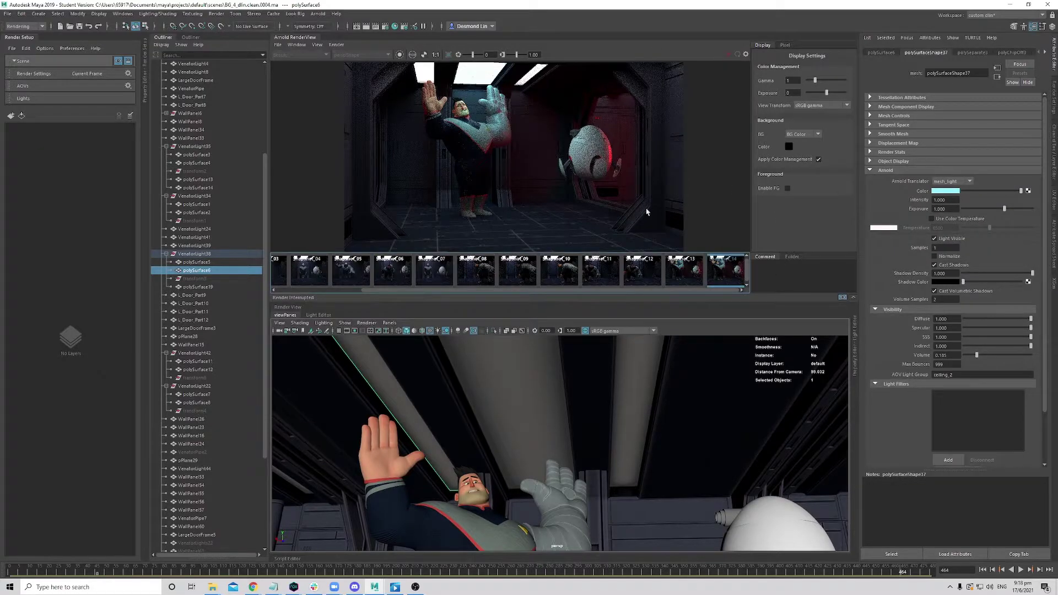
left_click(734, 275)
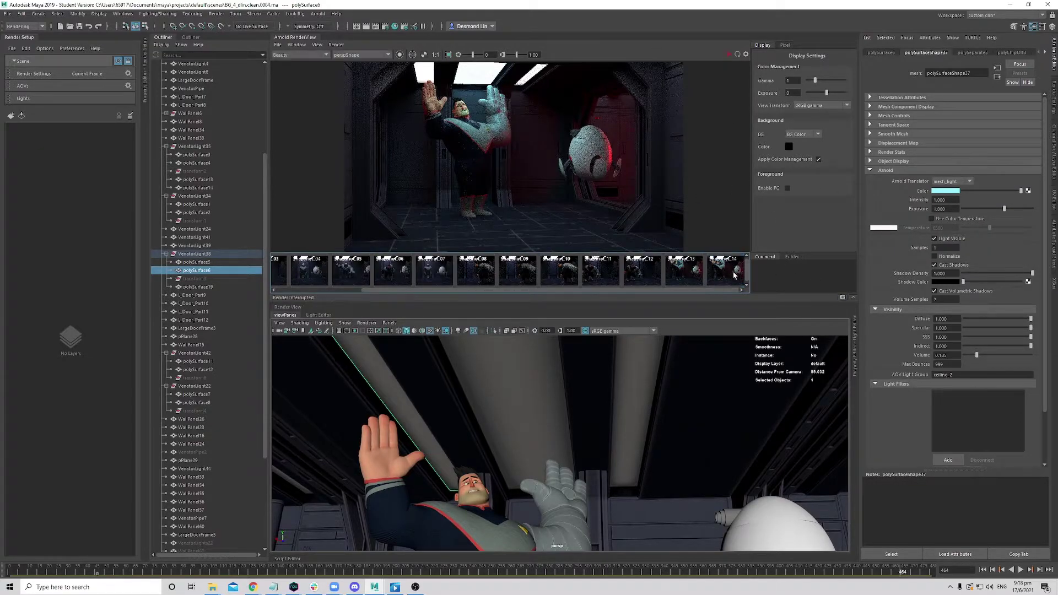
left_click(729, 53)
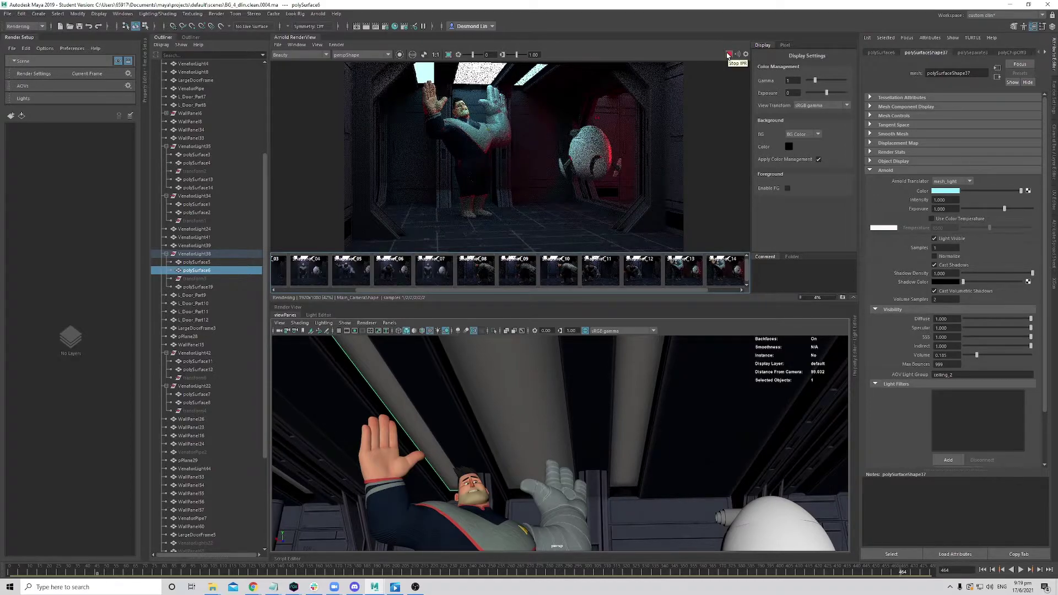
left_click(728, 290)
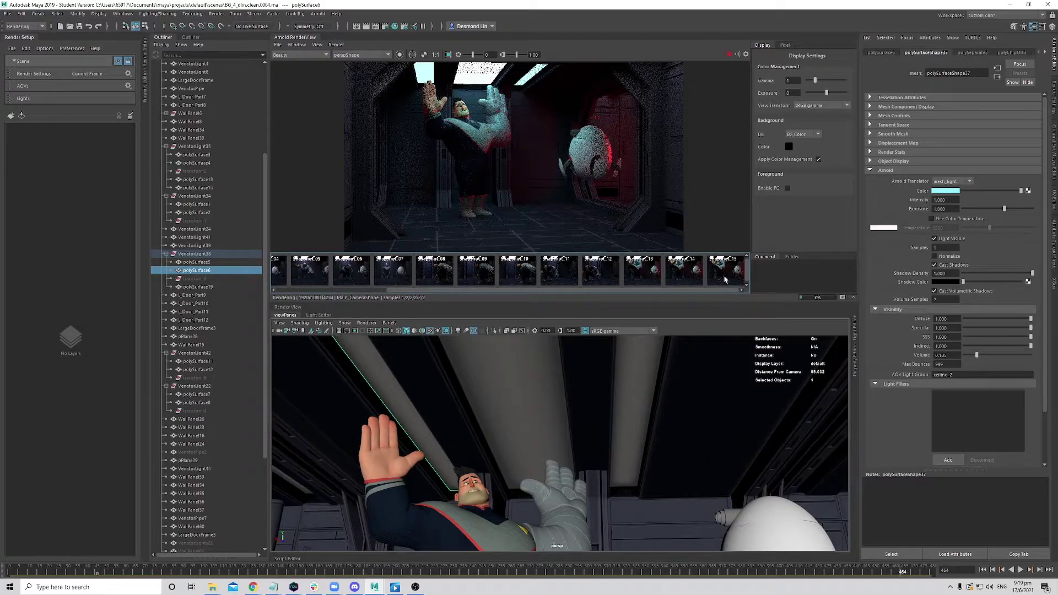
- Flip between snapshot 15 and the new render, up close on the character's hands and ceiling lights, to compare the cyan tint
left_click(724, 272)
left_click(725, 279)
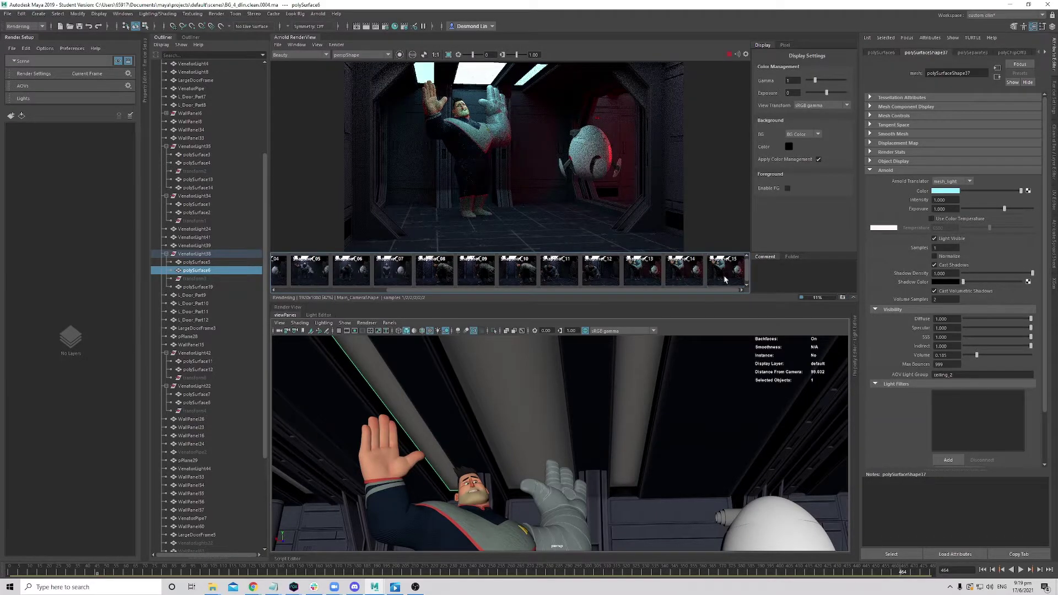
left_click(724, 279)
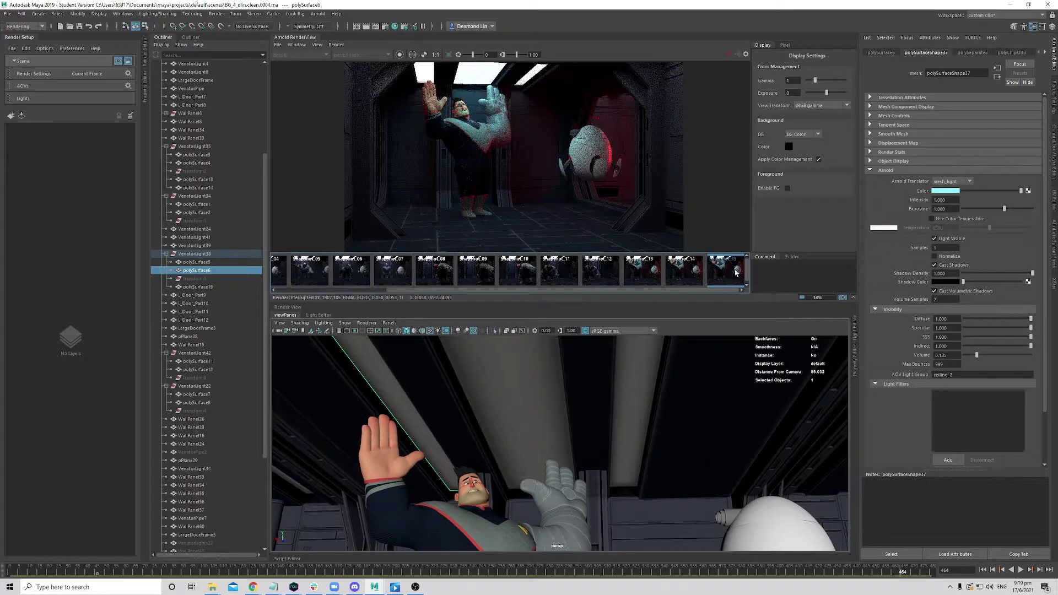
left_click(735, 272)
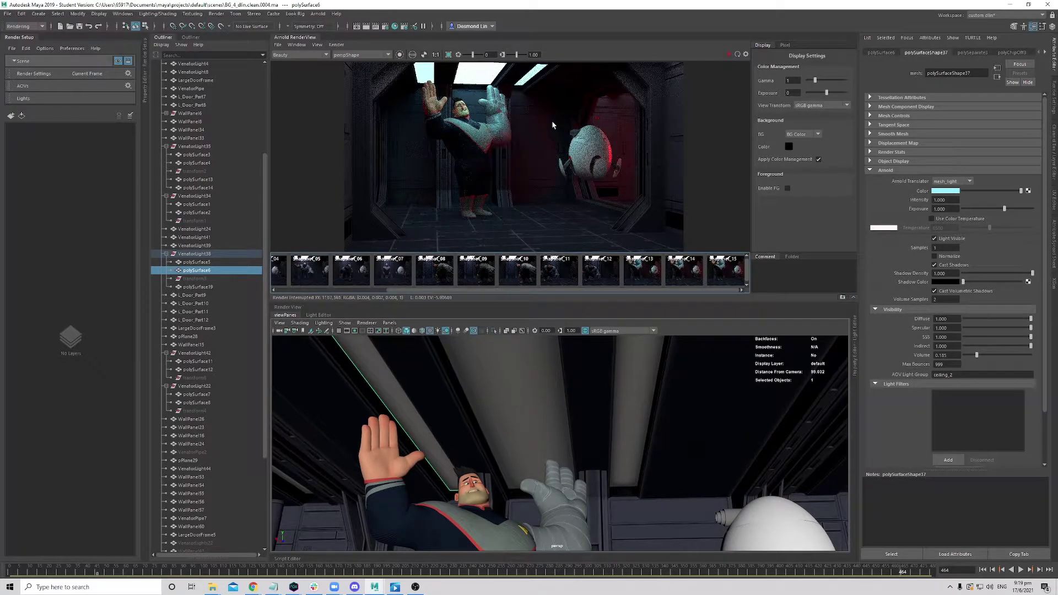
scroll(546, 138, "up", 5)
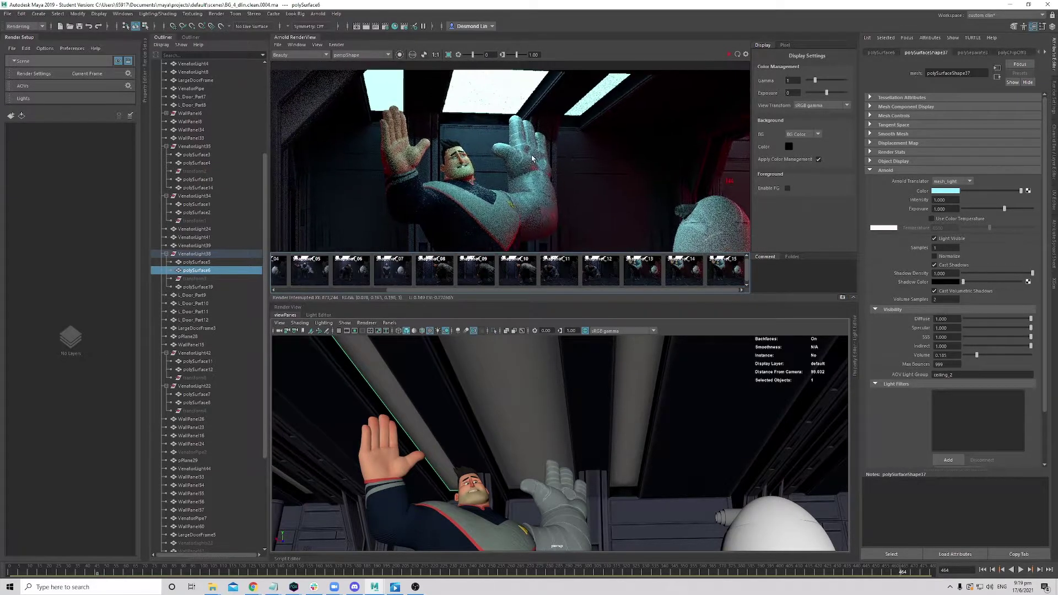
left_click(728, 273)
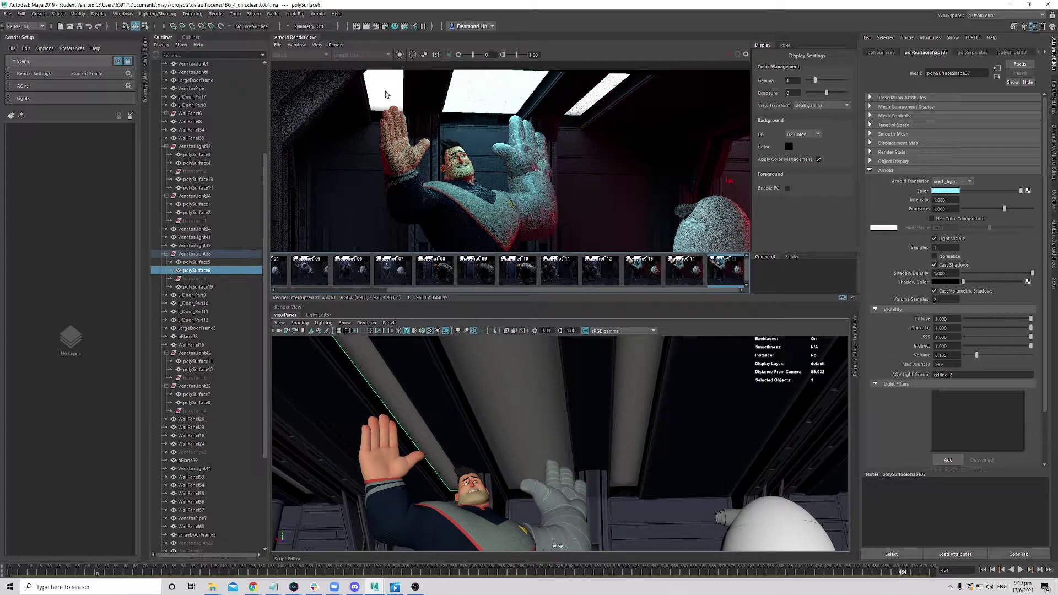
left_click(722, 273)
left_click(721, 273)
left_click(722, 274)
left_click(722, 273)
left_click(721, 274)
left_click(722, 274)
left_click(727, 274)
left_click(733, 275)
left_click(733, 271)
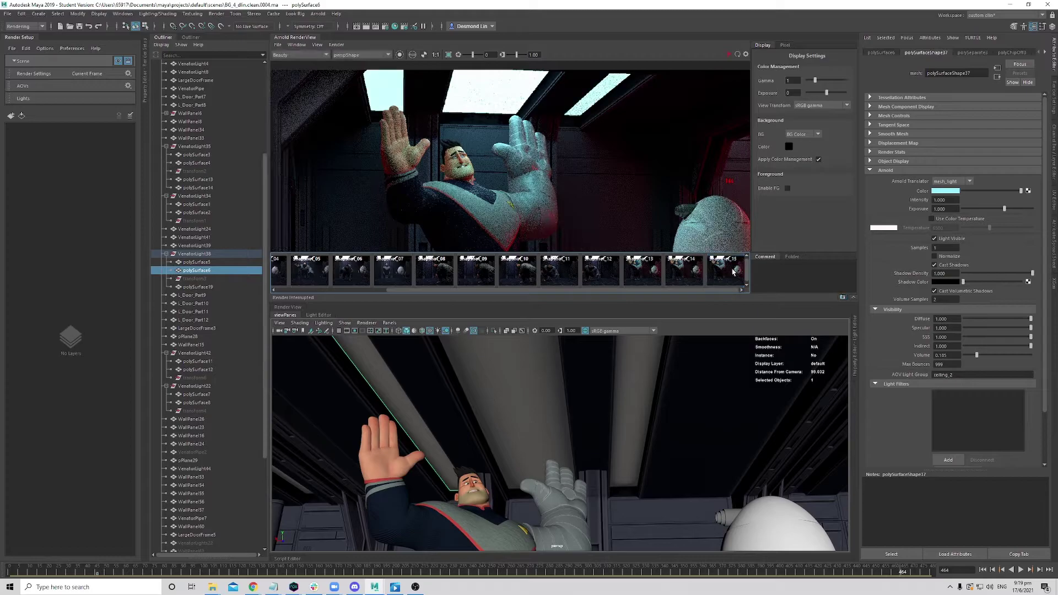
left_click(718, 274)
left_click(717, 274)
- Slightly lower the colour saturation of the polySurface6 mesh light and apply the same recent colour to the polySurface4 mesh light
left_click(949, 192)
left_click_drag(942, 223, 941, 223)
left_click(617, 404)
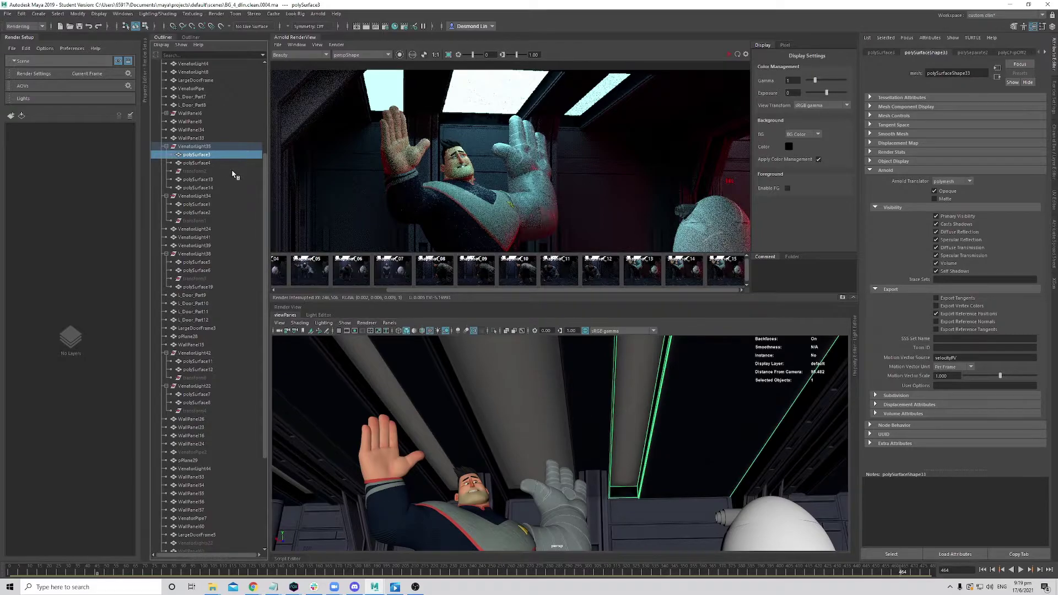
left_click(210, 162)
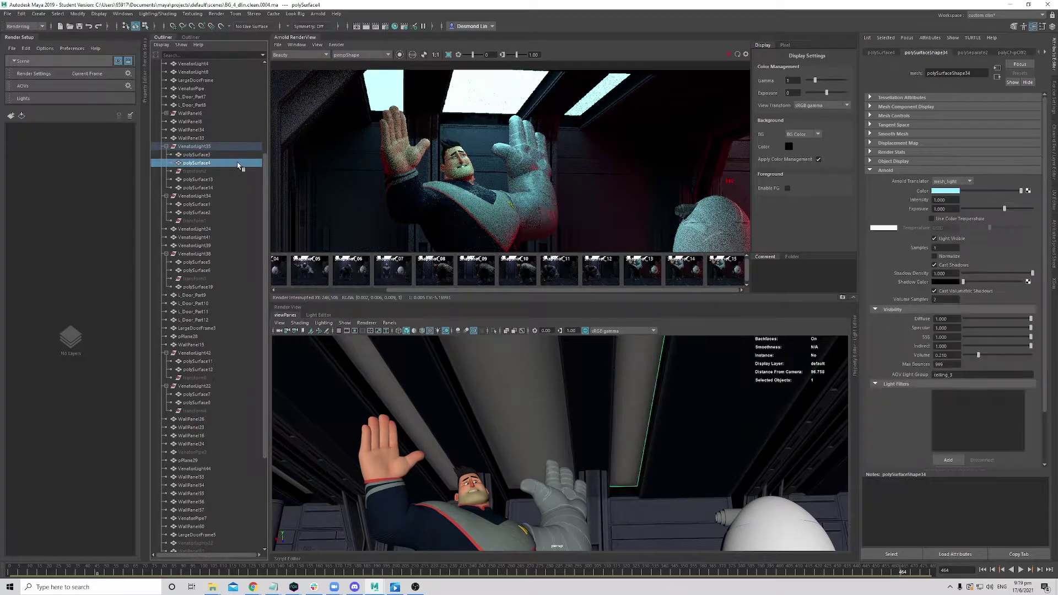
left_click(944, 190)
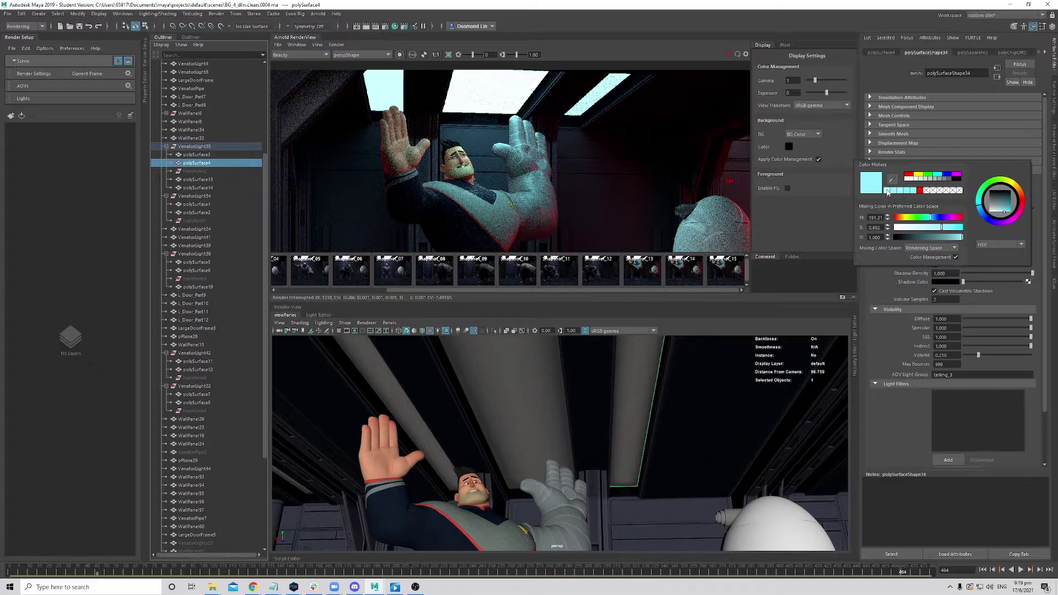
left_click(887, 192)
- Store the current render as a snapshot and restart the render with the adjusted ceiling light colours
left_click(725, 70)
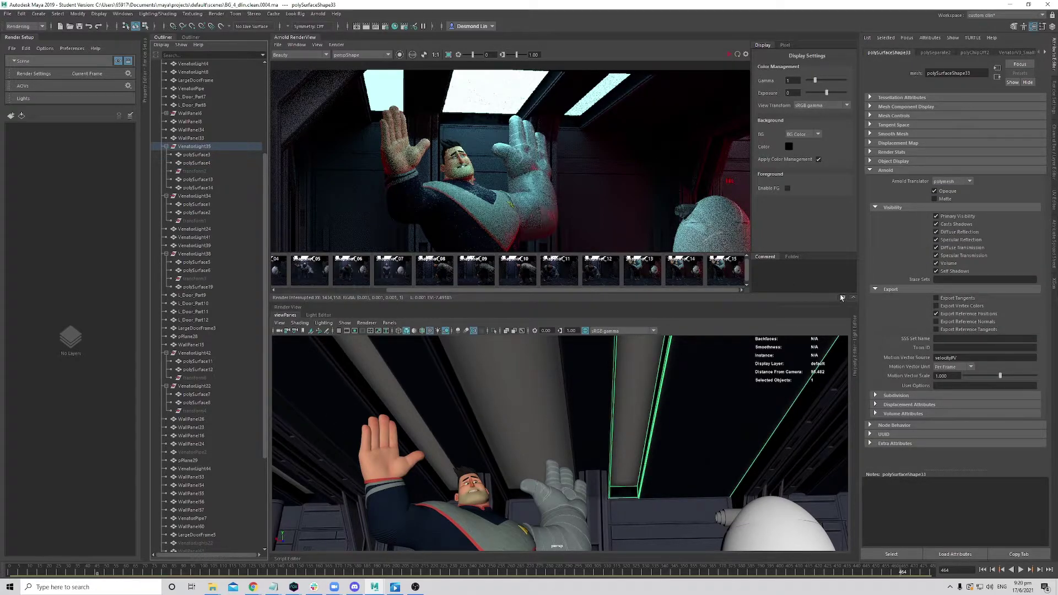
left_click(841, 297)
left_click(729, 54)
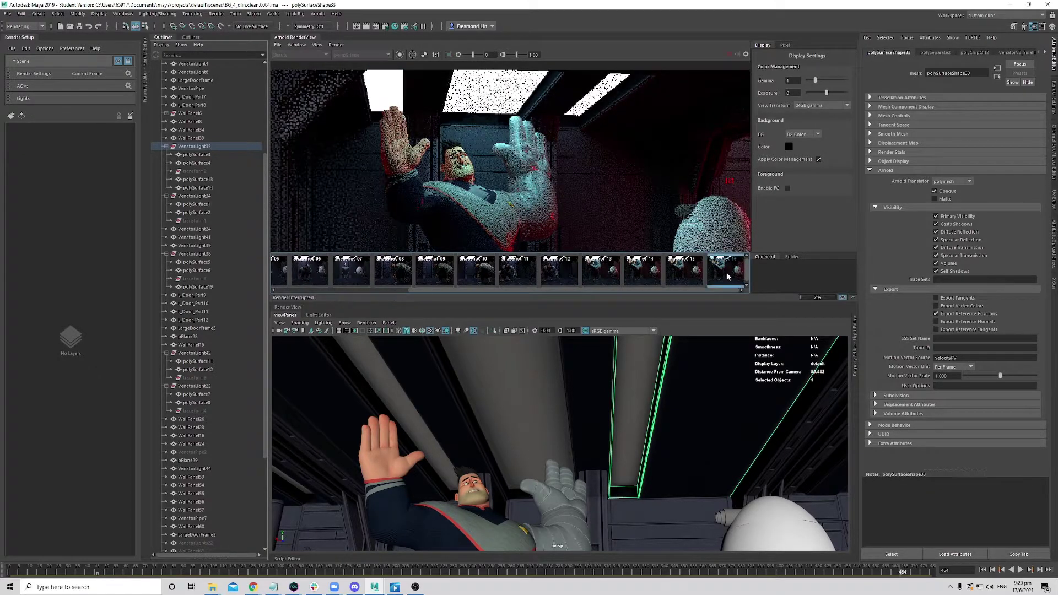
- Compare the running render with snapshot 16, up close on the character's face and hands
left_click(727, 277)
left_click(727, 277)
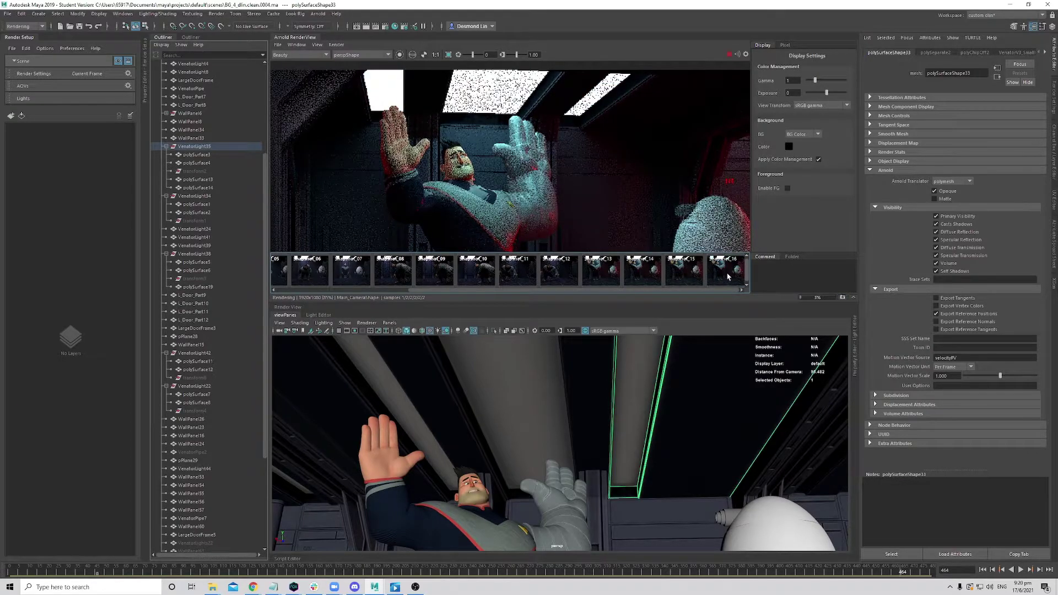
scroll(449, 170, "up", 2)
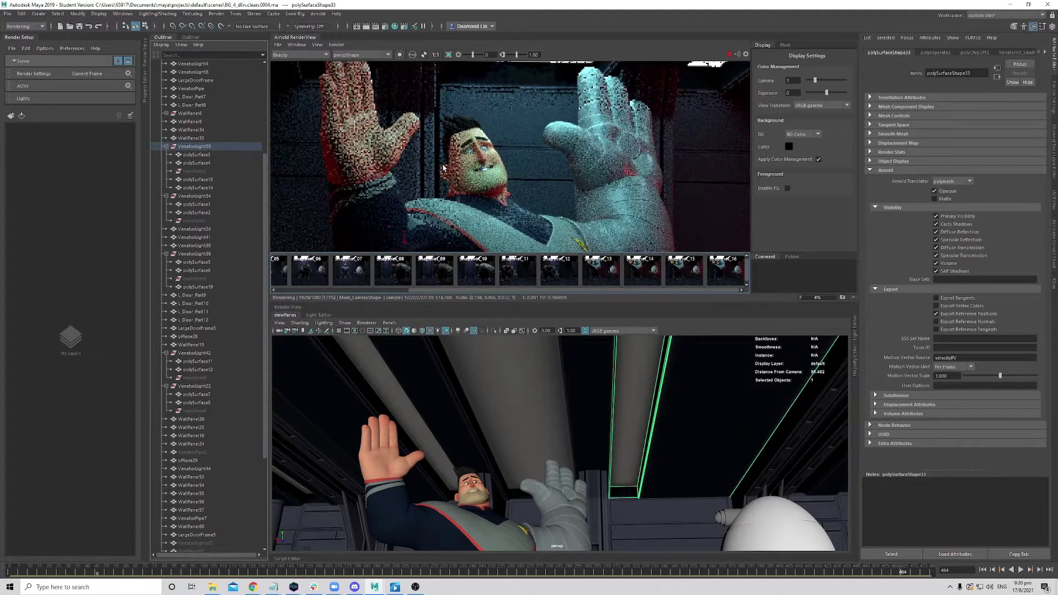
left_click(726, 277)
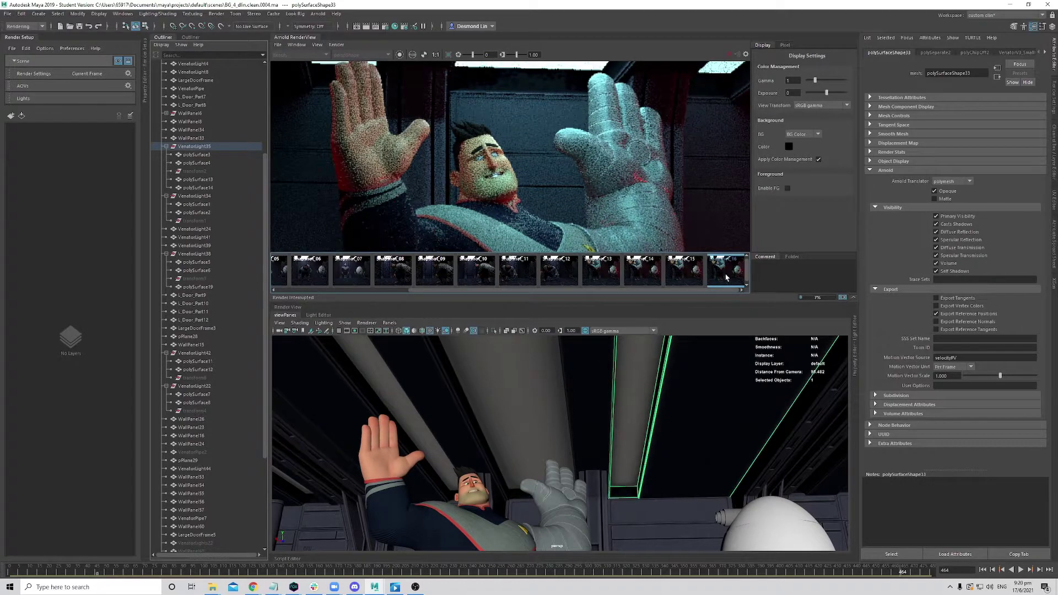
left_click(725, 277)
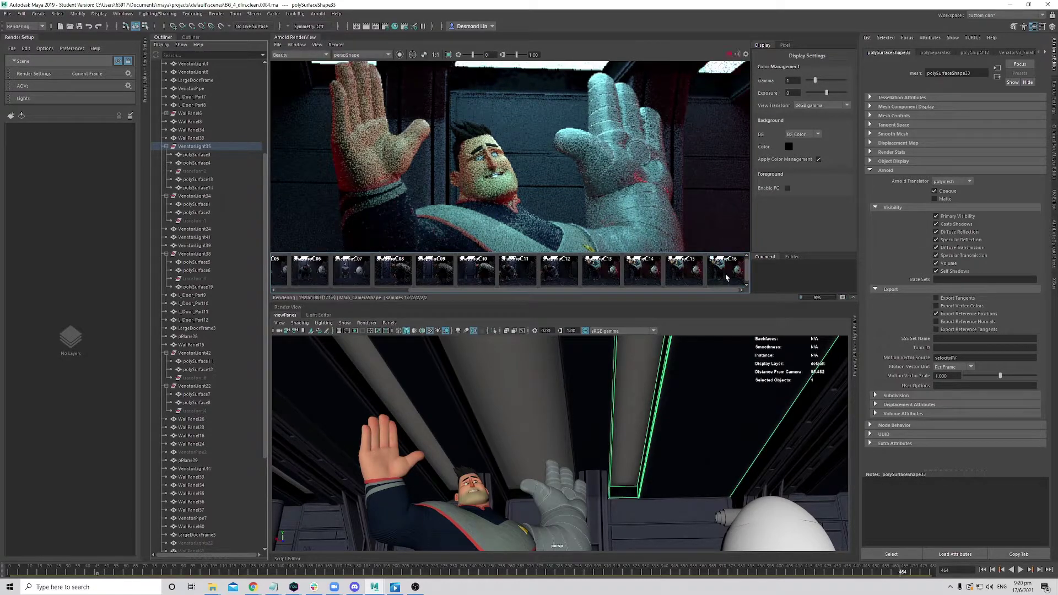
left_click(726, 277)
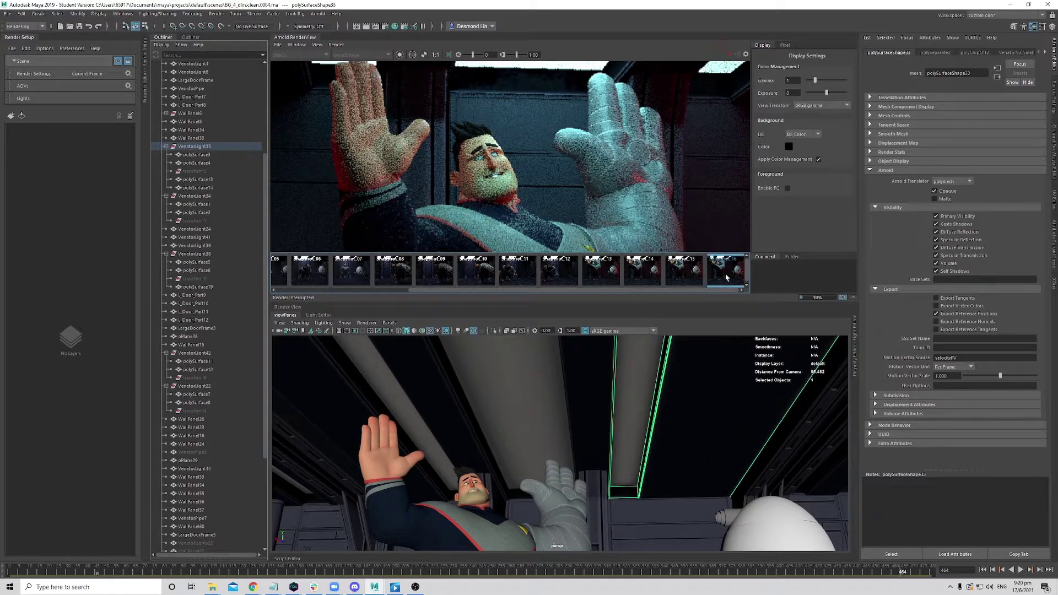
left_click(725, 277)
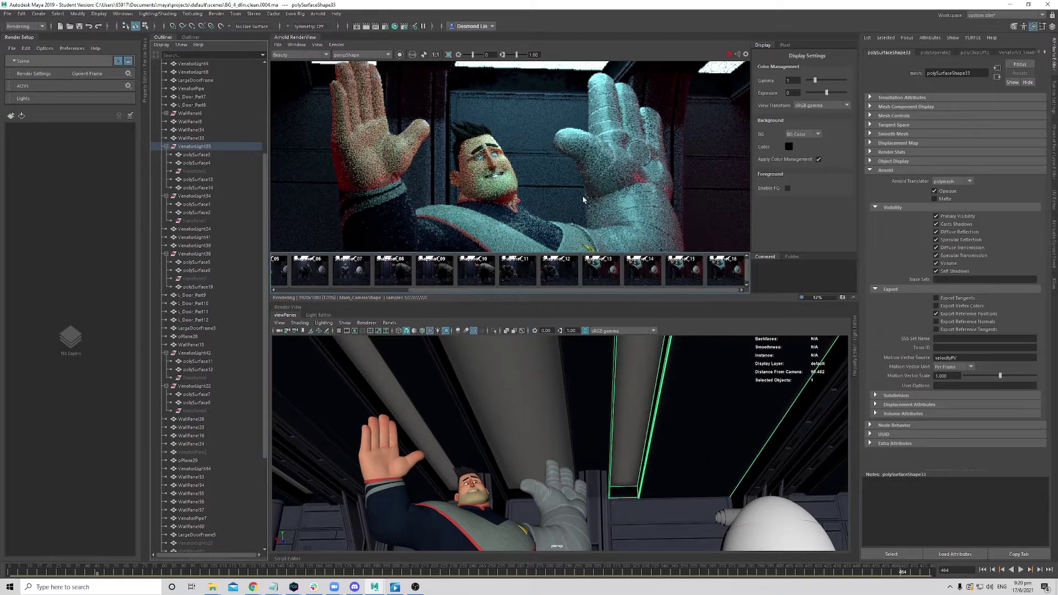
- Fit the whole image in the render view and stop the running render
scroll(604, 200, "down", 2)
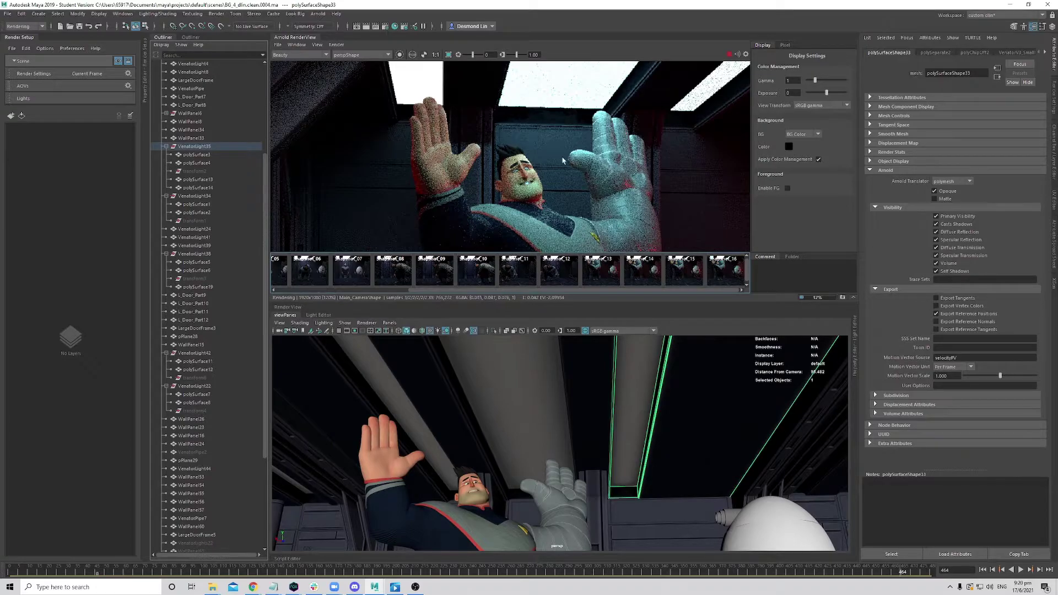
key("f")
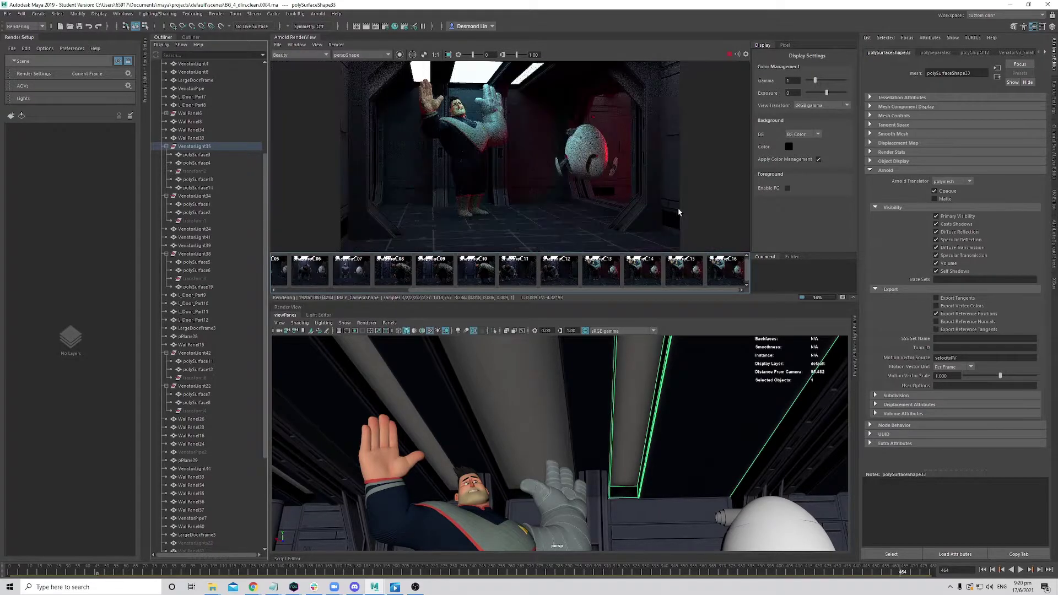
left_click(730, 54)
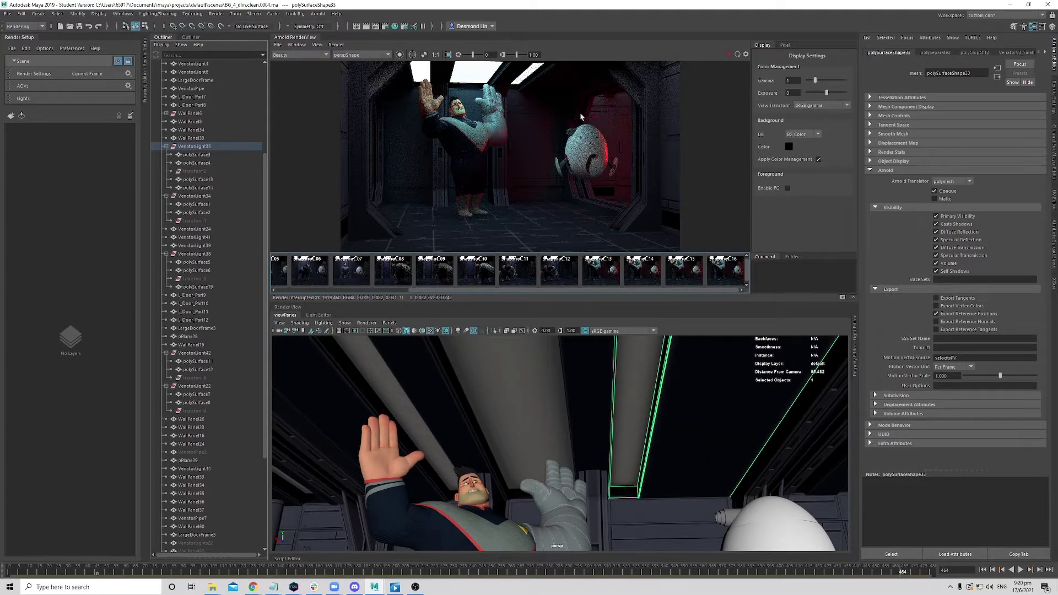
- Break the colour connection on the polySurface14 mesh light above the robot and apply the recently used pale cyan
right_click_drag(743, 446, 727, 510, "alt")
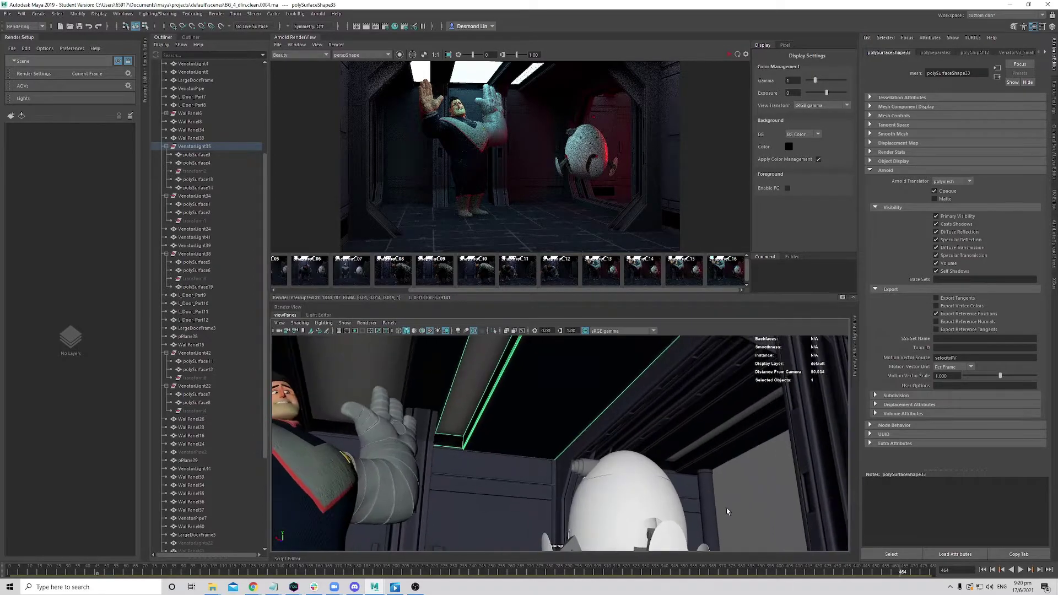
left_click_drag(727, 510, 670, 432, "alt")
left_click(671, 432)
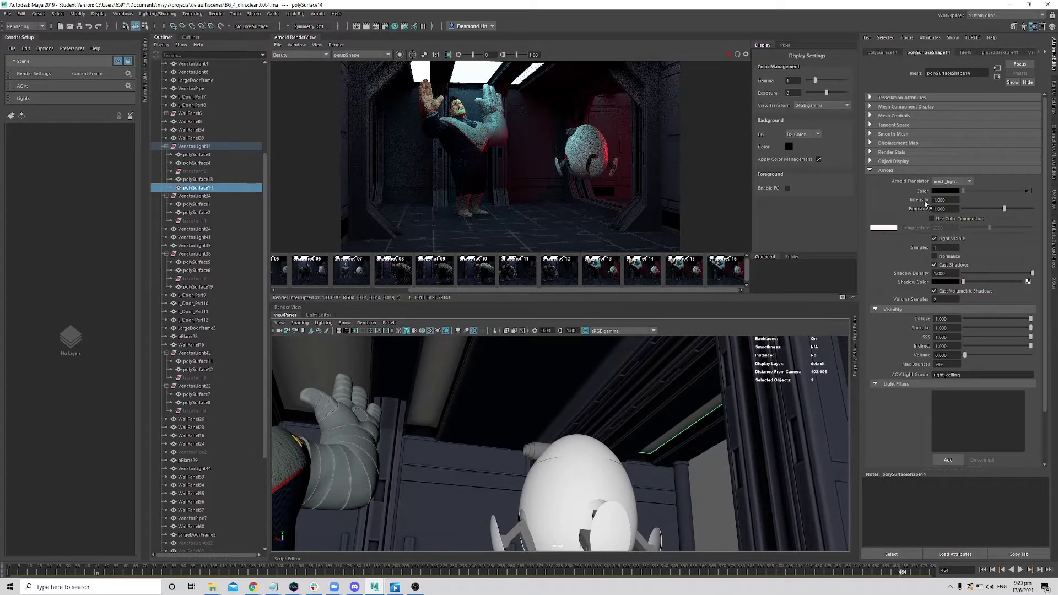
right_click(929, 192)
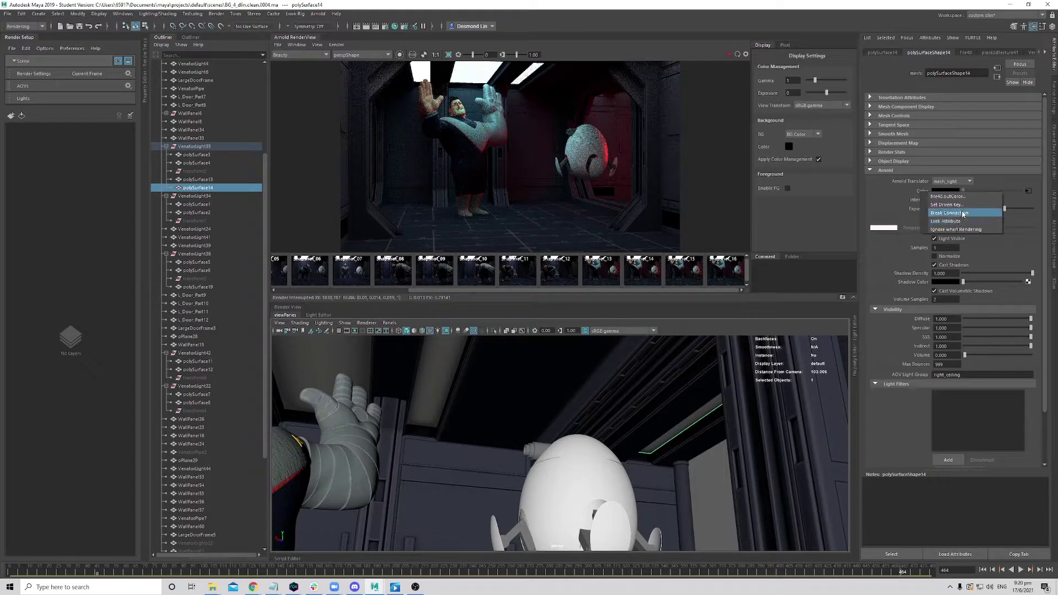
left_click(963, 213)
left_click(944, 191)
left_click(885, 186)
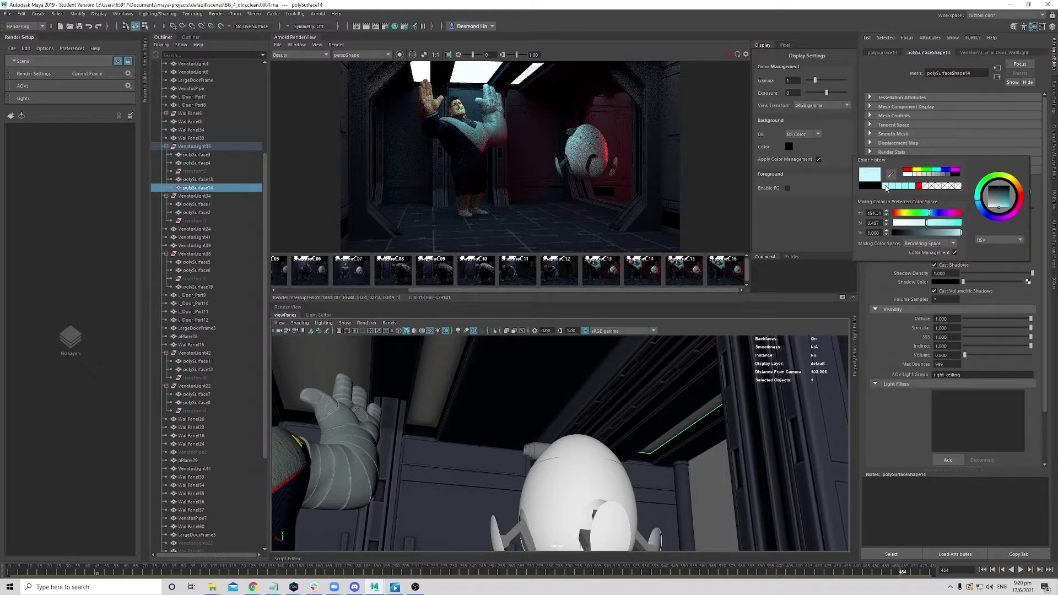
- Apply the same recent pale cyan to the polySurface19 mesh light in the ceiling beside the character's raised bare hand
right_click_drag(704, 427, 621, 429, "alt")
left_click_drag(621, 430, 479, 441, "alt")
middle_click_drag(479, 441, 592, 447, "alt")
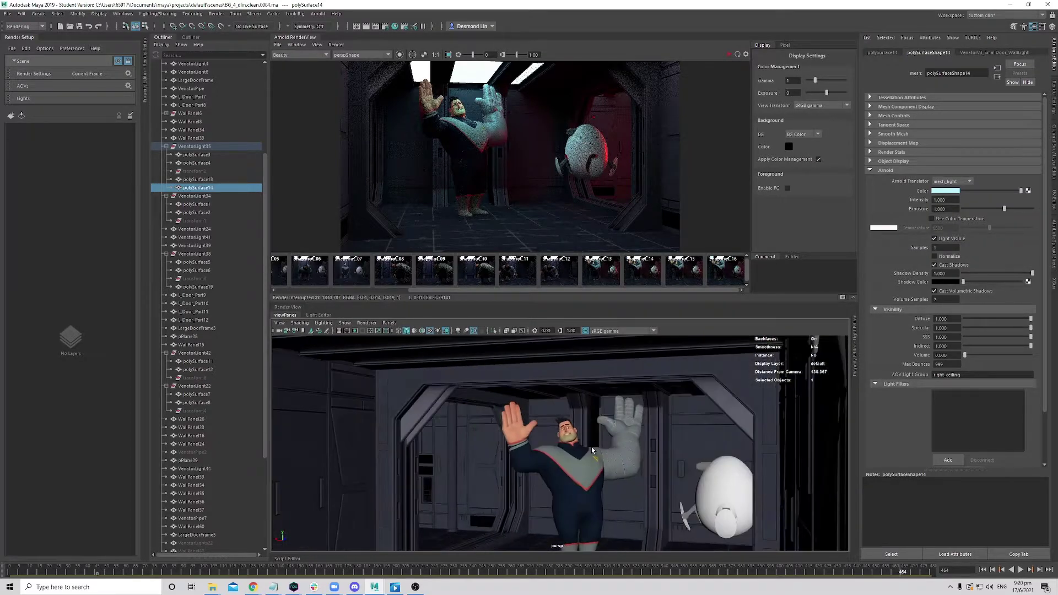
left_click_drag(591, 450, 444, 430, "alt")
right_click_drag(444, 430, 472, 433, "alt")
middle_click_drag(472, 433, 498, 430, "alt")
left_click_drag(498, 429, 425, 452, "alt")
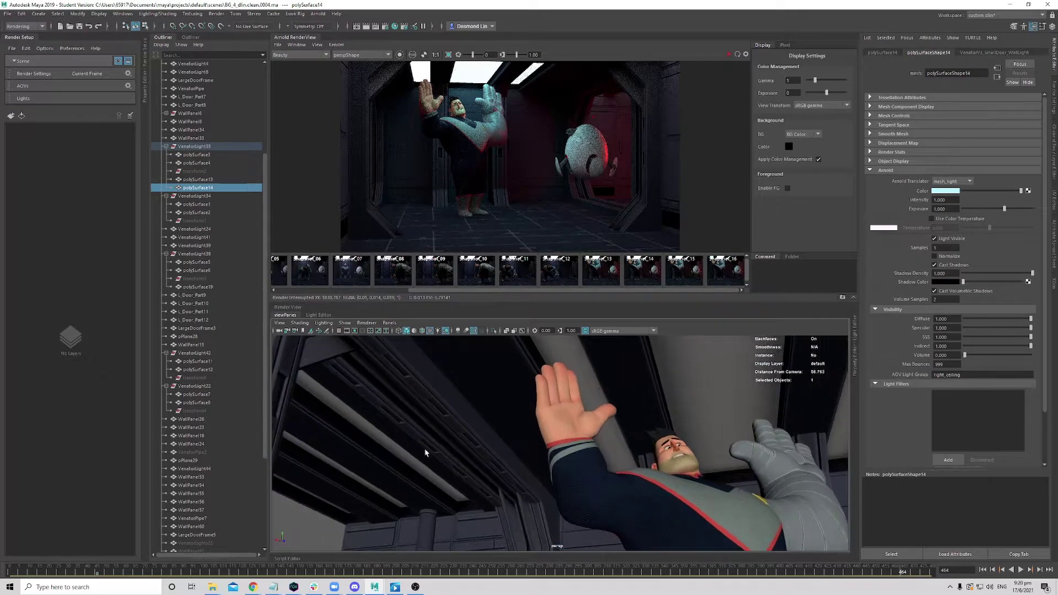
left_click(425, 452)
left_click(957, 190)
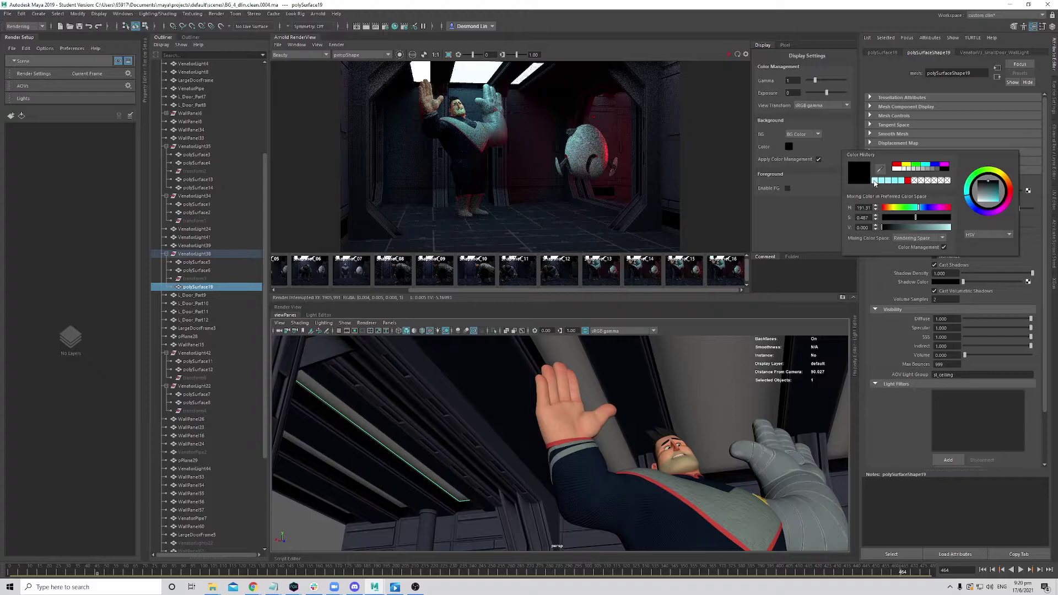
left_click(874, 181)
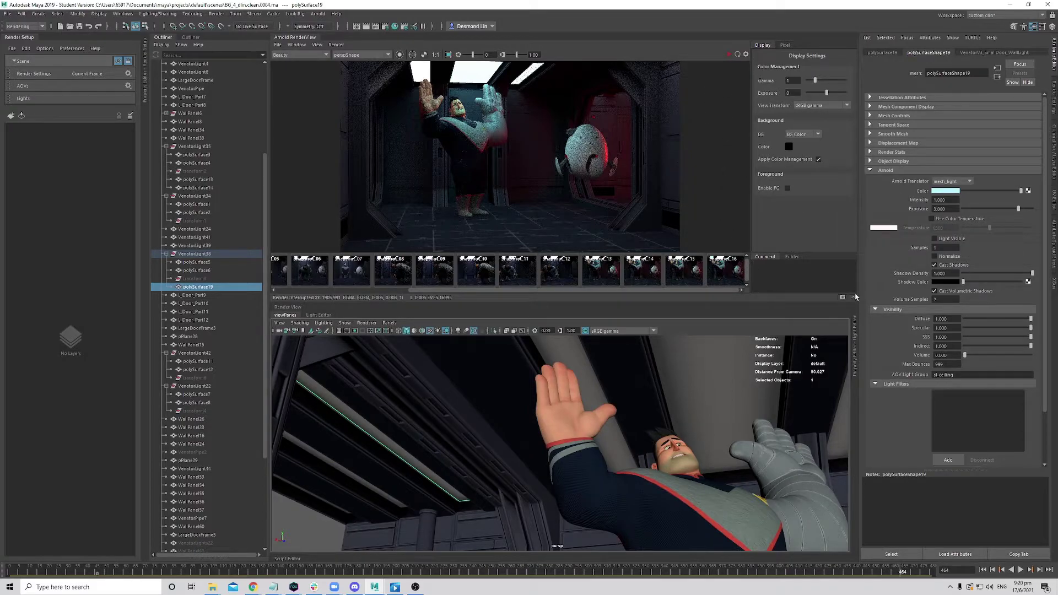
- Re-render with the new ceiling light colours, compare the result against snapshot 16, and stop the render
left_click(728, 54)
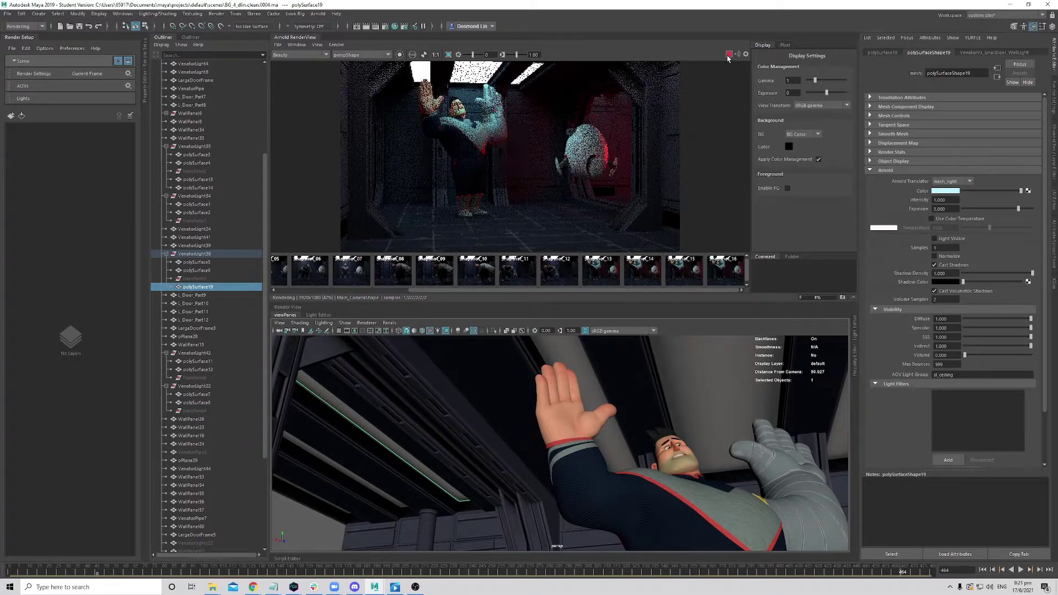
left_click(729, 274)
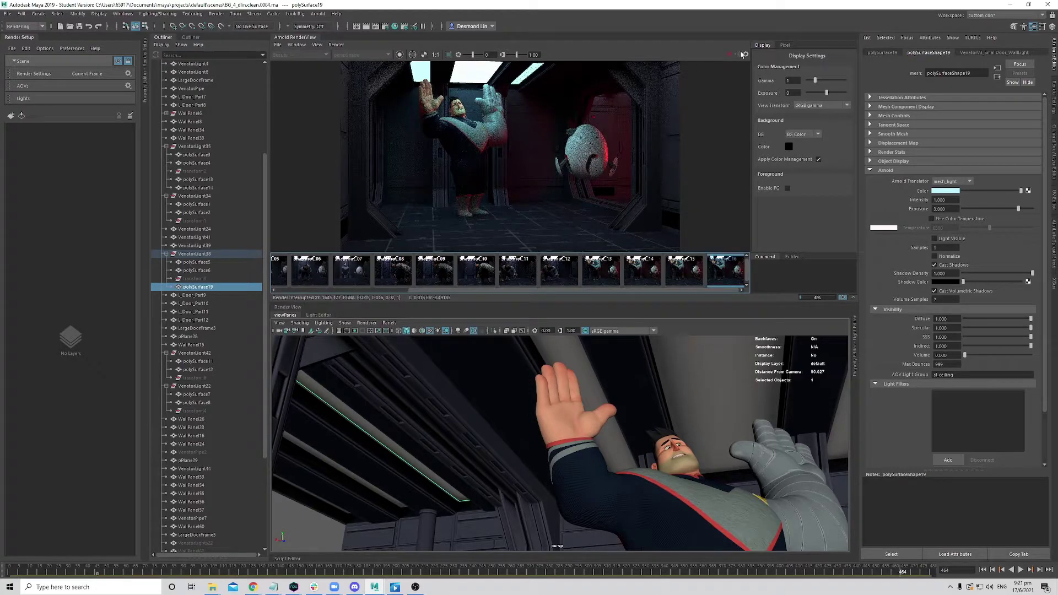
left_click(728, 274)
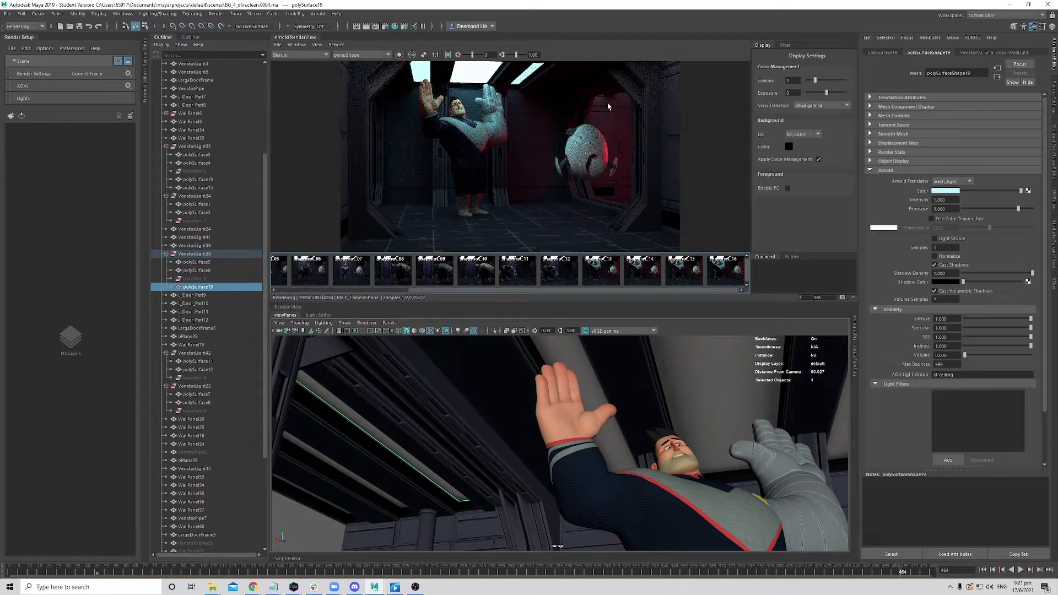
left_click(728, 55)
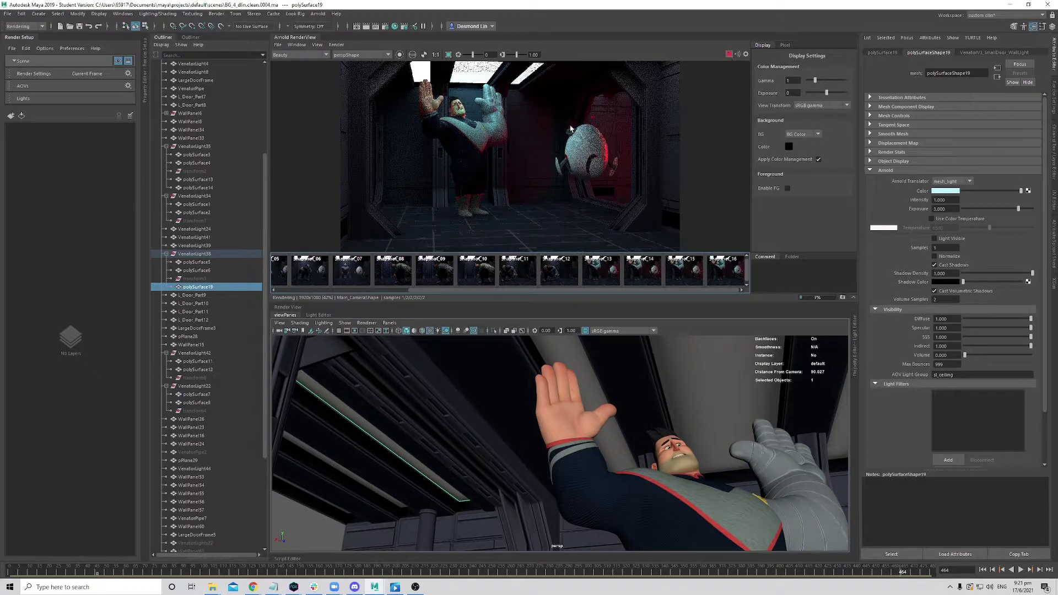
- Display the RGBA_right_ceiling AOV and examine its light on the wall behind the robot
middle_click_drag(619, 87, 613, 106)
scroll(612, 106, "up", 2)
left_click(310, 55)
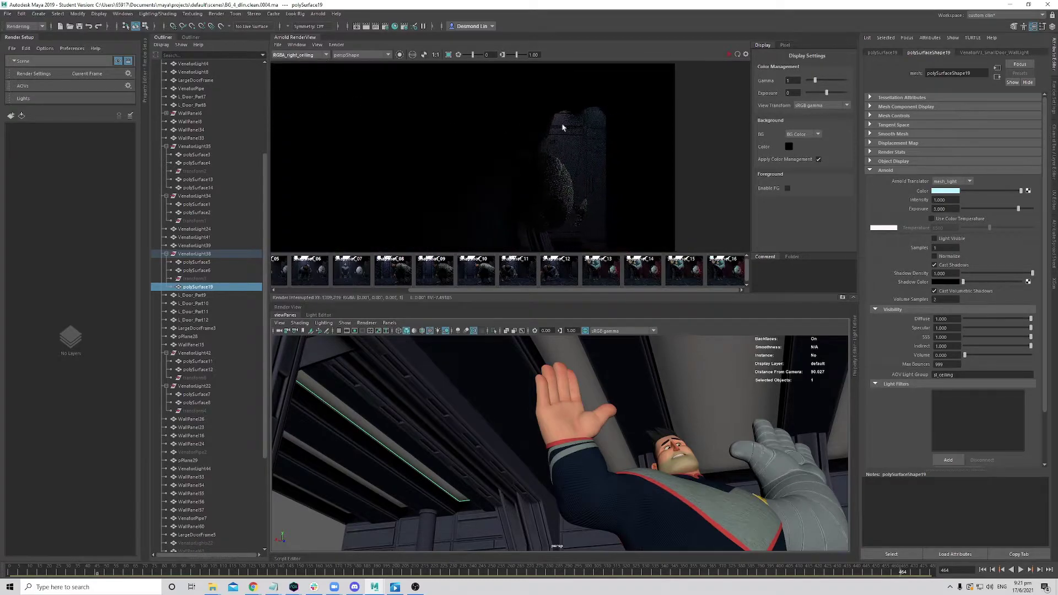
- Break the colour connection on the polySurface13 mesh light next to polySurface14 and give it a recent pale cyan
right_click_drag(766, 460, 725, 457, "alt")
left_click_drag(725, 457, 580, 486, "alt")
right_click_drag(580, 486, 779, 520, "alt")
left_click(632, 408)
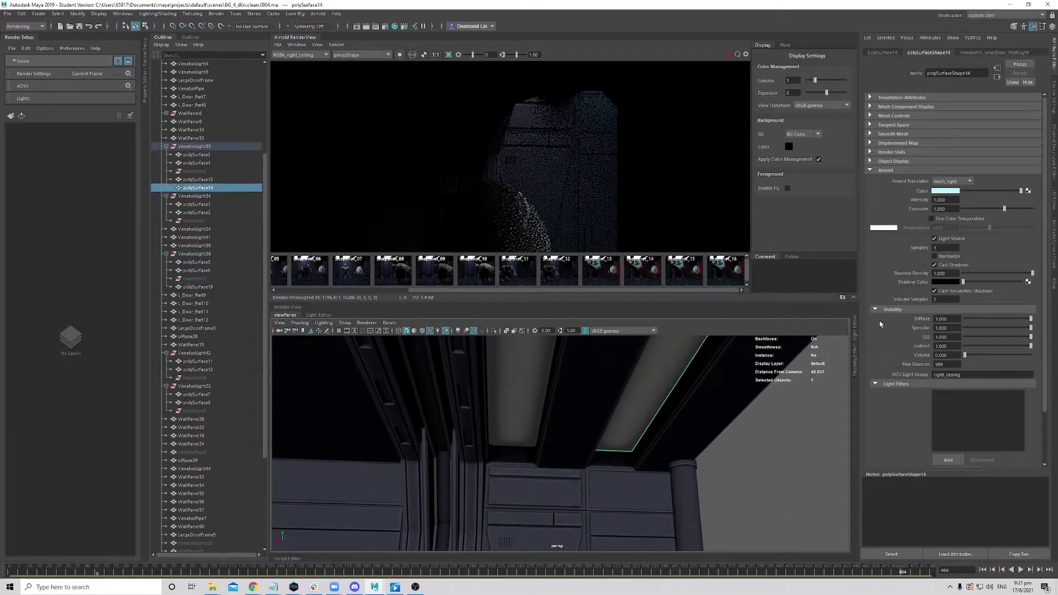
left_click(522, 368)
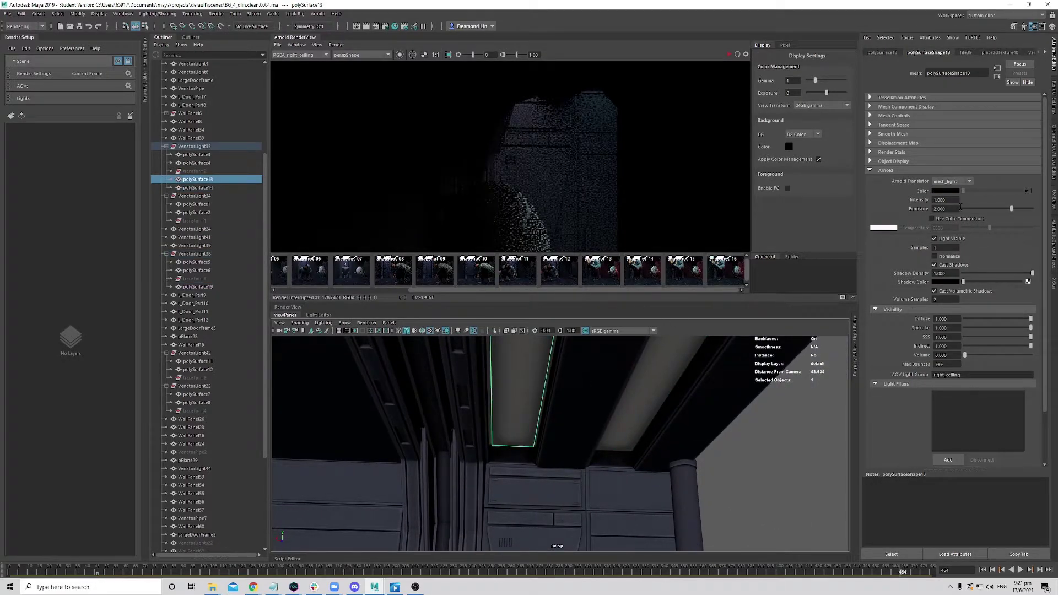
right_click(924, 190)
left_click(970, 212)
left_click(946, 192)
left_click(895, 185)
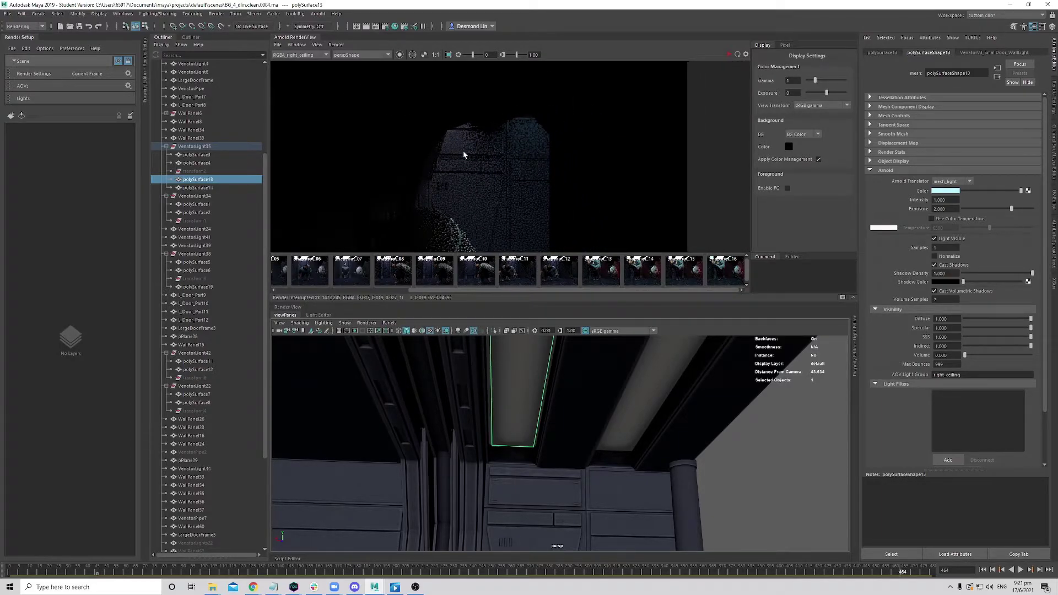
- Compare the Beauty, RGBA_front_ceiling and RGBA_right_ceiling outputs around the robot and the wall behind it
left_click(300, 56)
left_click(302, 61)
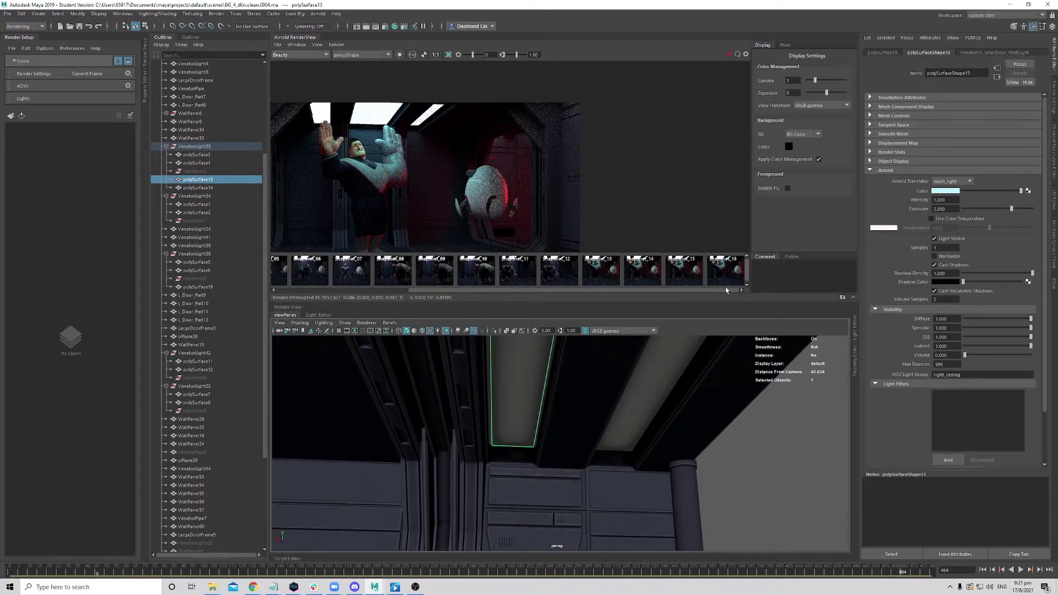
scroll(610, 409, "up", 2)
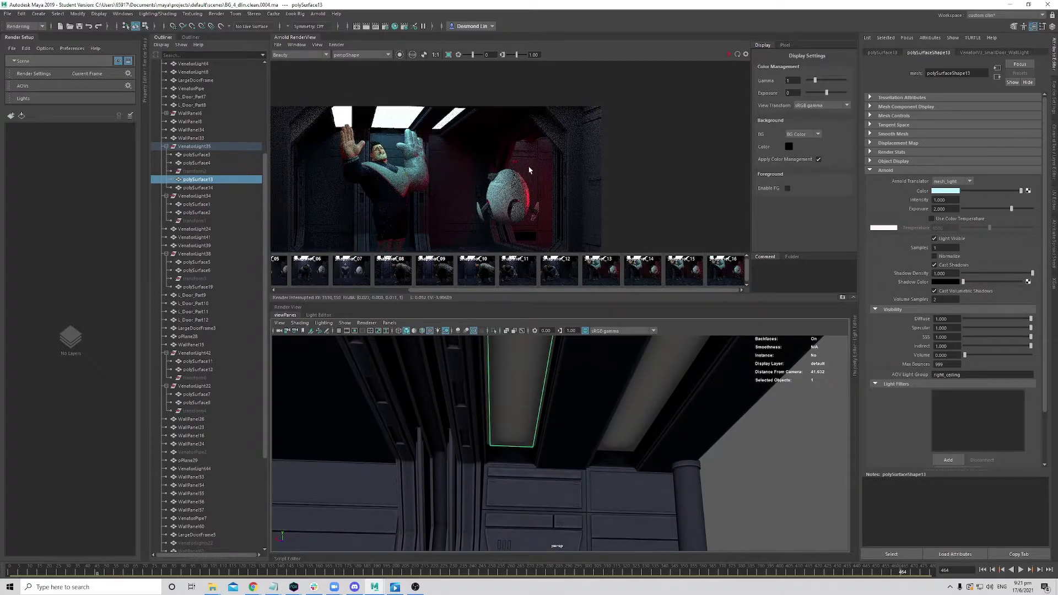
left_click(312, 56)
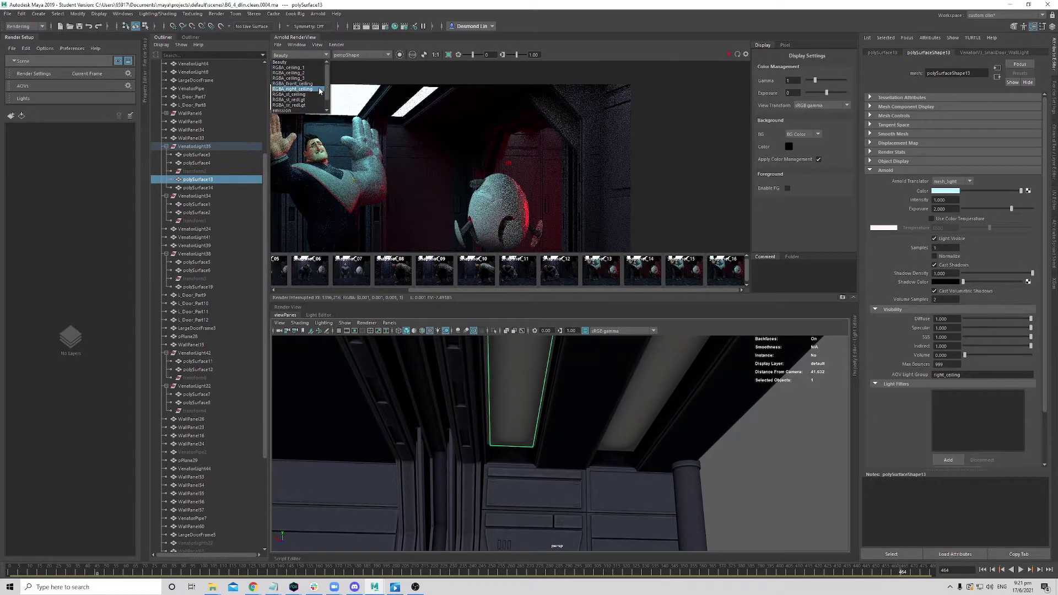
left_click(292, 83)
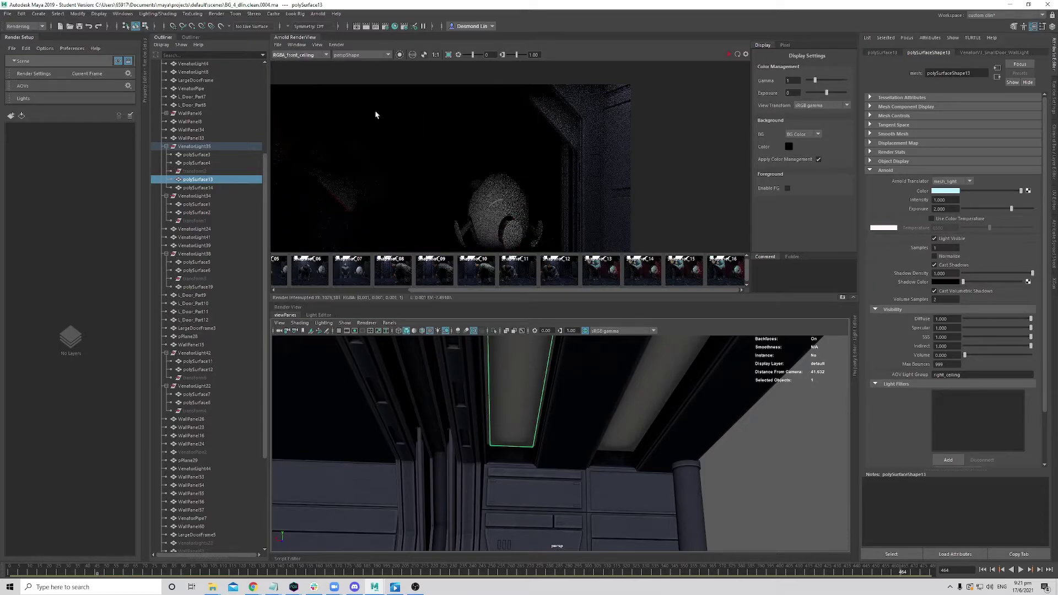
left_click(312, 56)
left_click(293, 92)
scroll(553, 155, "up", 1)
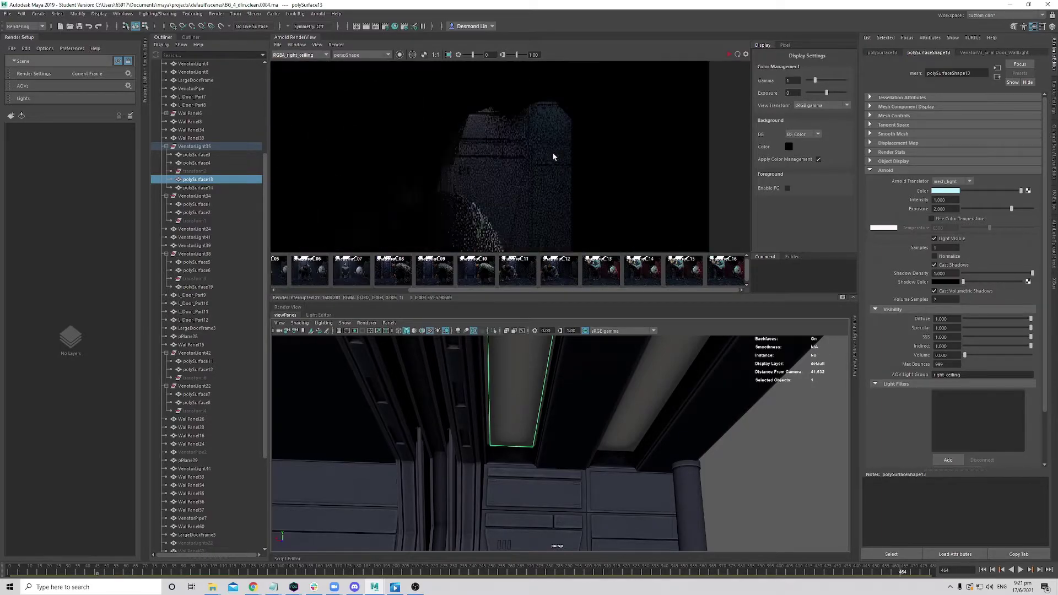
- Return to the Beauty output and re-render the full image with the updated ceiling light, stopping it once the noise starts to clear
left_click(298, 55)
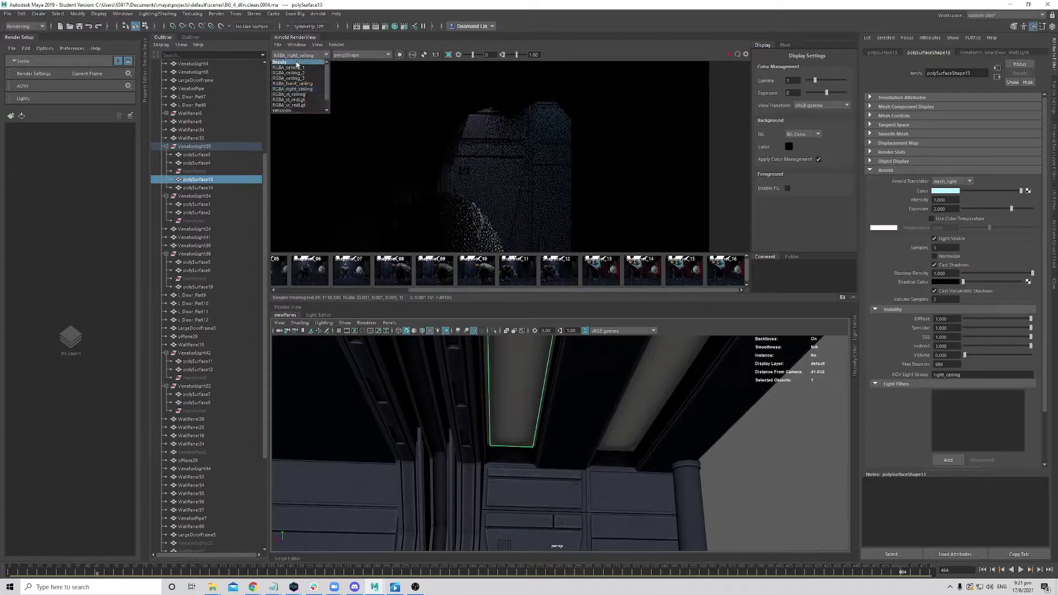
left_click(290, 64)
scroll(599, 191, "down", 2)
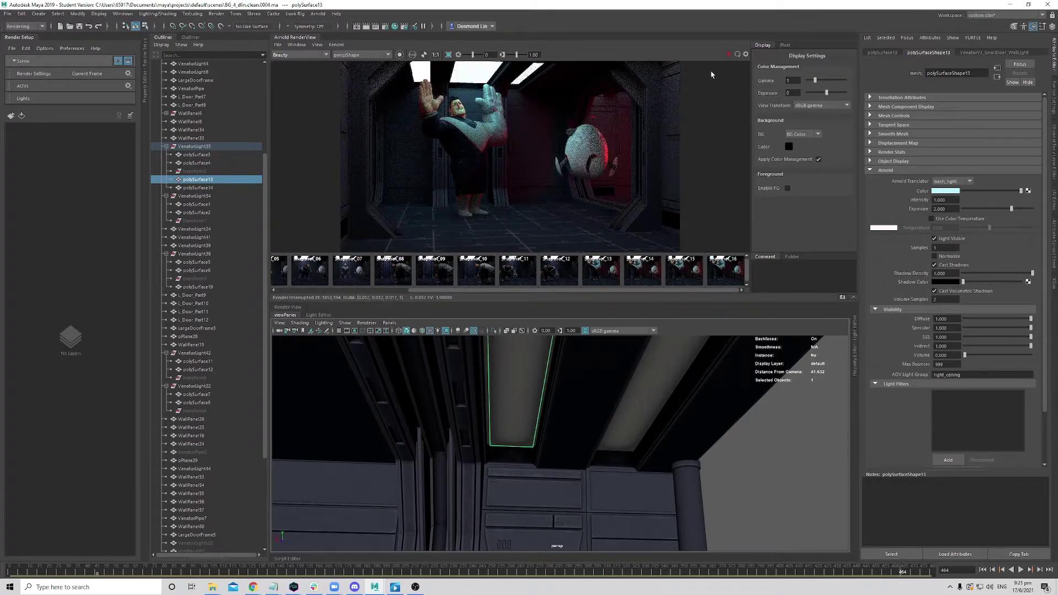
left_click(728, 55)
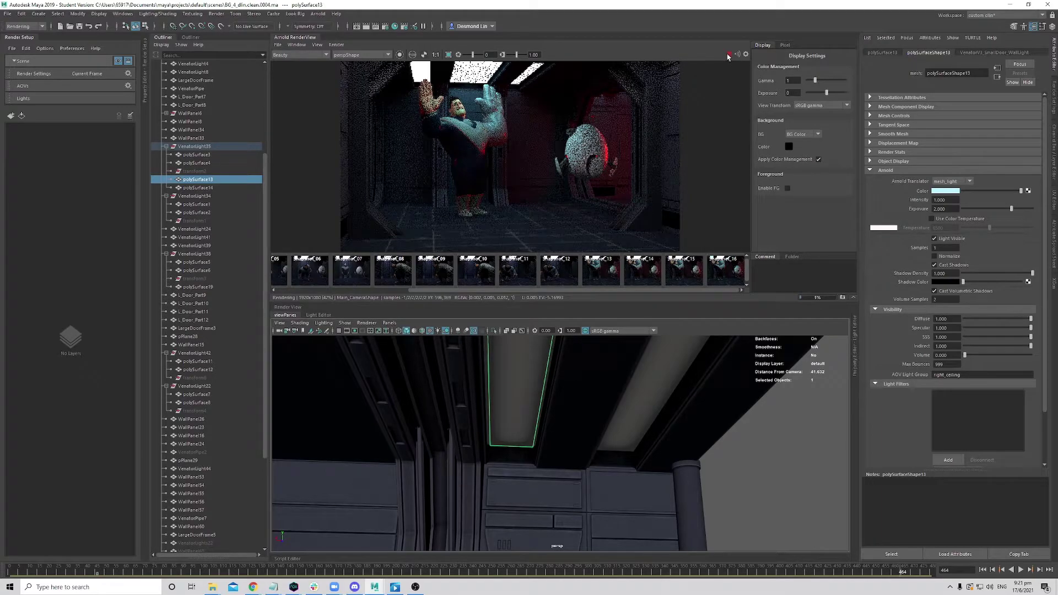
left_click(728, 55)
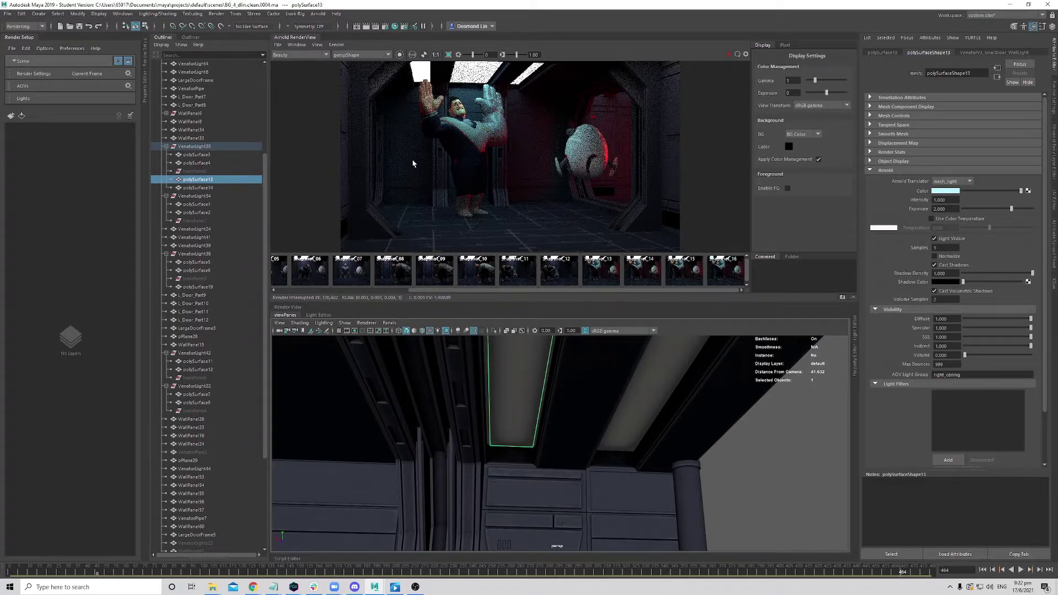
- Display the RGBA_sl_ceiling and RGBA_ceiling_1 AOVs and examine their light on the character and robot
left_click(314, 55)
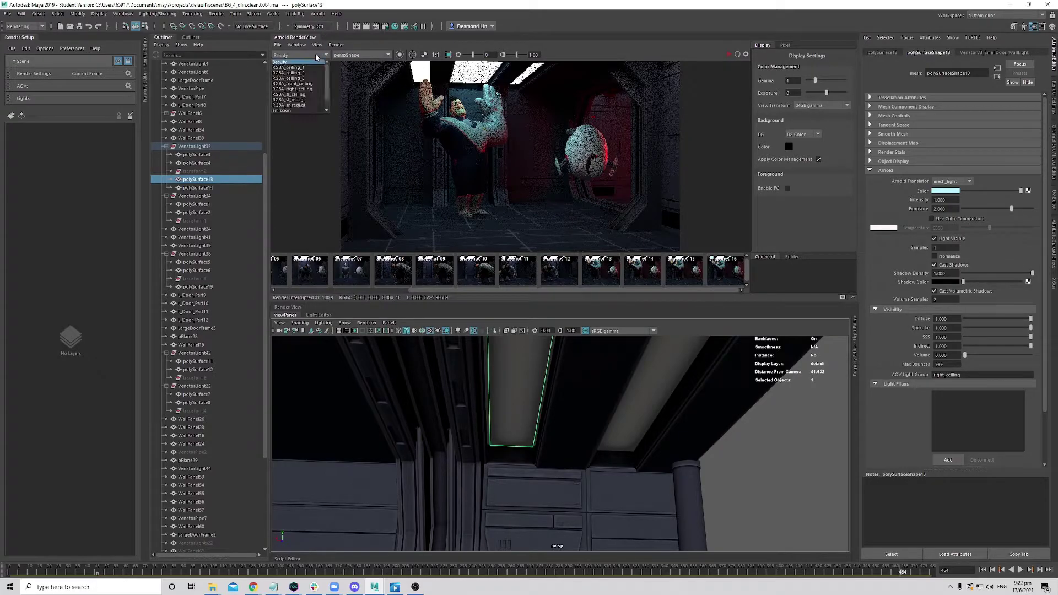
left_click(317, 94)
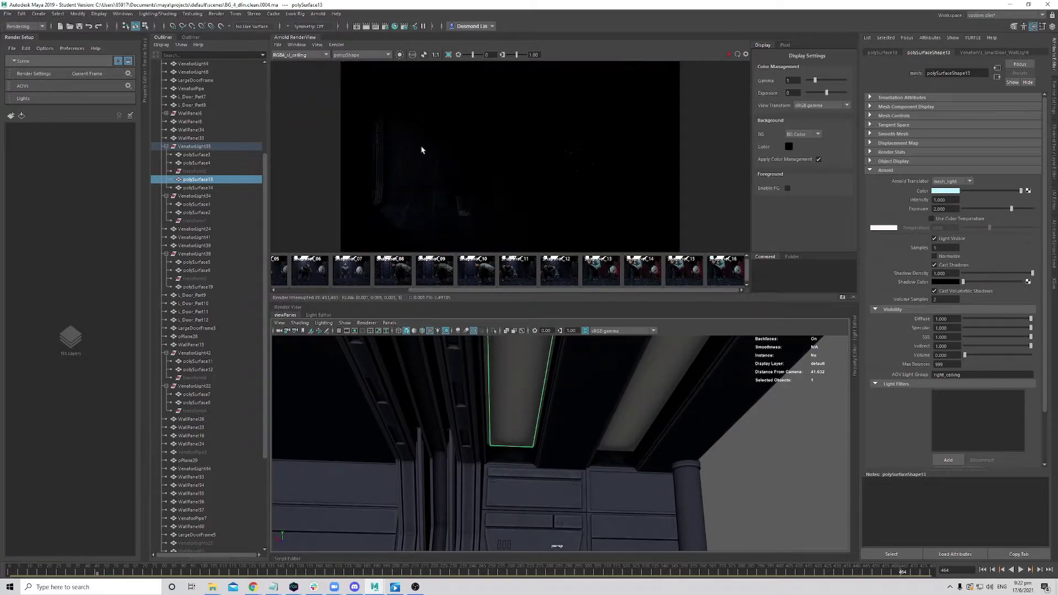
middle_click_drag(429, 151, 462, 160)
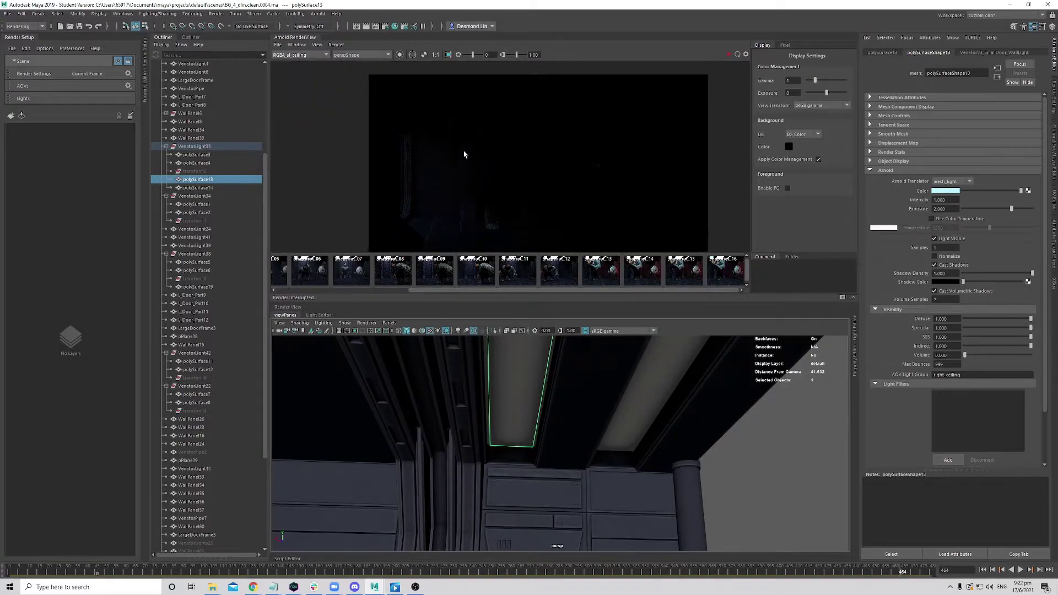
left_click(307, 55)
left_click(300, 71)
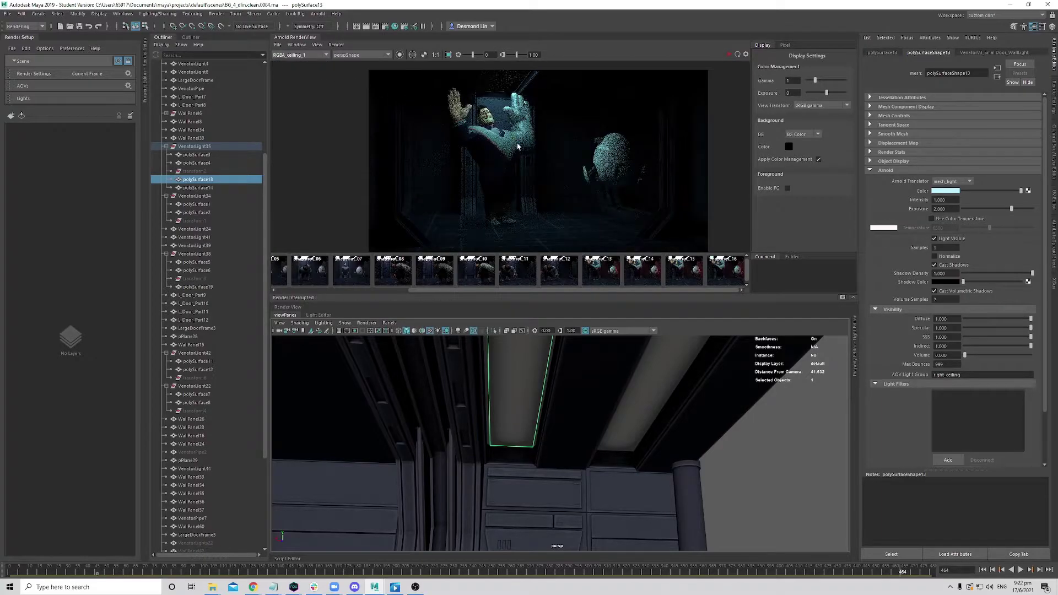
middle_click_drag(518, 147, 539, 169)
scroll(541, 175, "down", 2)
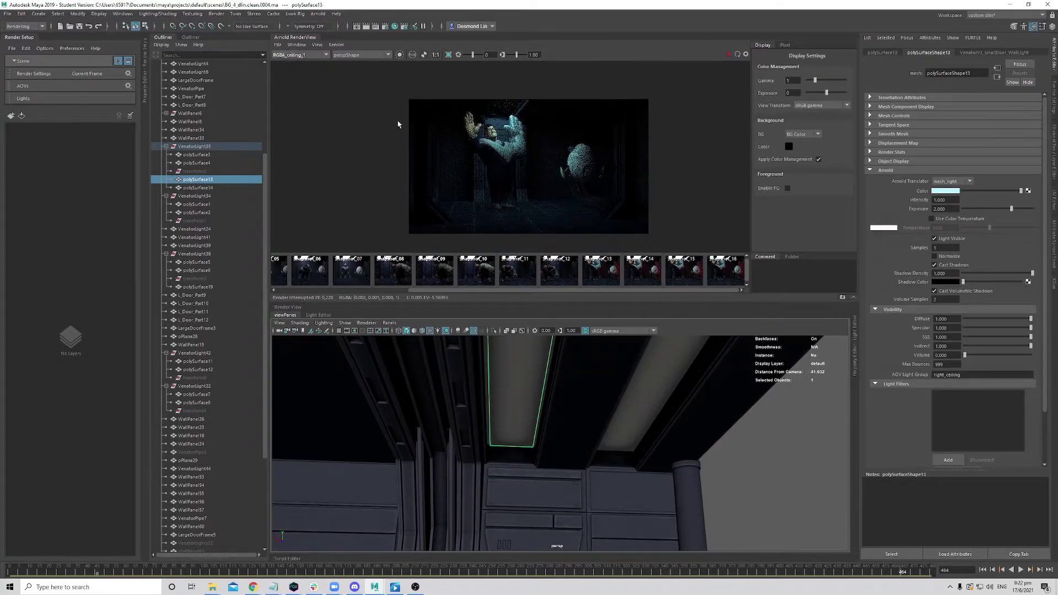
- Examine the RGBA_ceiling_2 and RGBA_ceiling_3 AOVs, ending on the full Beauty output
left_click(310, 55)
left_click(310, 71)
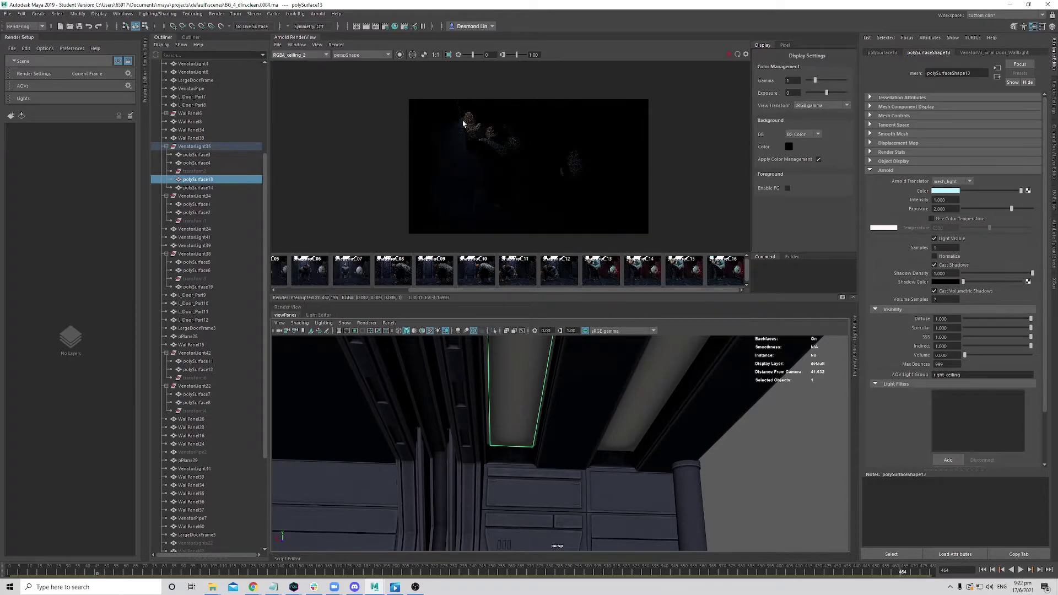
left_click(310, 55)
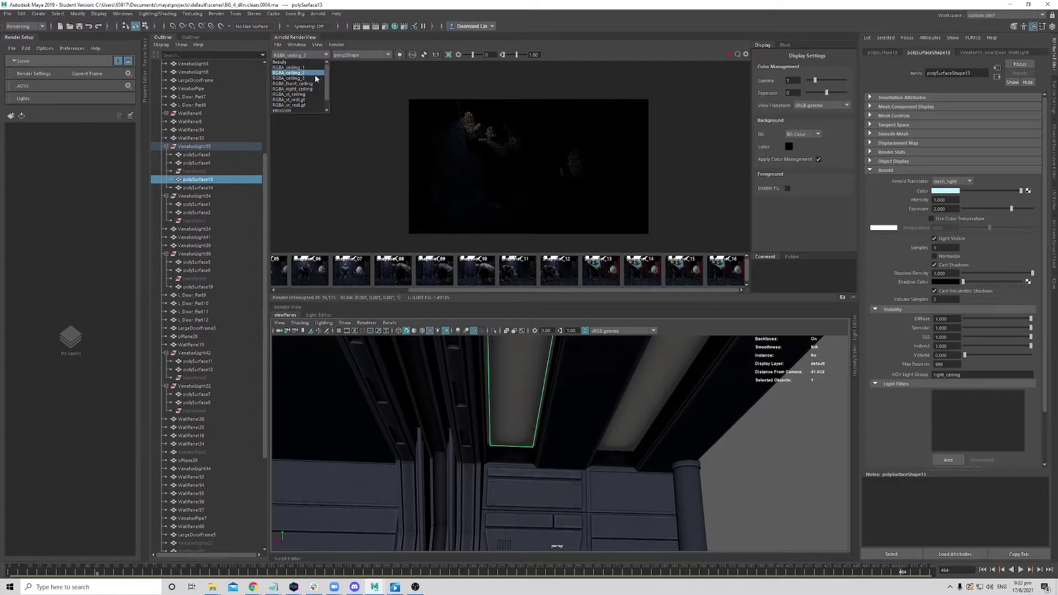
left_click(309, 79)
left_click(310, 55)
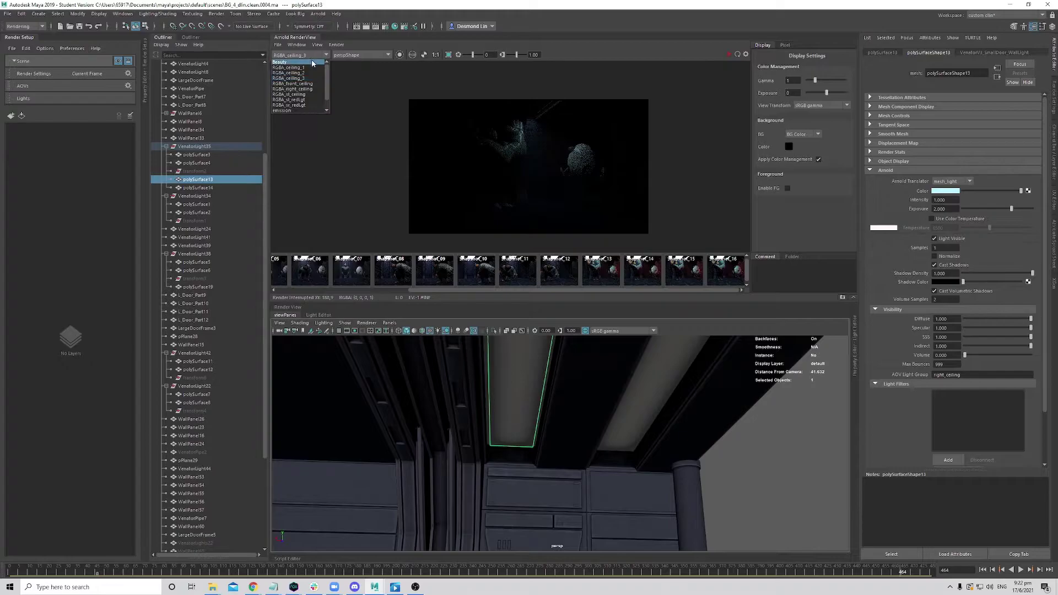
left_click(297, 62)
scroll(628, 199, "down", 2)
middle_click_drag(598, 194, 566, 179, "alt")
scroll(627, 194, "up", 2)
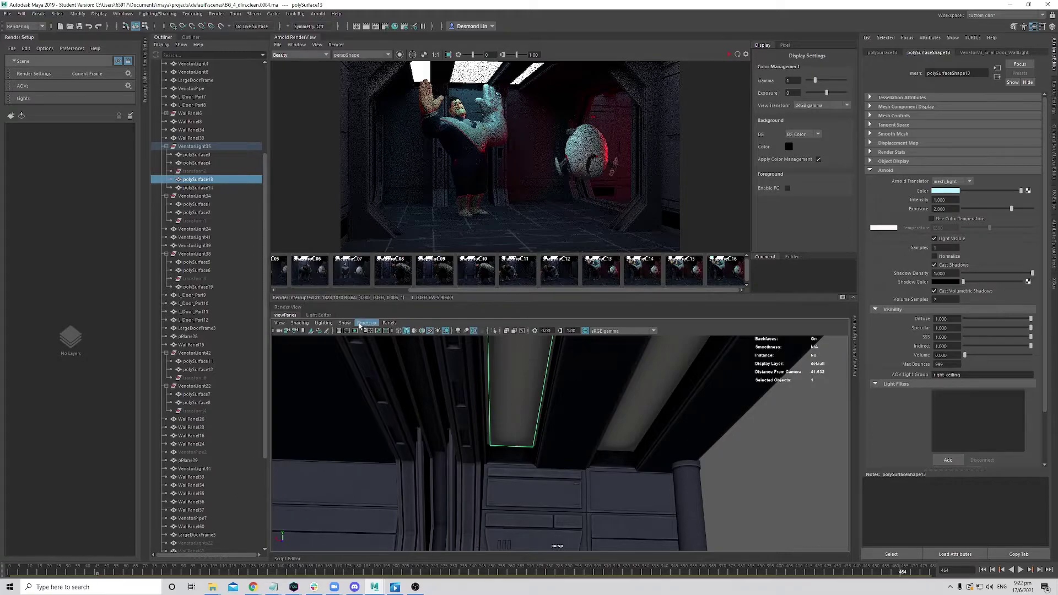
- Go to frame 1 and re-render the Beauty image briefly, reviewing stored snapshots 08 and 16 for comparison
left_click(410, 274)
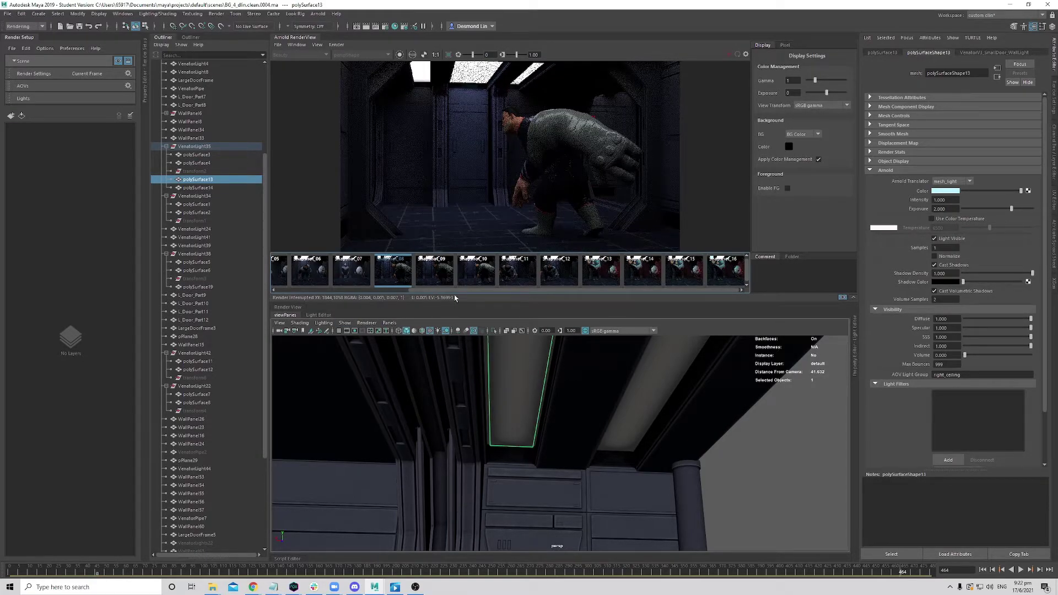
left_click_drag(461, 292, 266, 286)
left_click(10, 571)
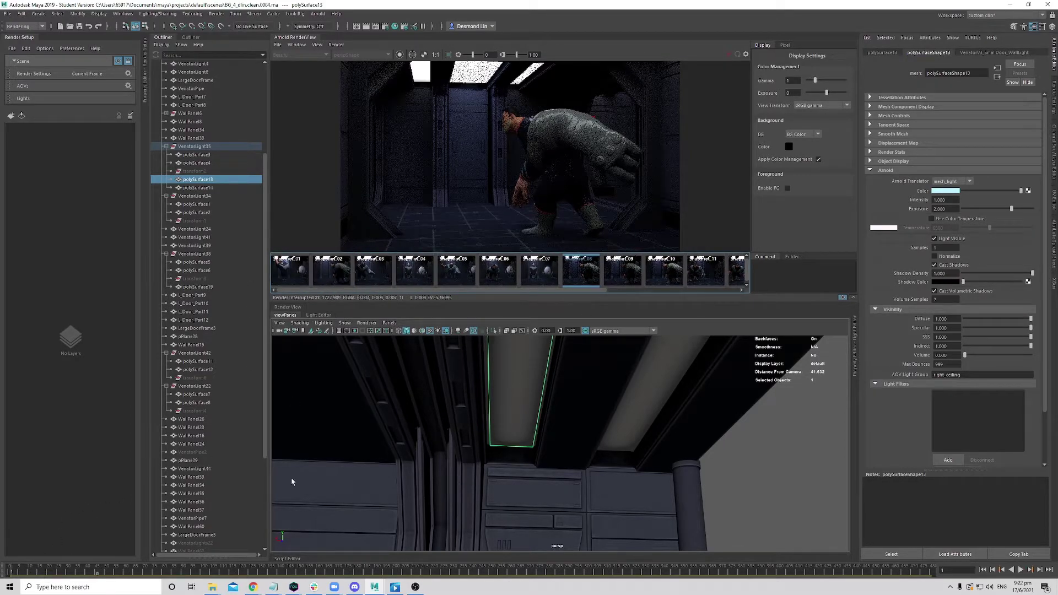
left_click(678, 290)
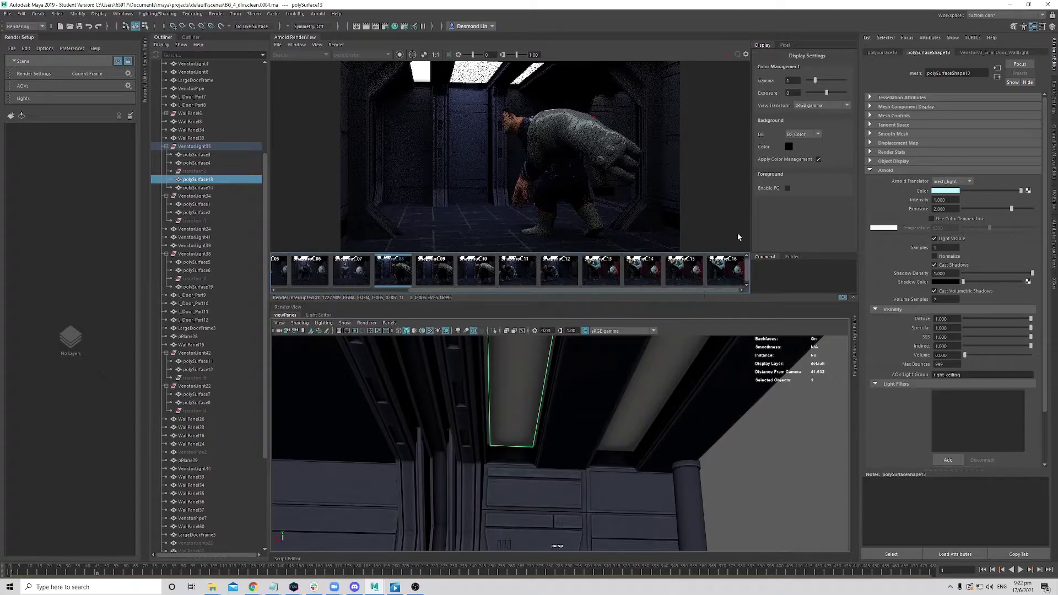
left_click(642, 282)
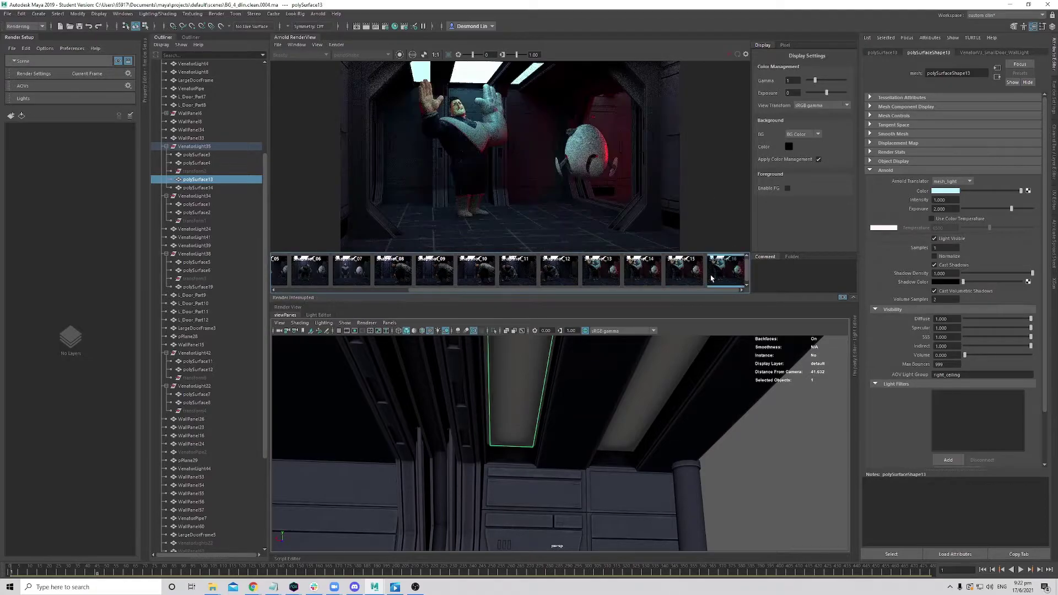
left_click(729, 55)
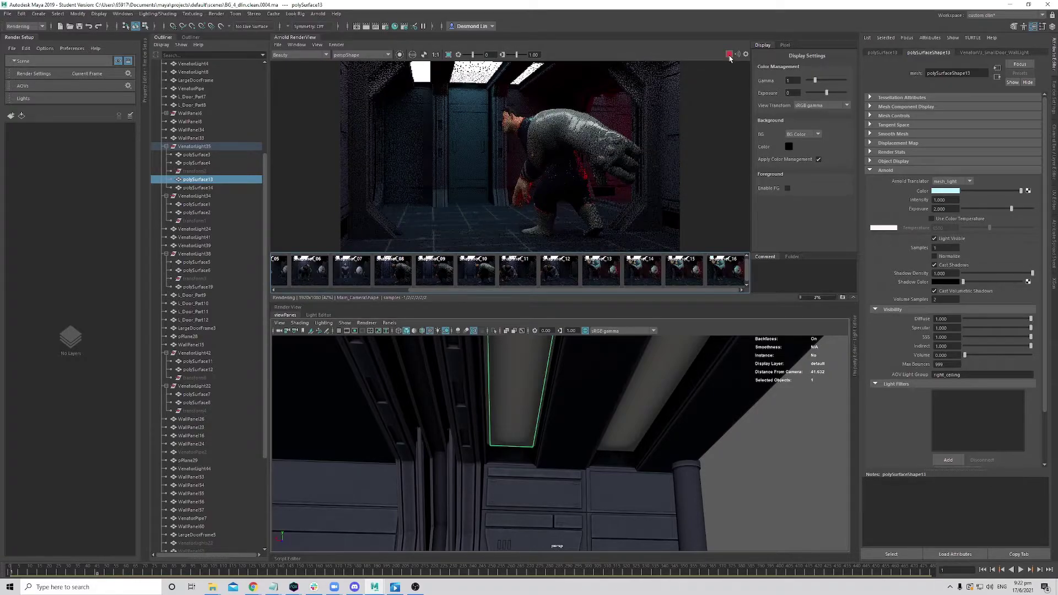
left_click(728, 55)
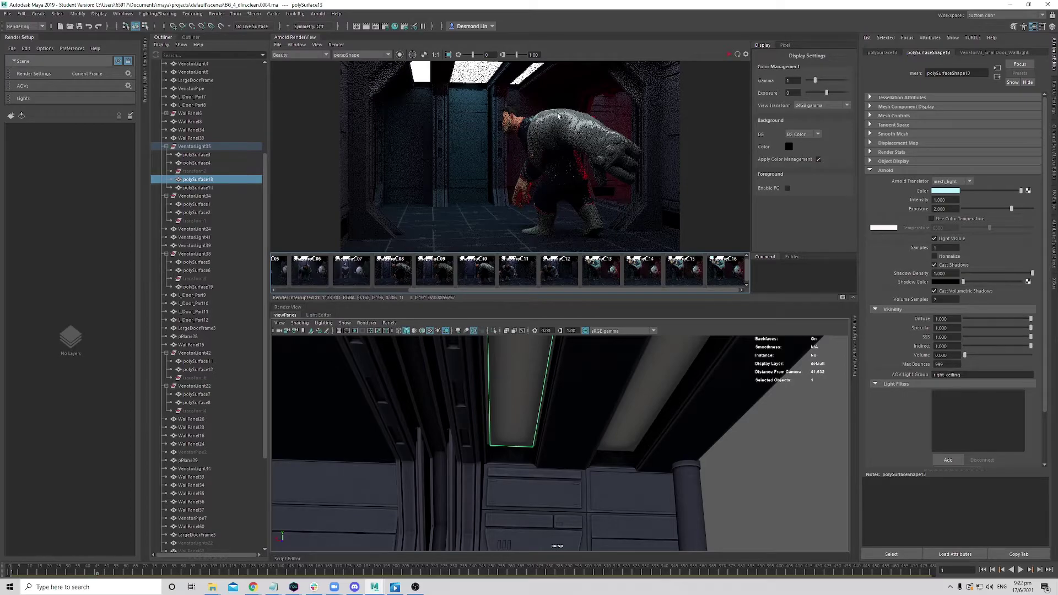
- Give the polySurface8 ceiling mesh light under VenatorLight22 the most recent pale cyan from the colour history
left_click_drag(622, 472, 553, 485, "alt")
scroll(612, 503, "down", 6)
right_click_drag(552, 485, 635, 512, "alt")
middle_click_drag(564, 439, 588, 458, "alt")
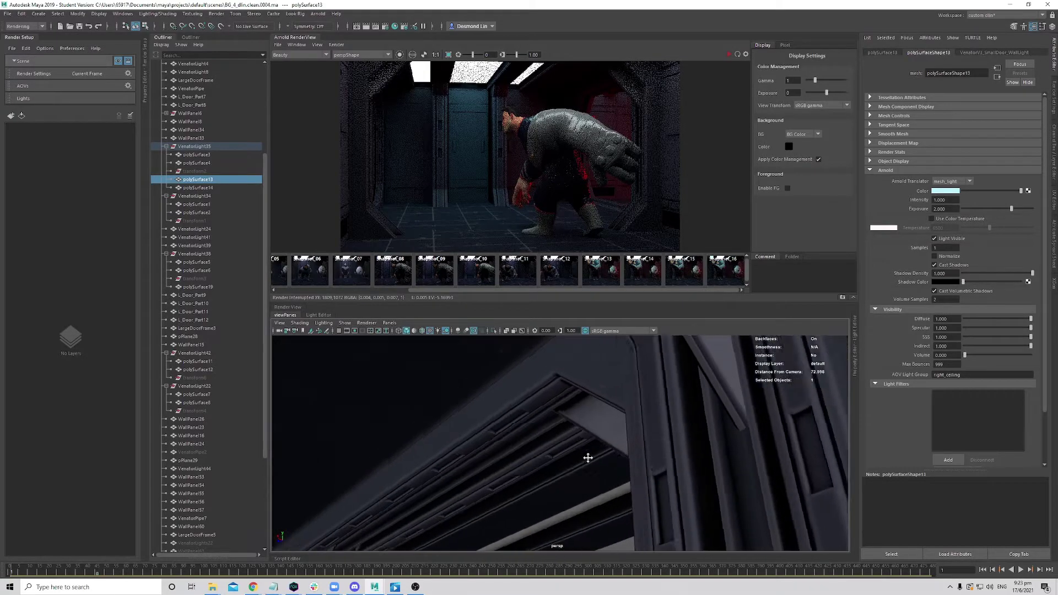
left_click_drag(587, 458, 642, 434, "alt")
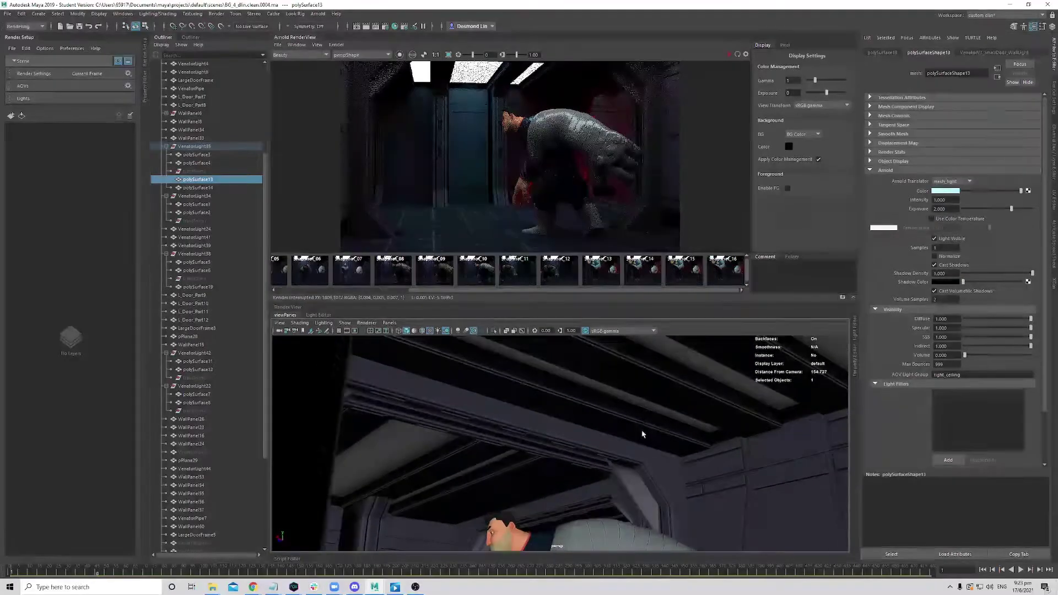
left_click(640, 414)
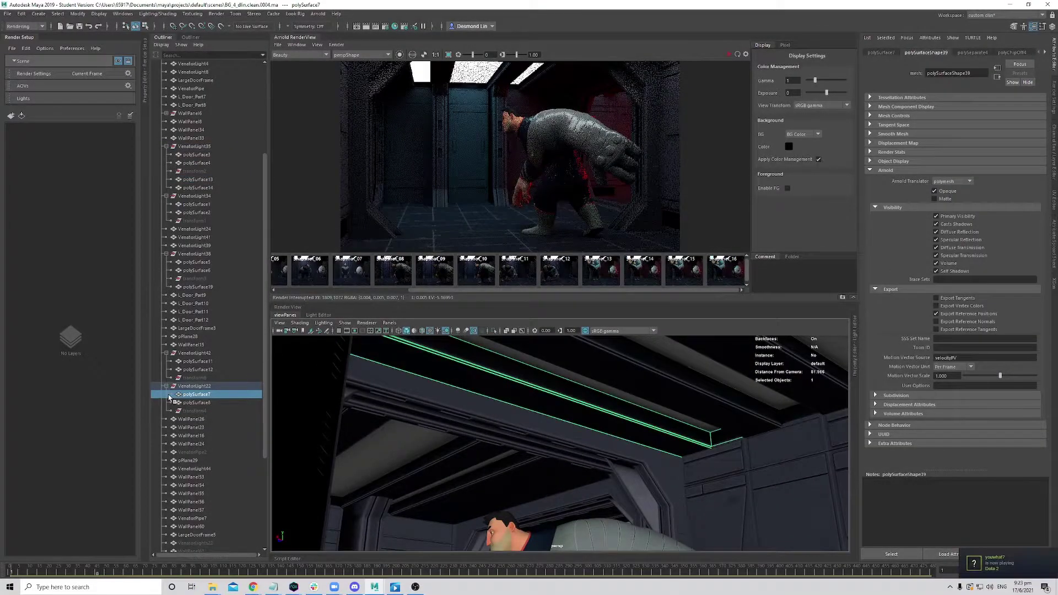
left_click(196, 403)
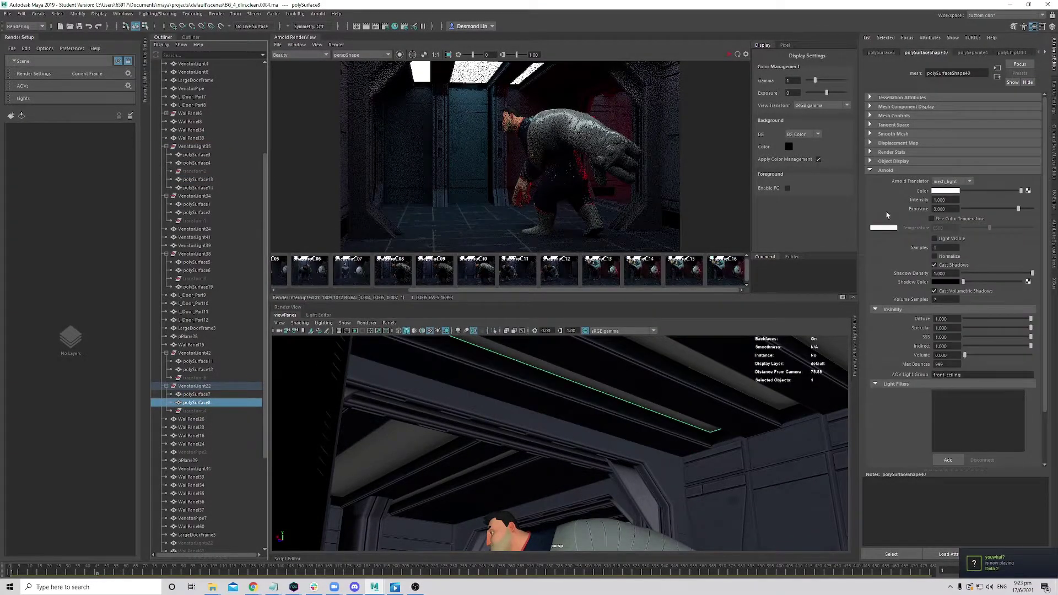
left_click(948, 193)
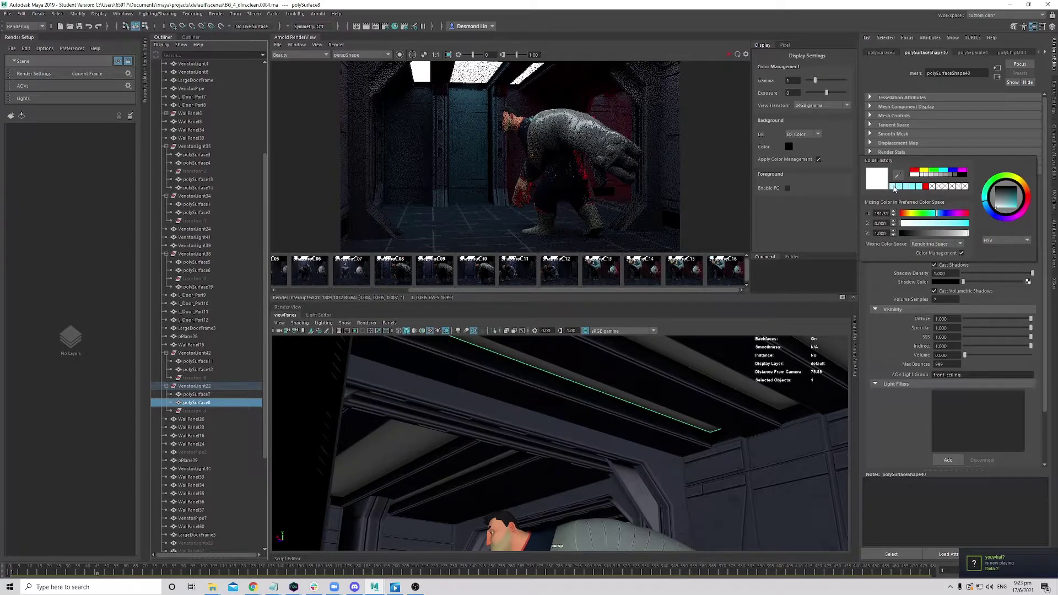
left_click(894, 189)
- Give the polySurface12 ceiling mesh light under VenatorLight42 the same recent pale cyan
left_click(729, 380)
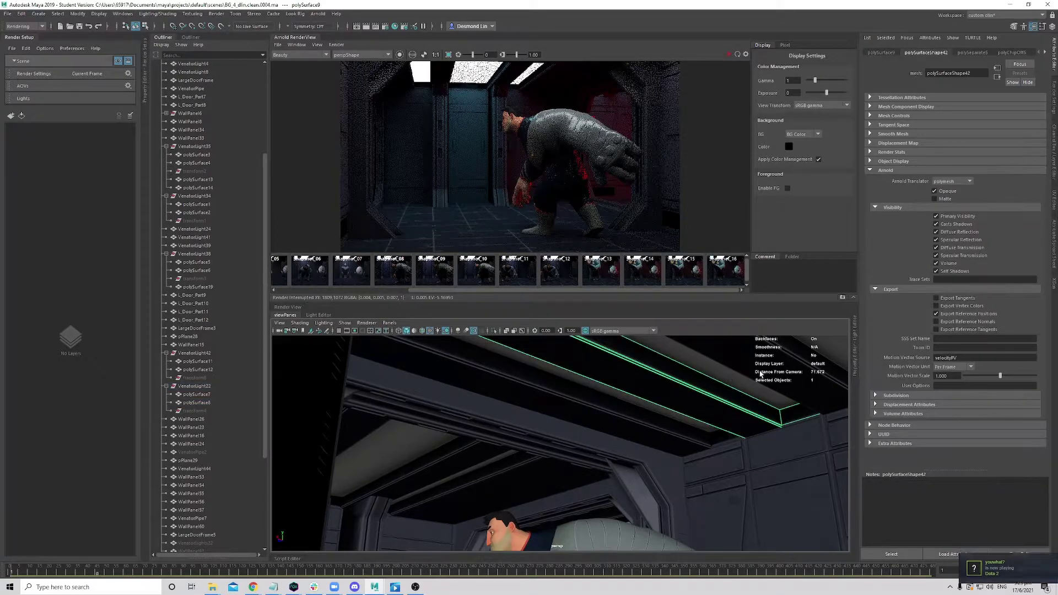
middle_click_drag(694, 390, 670, 378, "alt")
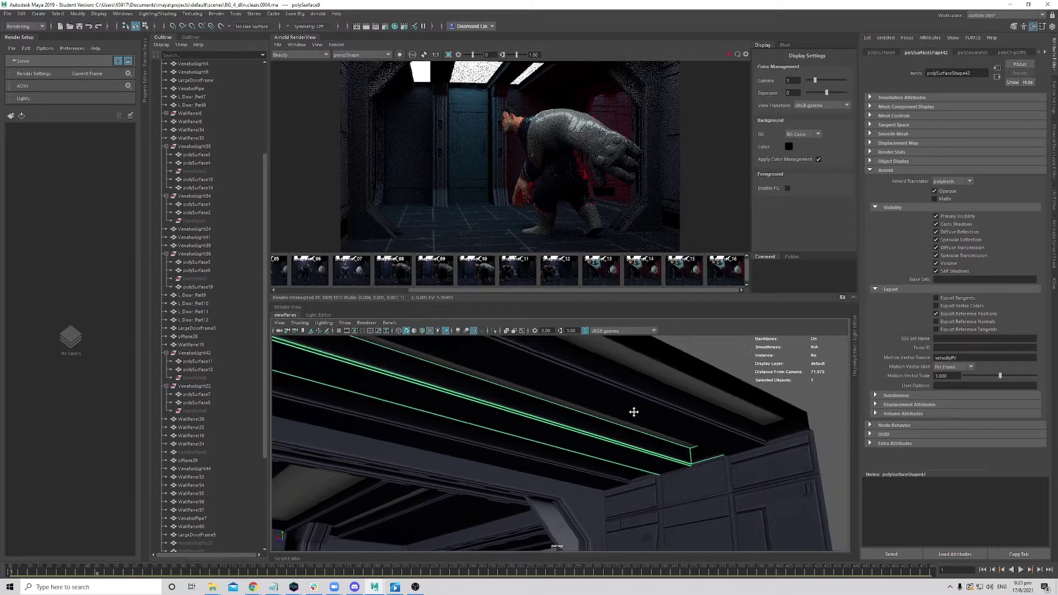
left_click(686, 373)
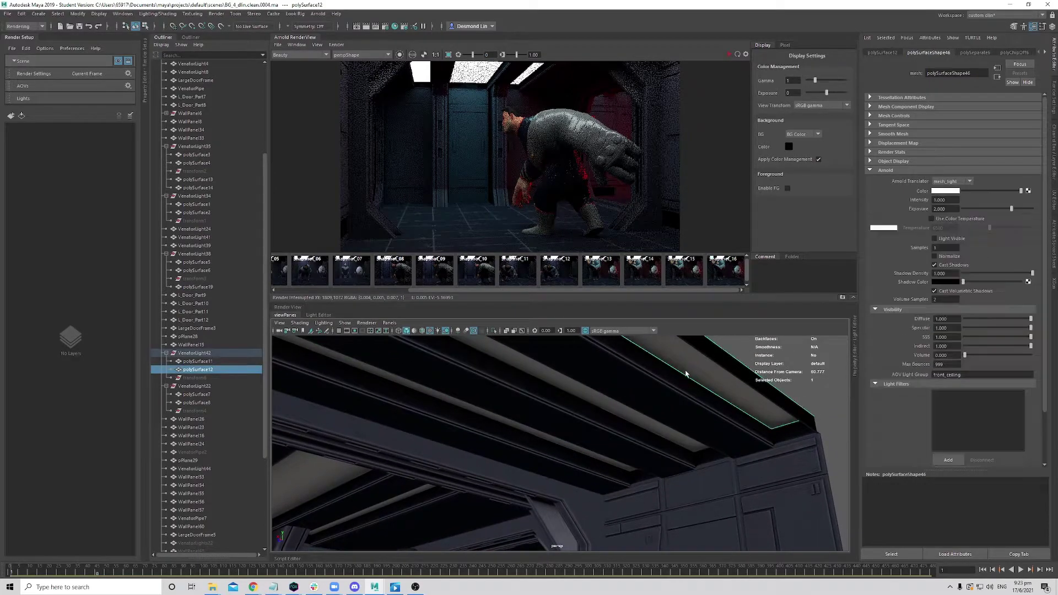
left_click(948, 191)
left_click(897, 184)
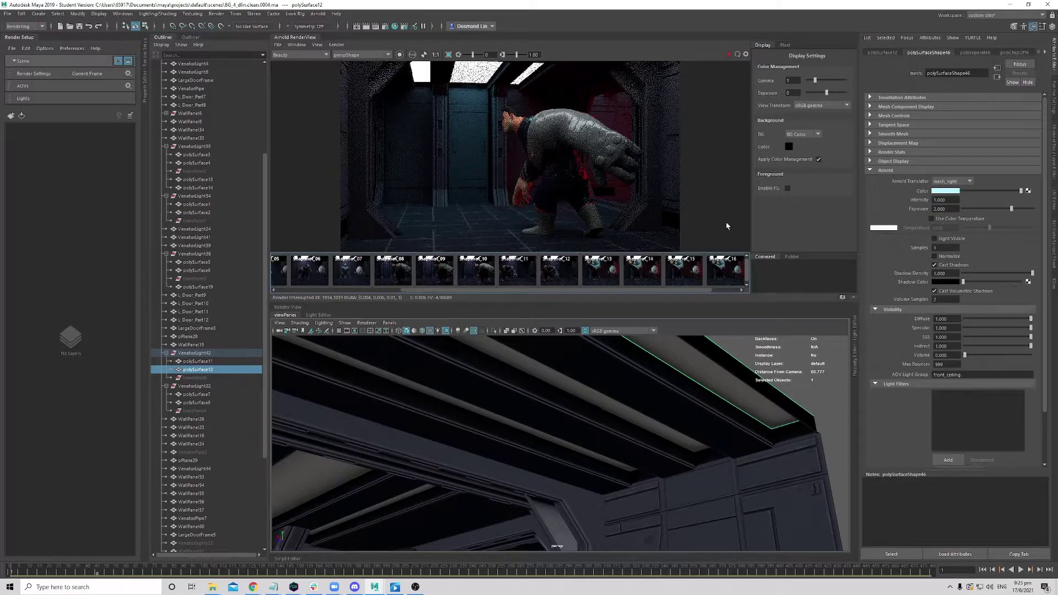
- Re-render frame 1 with the tinted front ceiling lights, compare it with snapshot 16, store a new snapshot and stop the render
left_click(730, 56)
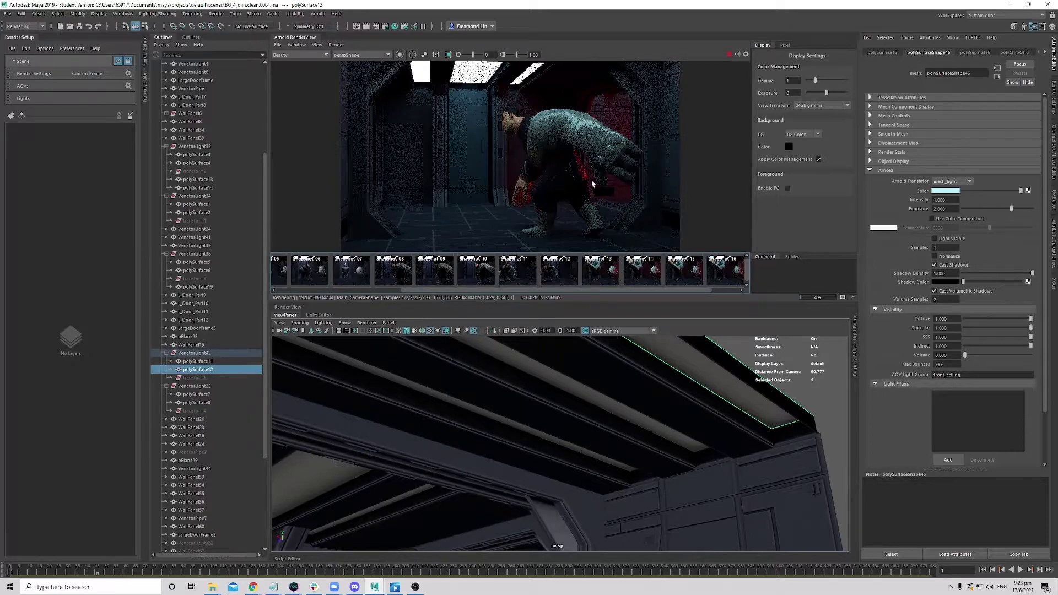
left_click(721, 278)
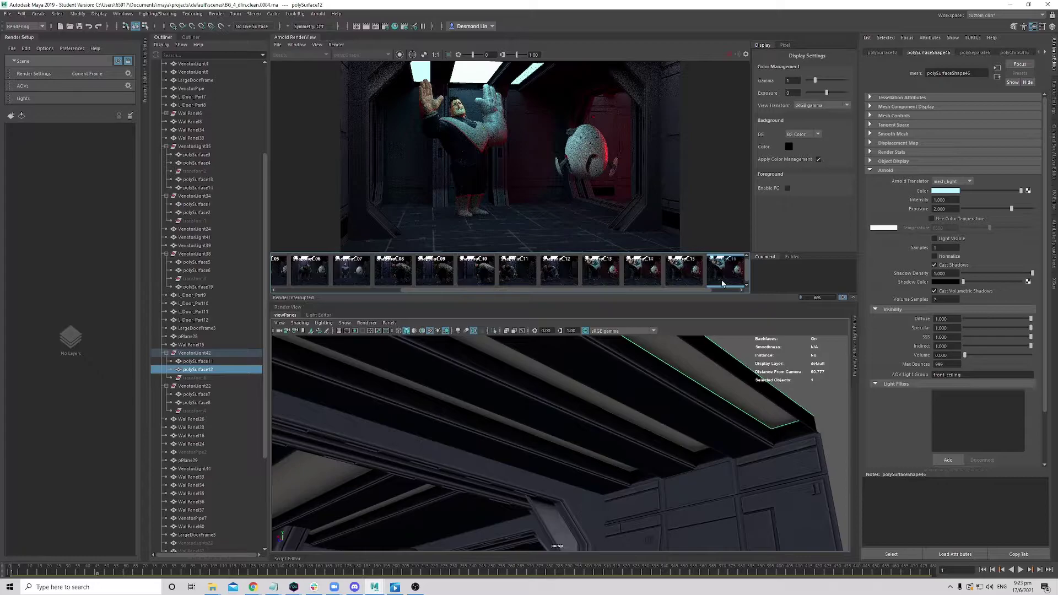
left_click(723, 283)
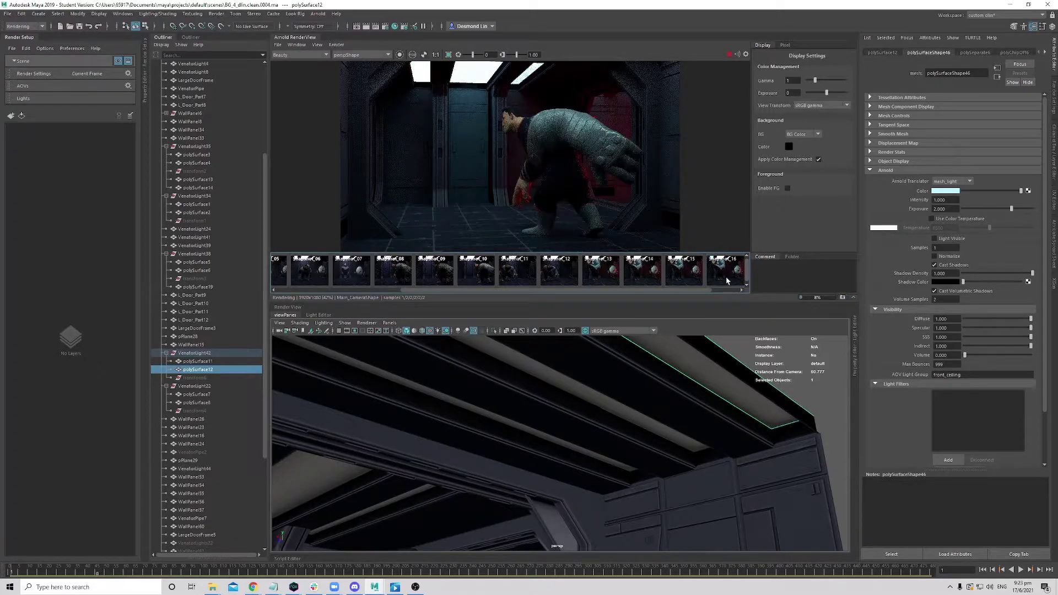
left_click(726, 281)
left_click(726, 281)
left_click(731, 289)
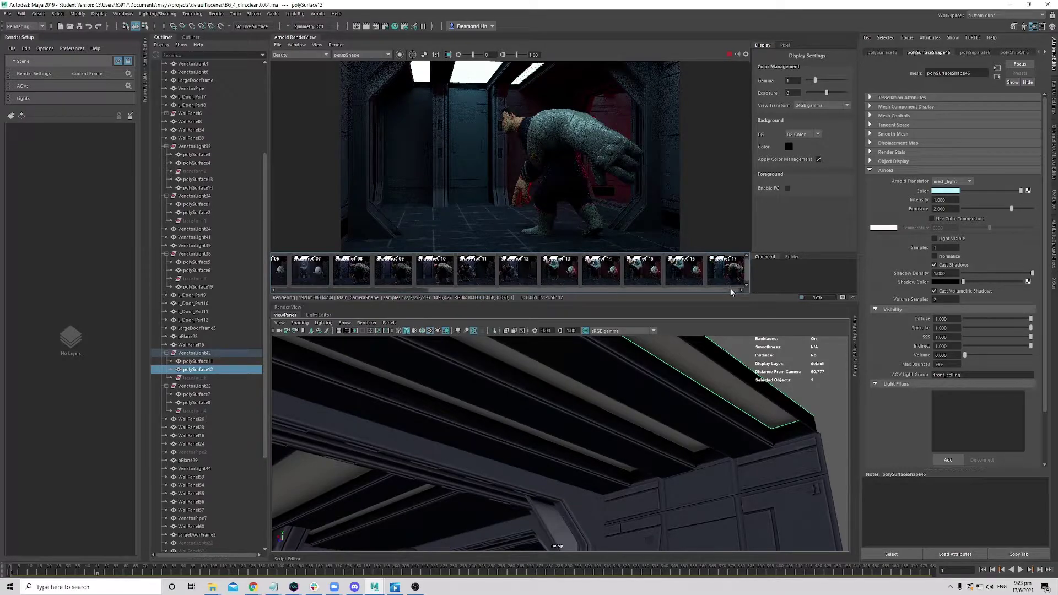
left_click(729, 54)
- Display the RGBA_front_ceiling AOV and examine how the front ceiling light falls on the crouching character
left_click(319, 56)
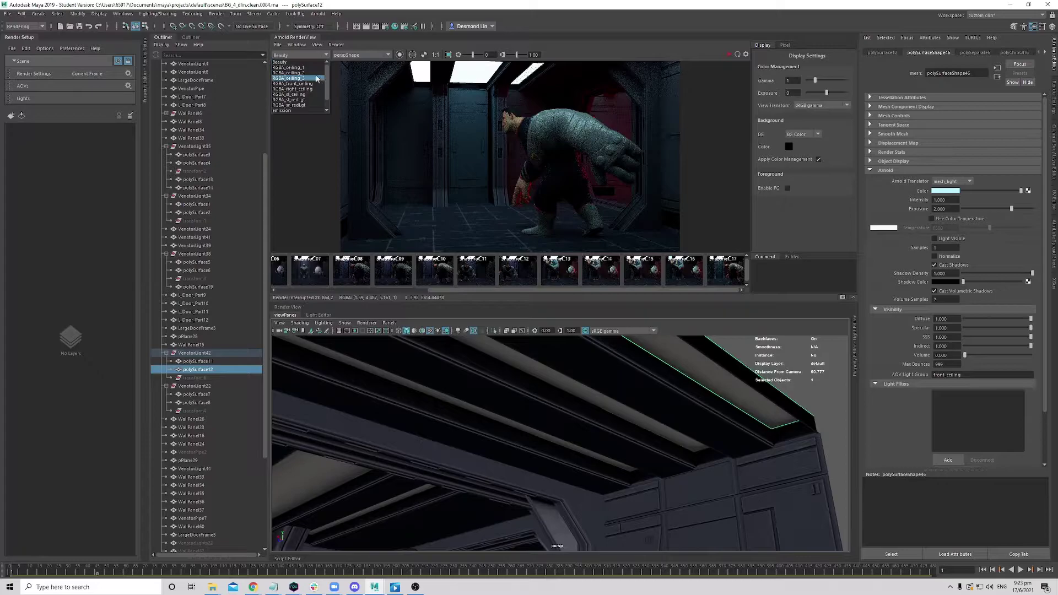
scroll(313, 82, "down", 1)
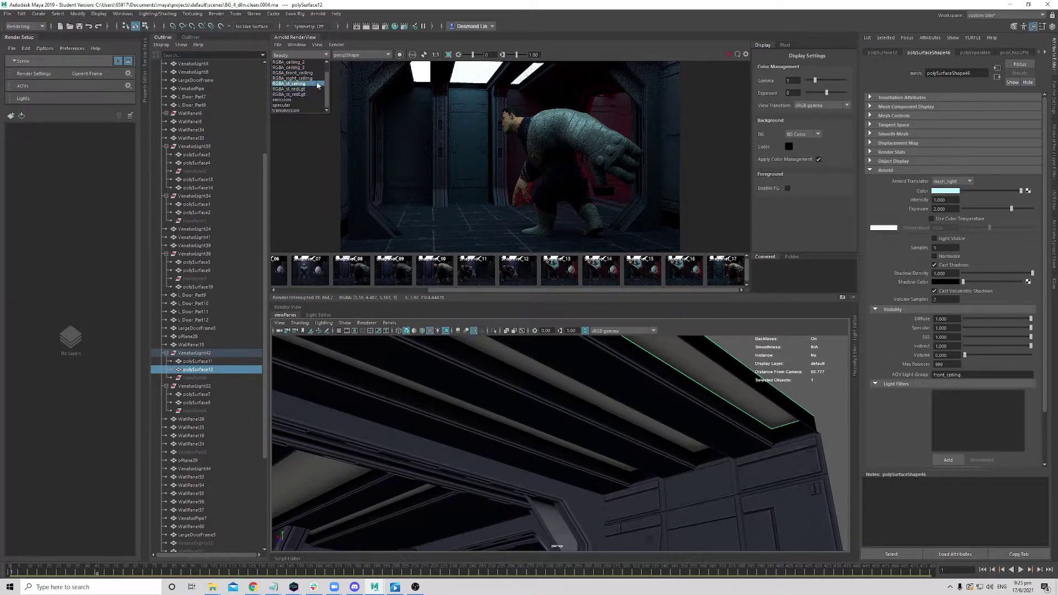
left_click(309, 77)
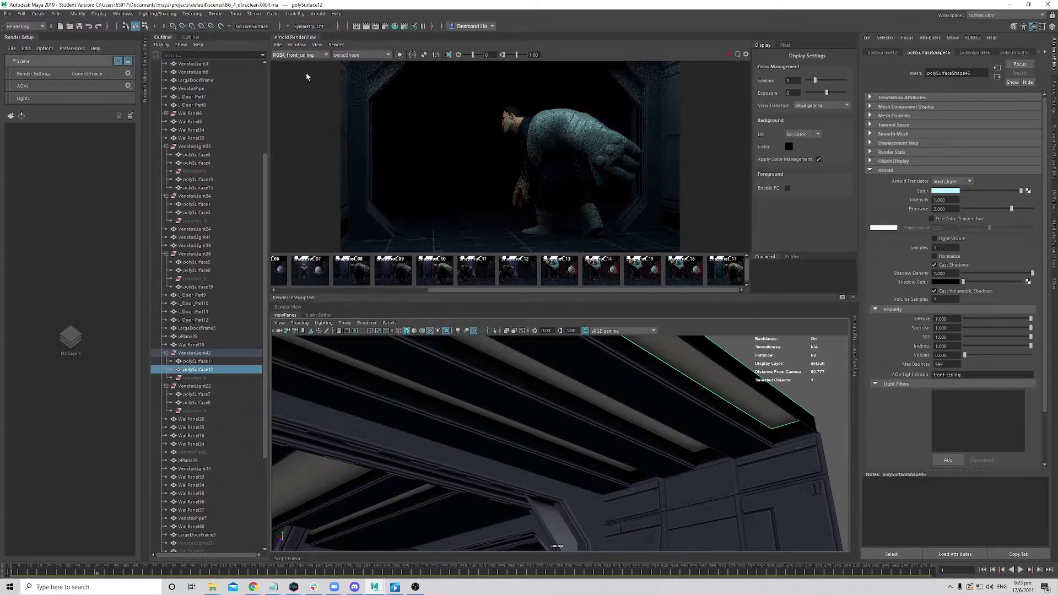
scroll(550, 149, "down", 2)
scroll(564, 154, "up", 2)
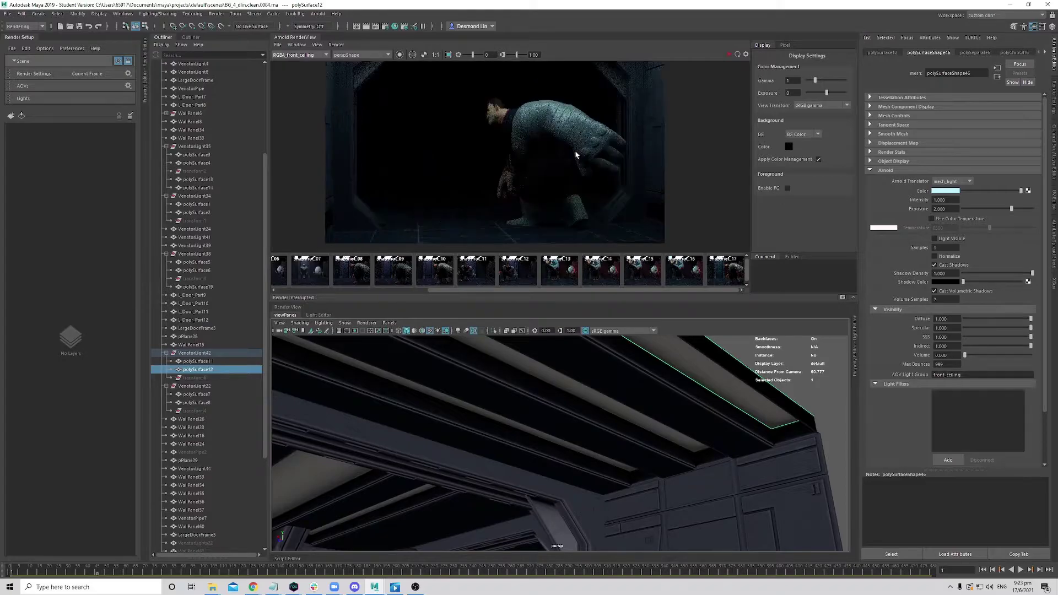
scroll(575, 151, "down", 2)
scroll(577, 155, "up", 1)
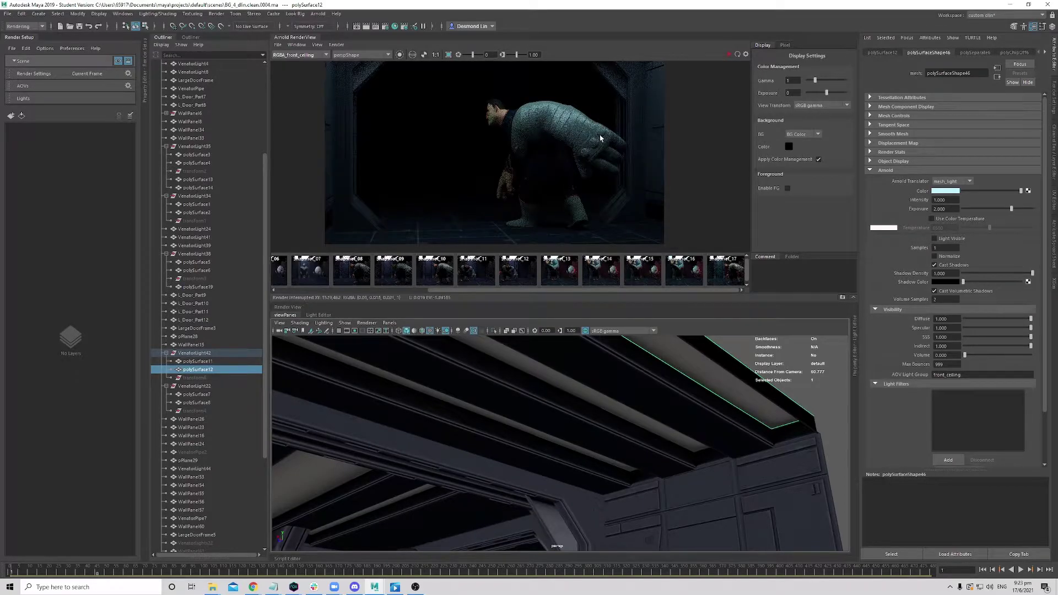
mouse_move(559, 149)
middle_mouse_down()
mouse_move(578, 159)
mouse_move(583, 148)
mouse_move(574, 158)
middle_mouse_up()
scroll(579, 158, "up", 2)
scroll(581, 149, "down", 2)
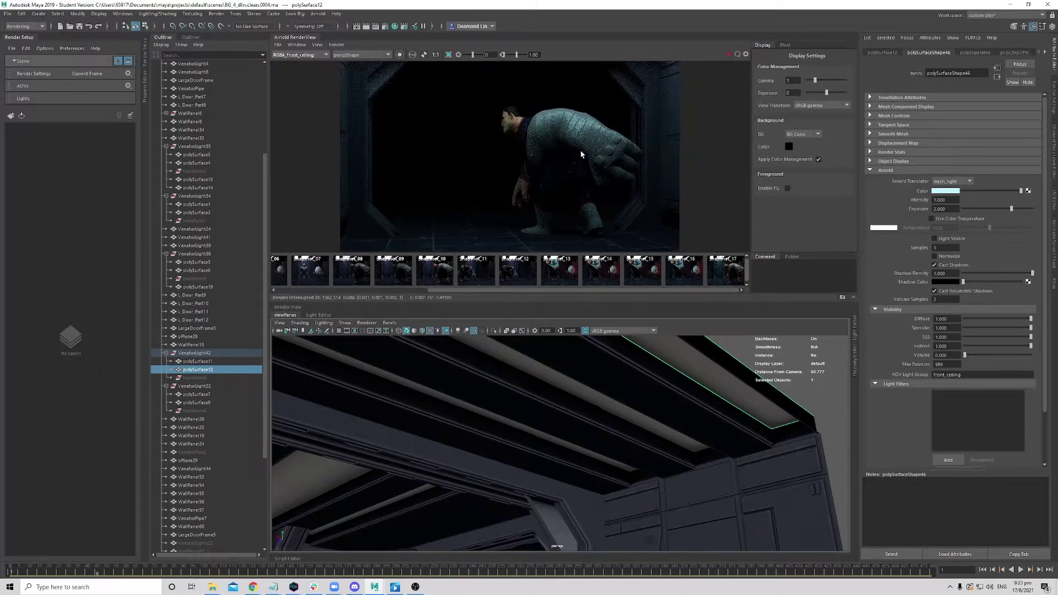
- Adjust the pale cyan light colour of the polySurface12 mesh light under VenatorLight42 and the polySurface8 mesh light under VenatorLight22
left_click(955, 191)
left_click_drag(734, 419, 597, 425, "alt")
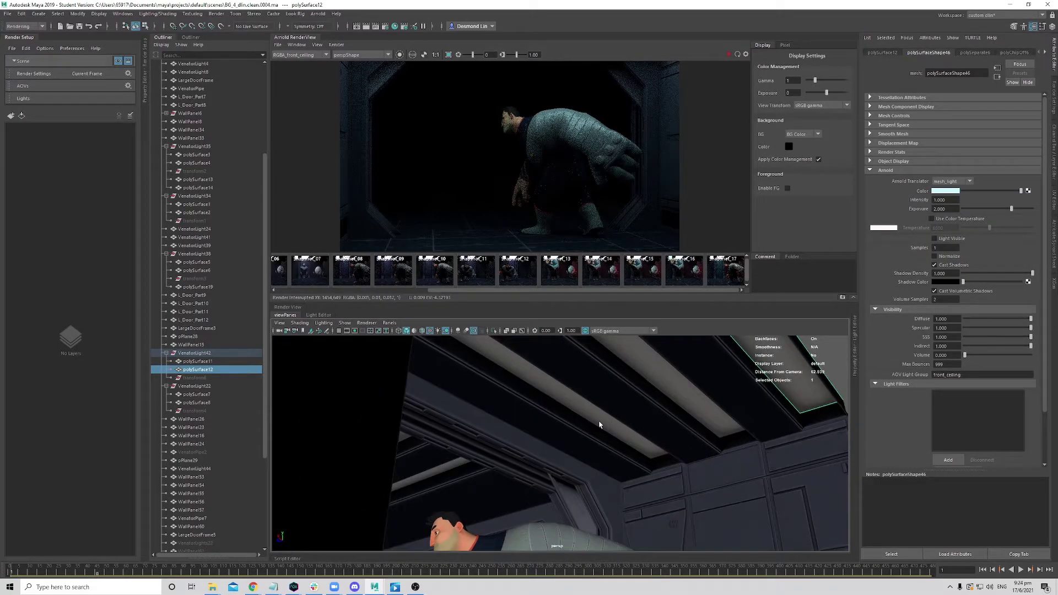
left_click(600, 425)
left_click(501, 413)
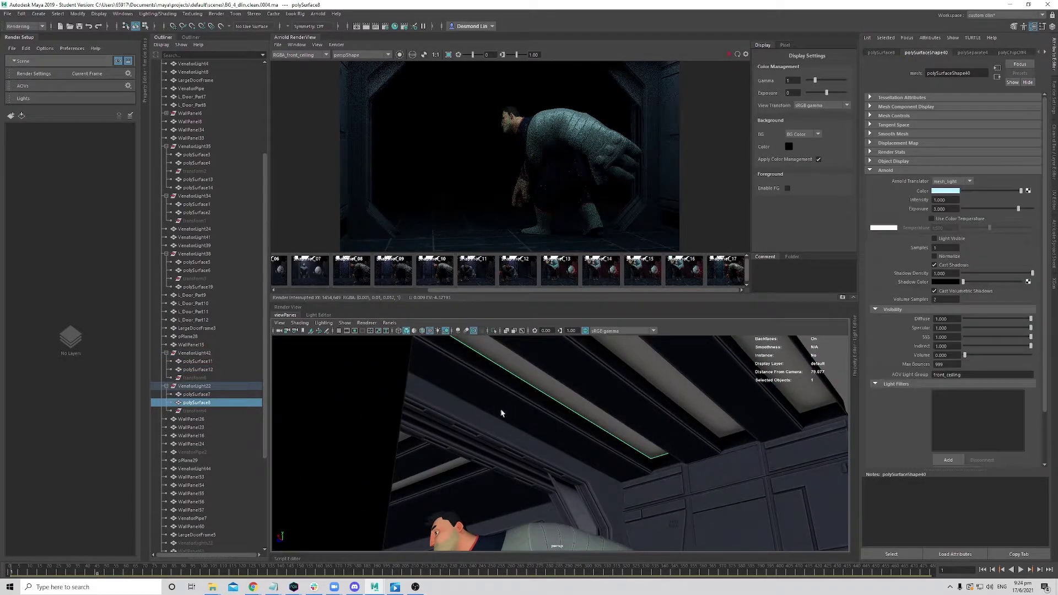
left_click(948, 191)
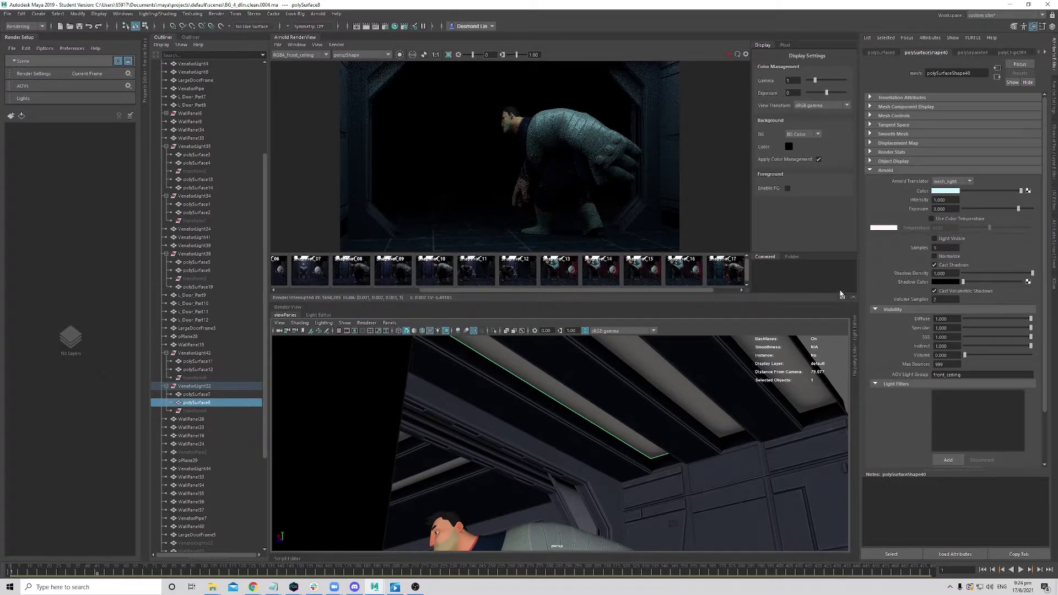
- Re-render the shot with the current front ceiling light colours and switch the displayed AOV from RGBA_front_ceiling to Beauty
left_click(728, 53)
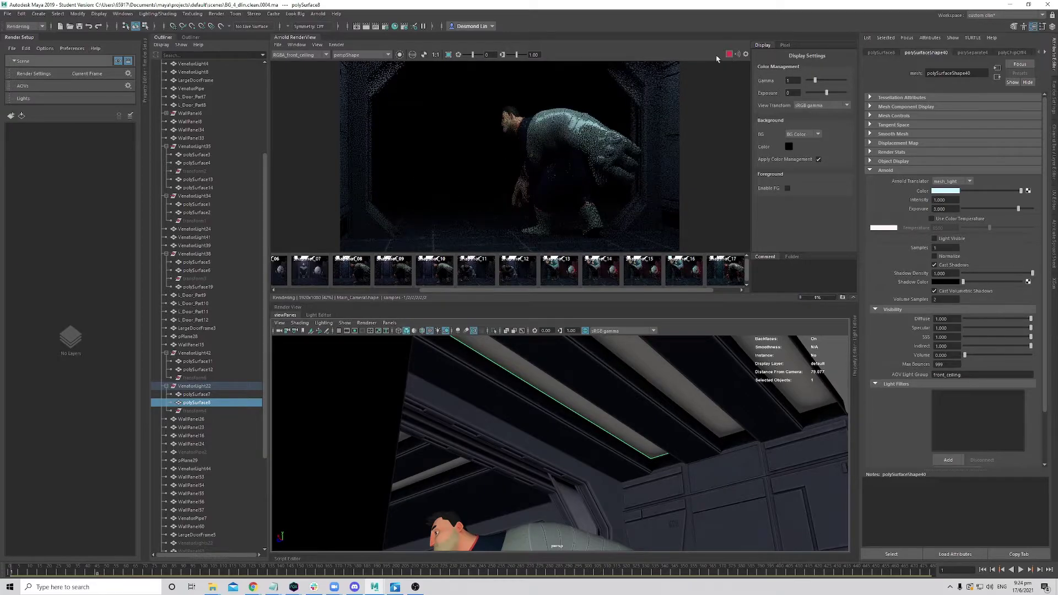
left_click(324, 55)
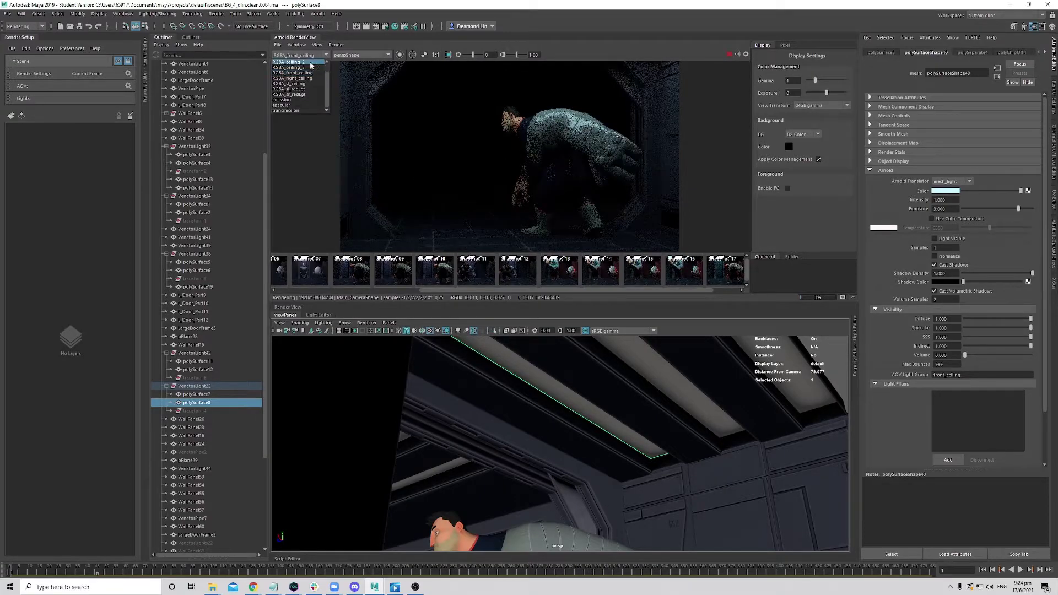
scroll(328, 69, "up", 2)
left_click(309, 62)
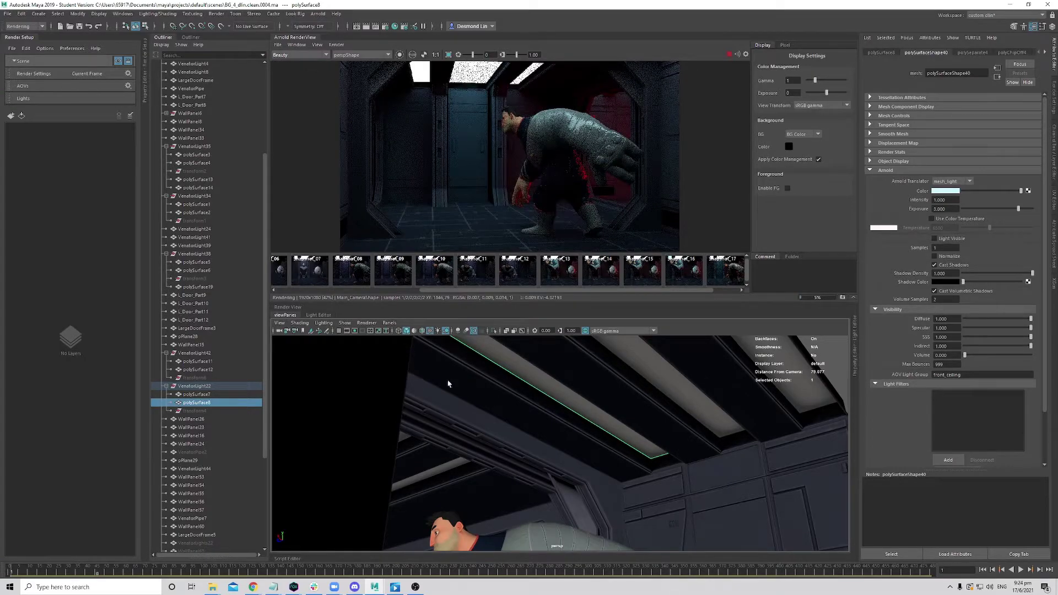
- Browse the blue-lit corridor reference pictures in the refimagines folder and compare them with the whole Beauty render
mouse_move(212, 586)
left_click(214, 565)
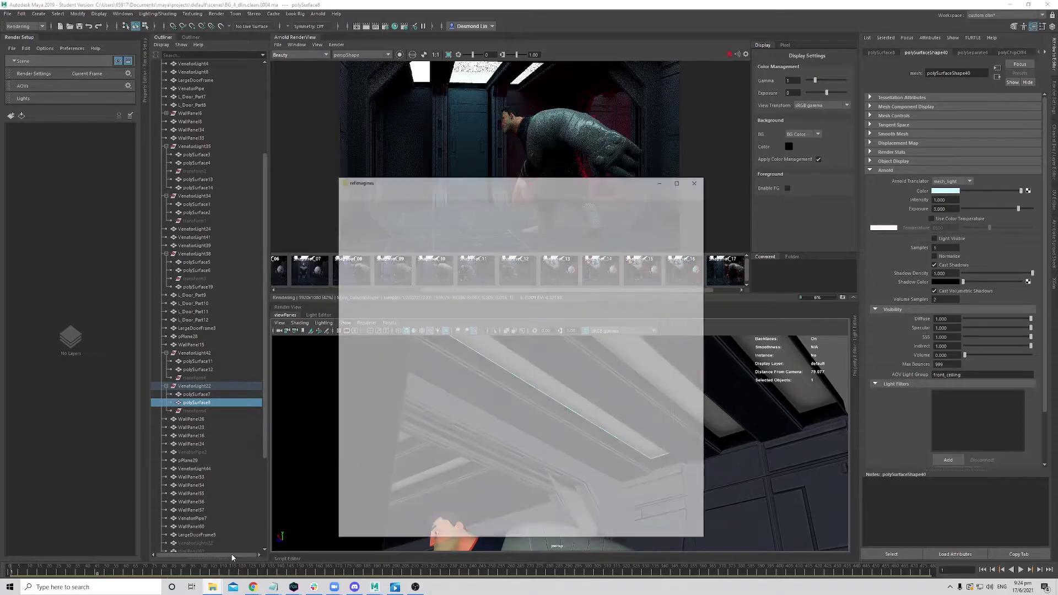
double_click(649, 345)
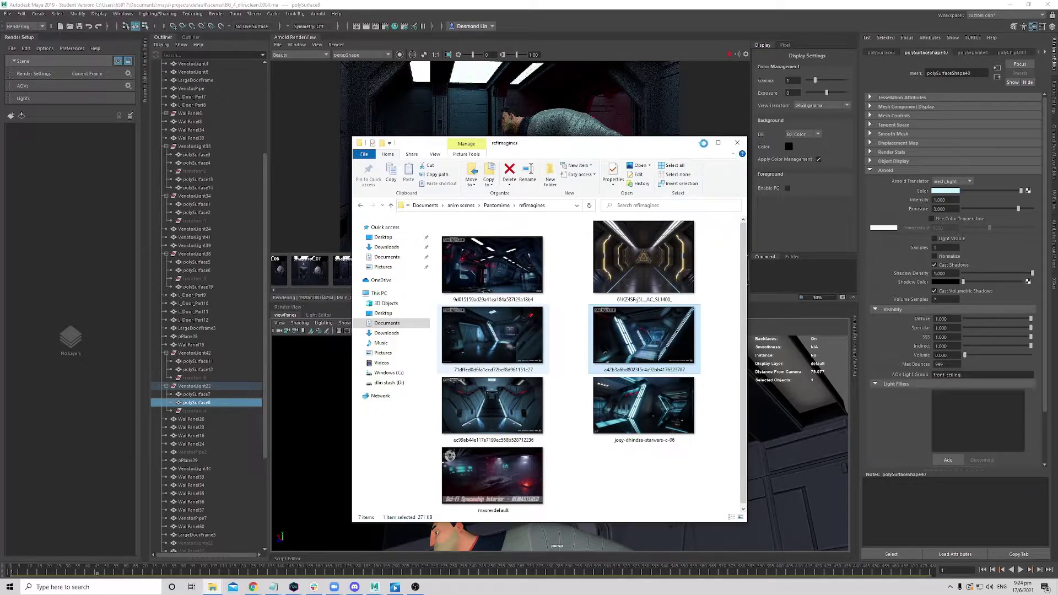
key("Left")
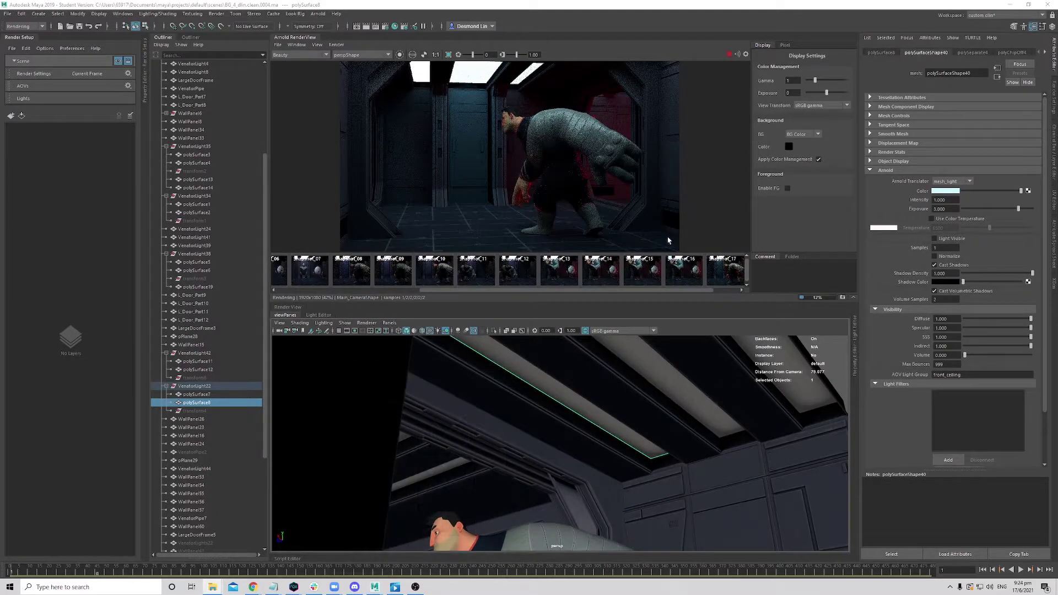
scroll(661, 138, "down", 3)
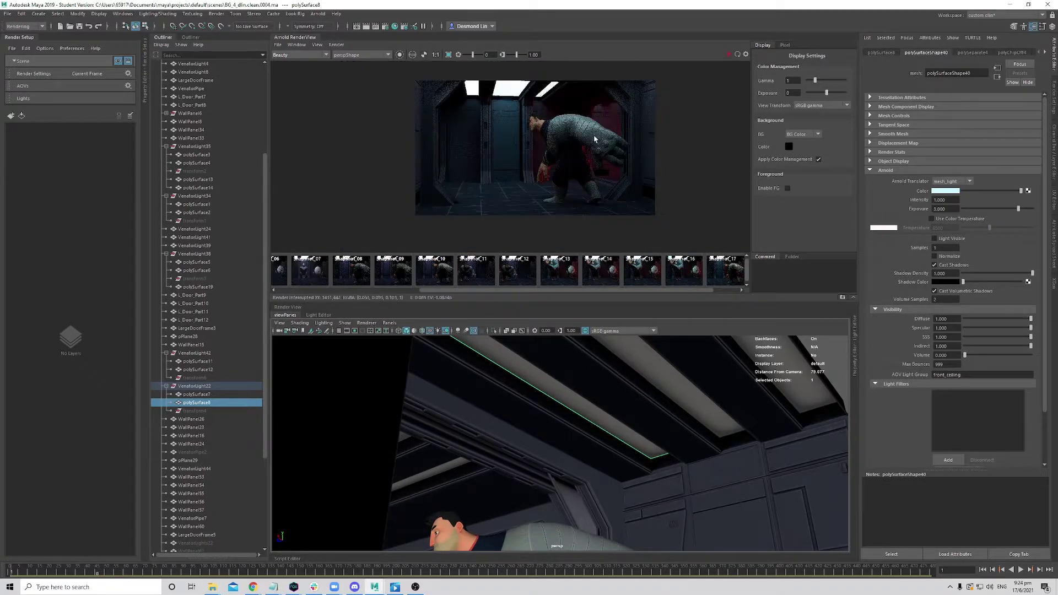
- Compare the saved render snapshots 08 through 17, inspecting the character and egg lighting in snapshot 16 up close
scroll(680, 163, "up", 2)
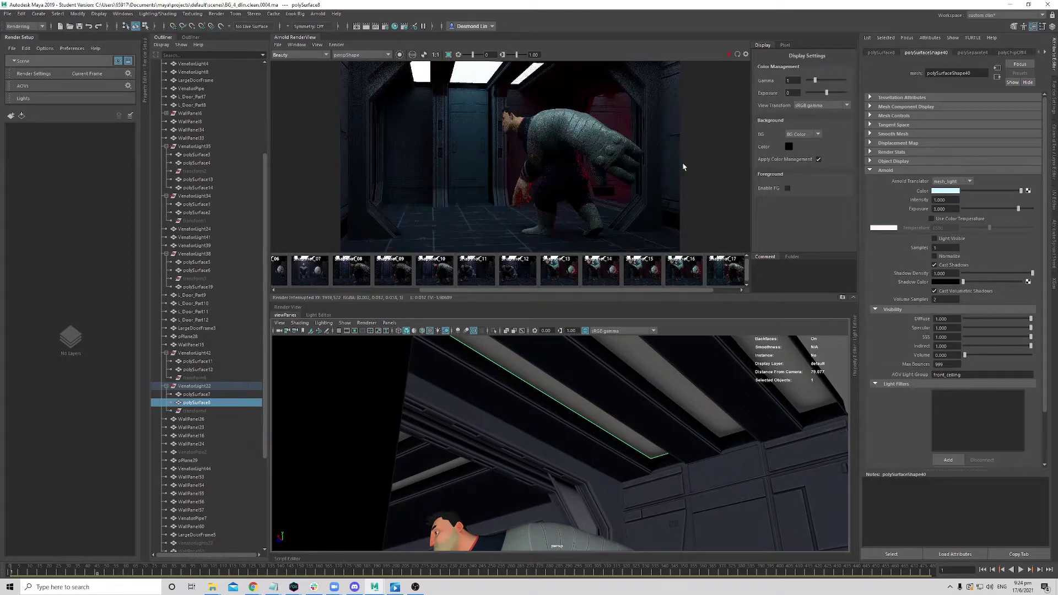
left_click(410, 280)
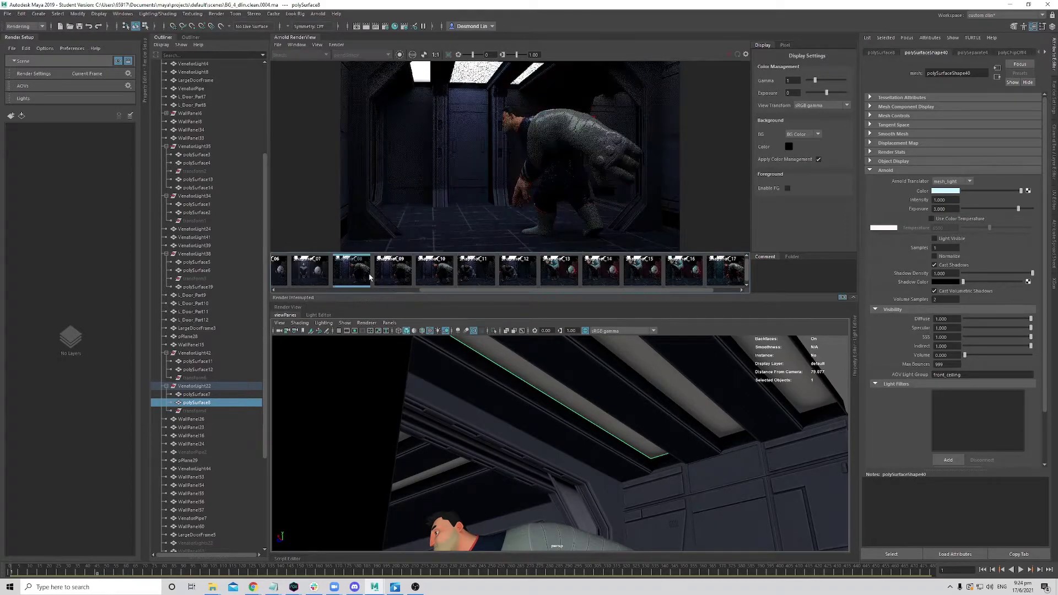
left_click(478, 283)
left_click(517, 284)
left_click(547, 284)
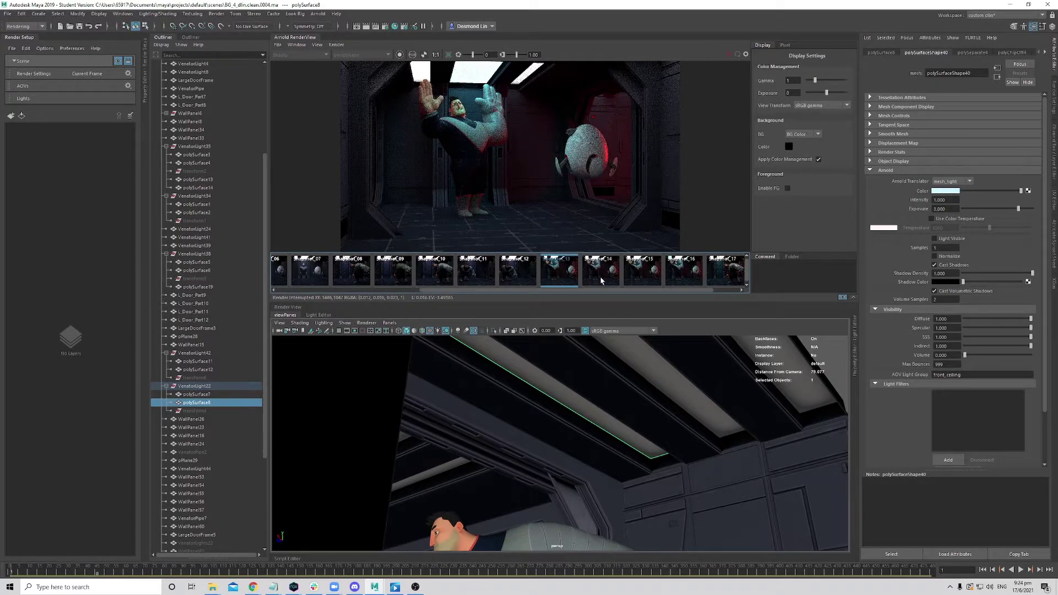
left_click(606, 273)
left_click(652, 274)
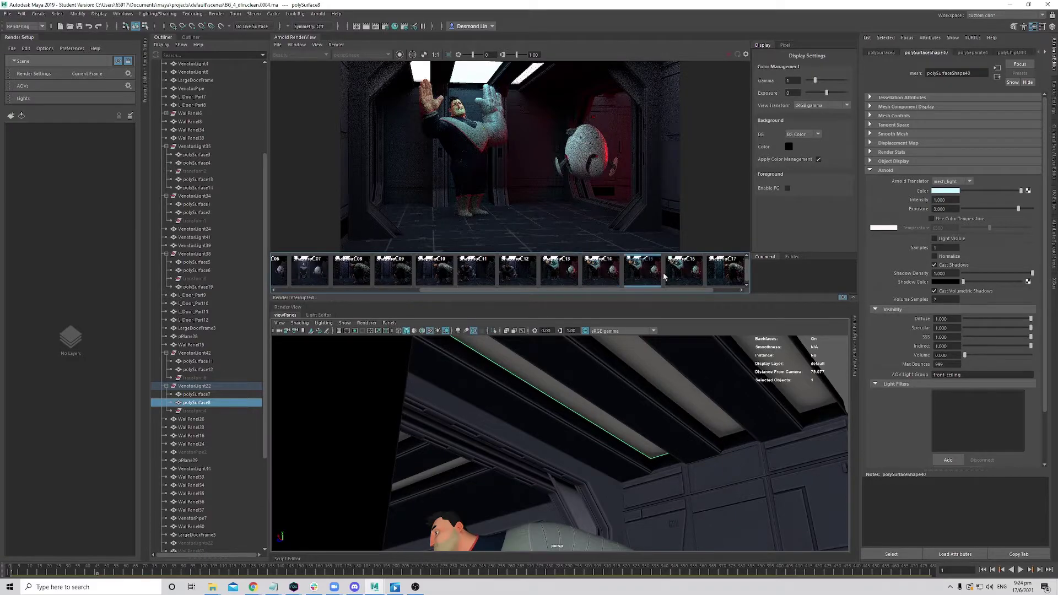
left_click(686, 275)
left_click(728, 278)
left_click(680, 278)
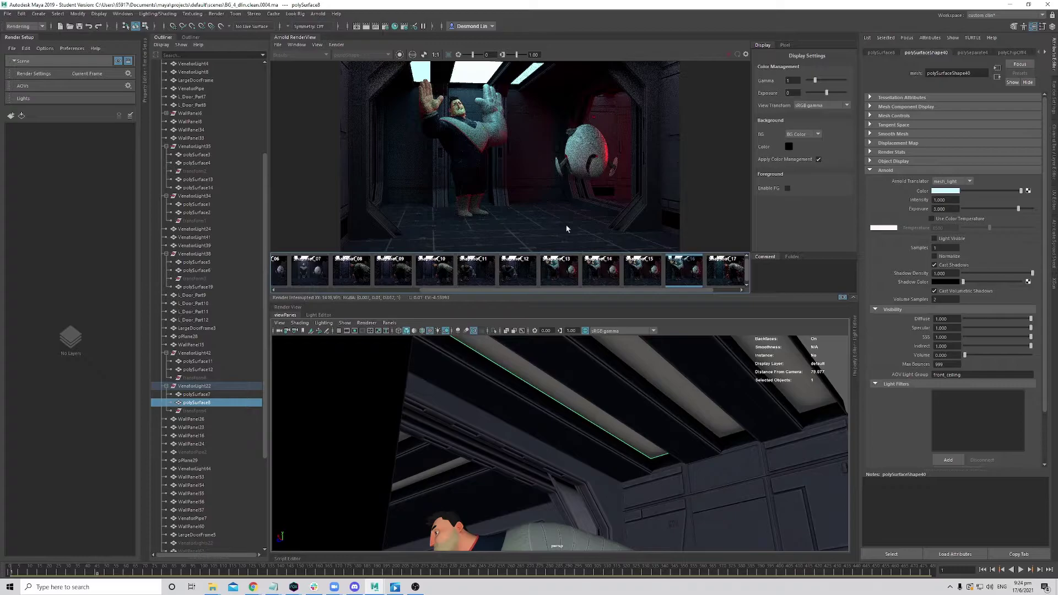
scroll(496, 177, "up", 5)
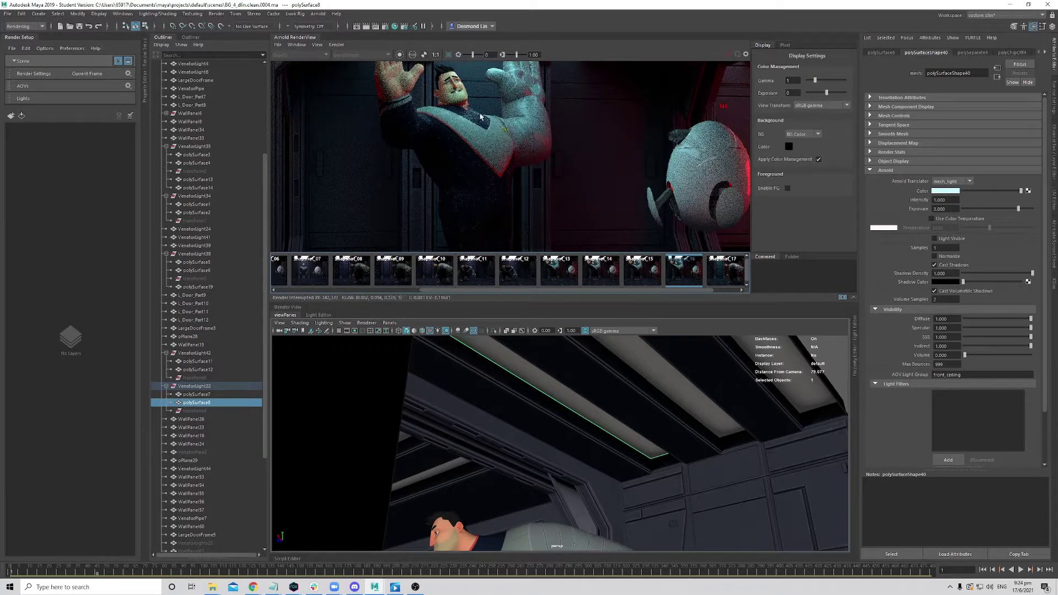
scroll(404, 108, "down", 3)
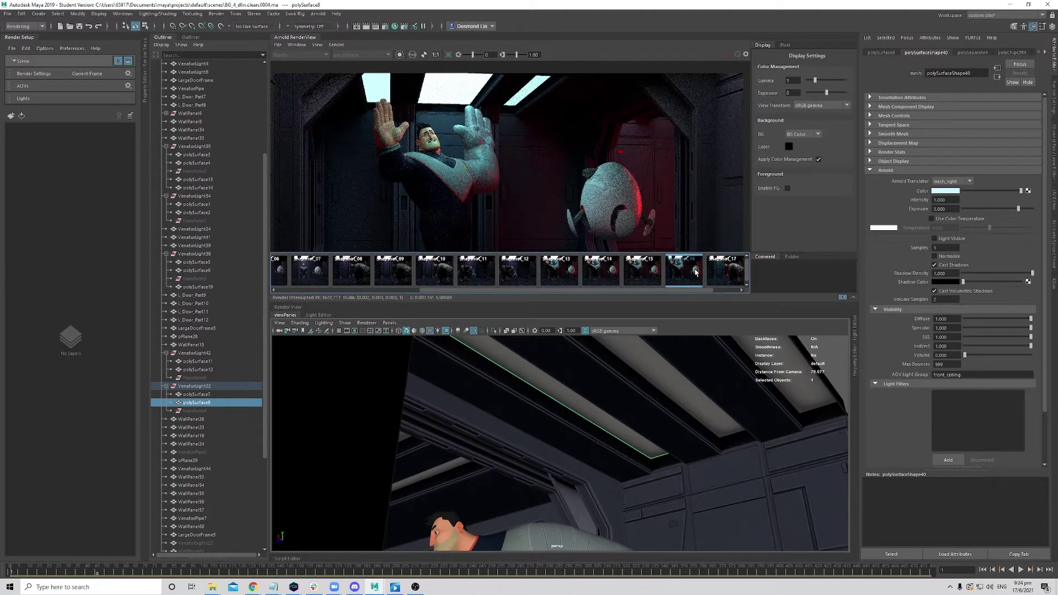
- Compare render snapshots 17 and 18 with each other and with the current render
left_click_drag(687, 290, 714, 290)
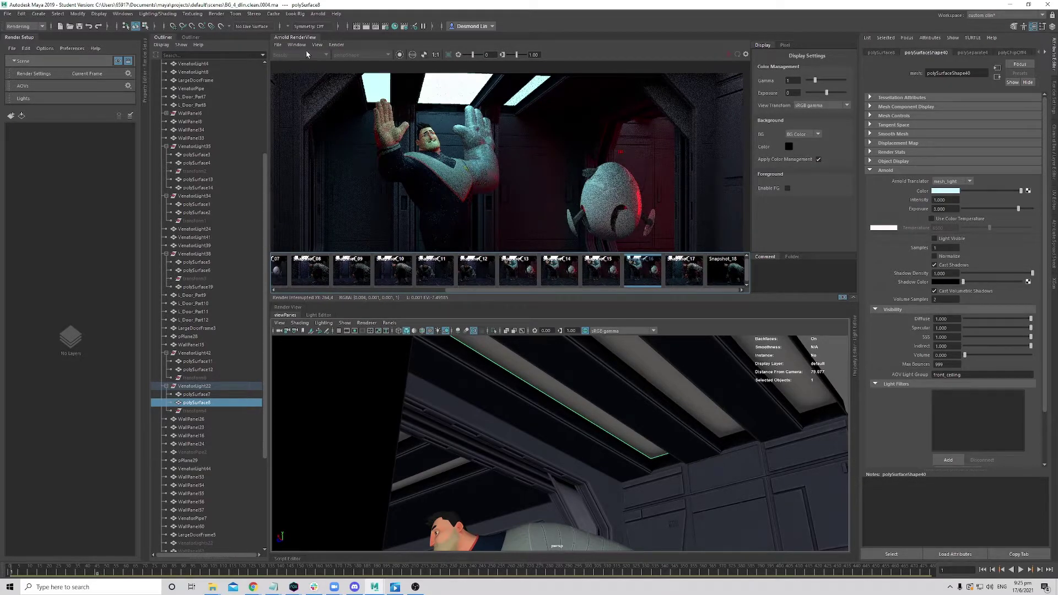
left_click(683, 269)
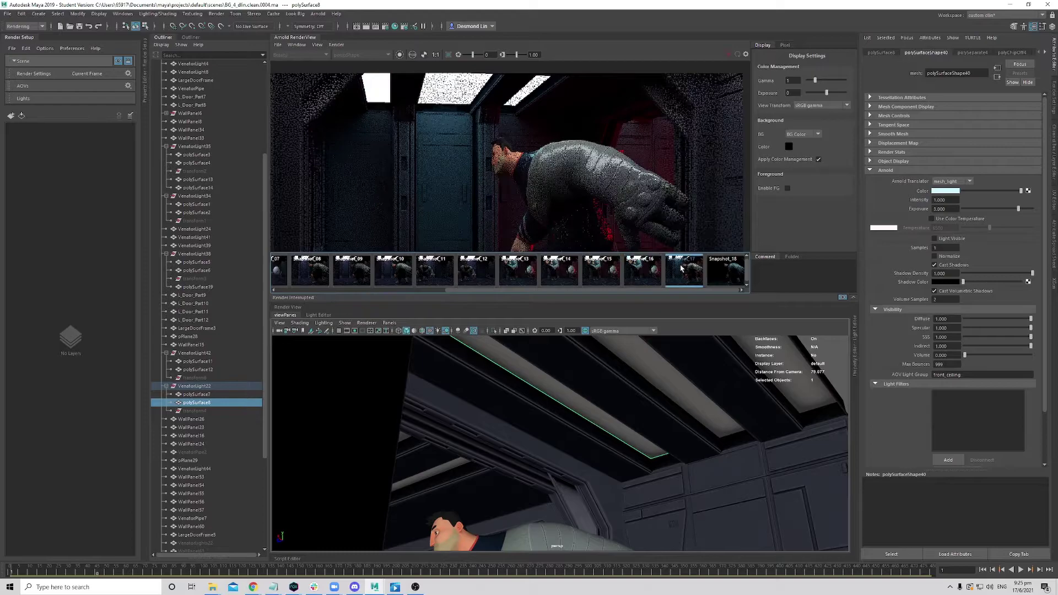
left_click(710, 281)
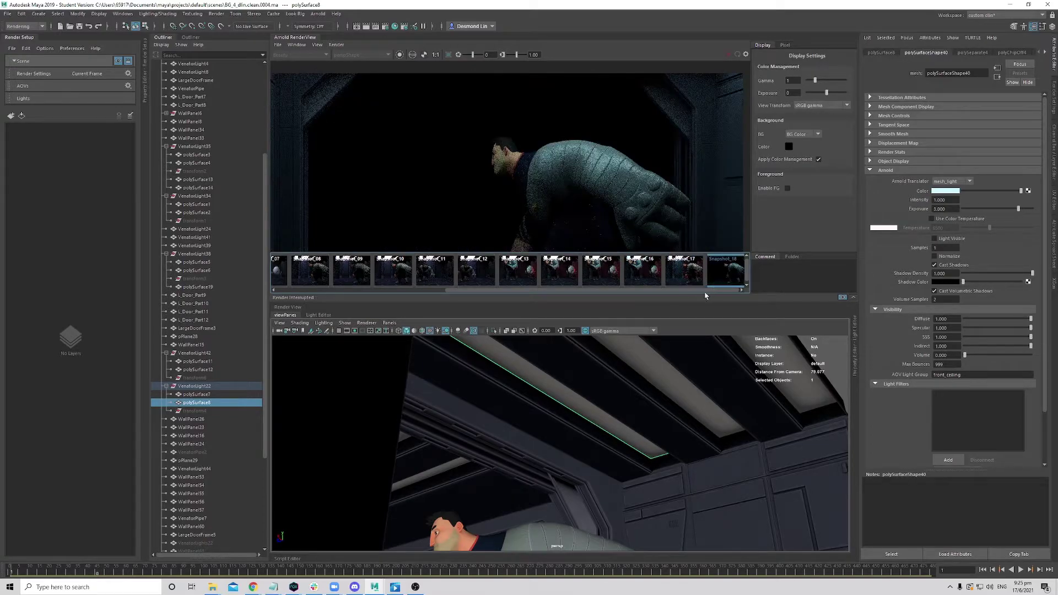
left_click(683, 273)
left_click(719, 282)
left_click(693, 274)
scroll(623, 228, "down", 3)
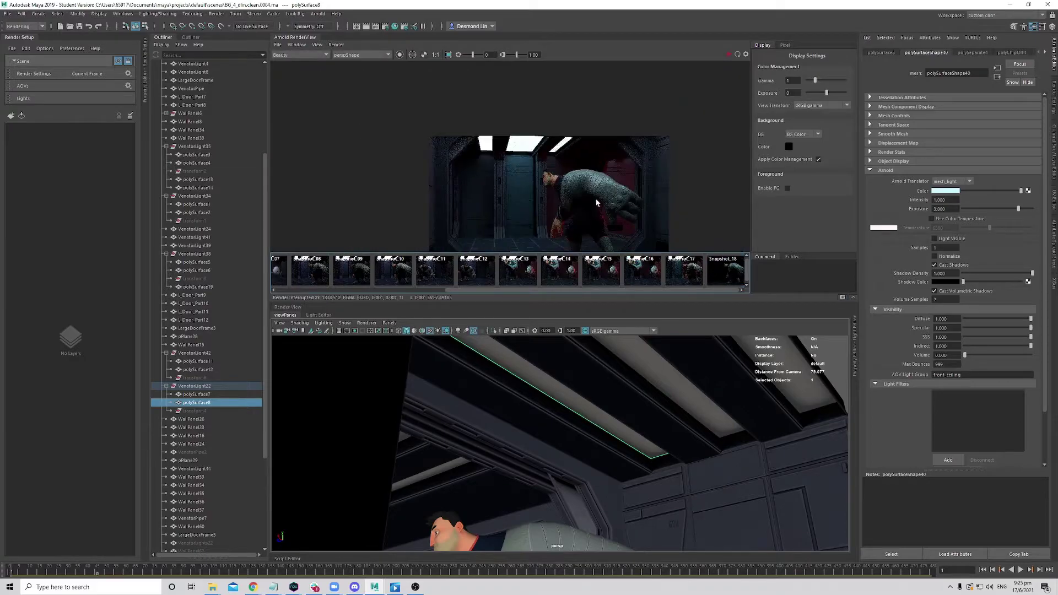
- Examine the light on the character's face, hands and the egg in snapshot 16, and return to the current render
left_click(638, 273)
scroll(485, 138, "up", 4)
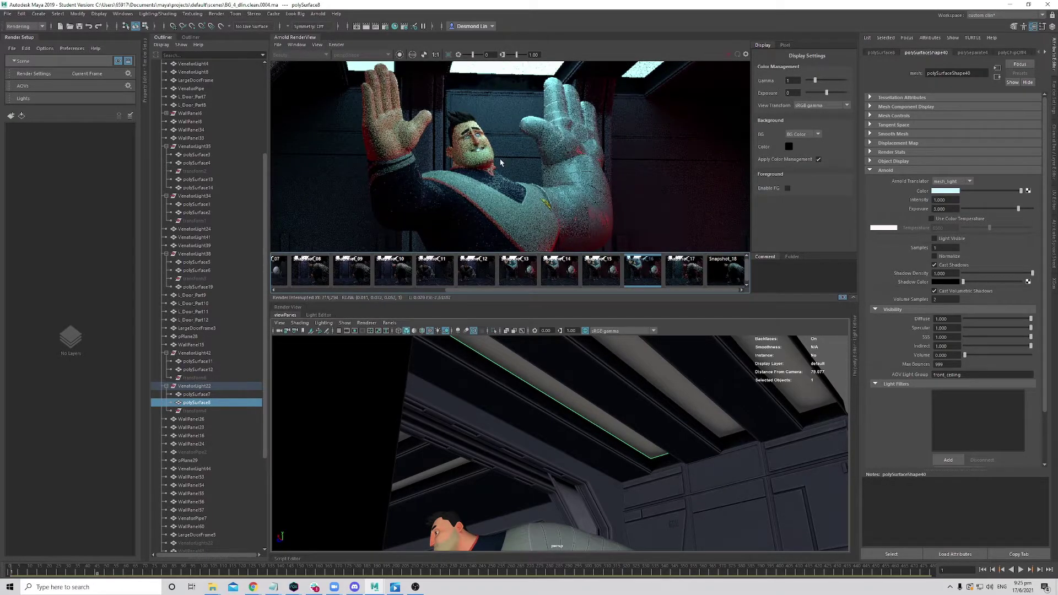
scroll(494, 146, "down", 1)
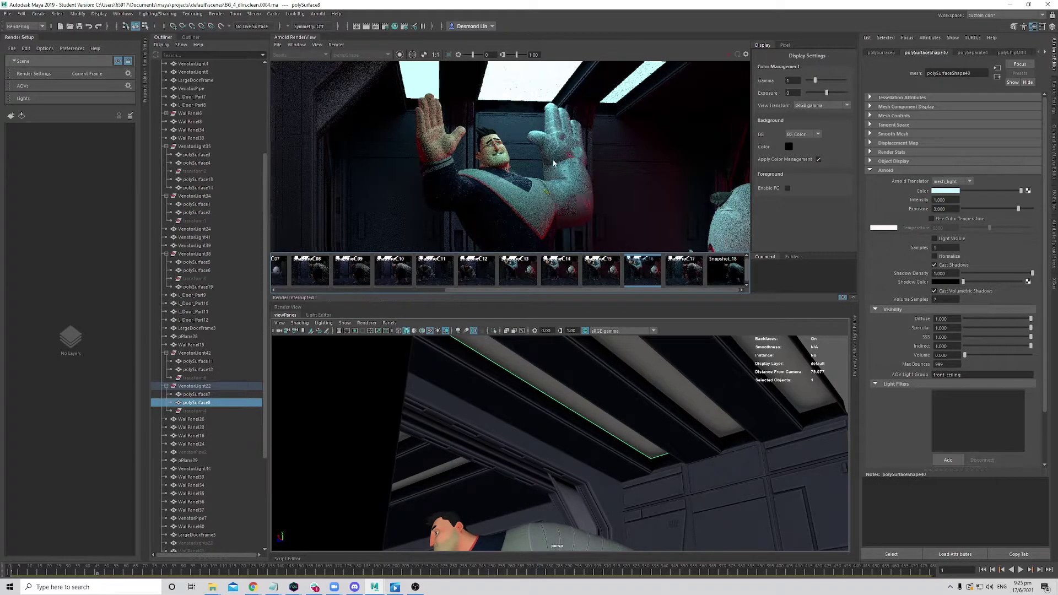
scroll(519, 157, "down", 2)
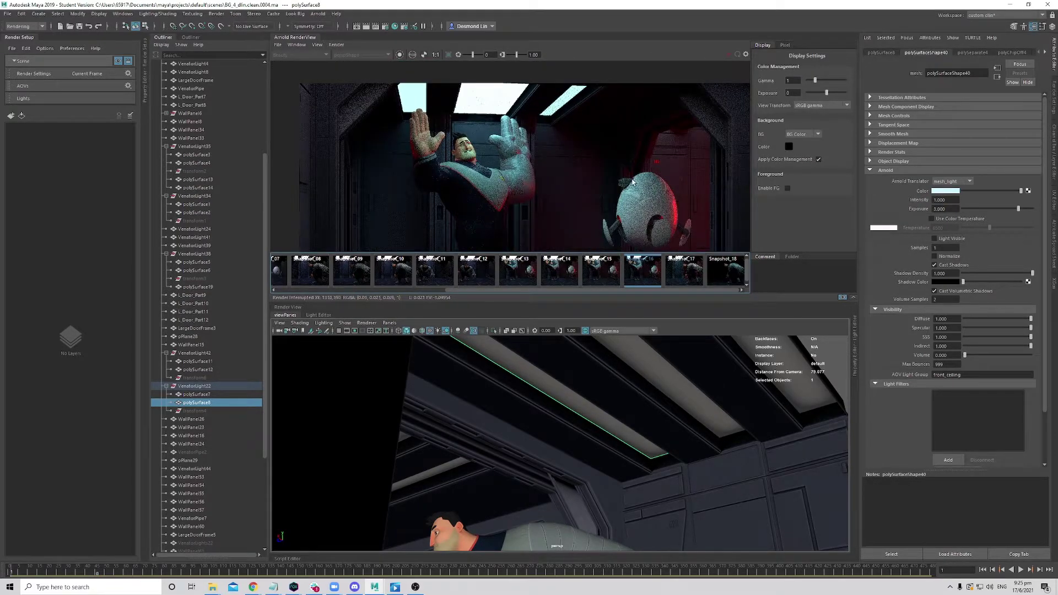
middle_click_drag(524, 144, 586, 163)
scroll(483, 128, "up", 1)
middle_click_drag(523, 129, 548, 146)
key("f")
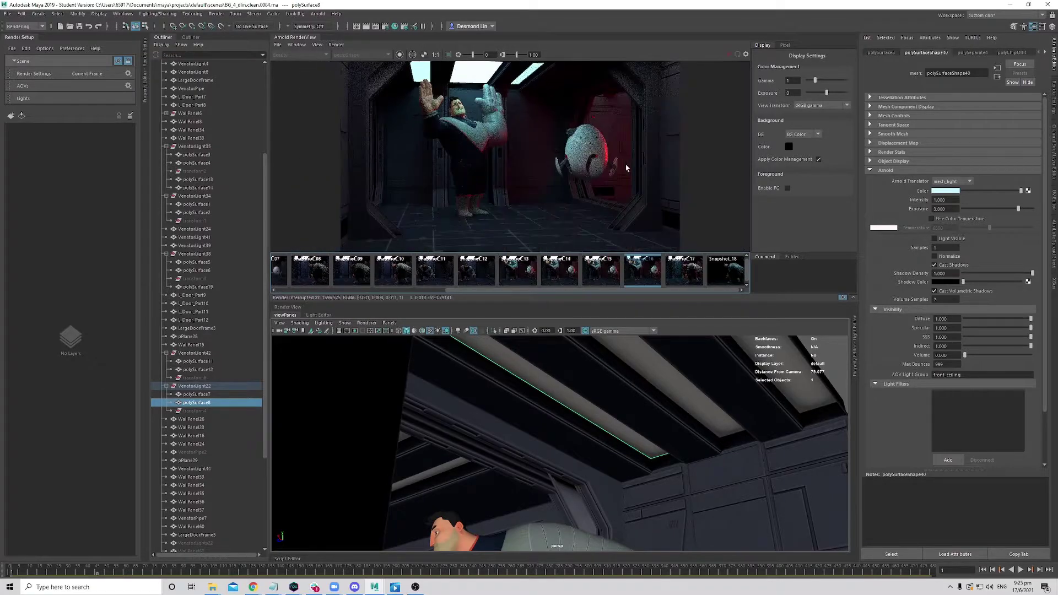
left_click(651, 258)
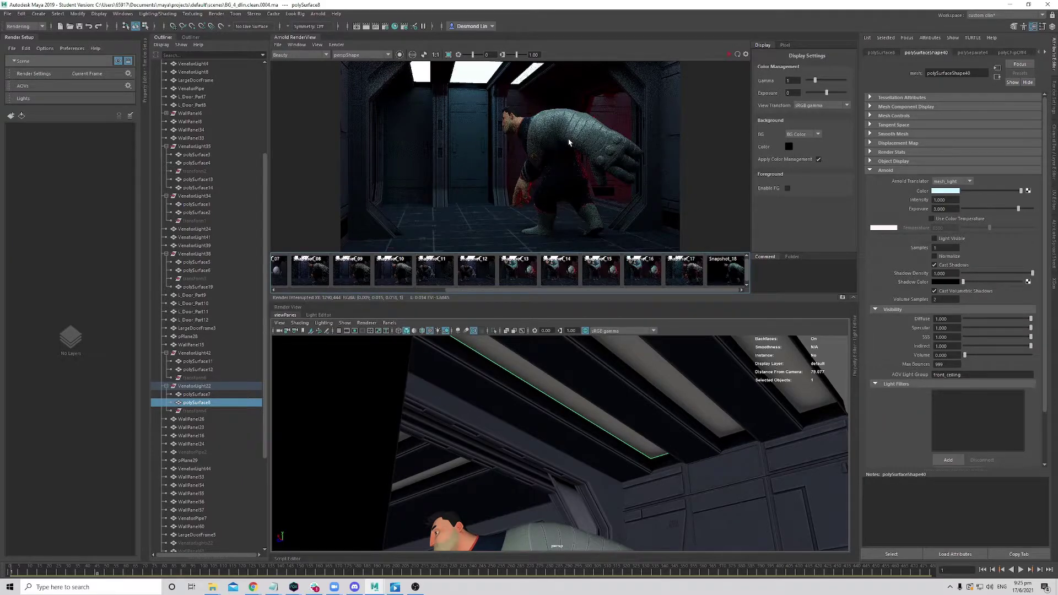
- View the whole corridor set from outside and examine the back wall and character in the current render
left_click_drag(545, 415, 559, 471, "alt")
middle_click_drag(559, 470, 566, 446, "alt")
left_click_drag(566, 446, 518, 462, "alt")
right_click_drag(518, 463, 536, 465, "alt")
left_click_drag(537, 464, 511, 469, "alt")
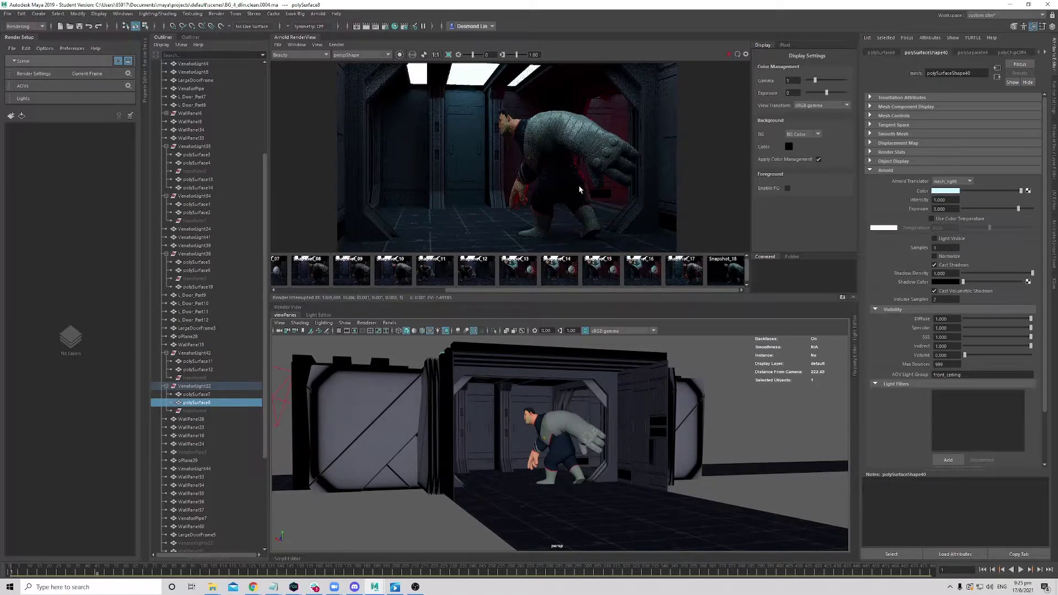
scroll(571, 170, "down", 2)
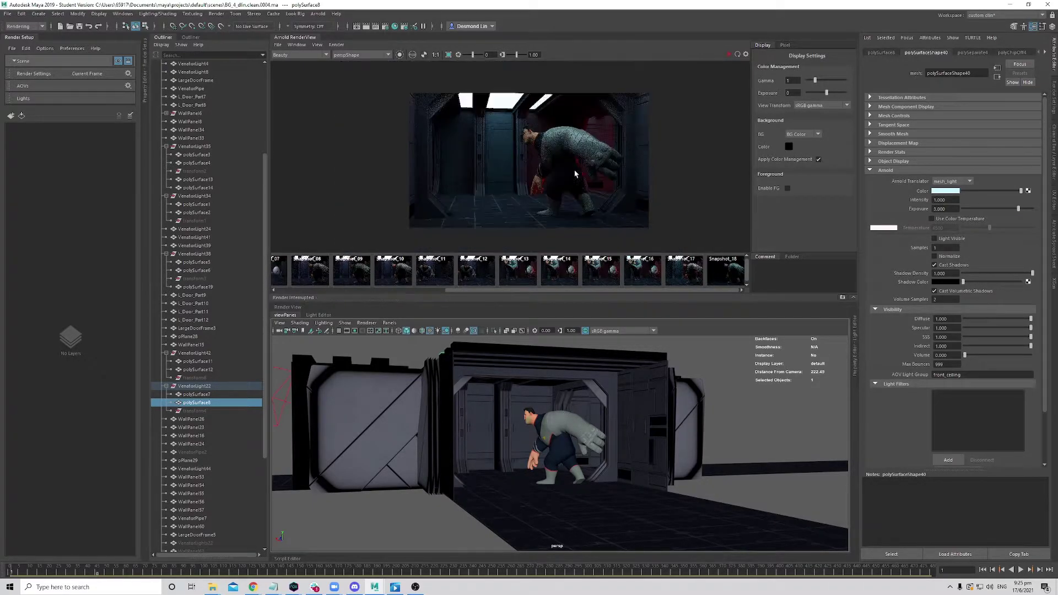
scroll(523, 173, "up", 4)
middle_click_drag(440, 124, 505, 128)
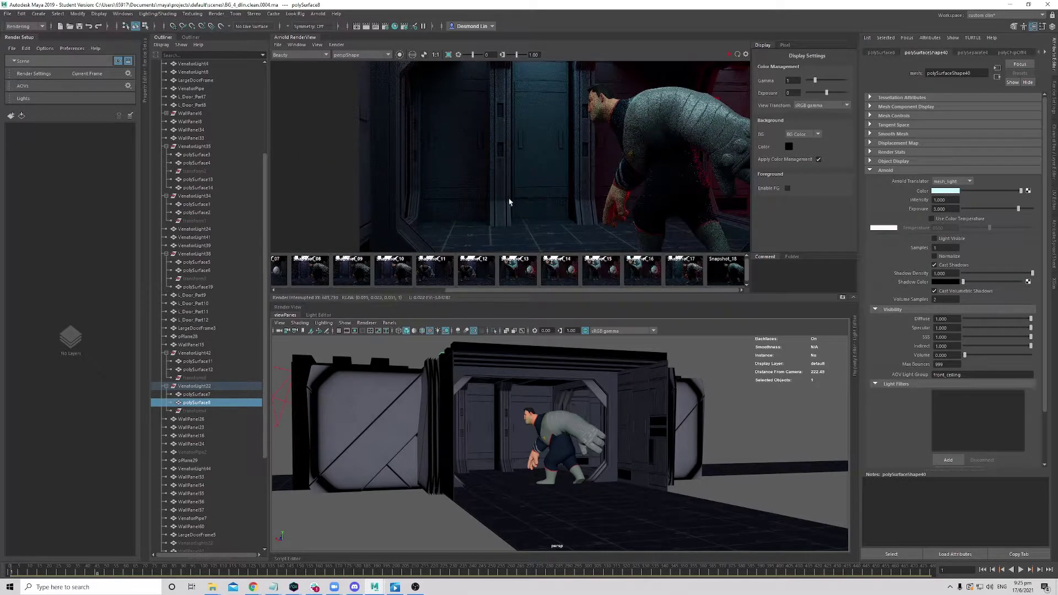
scroll(524, 179, "down", 3)
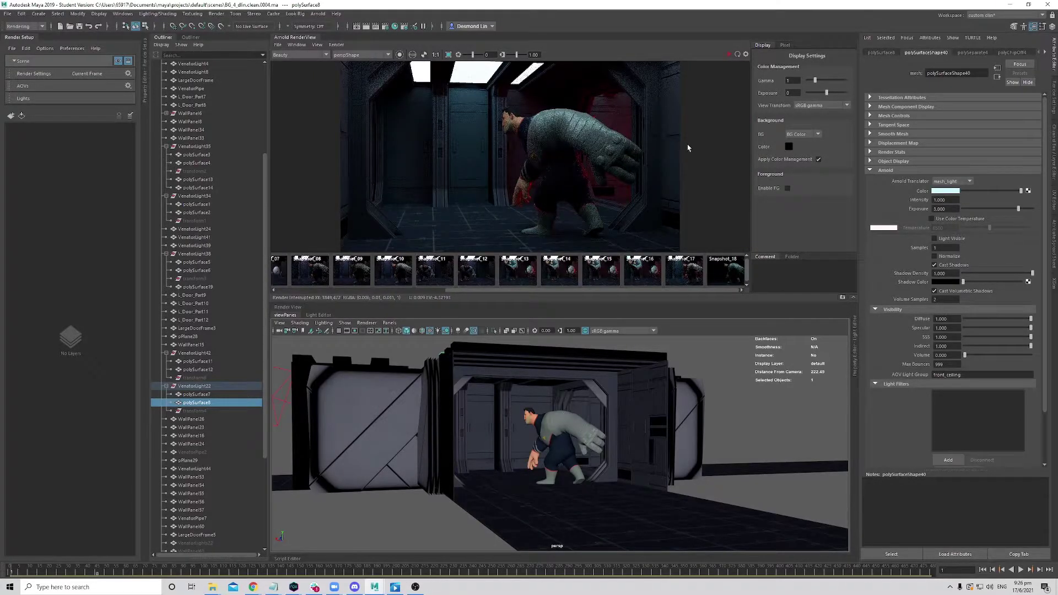
- Save the scene as an incremented version, accepting the student version notice
left_click(8, 13)
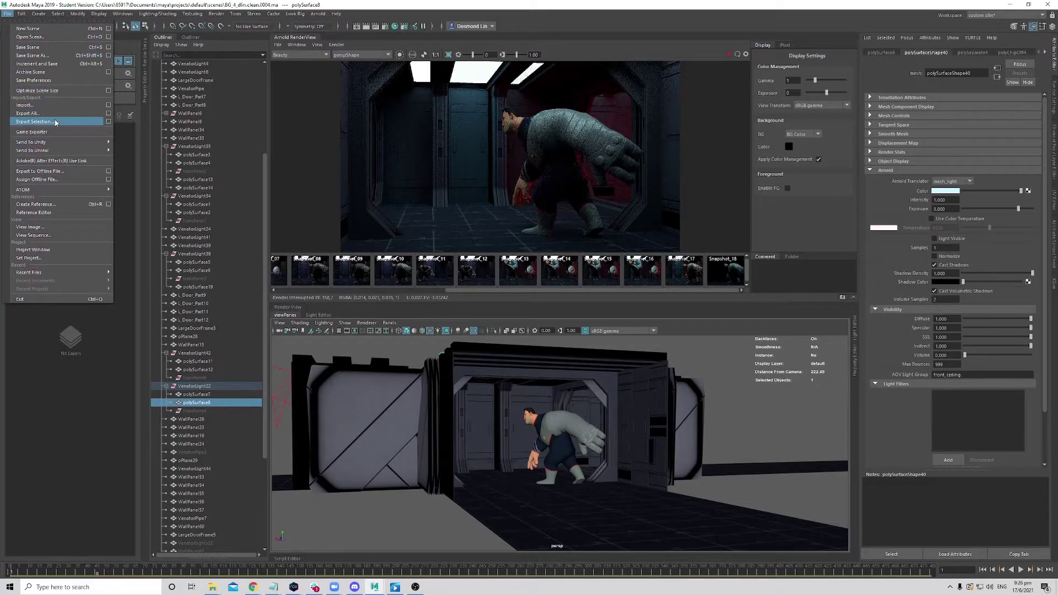
mouse_move(67, 143)
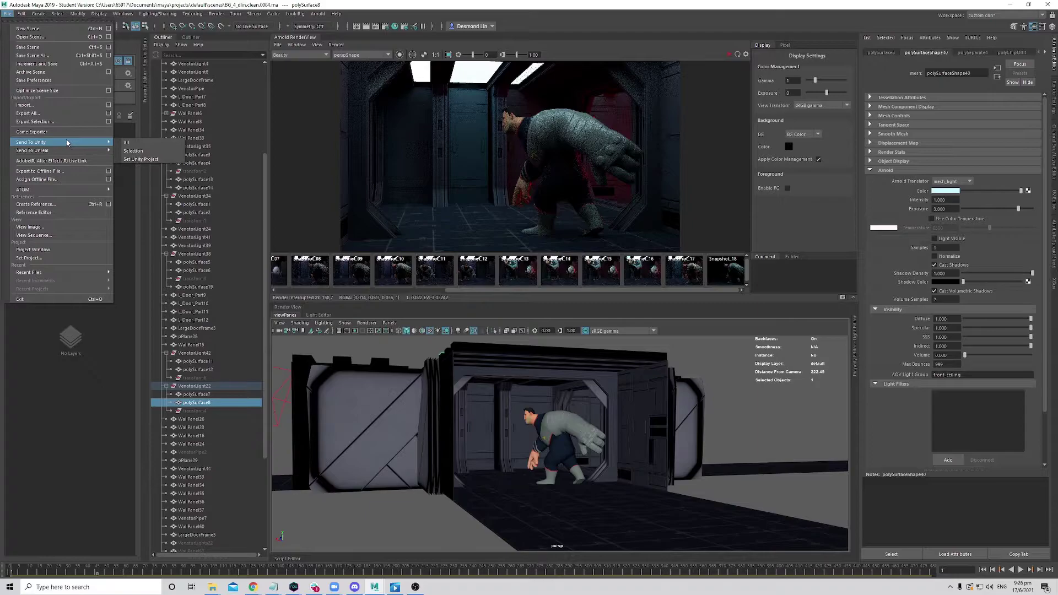
left_click(53, 64)
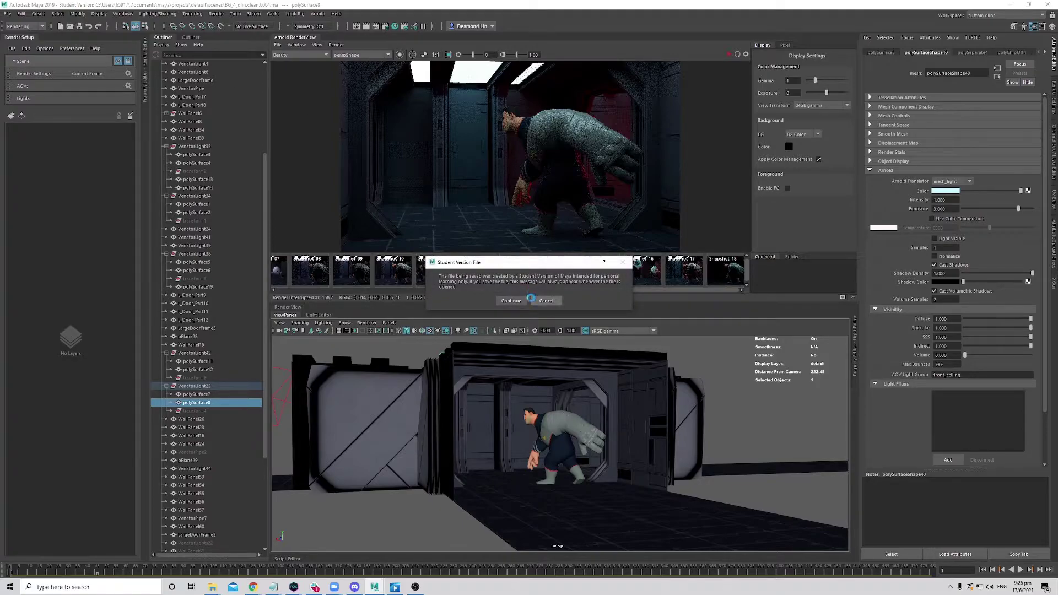
left_click(511, 300)
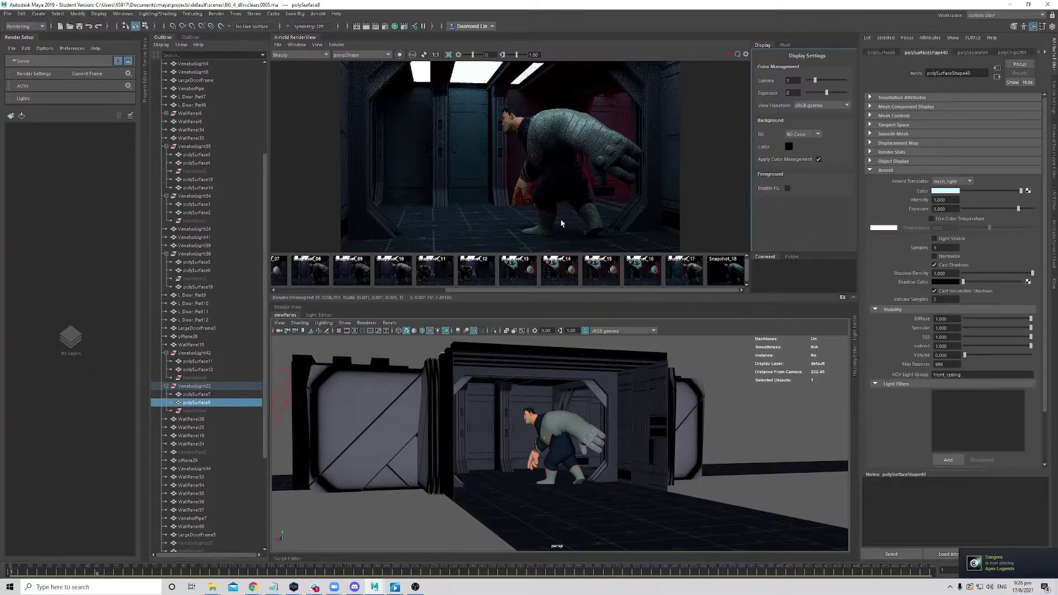
- Examine the back wall's door panels and the recessed insets of the frame columns behind the character up close
left_click_drag(645, 425, 550, 441, "alt")
right_click_drag(551, 441, 520, 462, "alt")
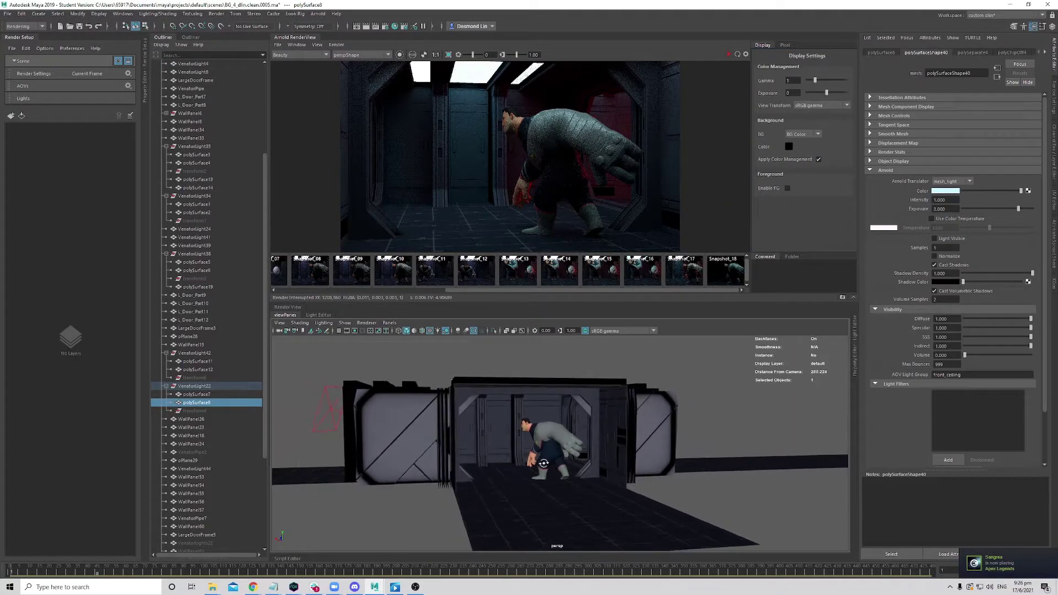
left_click_drag(579, 463, 540, 463, "alt")
right_click_drag(540, 462, 537, 465, "alt")
left_click_drag(537, 465, 564, 466, "alt")
right_click_drag(564, 466, 578, 467, "alt")
middle_click_drag(493, 453, 540, 451, "alt")
right_click_drag(540, 451, 633, 489, "alt")
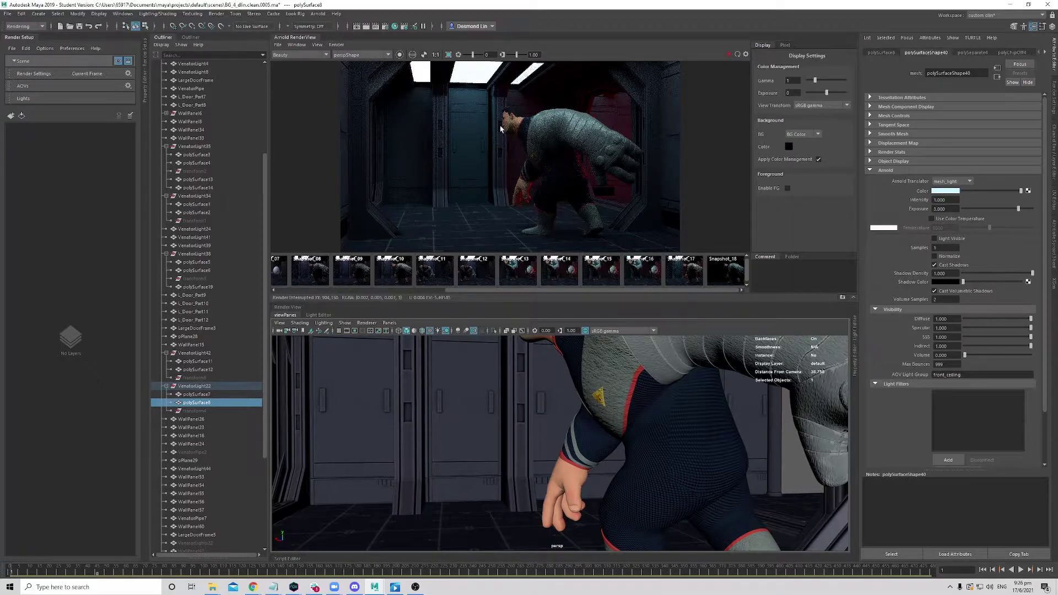
scroll(427, 415, "up", 5)
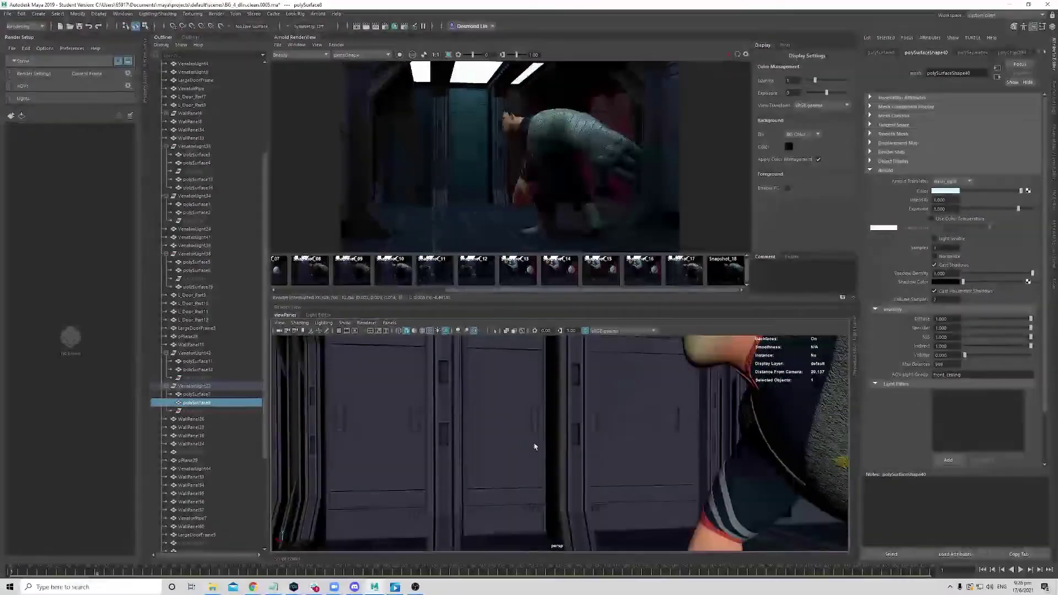
middle_click_drag(493, 435, 499, 424, "alt")
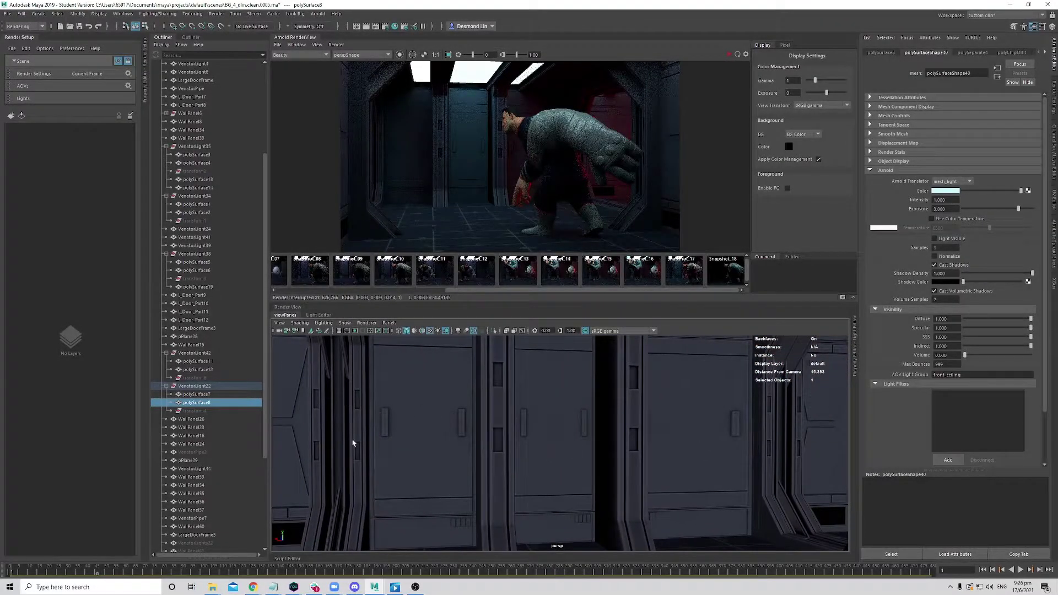
right_click_drag(488, 448, 572, 462, "alt")
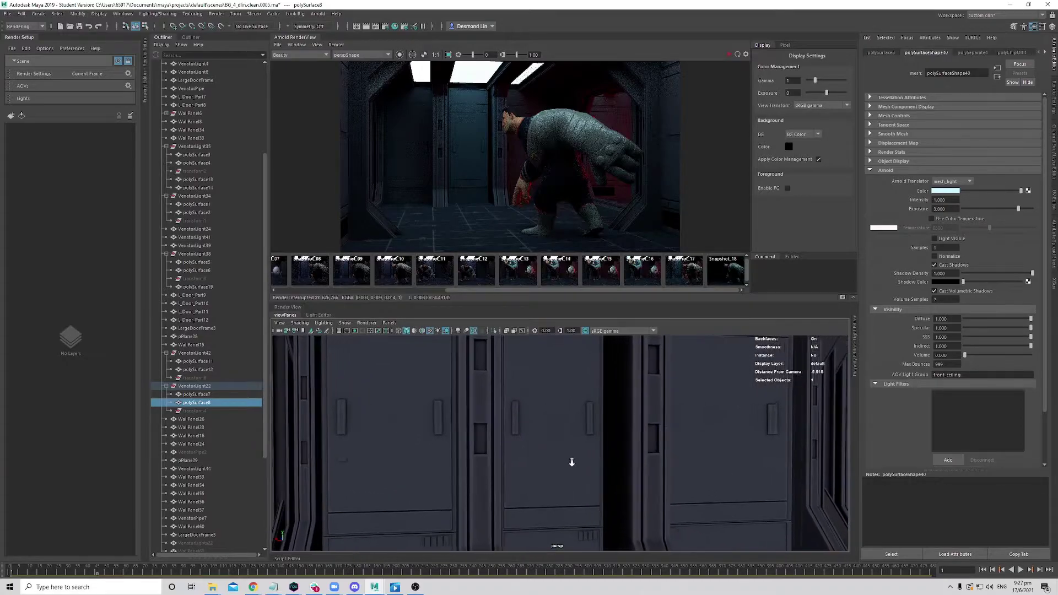
middle_click_drag(572, 463, 570, 386, "alt")
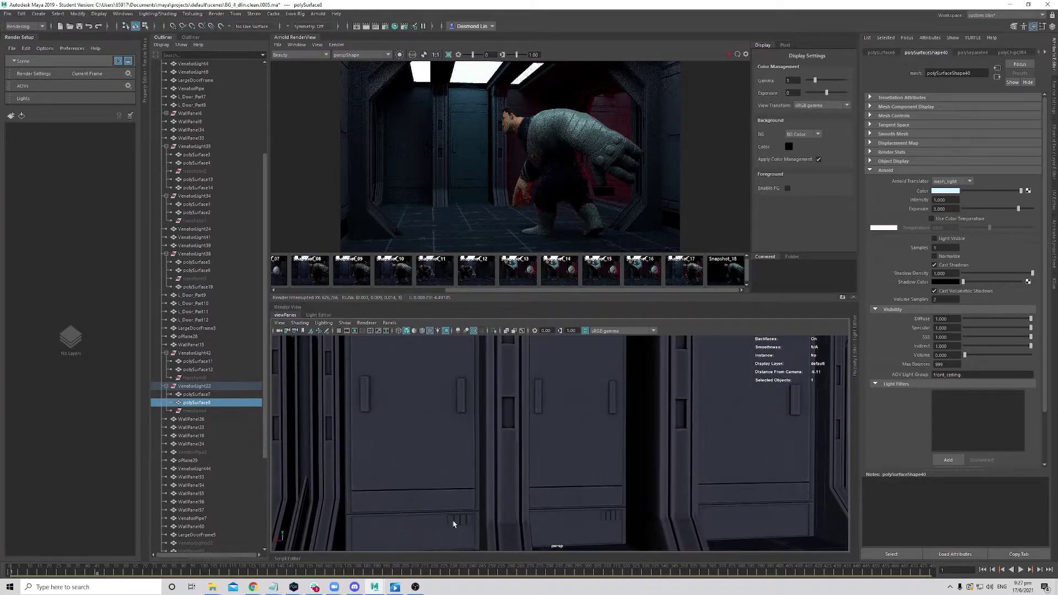
middle_click_drag(653, 468, 563, 444, "alt")
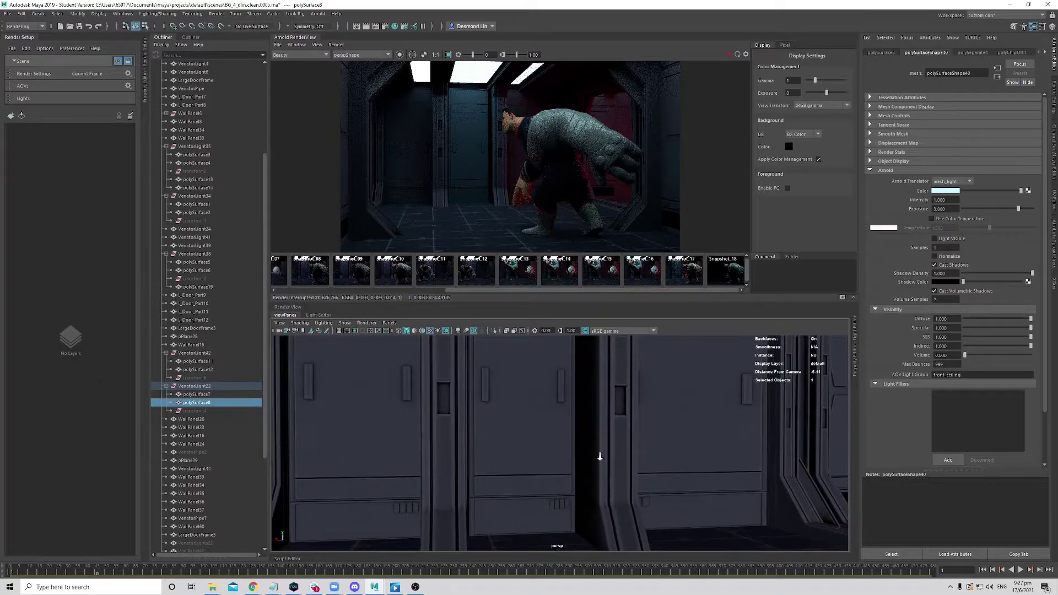
right_click_drag(598, 452, 461, 443, "alt")
scroll(566, 450, "down", 3)
mouse_move(566, 450)
left_mouse_down("alt")
mouse_move(465, 437)
mouse_move(546, 434)
mouse_move(487, 416)
mouse_move(492, 435)
mouse_move(550, 420)
mouse_move(564, 453)
left_mouse_up("alt")
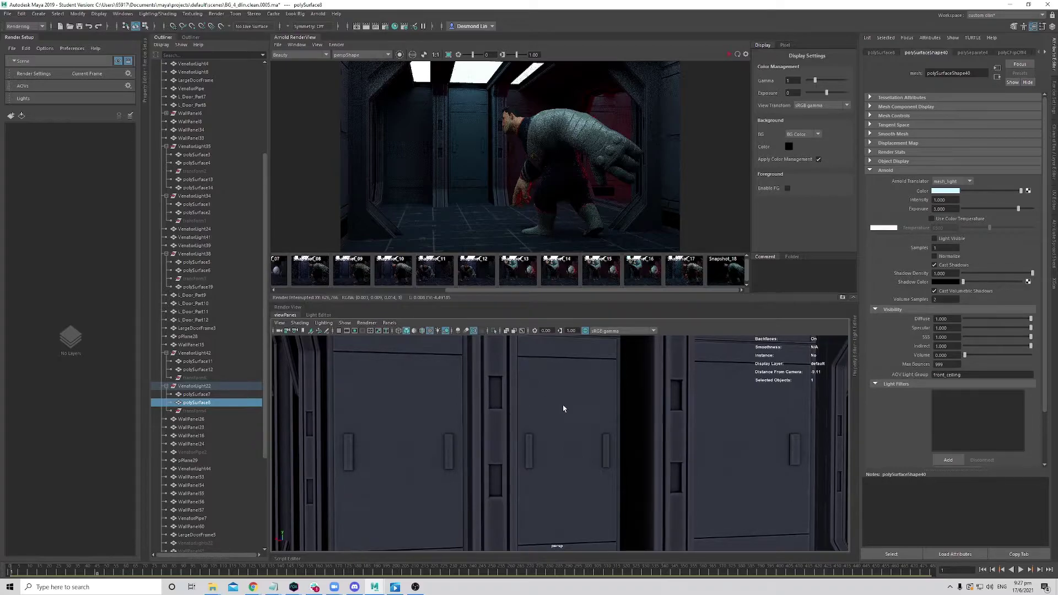
- Select the four recessed inset faces on the two columns of the back wall's door frame
left_click(503, 396)
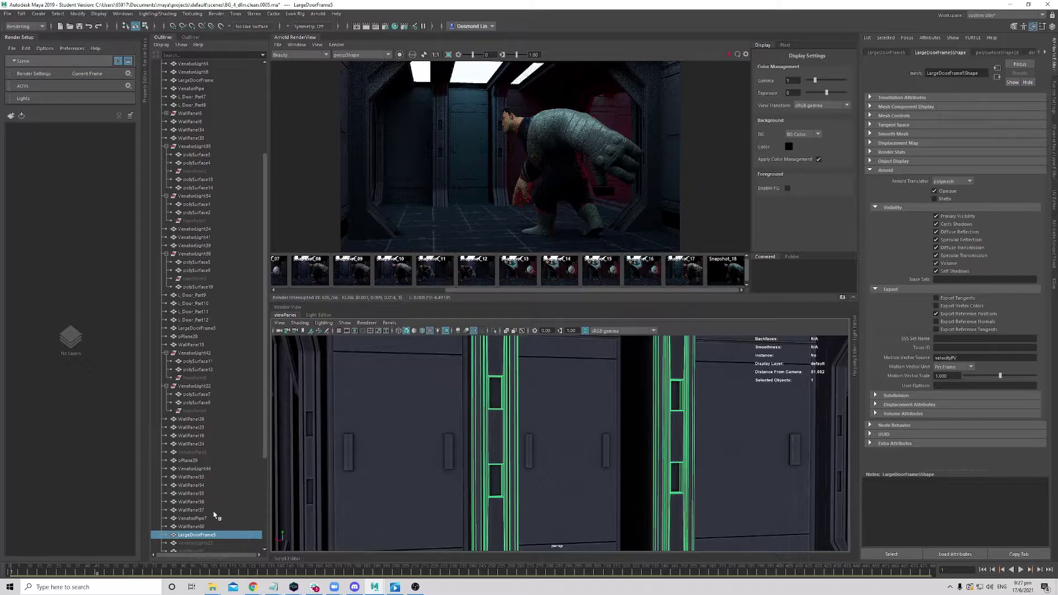
scroll(213, 515, "down", 5)
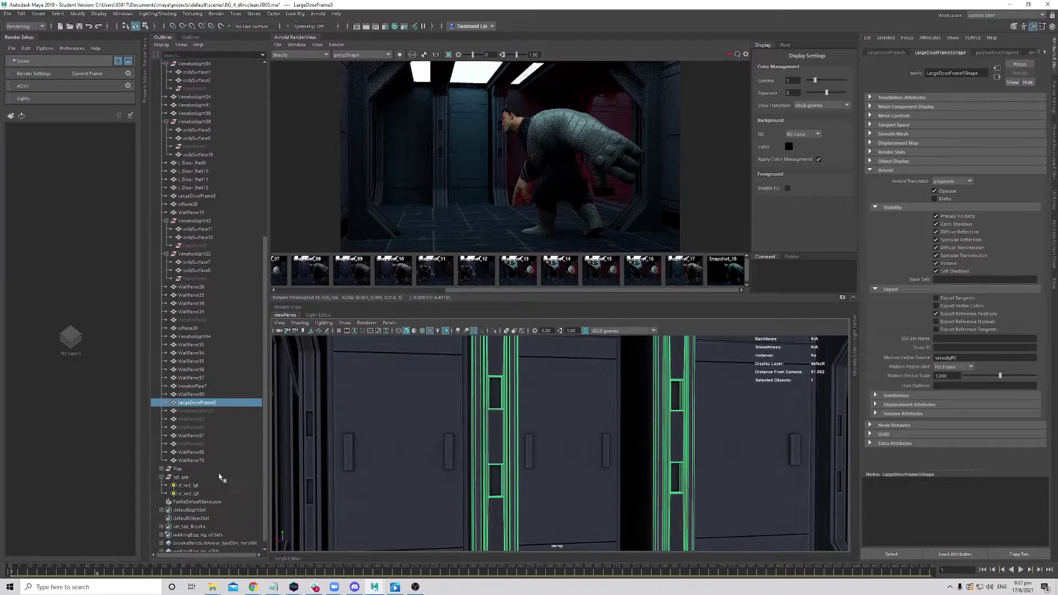
right_click_drag(499, 392, 501, 388)
left_click(500, 388)
left_click(495, 480, "shift")
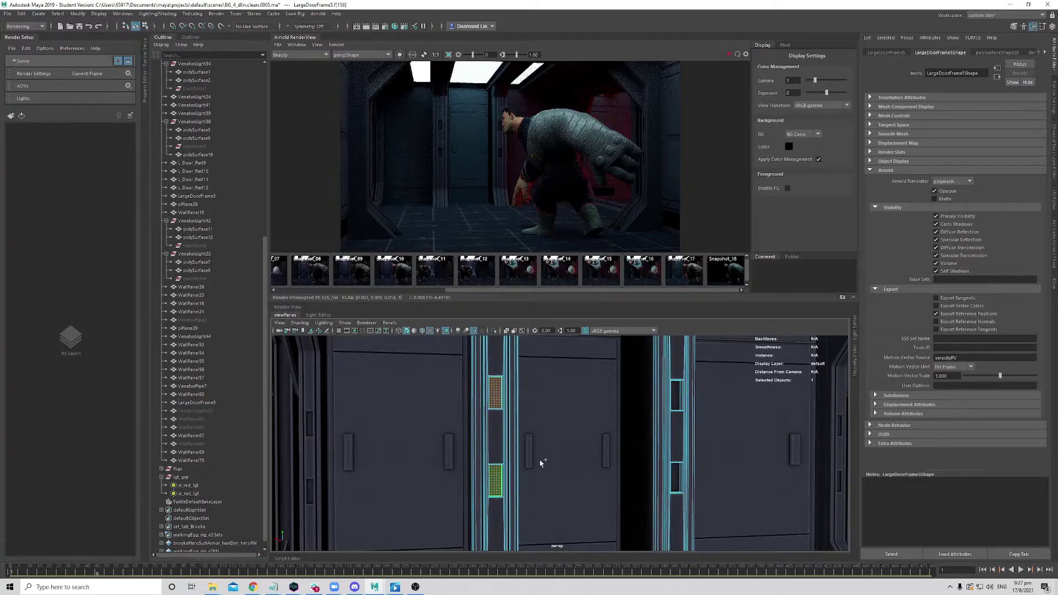
left_click(676, 395, "shift")
left_click(678, 477, "shift")
left_click_drag(679, 477, 536, 437, "alt")
right_click_drag(536, 437, 602, 452, "alt")
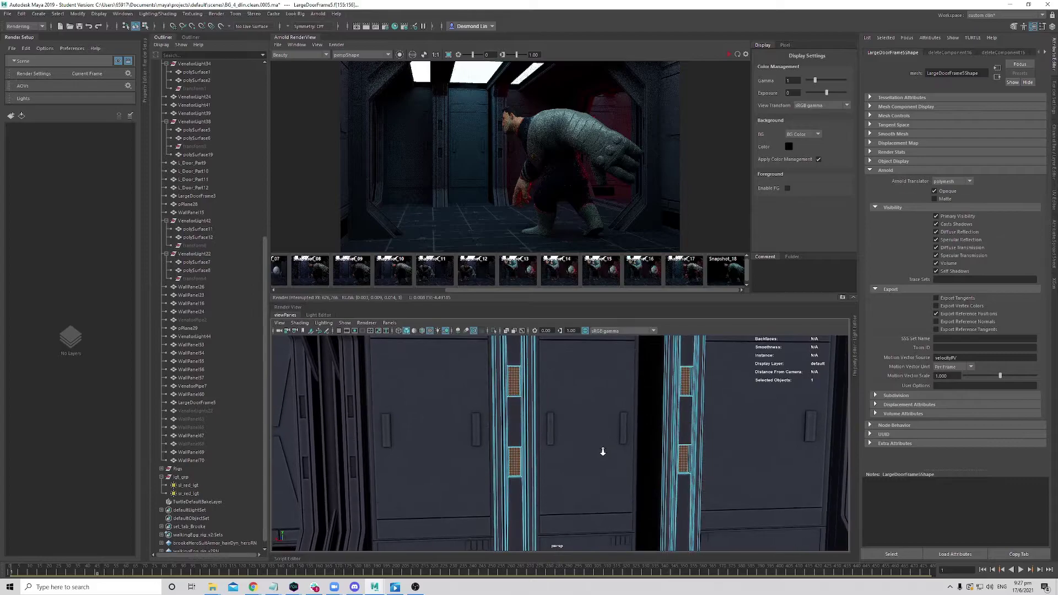
- Switch to the Modeling menu set and duplicate the four selected inset faces as separate pieces
left_click(117, 13)
left_click(117, 14)
left_click(29, 25)
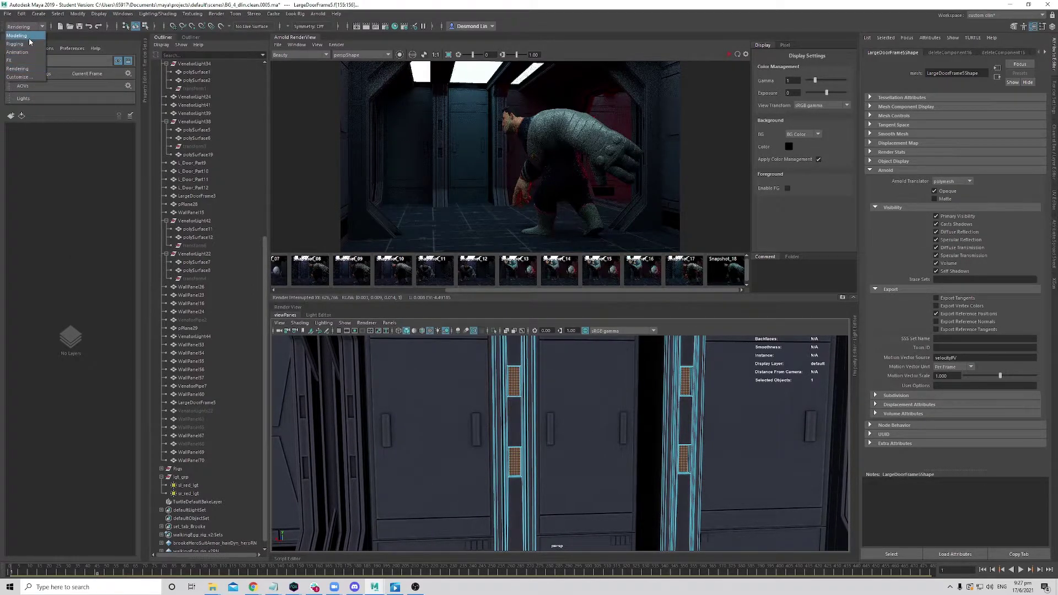
left_click(31, 37)
left_click(144, 14)
mouse_move(168, 14)
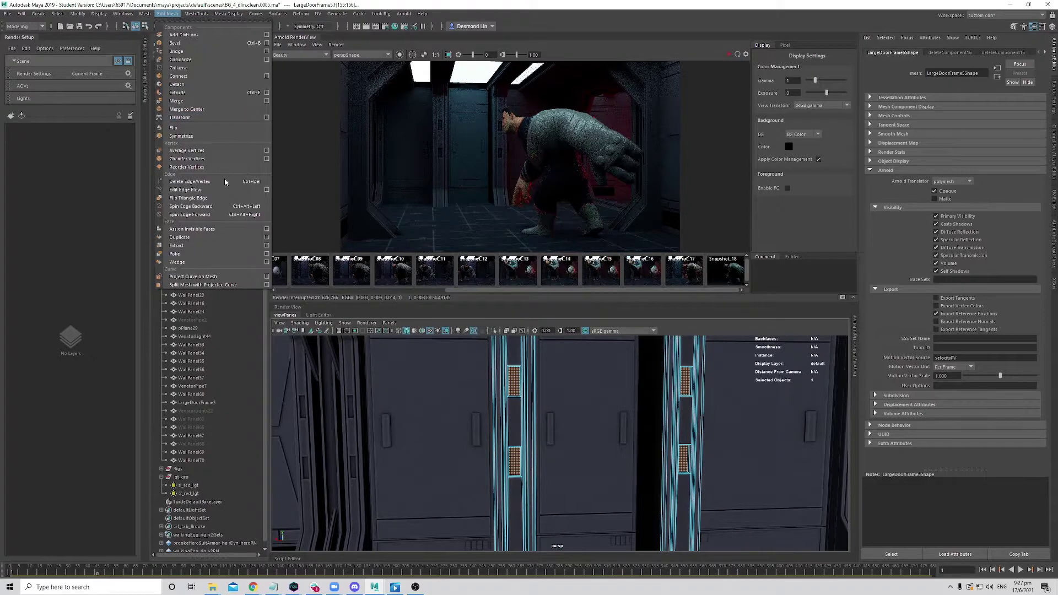
left_click(203, 237)
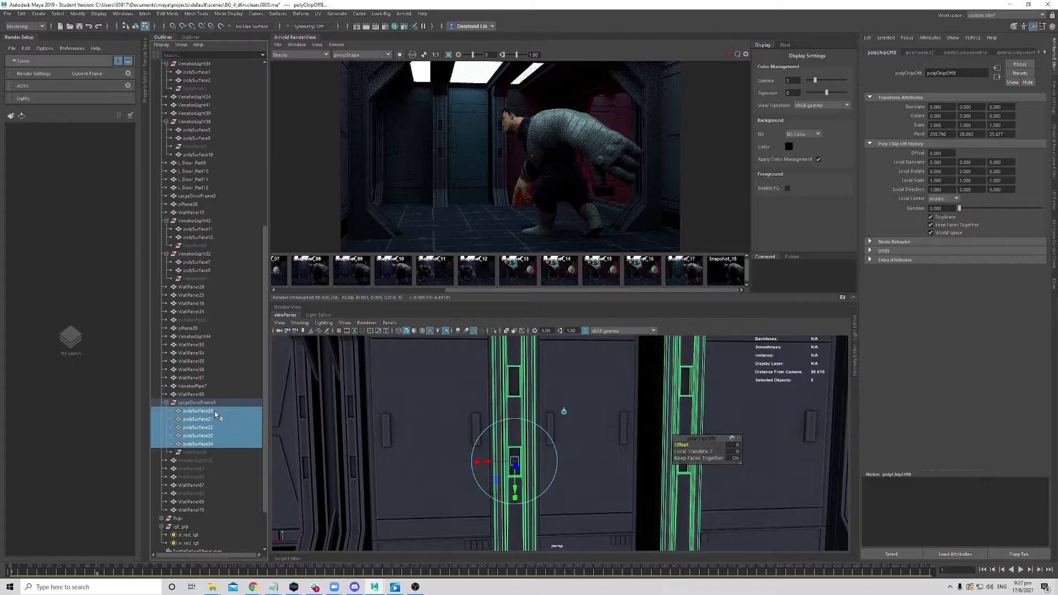
- Assign a new aiStandardSurface material to polySurface23, the duplicated upper inset face of the right-hand column
left_click(216, 418)
left_click(219, 427)
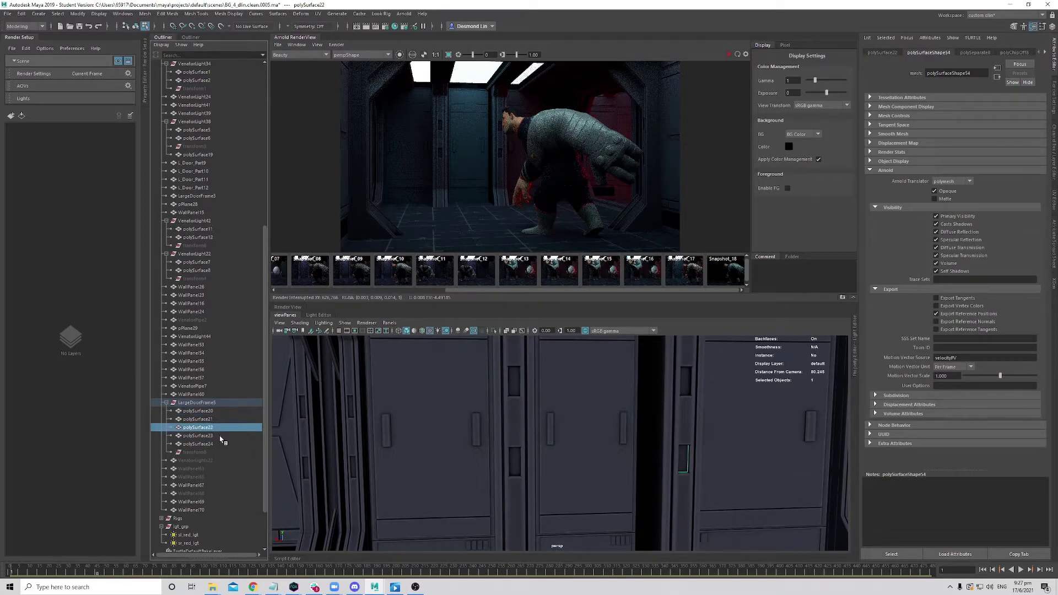
left_click(221, 435)
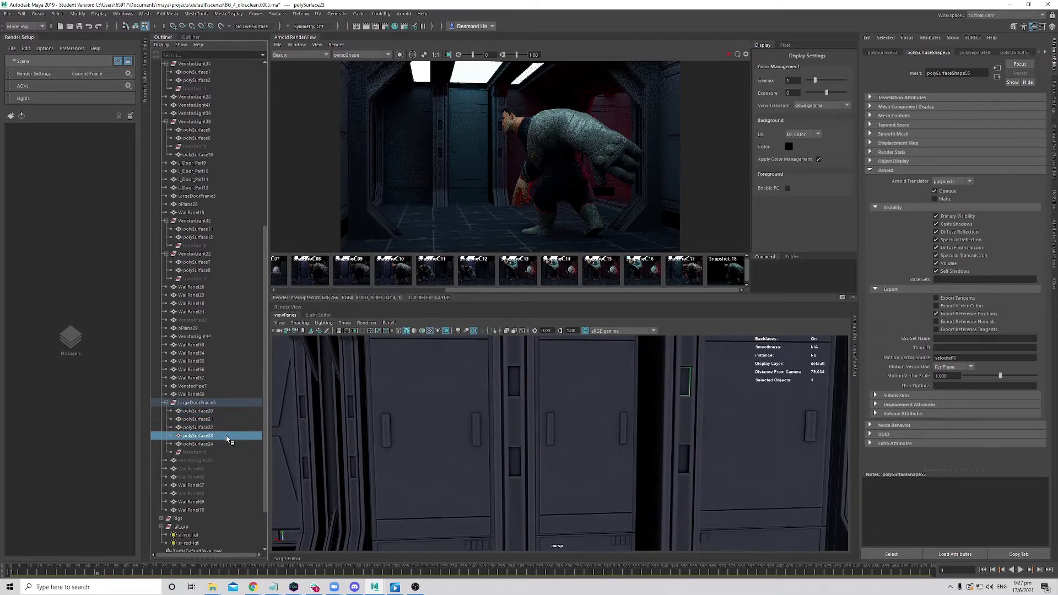
left_click_drag(709, 463, 460, 434, "alt")
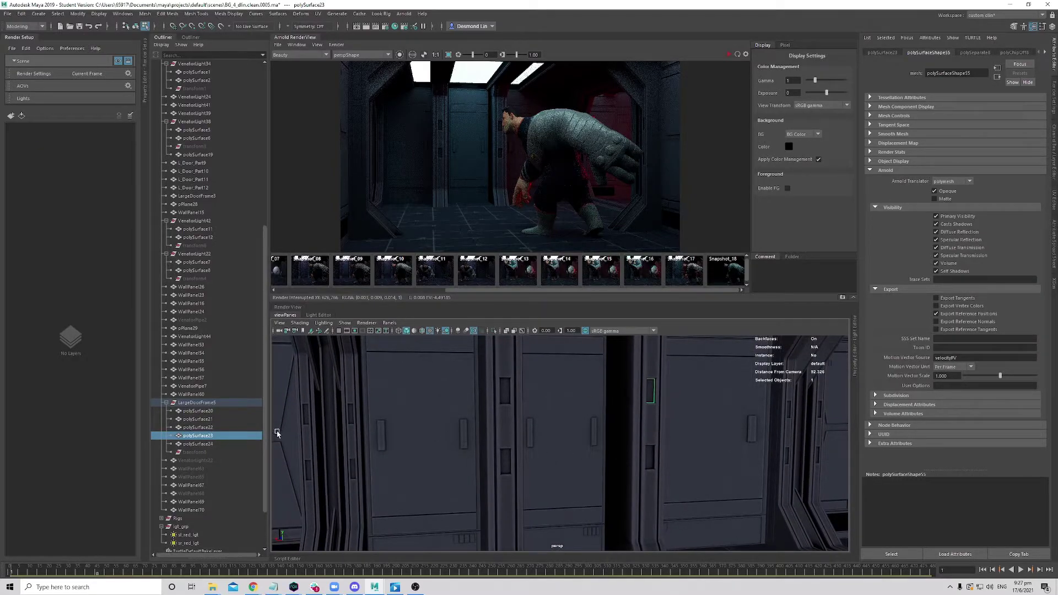
middle_click_drag(623, 421, 646, 420, "alt")
right_click_drag(646, 419, 686, 409, "alt")
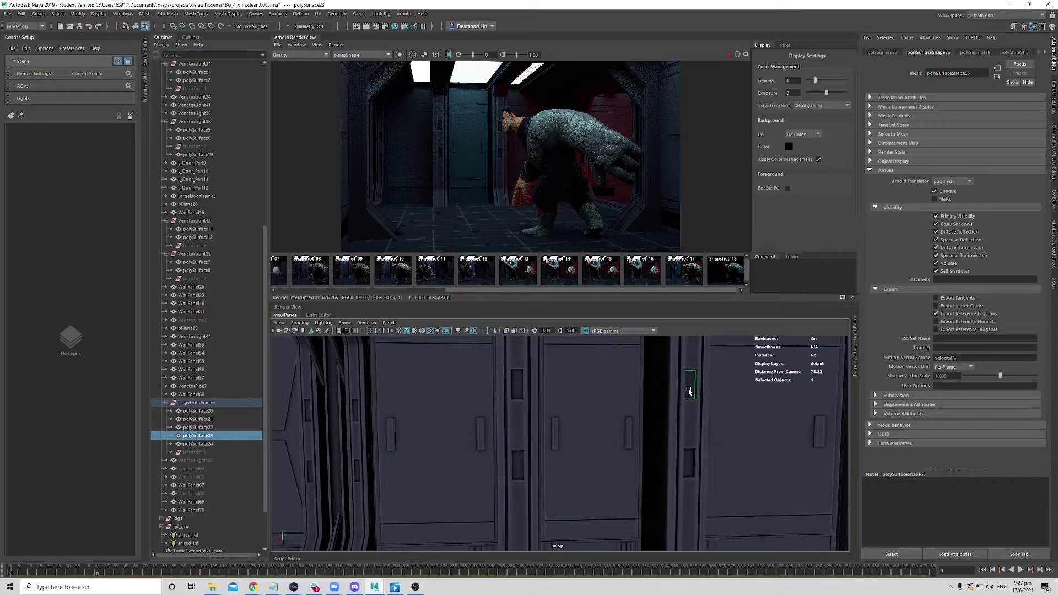
right_click_drag(689, 358, 698, 572)
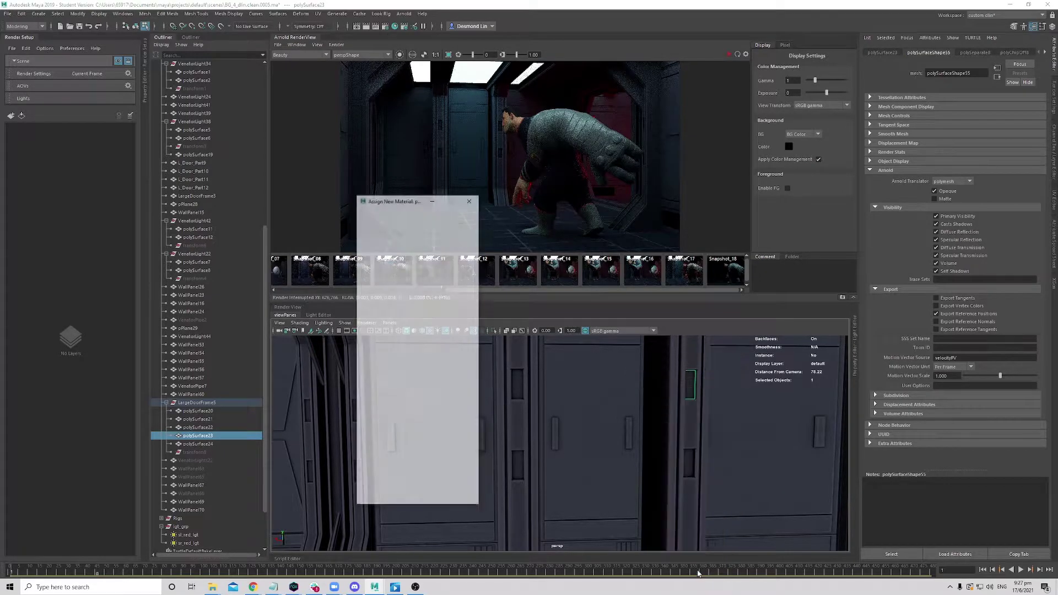
left_click(379, 267)
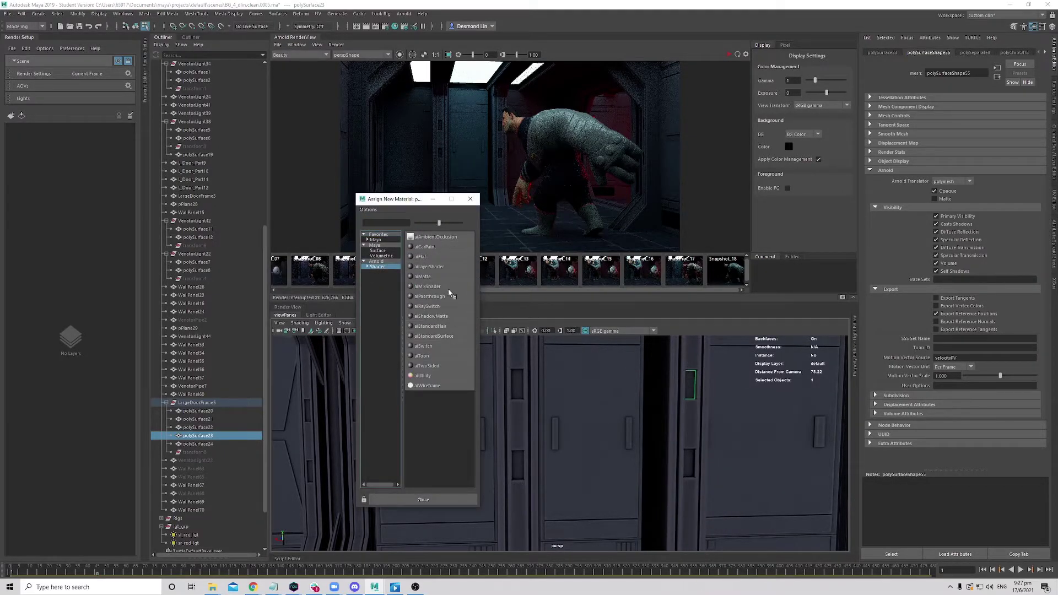
left_click(449, 336)
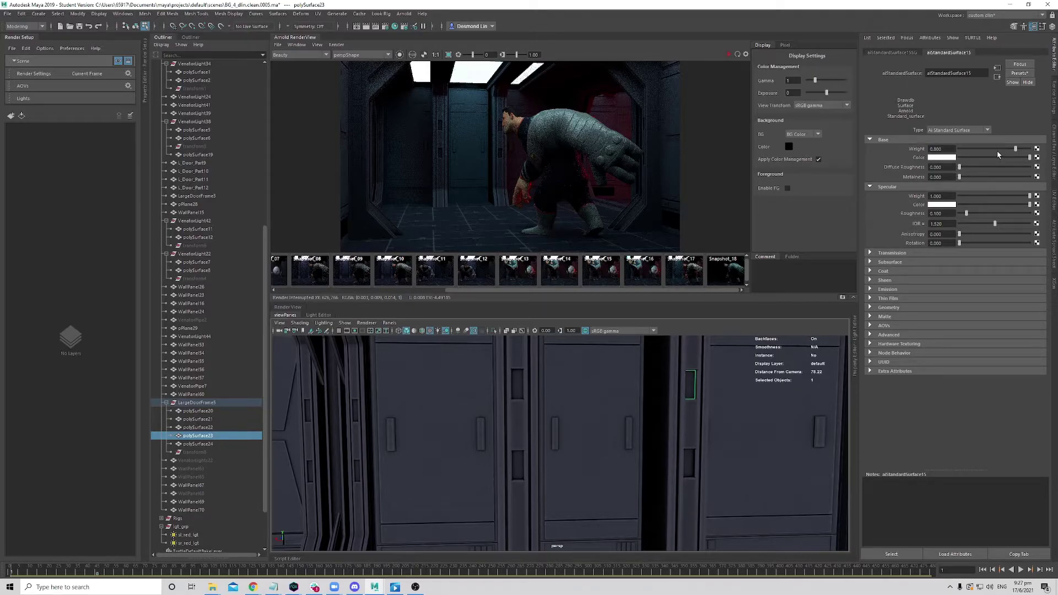
- Set the new material's base and specular weights to 0 and check the refimagines folder for an emission colour
left_click_drag(1015, 149, 949, 154)
left_click(887, 289)
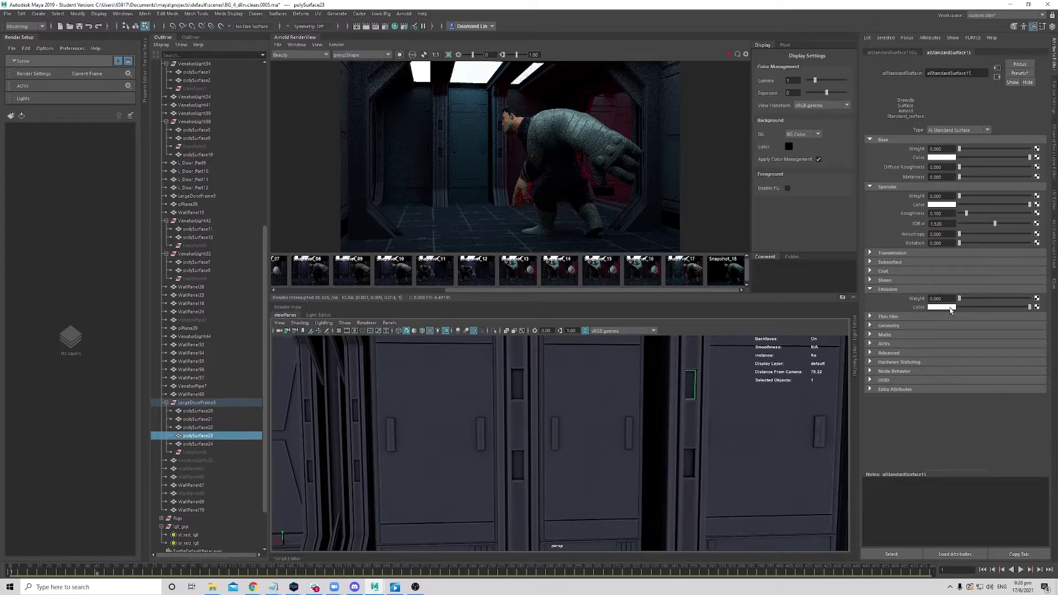
left_click(948, 307)
mouse_move(213, 586)
left_click(238, 570)
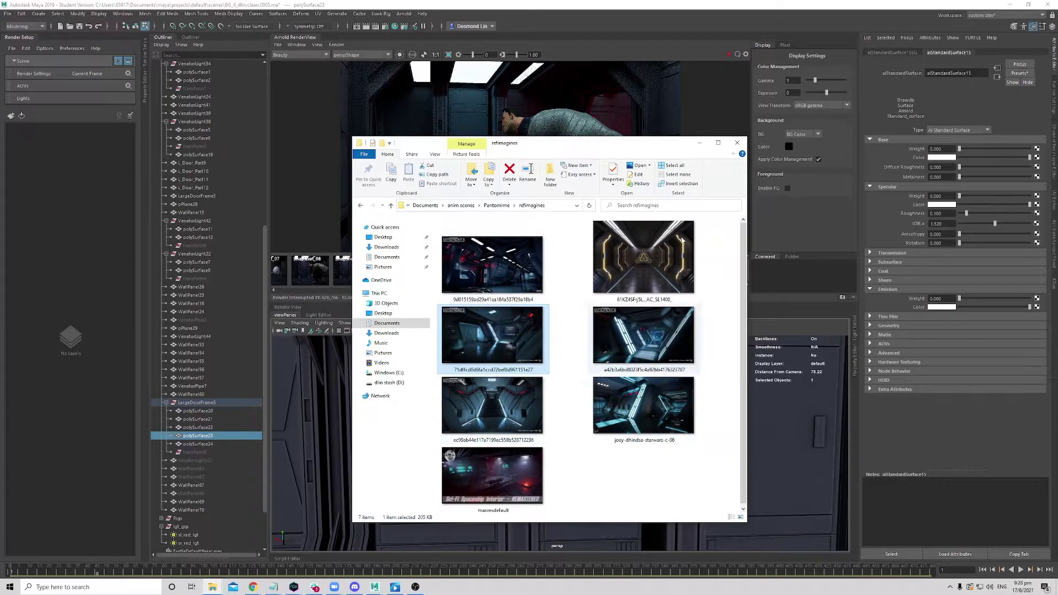
left_click(698, 146)
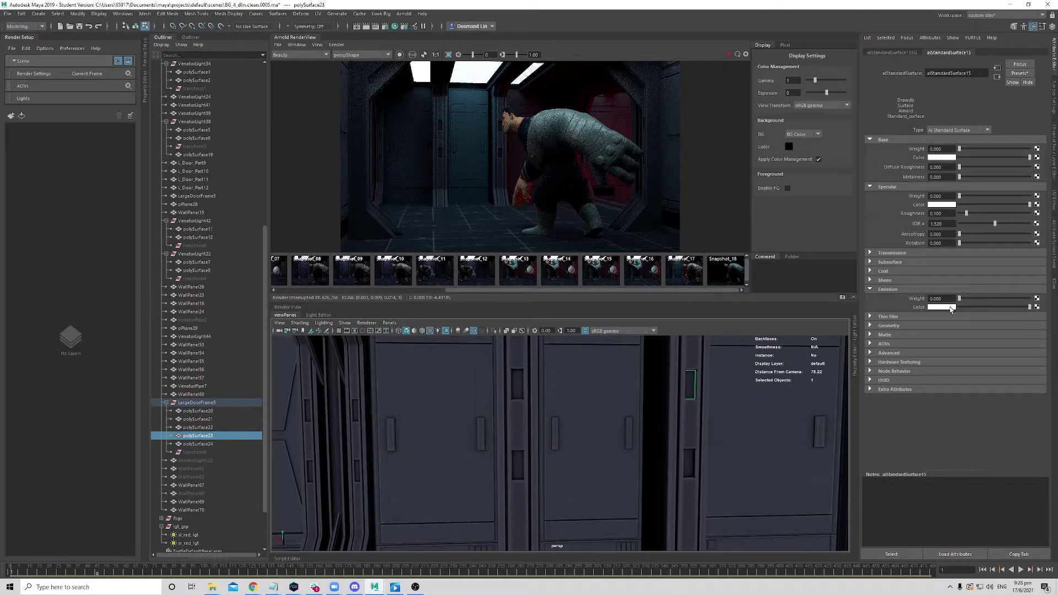
- Tint the material's emission colour a very pale cyan and set its emission weight to about 0.548
left_click(950, 308)
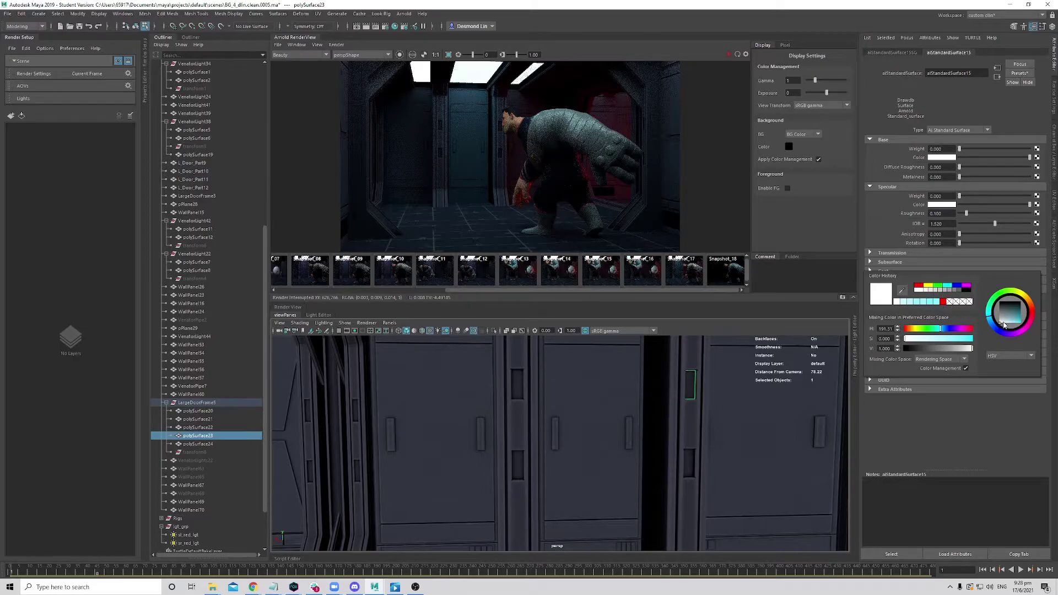
left_click(1003, 325)
left_click_drag(1003, 323, 1005, 326)
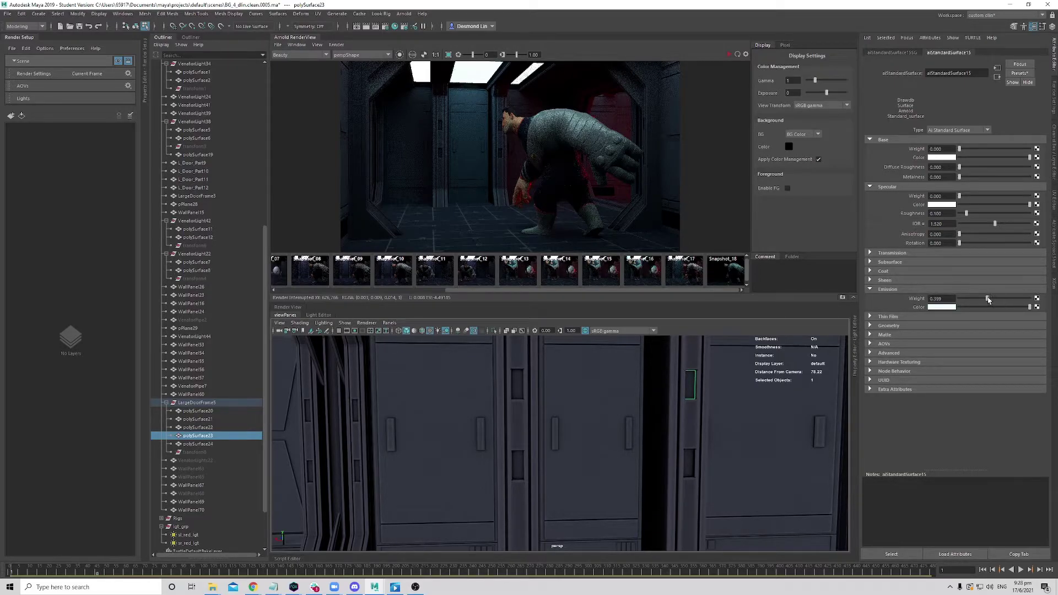
left_click_drag(992, 300, 997, 300)
- Run a short test render of the back wall to check the emissive inset, and stop it
left_click_drag(682, 445, 691, 445, "alt")
scroll(578, 177, "up", 2)
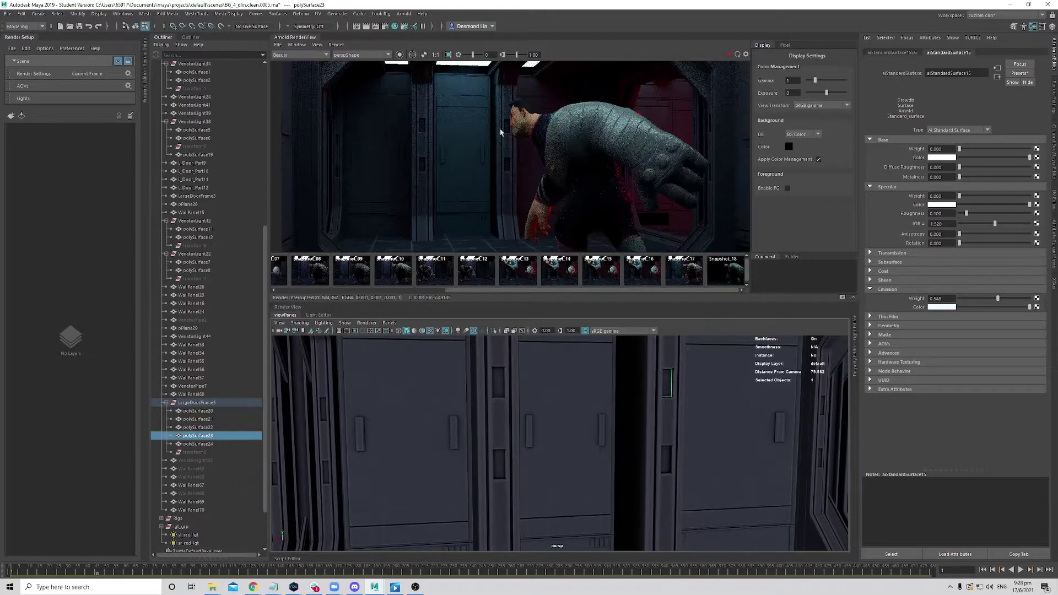
left_click(736, 55)
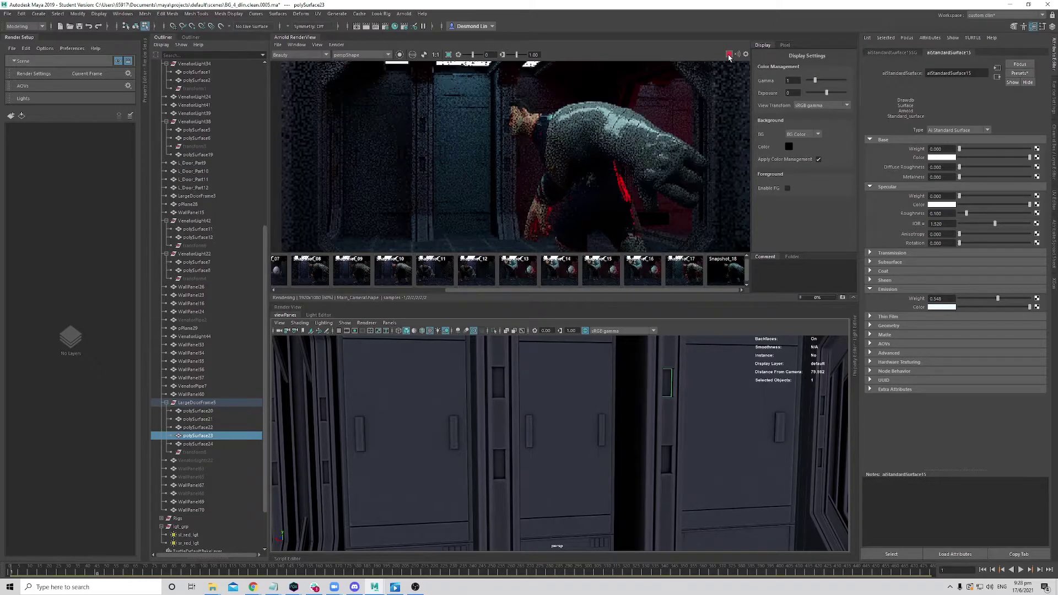
left_click(729, 56)
- Move the emissive inset face slightly outward so it sits in front of the column's recess
left_click_drag(586, 450, 562, 491, "alt")
key("f")
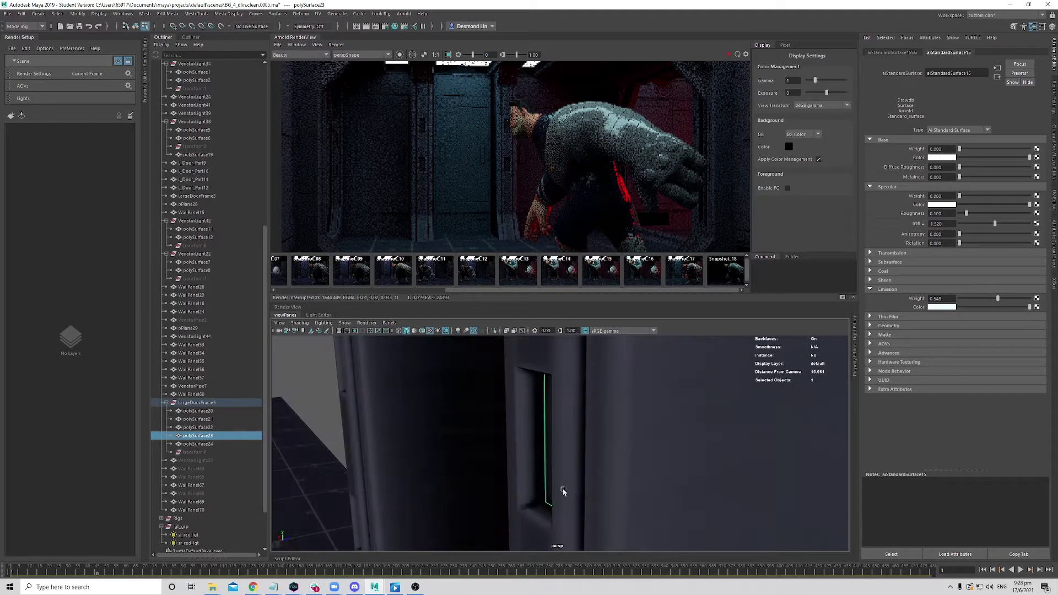
right_click_drag(562, 491, 394, 482, "alt")
left_click_drag(394, 482, 513, 470, "alt")
right_click_drag(514, 469, 598, 477, "alt")
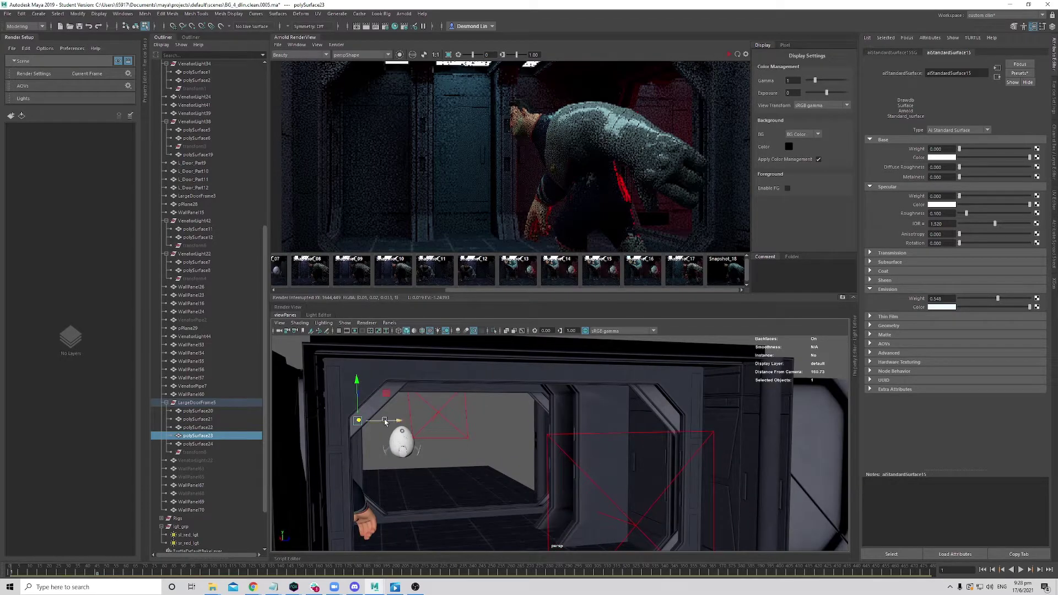
left_click_drag(391, 423, 524, 464, "alt")
key("f")
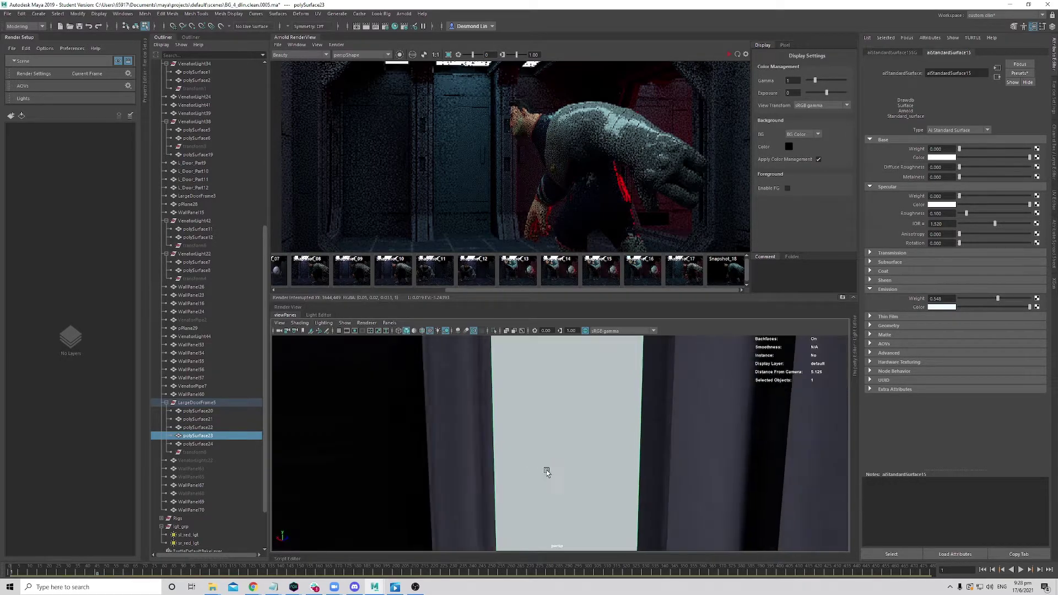
right_click_drag(548, 472, 330, 463, "alt")
scroll(481, 485, "down", 5)
left_click_drag(496, 479, 418, 473, "alt")
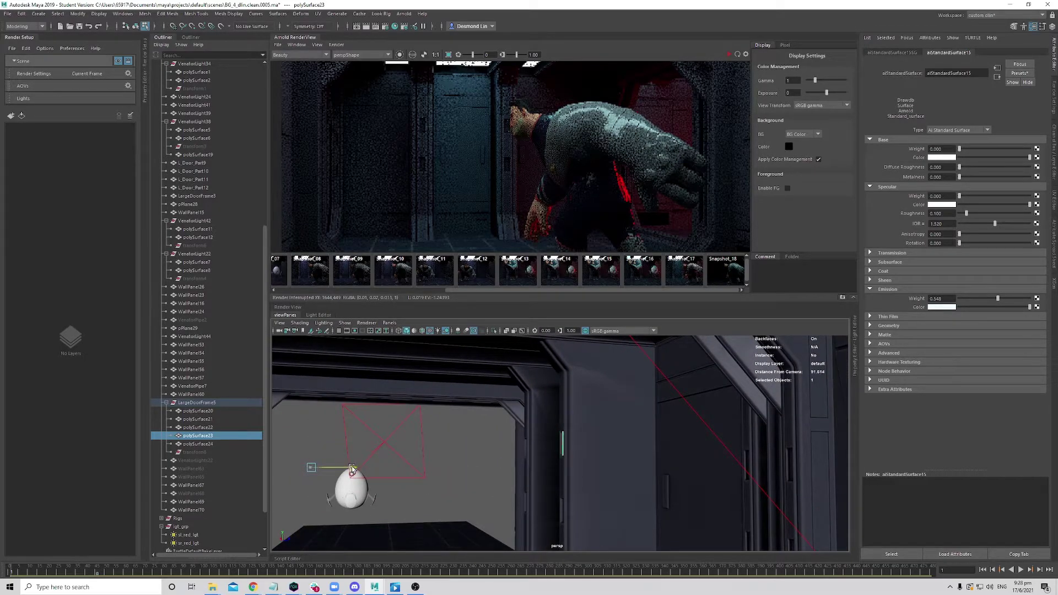
left_click_drag(351, 467, 618, 479, "alt")
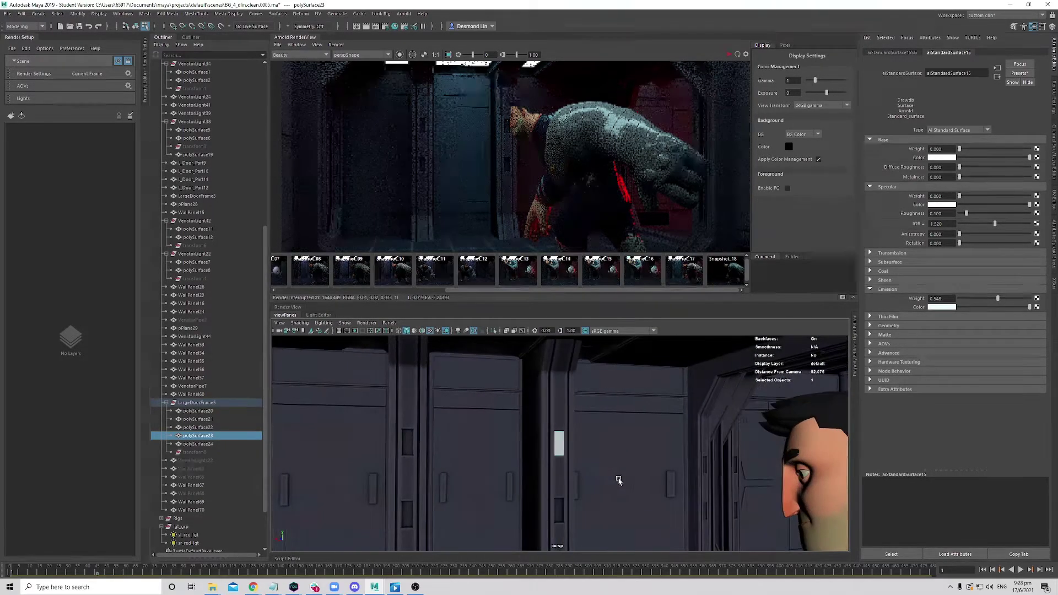
- Render again and examine the glowing inset beside the character's face up close, stopping the render
left_click(729, 54)
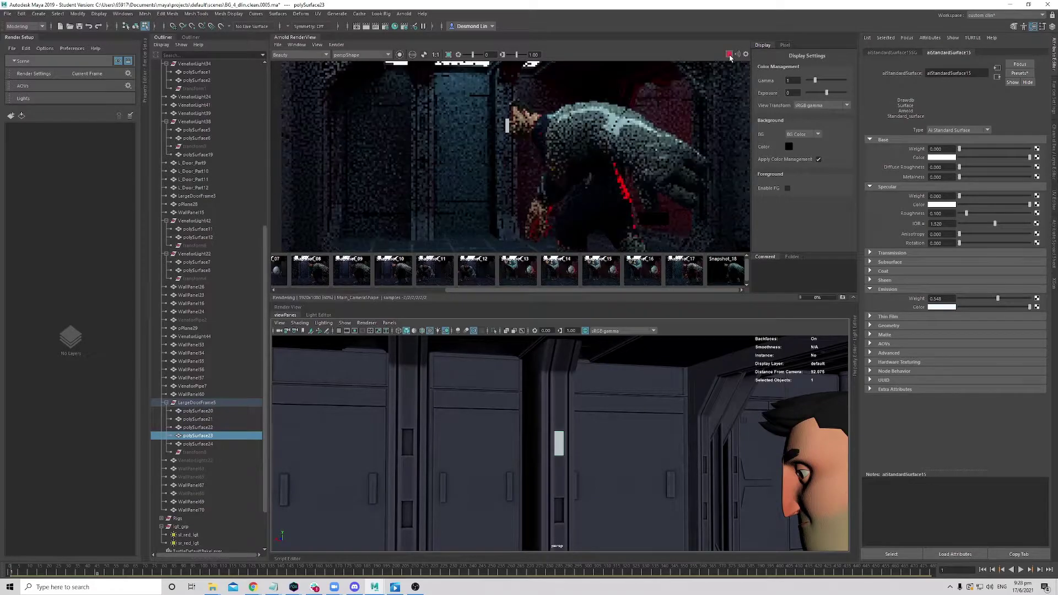
scroll(500, 135, "up", 2)
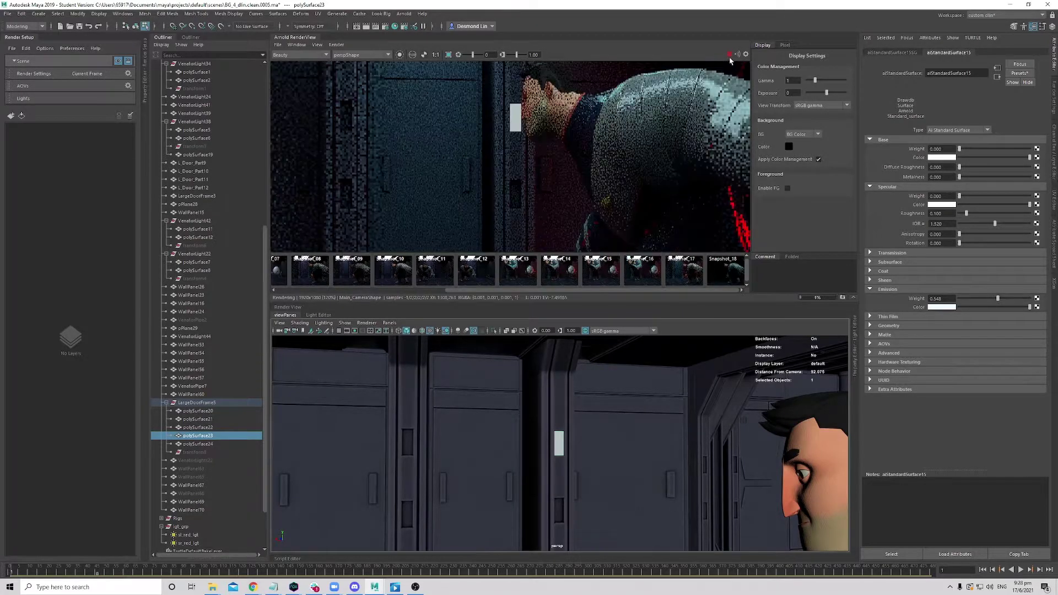
scroll(499, 120, "up", 2)
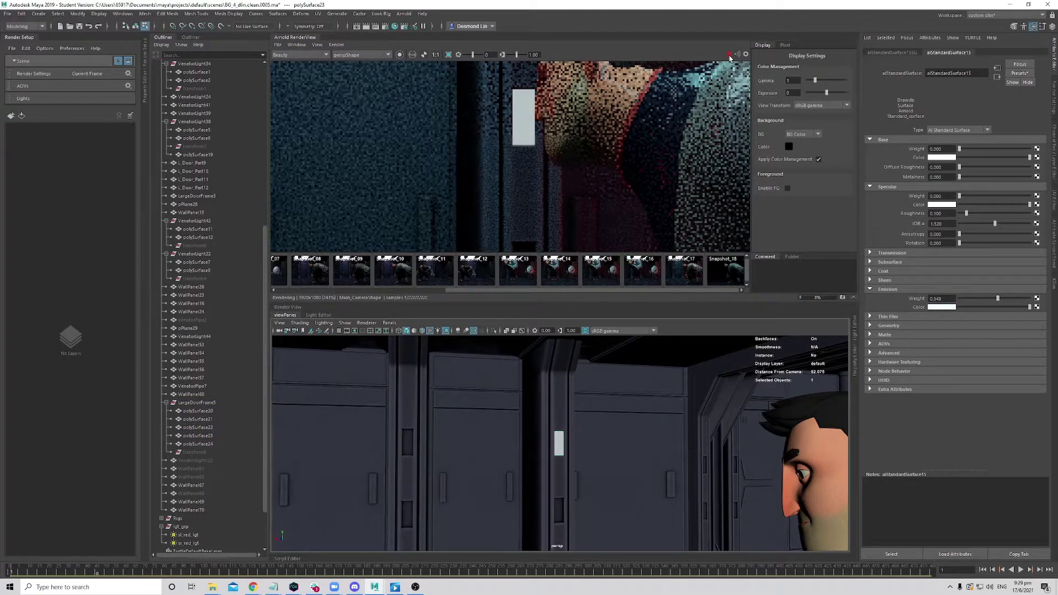
left_click(555, 105)
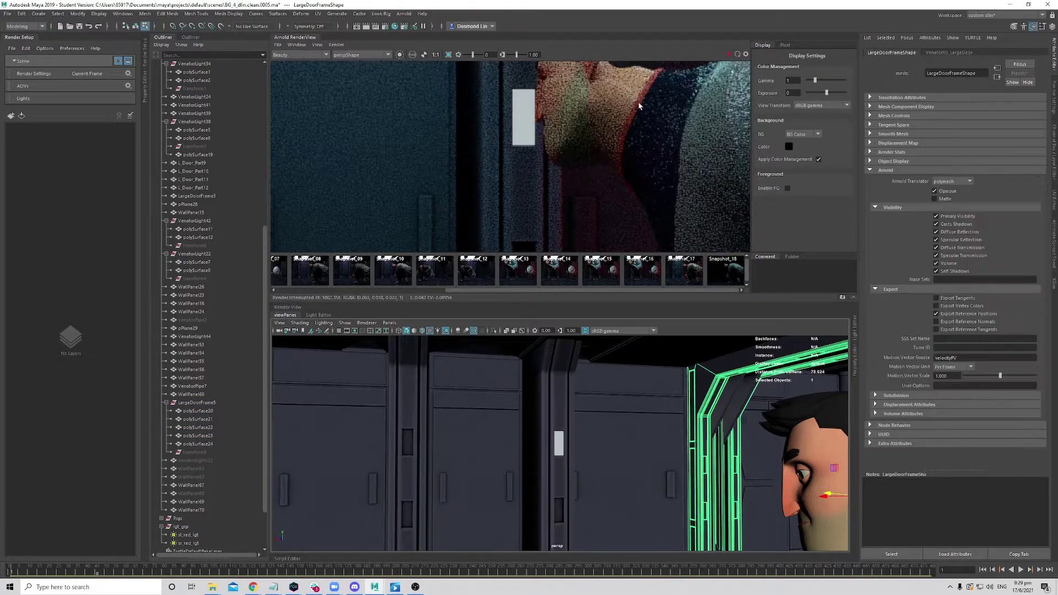
middle_click_drag(556, 121, 527, 147)
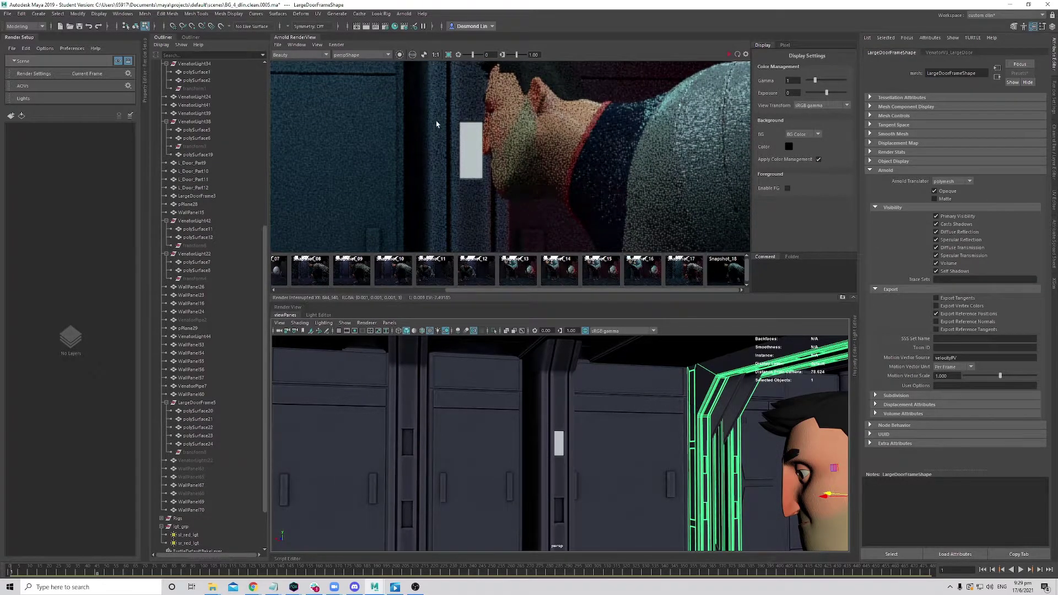
scroll(504, 161, "down", 2)
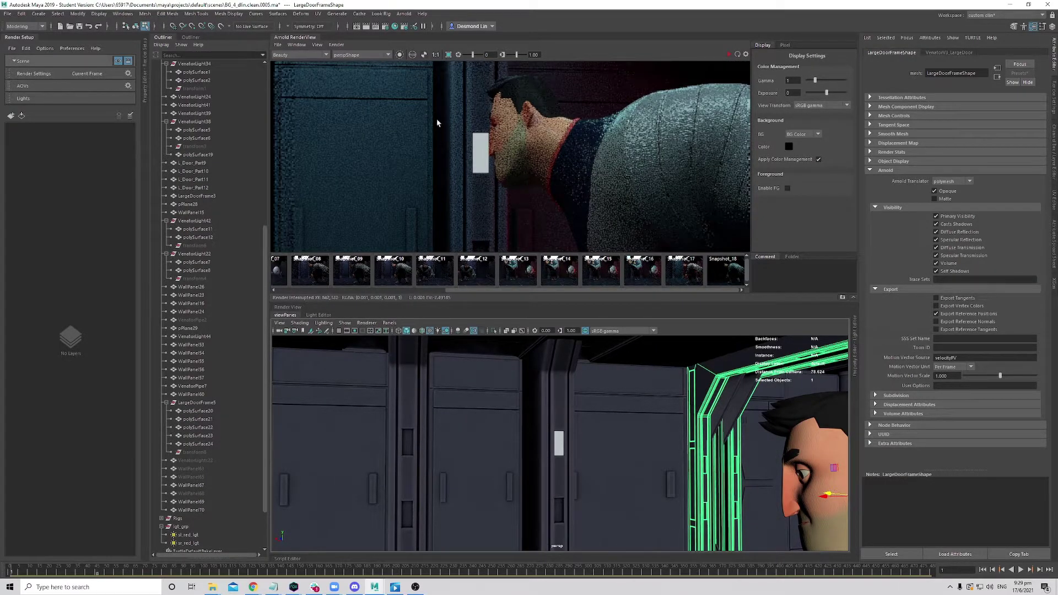
- Define a render crop region around the character's head and the glowing inset
left_click_drag(384, 94, 581, 217)
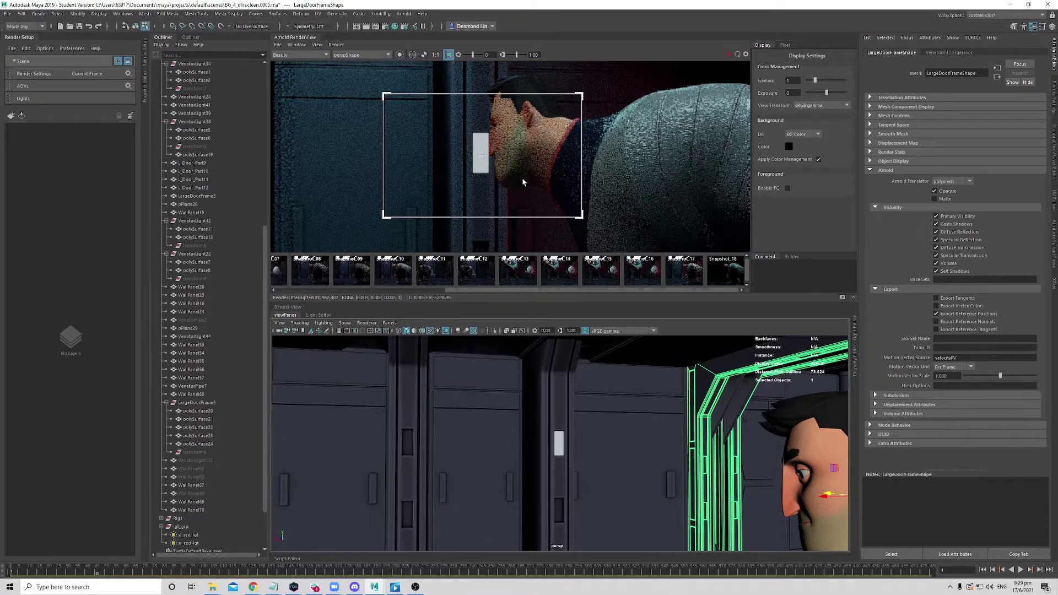
scroll(523, 182, "down", 5)
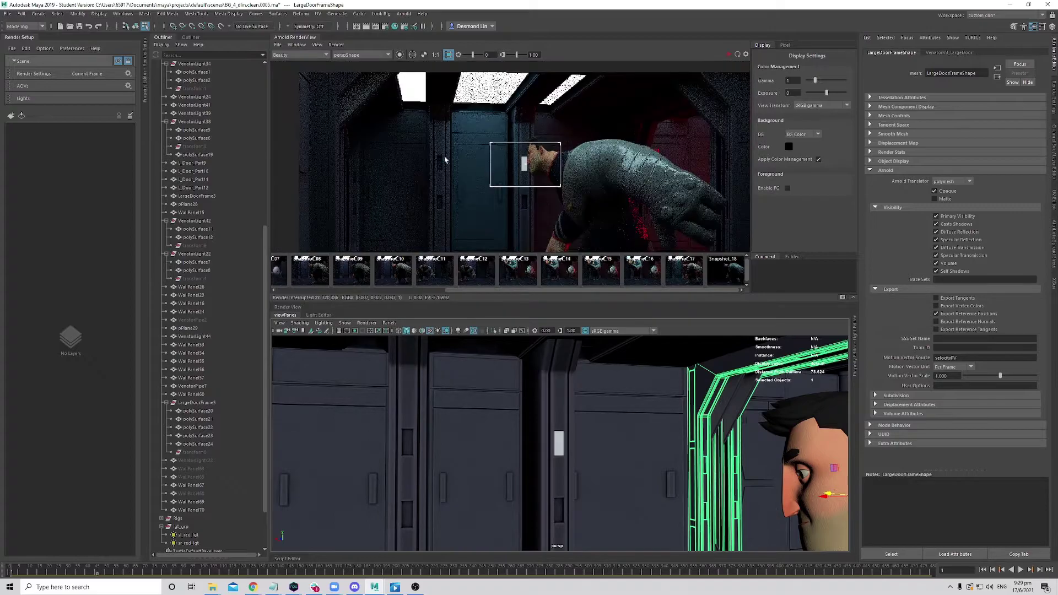
middle_click_drag(564, 191, 565, 201)
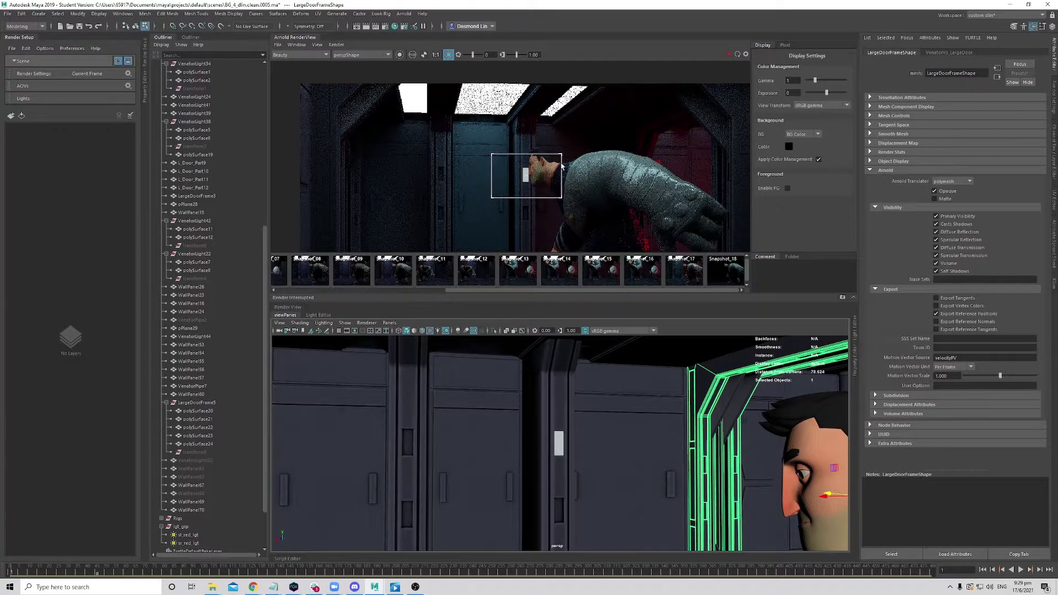
- Raise the emission weight of the glowing inset's standard surface material to 1.000
scroll(562, 165, "up", 5)
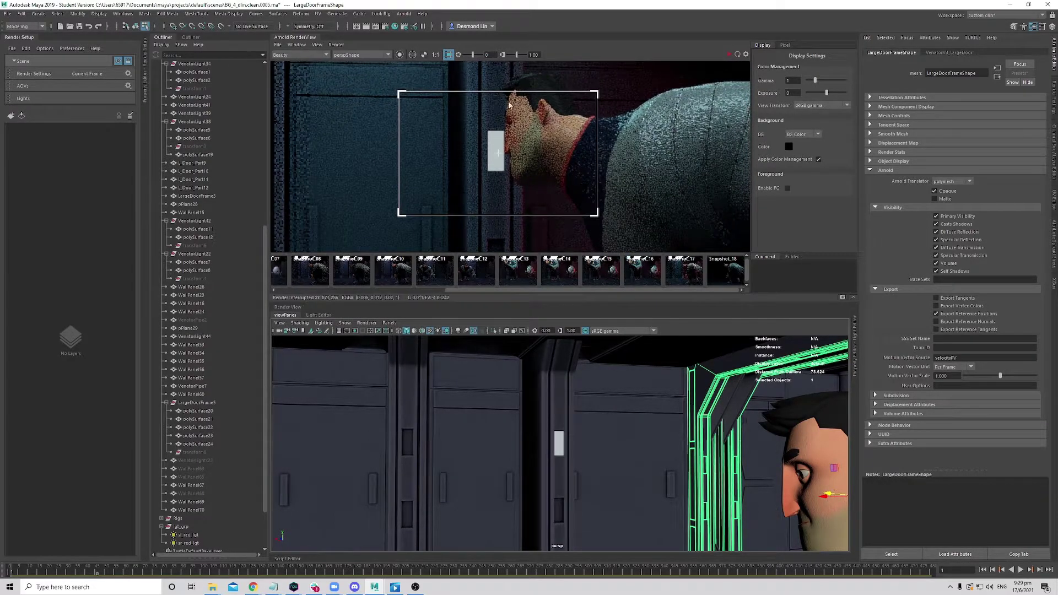
middle_click_drag(510, 159, 513, 148)
scroll(517, 148, "up", 1)
scroll(530, 157, "down", 1)
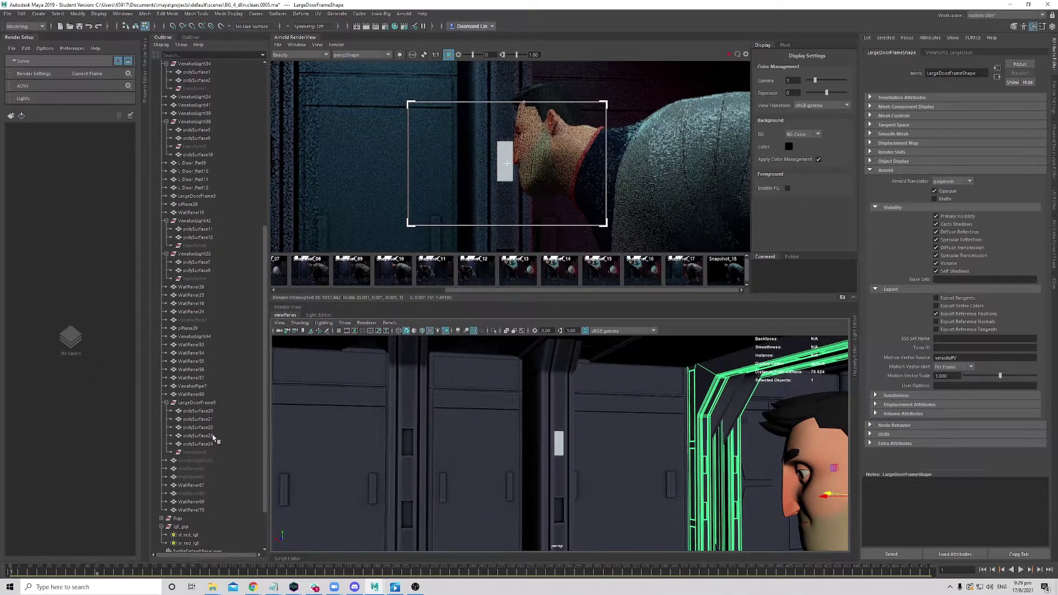
key("F11")
left_click(558, 444)
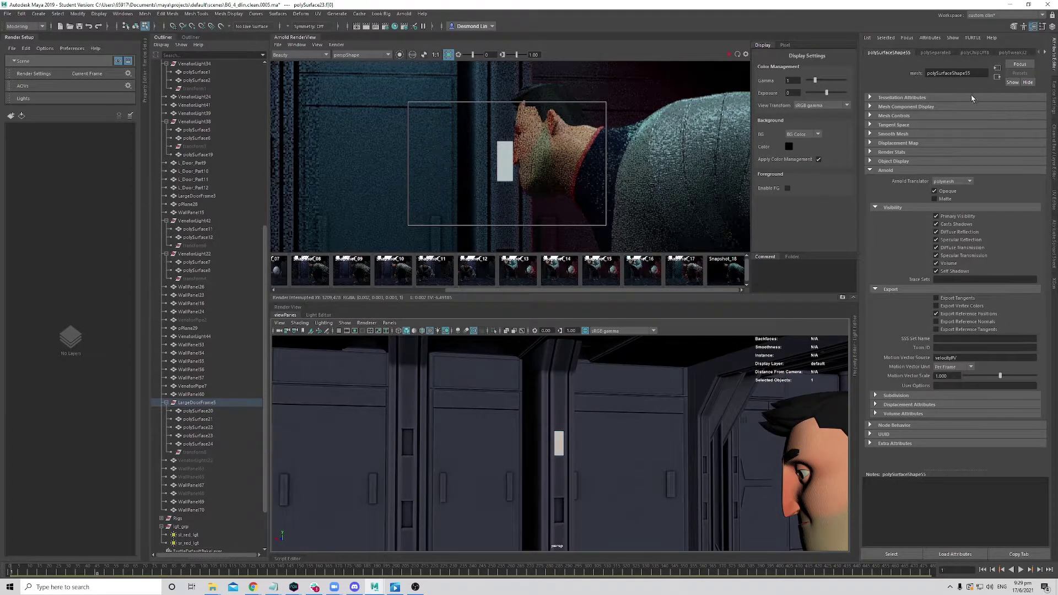
right_click_drag(562, 440, 572, 562)
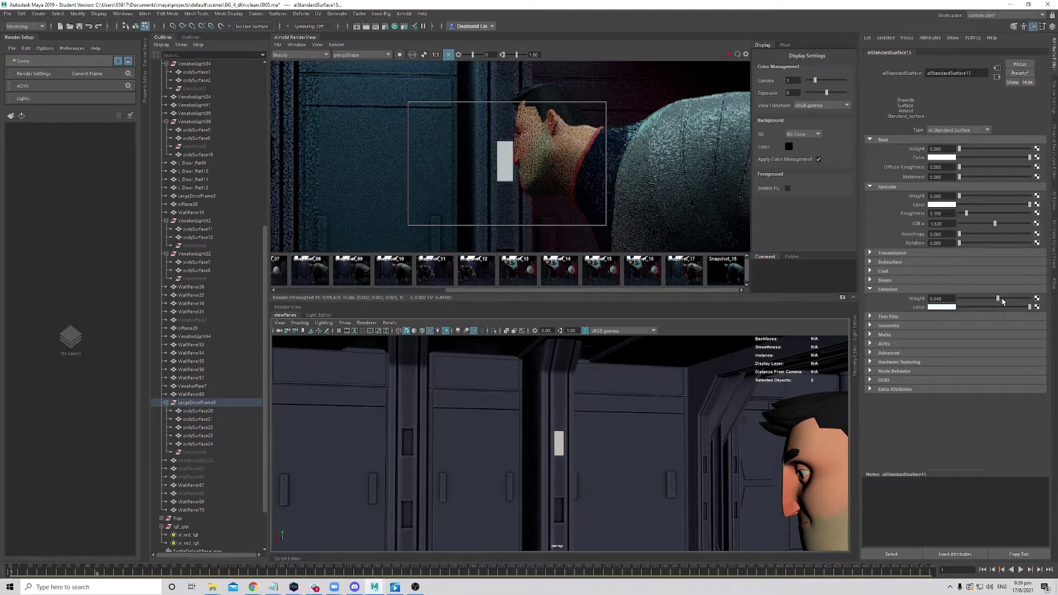
left_click_drag(997, 298, 1038, 299)
- Store a snapshot of the current render, rerender the crop region with the brighter inset, and compare the two
left_click(842, 296)
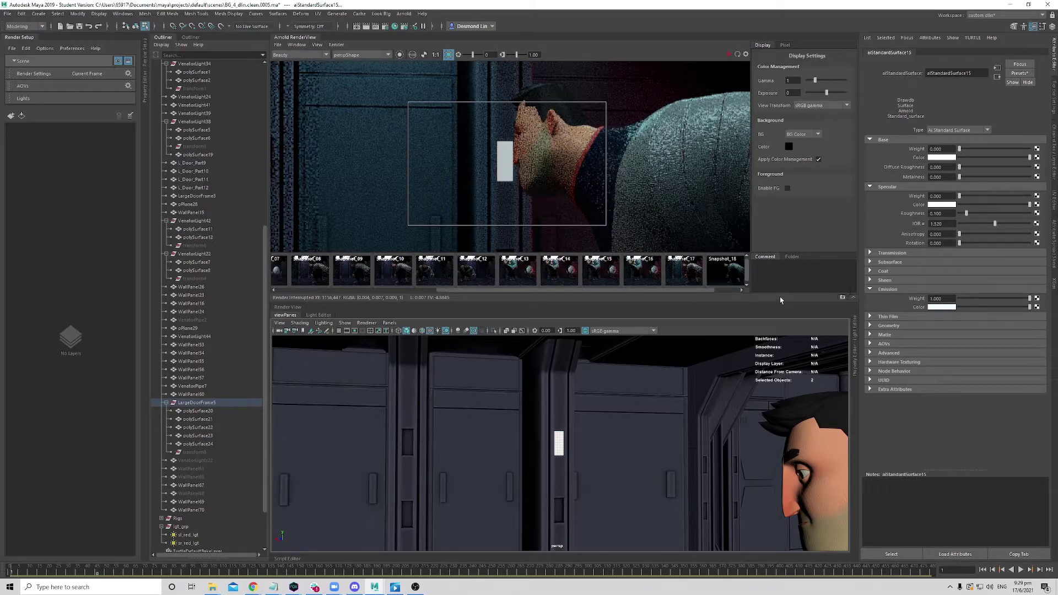
left_click(737, 54)
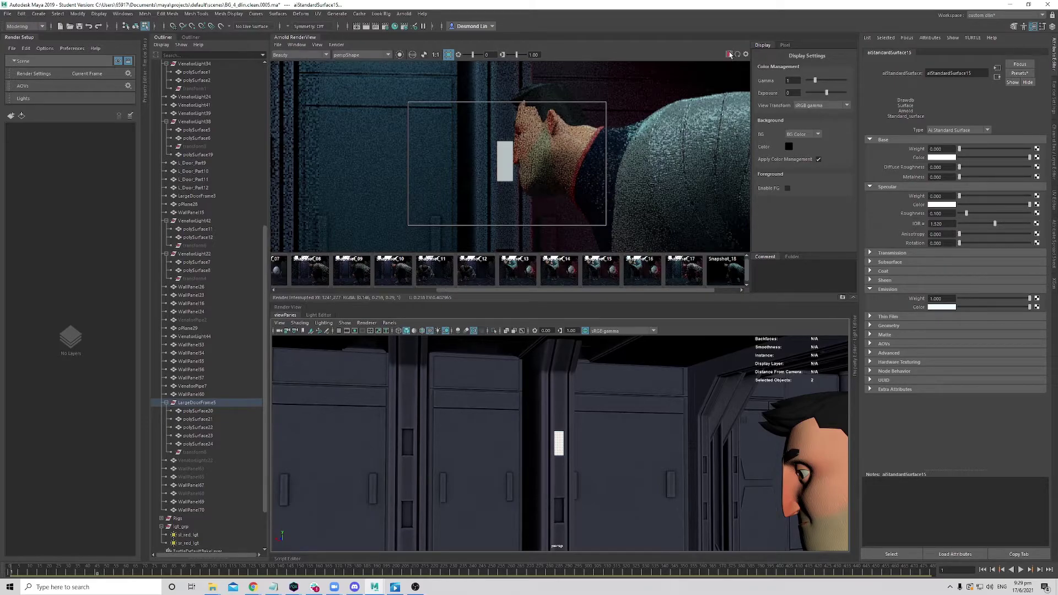
left_click(726, 274)
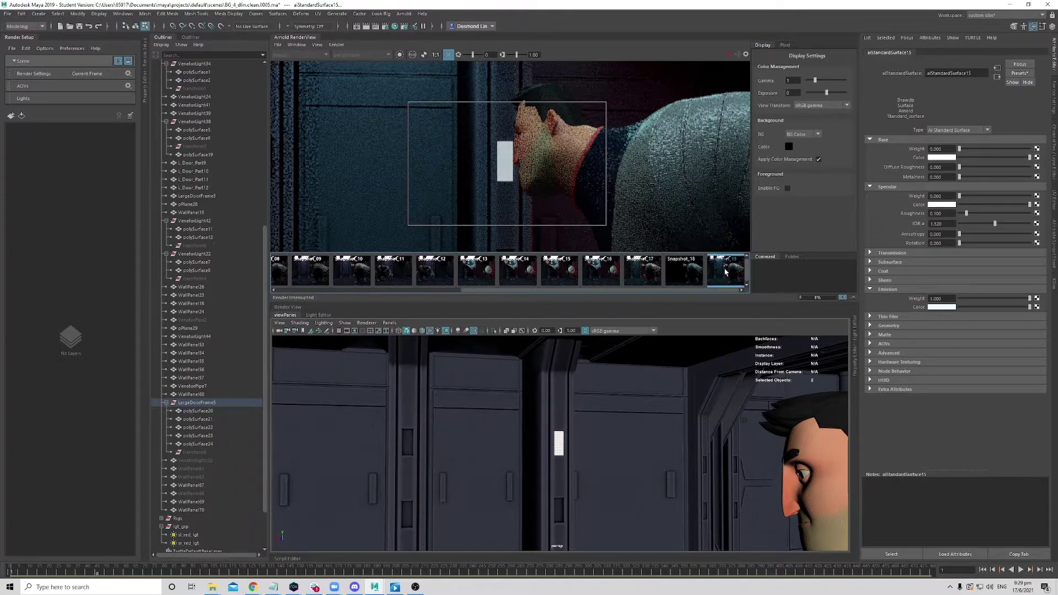
left_click(725, 272)
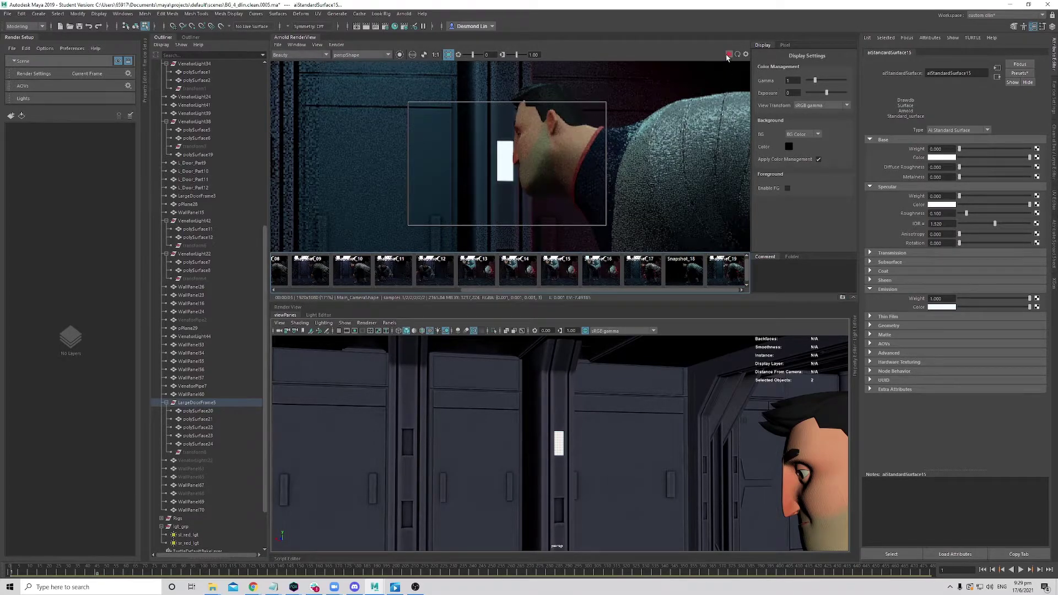
scroll(568, 165, "down", 6)
scroll(557, 171, "up", 3)
scroll(559, 172, "down", 3)
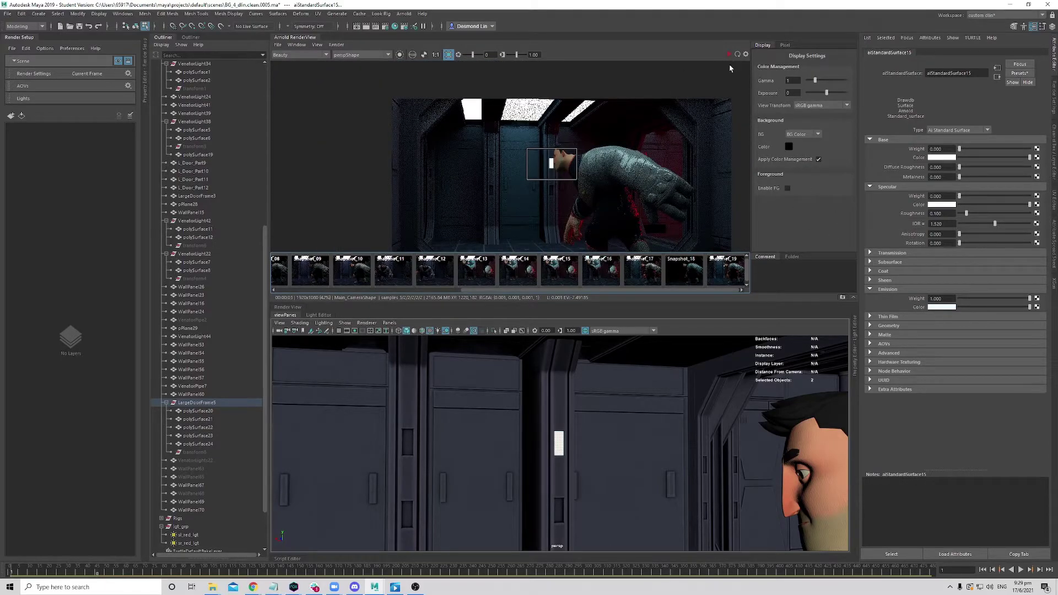
- Rename the glowing inset's material as emissive_sd
left_click(561, 445)
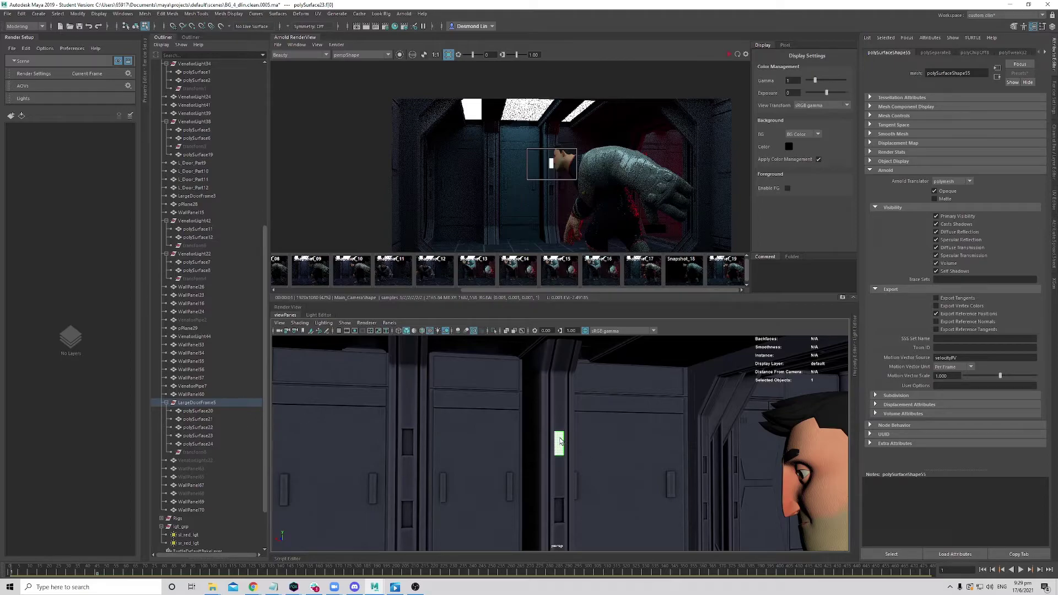
right_click_drag(560, 440, 559, 561)
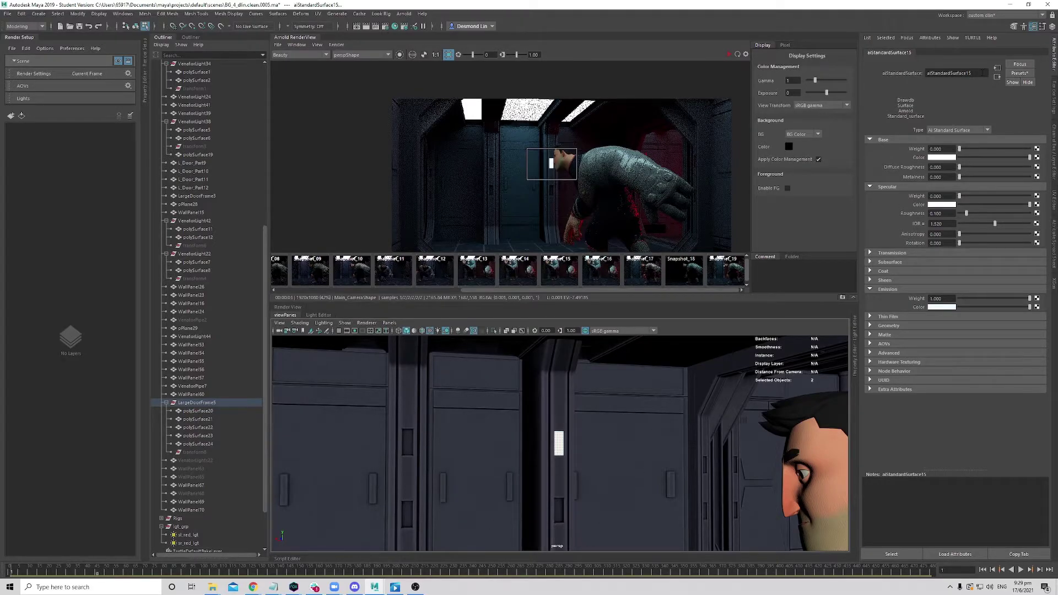
double_click(984, 73)
type("emissive_sd")
key("Return")
- Assign the existing emissive_sd material to the three remaining door frame insets, polySurface20, polySurface21 and polySurface22
left_click(408, 440)
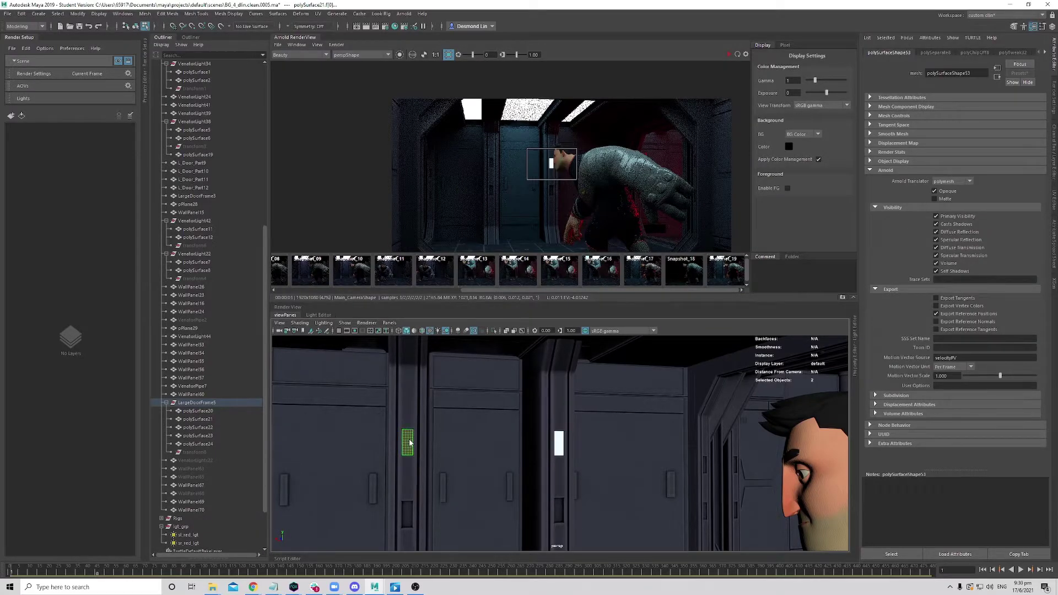
right_click_drag(411, 444, 462, 351)
key("F8")
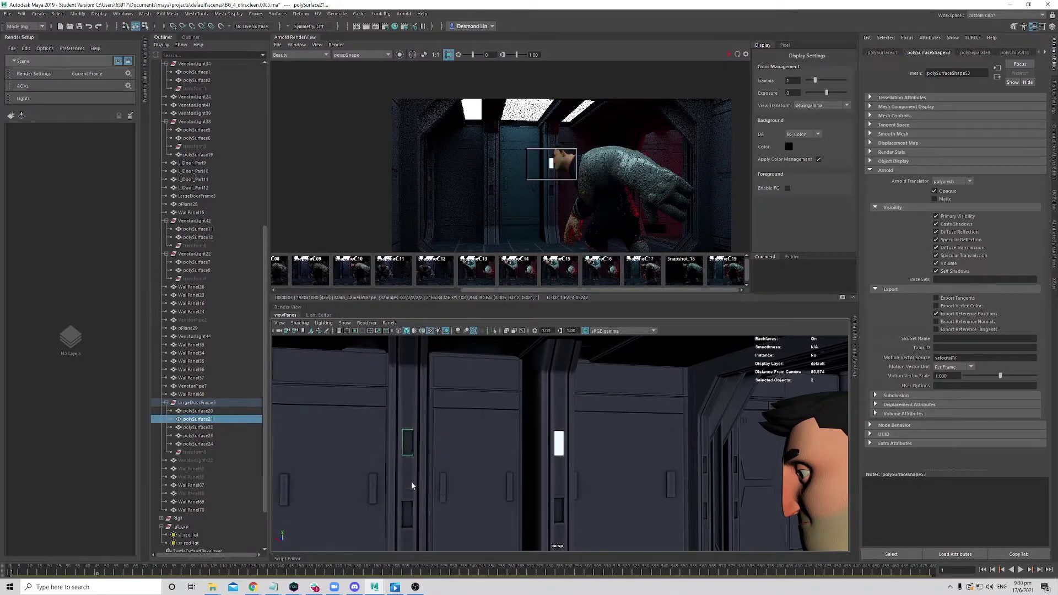
left_click(410, 509, "shift")
left_click(222, 417)
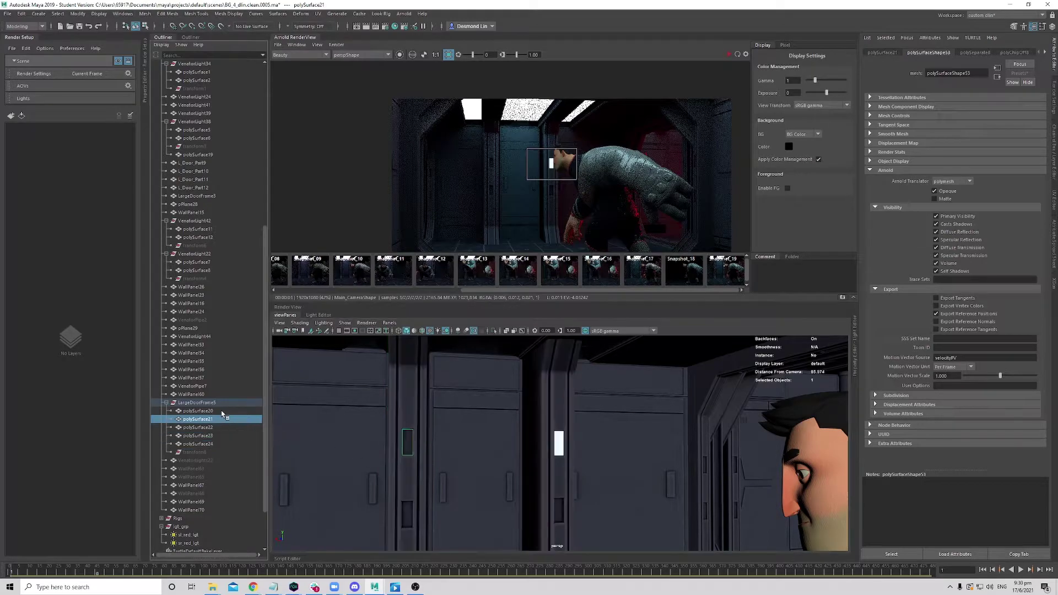
left_click(222, 411)
left_click(223, 420)
left_click(221, 410, "shift")
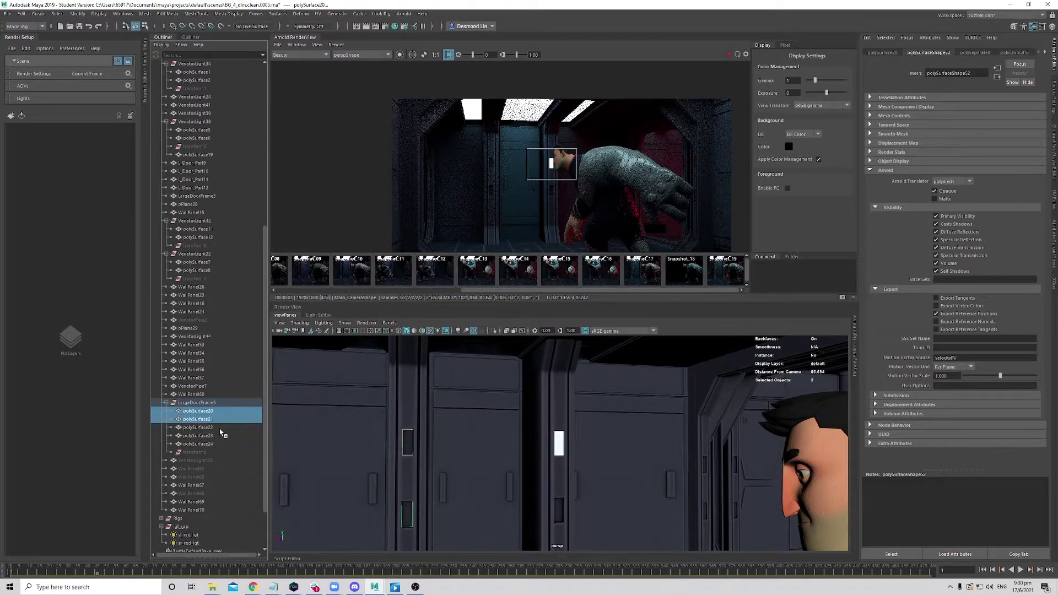
left_click(221, 430, "shift")
right_click(219, 429)
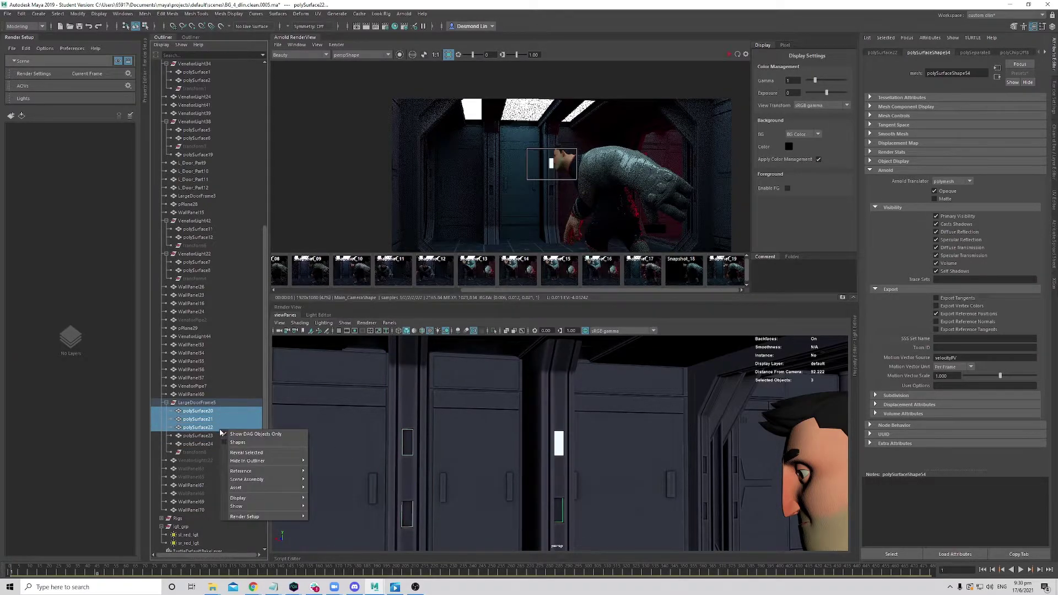
left_click(247, 427)
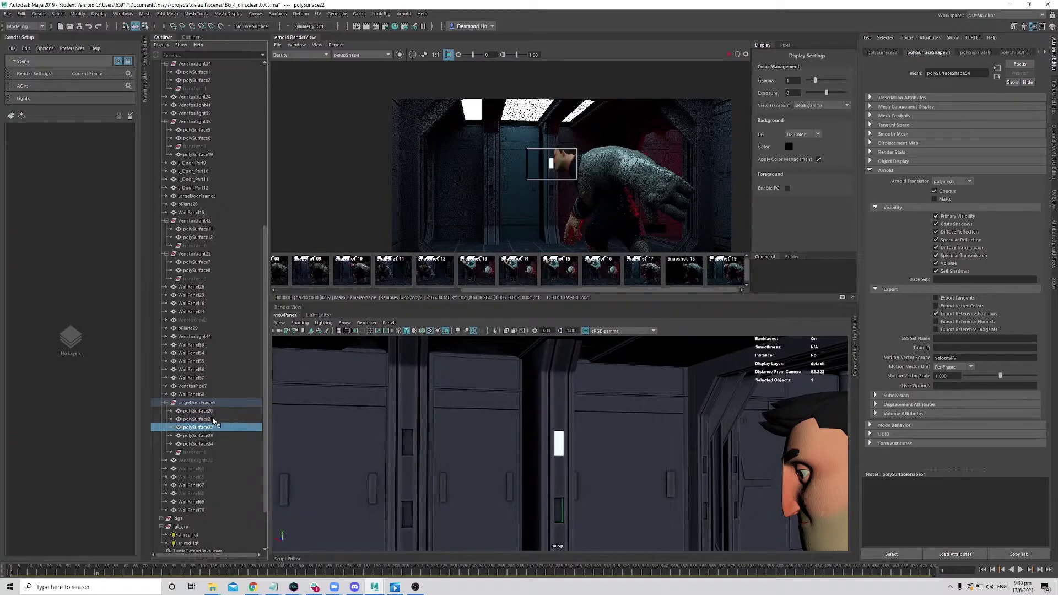
left_click_drag(212, 418, 211, 410)
right_click(409, 359)
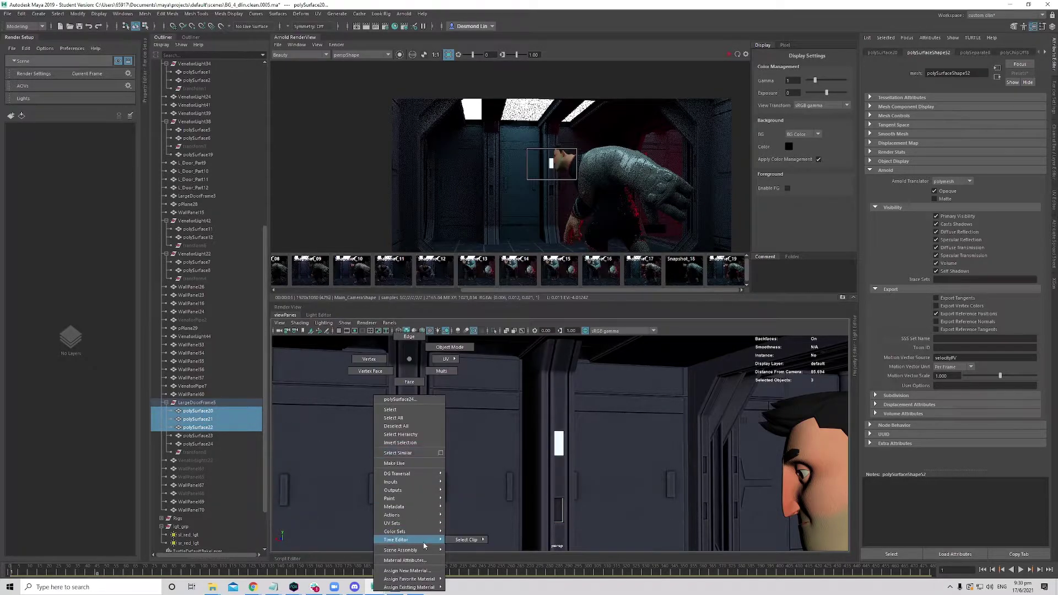
mouse_move(427, 580)
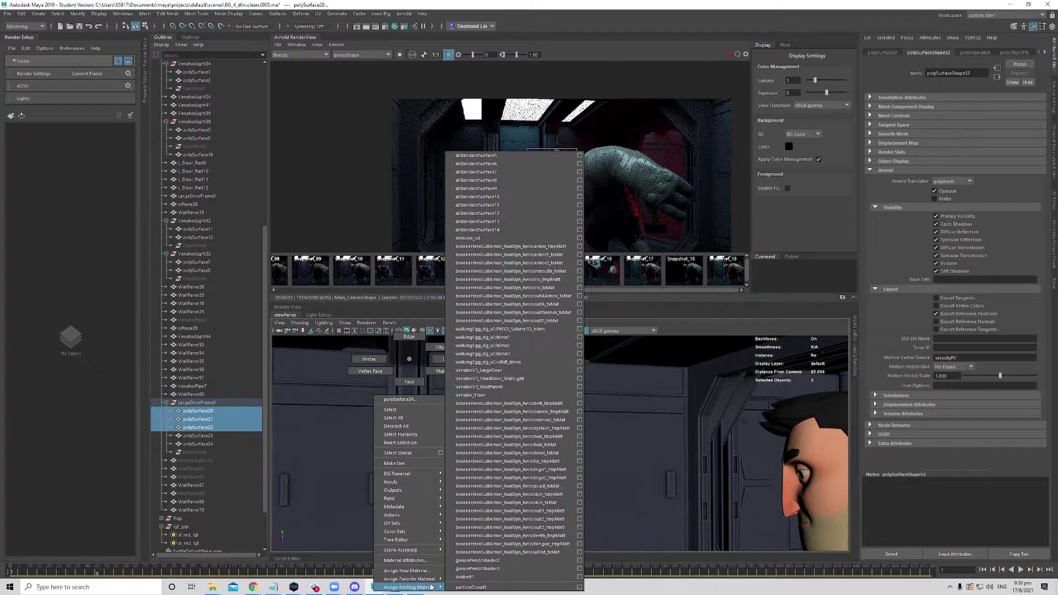
left_click(474, 237)
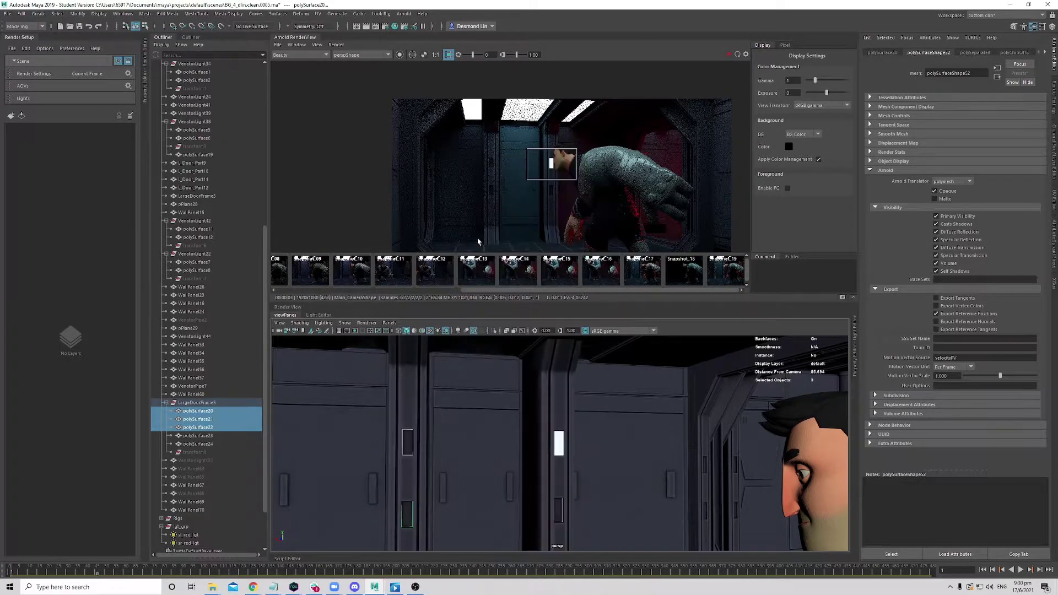
- Turn off the render crop region, run a short full-frame test render with all four emissive insets, and stop it
left_click_drag(564, 485, 649, 535, "alt")
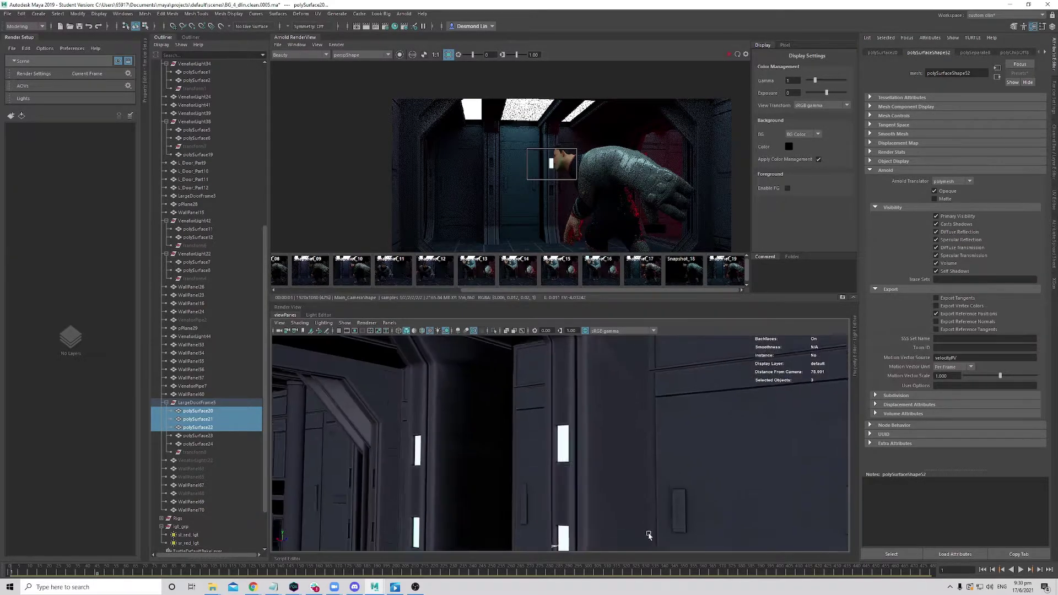
right_click_drag(649, 535, 529, 474, "alt")
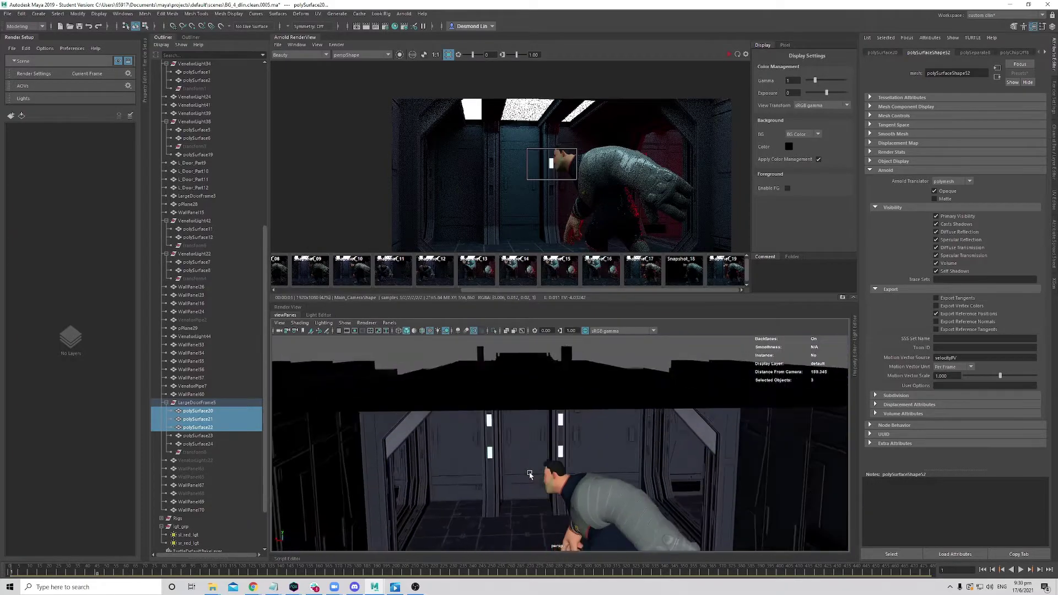
left_click_drag(529, 475, 522, 468, "alt")
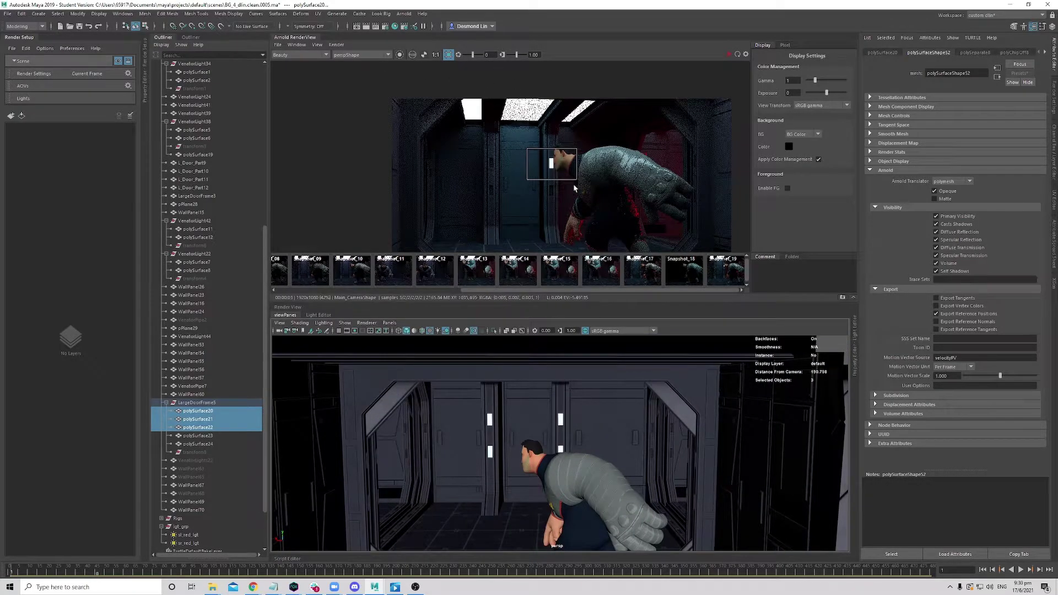
middle_click_drag(574, 188, 552, 169)
left_click(448, 54)
middle_click_drag(667, 153, 660, 143)
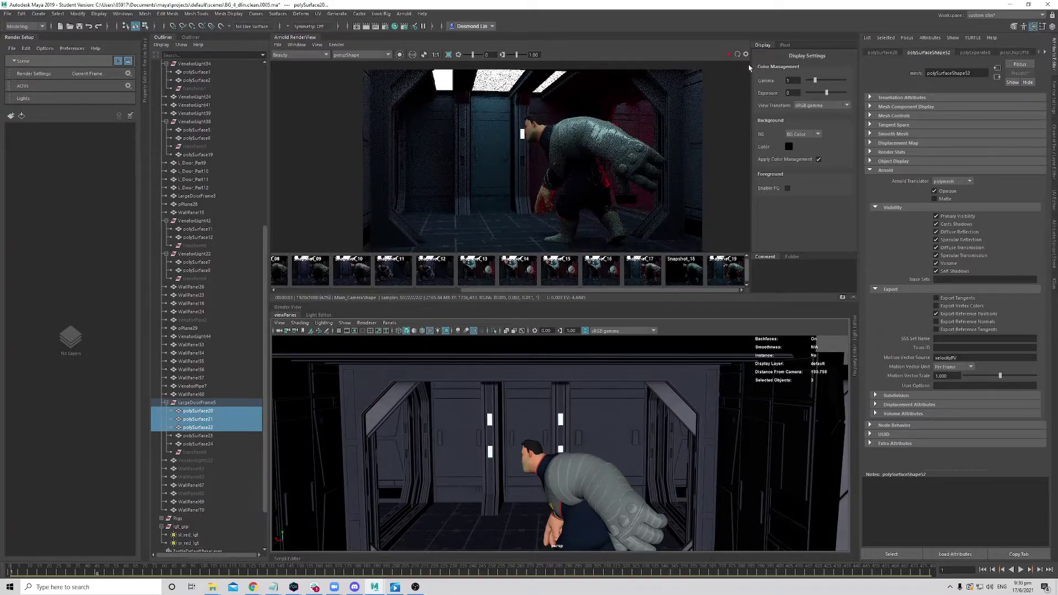
left_click(728, 55)
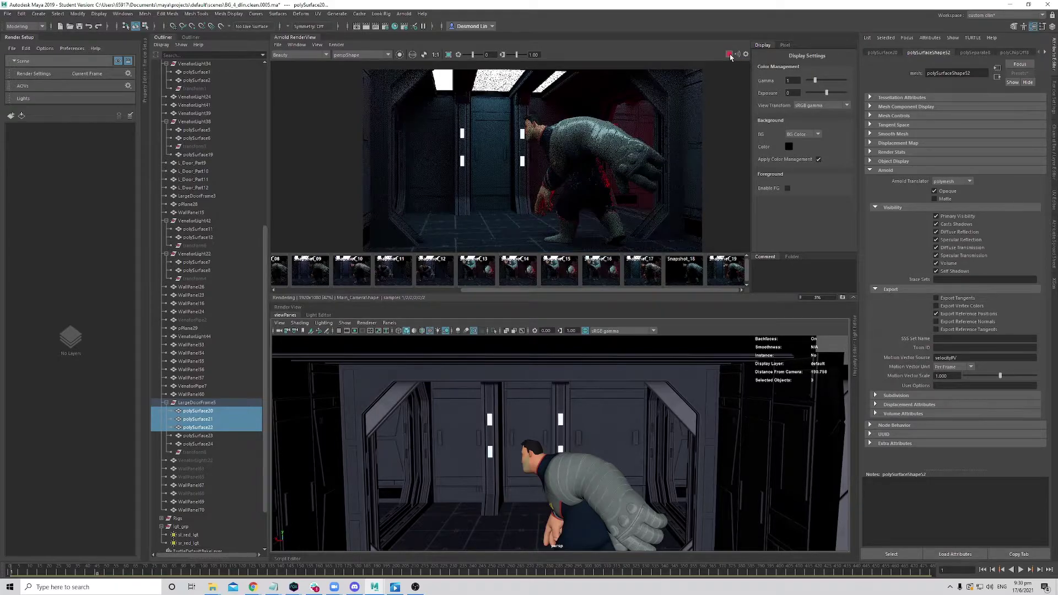
left_click(729, 55)
- Examine the full-frame render up close and from afar to judge the four glowing insets behind the character
scroll(603, 184, "down", 2)
key("f")
mouse_move(603, 183)
middle_mouse_down()
mouse_move(599, 165)
mouse_move(601, 182)
middle_mouse_up()
key("f")
scroll(506, 148, "up", 3)
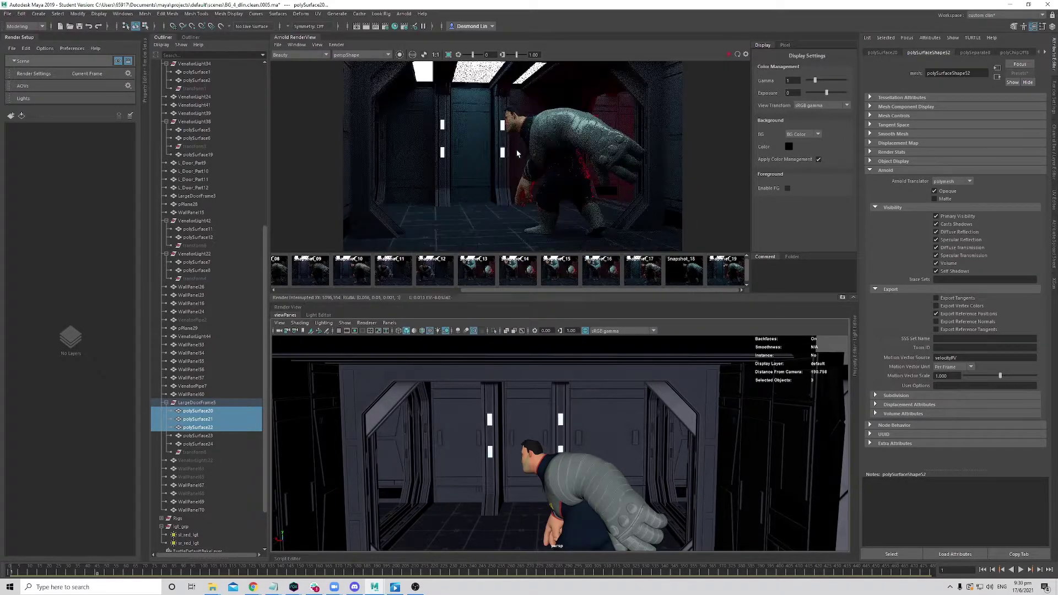
scroll(506, 148, "down", 4)
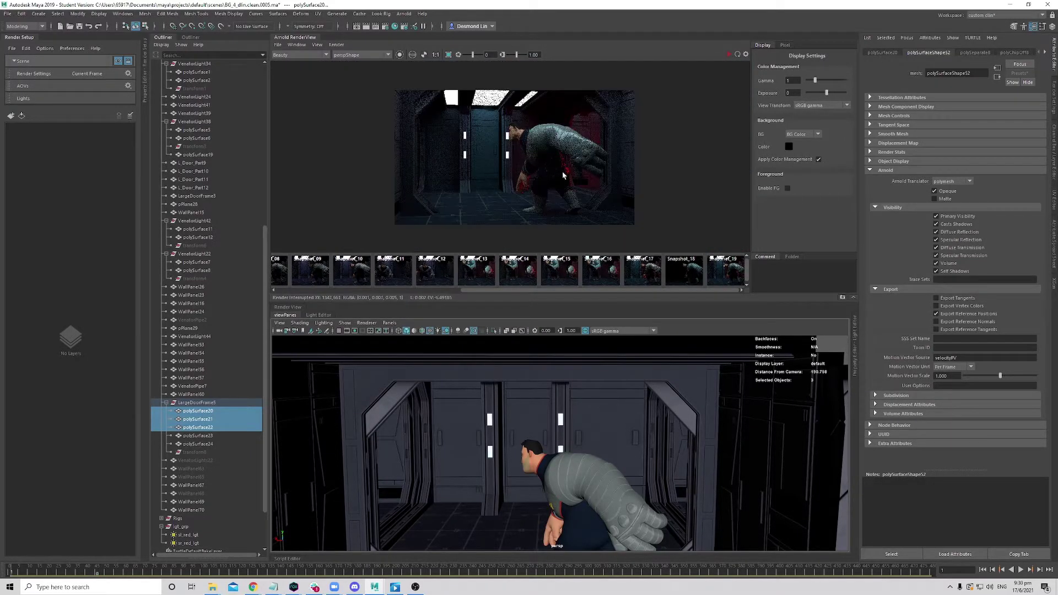
scroll(551, 176, "up", 3)
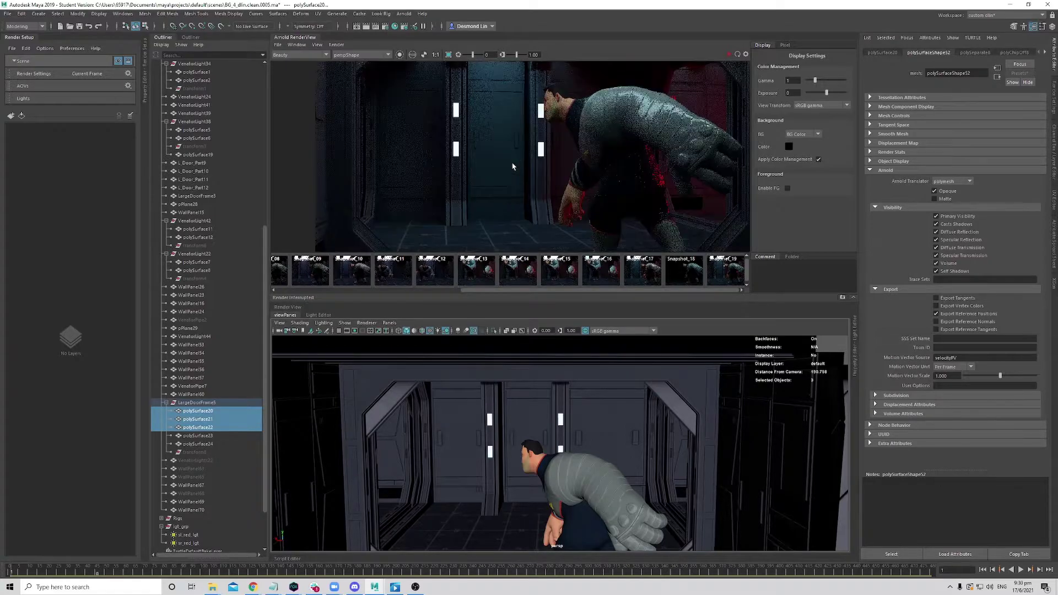
scroll(495, 182, "down", 2)
- Hide the four emissive inset pieces, polySurface20 to polySurface23, from the back wall's door frame
left_click(209, 436)
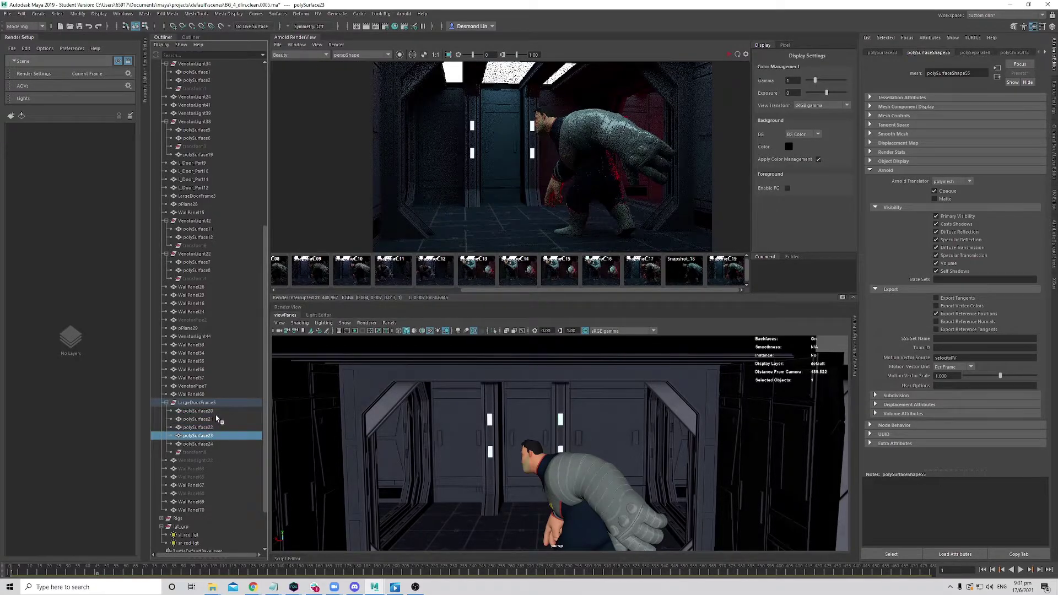
left_click(218, 420, "shift")
key("f")
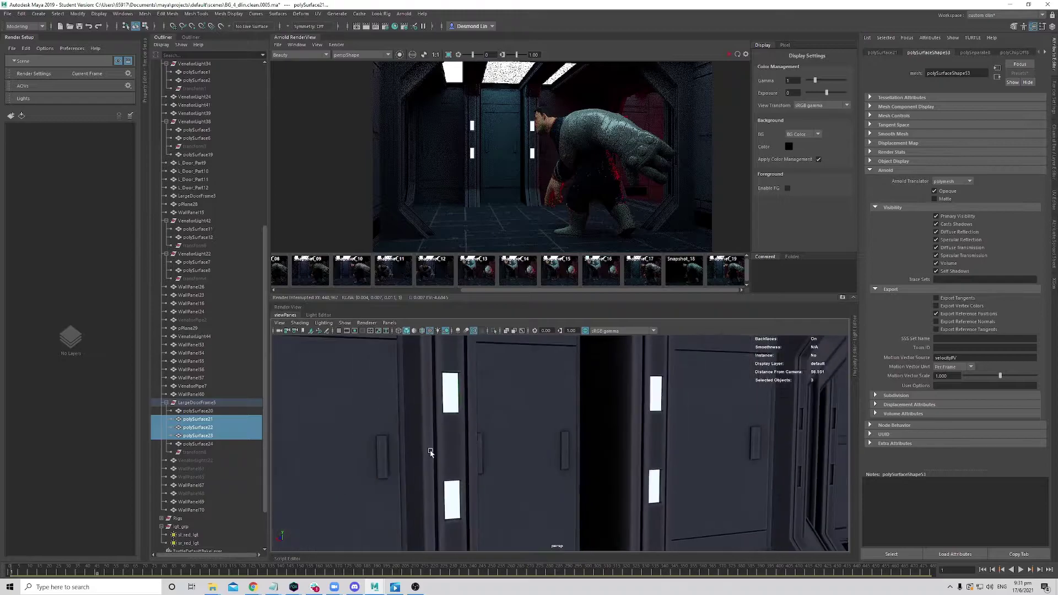
left_click(210, 435)
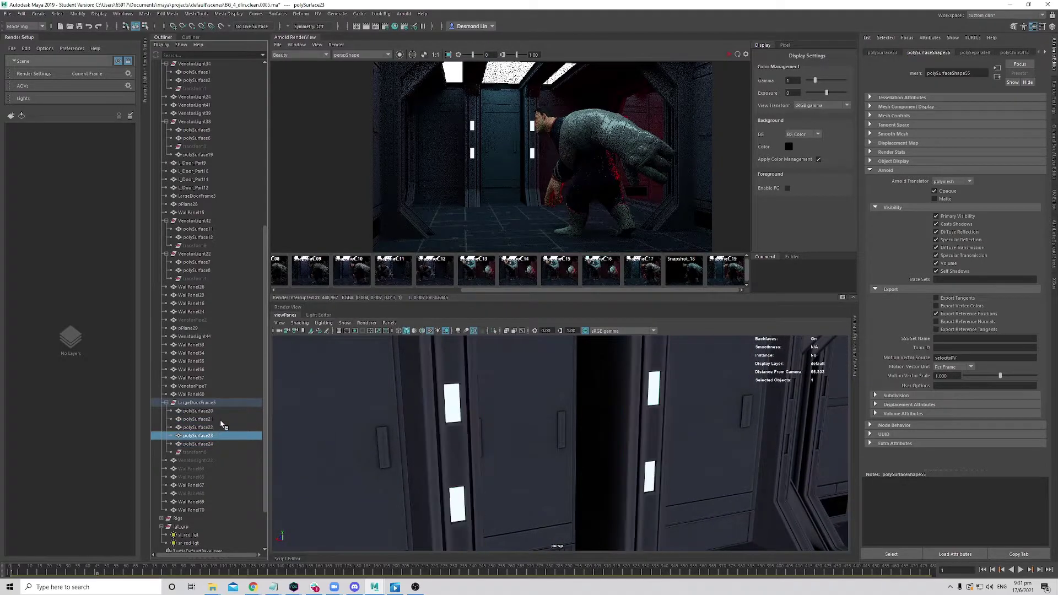
left_click(220, 419)
left_click(223, 411)
left_click(218, 436, "shift")
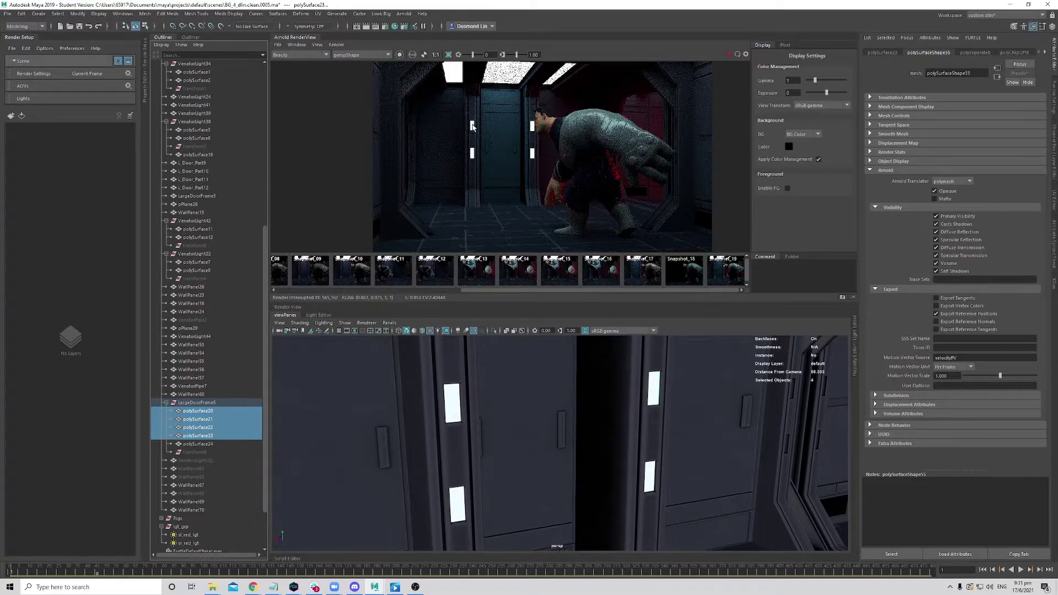
left_click_drag(664, 438, 663, 437, "alt")
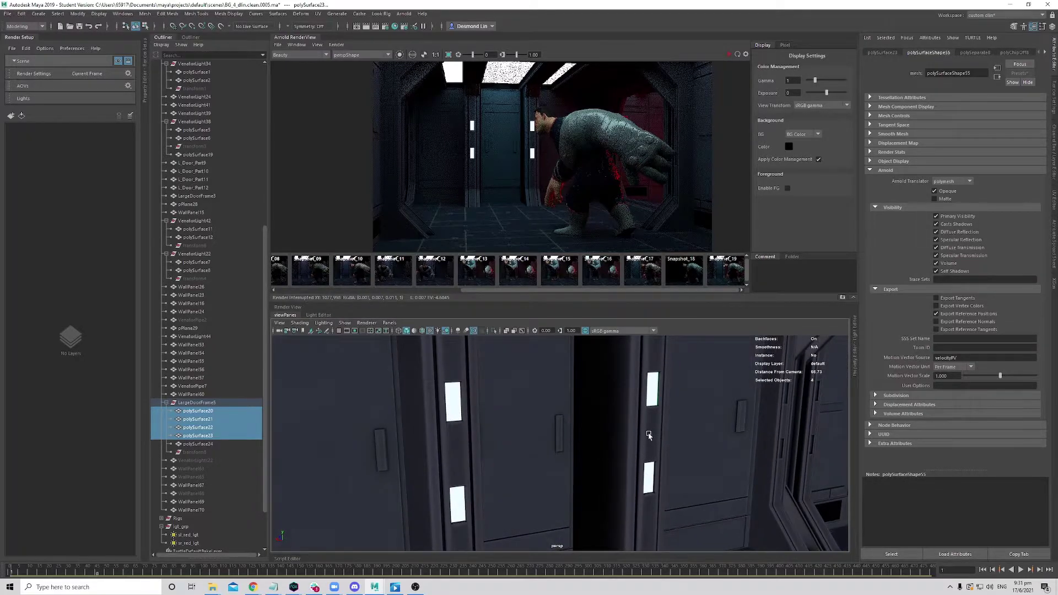
key("ctrl+h")
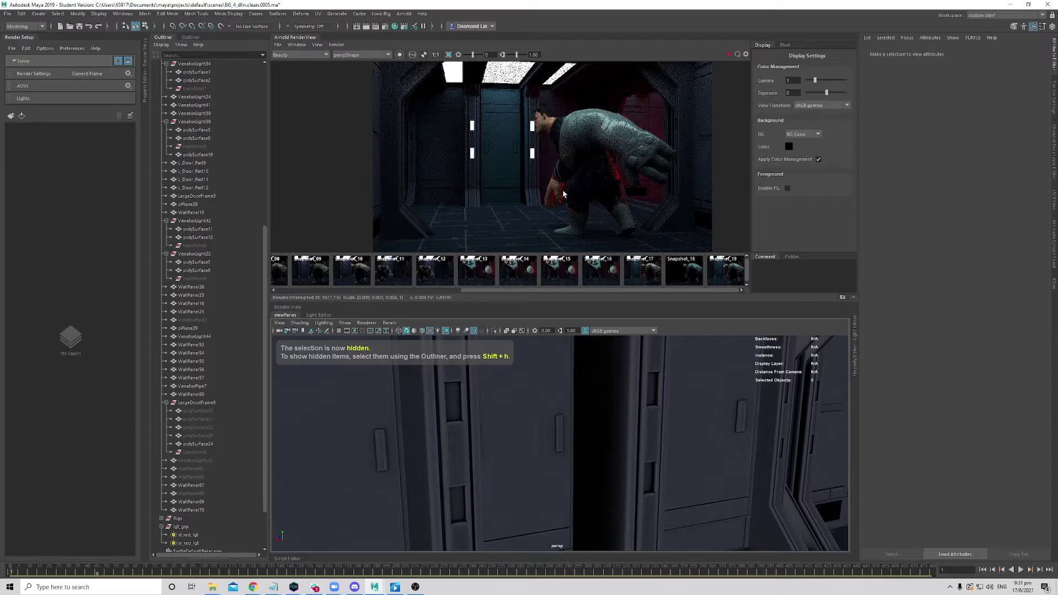
middle_click_drag(458, 193, 482, 177)
scroll(483, 177, "up", 2)
scroll(484, 178, "down", 2)
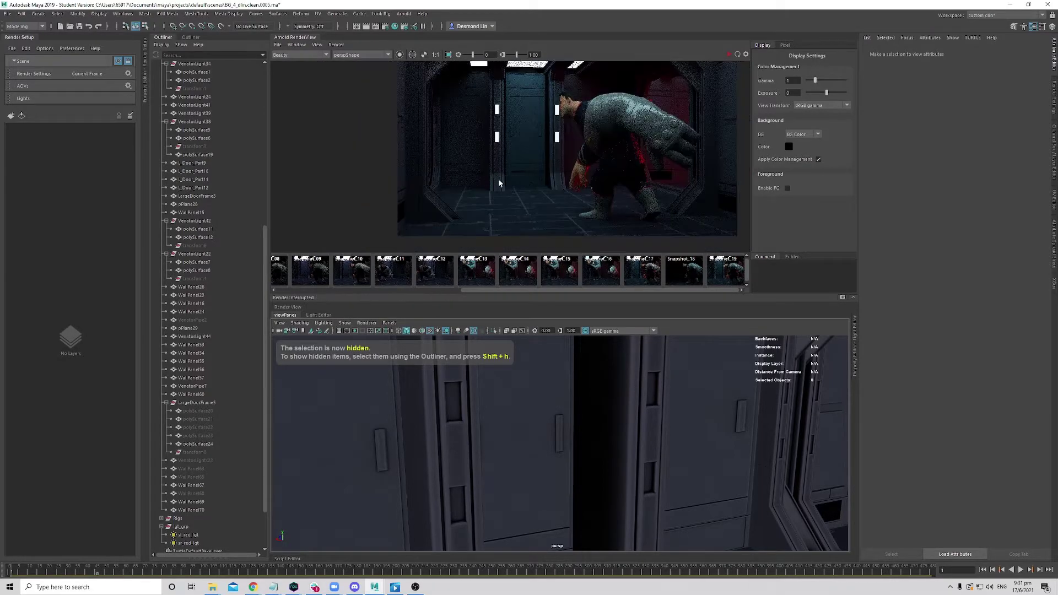
- Duplicate the four small inset faces at the lower corner of WallPanel70 as separate surface pieces
scroll(500, 183, "up", 5)
left_click_drag(654, 515, 646, 457, "alt")
left_click_drag(564, 451, 587, 460, "alt")
left_click(523, 456)
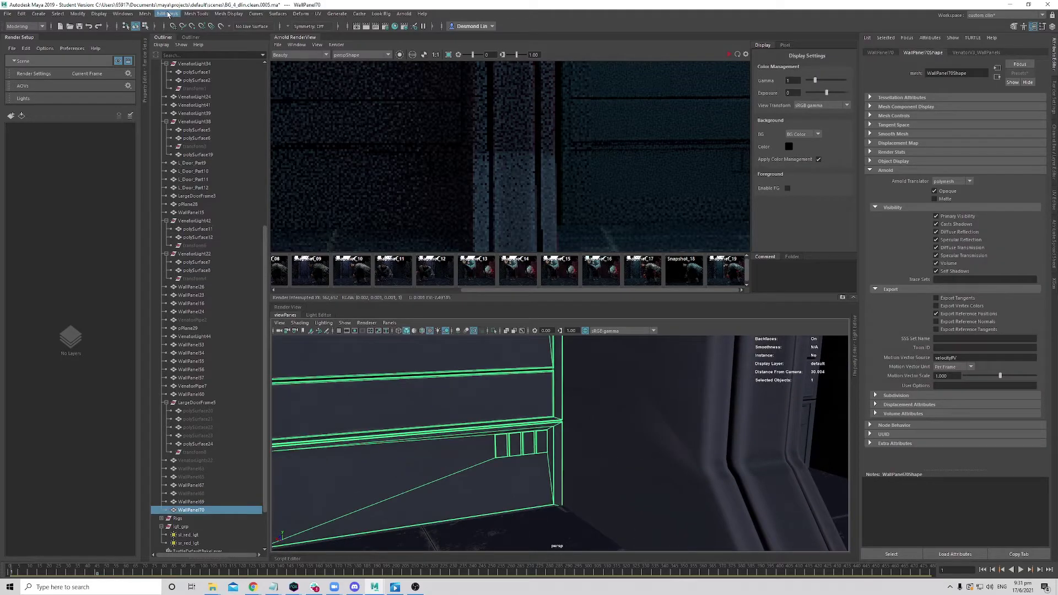
right_click_drag(509, 359, 517, 387)
left_click(502, 446)
left_click(515, 445, "shift")
left_click(528, 444, "shift")
left_click_drag(542, 447, 542, 448)
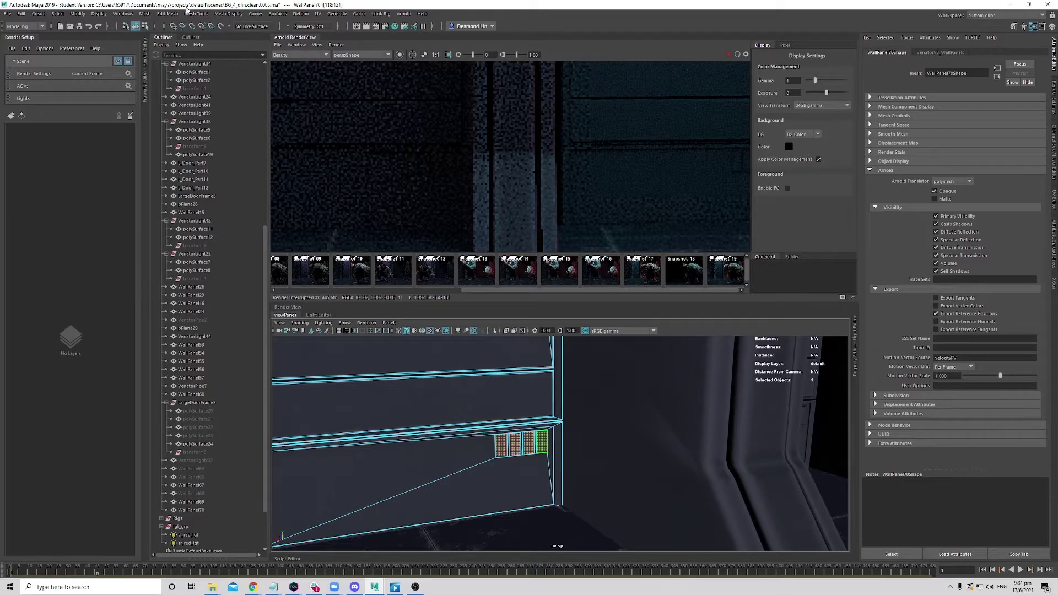
left_click(100, 14)
mouse_move(167, 14)
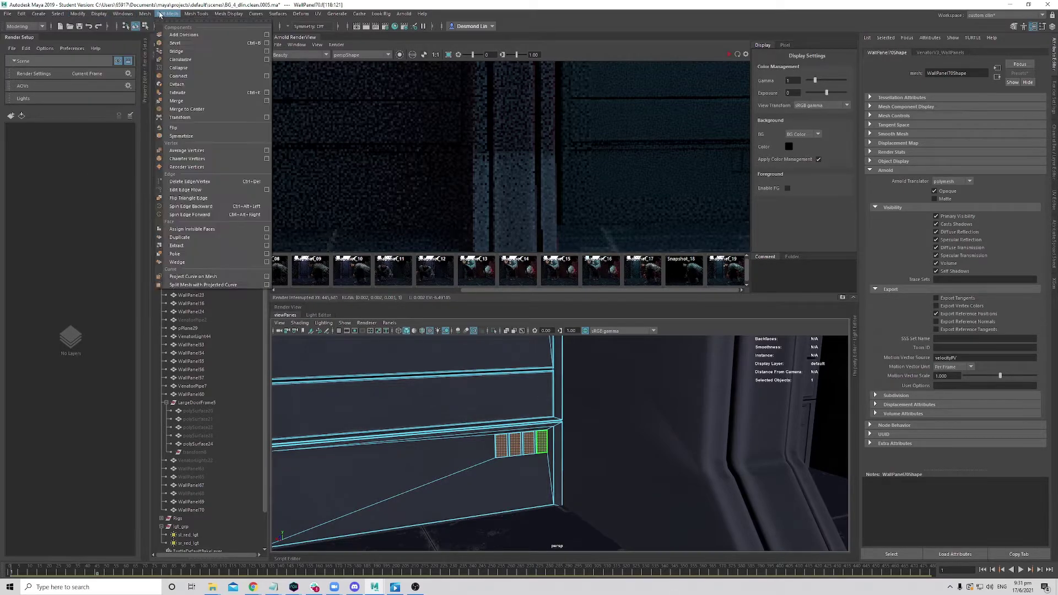
left_click(200, 237)
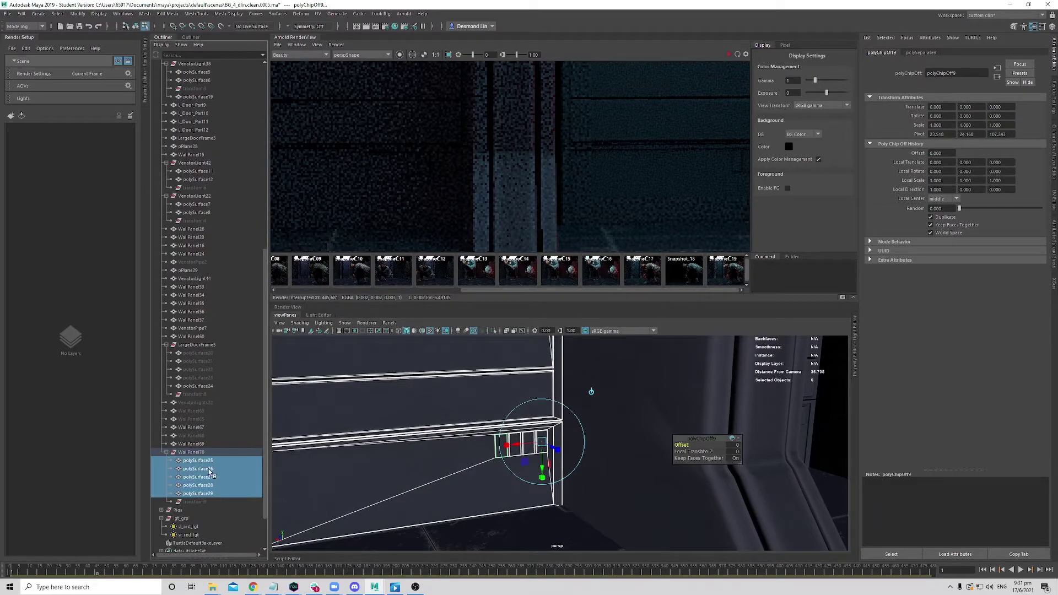
- Assign the existing emissive_sd material to the four duplicated inset pieces, polySurface26 to polySurface29
left_click(198, 468)
left_click(212, 493, "shift")
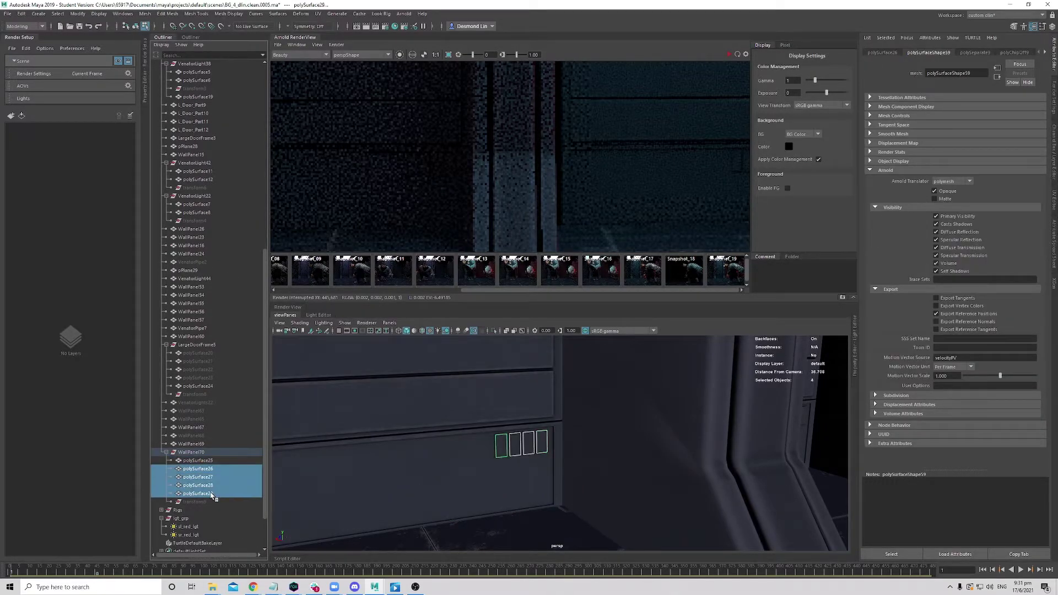
right_click_drag(503, 469, 586, 241)
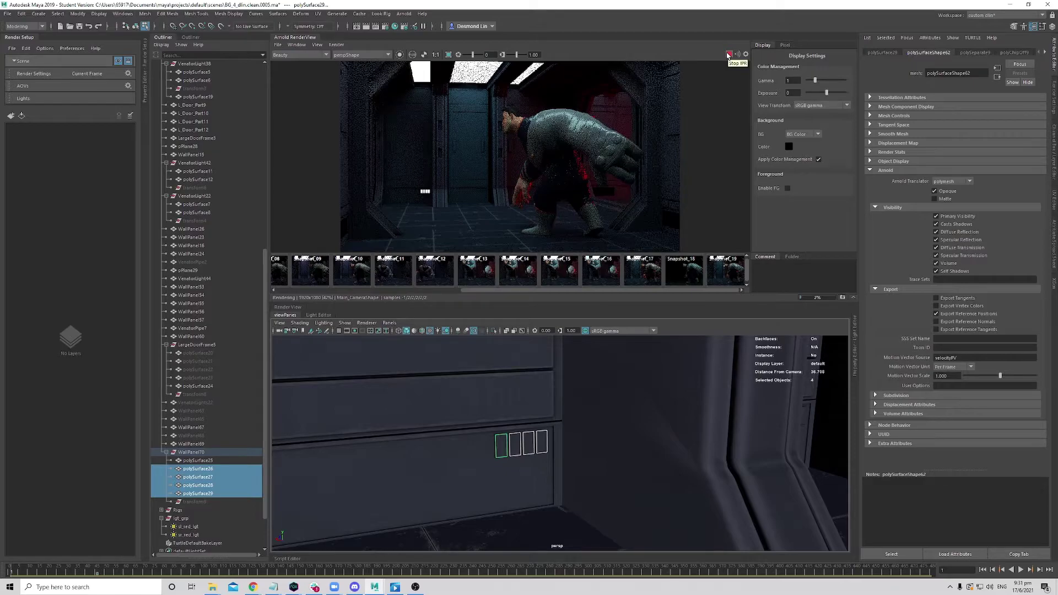
- Stop the full-frame test render, examine the four glowing wall panel insets up close, and open the emissive_sd material's attributes
left_click(728, 54)
scroll(435, 188, "up", 3)
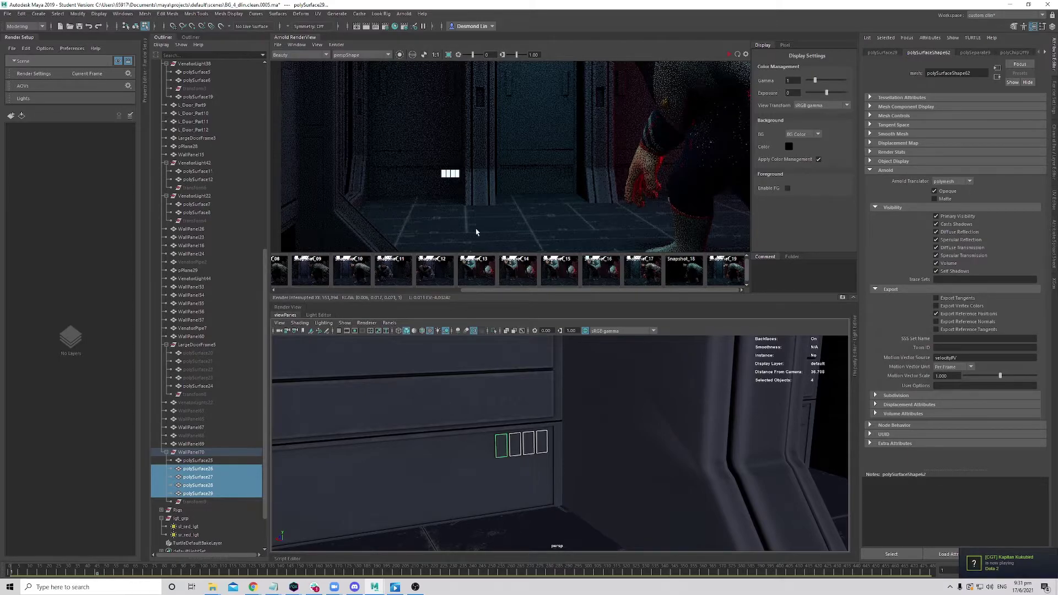
right_click_drag(504, 459, 505, 562)
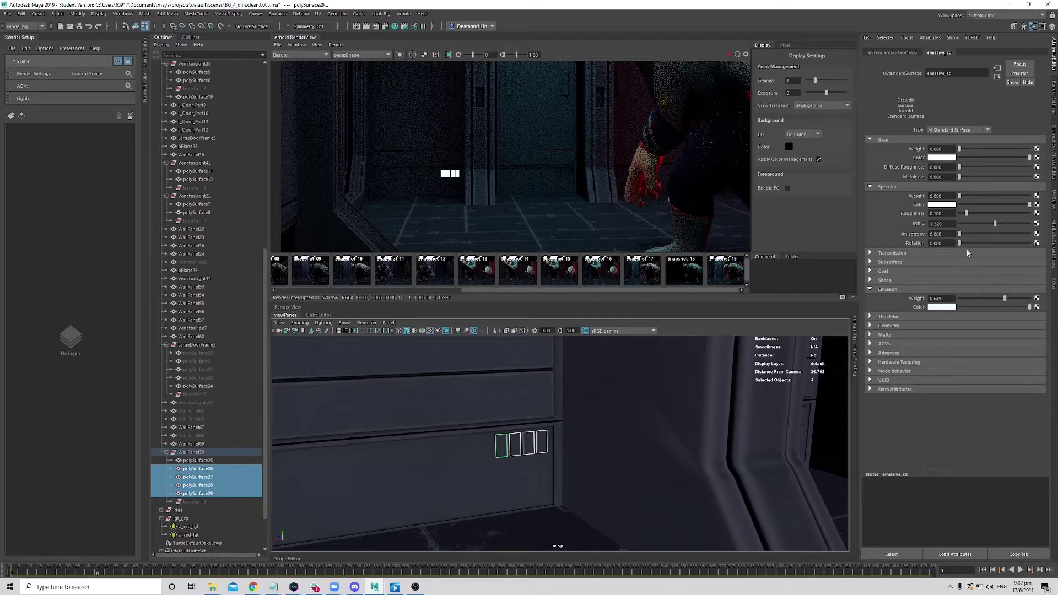
scroll(485, 165, "up", 5)
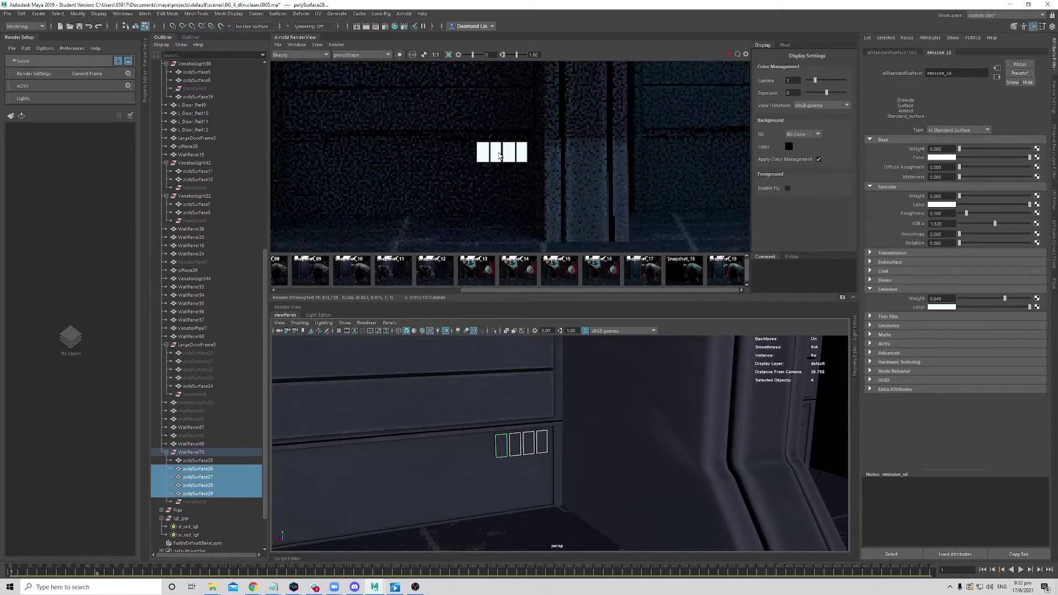
- Return to object mode and select only polySurface28, the second of the four inset pieces
left_click(514, 448)
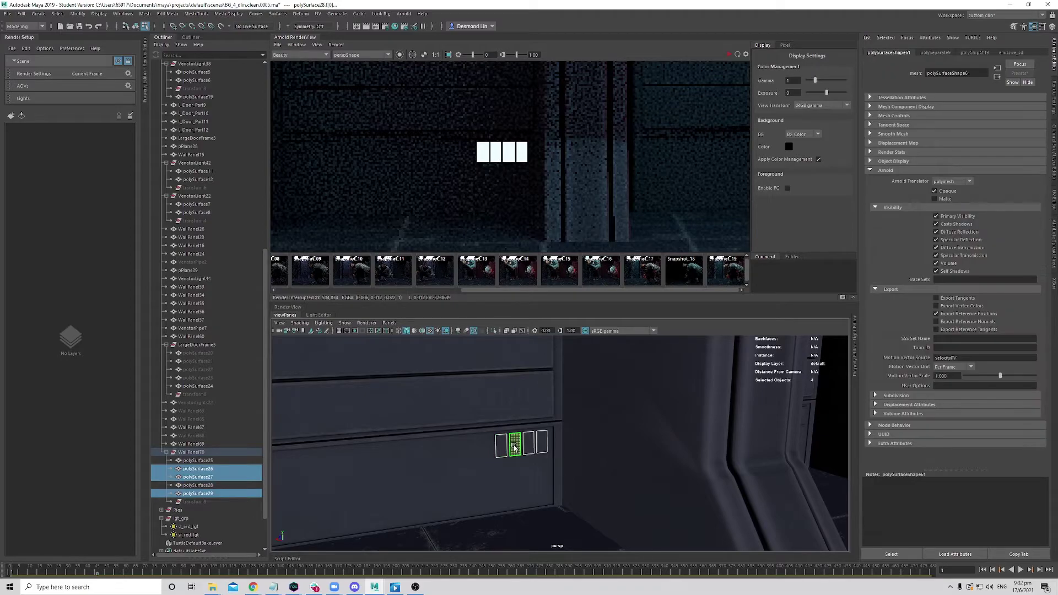
left_click(518, 445)
right_click_drag(518, 444, 561, 345)
left_click(524, 445)
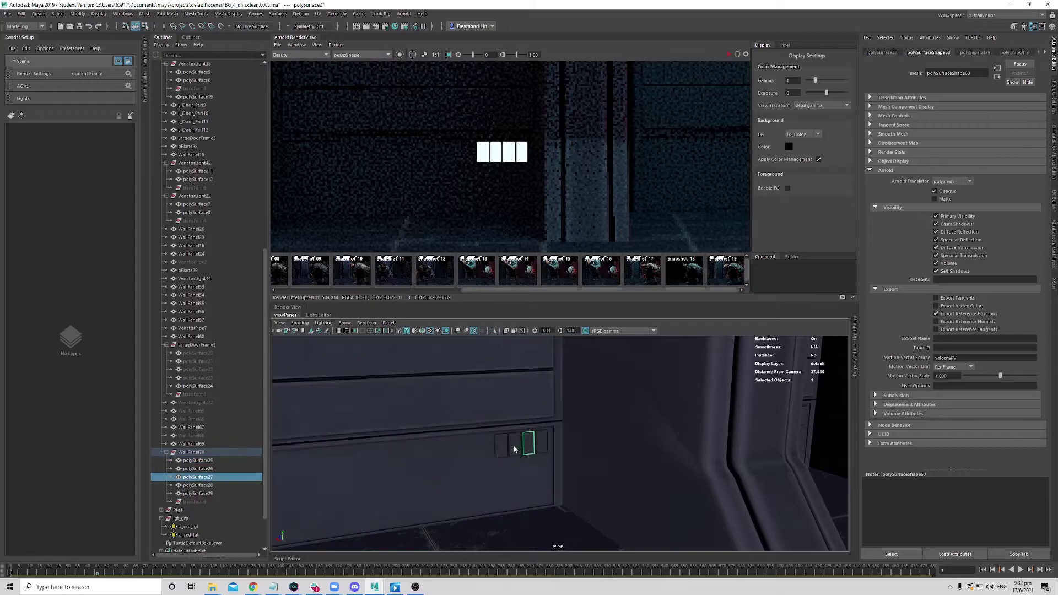
left_click(513, 445)
left_click(518, 447)
left_click(520, 449)
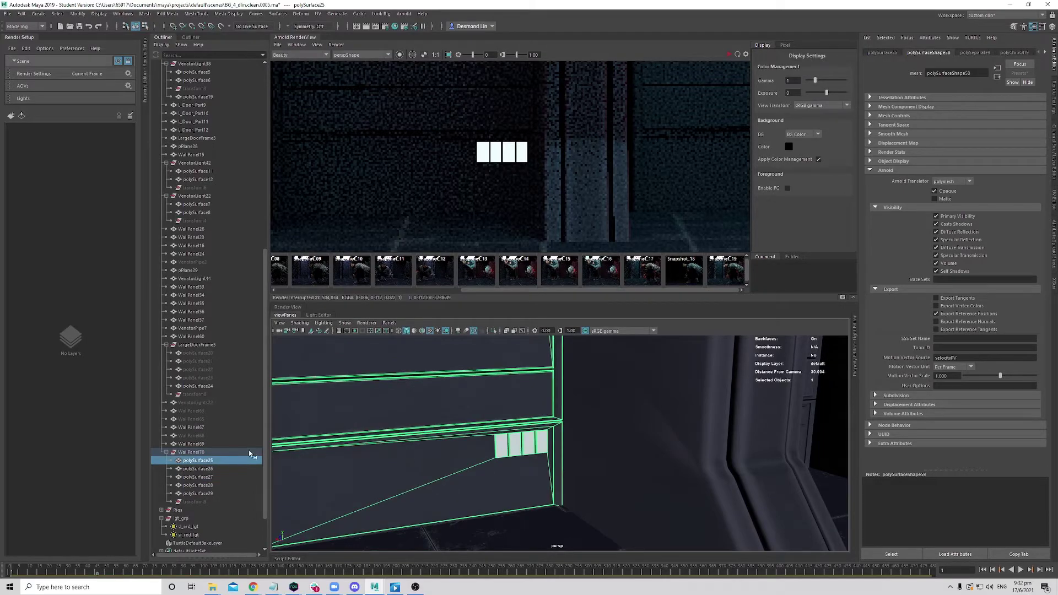
left_click(220, 477)
left_click(220, 485)
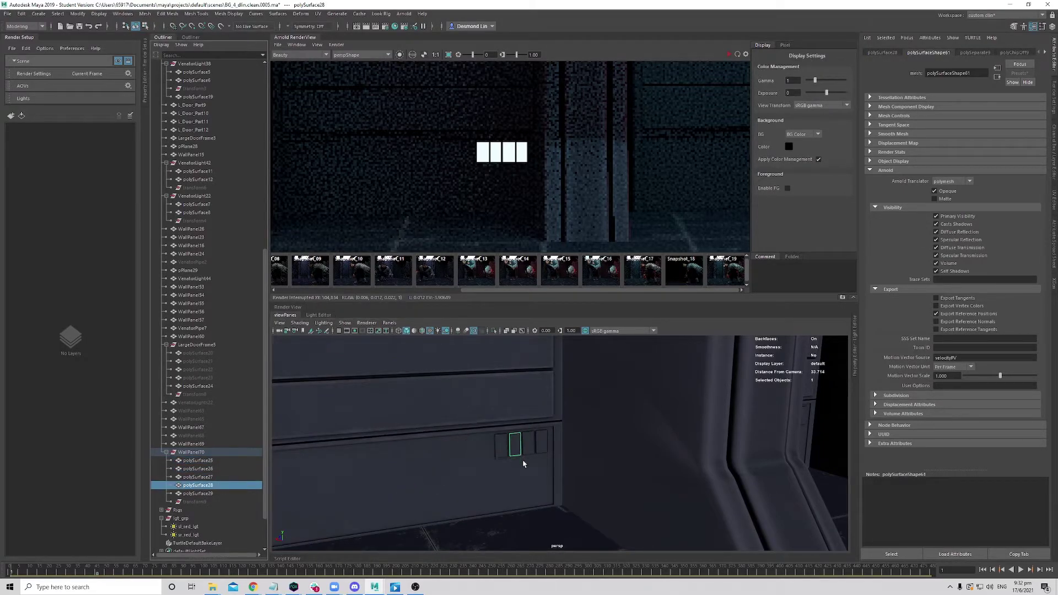
scroll(523, 463, "up", 4)
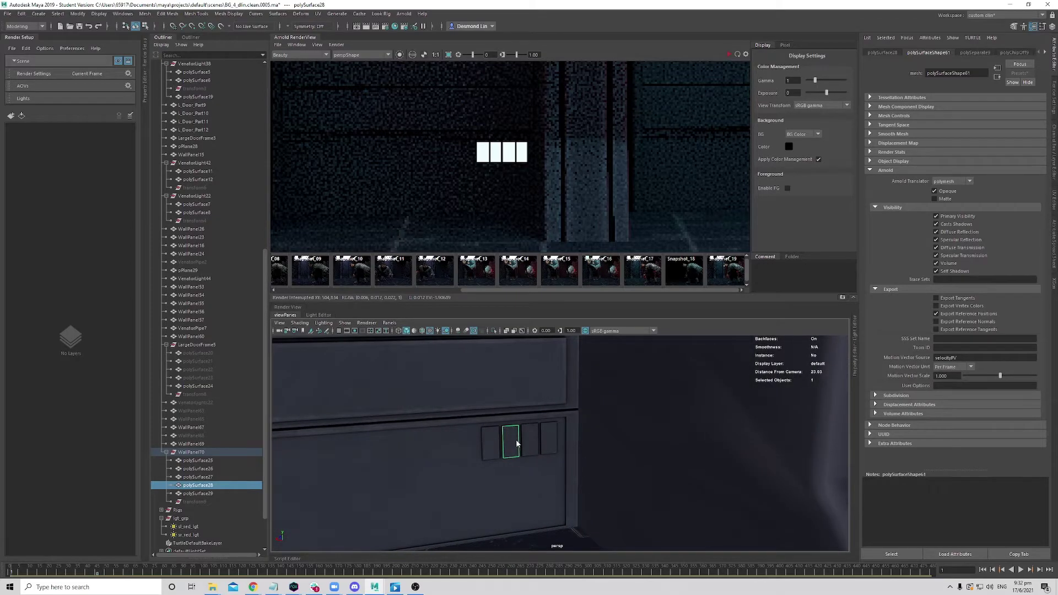
- Assign a new aiStandardHair material to polySurface28 and name it orange_emissive_sd
right_click(516, 443)
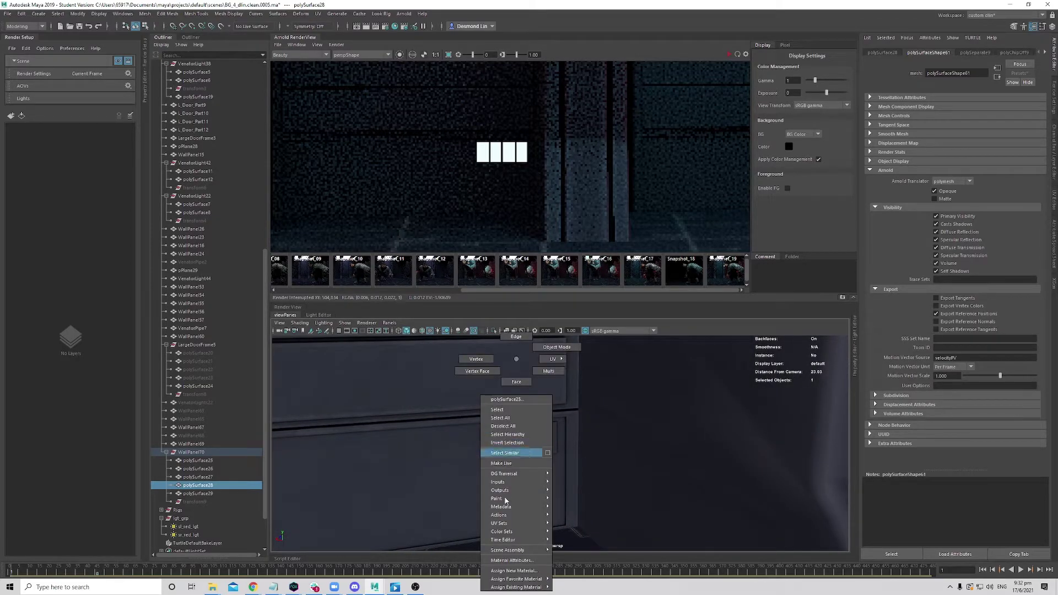
left_click(514, 572)
left_click(378, 267)
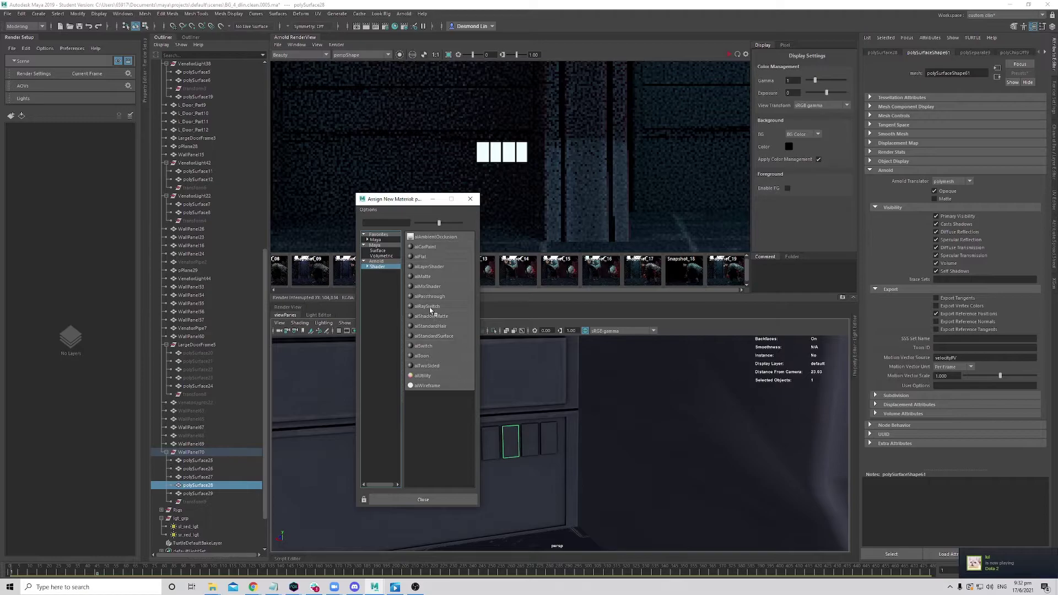
left_click(439, 325)
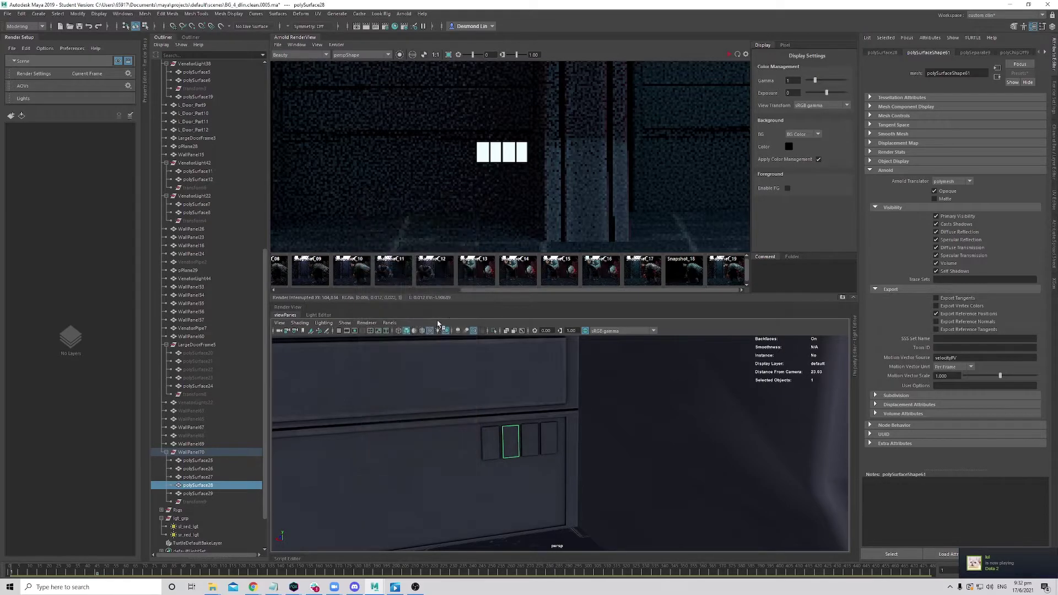
left_click_drag(971, 73, 771, 72)
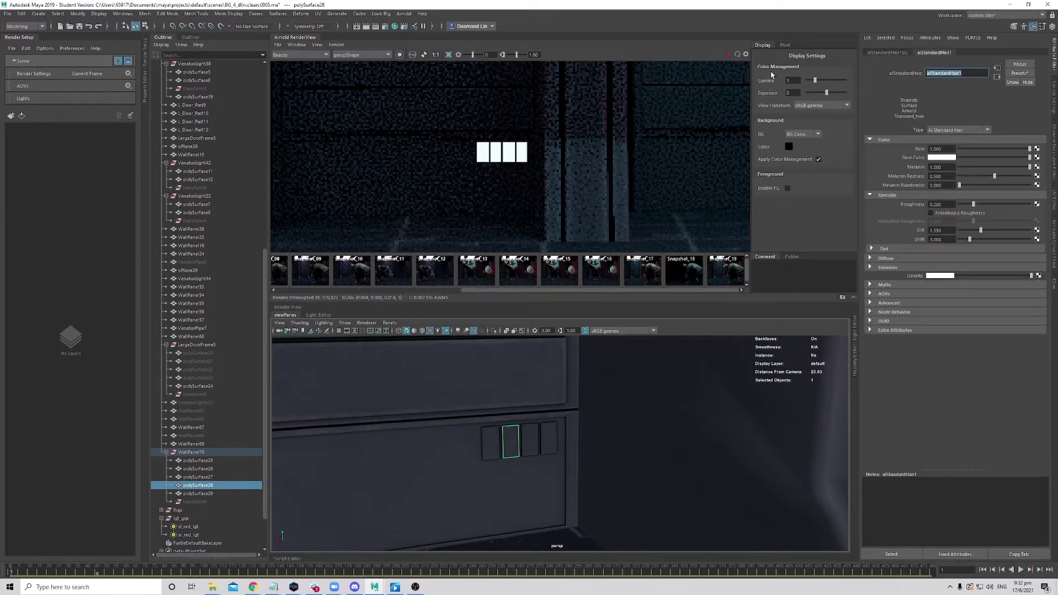
type("orange_emissive_sd")
key("Return")
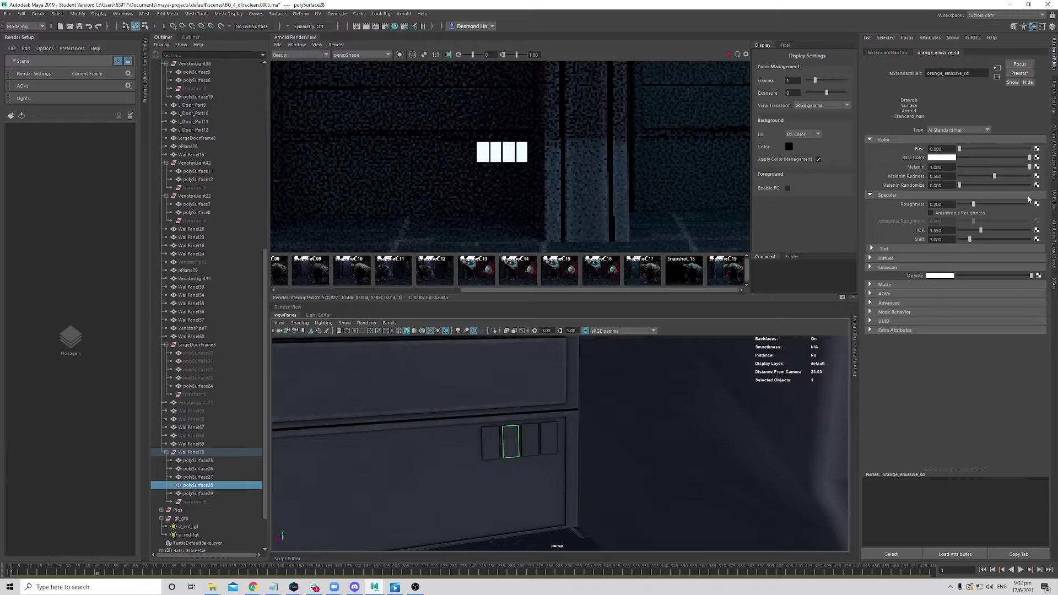
- Set the hair material's specular roughness to 0 and its emission color to a light orange
left_click(888, 268)
left_click(932, 286)
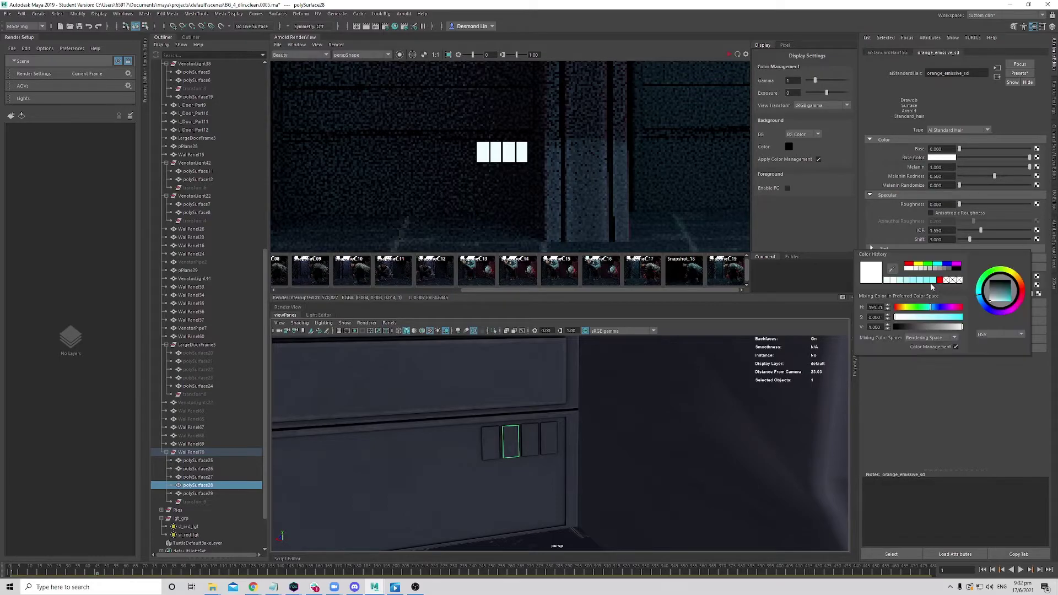
left_click_drag(1003, 292, 1006, 306)
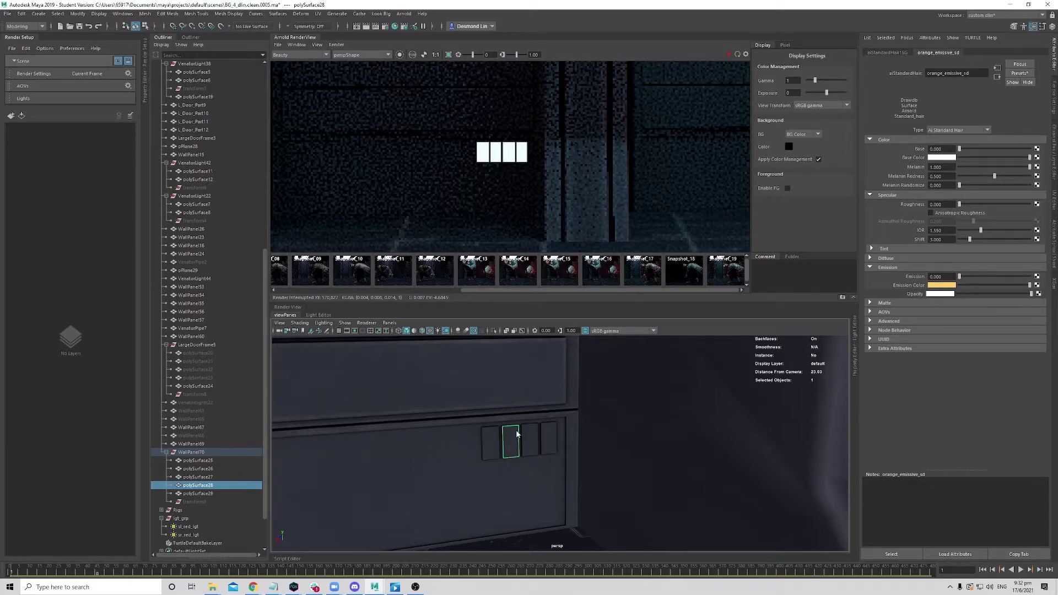
- Assign a new aiStandardSurface material to polySurface28, name it orange_emissive_sd1 and set its specular weight to 0
right_click_drag(516, 434, 516, 567)
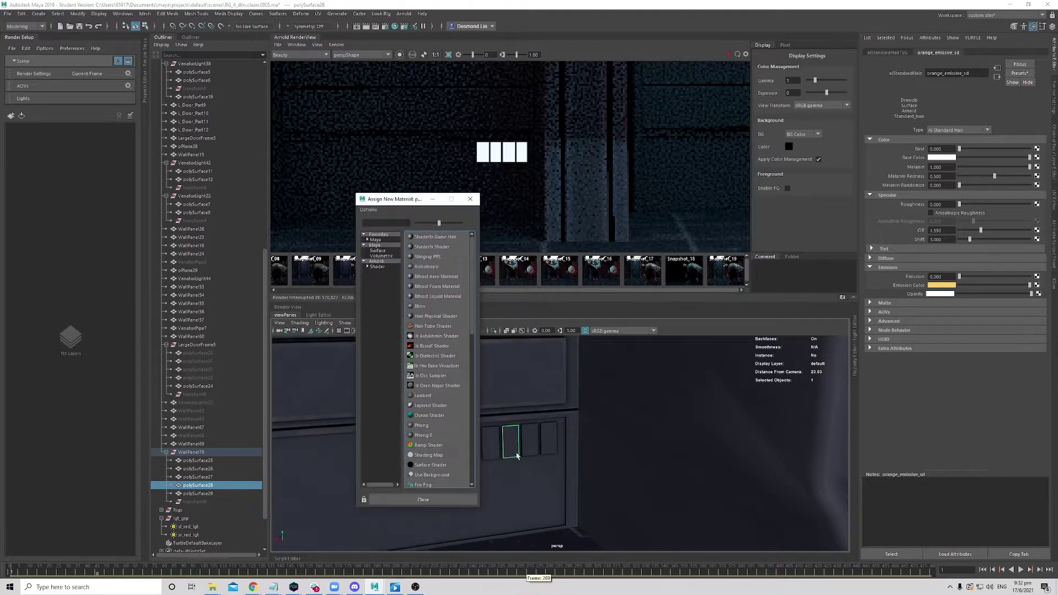
left_click(388, 267)
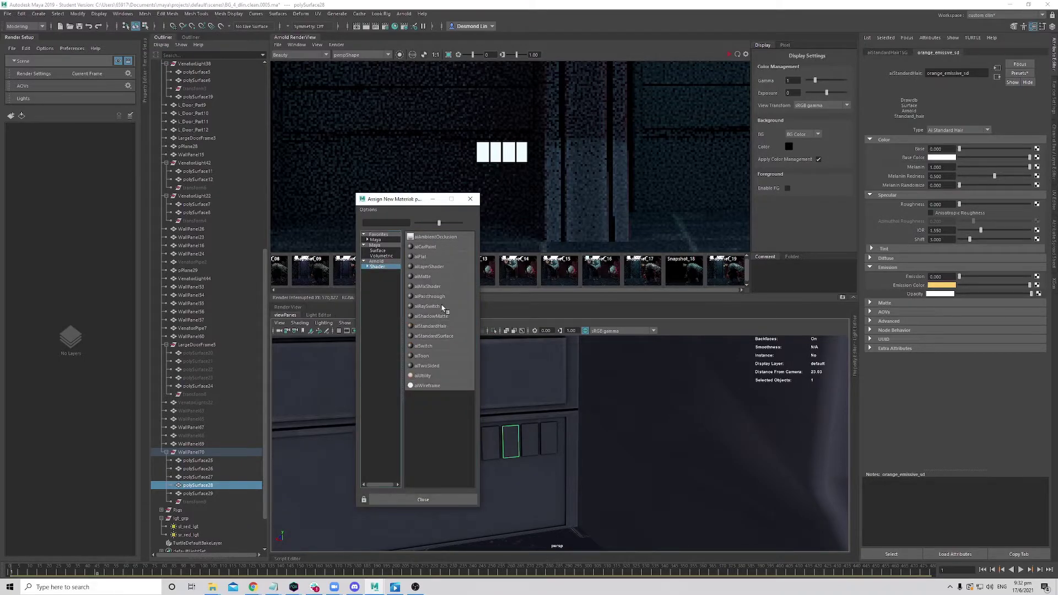
left_click(446, 336)
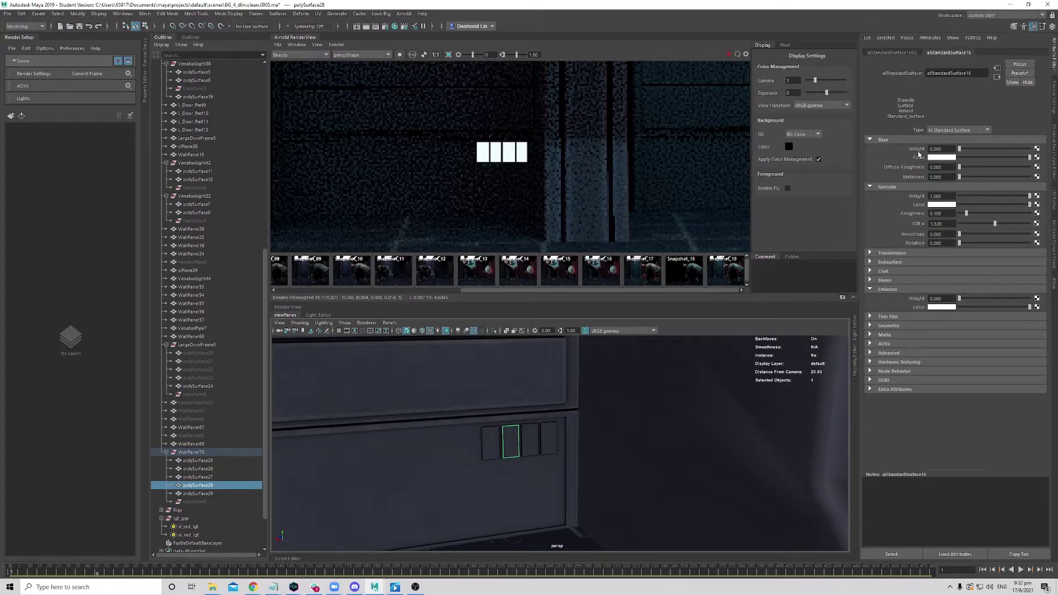
left_click_drag(1027, 195, 902, 204)
double_click(956, 73)
type("orange_emissive_sd1")
key("Return")
- Give orange_emissive_sd1 a light orange emission color and an emission weight of about 0.637
left_click(943, 308)
left_click(890, 302)
middle_click_drag(547, 470, 505, 447, "alt")
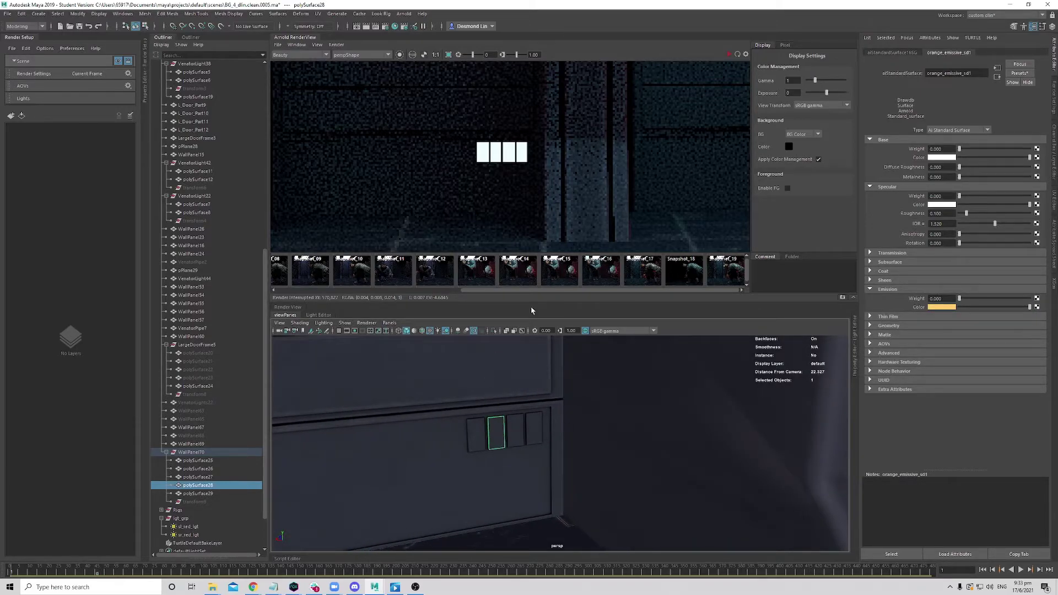
left_click_drag(959, 299, 1004, 299)
- Run two short test renders and compare the orange inset with its white neighbours up close
left_click(737, 55)
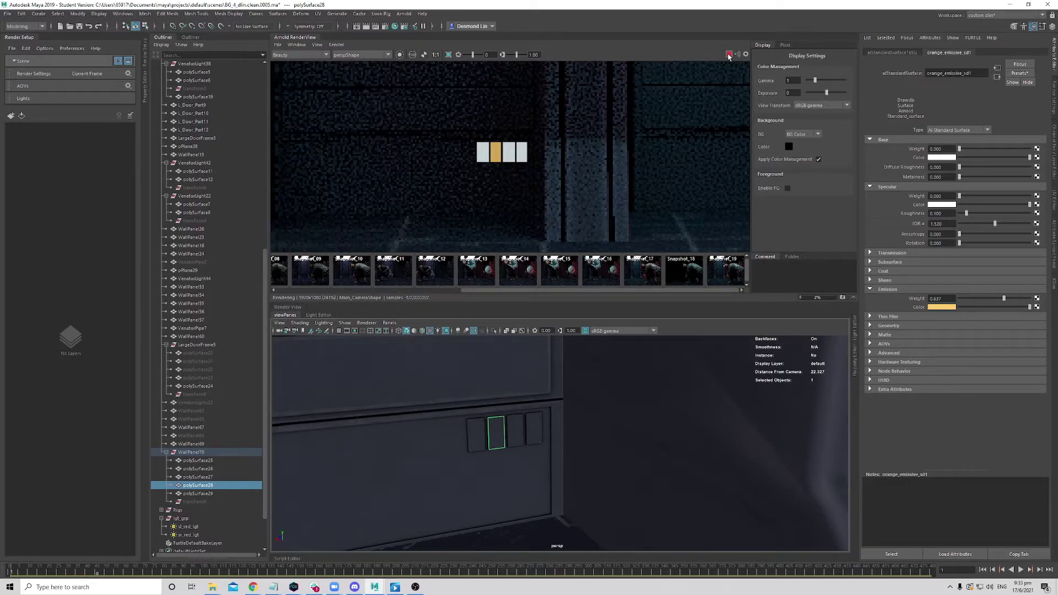
left_click(728, 55)
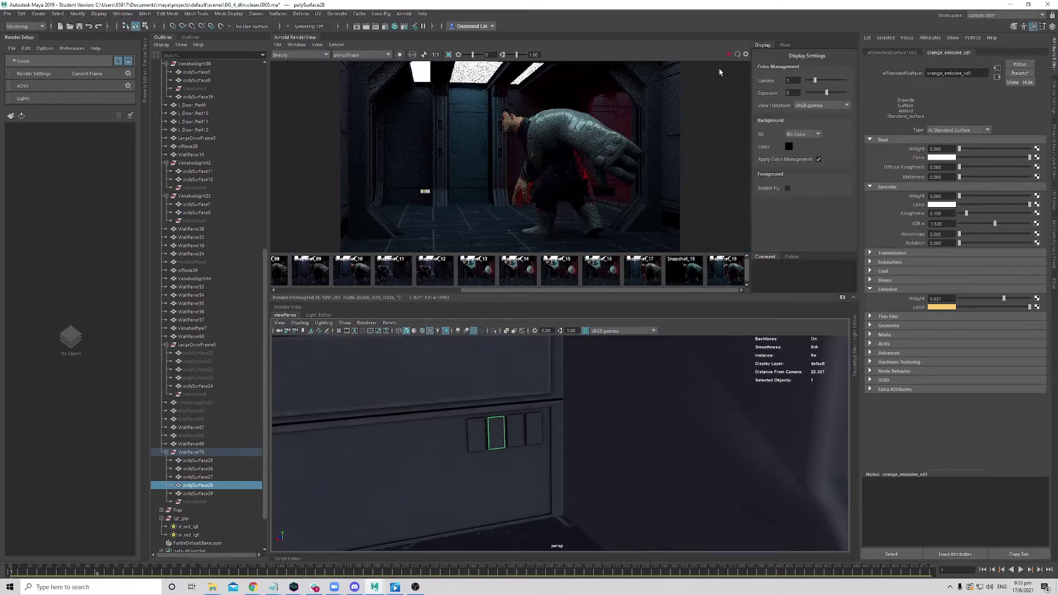
left_click(737, 55)
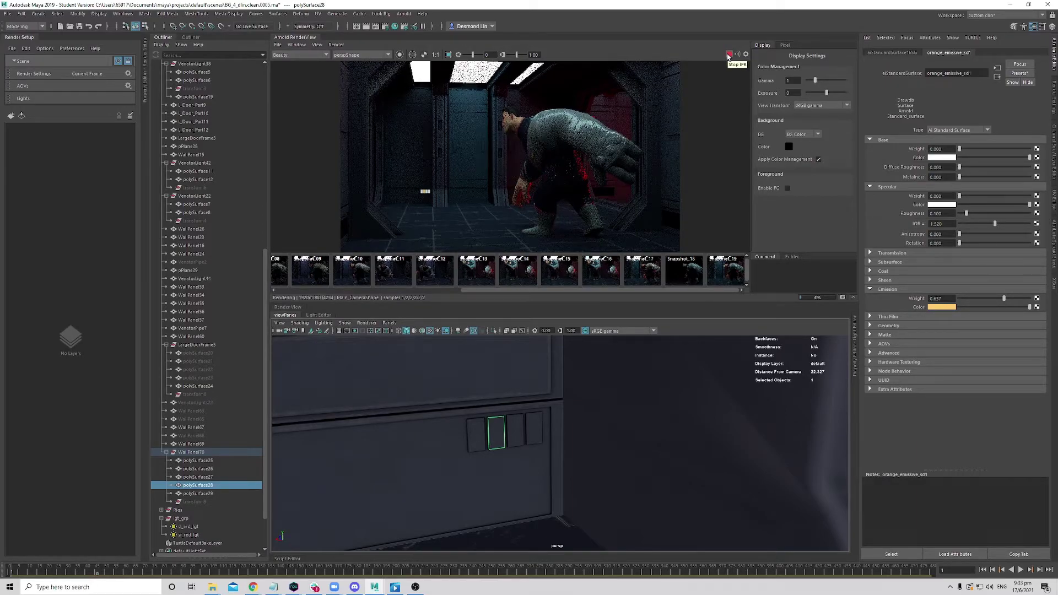
left_click(728, 56)
scroll(441, 188, "up", 4)
scroll(438, 188, "down", 5)
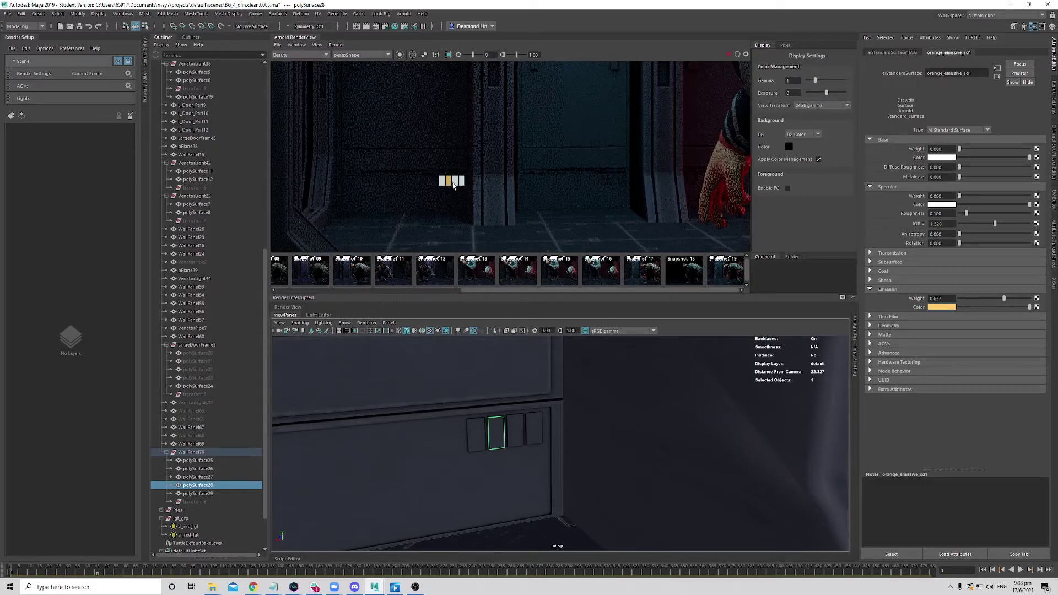
scroll(439, 199, "up", 3)
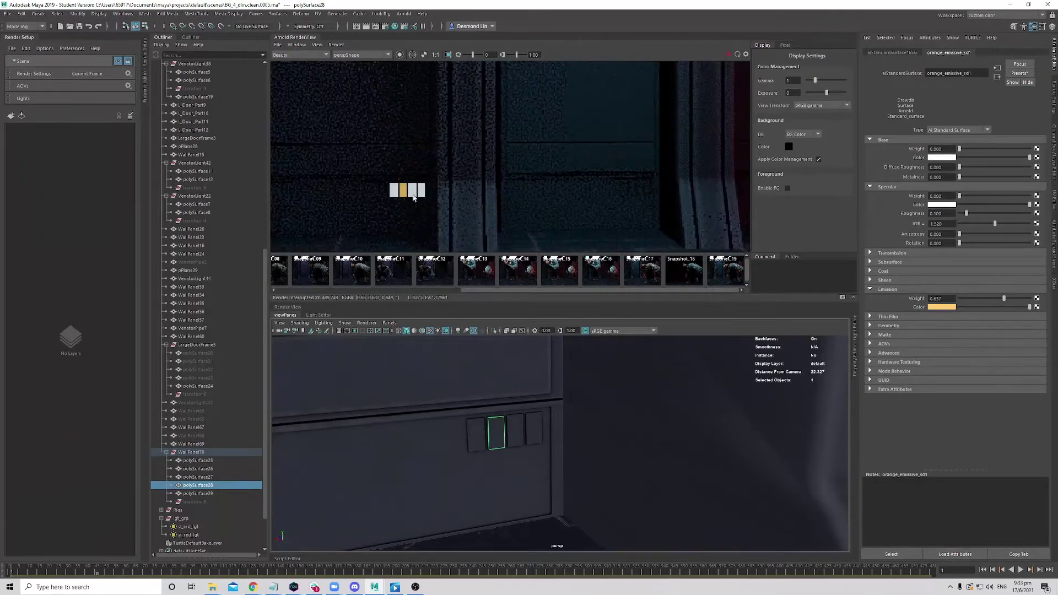
scroll(401, 185, "up", 4)
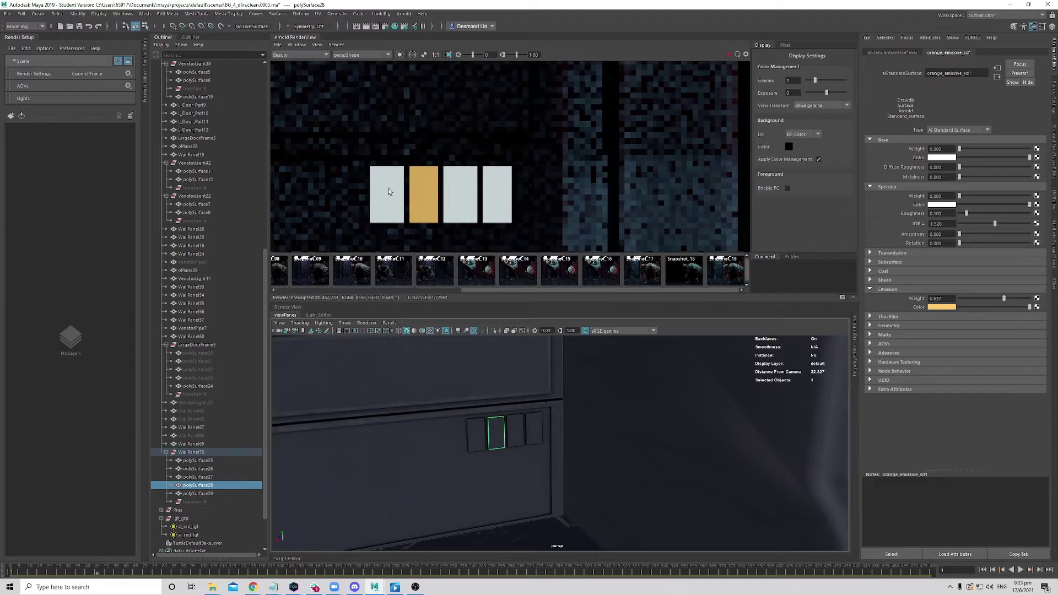
key("f")
- Render the full frame once more, stop it, and judge the inset lights from near and far against the character
left_click(728, 55)
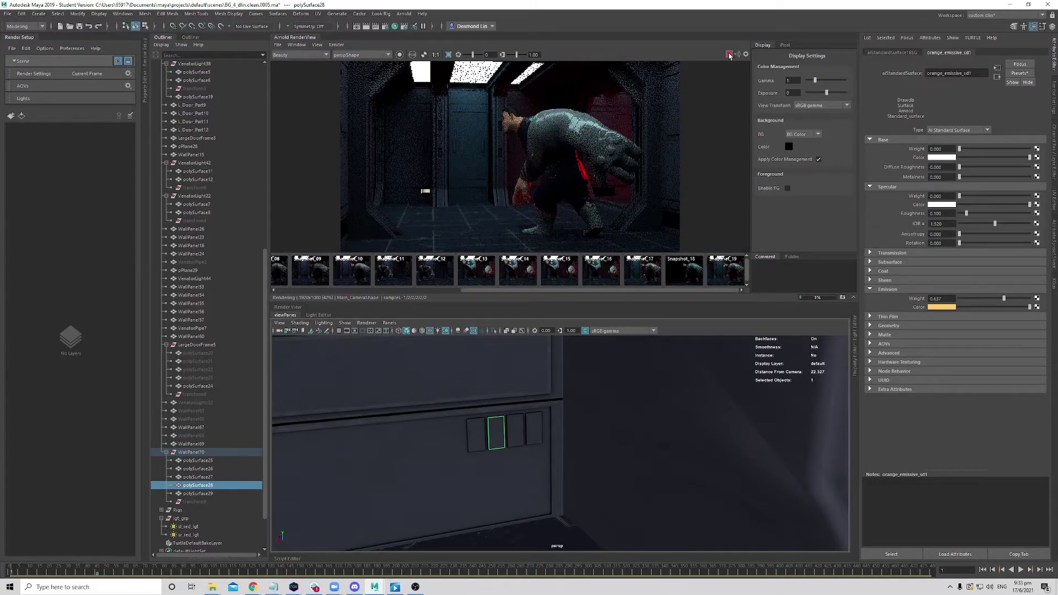
left_click(728, 56)
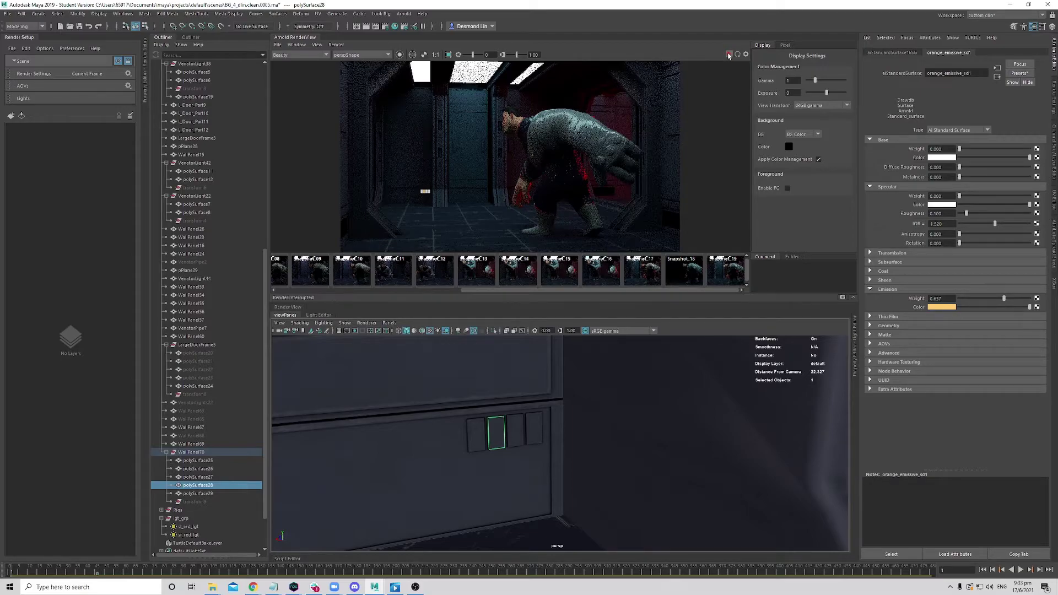
scroll(452, 190, "up", 4)
scroll(463, 194, "down", 6)
scroll(463, 194, "up", 4)
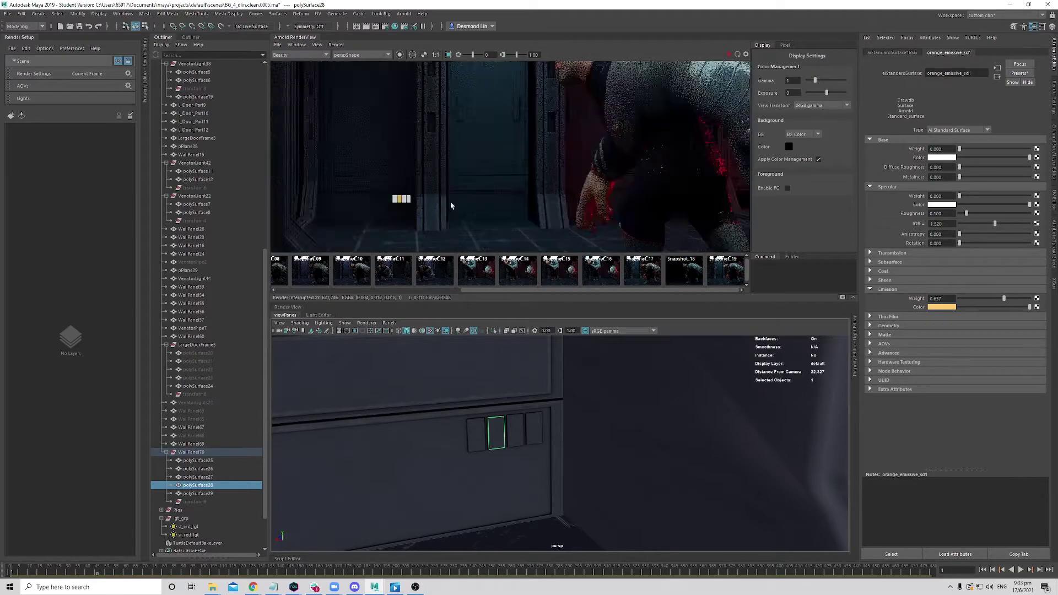
scroll(457, 177, "down", 5)
scroll(454, 164, "up", 1)
scroll(454, 164, "up", 5)
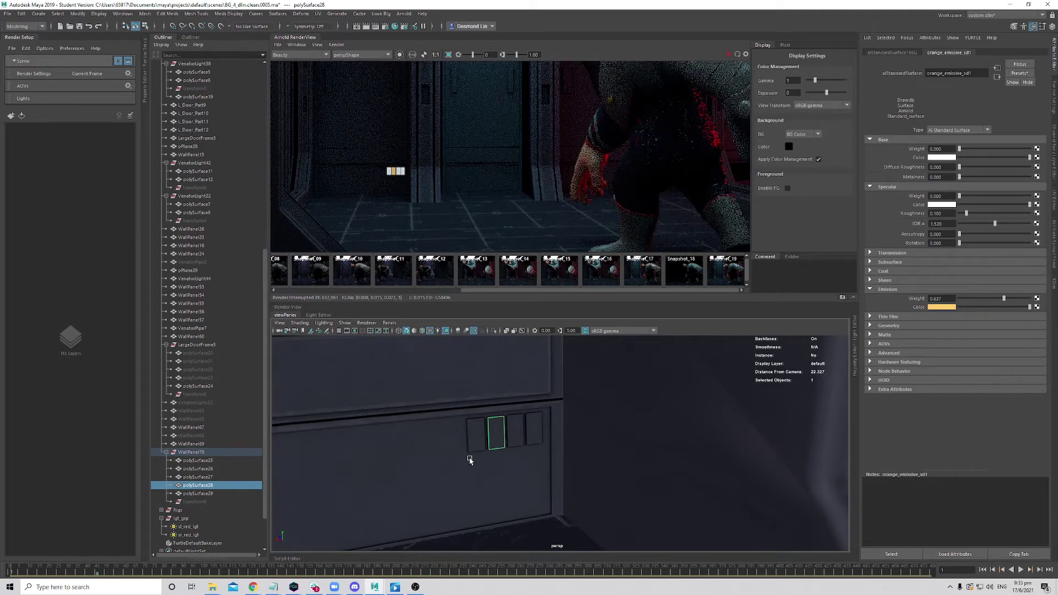
- Set the emission weight of the white emissive_sd material on polySurface26 to about 0.232 and run a brief test render
left_click(515, 440)
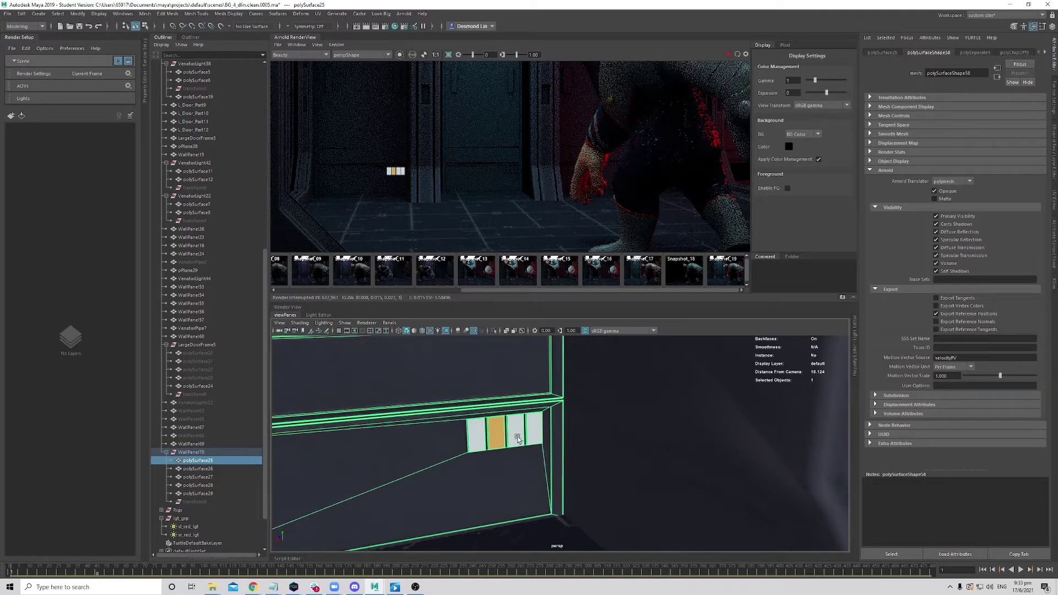
right_click(516, 438)
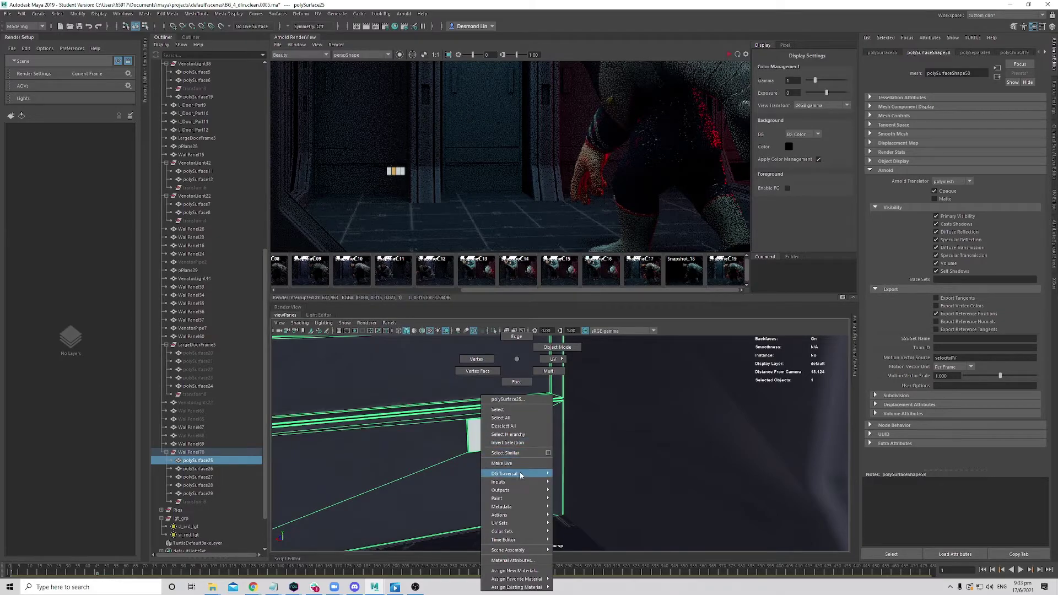
left_click(216, 468)
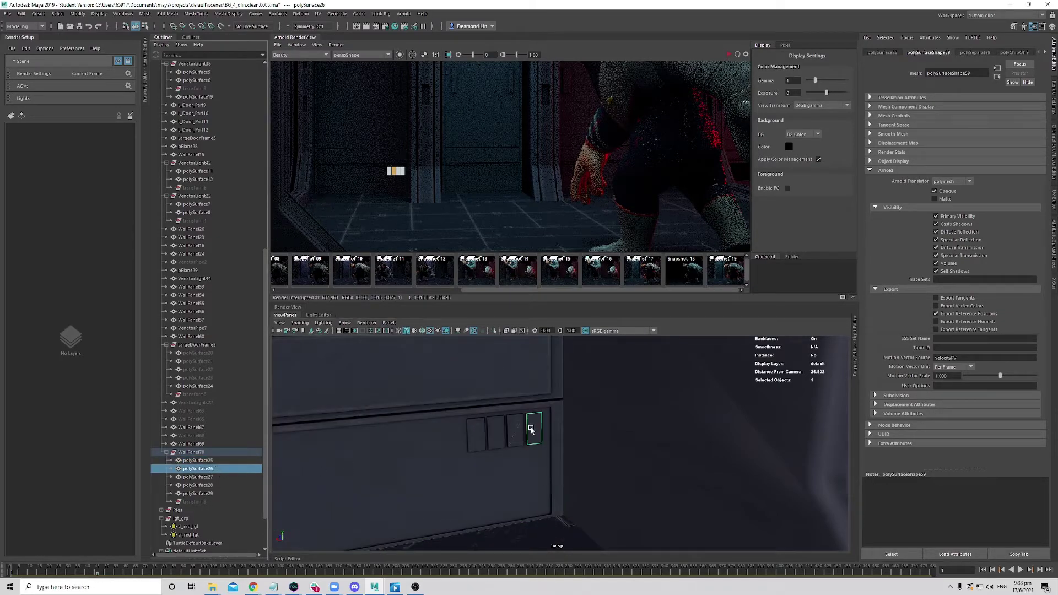
right_click_drag(532, 429, 556, 561)
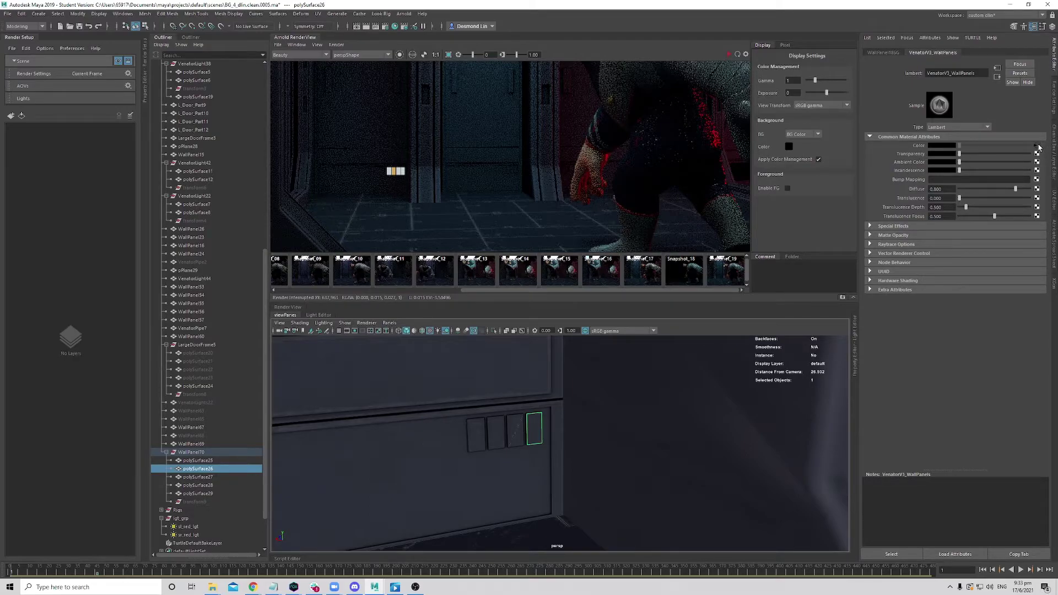
left_click(1037, 146)
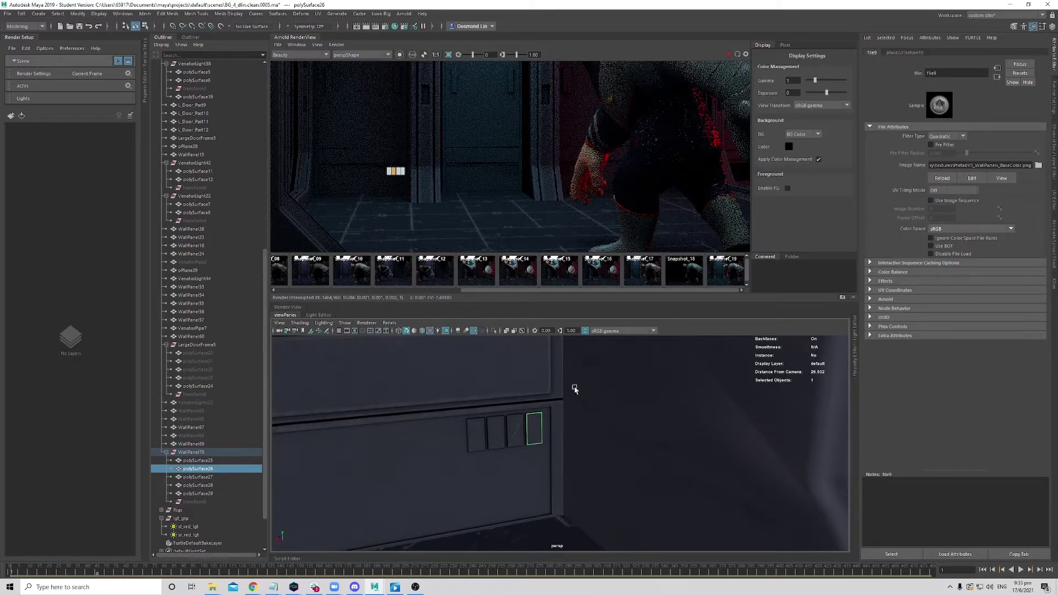
right_click_drag(542, 424, 556, 562)
left_click_drag(1004, 298, 975, 300)
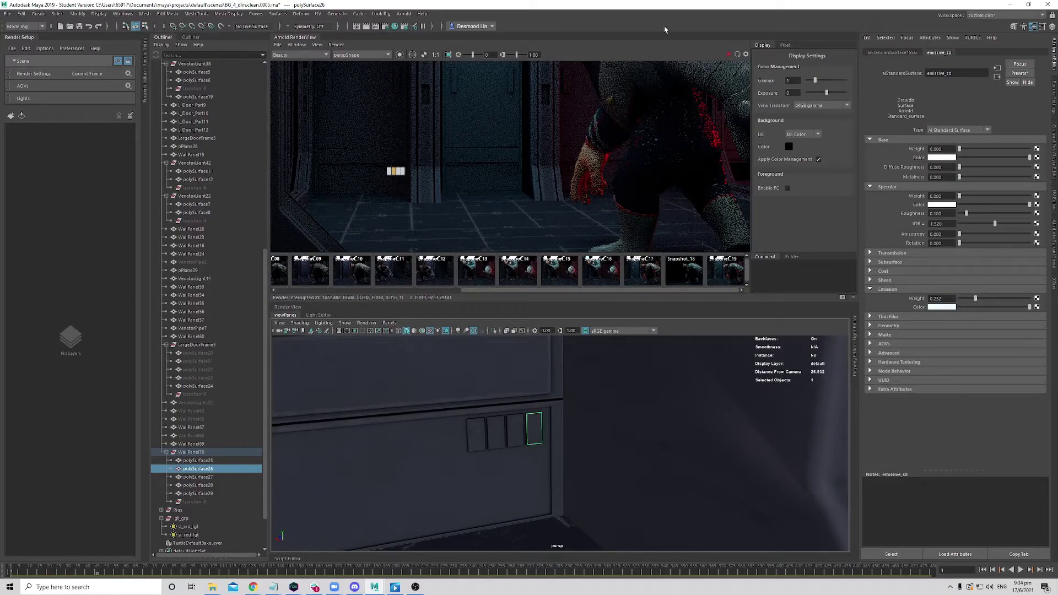
left_click(727, 56)
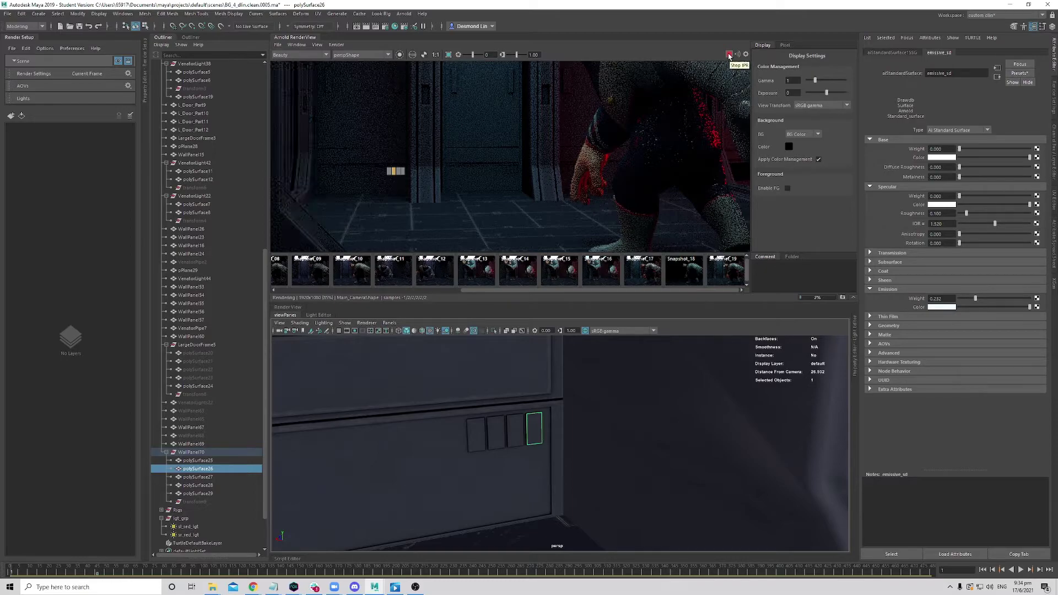
left_click(728, 57)
scroll(633, 147, "down", 2)
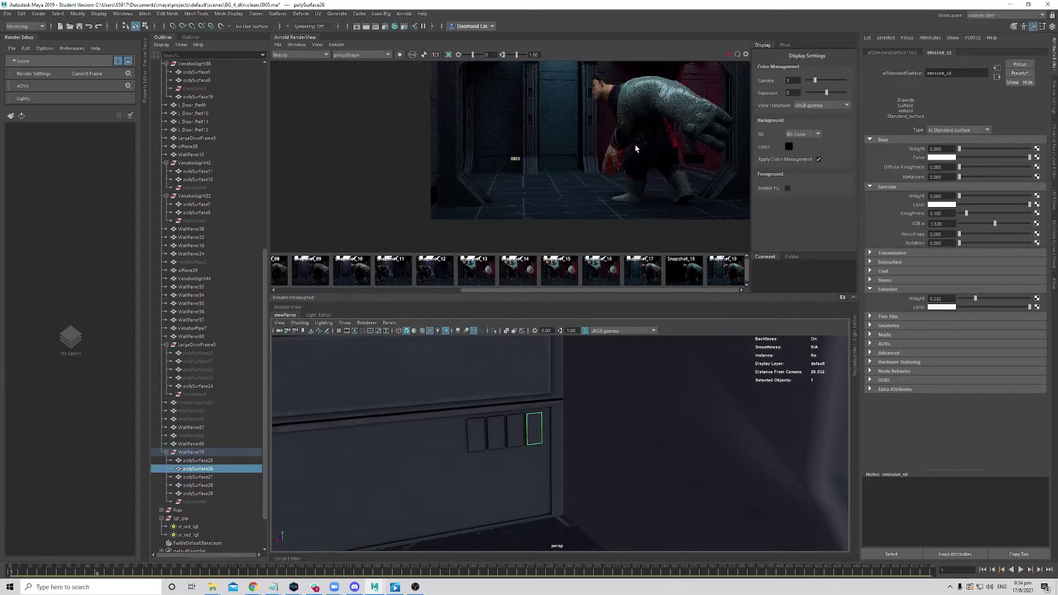
- Raise emissive_sd's emission weight to about 0.315 and compare the white and orange insets in the render from near and far
left_click_drag(975, 298, 981, 298)
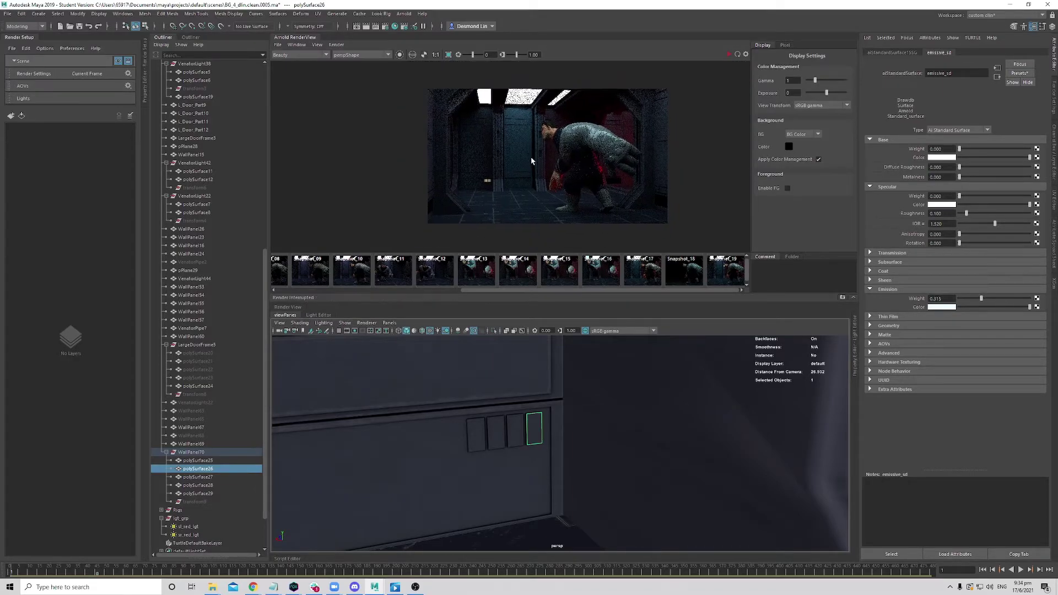
scroll(430, 193, "up", 3)
scroll(446, 205, "down", 3)
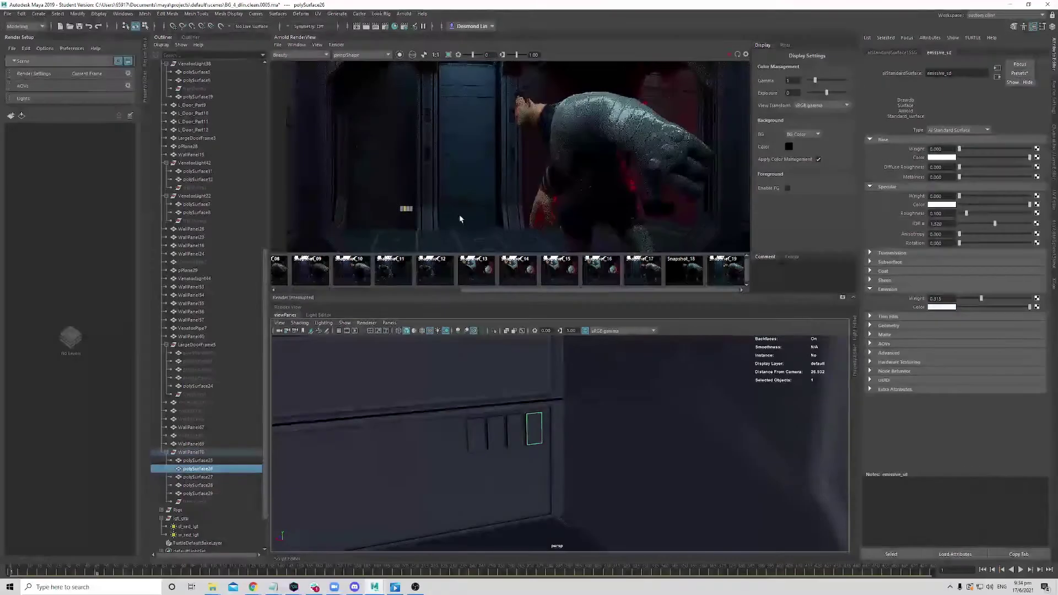
scroll(477, 194, "up", 3)
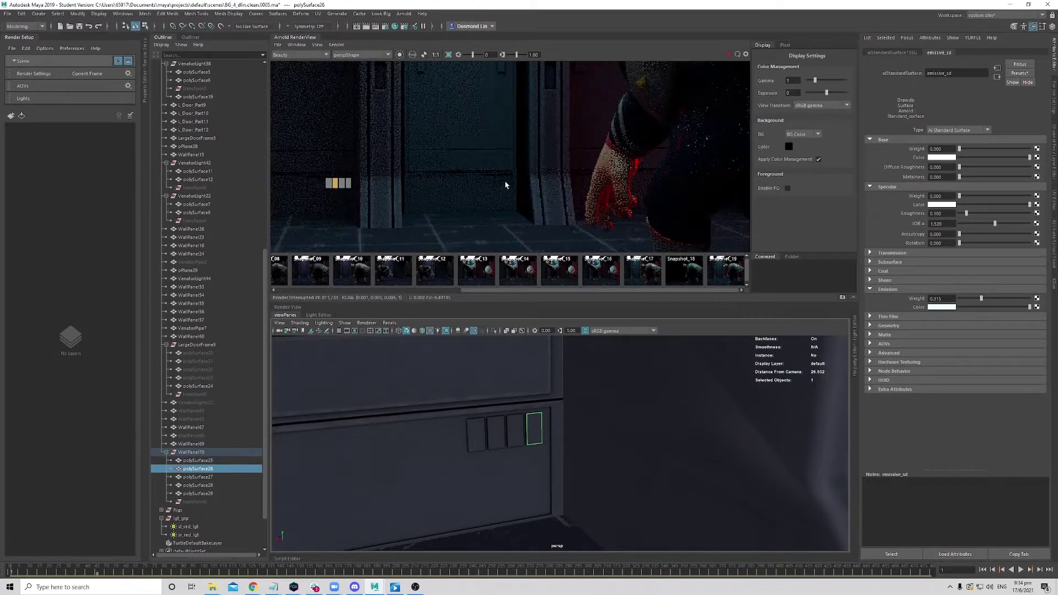
scroll(495, 198, "down", 4)
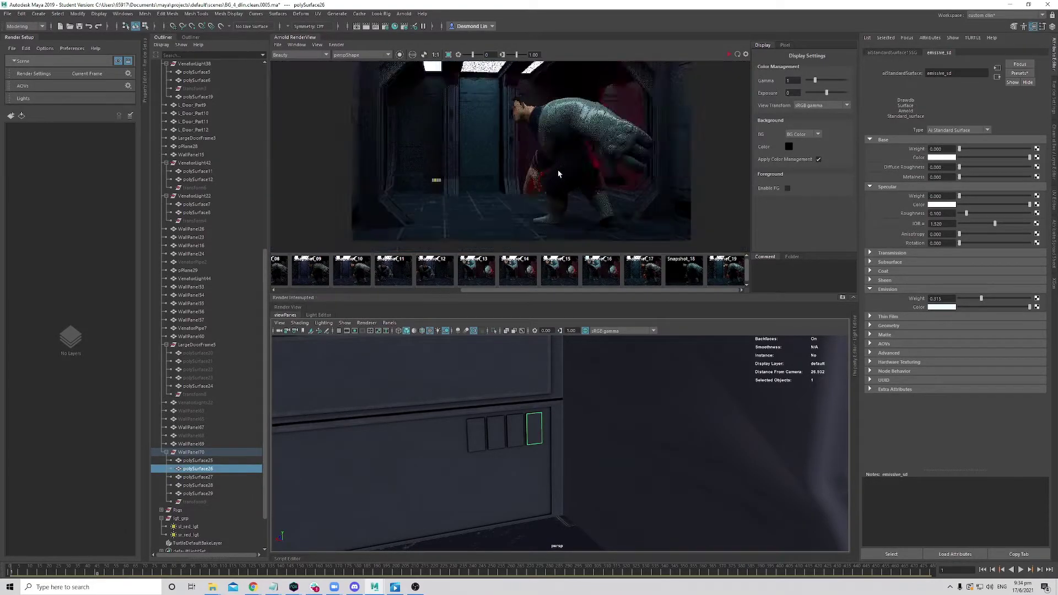
scroll(485, 430, "down", 8)
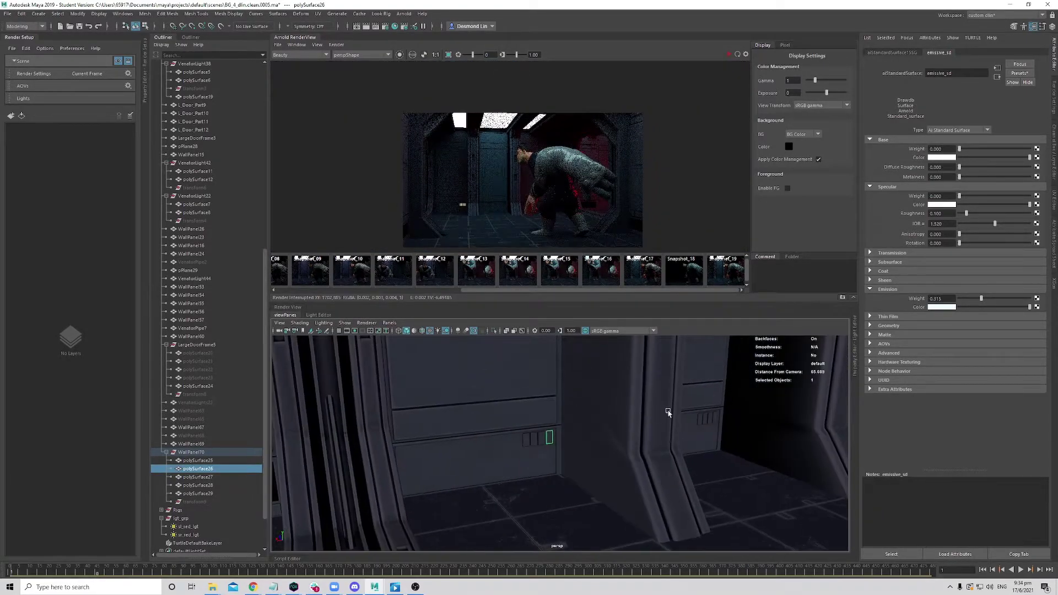
- Examine the corridor's back wall and the matching inset slots on the panels beside WallPanel70
middle_click_drag(663, 401, 534, 371, "alt")
scroll(670, 406, "down", 8)
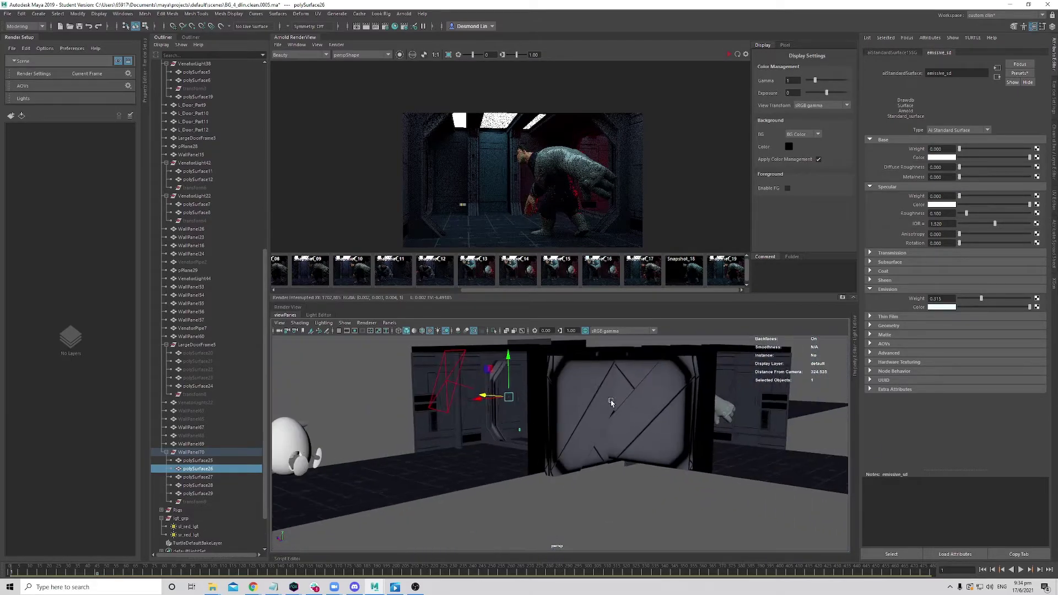
left_click_drag(611, 404, 656, 492, "alt")
key("f")
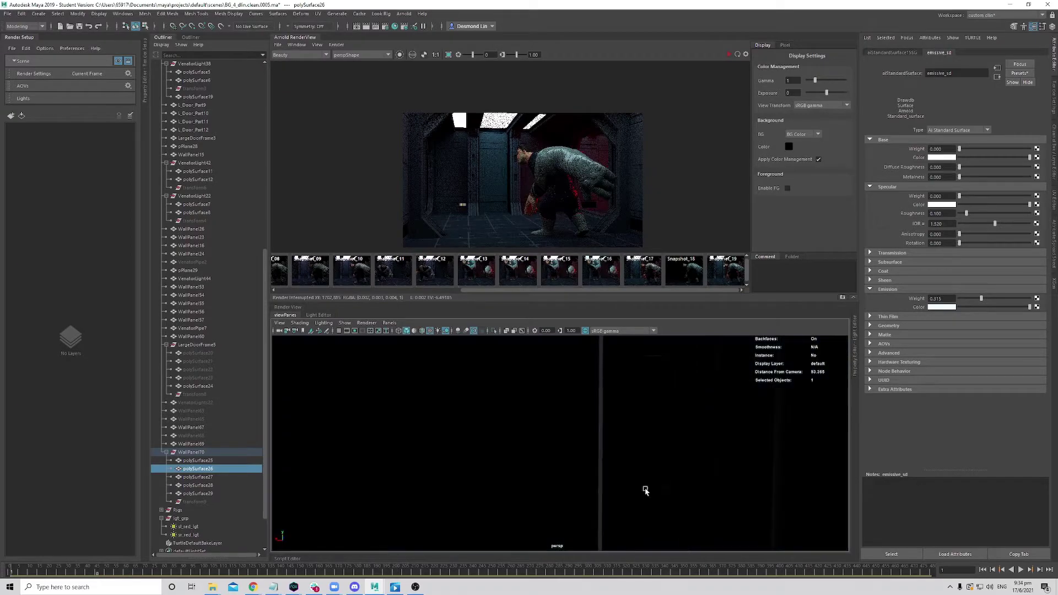
mouse_move(615, 448)
middle_mouse_down("alt")
mouse_move(643, 465)
mouse_move(632, 450)
middle_mouse_up("alt")
left_click_drag(632, 450, 624, 455, "alt")
middle_click_drag(621, 462, 648, 420, "alt")
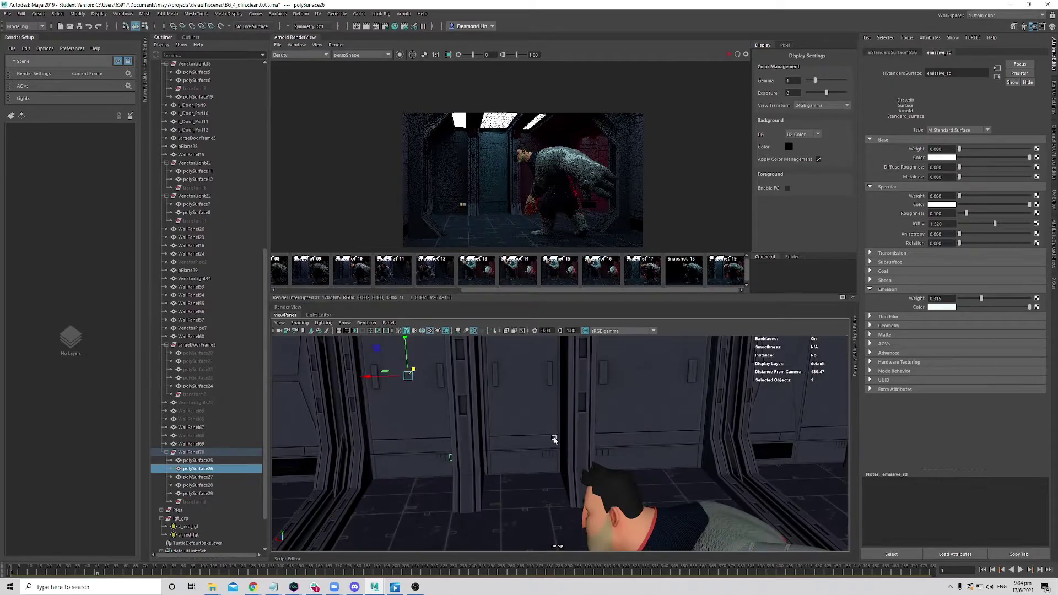
right_click_drag(552, 439, 604, 411, "alt")
middle_click_drag(604, 411, 640, 390, "alt")
right_click_drag(536, 439, 601, 417, "alt")
left_click_drag(601, 418, 575, 417, "alt")
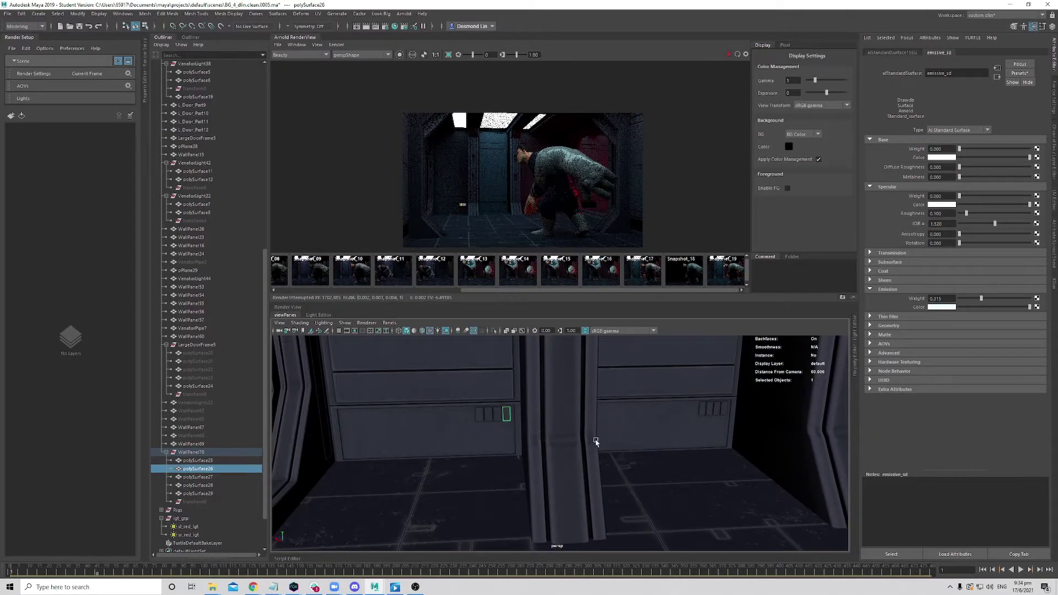
- Duplicate the four inset meshes polySurface26 to polySurface29 of WallPanel70
left_click(211, 462)
left_click(213, 469)
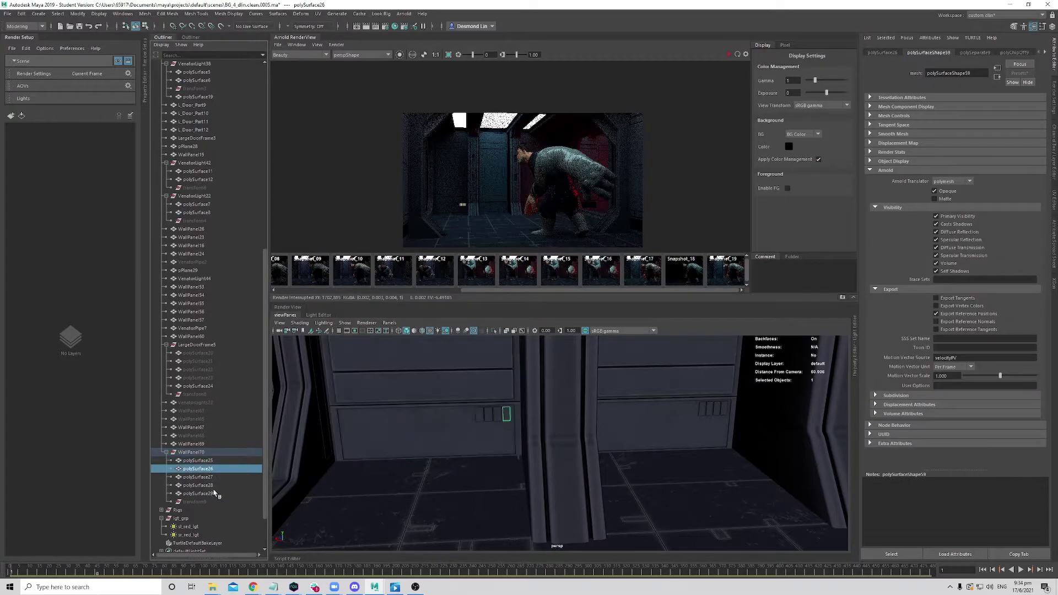
left_click(214, 492, "shift")
key("ctrl+d")
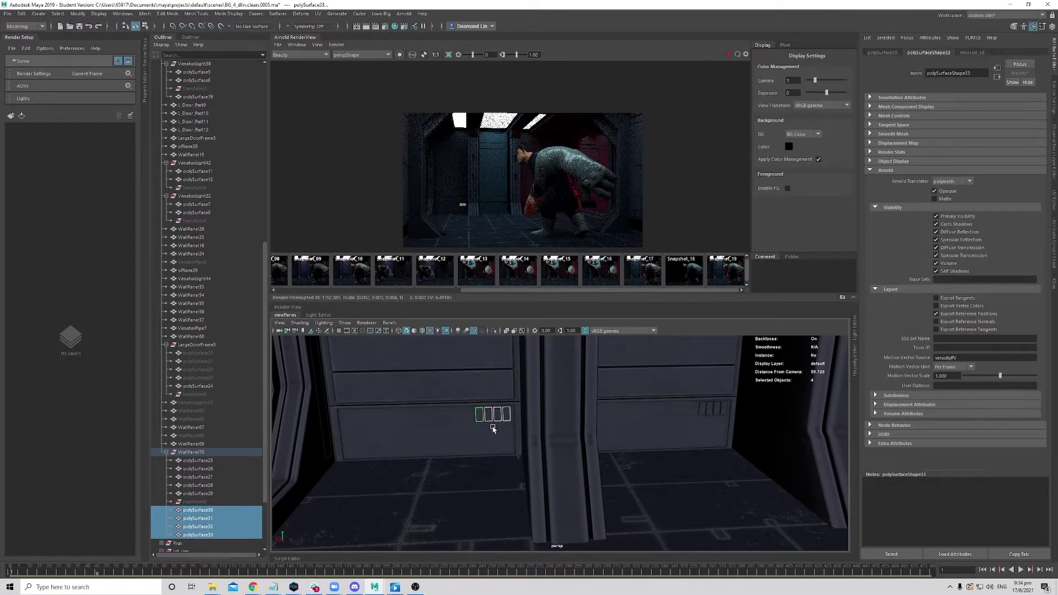
- Try to move the four duplicated insets sideways along the back wall onto the neighbouring wall panel
scroll(449, 465, "down", 10)
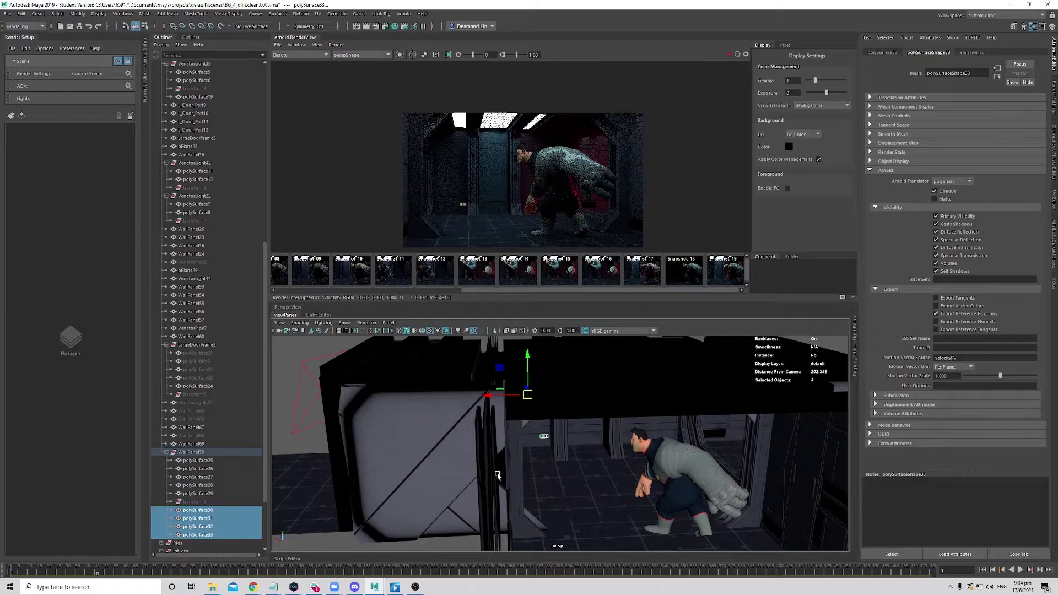
left_click_drag(498, 476, 540, 455, "alt")
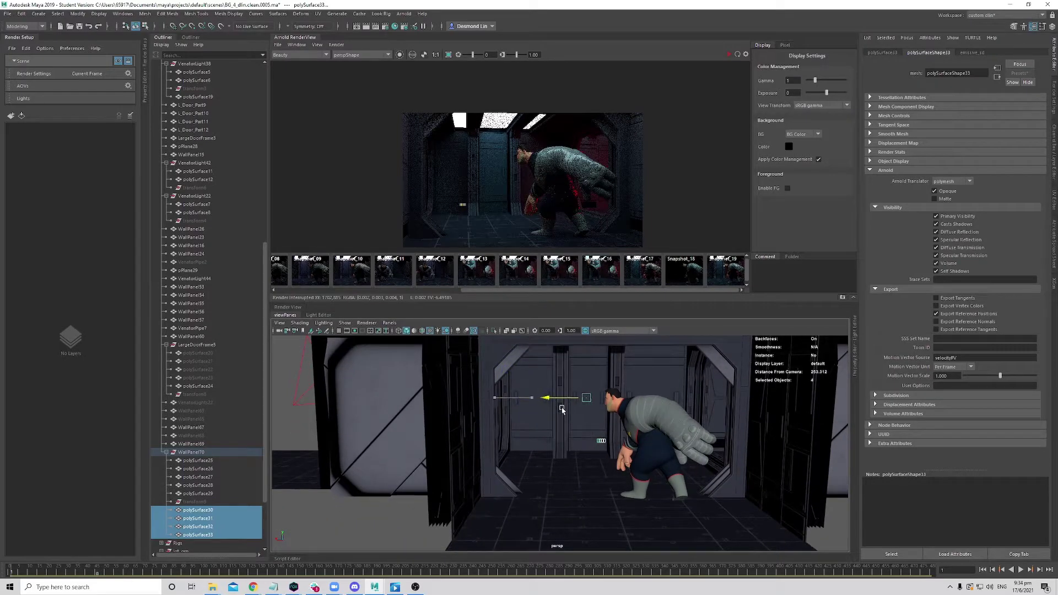
key("f")
scroll(538, 469, "down", 10)
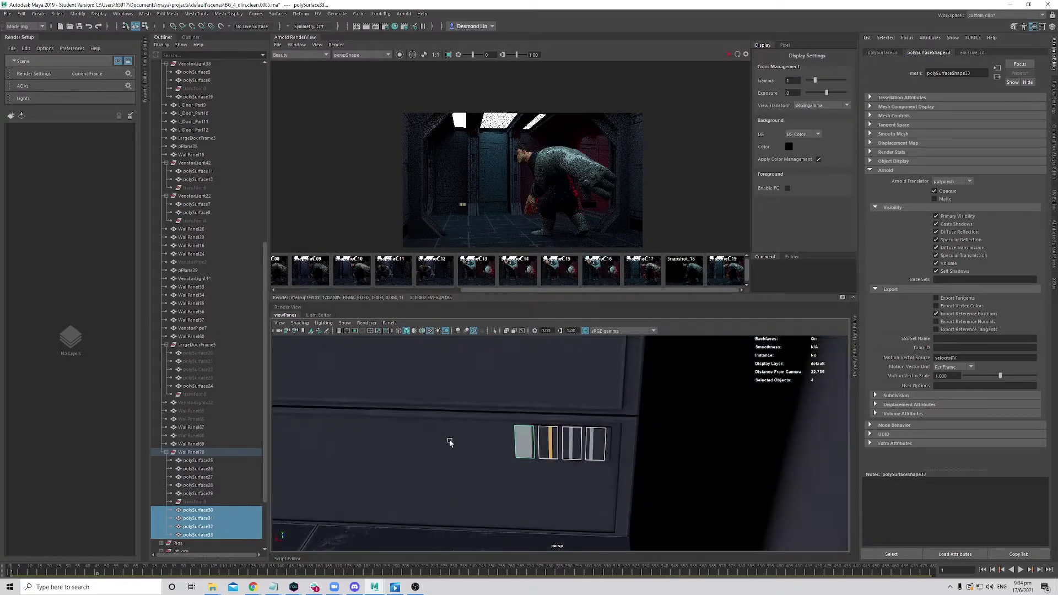
left_click_drag(534, 427, 469, 445, "alt")
right_click_drag(470, 445, 378, 441, "alt")
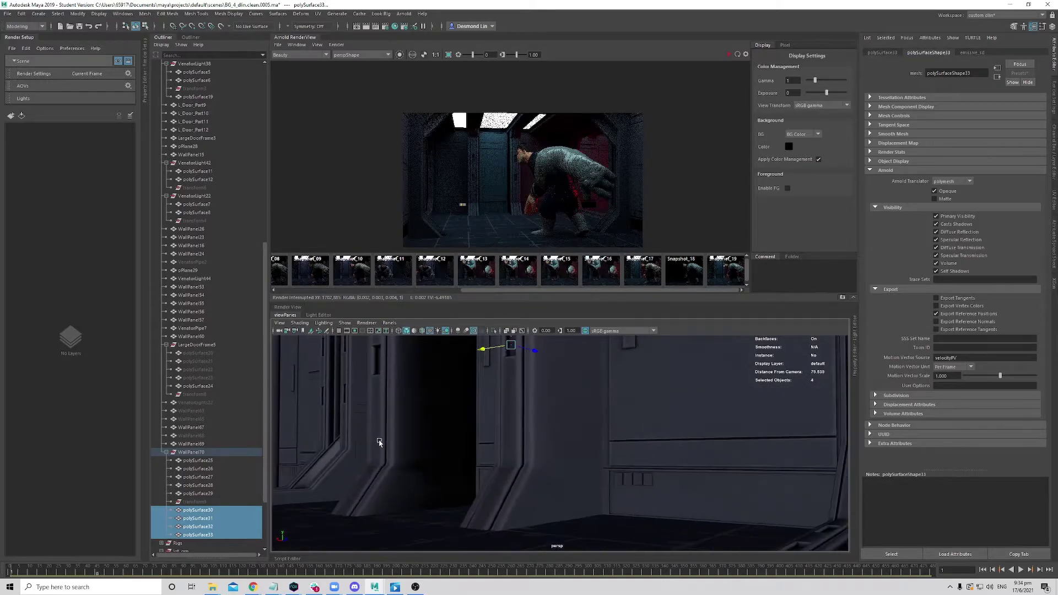
left_click_drag(378, 441, 443, 449, "alt")
left_click_drag(505, 412, 471, 369, "alt")
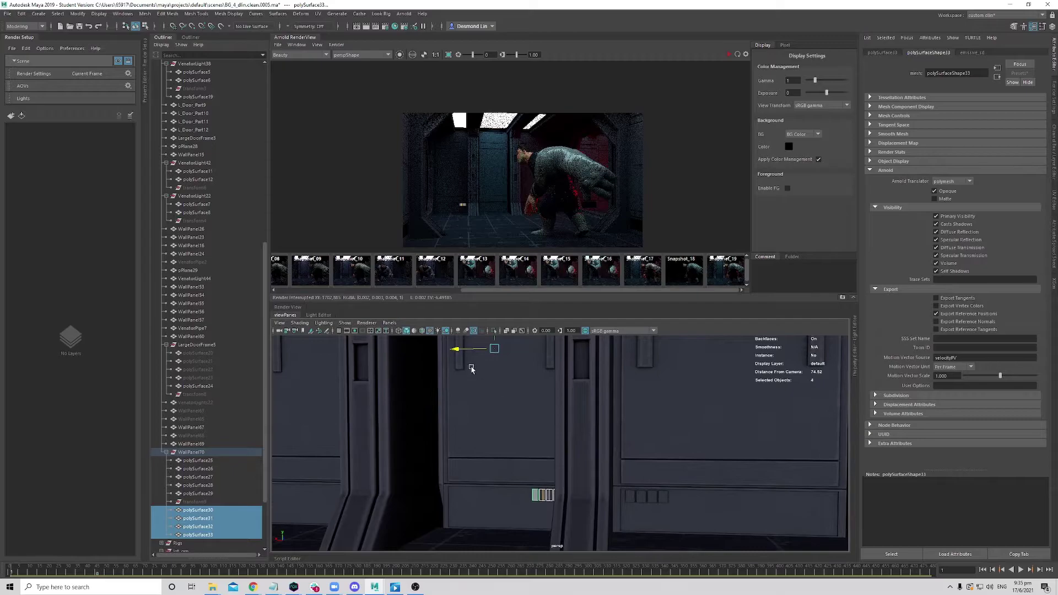
right_click_drag(460, 352, 493, 474, "alt")
left_click_drag(493, 474, 531, 468, "alt")
right_click_drag(531, 467, 434, 433, "alt")
left_click_drag(434, 435, 484, 467, "alt")
left_click_drag(468, 379, 522, 384)
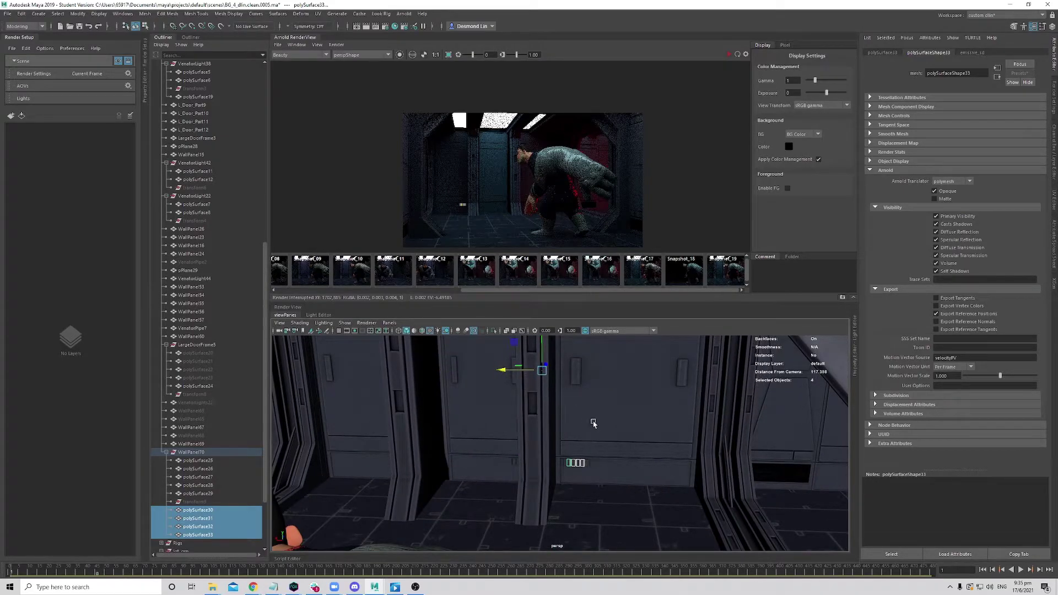
left_click(597, 425)
- Duplicate the four small inset faces of WallPanel69 as separate meshes
left_click_drag(499, 472, 607, 495, "alt")
middle_click_drag(525, 469, 491, 451, "alt")
right_click_drag(491, 451, 519, 473, "alt")
middle_click_drag(520, 473, 571, 498, "alt")
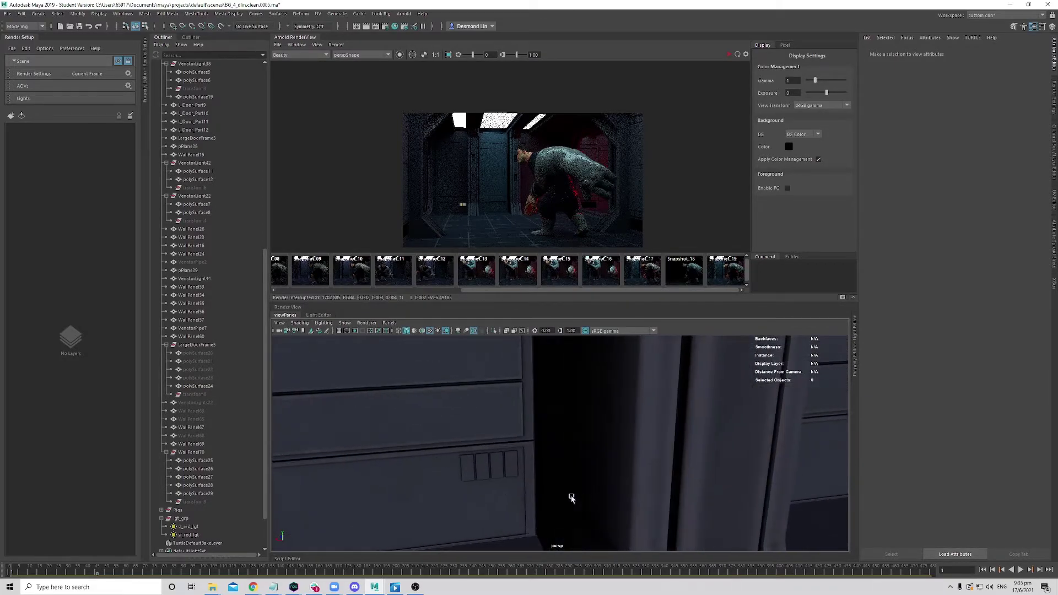
left_click_drag(571, 498, 490, 462, "alt")
right_click_drag(481, 458, 481, 414)
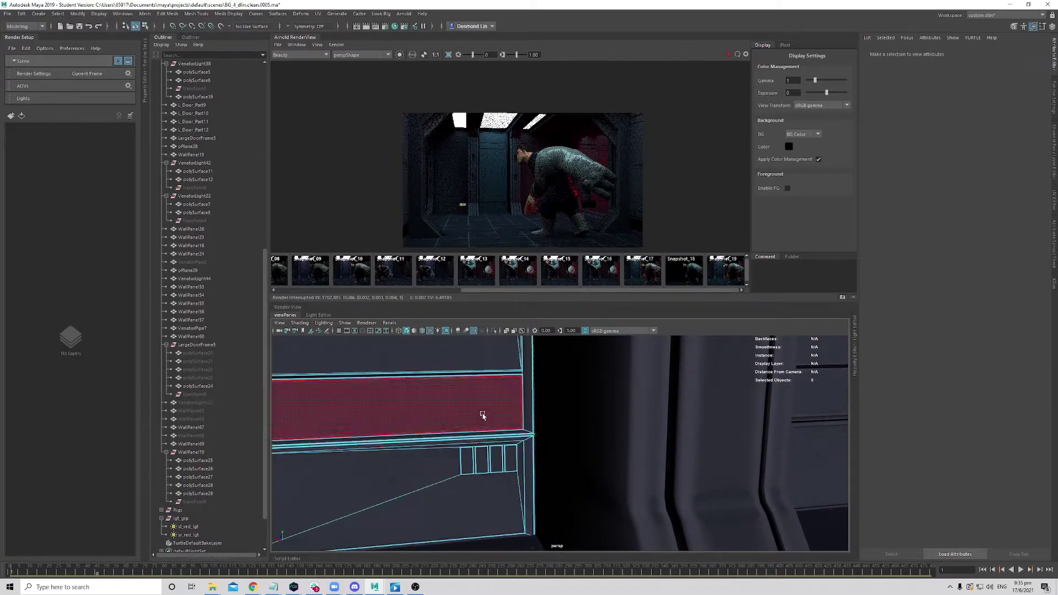
left_click(468, 461)
left_click(481, 461, "shift")
left_click(498, 461, "shift")
left_click(512, 460, "shift")
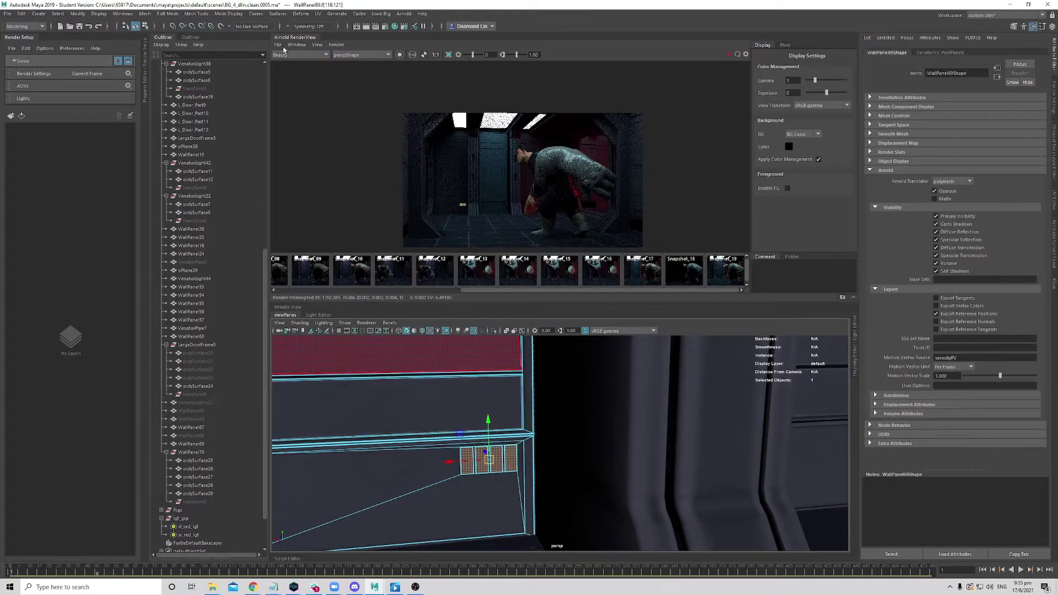
left_click(95, 15)
mouse_move(58, 14)
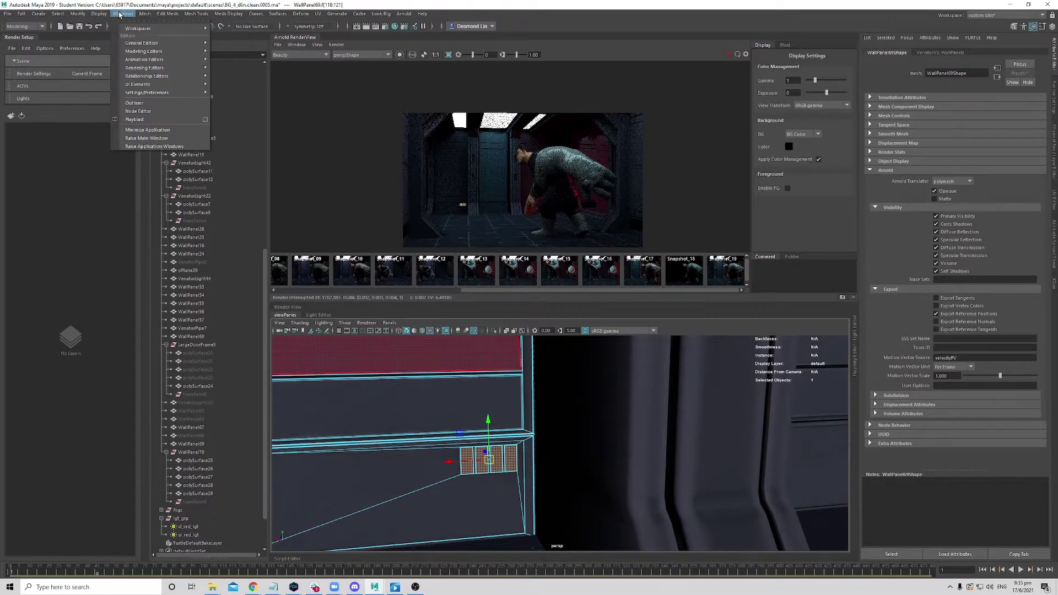
mouse_move(163, 15)
left_click(182, 237)
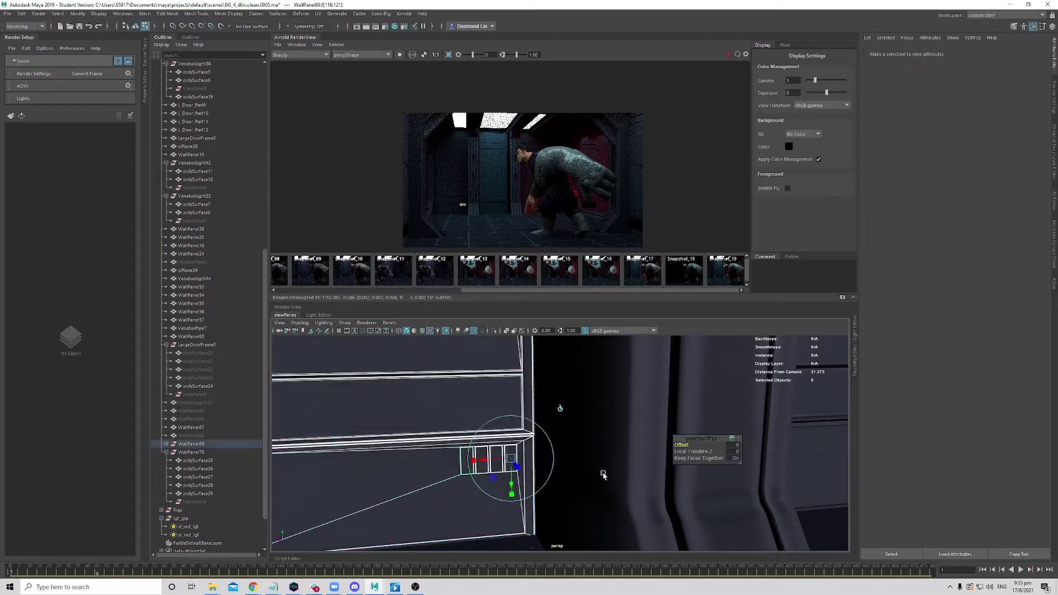
- Assign the emissive_sd material to the four separated inset meshes polySurface31 to polySurface34 of WallPanel69
left_click_drag(538, 476, 528, 475, "alt")
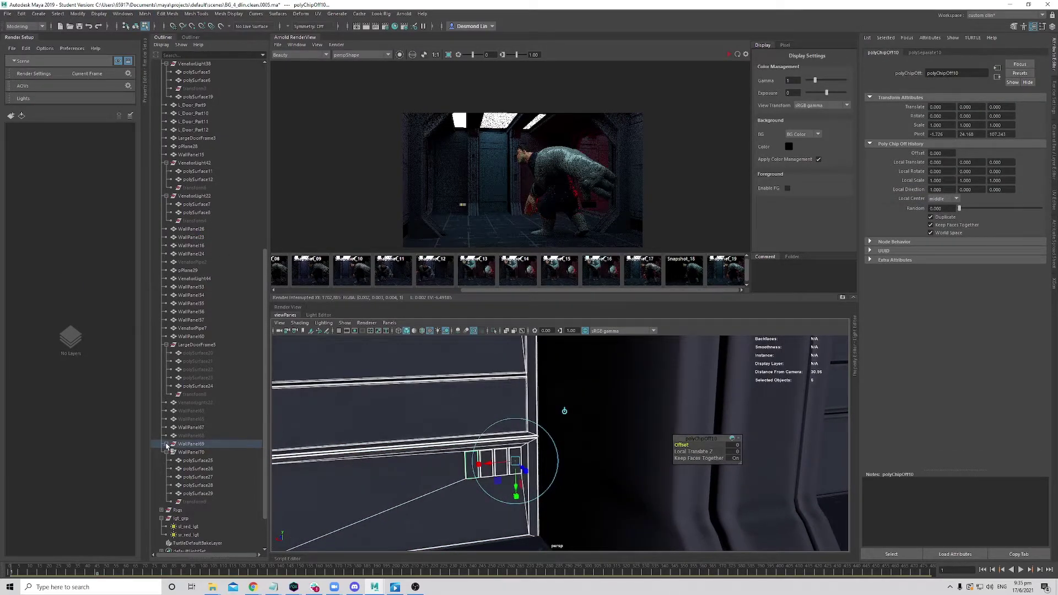
left_click(166, 443)
left_click_drag(194, 459, 215, 477)
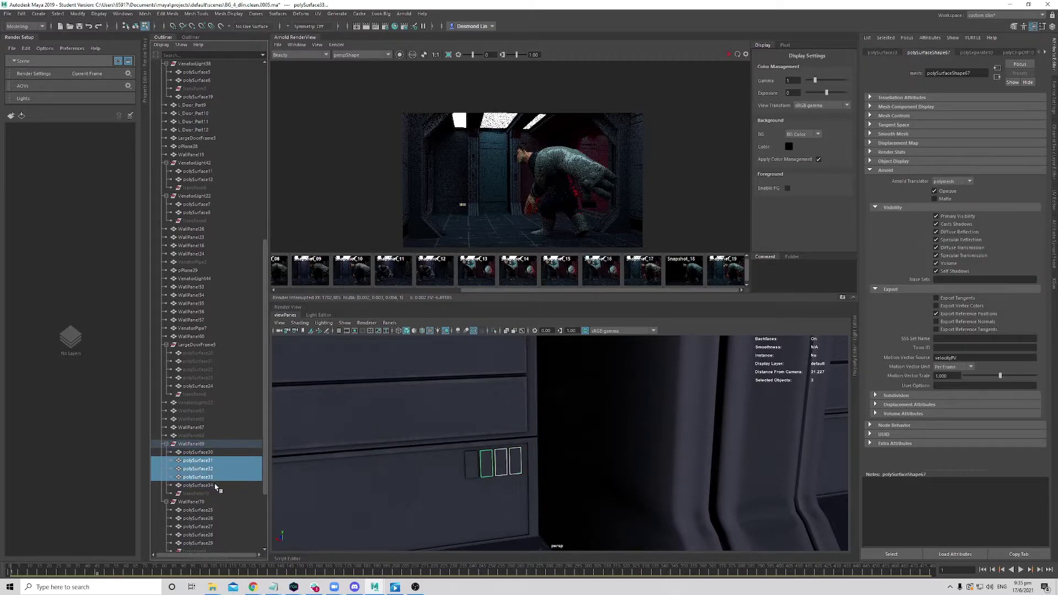
left_click(215, 487, "shift")
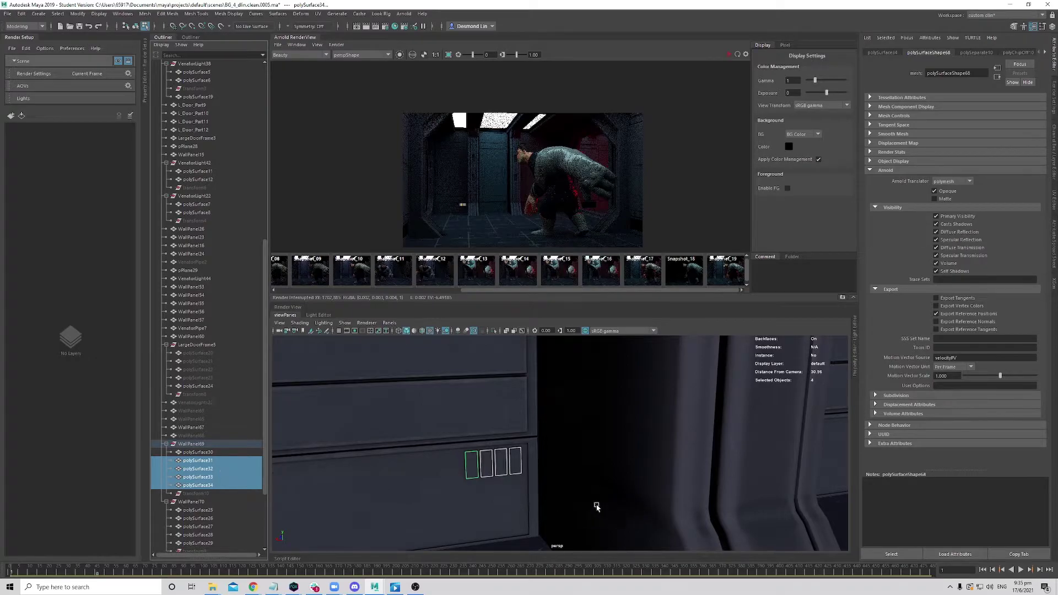
right_click_drag(597, 505, 534, 491, "alt")
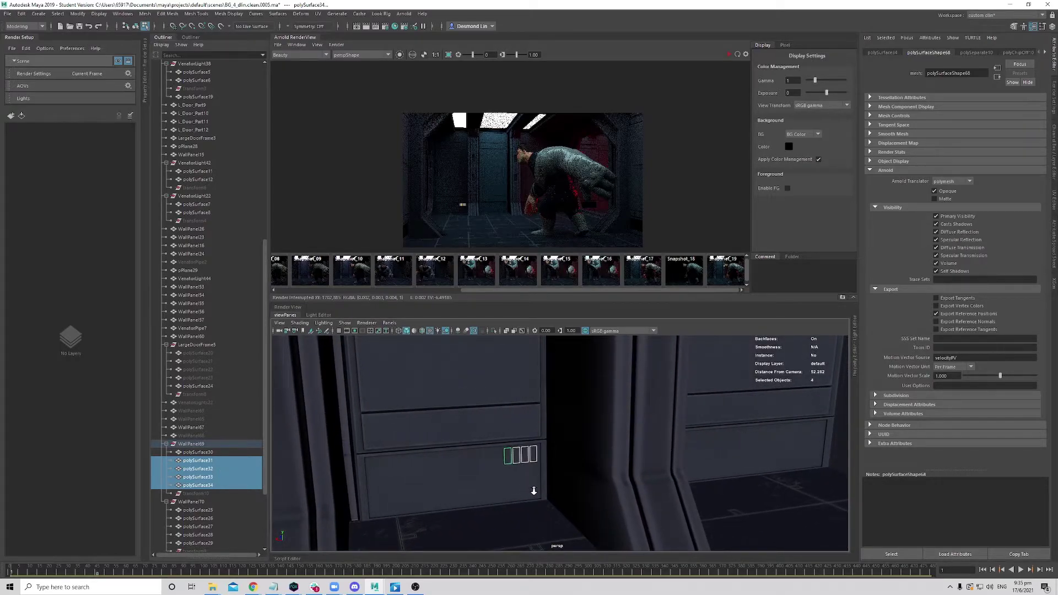
scroll(535, 490, "up", 2)
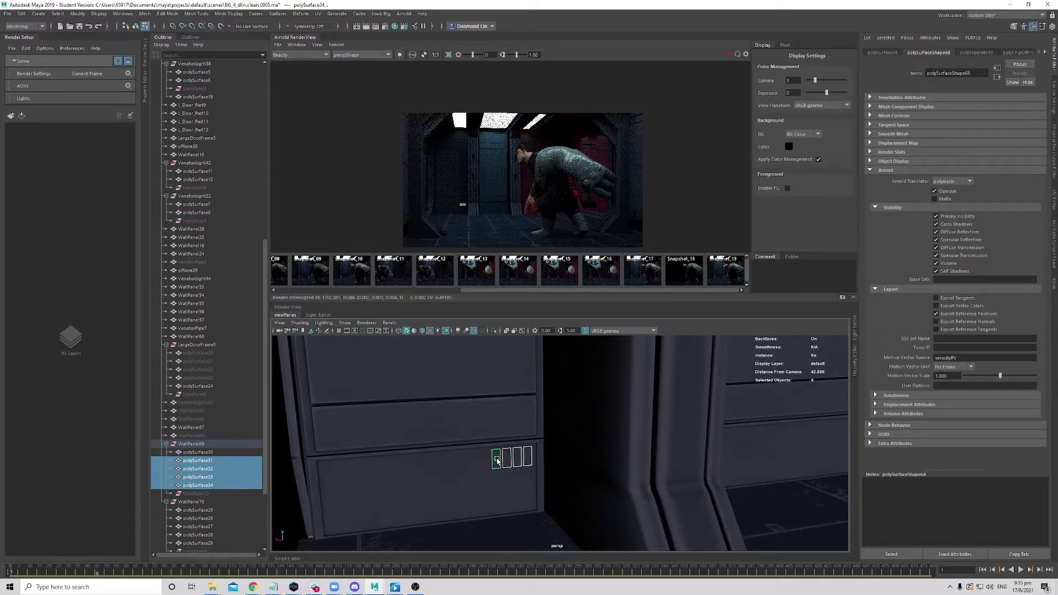
right_click_drag(497, 462, 585, 231)
- Duplicate the four small inset faces of WallPanel67 as separate meshes
left_click_drag(697, 441, 614, 448, "alt")
scroll(632, 441, "down", 3)
right_click_drag(582, 451, 582, 479)
left_click(594, 448)
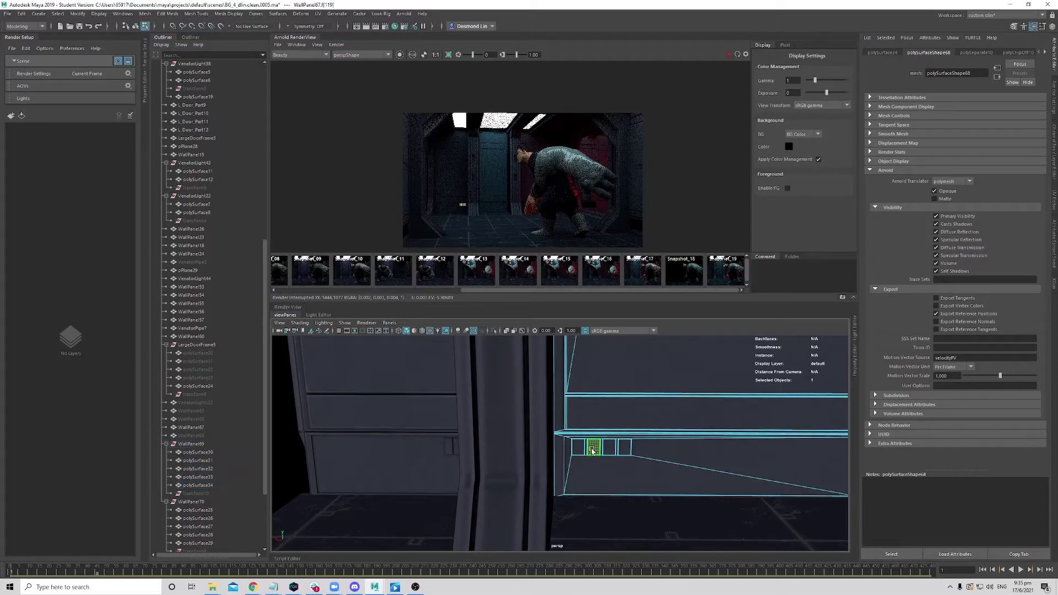
left_click(579, 447)
left_click(594, 448, "shift")
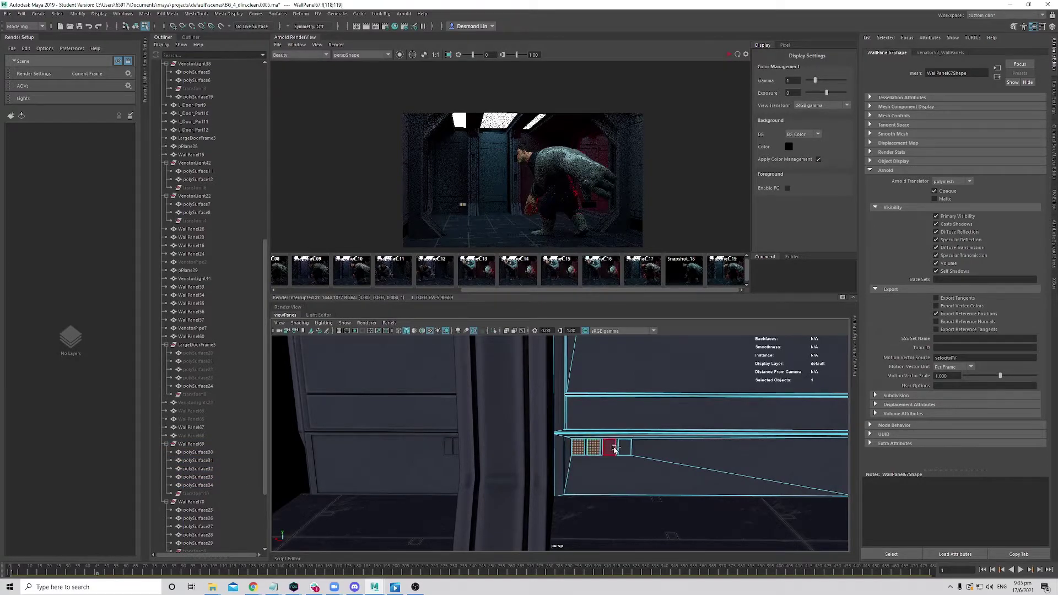
left_click(609, 448, "shift")
left_click(625, 449, "shift")
left_click(99, 14)
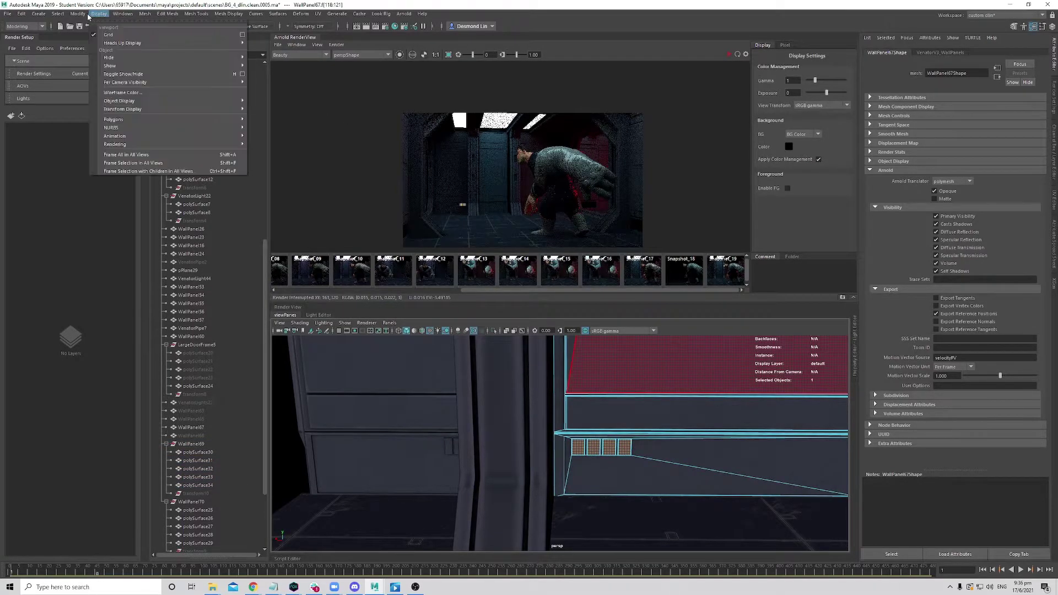
mouse_move(74, 14)
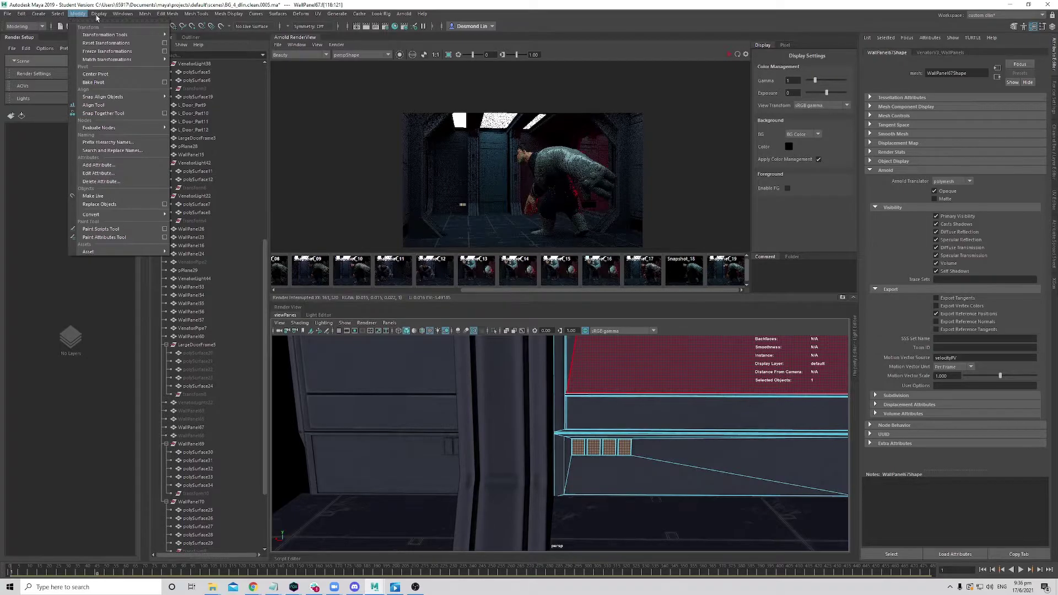
mouse_move(167, 13)
left_click(193, 243)
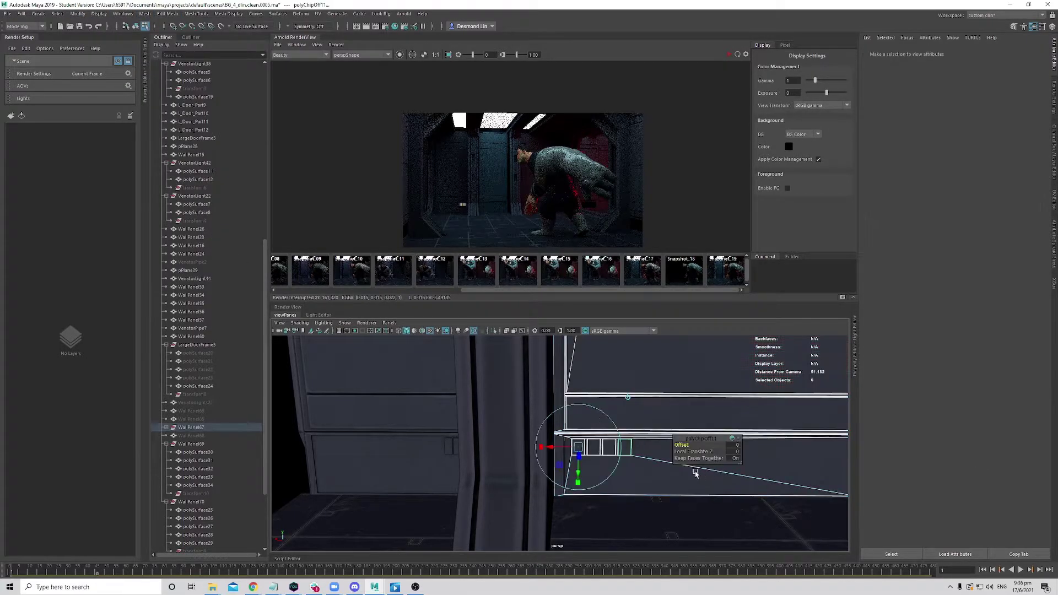
- Return the separated WallPanel67 mesh to object mode
left_click_drag(695, 472, 635, 460, "alt")
key("q")
key("F11")
left_click(613, 449)
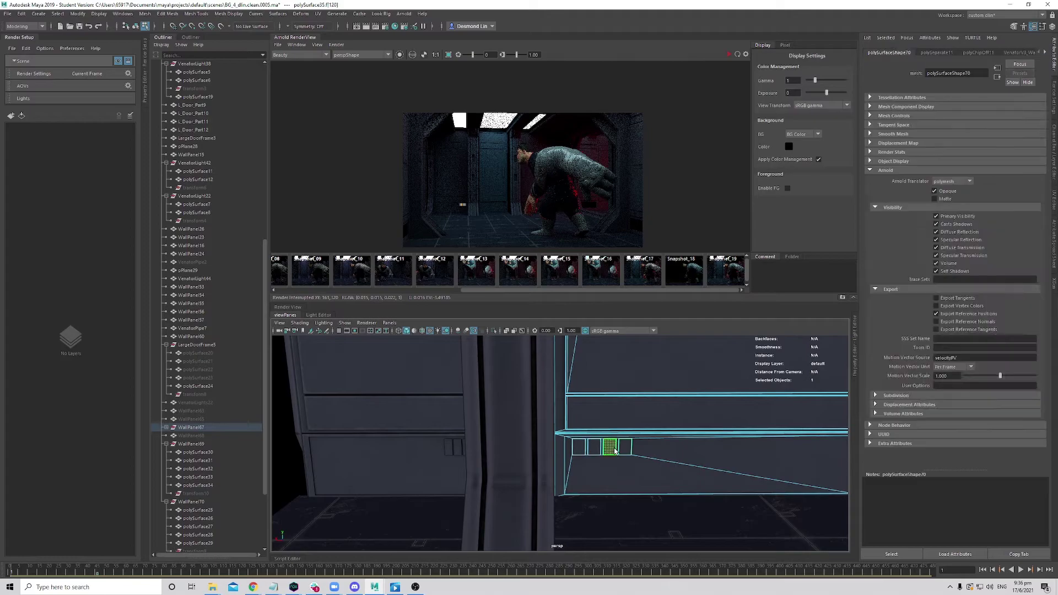
right_click(664, 447)
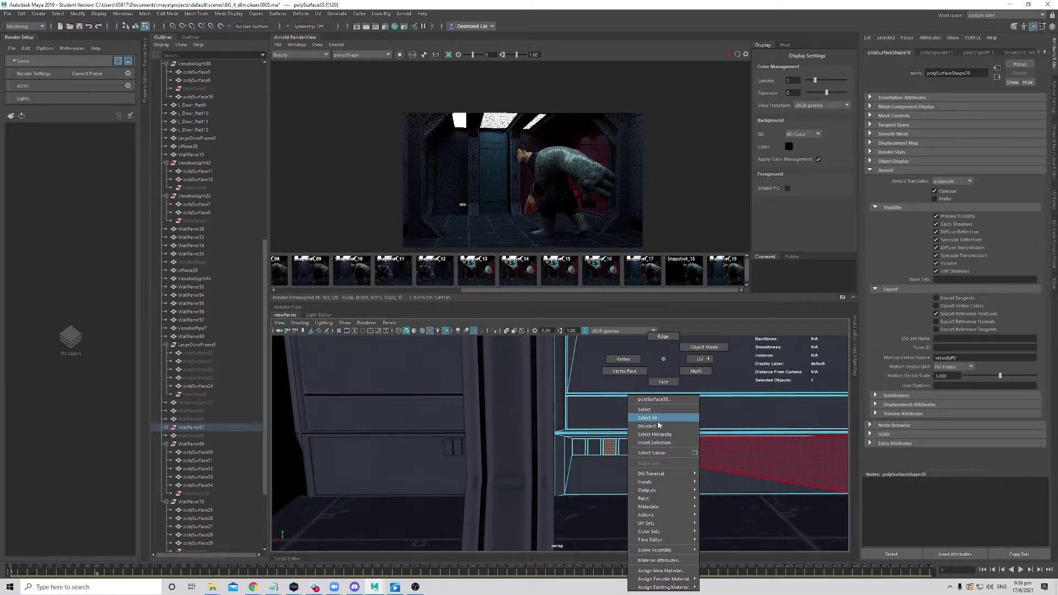
mouse_move(697, 360)
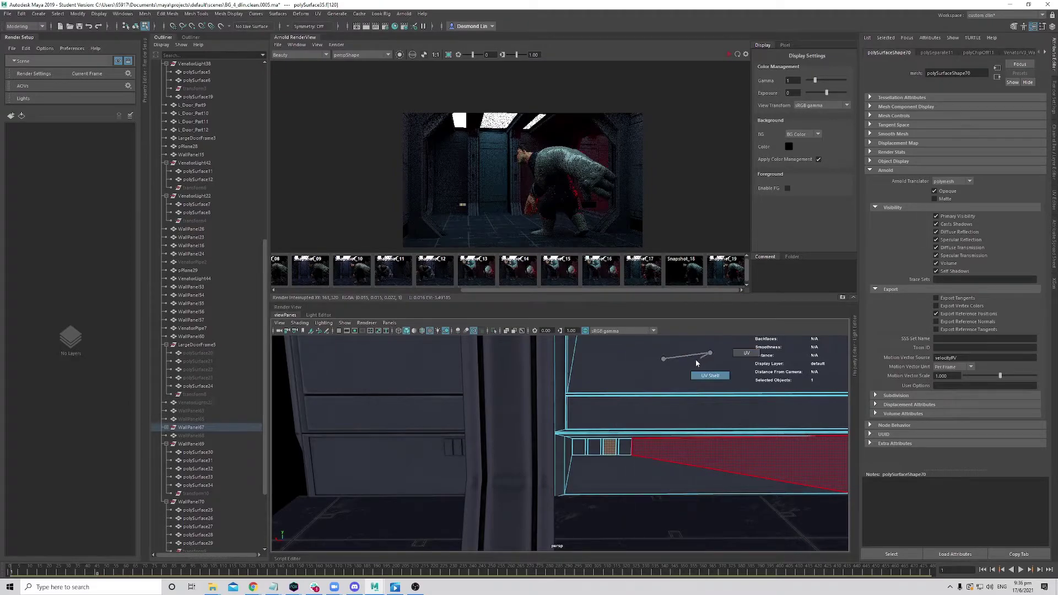
right_click_drag(660, 356, 703, 347)
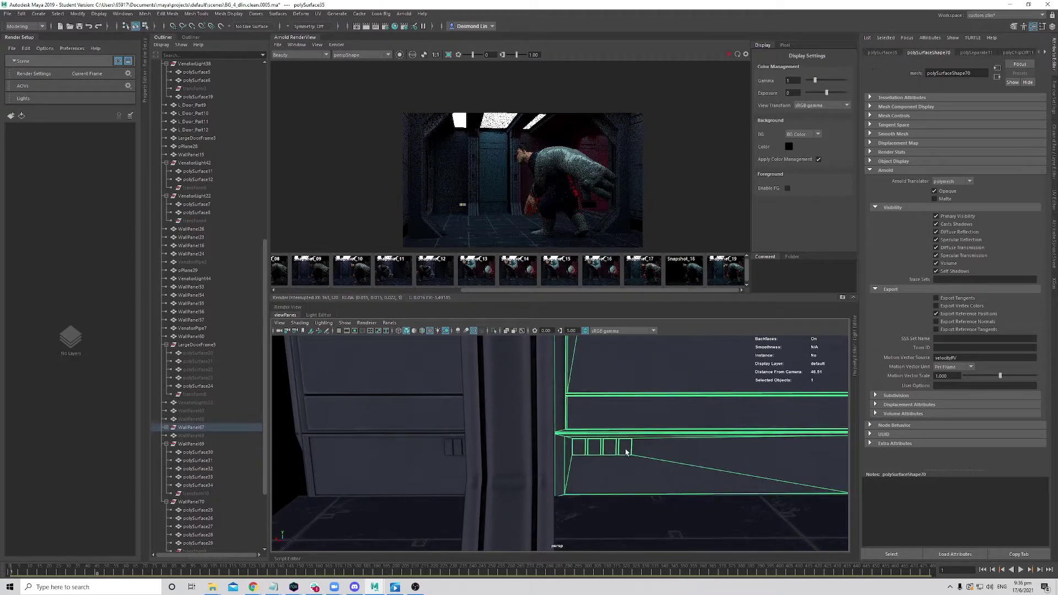
- Assign the emissive_sd material to the inset meshes polySurface36 and polySurface37 of WallPanel67
left_click(166, 427)
left_click(198, 444)
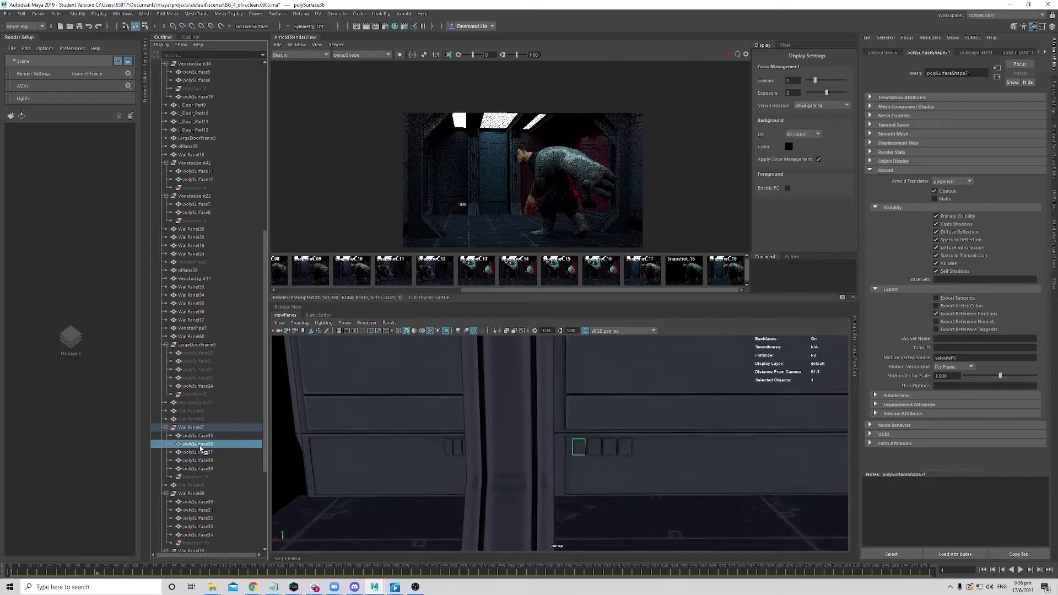
left_click(198, 452, "shift")
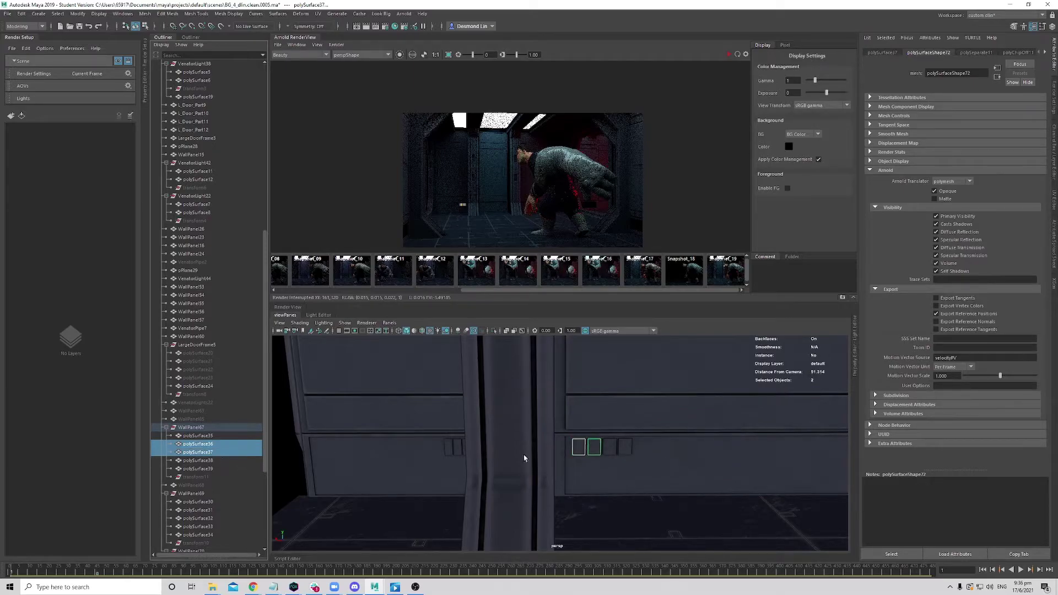
right_click(578, 451)
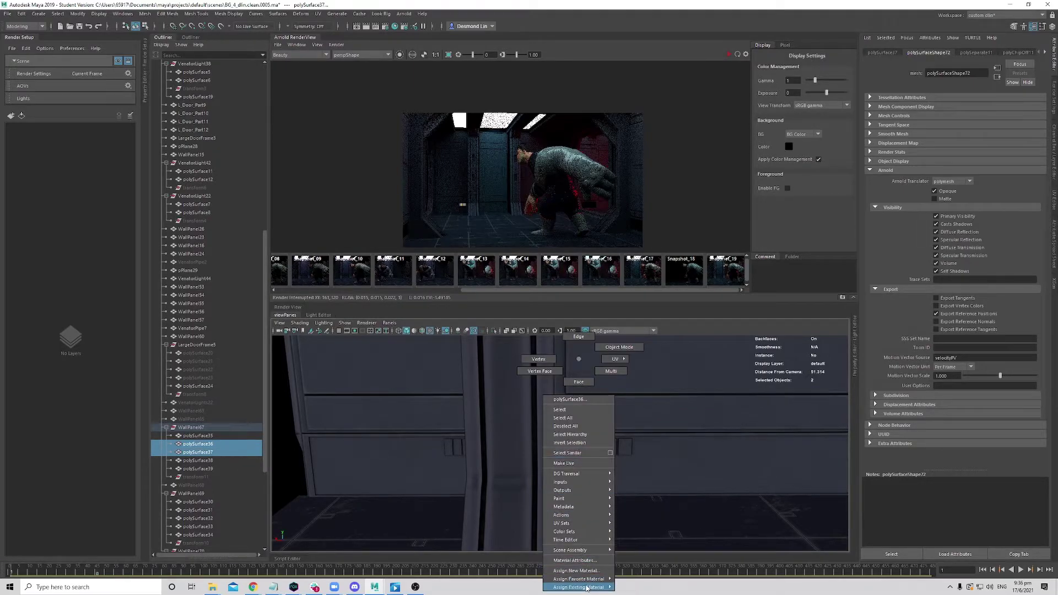
mouse_move(587, 587)
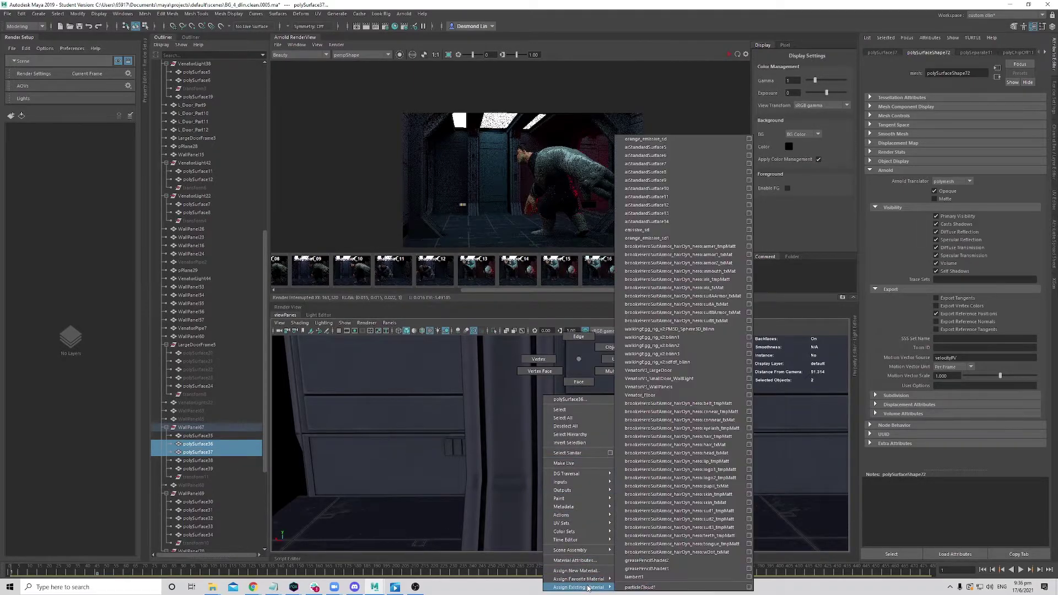
left_click(644, 230)
- Assign the orange_emissive_sd1 material to the inset meshes polySurface38 and polySurface39 of WallPanel67
left_click(226, 462)
left_click(218, 468, "shift")
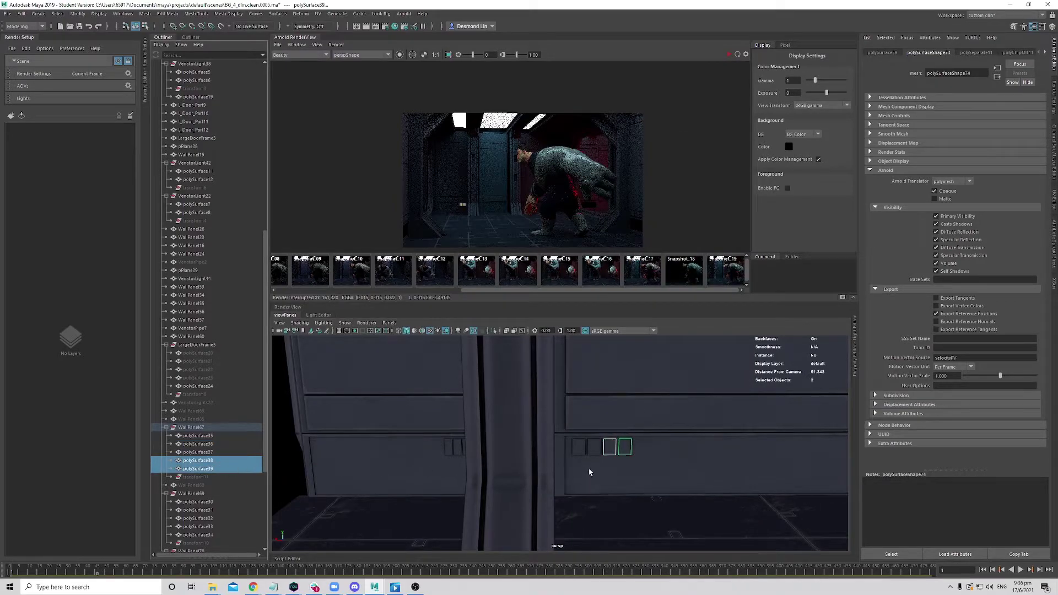
right_click(608, 358)
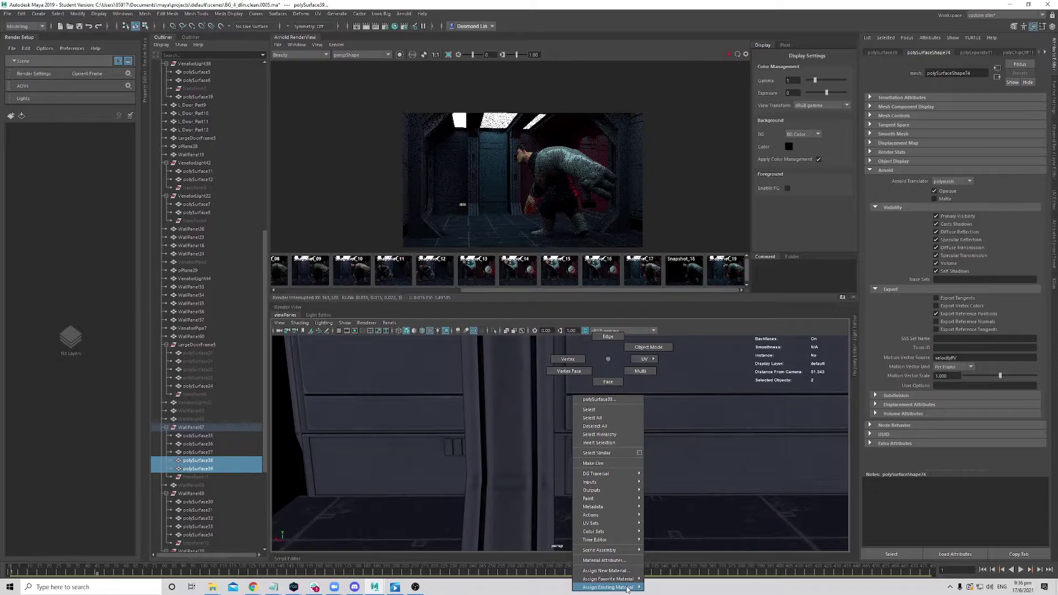
mouse_move(627, 588)
left_click(697, 241)
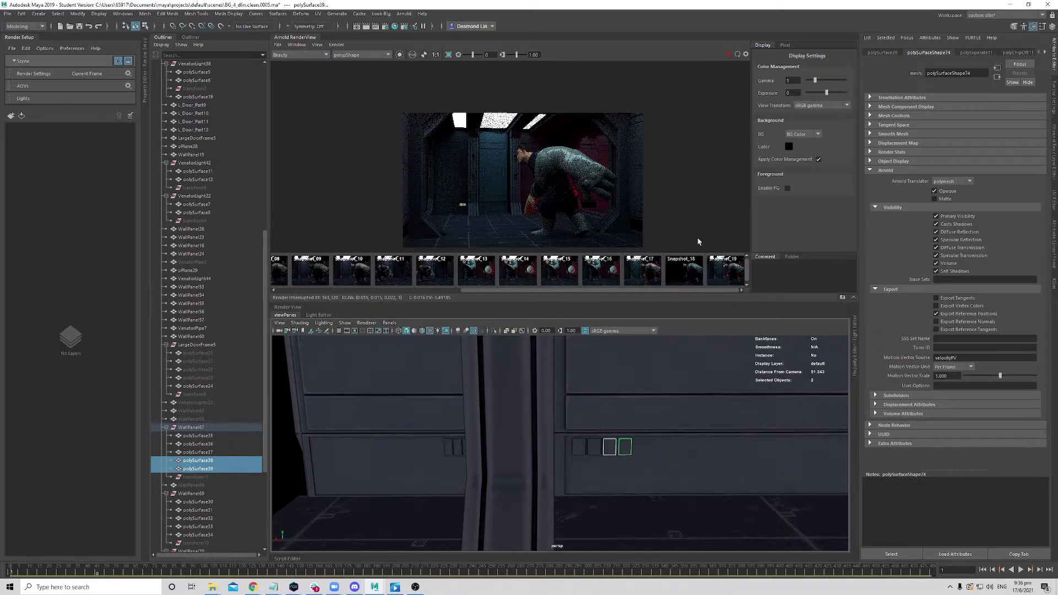
- Examine the glowing insets along the back wall in the updated Arnold render from the main camera
scroll(716, 452, "down", 10)
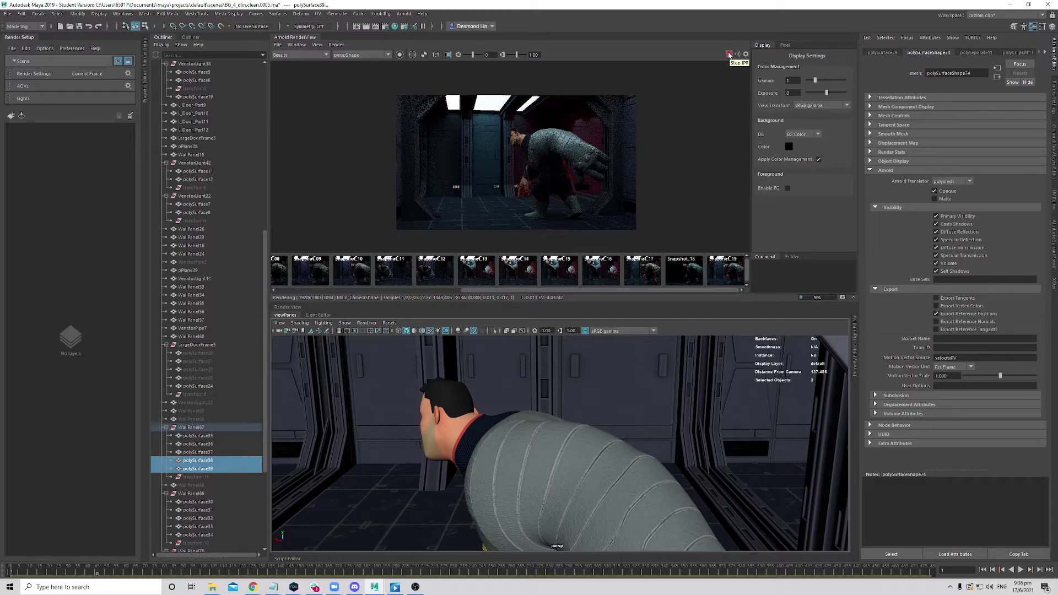
scroll(519, 148, "up", 6)
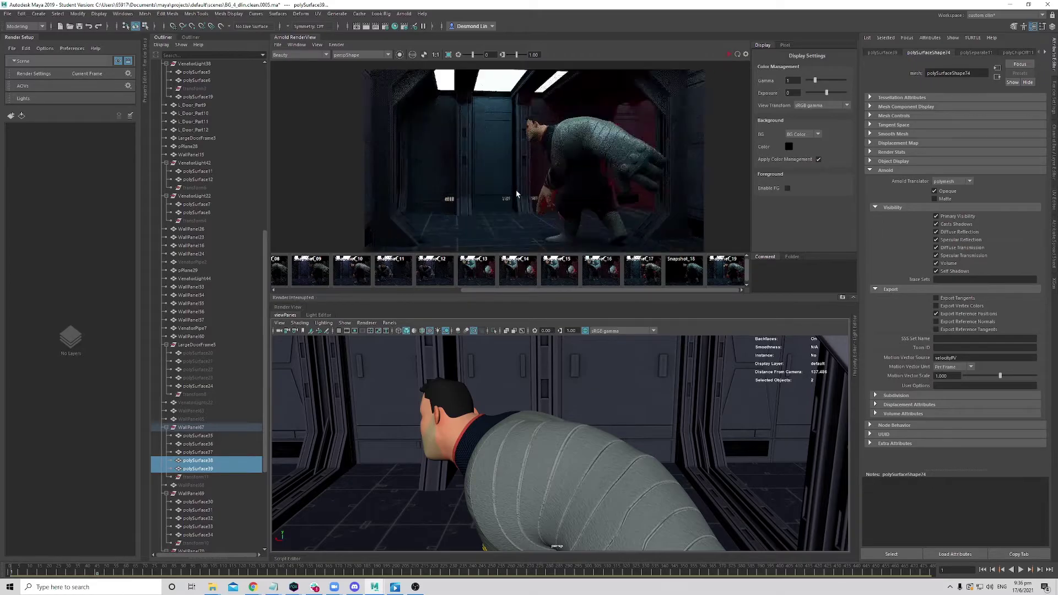
mouse_move(545, 197)
middle_mouse_down("alt")
mouse_move(557, 188)
mouse_move(541, 187)
middle_mouse_up("alt")
scroll(554, 188, "up", 1)
scroll(541, 186, "down", 1)
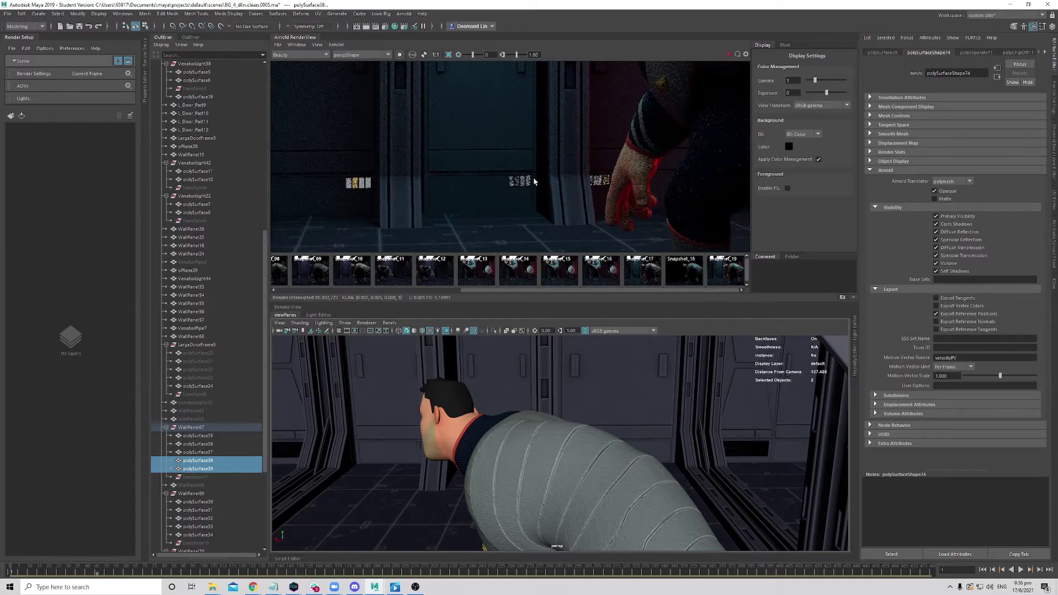
key("f")
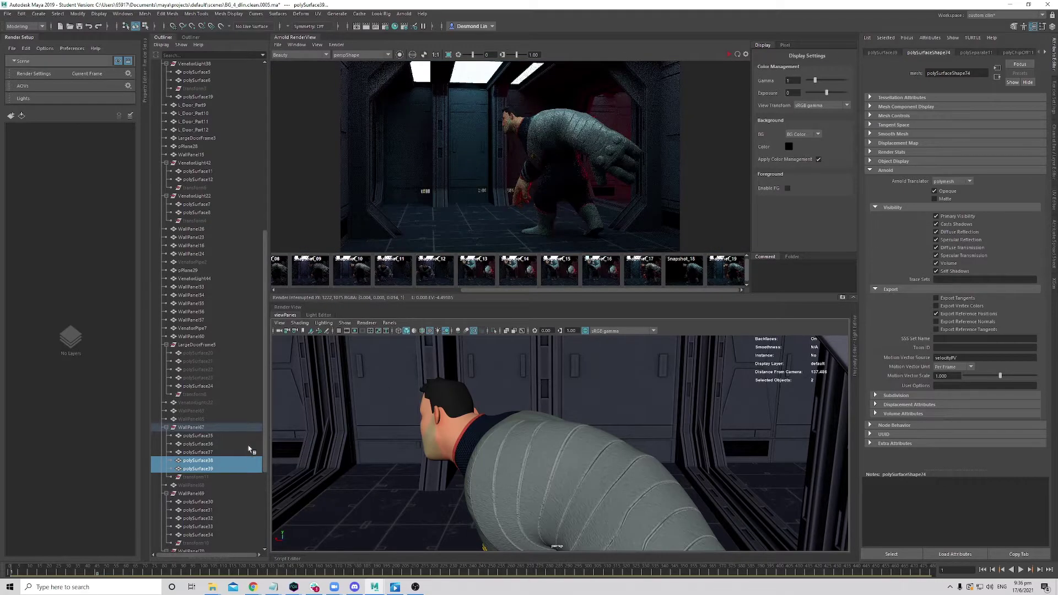
- Inspect the material settings of the inset mesh polySurface31 on WallPanel69
key("f")
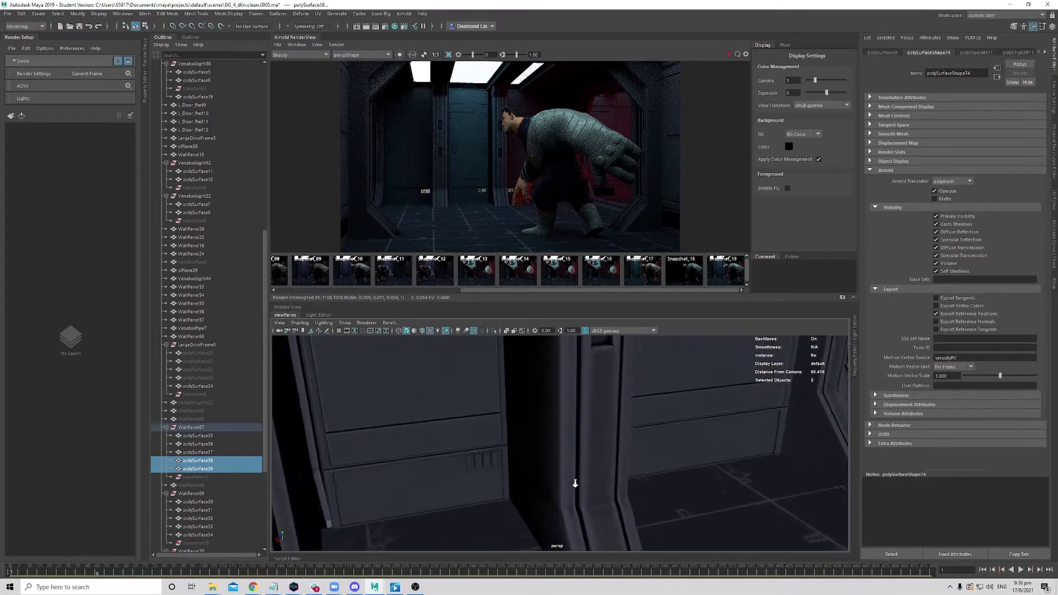
left_click_drag(522, 467, 441, 461, "alt")
right_click_drag(441, 460, 455, 560, "alt")
left_click(456, 444)
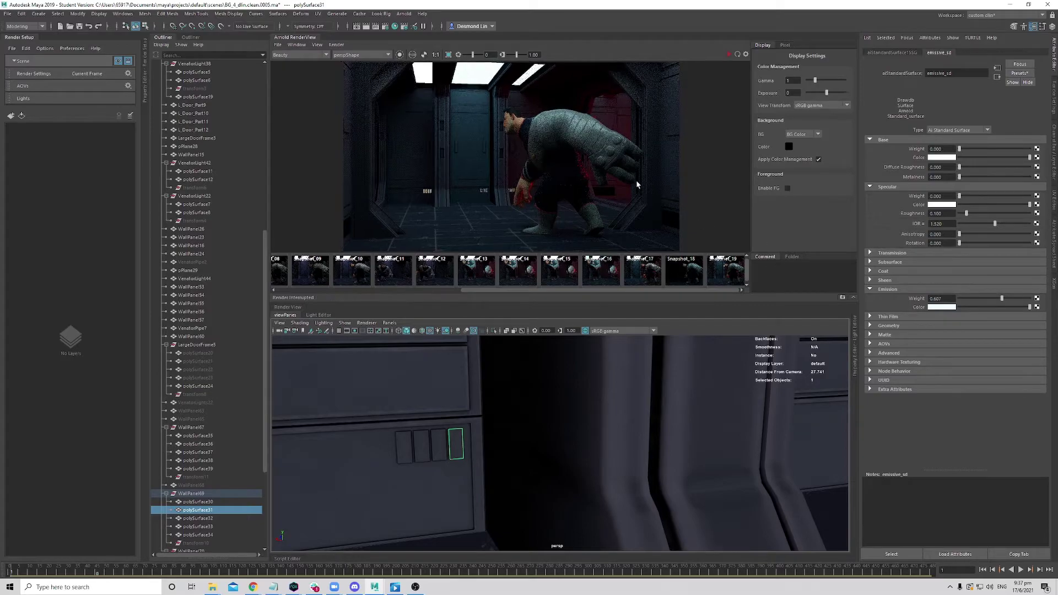
- Examine the corridor's upper structure and the small slots along its beams, comparing them with the Arnold render
right_click_drag(621, 181, 604, 182, "alt")
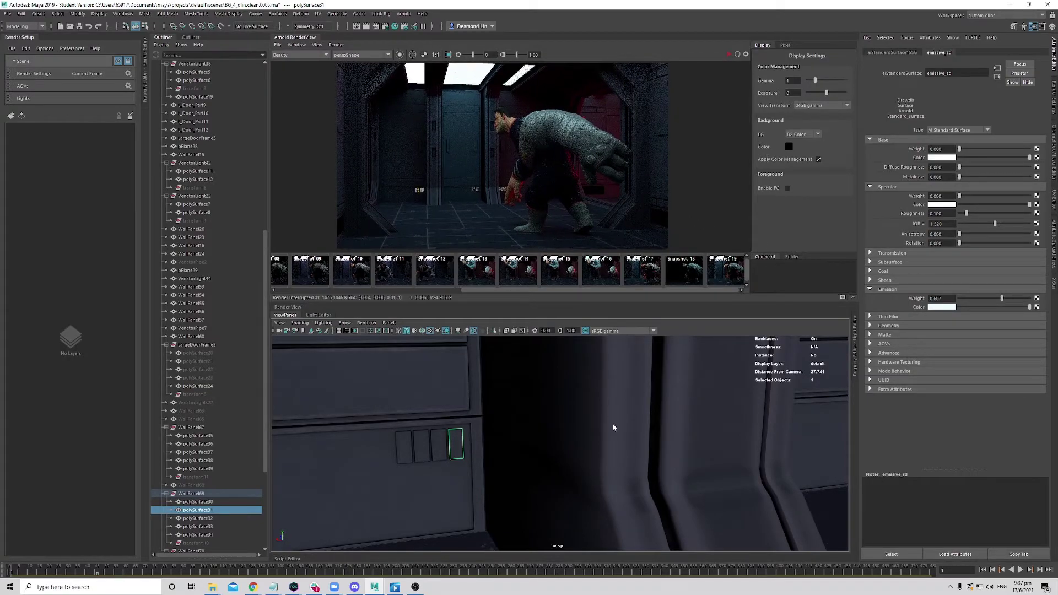
scroll(611, 427, "down", 10)
left_click_drag(578, 427, 669, 435, "alt")
right_click_drag(670, 435, 727, 425, "alt")
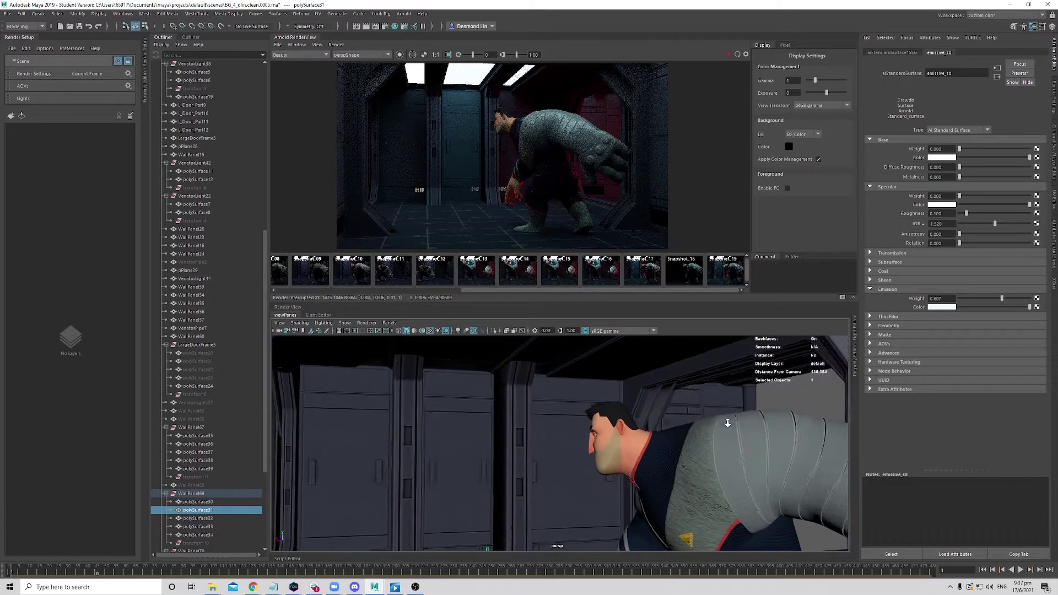
middle_click_drag(727, 425, 609, 432, "alt")
right_click_drag(609, 431, 643, 457, "alt")
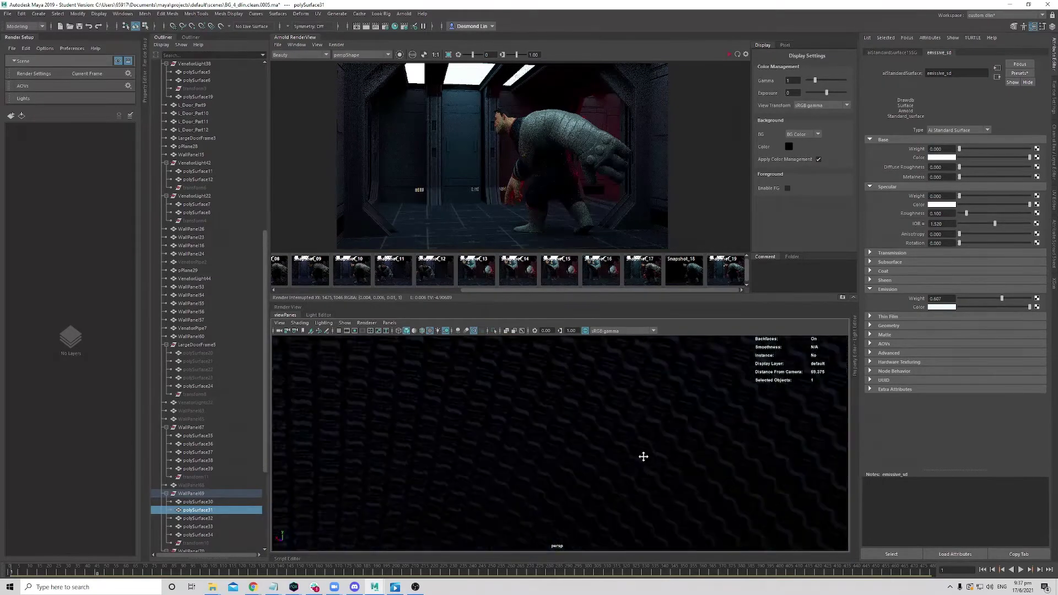
middle_click_drag(644, 457, 552, 456, "alt")
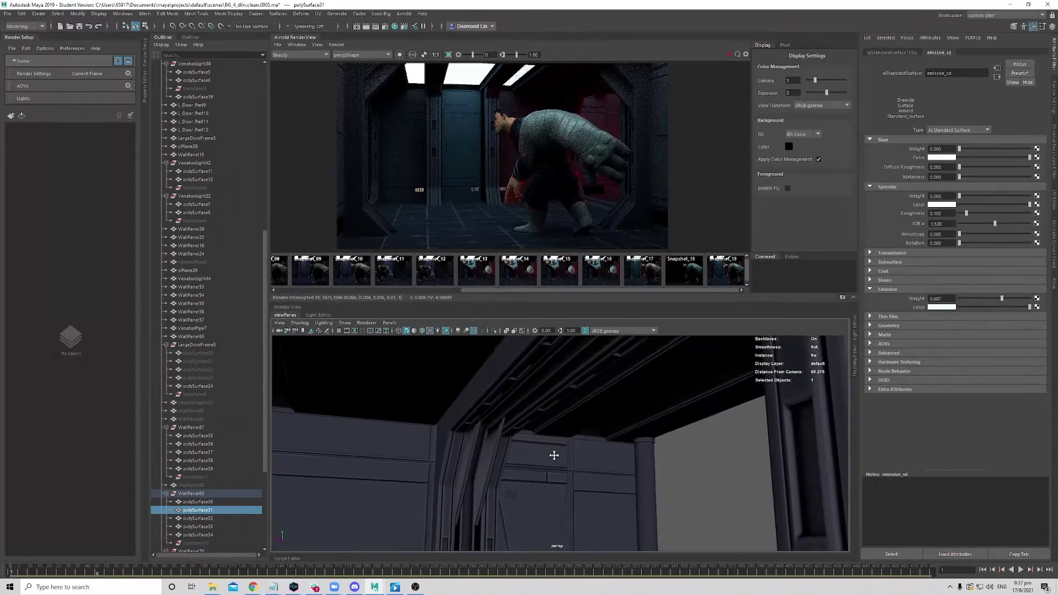
left_click_drag(553, 455, 559, 408, "alt")
middle_click_drag(560, 408, 541, 451, "alt")
left_click_drag(541, 451, 733, 420, "alt")
mouse_move(572, 443)
left_mouse_down("alt")
mouse_move(616, 446)
mouse_move(576, 451)
mouse_move(585, 447)
left_mouse_up("alt")
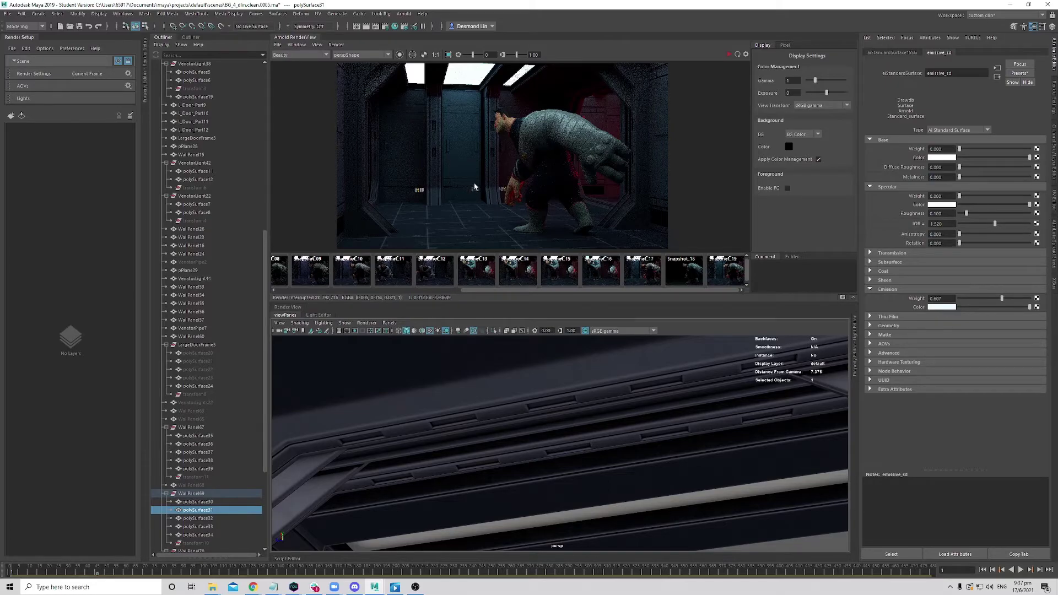
middle_click_drag(497, 167, 504, 165)
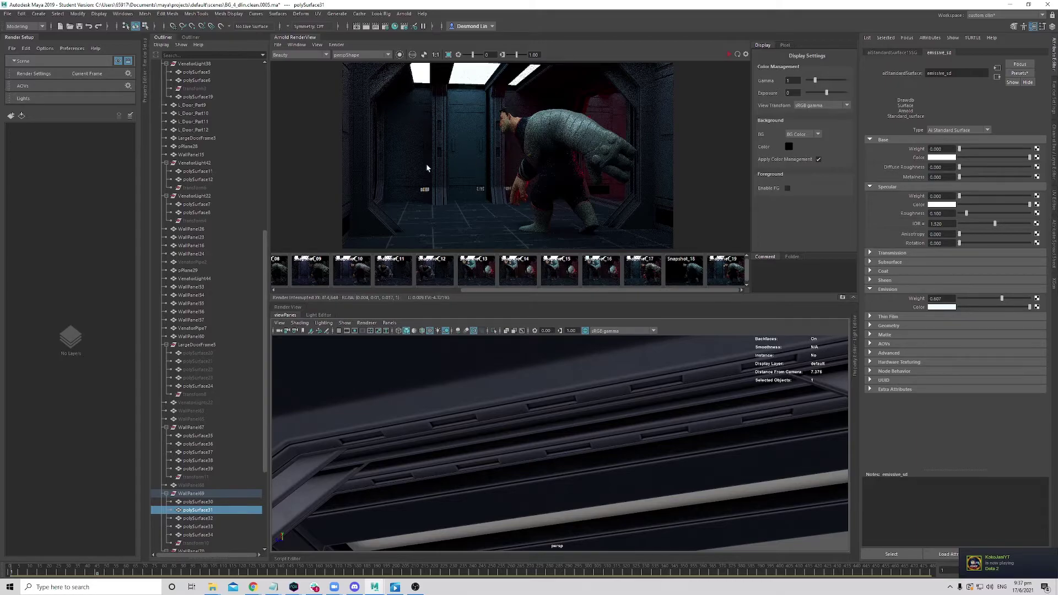
middle_click_drag(633, 441, 638, 487, "alt")
left_click_drag(638, 486, 634, 478, "alt")
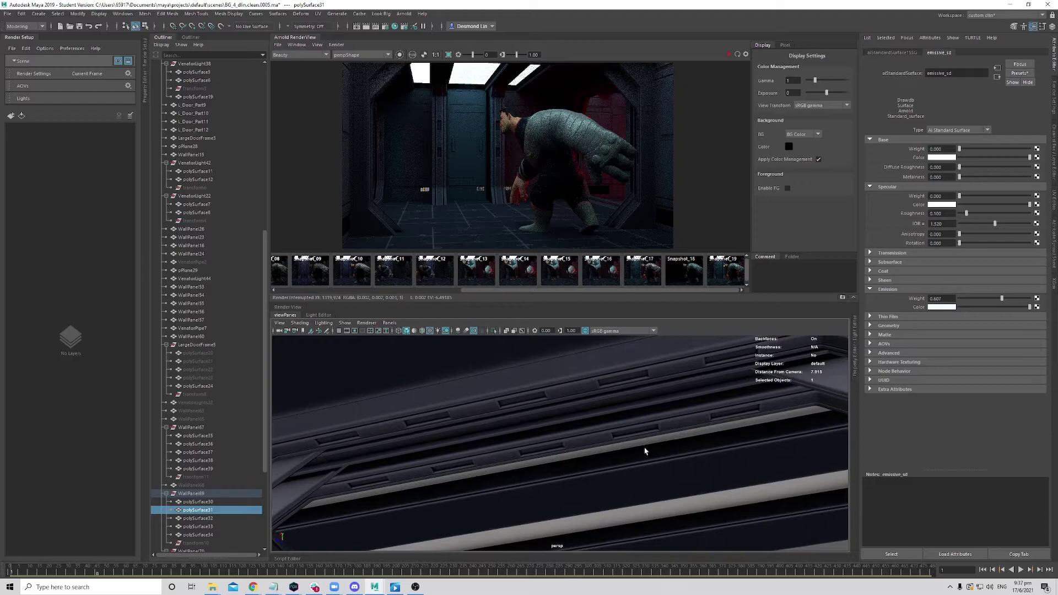
middle_click_drag(645, 448, 635, 470, "alt")
left_click_drag(623, 466, 621, 462, "alt")
scroll(622, 463, "up", 1)
scroll(620, 455, "down", 1)
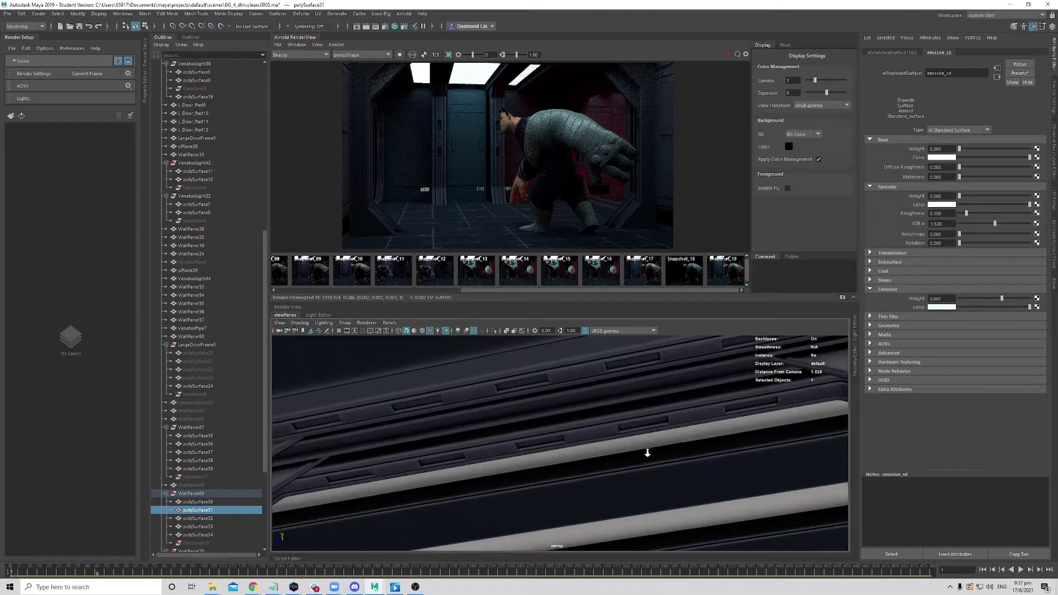
- Duplicate the ten small slot faces along the two beams of LargeDoorFrame as separate meshes
middle_click_drag(646, 452, 658, 468, "alt")
left_click(606, 401)
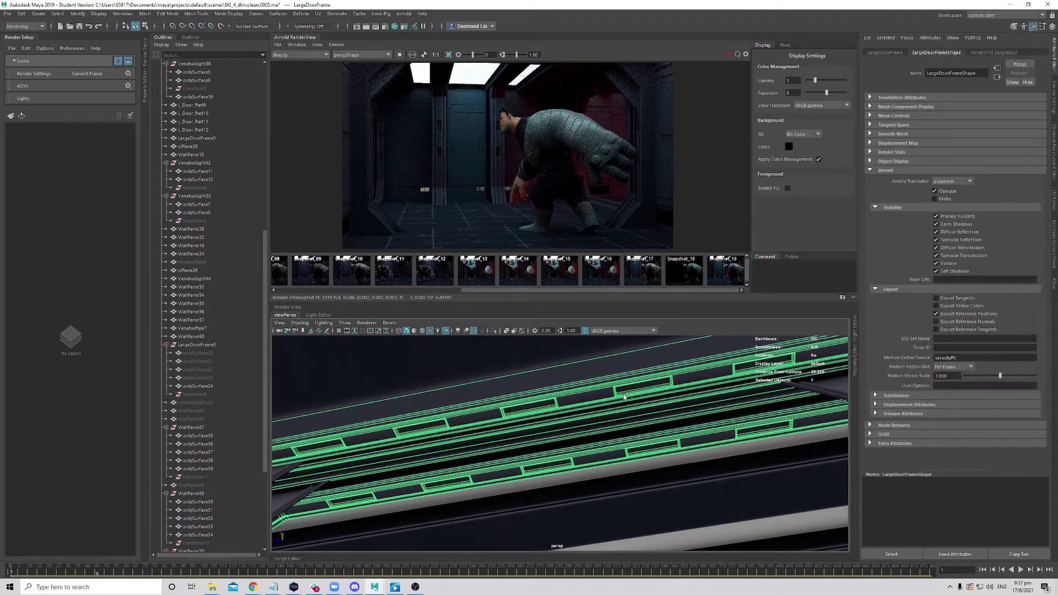
mouse_move(640, 383)
right_mouse_down()
mouse_move(640, 360)
mouse_move(641, 381)
right_mouse_up()
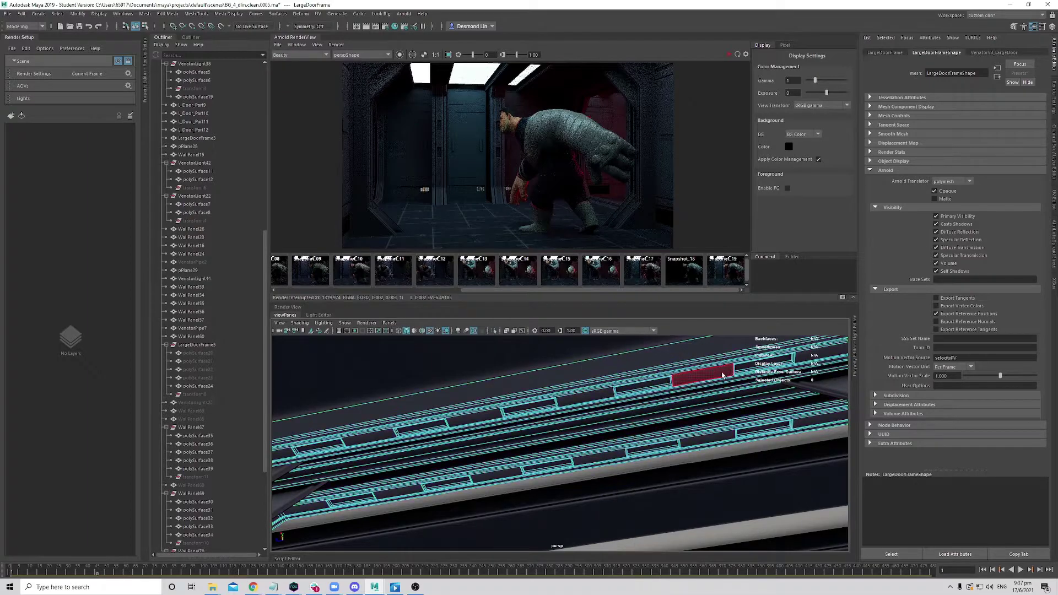
left_click(746, 369)
left_click(753, 429, "shift")
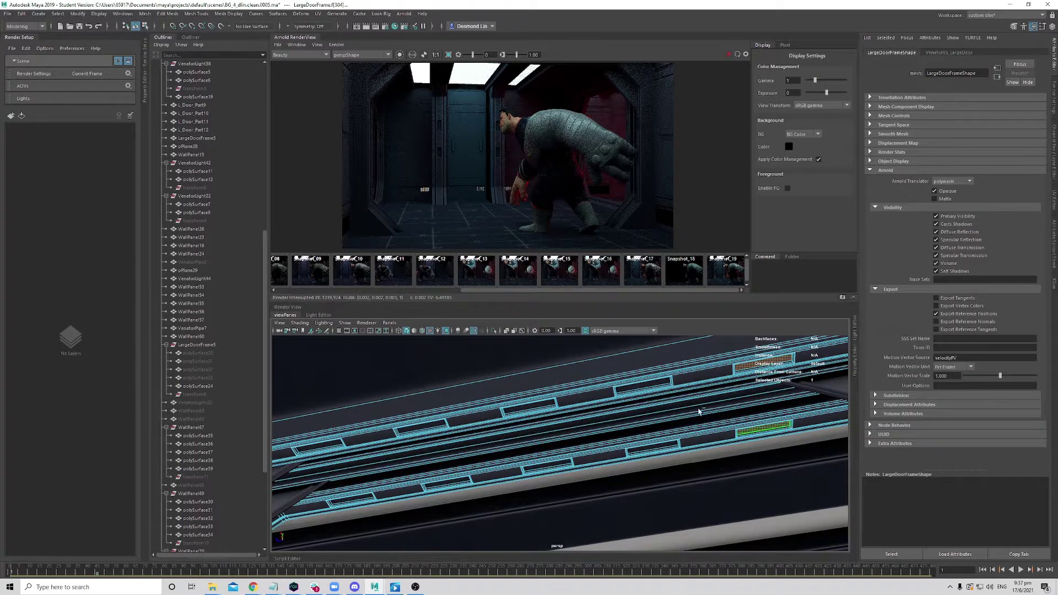
left_click(647, 384, "shift")
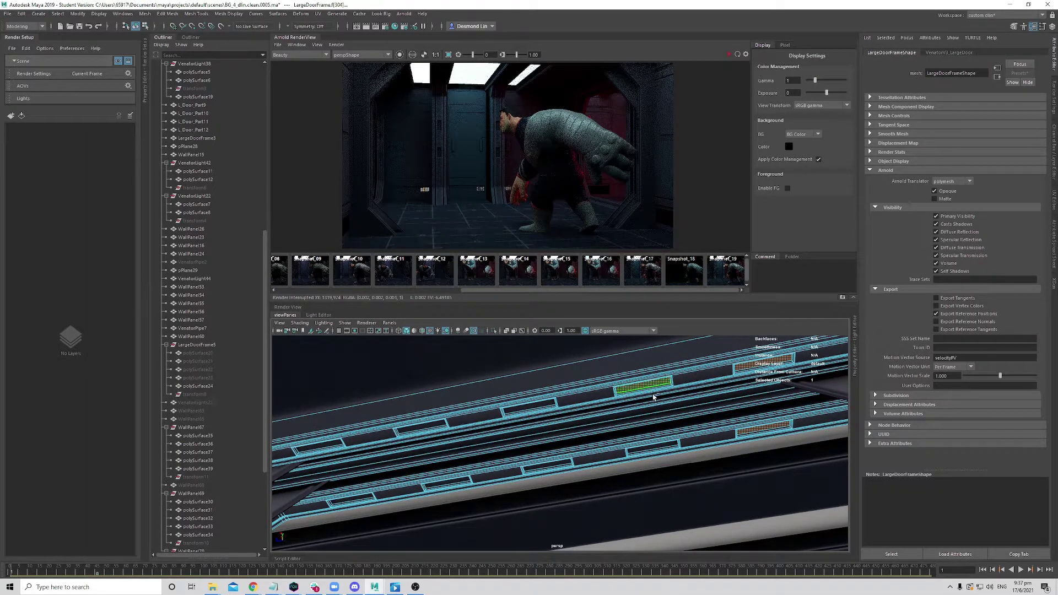
left_click(652, 449, "shift")
left_click(528, 407, "shift")
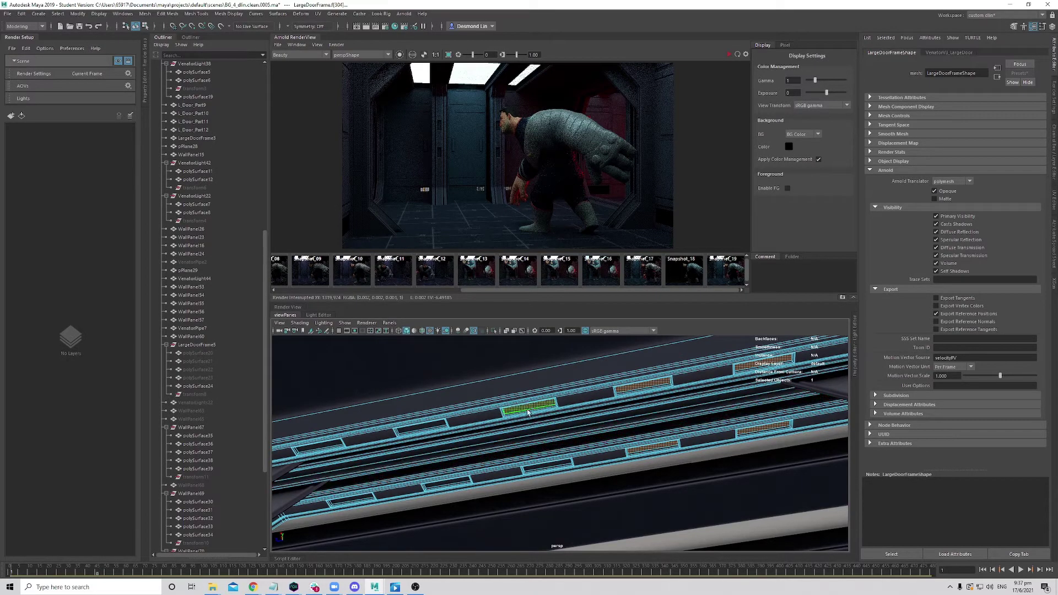
left_click(550, 467, "shift")
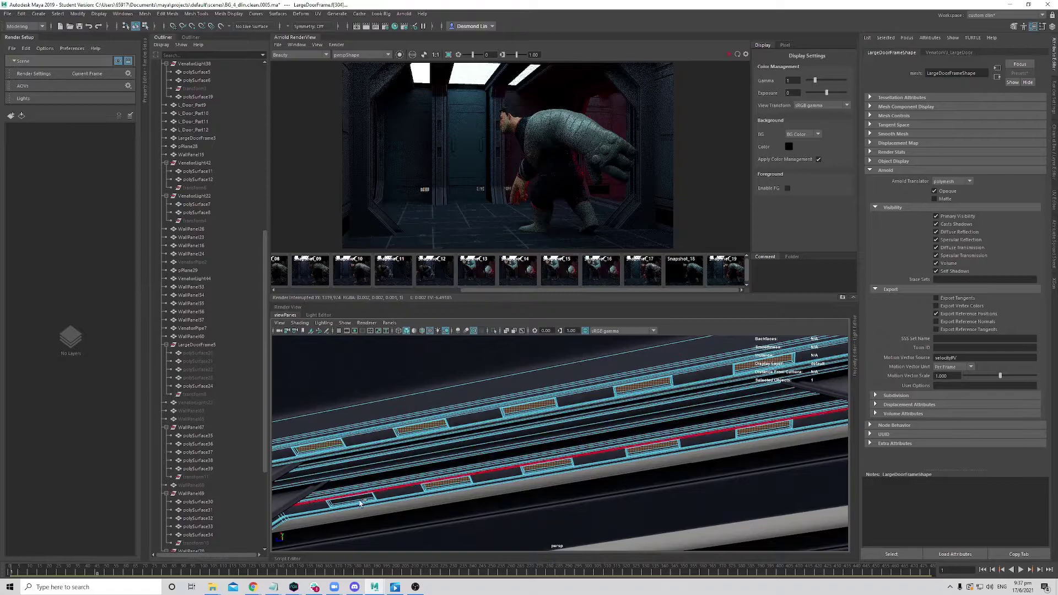
left_click_drag(359, 500, 617, 483, "alt")
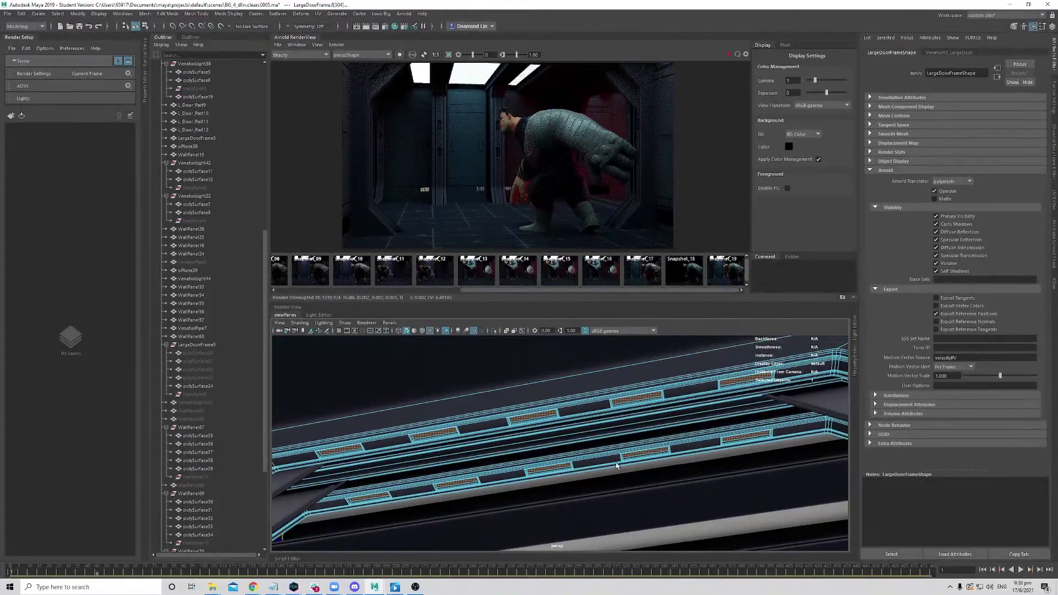
right_click_drag(615, 462, 606, 440, "alt")
left_click_drag(606, 441, 606, 422, "alt")
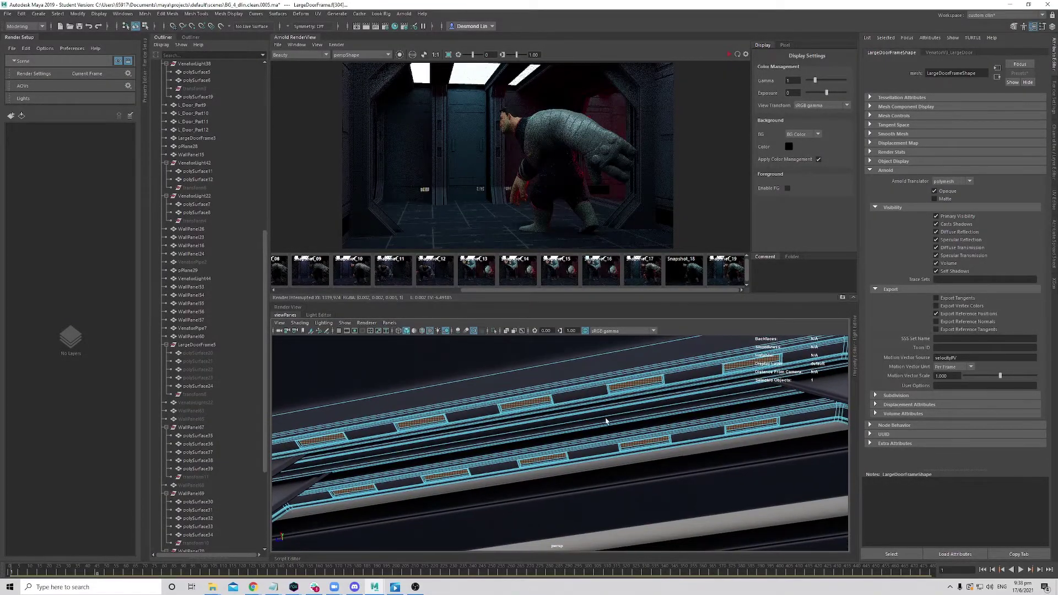
left_click(170, 16)
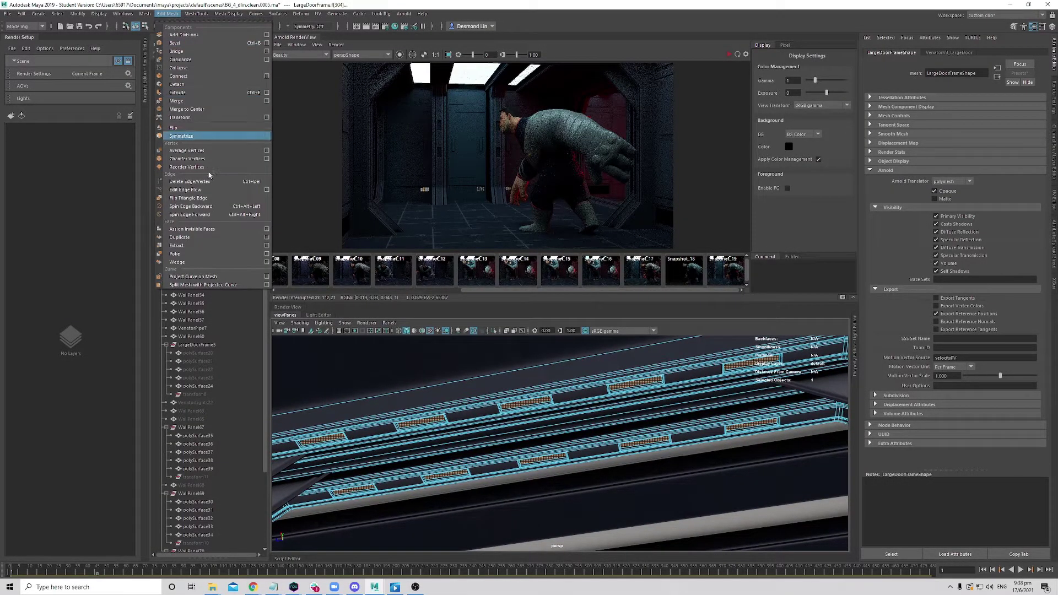
left_click(210, 238)
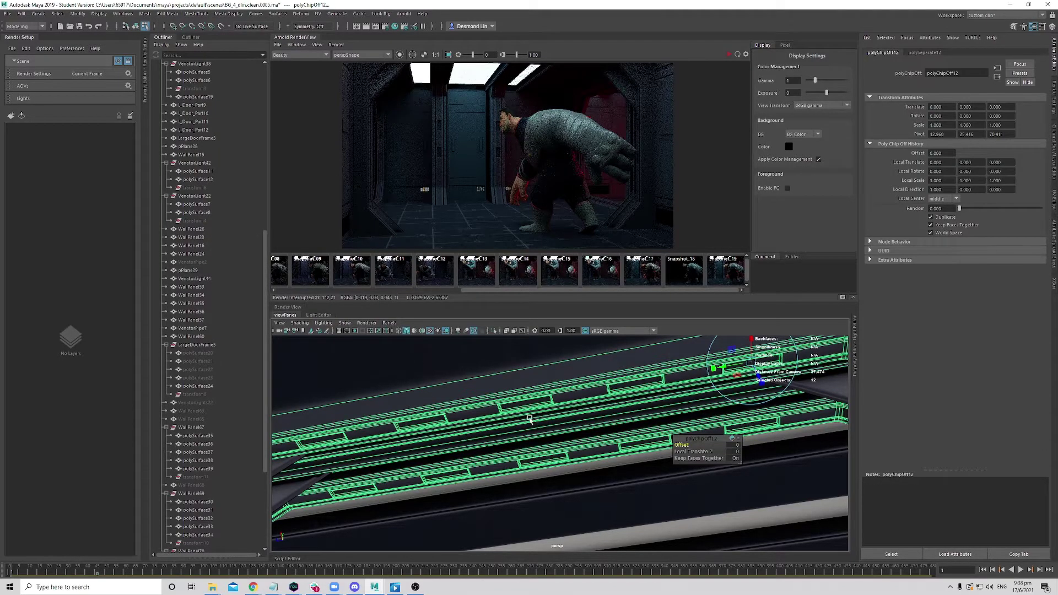
- Select the duplicated slot meshes polySurface40 to polySurface49 under LargeDoorFrame and move them slightly down
scroll(218, 466, "up", 10)
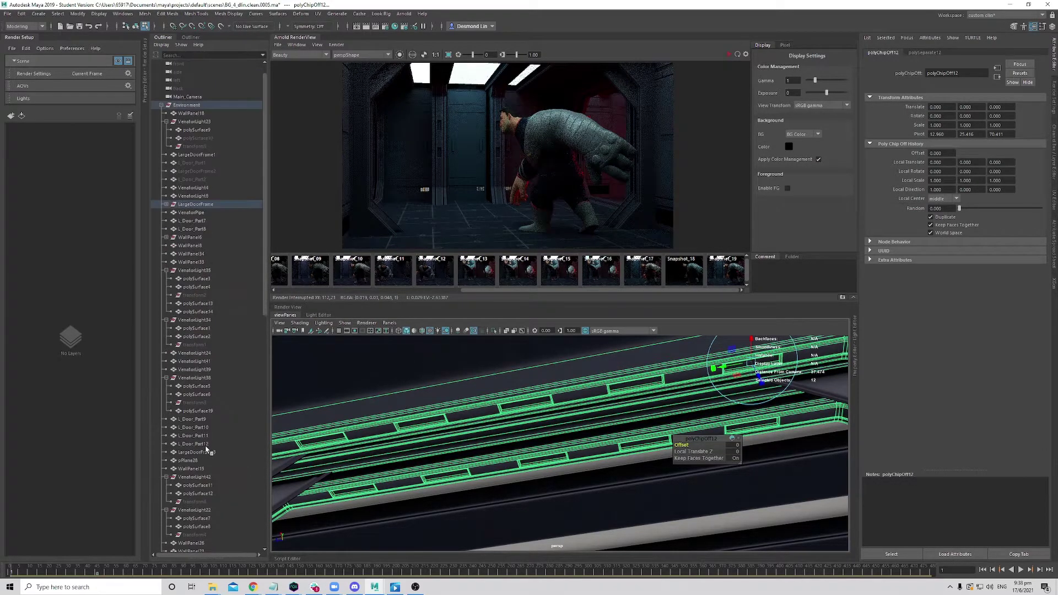
left_click(166, 203)
left_click(210, 213)
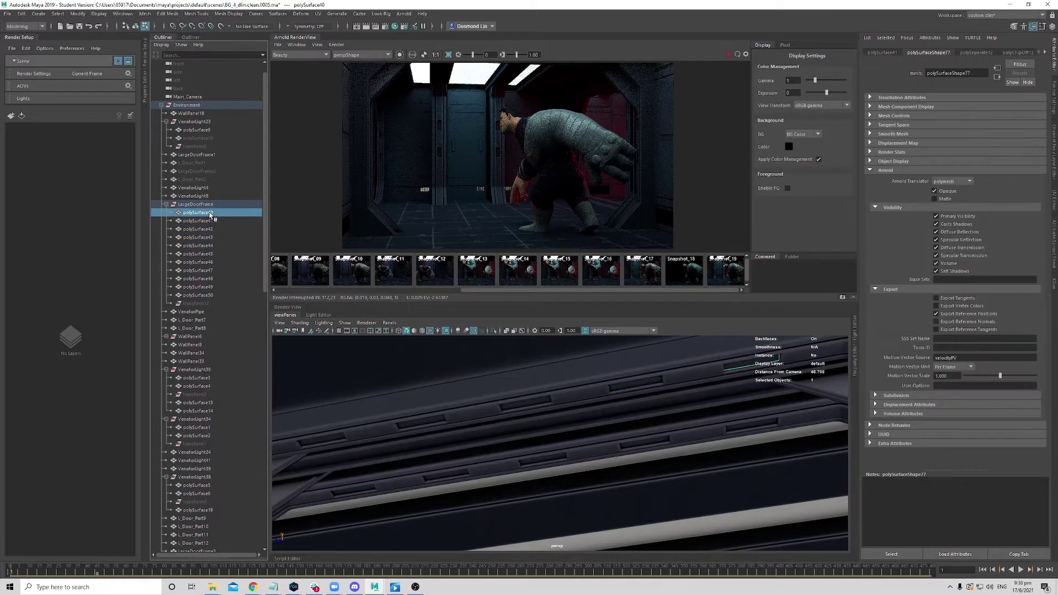
left_click(215, 287, "shift")
scroll(639, 450, "down", 3)
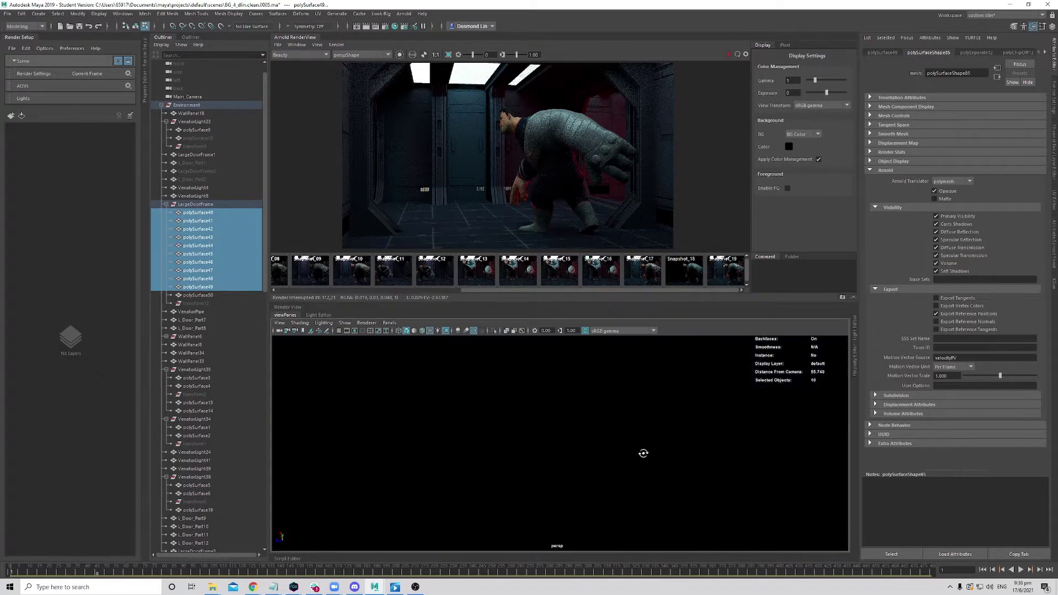
key("f")
left_click_drag(596, 484, 626, 501, "alt")
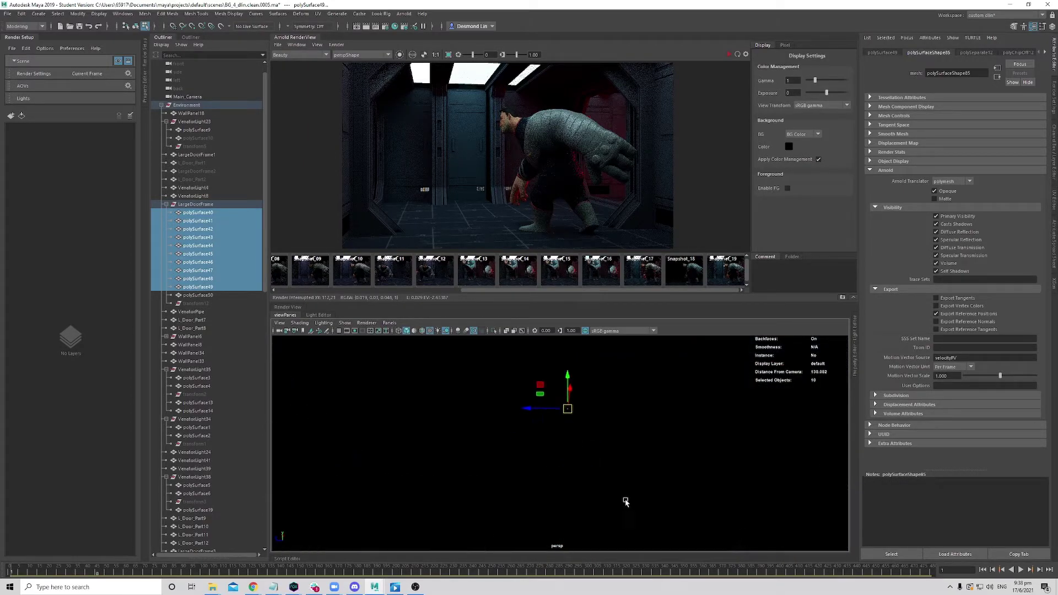
scroll(602, 474, "up", 5)
left_click_drag(578, 446, 578, 466, "alt")
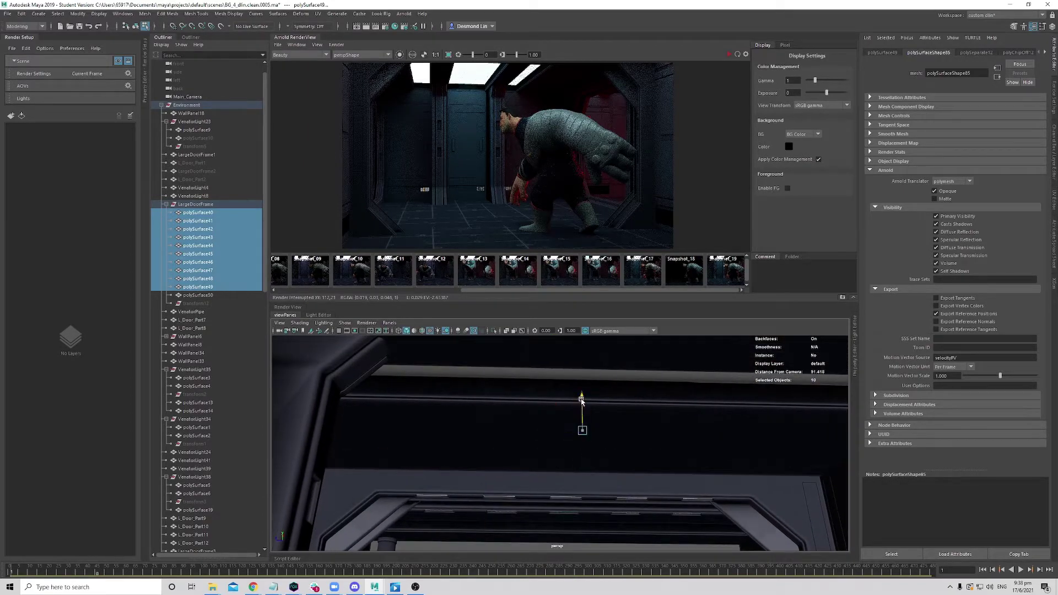
left_click_drag(581, 400, 581, 402)
- Assign a new aiStandardSurface material named white_emissive_sd to the ten slot meshes and set its emission weight to 1
scroll(574, 501, "up", 5)
left_click_drag(573, 501, 621, 500, "alt")
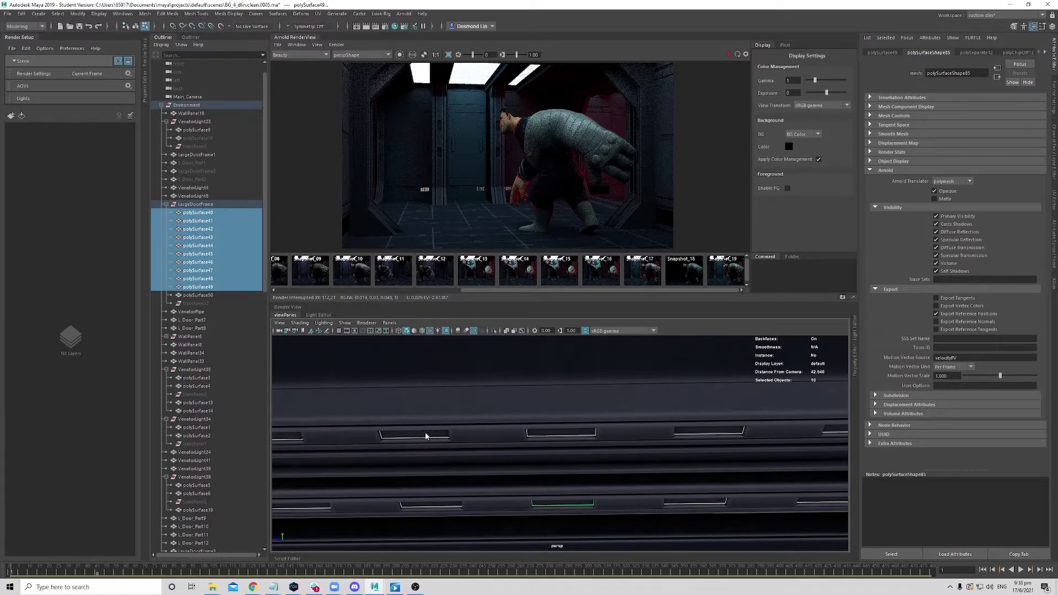
right_click_drag(425, 436, 447, 569)
left_click(377, 267)
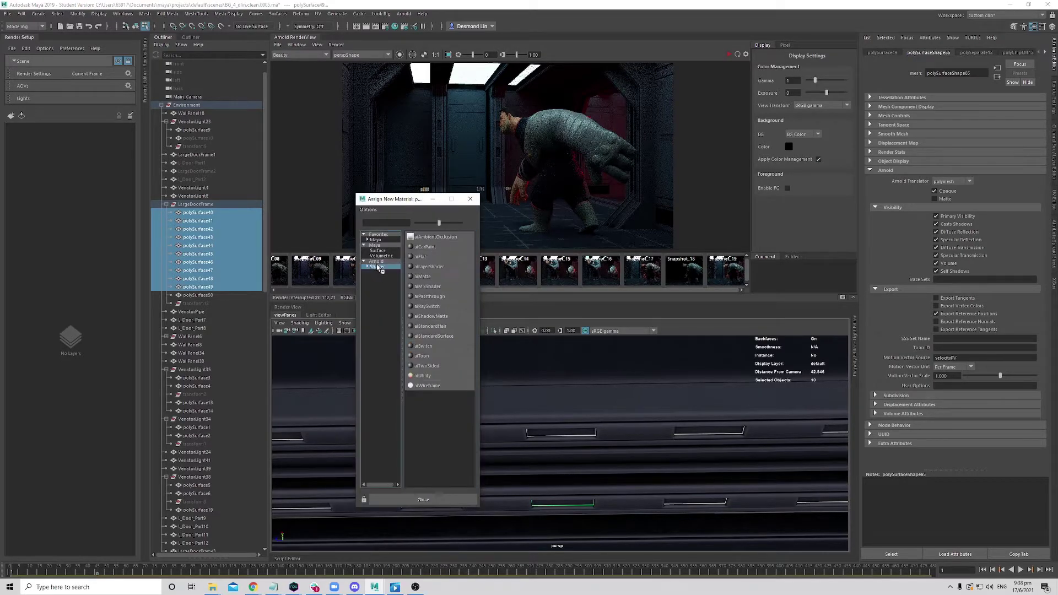
left_click(451, 336)
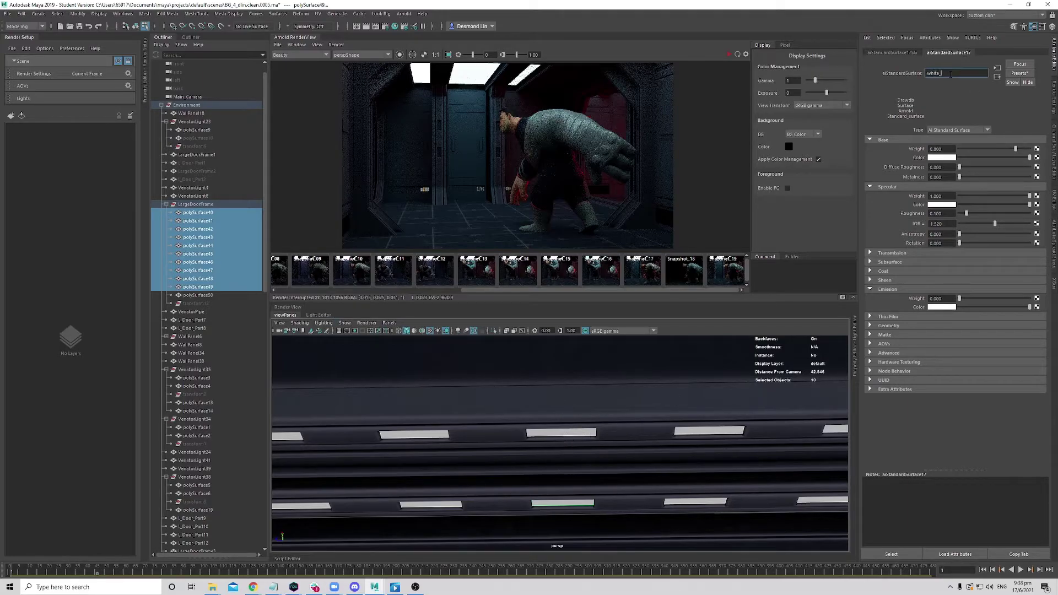
type("_sd")
key("Return")
left_click_drag(959, 298, 1048, 299)
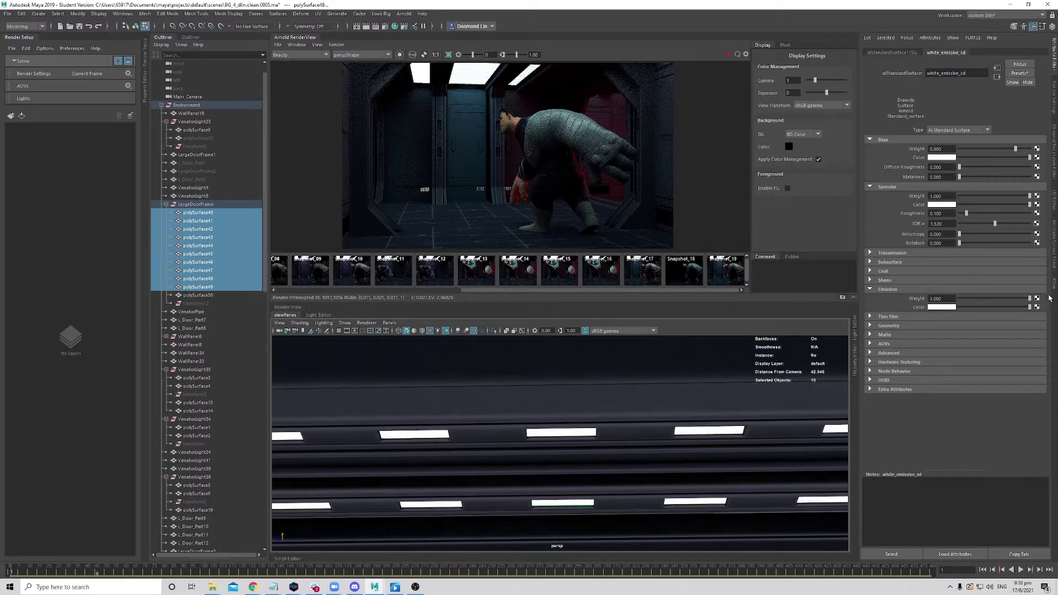
- Update the Arnold render from the main camera and examine the new white insets on the upper door frame
right_click_drag(686, 430, 600, 430, "alt")
left_click_drag(599, 430, 595, 438, "alt")
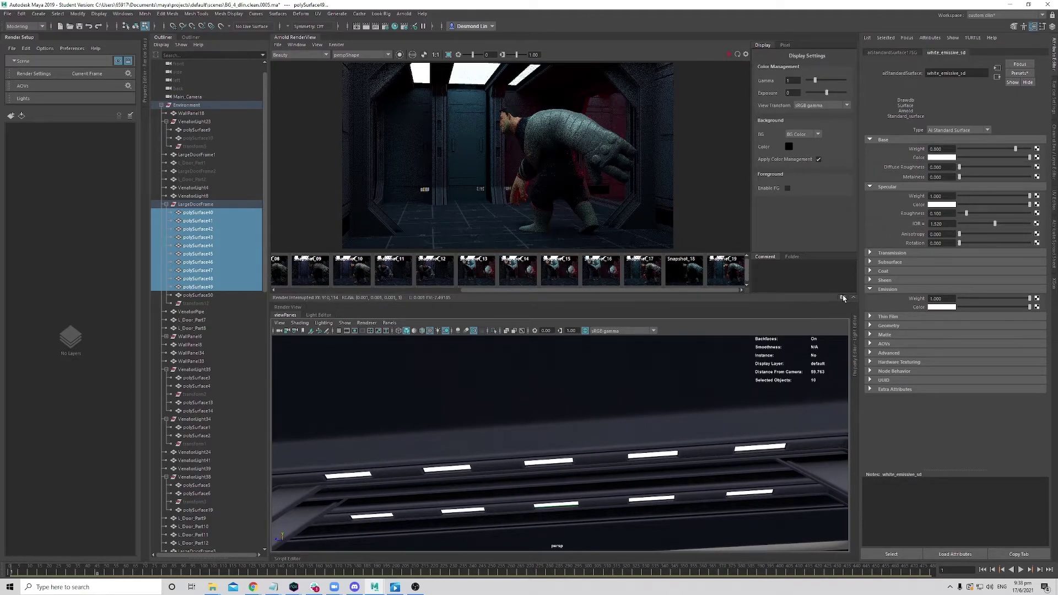
left_click(729, 55)
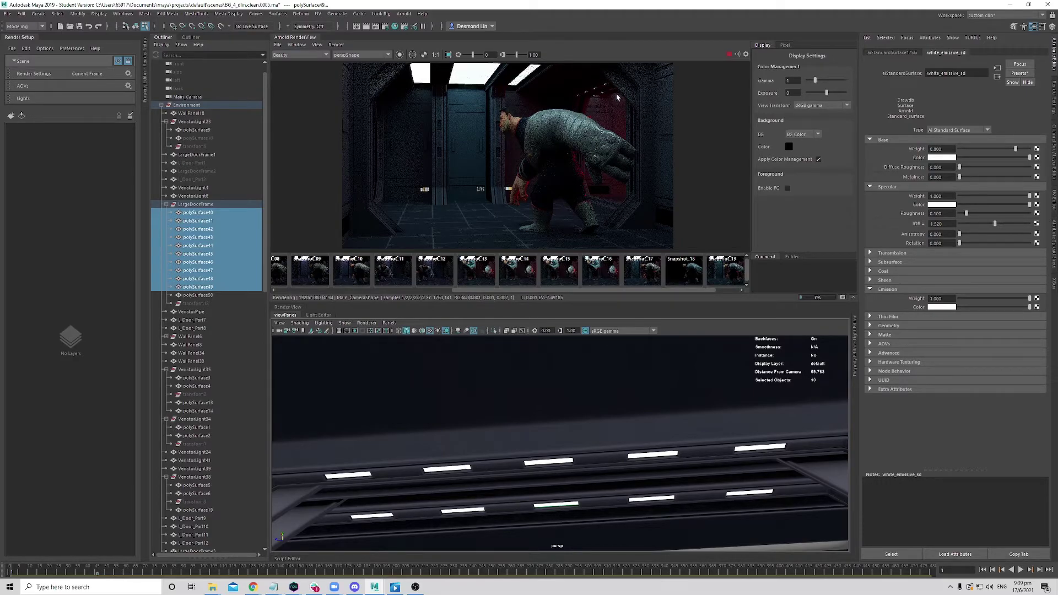
left_click(729, 55)
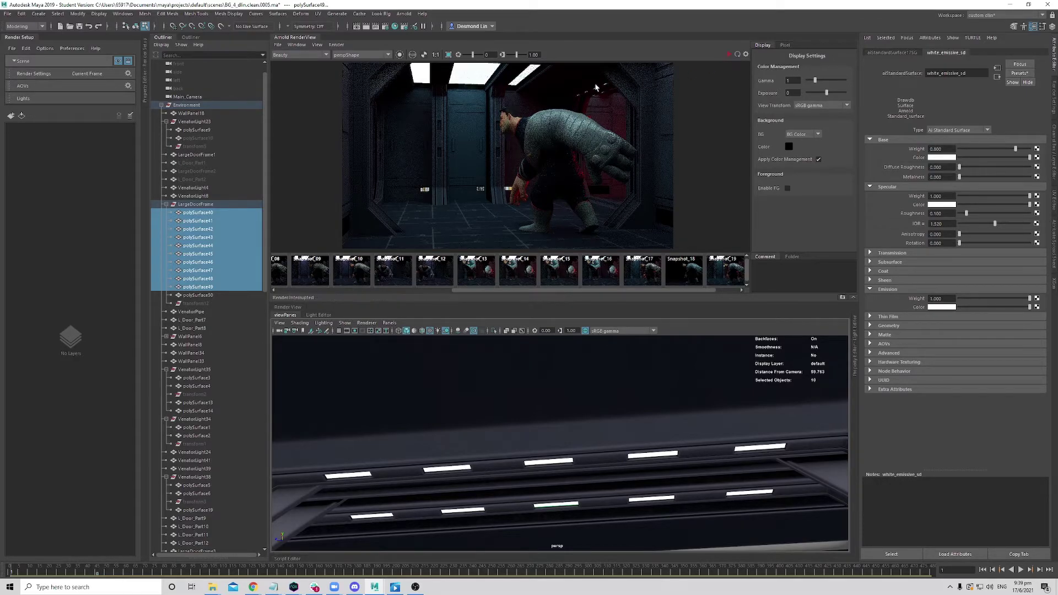
scroll(612, 94, "up", 6)
scroll(612, 95, "down", 6)
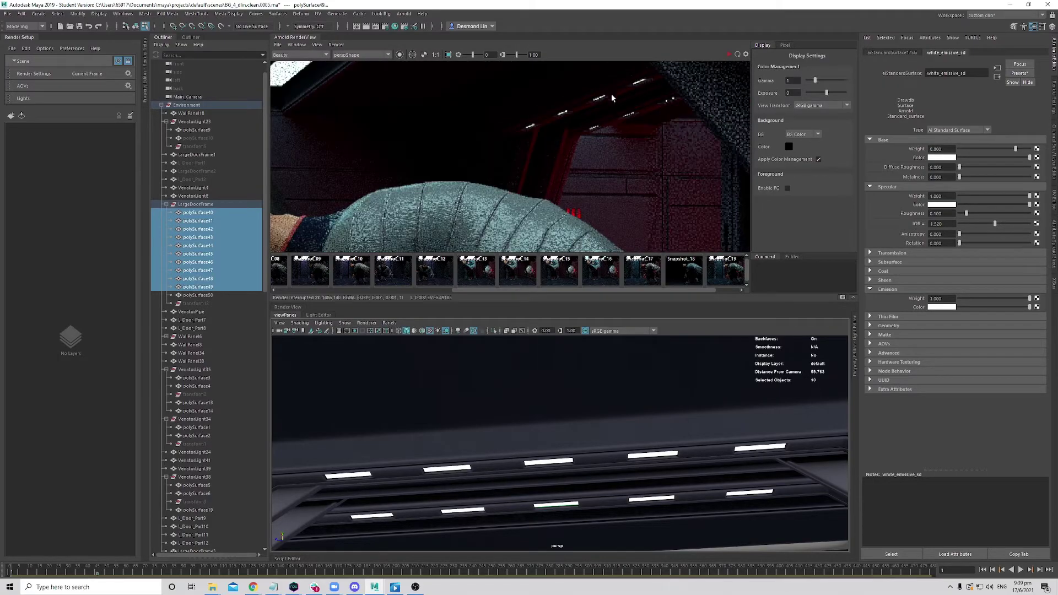
middle_click_drag(554, 153, 591, 115, "alt")
scroll(585, 143, "down", 3)
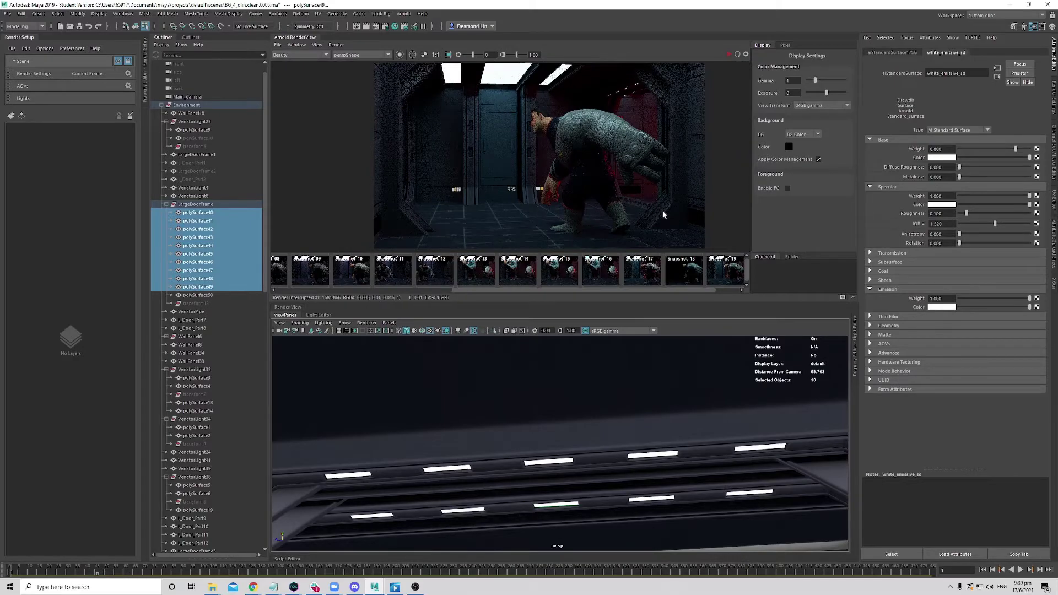
middle_click_drag(655, 186, 660, 219)
scroll(653, 224, "up", 1)
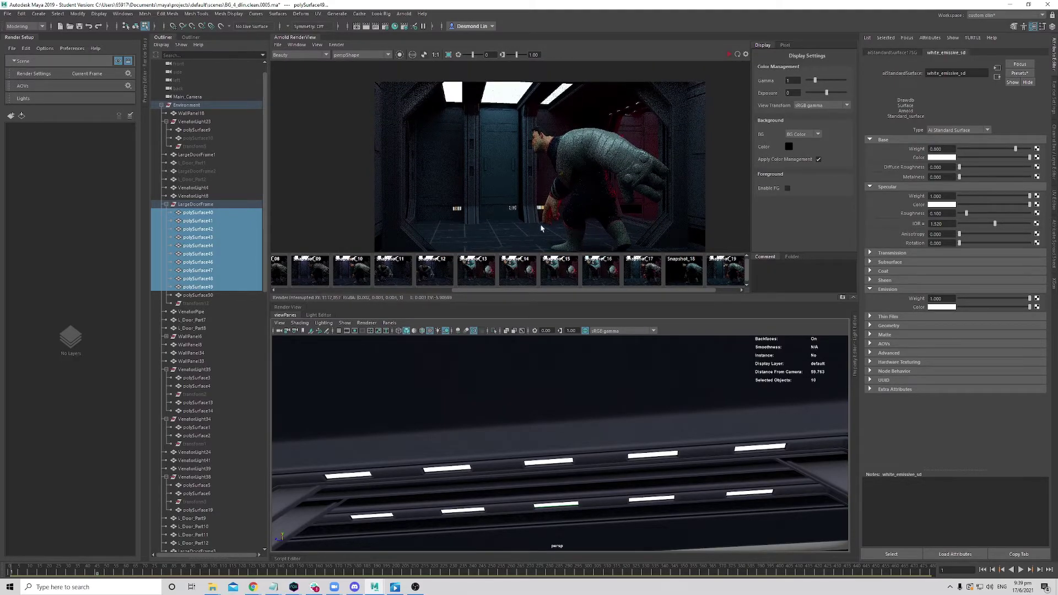
- Examine the dark side walls, the back wall insets and the character in the Arnold render
scroll(484, 207, "up", 2)
scroll(447, 182, "up", 2)
scroll(446, 173, "up", 1)
scroll(449, 169, "down", 2)
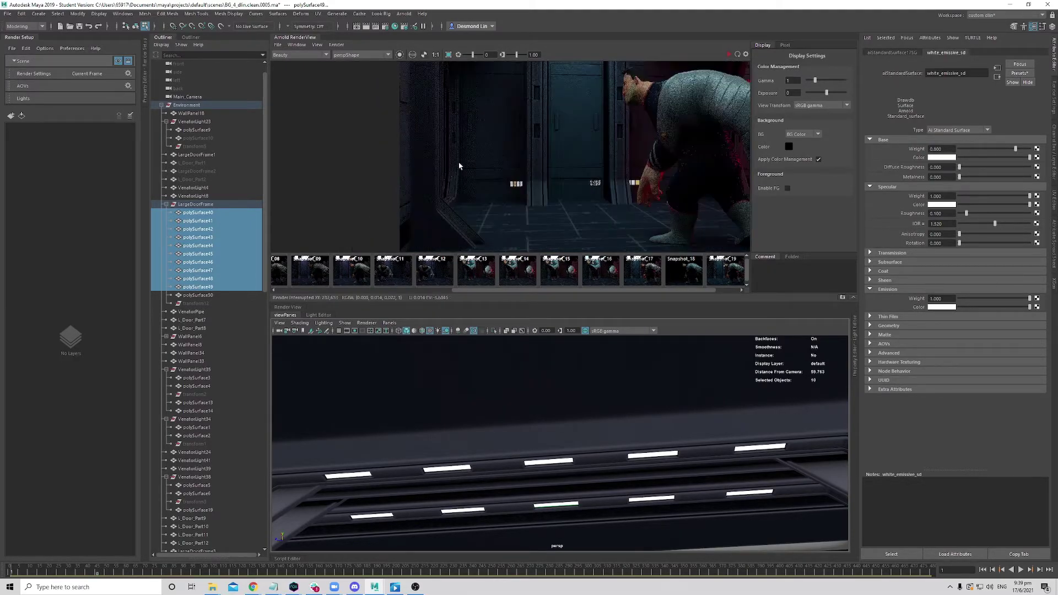
middle_click_drag(439, 127, 435, 184)
scroll(448, 174, "up", 1)
scroll(488, 196, "down", 2)
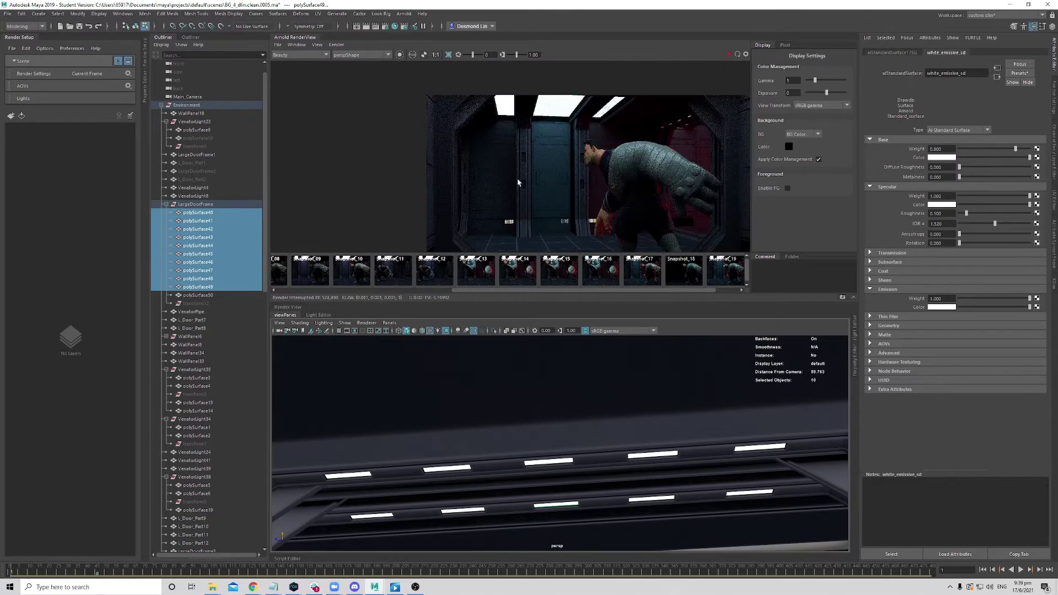
middle_click_drag(521, 179, 458, 142)
middle_click_drag(646, 205, 646, 177)
scroll(616, 149, "up", 2)
middle_click_drag(612, 214, 530, 137)
scroll(623, 144, "up", 3)
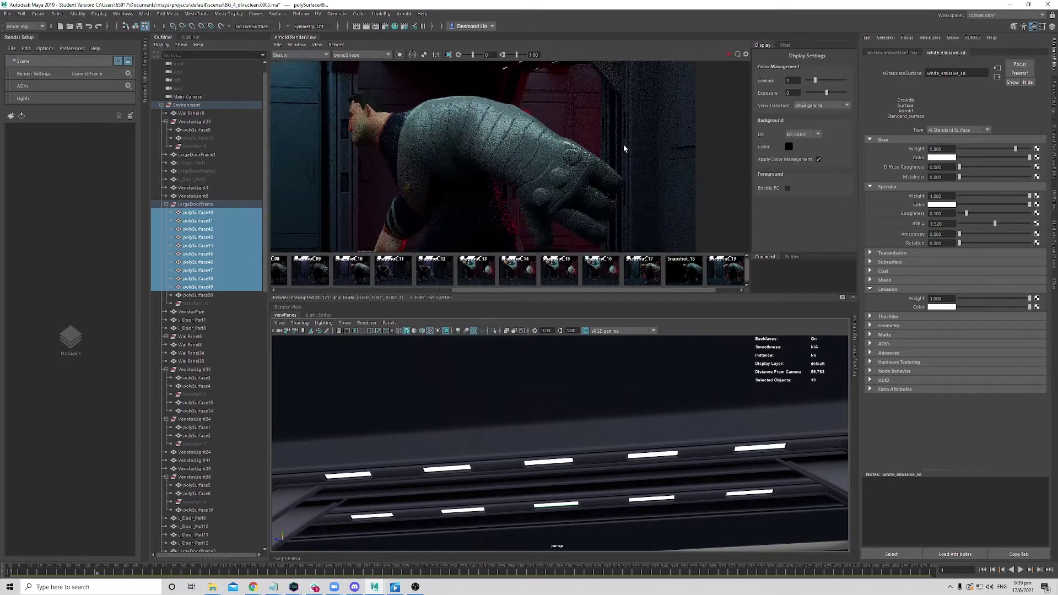
scroll(616, 118, "down", 4)
- Examine the door frames, side walls and floor around the character in the perspective view, comparing them with the render
left_click_drag(677, 478, 715, 504, "alt")
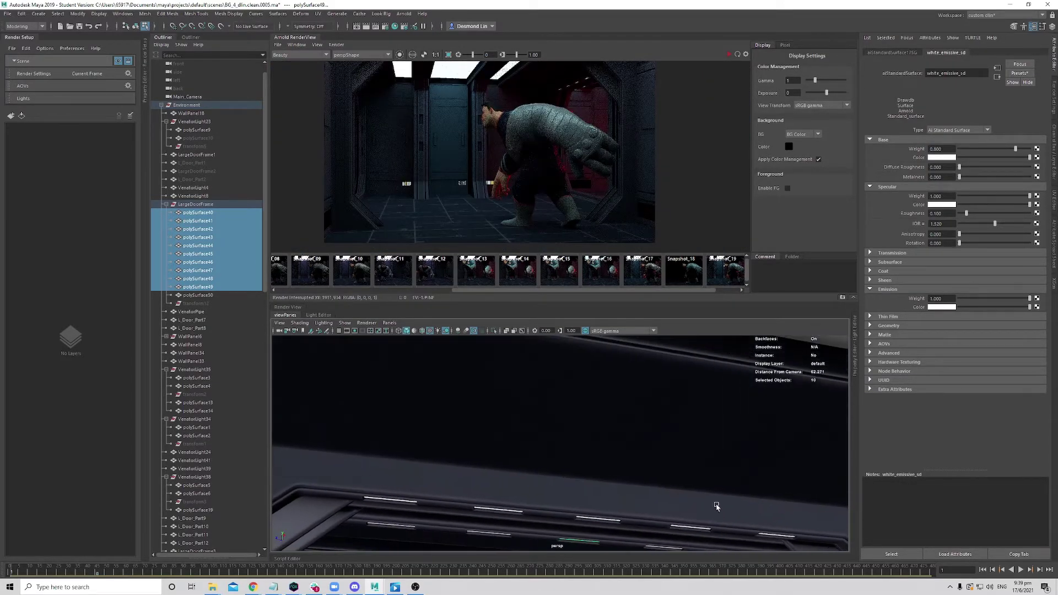
right_click_drag(715, 504, 639, 499, "alt")
left_click_drag(640, 499, 618, 452, "alt")
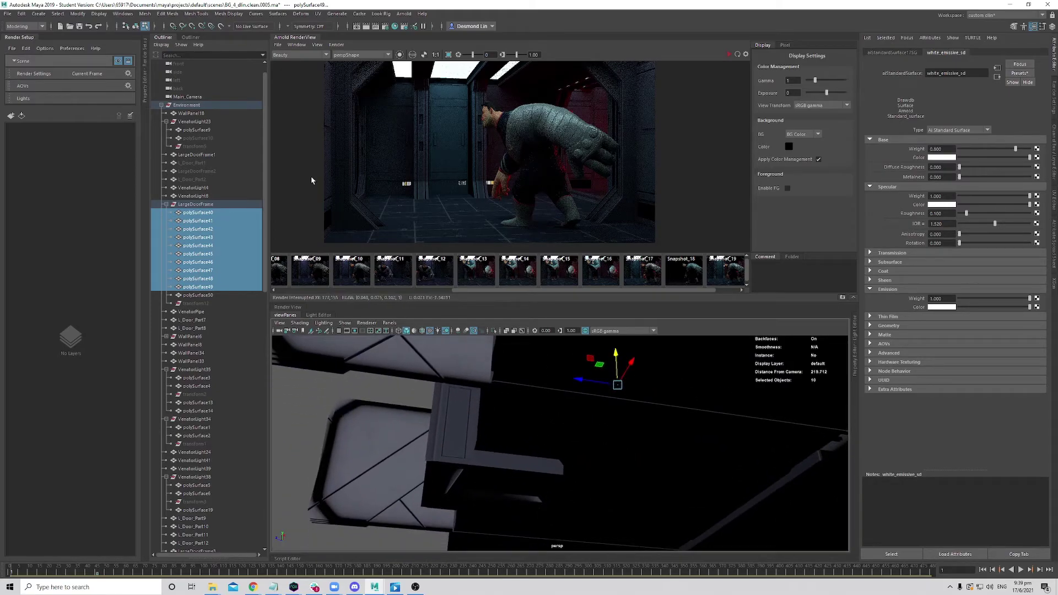
left_click_drag(702, 488, 551, 501, "alt")
right_click_drag(551, 501, 624, 504, "alt")
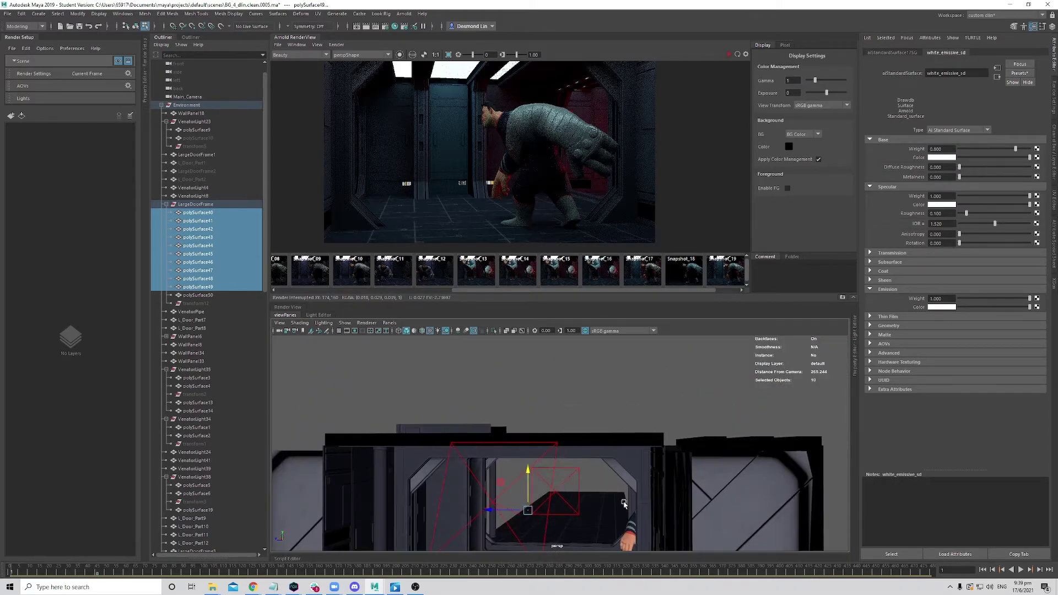
left_click_drag(624, 504, 618, 458, "alt")
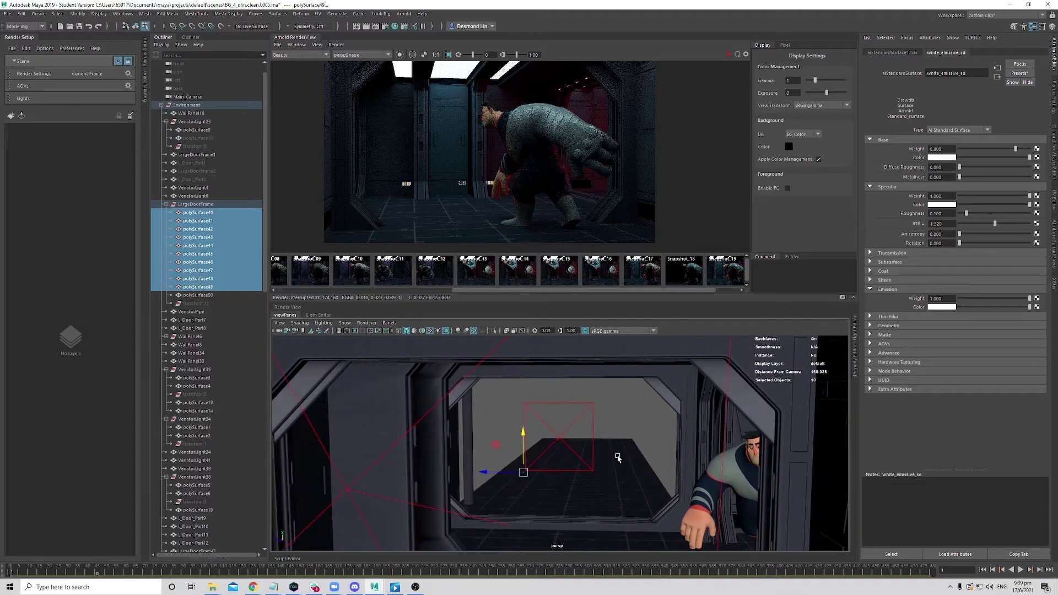
right_click_drag(660, 460, 722, 467, "alt")
middle_click_drag(722, 468, 611, 405, "alt")
scroll(361, 173, "up", 5)
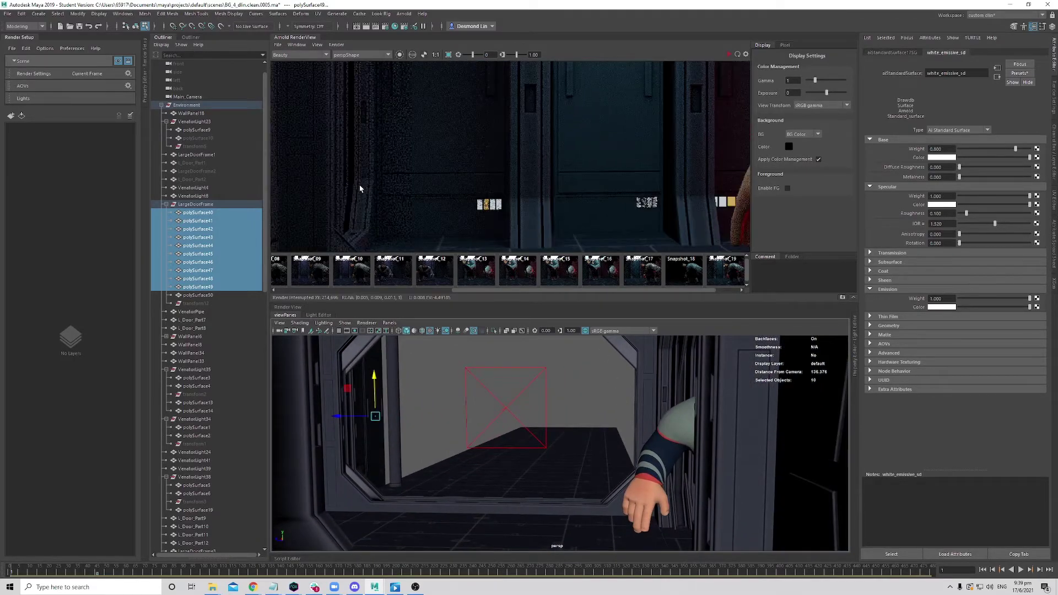
scroll(359, 189, "down", 5)
left_click_drag(624, 518, 668, 518, "alt")
right_click_drag(669, 518, 655, 479, "alt")
left_click_drag(654, 479, 584, 433, "alt")
right_click_drag(584, 433, 797, 445, "alt")
left_click_drag(797, 445, 625, 429, "alt")
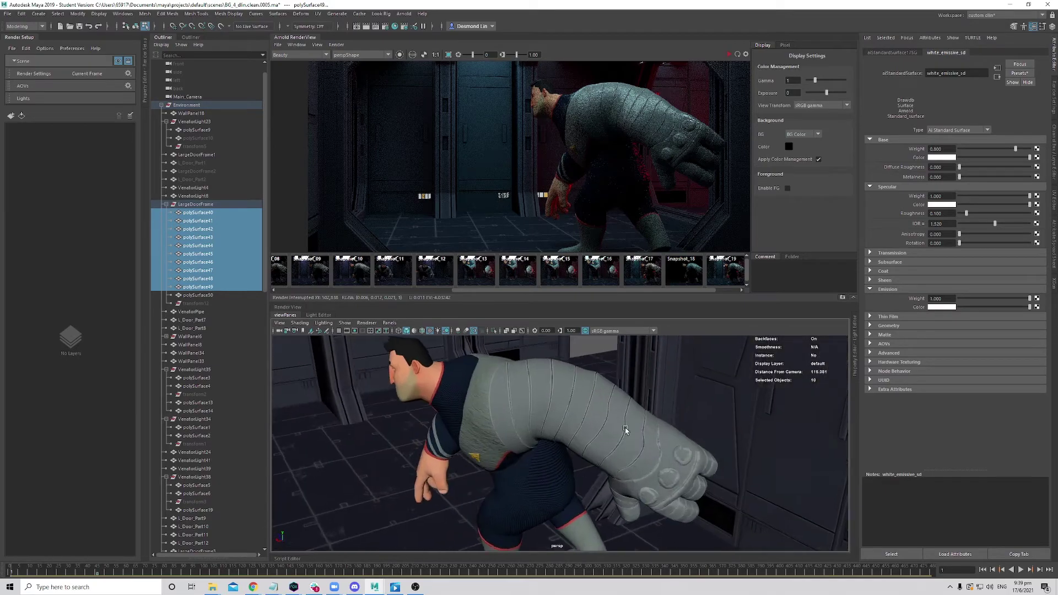
right_click_drag(625, 429, 433, 391, "alt")
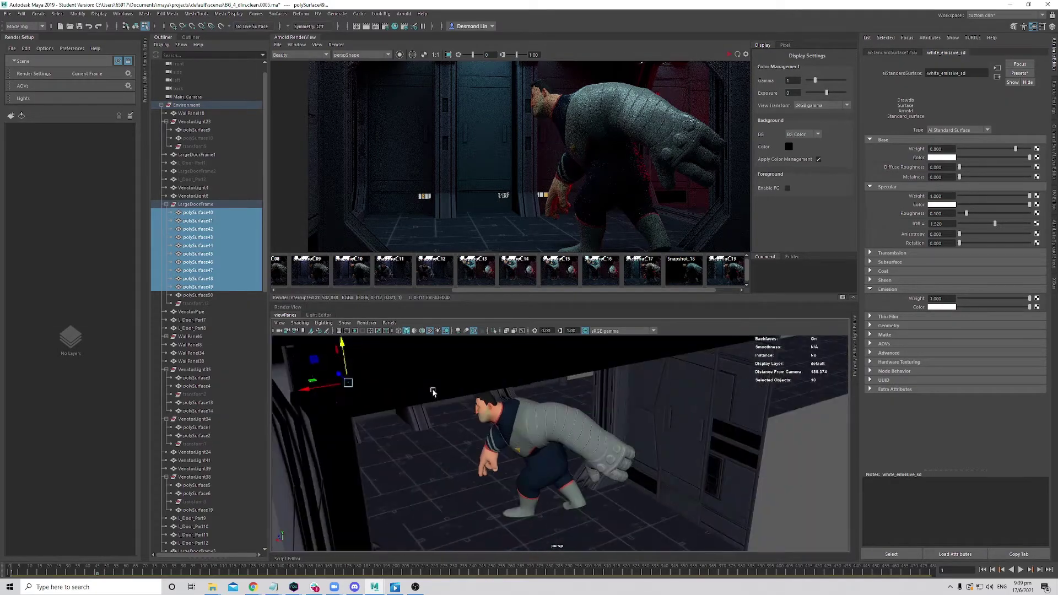
- Collapse the Environment group and hide the Rigs group to clear the character from the corridor floor
left_click_drag(529, 414, 491, 400, "alt")
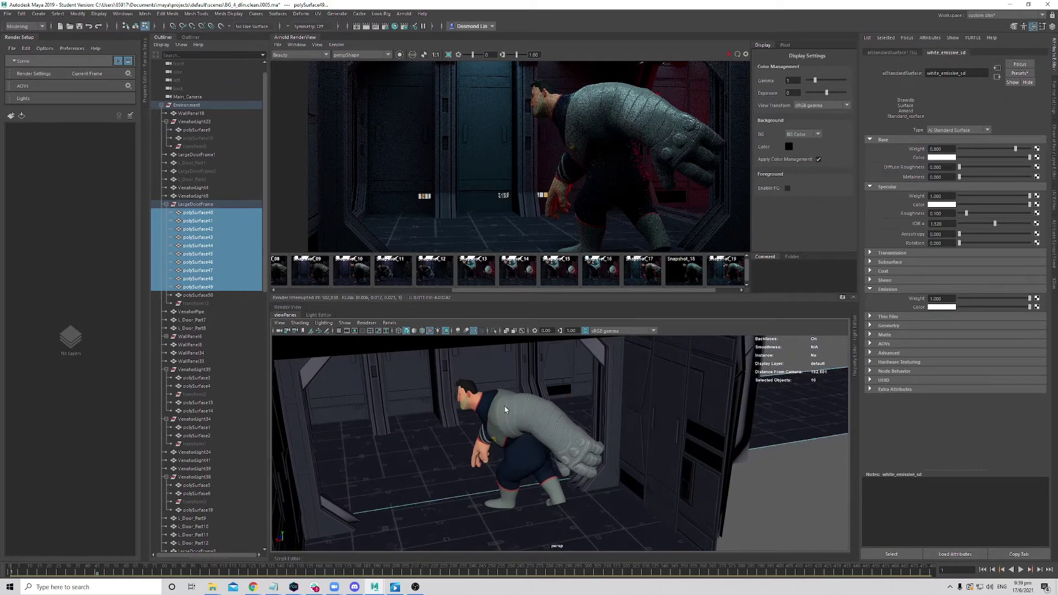
left_click(181, 106)
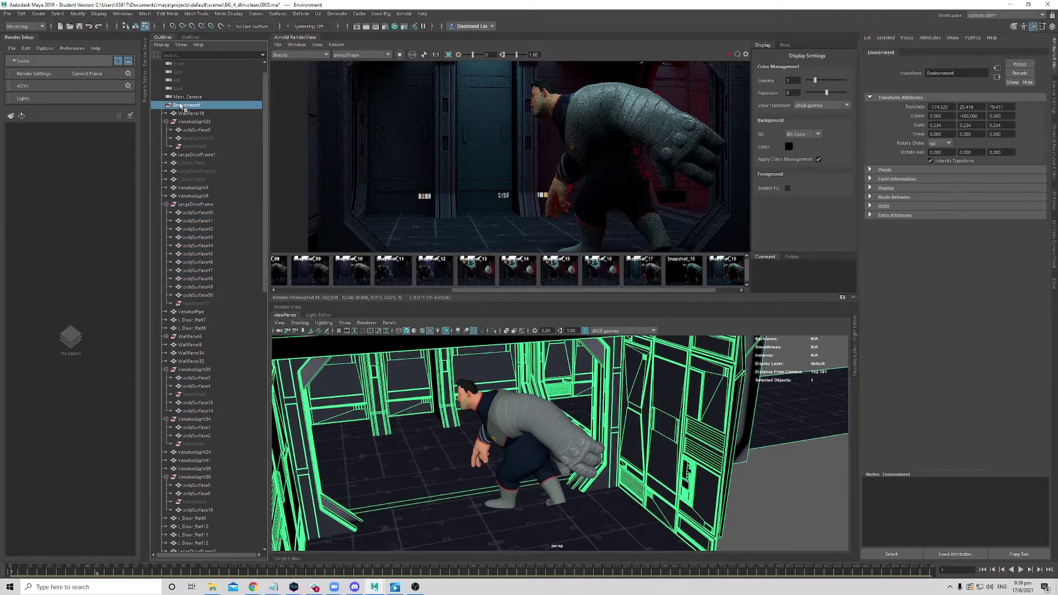
left_click(165, 106)
left_click(179, 130)
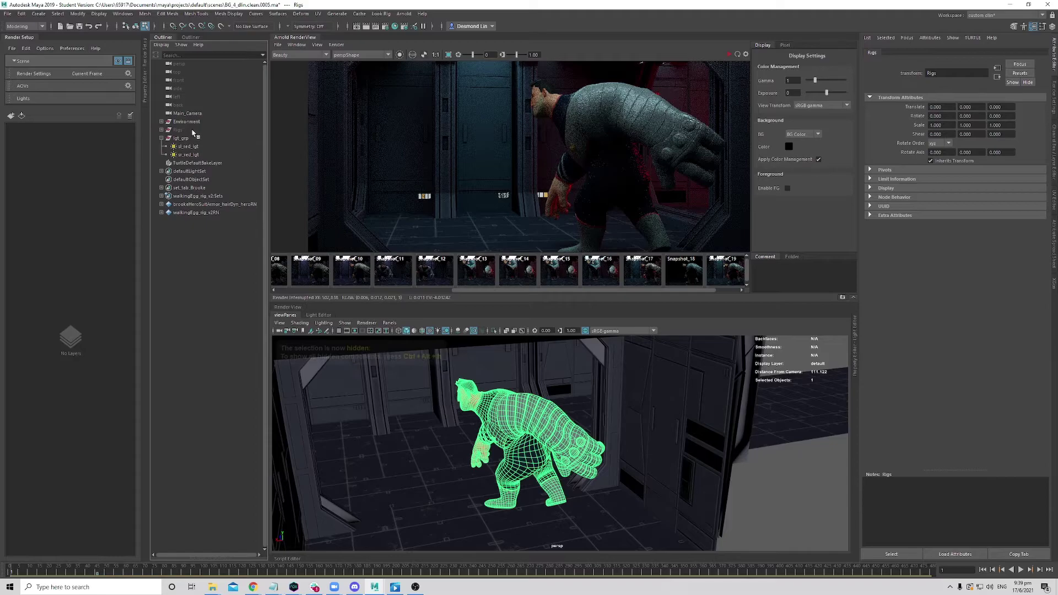
key("ctrl+h")
- Start a face selection on the large door frame with the first inset slot faces at one end of its floor strip
right_click_drag(542, 444, 687, 462, "alt")
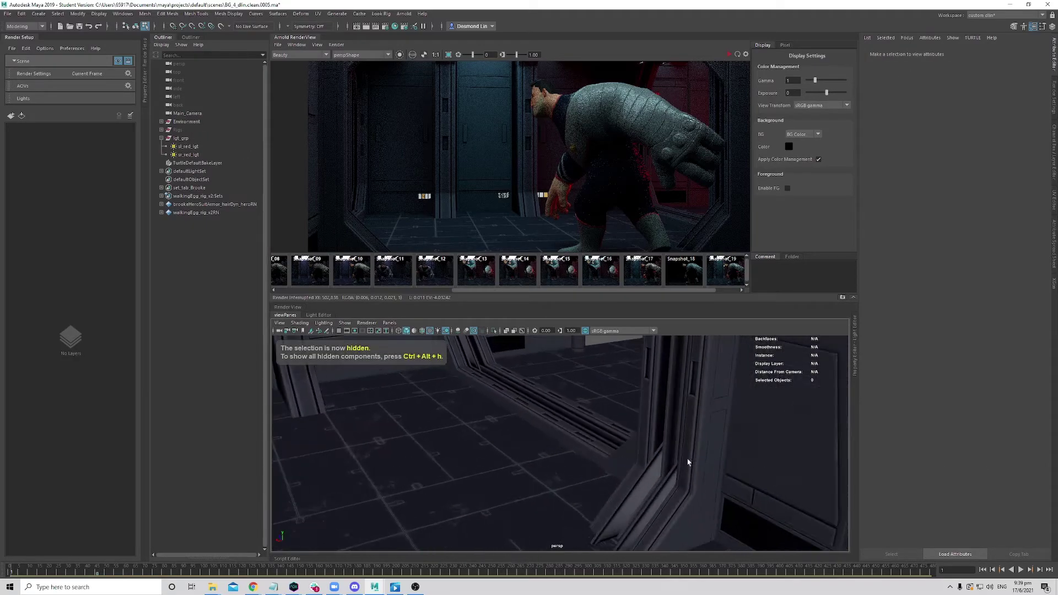
left_click_drag(687, 463, 564, 427, "alt")
middle_click_drag(564, 428, 542, 484, "alt")
left_click_drag(541, 485, 547, 458, "alt")
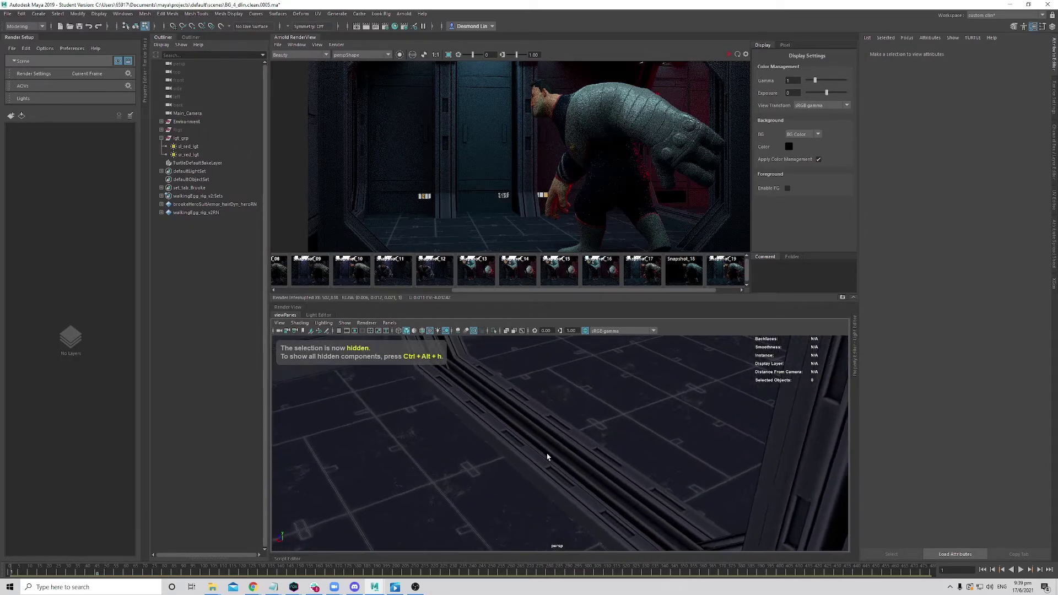
middle_click_drag(547, 458, 573, 480, "alt")
right_click_drag(542, 401, 542, 384)
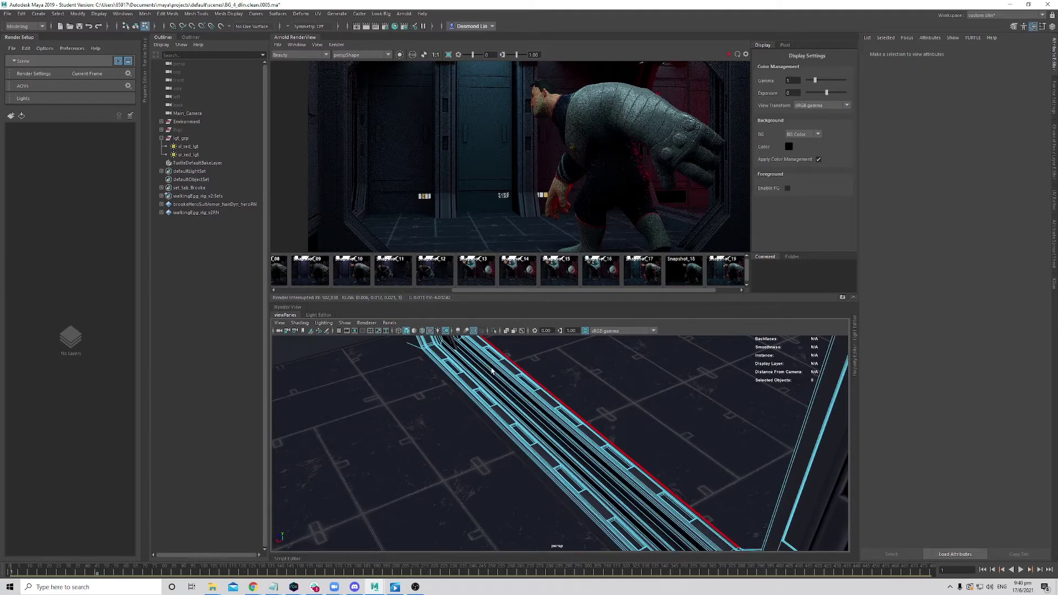
left_click(452, 368)
key("f")
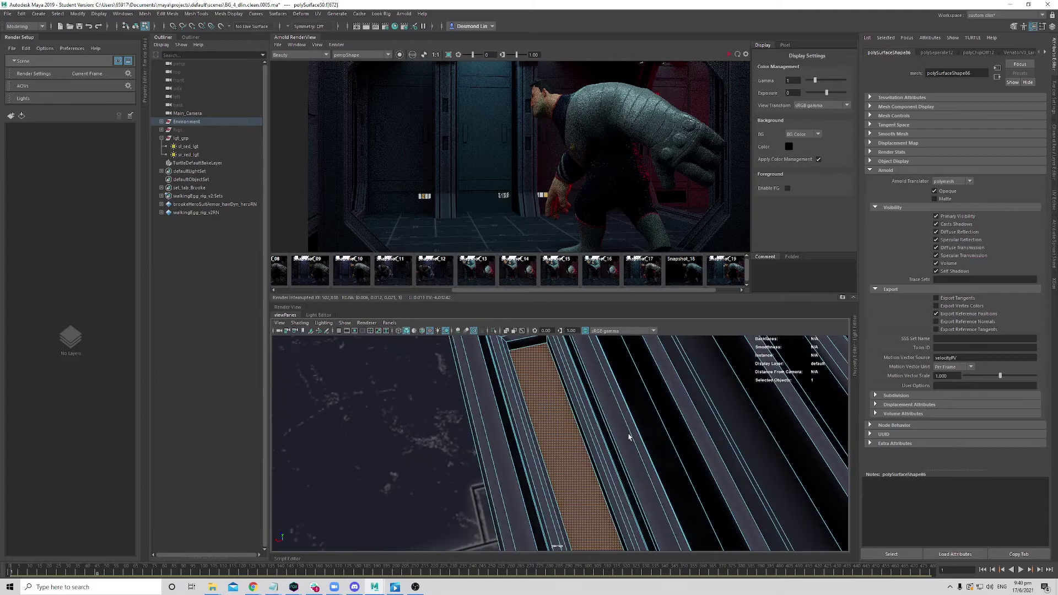
scroll(629, 437, "down", 5)
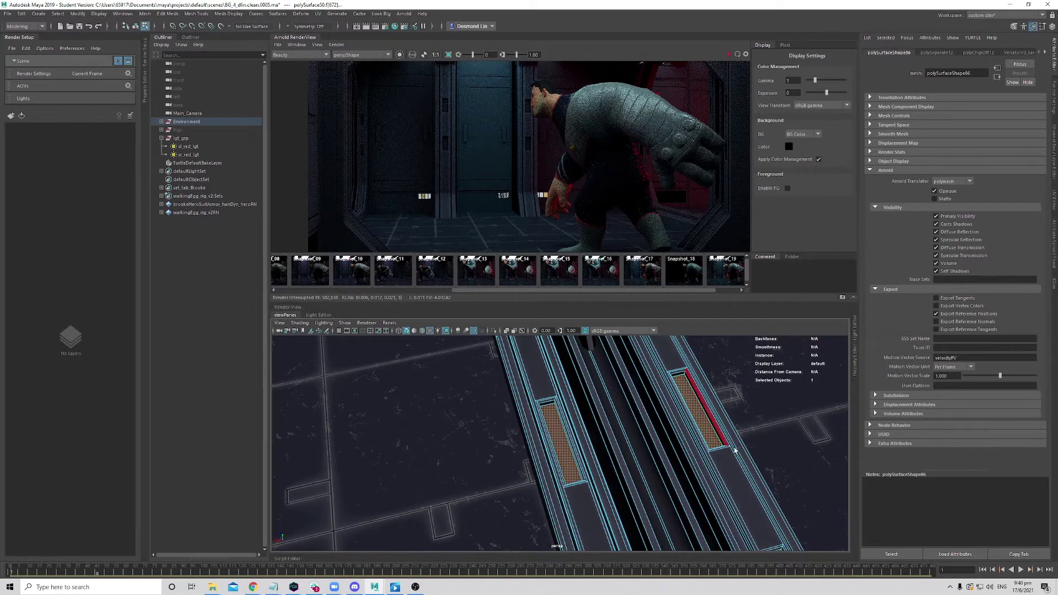
scroll(734, 450, "down", 3)
middle_click_drag(633, 441, 603, 333, "alt")
left_click(569, 449, "shift")
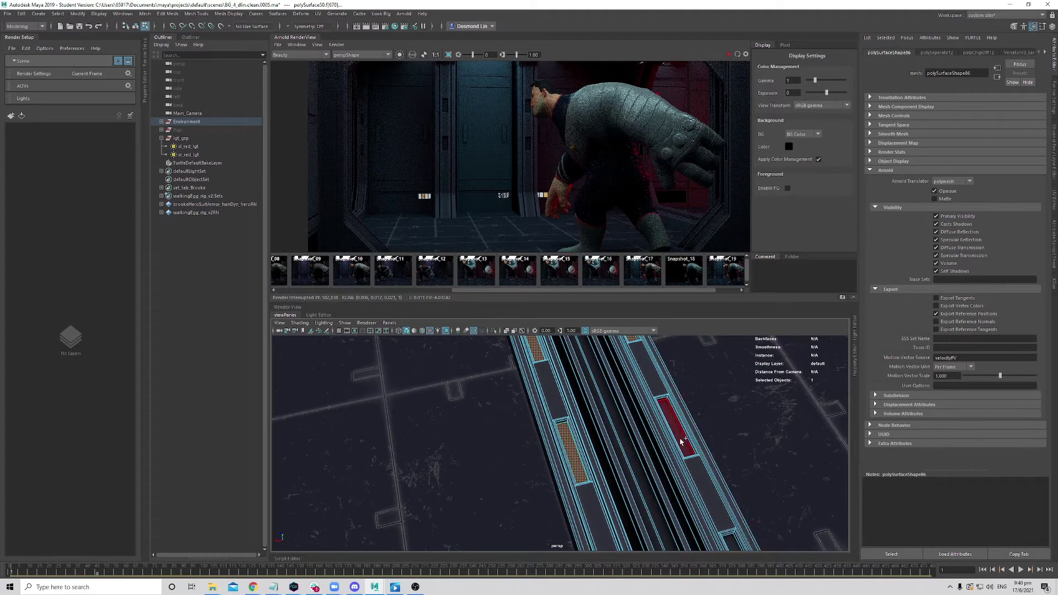
- Add the remaining slot faces in both rows of the door frame's floor strip to the selection, ten faces in all
middle_click_drag(669, 477, 628, 376, "alt")
left_click(585, 461)
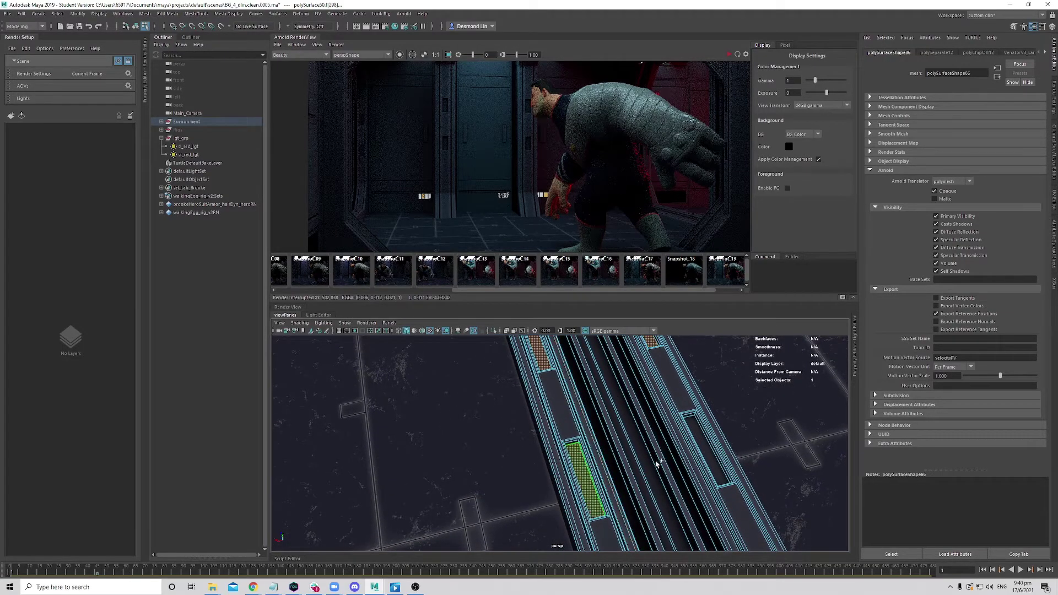
left_click(712, 464, "shift")
right_click_drag(727, 471, 618, 472, "alt")
middle_click_drag(618, 472, 624, 409, "alt")
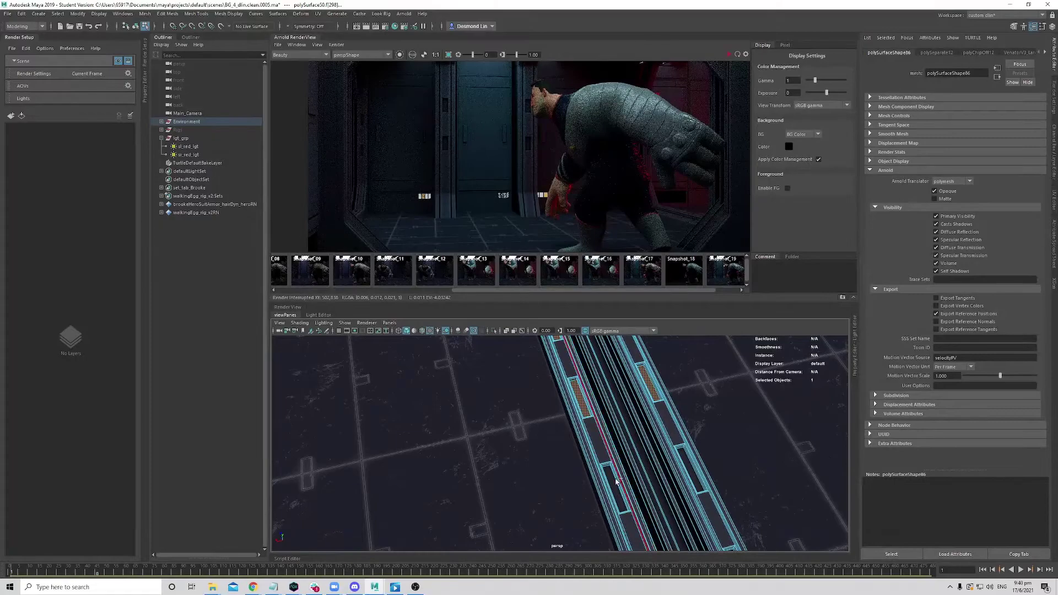
left_click(617, 481, "shift")
left_click(699, 483, "shift")
right_click_drag(700, 485, 650, 487, "alt")
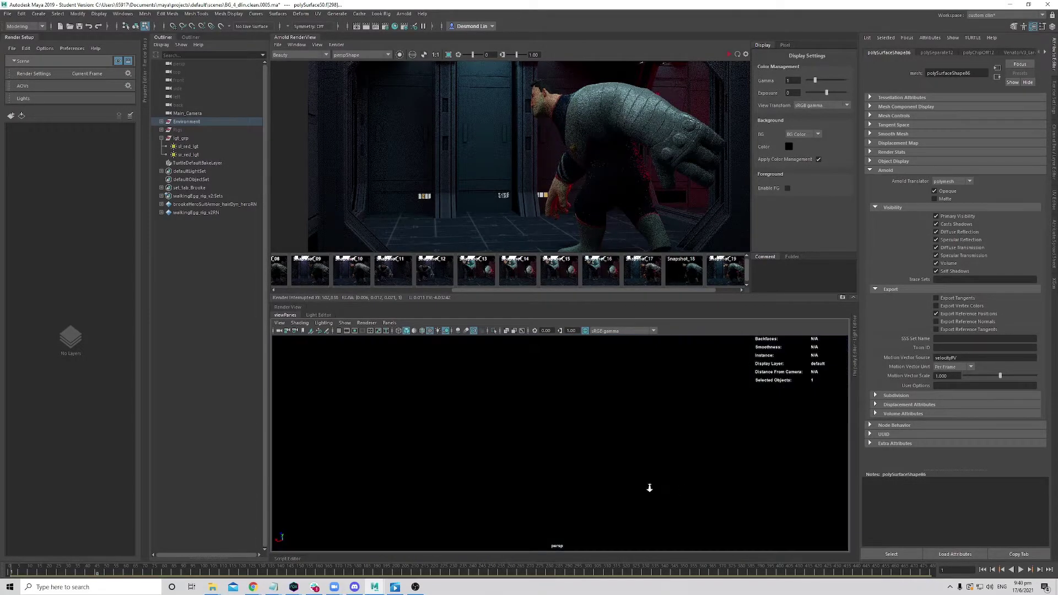
key("f")
left_click_drag(691, 483, 716, 479, "alt")
middle_click_drag(712, 459, 551, 489, "alt")
left_click(717, 426, "shift")
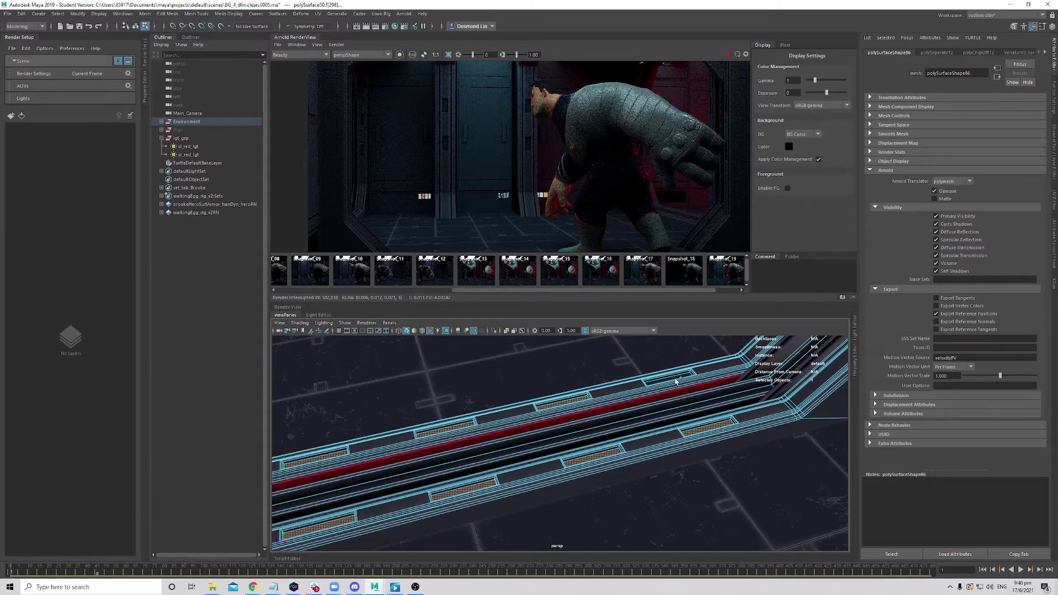
- Duplicate the ten selected slot faces of the door frame's floor strip as separate pieces with Edit Mesh Duplicate
left_click_drag(673, 377, 469, 444, "alt")
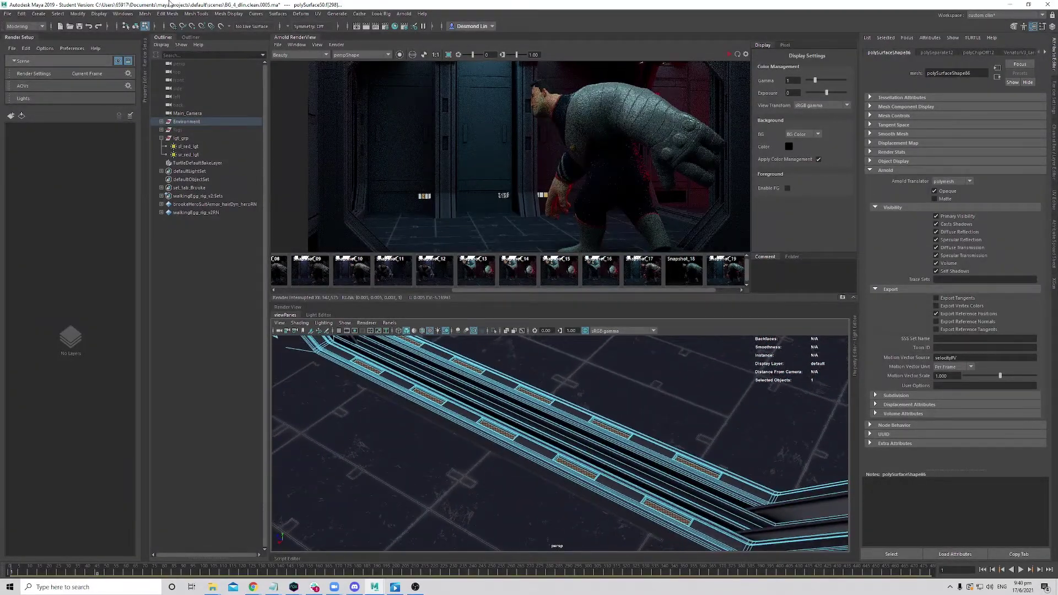
left_click(165, 25)
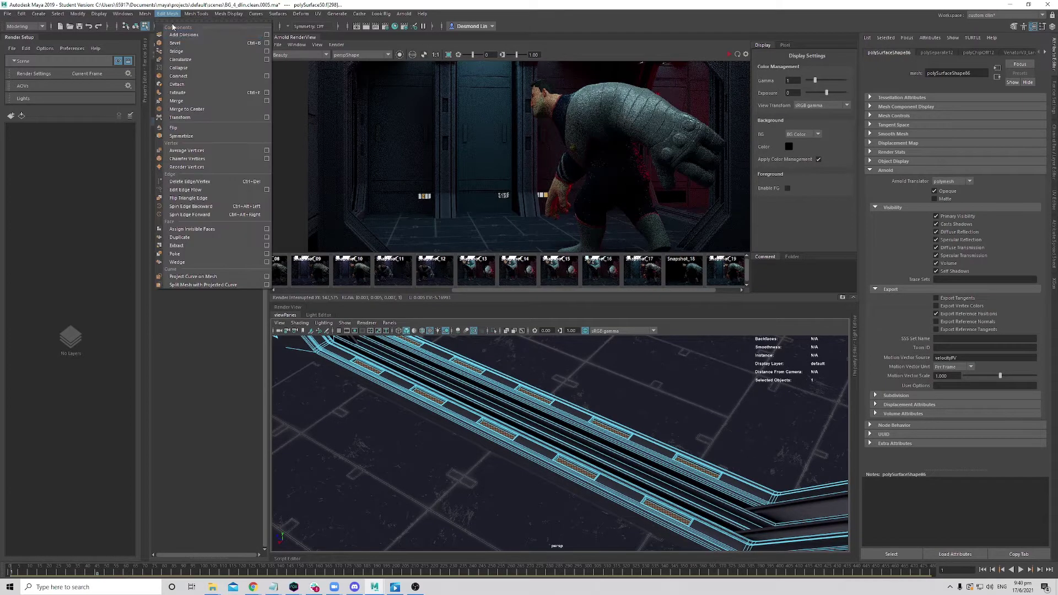
left_click(209, 235)
left_click_drag(587, 438, 581, 433, "alt")
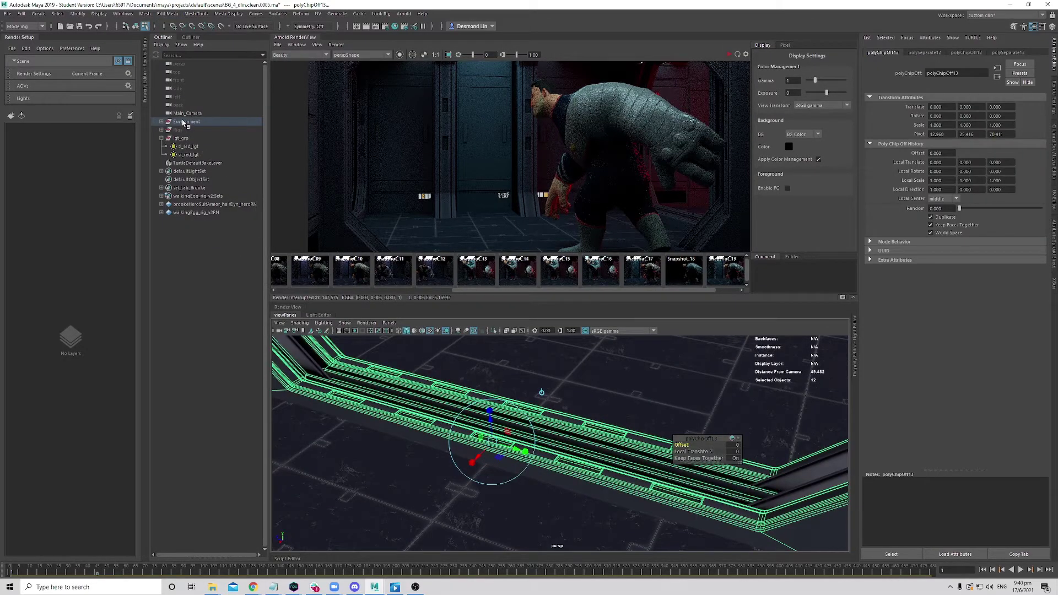
- Return to object mode and select the ten duplicated slot meshes polySurface51 to polySurface60 under polySurface50 in the LargeDoorFrame group
left_click(187, 123)
left_click(163, 121)
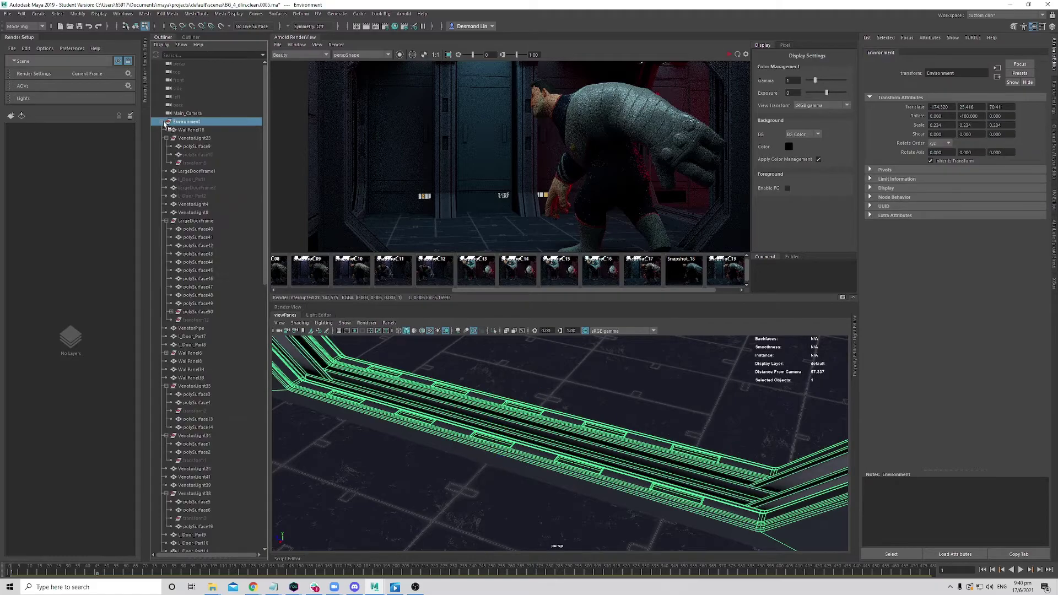
scroll(217, 314, "down", 15)
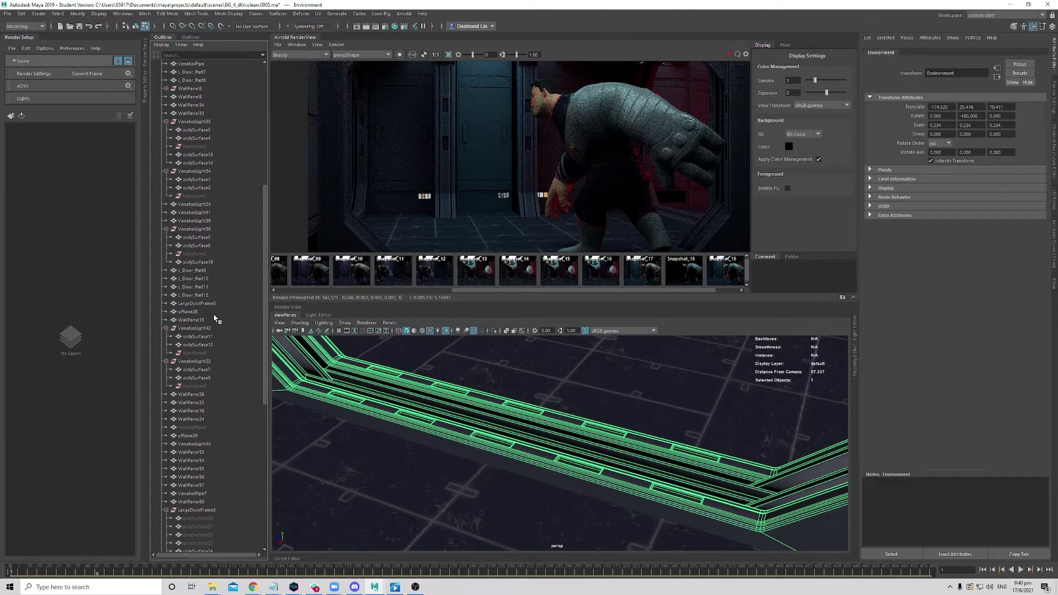
left_click(435, 388)
right_click(442, 390)
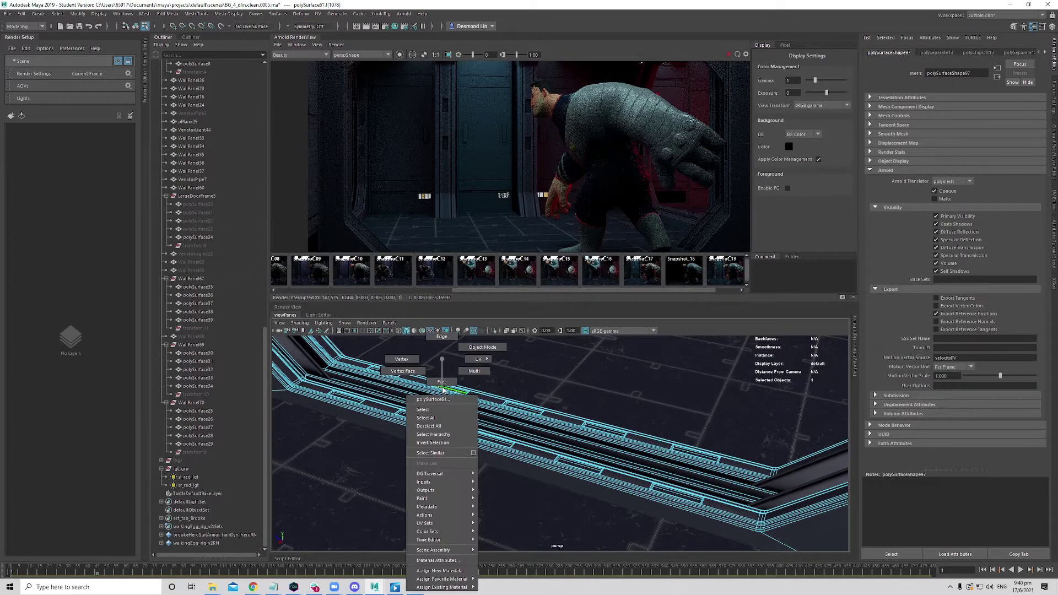
left_click(482, 347)
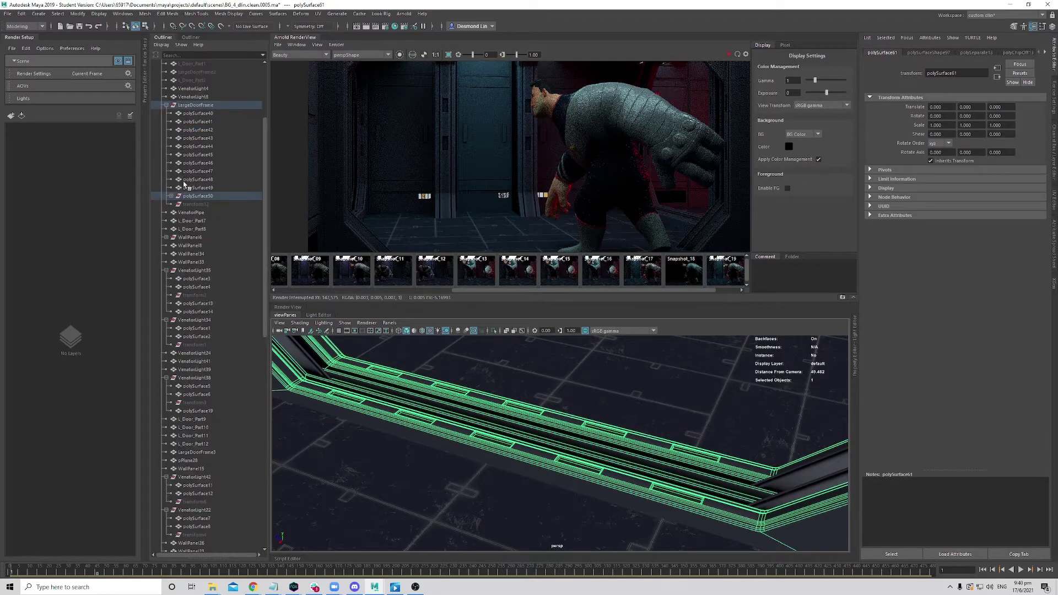
left_click(170, 196)
left_click(202, 205)
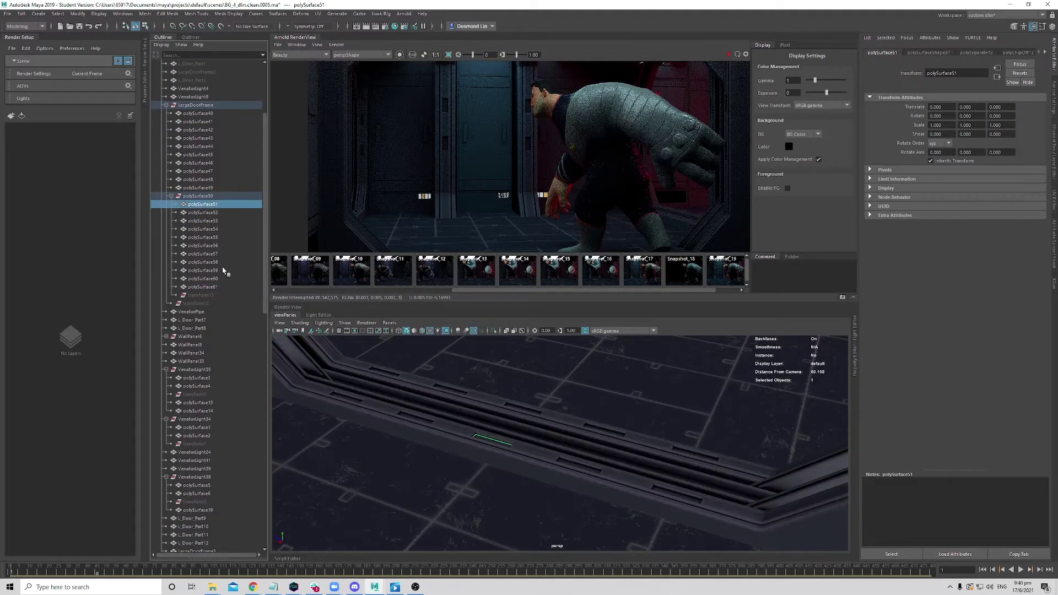
left_click(215, 280, "shift")
left_click_drag(515, 413, 530, 423, "alt")
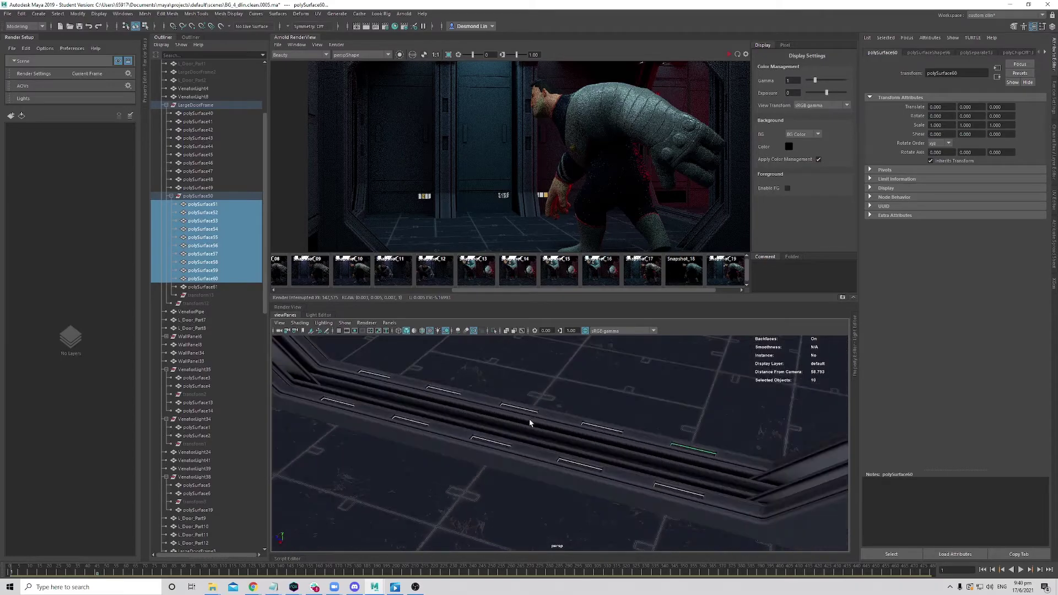
- Raise the ten slot meshes slightly above the floor strip, to a Translate Y of 0.108
right_click_drag(496, 422, 402, 406, "alt")
left_click_drag(472, 423, 531, 409, "alt")
middle_click_drag(530, 409, 535, 402, "alt")
right_click_drag(535, 402, 495, 406, "alt")
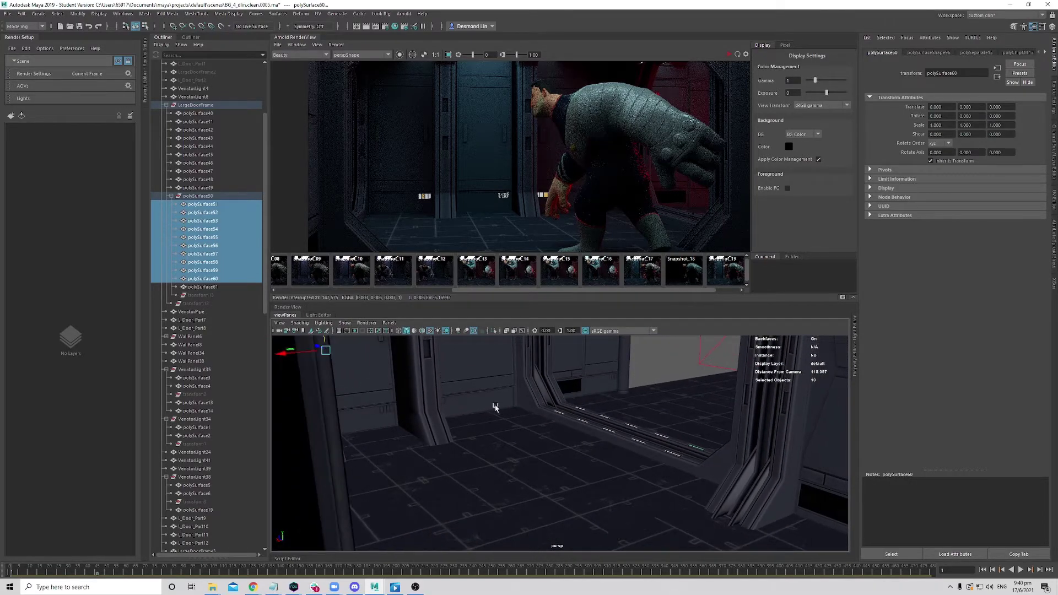
middle_click_drag(494, 405, 495, 422, "alt")
left_click_drag(495, 422, 338, 359, "alt")
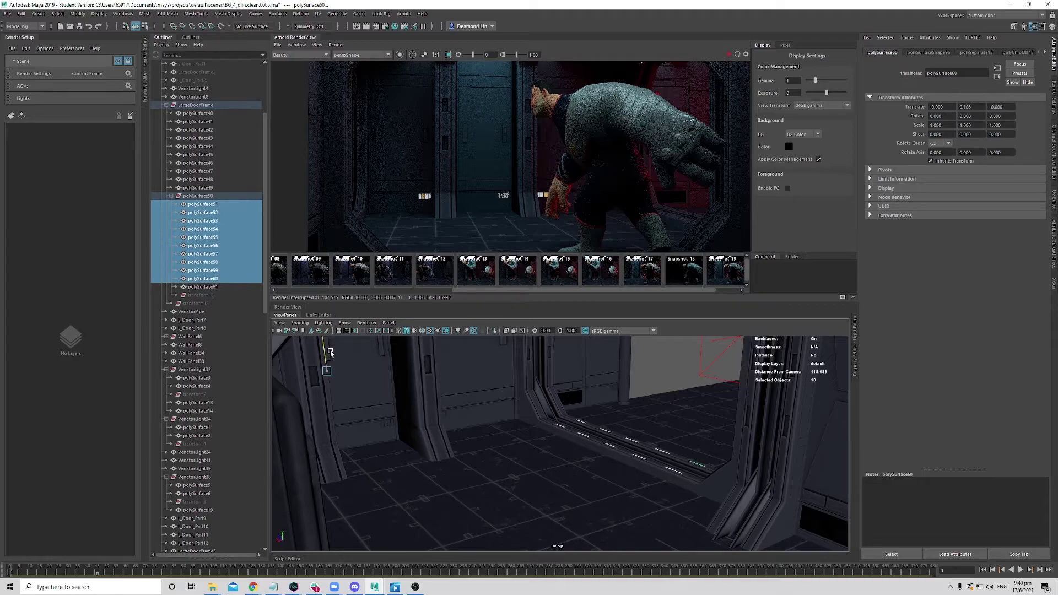
- Assign the existing white_emissive_sd material to the ten raised slot meshes
left_click_drag(525, 435, 727, 482, "alt")
middle_click_drag(727, 481, 600, 425, "alt")
right_click_drag(600, 424, 592, 446, "alt")
right_click(566, 406)
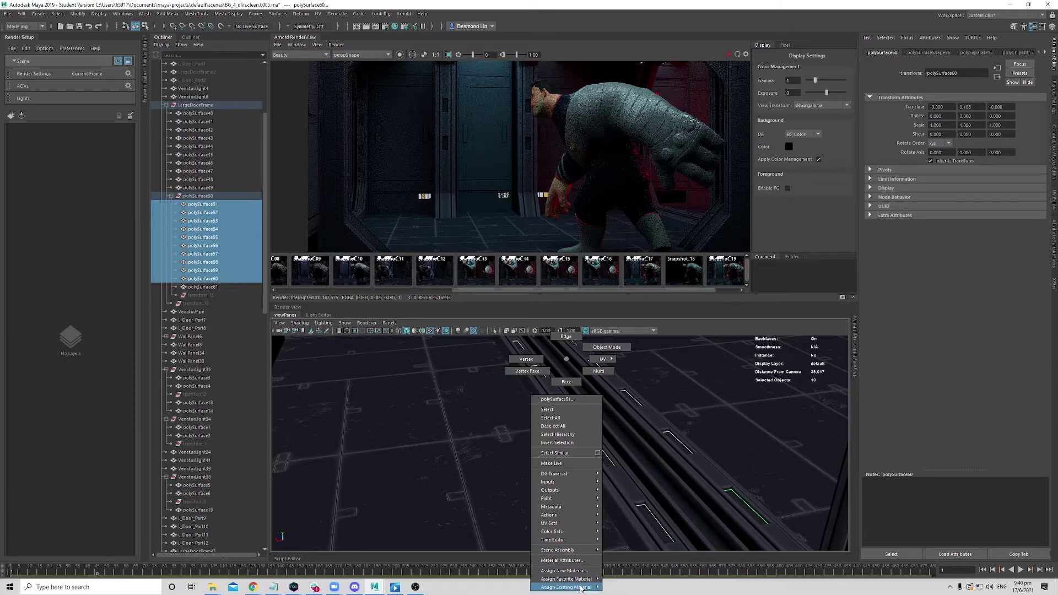
mouse_move(582, 588)
left_click(648, 241)
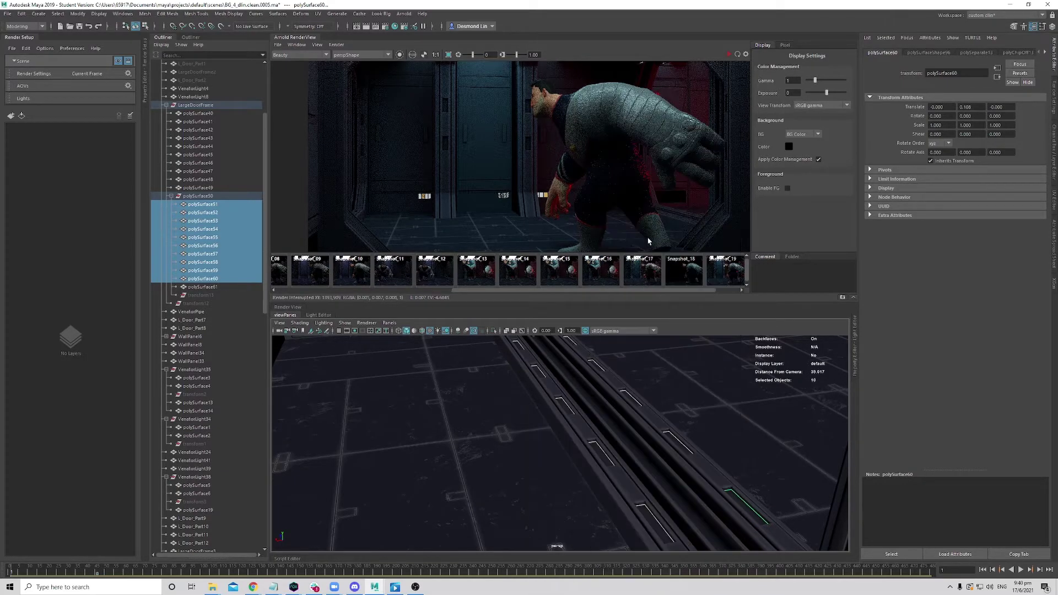
- Duplicate the ten emissive slot meshes and move the copies about 877 units along X to the opposite door frame
left_click_drag(646, 455, 562, 478, "alt")
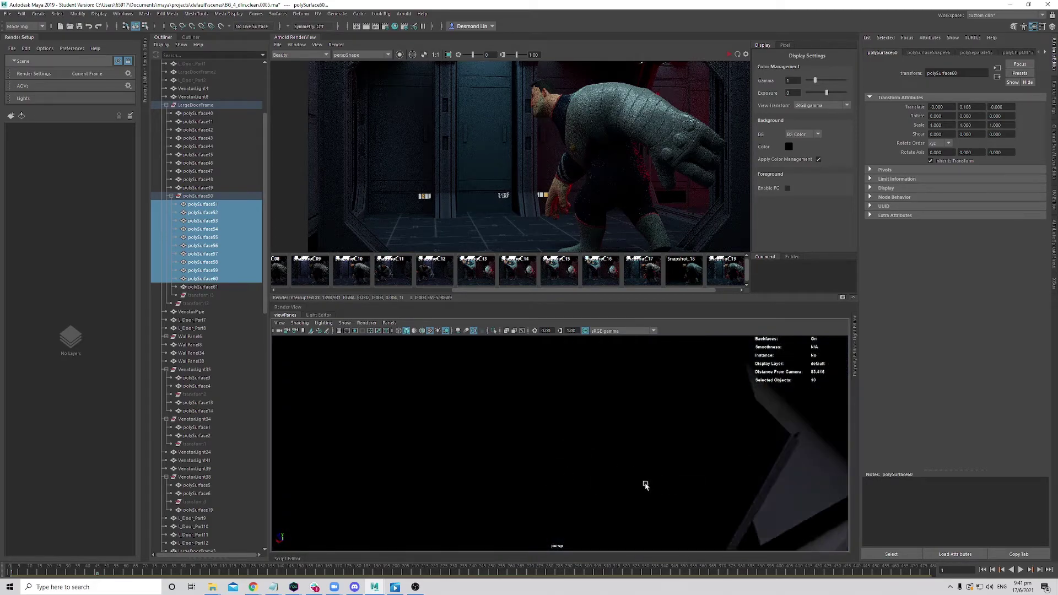
left_click_drag(645, 484, 650, 435, "alt")
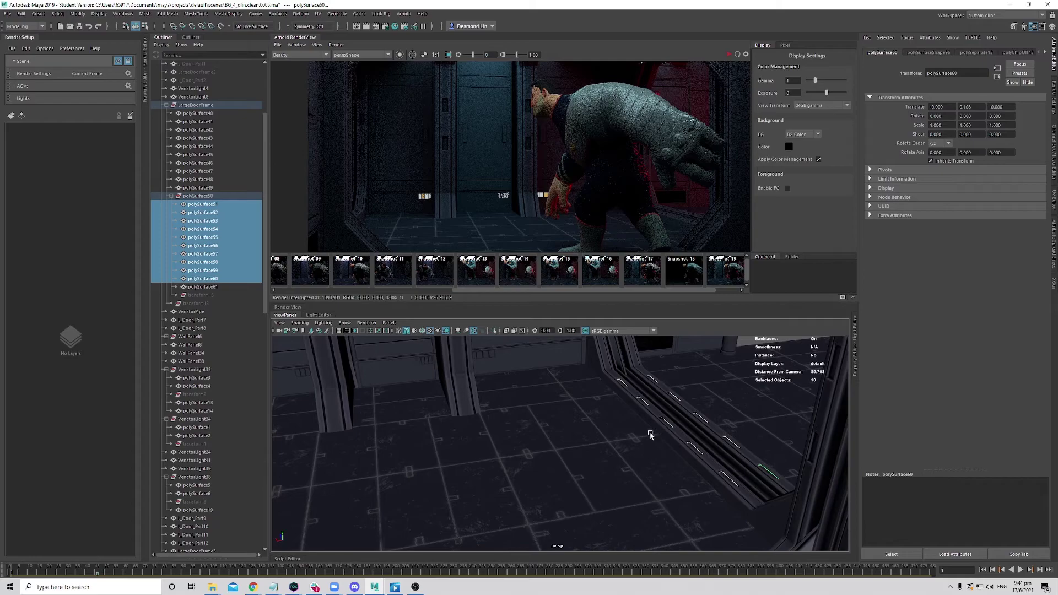
key("ctrl+d")
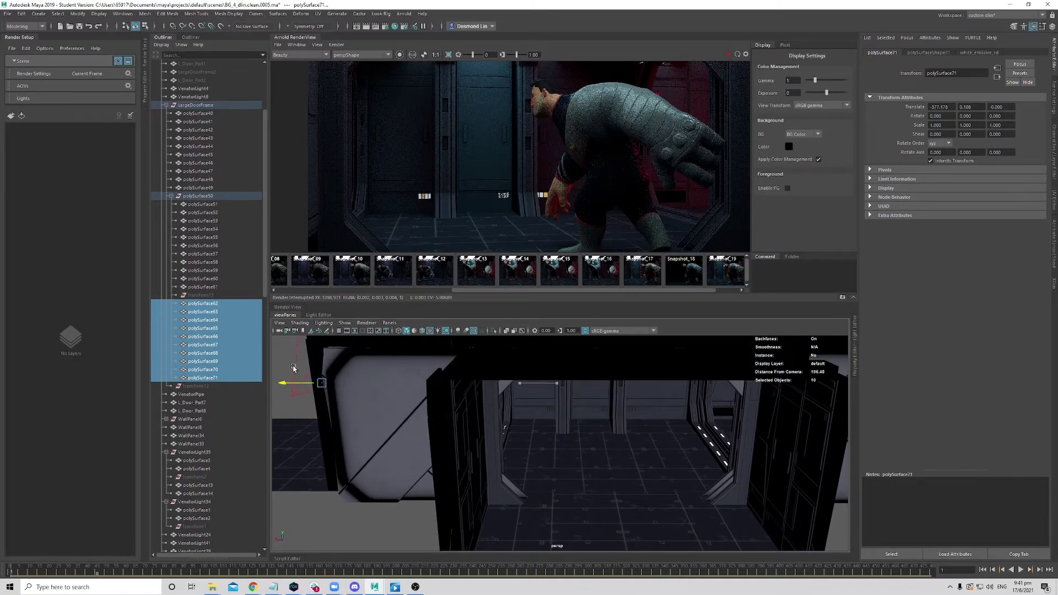
- Fine-tune the copied slot meshes along X to about 876.59 units, aligning them with the slots of the opposite floor strip
right_click_drag(477, 469, 661, 485, "alt")
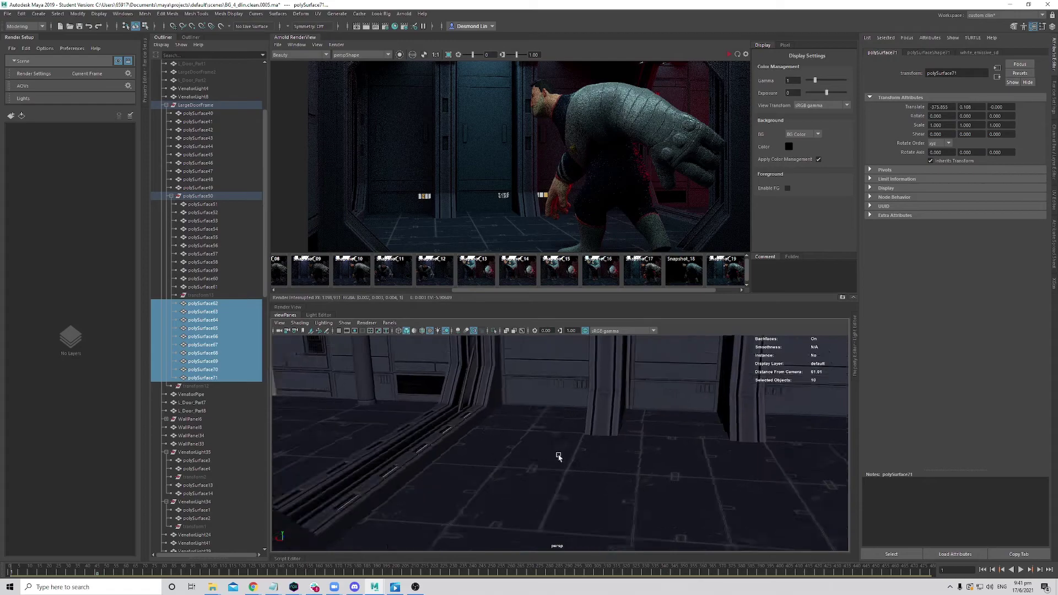
left_click_drag(559, 458, 494, 474, "alt")
right_click_drag(494, 474, 624, 499, "alt")
left_click_drag(625, 499, 593, 496, "alt")
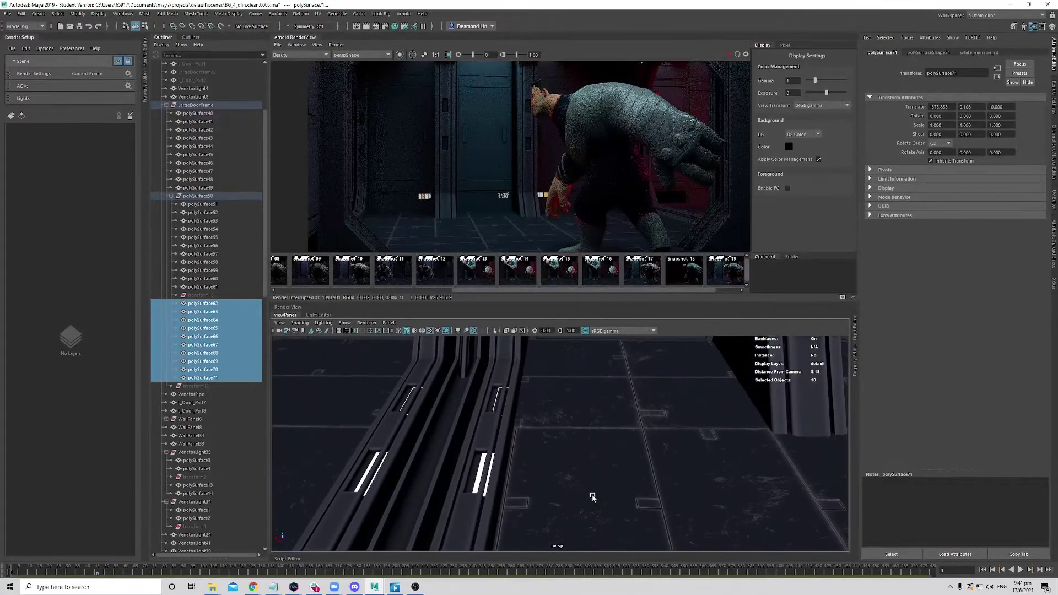
right_click_drag(592, 496, 486, 470, "alt")
right_click_drag(678, 474, 595, 467, "alt")
left_click_drag(595, 467, 556, 458, "alt")
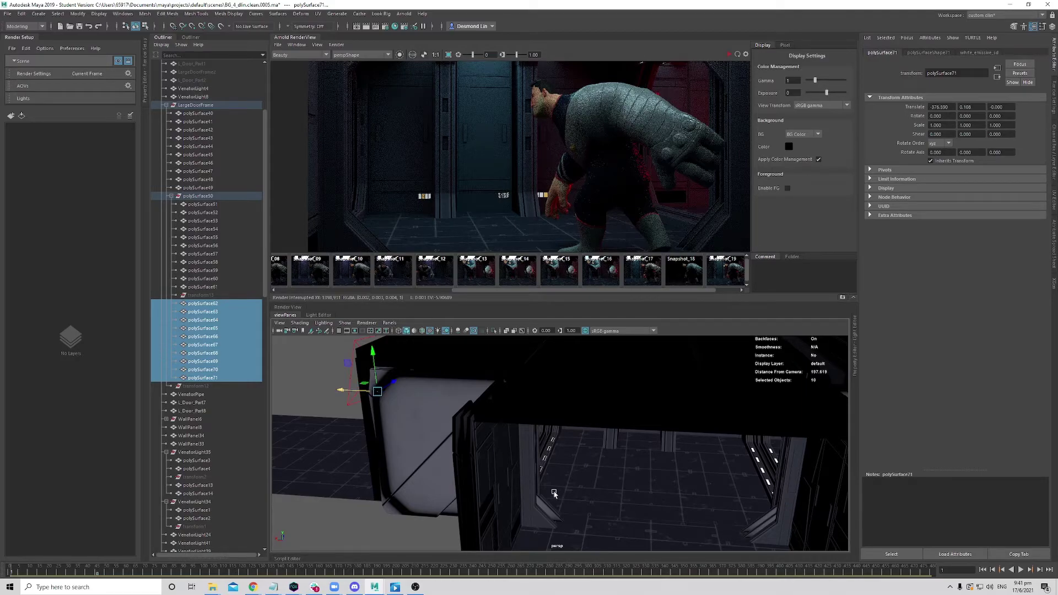
left_click_drag(553, 493, 428, 438, "alt")
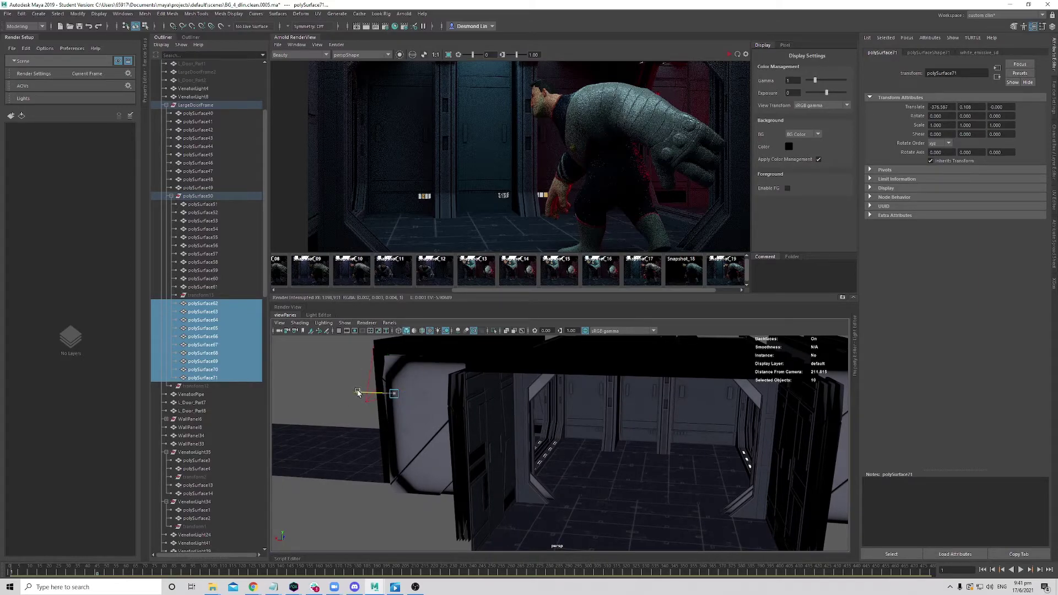
left_click_drag(595, 461, 635, 469, "alt")
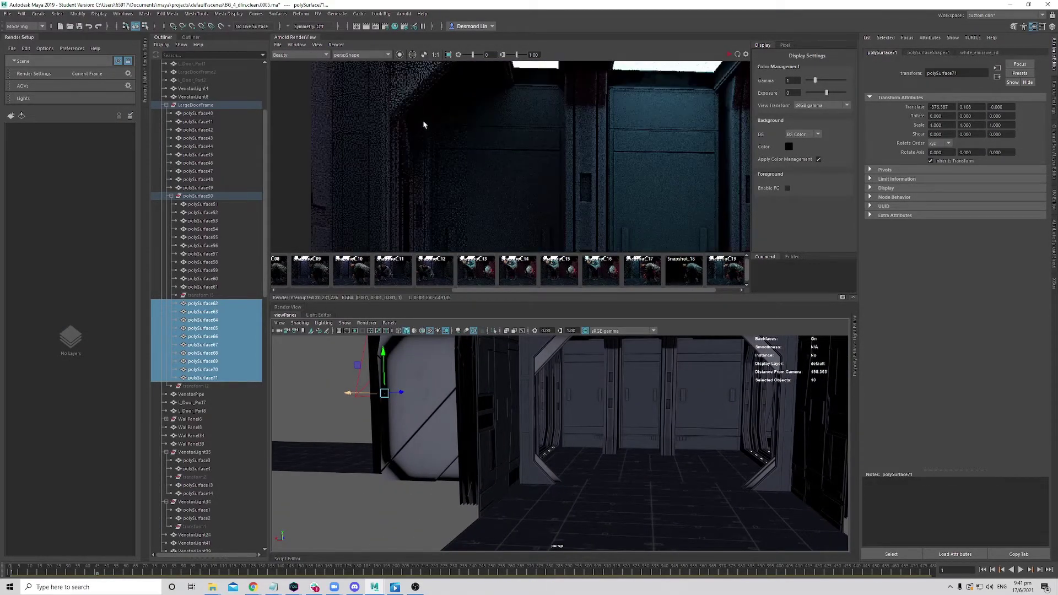
left_click_drag(599, 404, 593, 393, "alt")
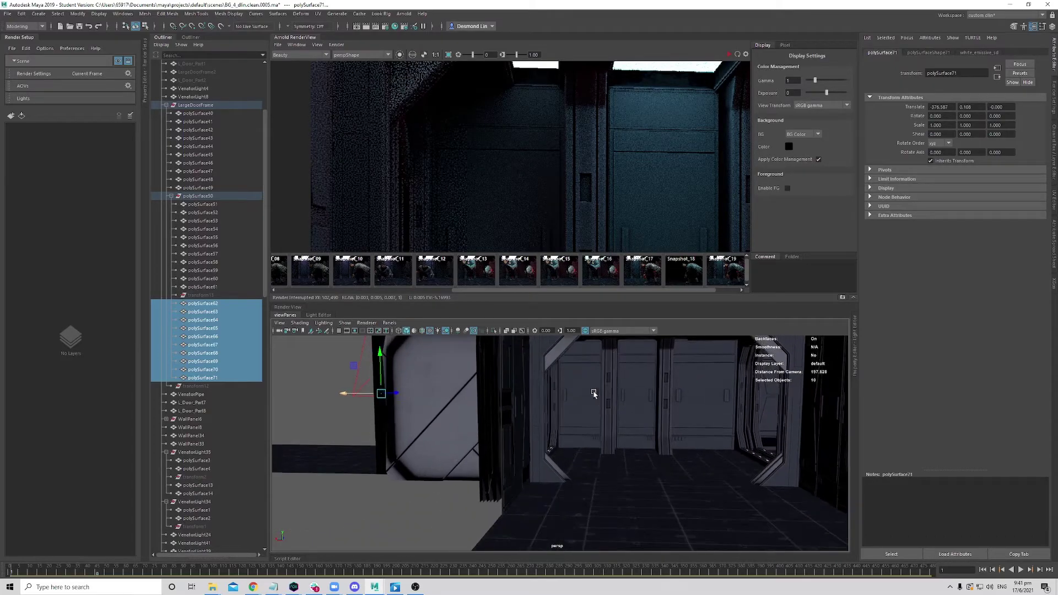
- Render the main camera view and check the floor-strip slots at the far door frame up close
key("f")
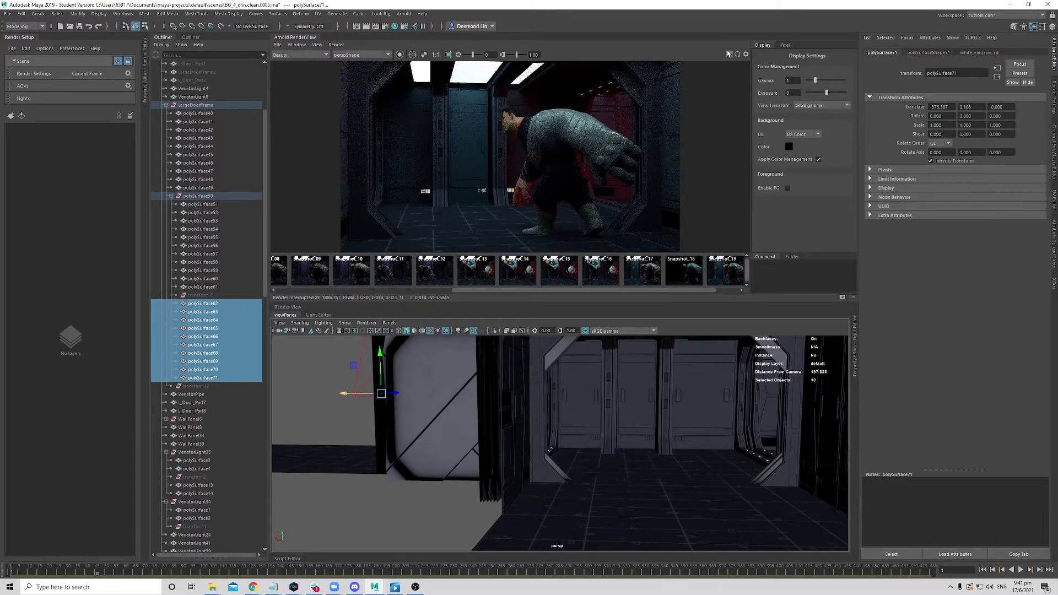
left_click(728, 53)
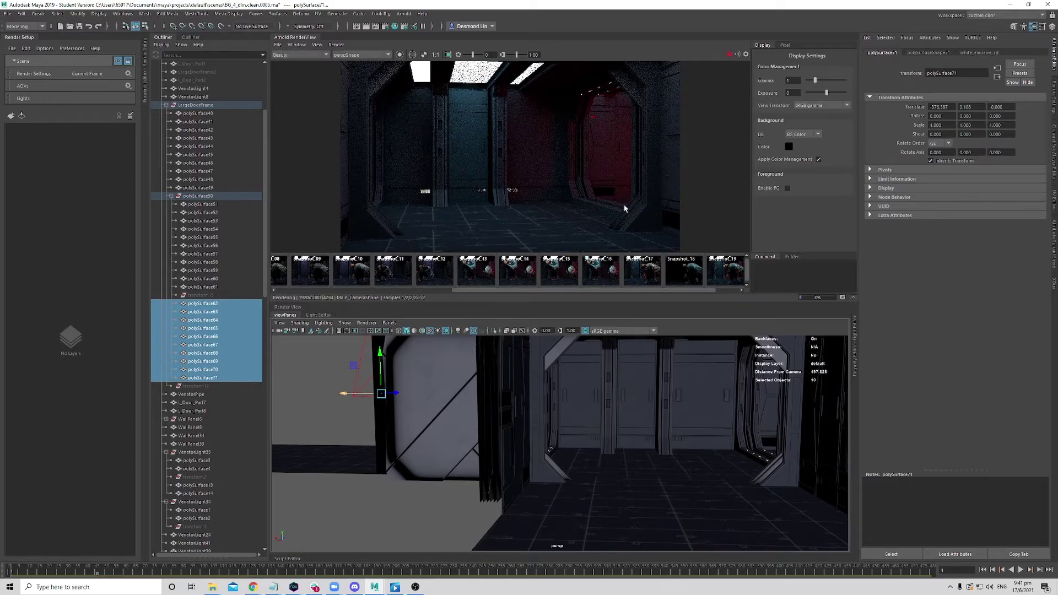
scroll(621, 213, "up", 3)
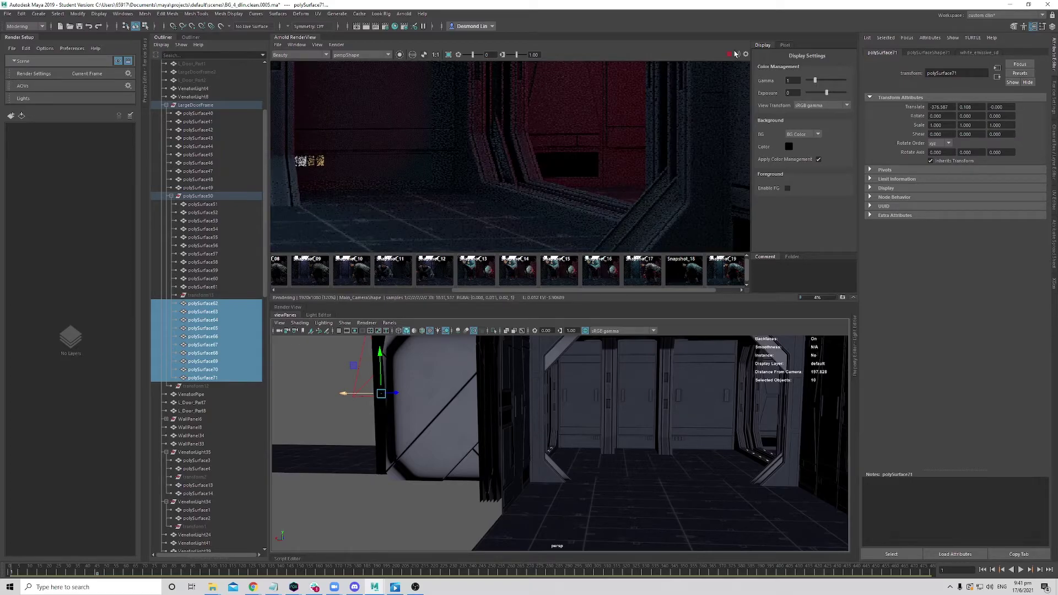
scroll(615, 152, "down", 4)
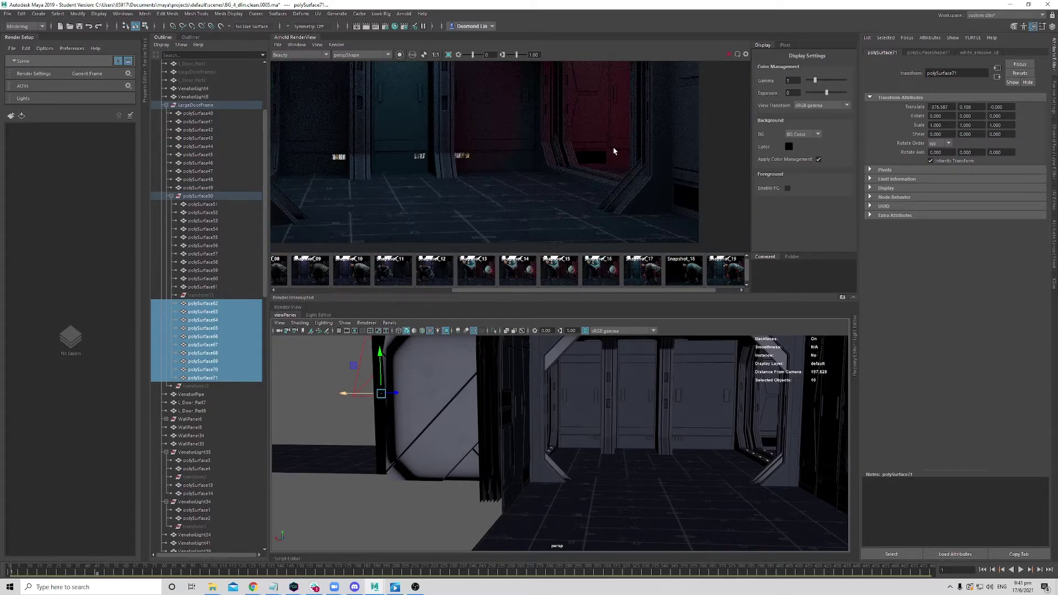
- Raise the original ten slot meshes, polySurface51 to polySurface60, to a Translate Y of 0.749 above the floor strip
left_click(208, 205)
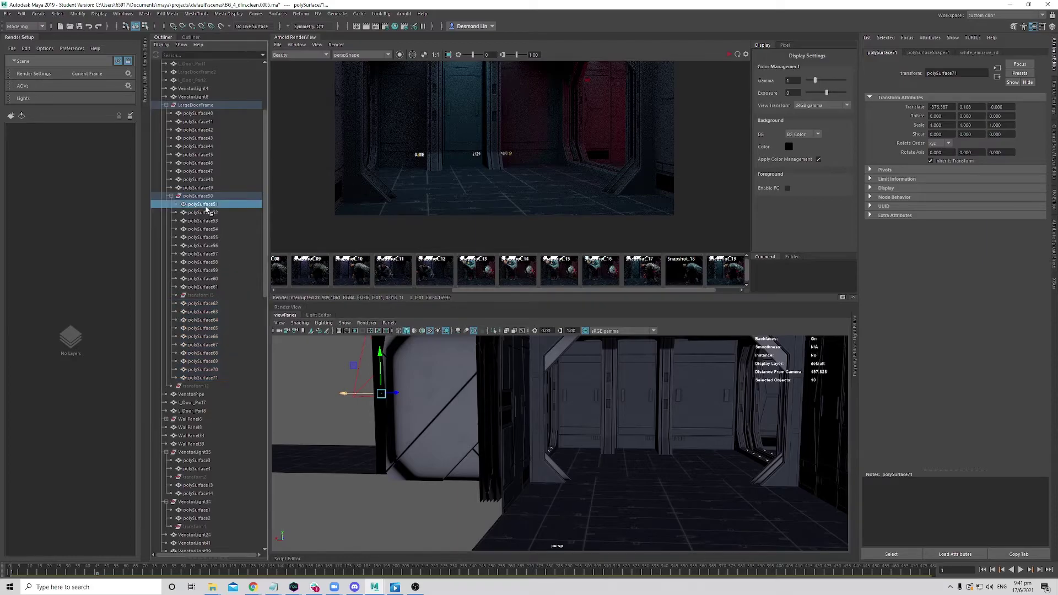
left_click(218, 279, "shift")
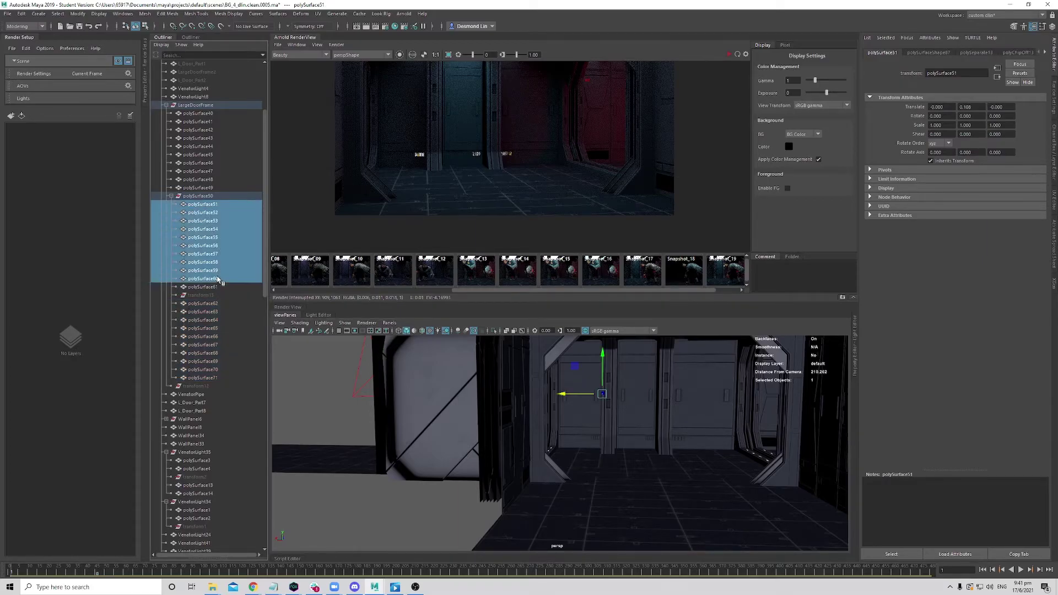
left_click_drag(632, 448, 651, 461, "alt")
middle_click_drag(704, 441, 645, 457, "alt")
right_click_drag(646, 457, 636, 445, "alt")
mouse_move(551, 375)
left_mouse_down("alt")
mouse_move(567, 412)
mouse_move(548, 380)
left_mouse_up("alt")
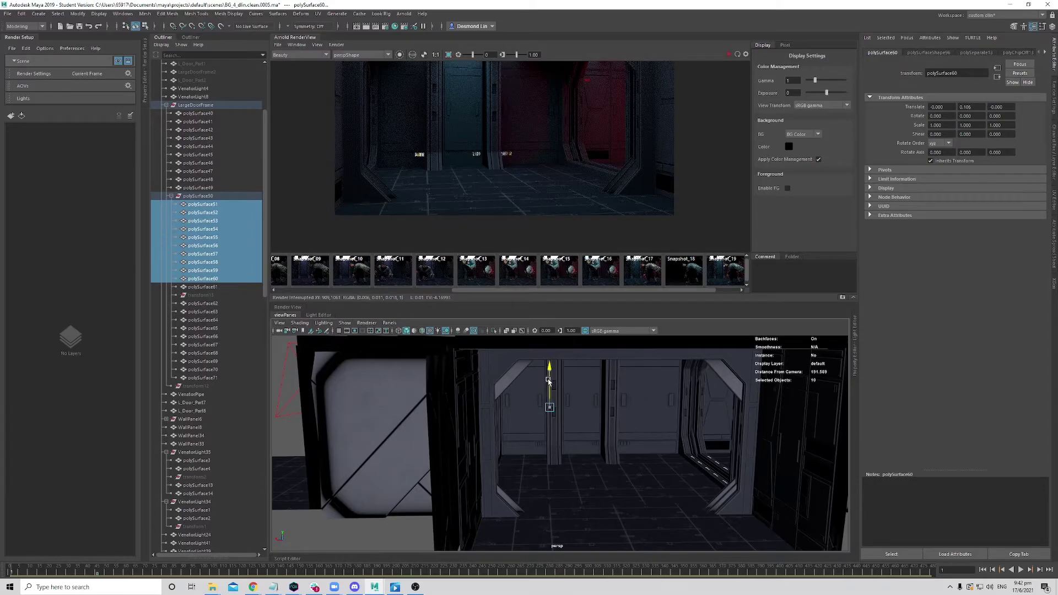
right_click_drag(678, 472, 735, 521, "alt")
middle_click_drag(735, 521, 576, 474, "alt")
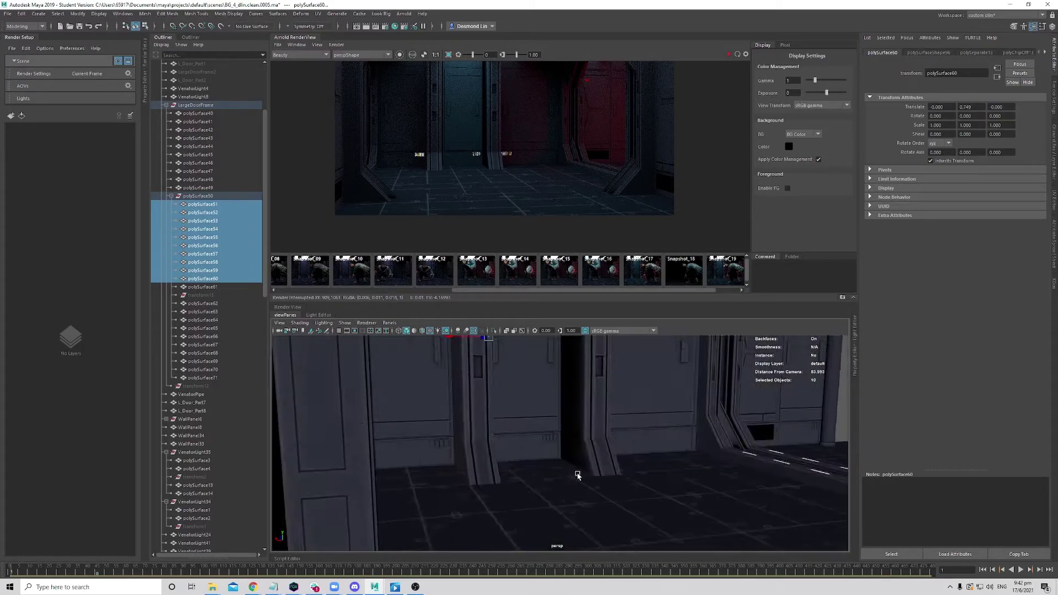
left_click_drag(576, 475, 645, 491, "alt")
right_click_drag(645, 491, 824, 517, "alt")
middle_click_drag(824, 517, 488, 441, "alt")
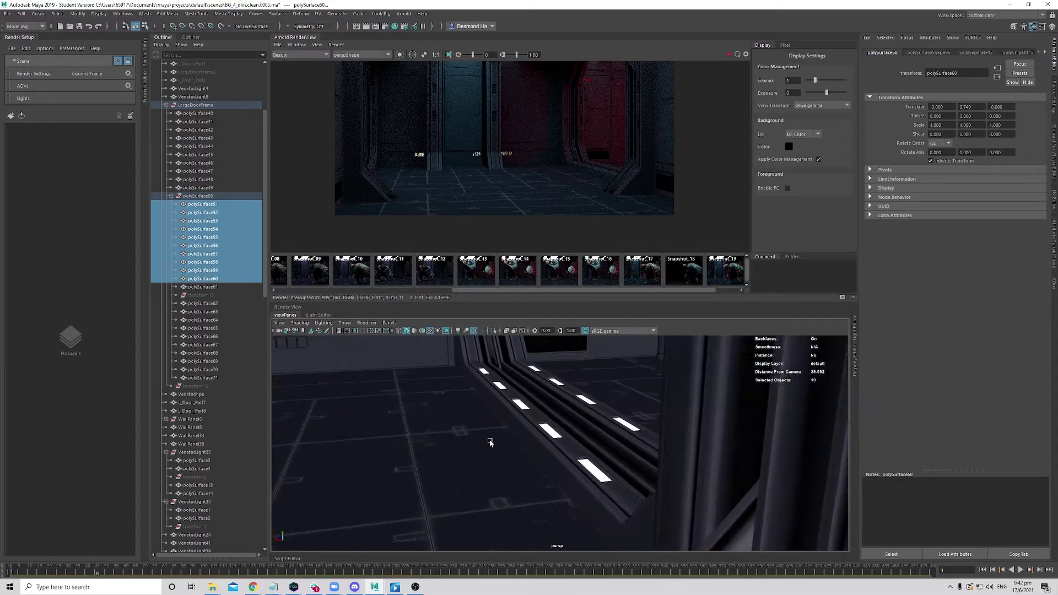
left_click_drag(489, 441, 604, 482, "alt")
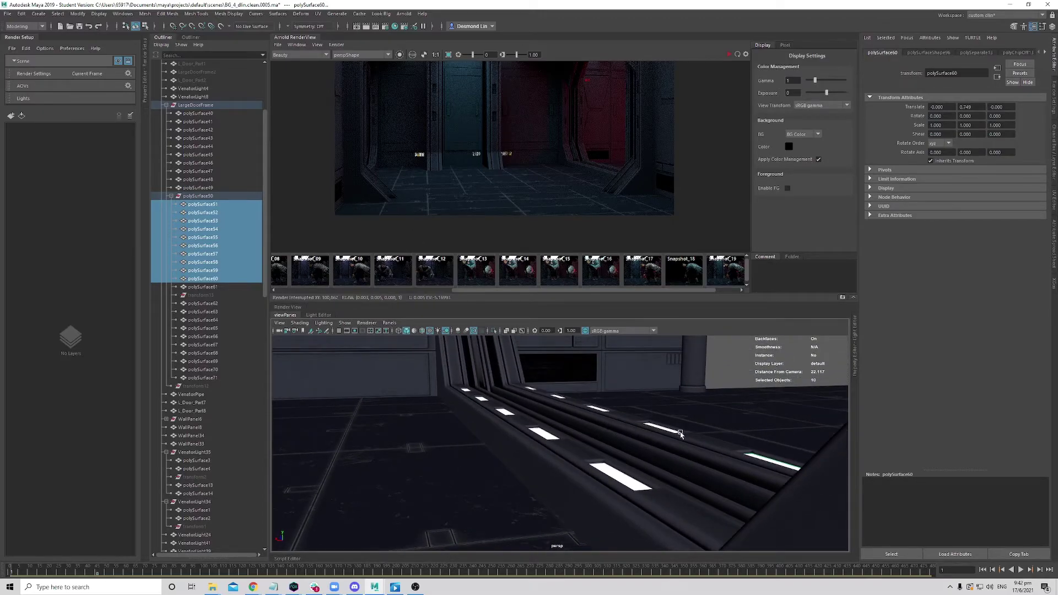
right_click_drag(680, 433, 799, 135, "alt")
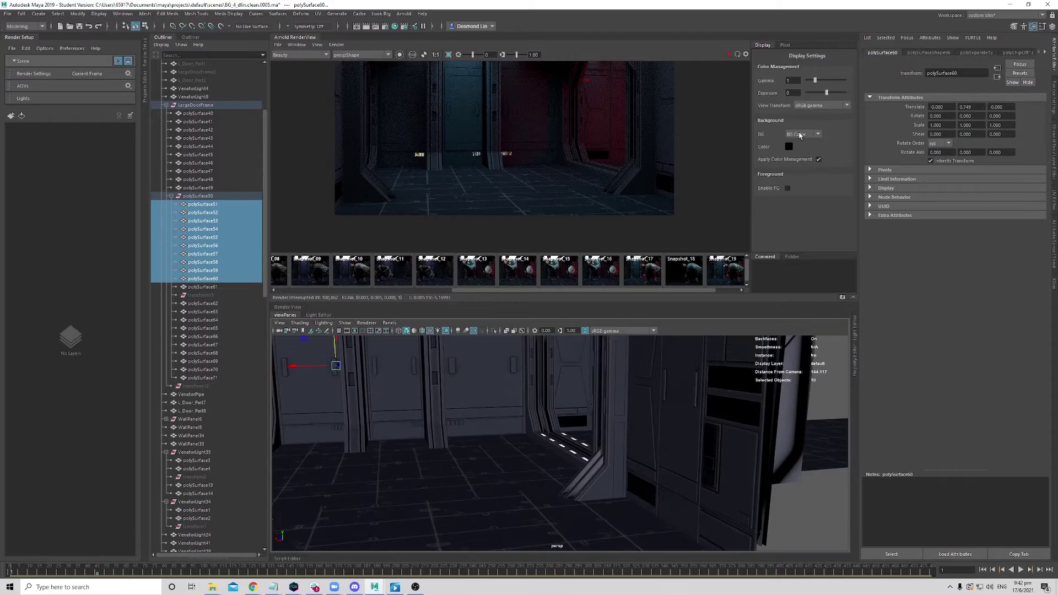
- Render the main camera view again and check the raised floor-strip lights in the red-lit doorway
left_click(736, 55)
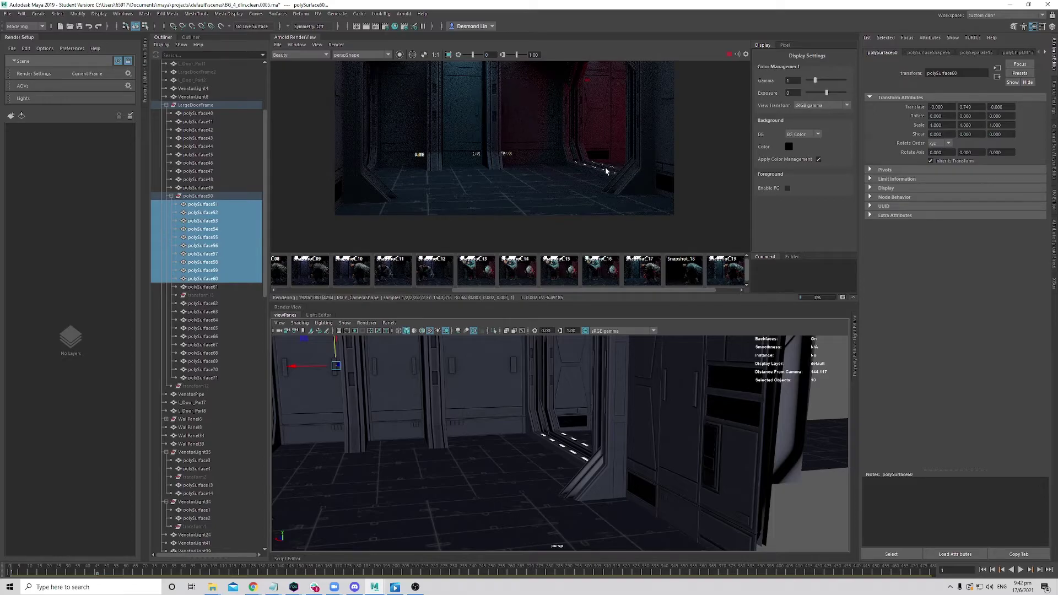
middle_click_drag(614, 175, 619, 213)
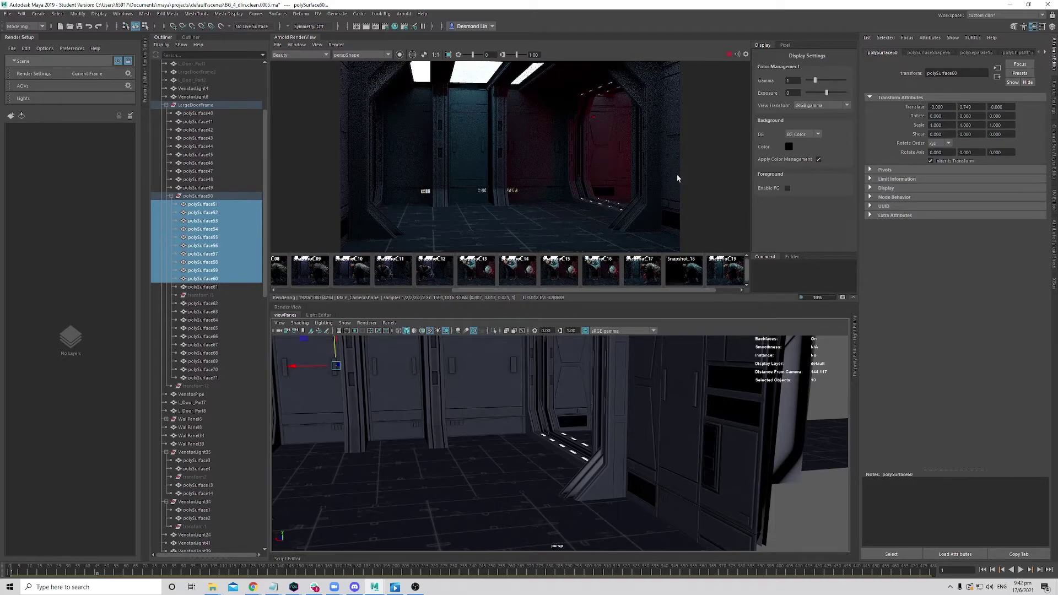
left_click(728, 54)
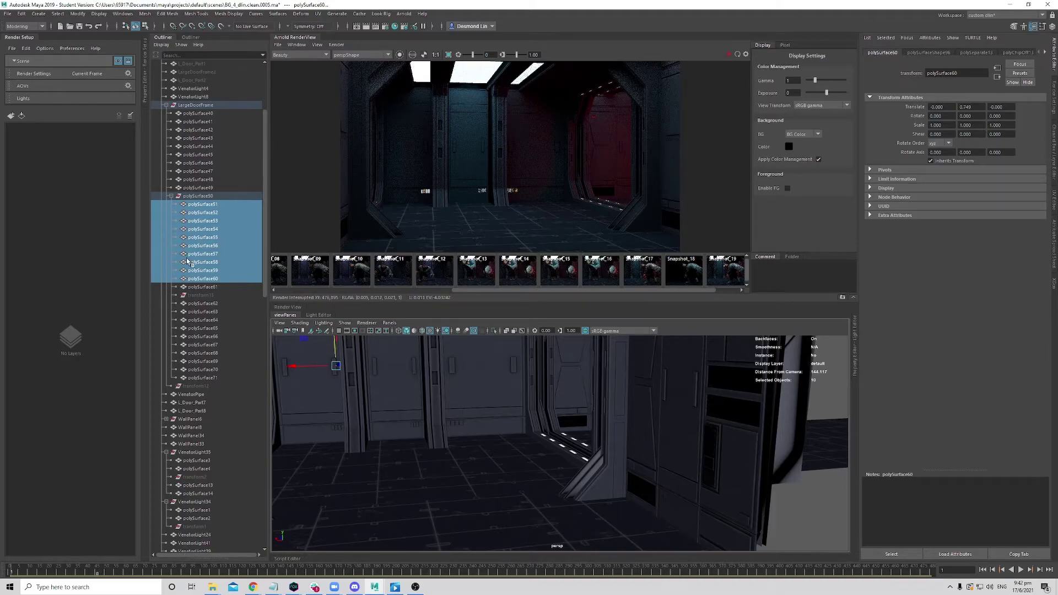
- Duplicate the four slot faces on the vertical post of the large door frame as separate meshes
scroll(190, 270, "down", 15)
key("f")
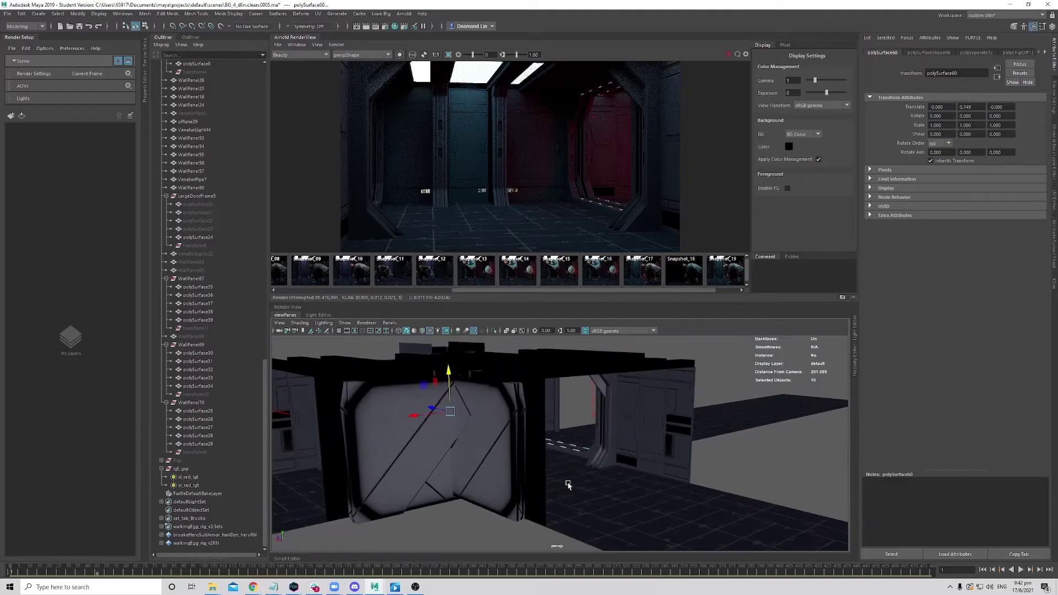
left_click_drag(568, 484, 598, 452, "alt")
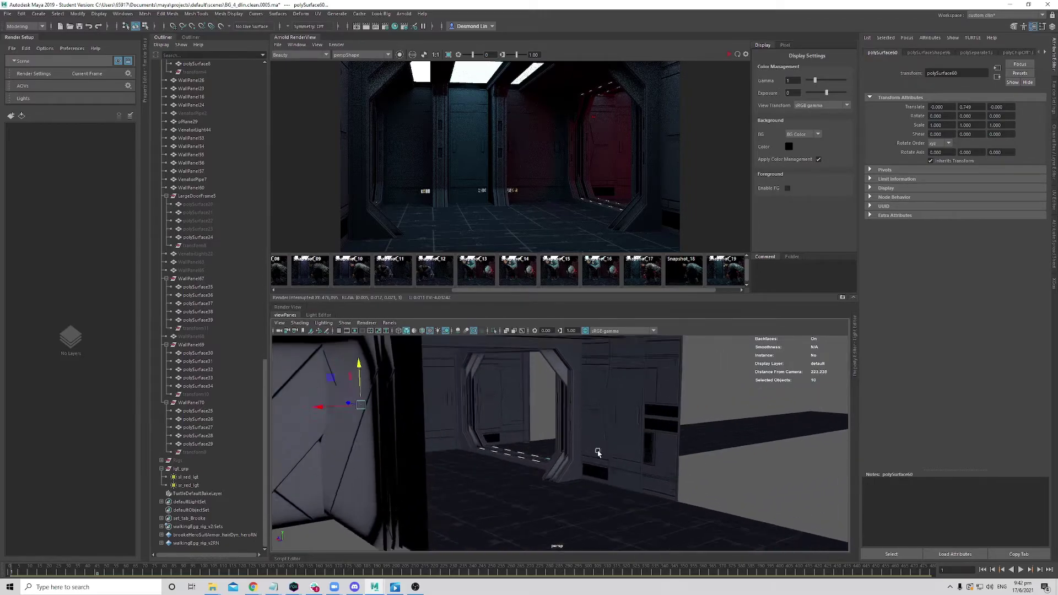
scroll(598, 453, "up", 6)
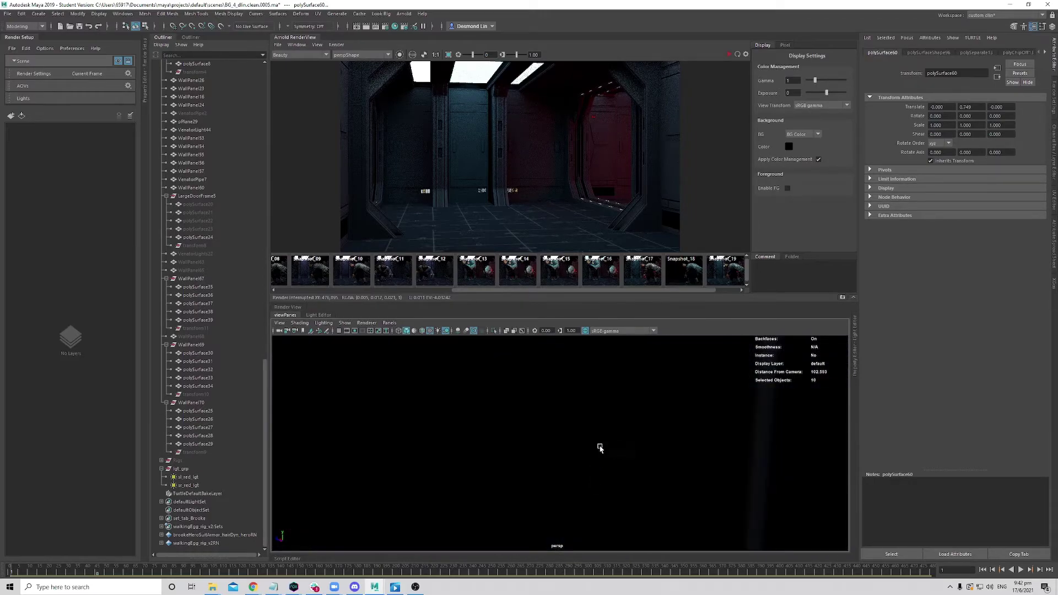
scroll(605, 408, "up", 2)
left_click_drag(669, 482, 683, 470, "alt")
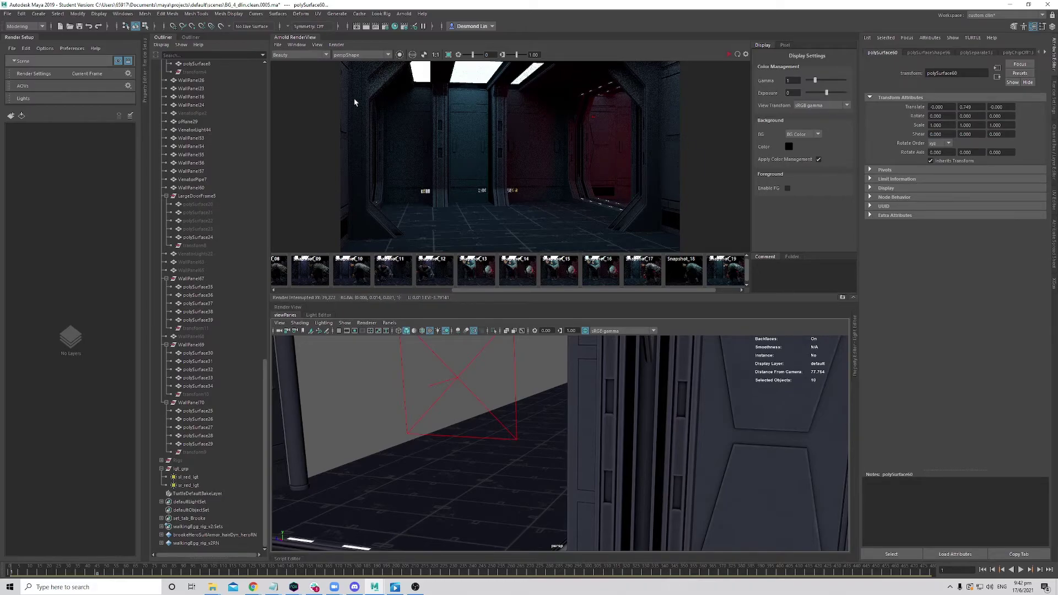
scroll(649, 421, "down", 6)
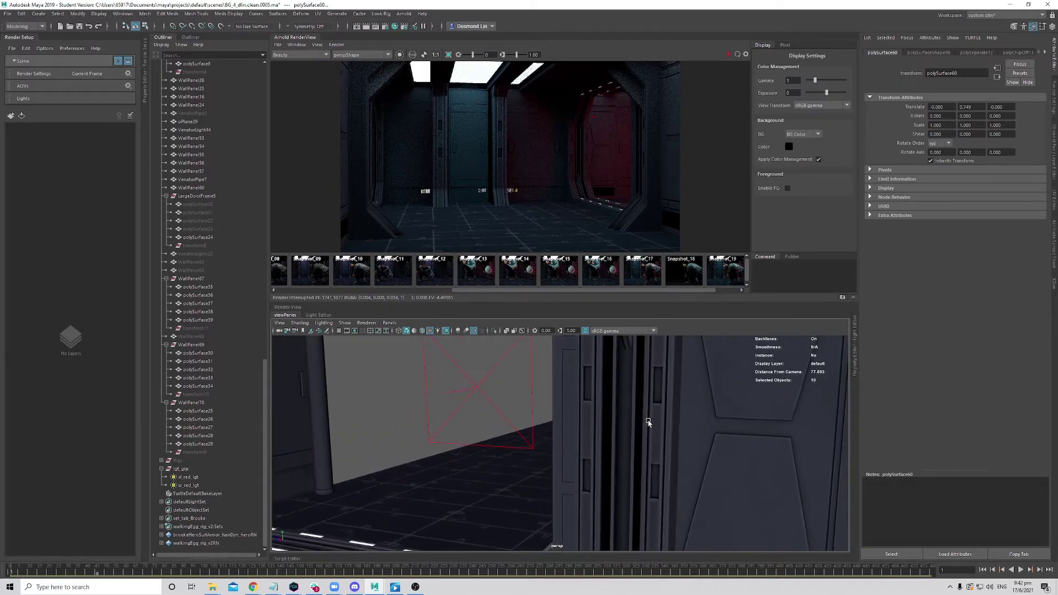
scroll(582, 430, "up", 1)
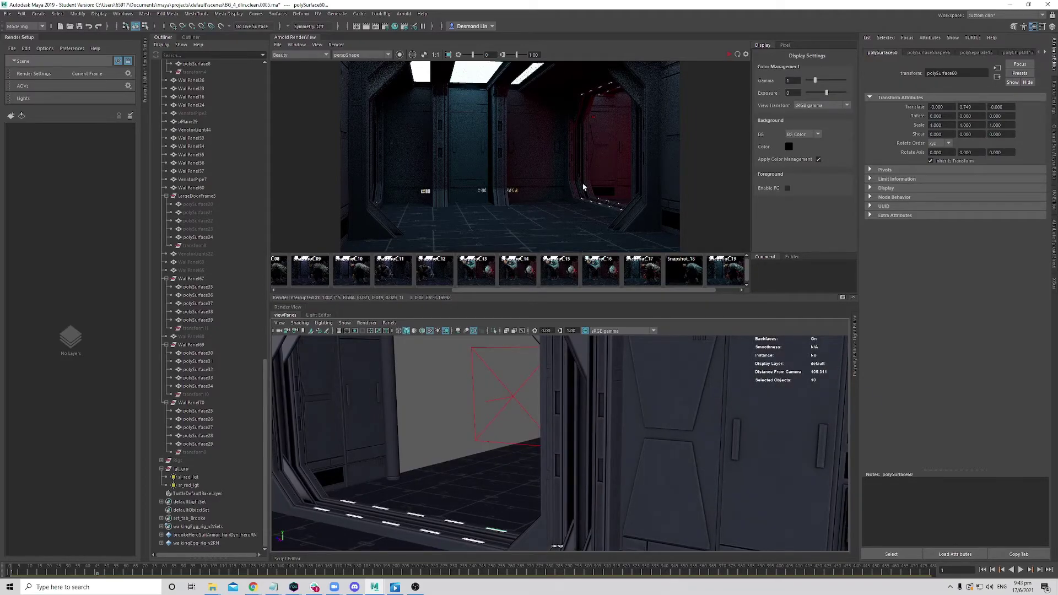
scroll(638, 396, "up", 2)
left_click_drag(628, 408, 572, 421, "alt")
scroll(644, 423, "up", 2)
right_click_drag(571, 420, 600, 418, "alt")
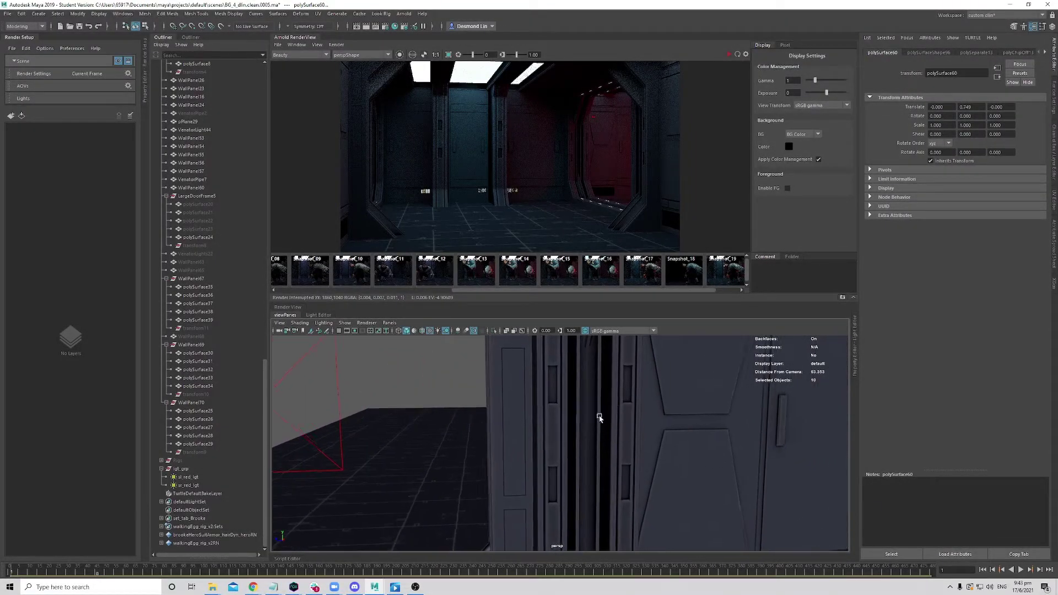
middle_click_drag(600, 418, 571, 417, "alt")
right_click_drag(506, 390, 506, 389)
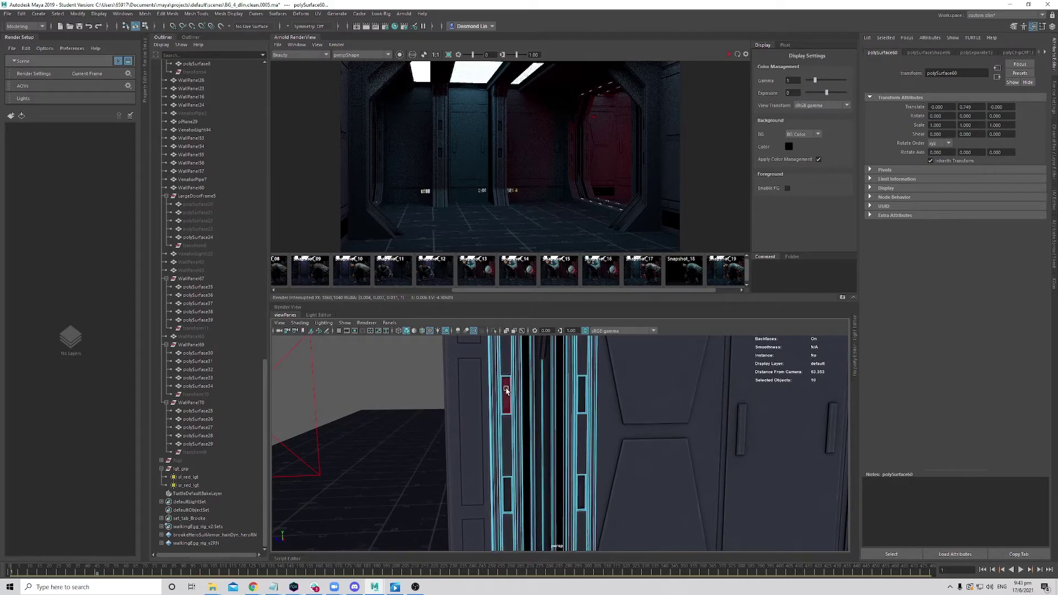
left_click(505, 390)
left_click(581, 393, "shift")
left_click(581, 491, "shift")
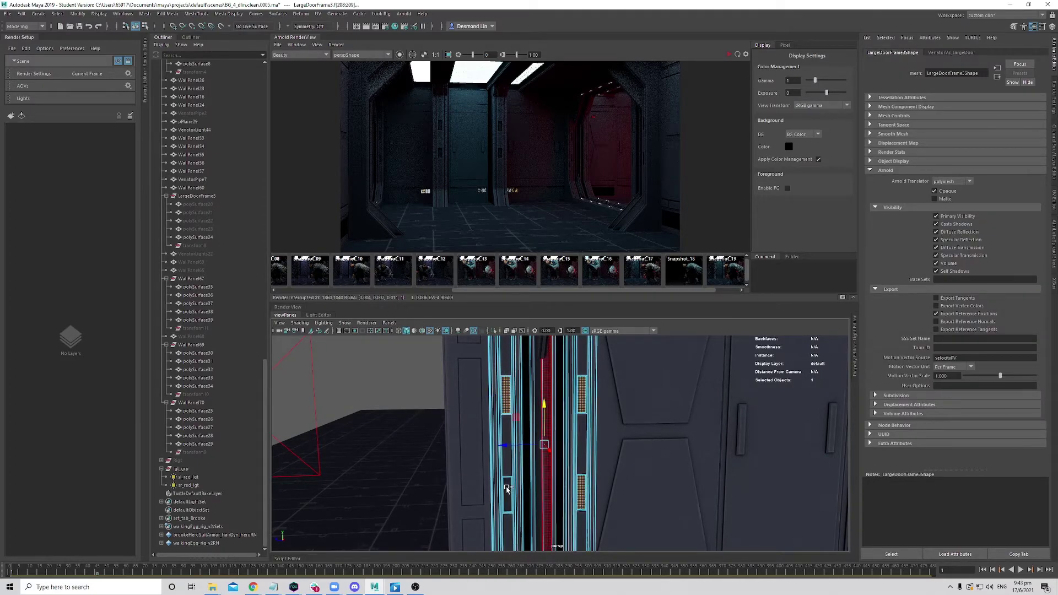
left_click(123, 14)
mouse_move(168, 14)
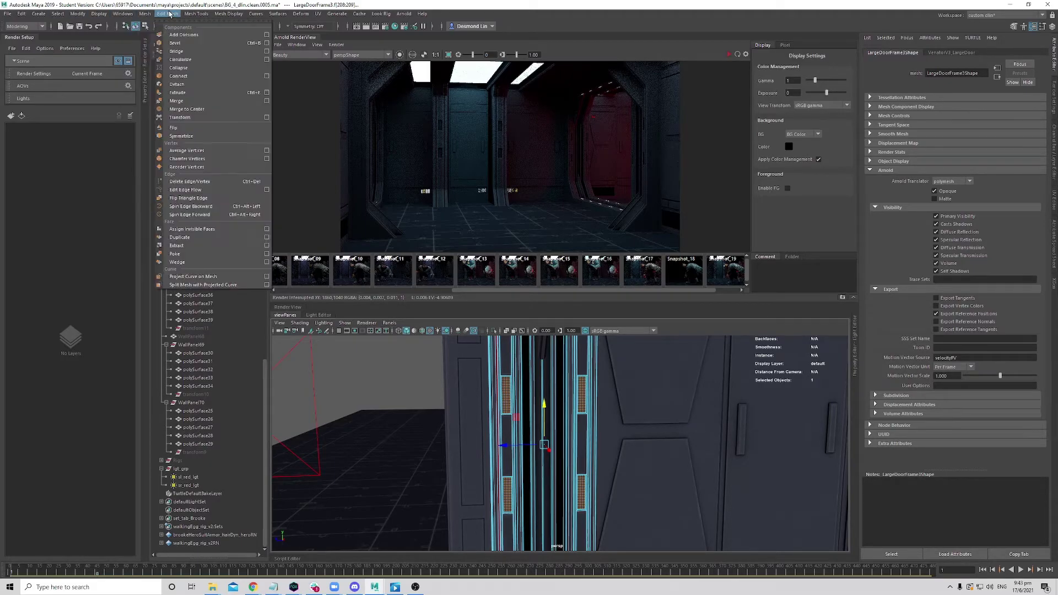
left_click(192, 237)
left_click_drag(574, 445, 526, 440, "alt")
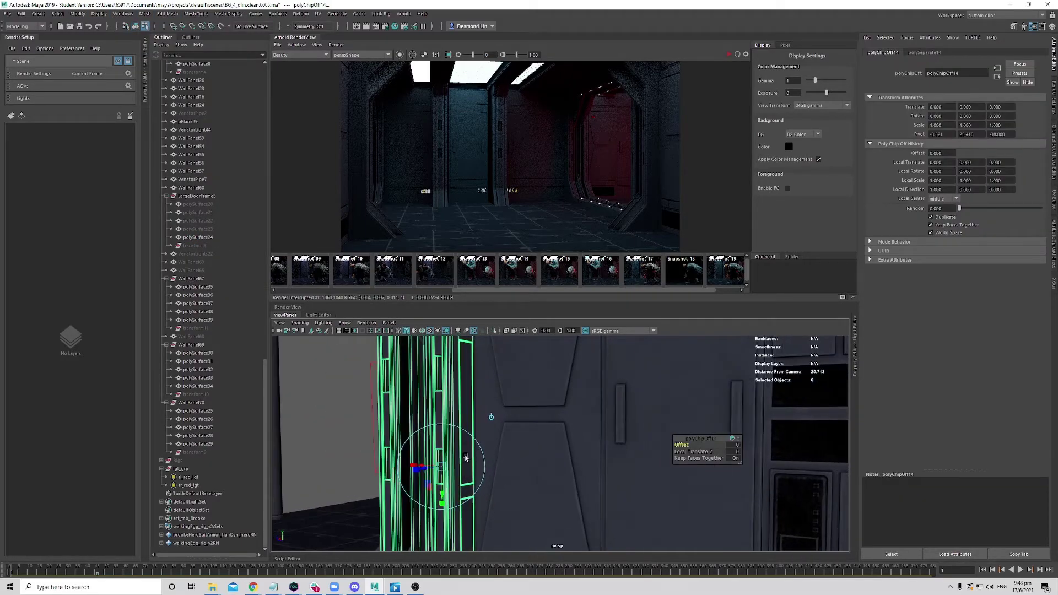
left_click_drag(465, 455, 488, 460, "alt")
key("q")
- Select the four duplicated post slots, polySurface72 to polySurface75, and move them out of the frame to a Translate Z of -0.420
right_click_drag(433, 472, 287, 413, "alt")
scroll(233, 352, "up", 7)
scroll(212, 396, "down", 3)
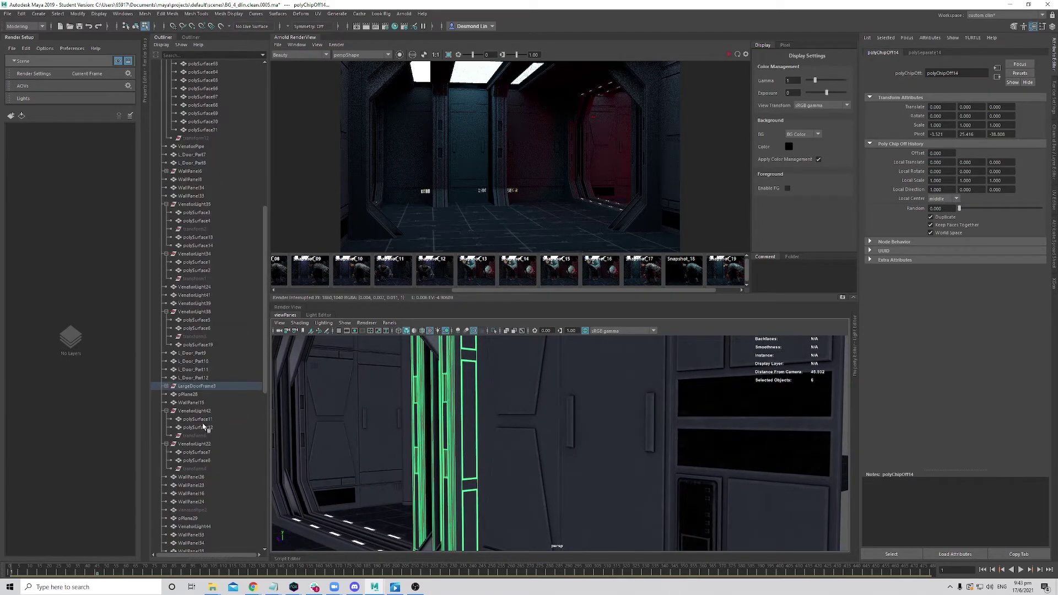
left_click(167, 254)
left_click(217, 268)
left_click(215, 264)
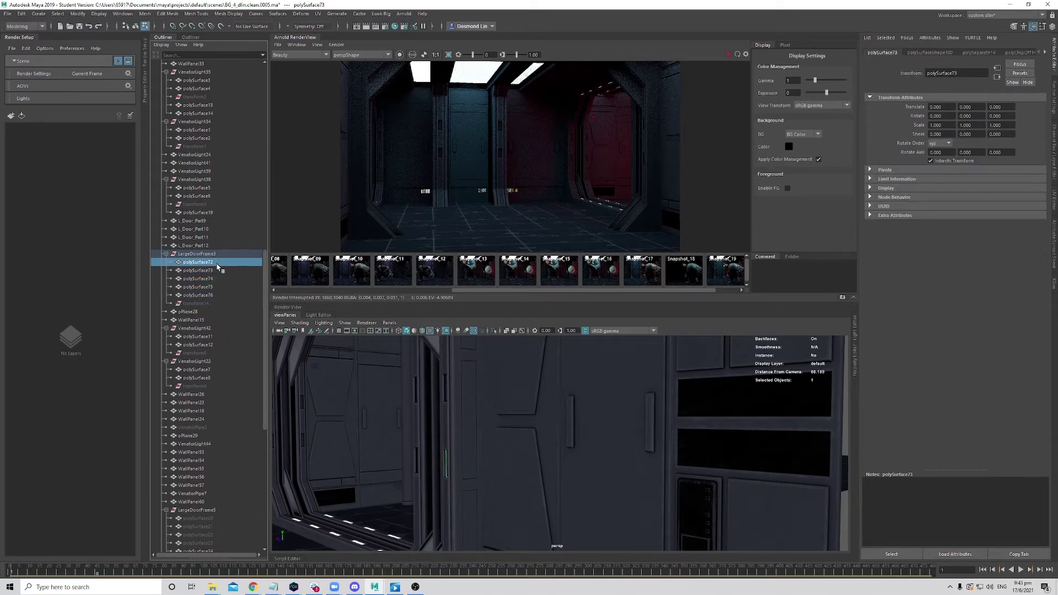
left_click(216, 286, "shift")
mouse_move(399, 448)
right_mouse_down("alt")
mouse_move(464, 466)
mouse_move(408, 460)
right_mouse_up("alt")
left_click_drag(569, 439, 568, 439)
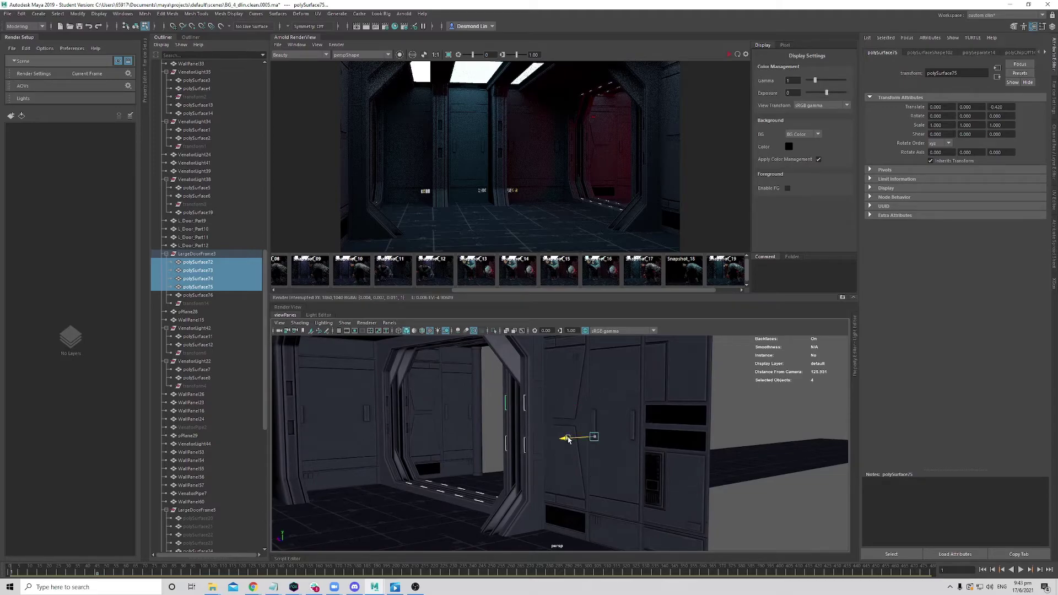
right_click_drag(507, 429, 555, 423, "alt")
middle_click_drag(463, 399, 536, 458, "alt")
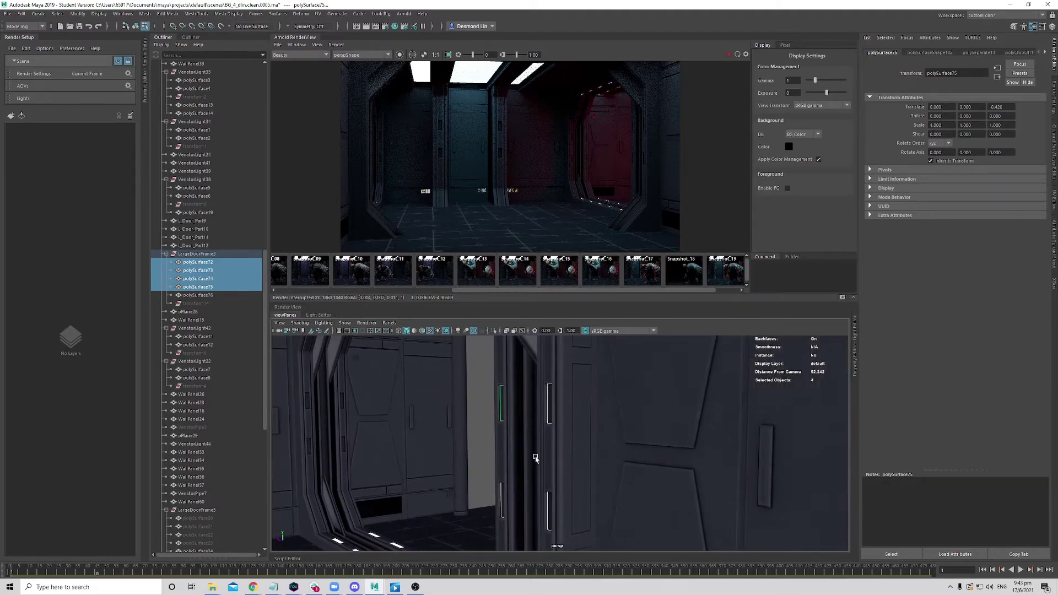
- Assign the existing white emissive material to the four post slot meshes and render the main camera view
left_click_drag(536, 458, 672, 434, "alt")
right_click_drag(650, 405, 729, 239)
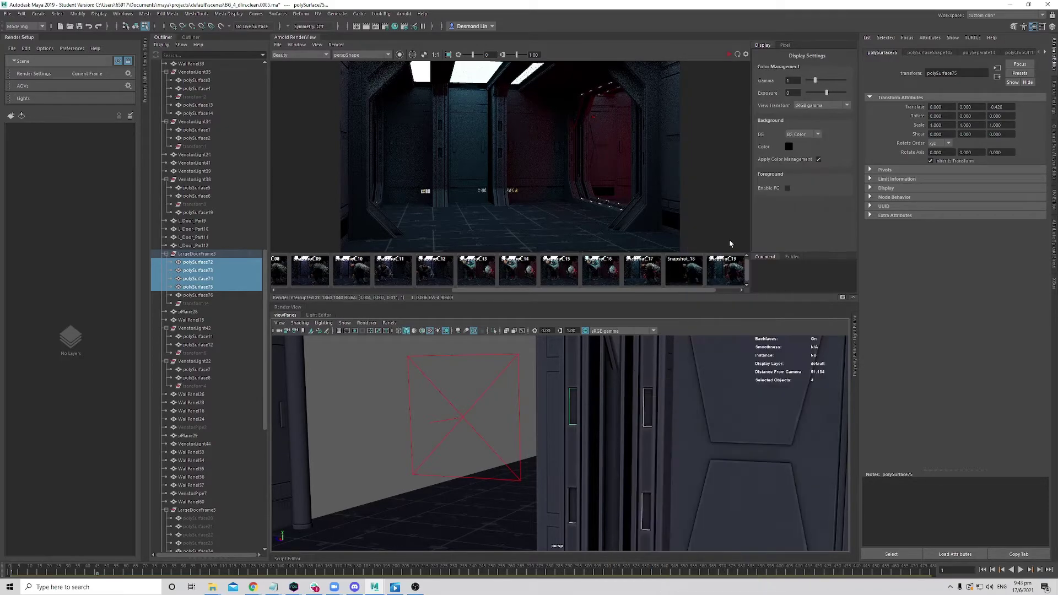
left_click_drag(634, 425, 537, 408, "alt")
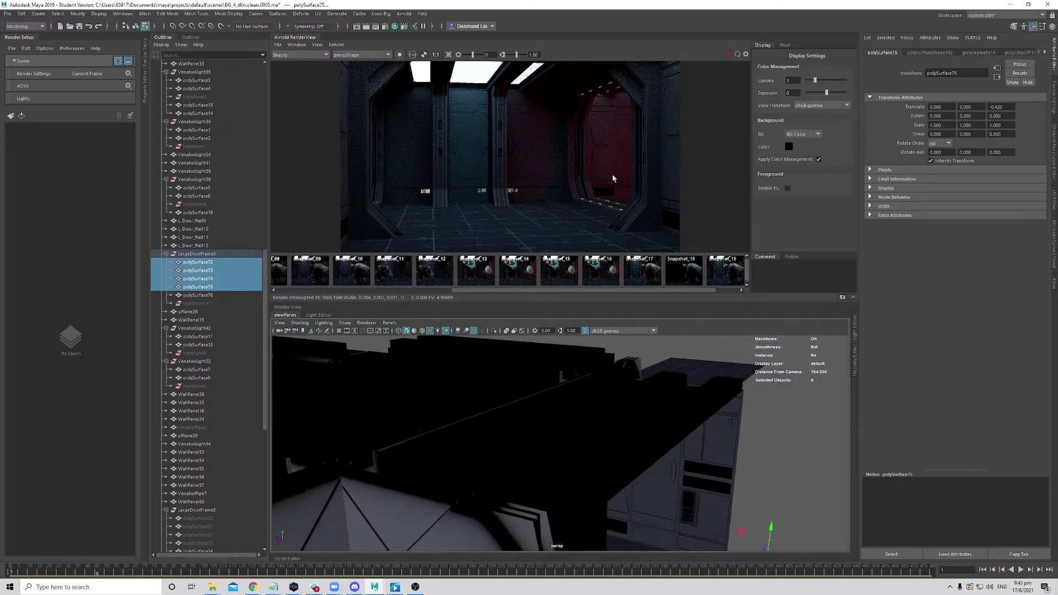
left_click(729, 55)
- Collapse the Environment group in the scene hierarchy and unhide the Rigs group to bring back the character
scroll(236, 281, "down", 8)
scroll(234, 279, "up", 12)
scroll(234, 273, "up", 10)
left_click(162, 122)
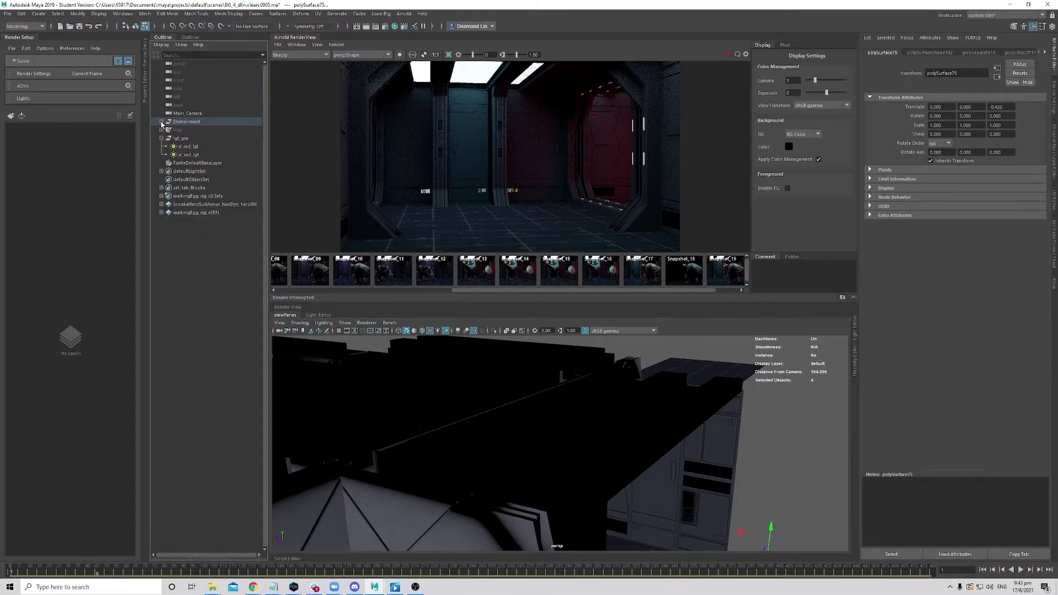
left_click(192, 131)
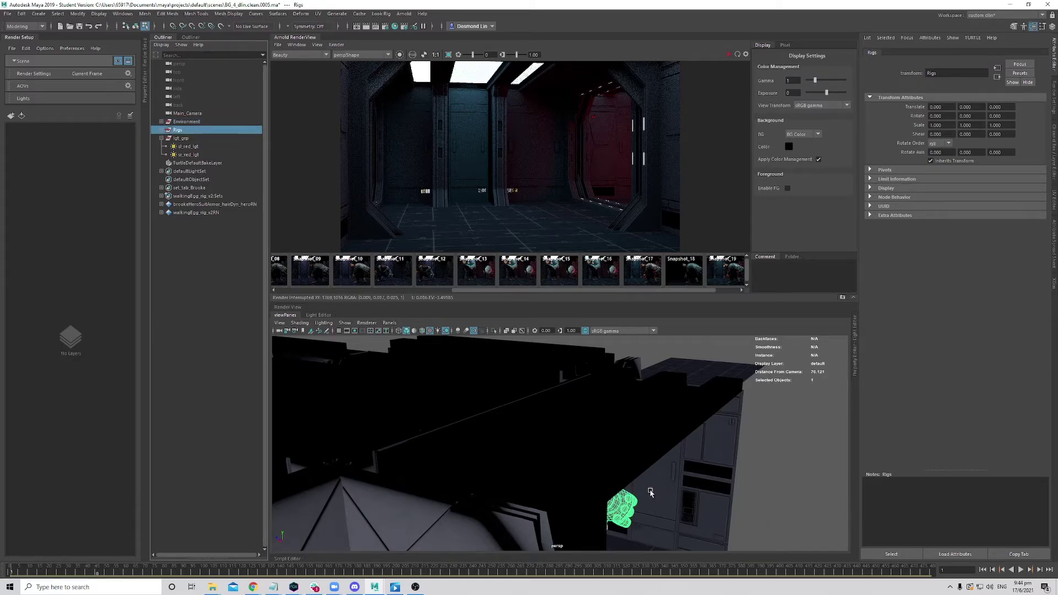
key("f")
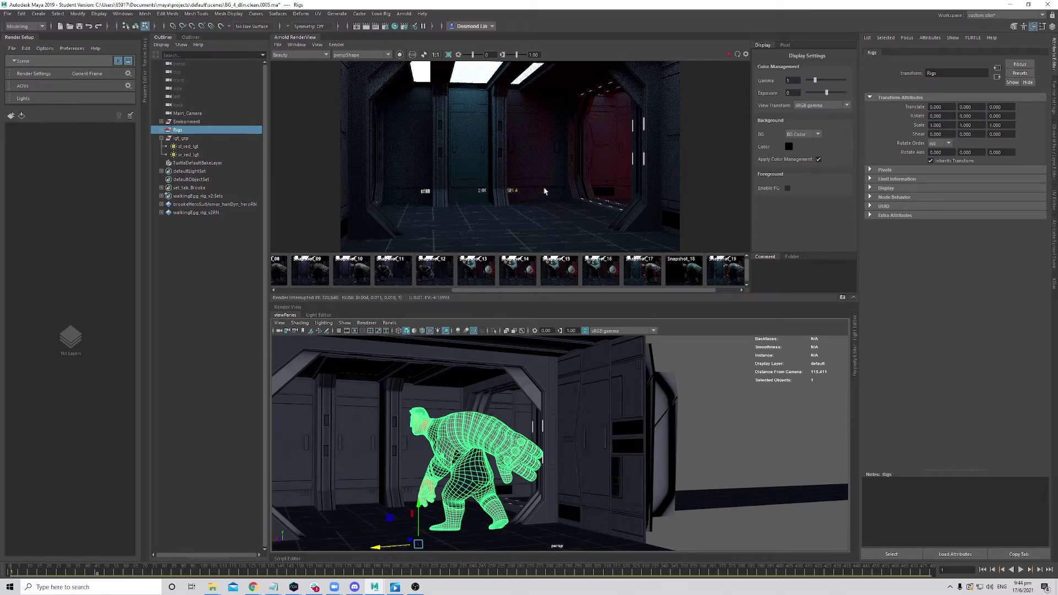
- Duplicate the four slot faces on the opposite vertical post of the large door frame as separate meshes
left_click_drag(595, 421, 493, 435, "alt")
left_click(491, 392)
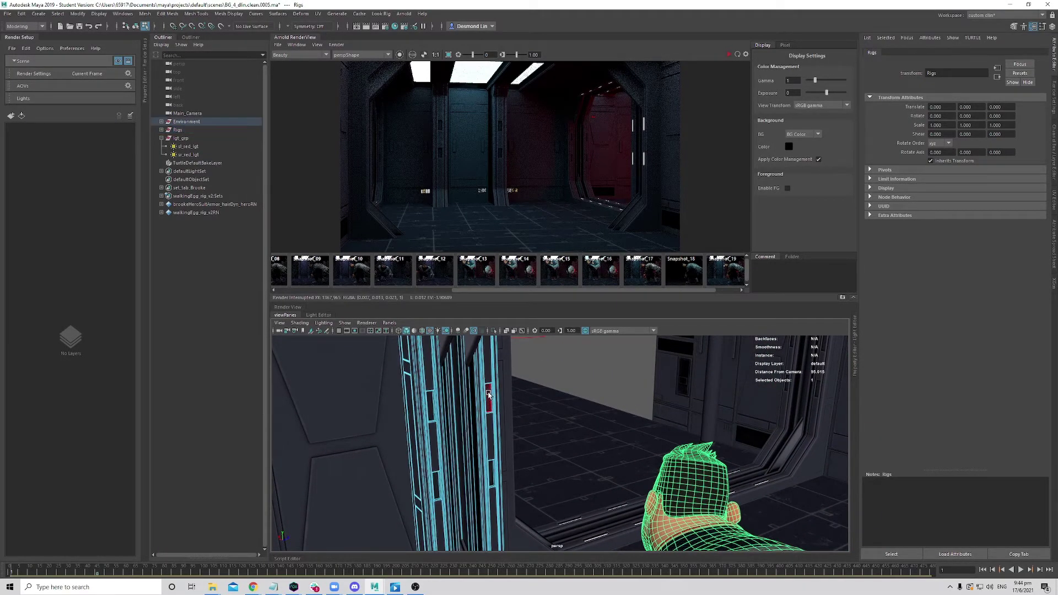
left_click(431, 402, "shift")
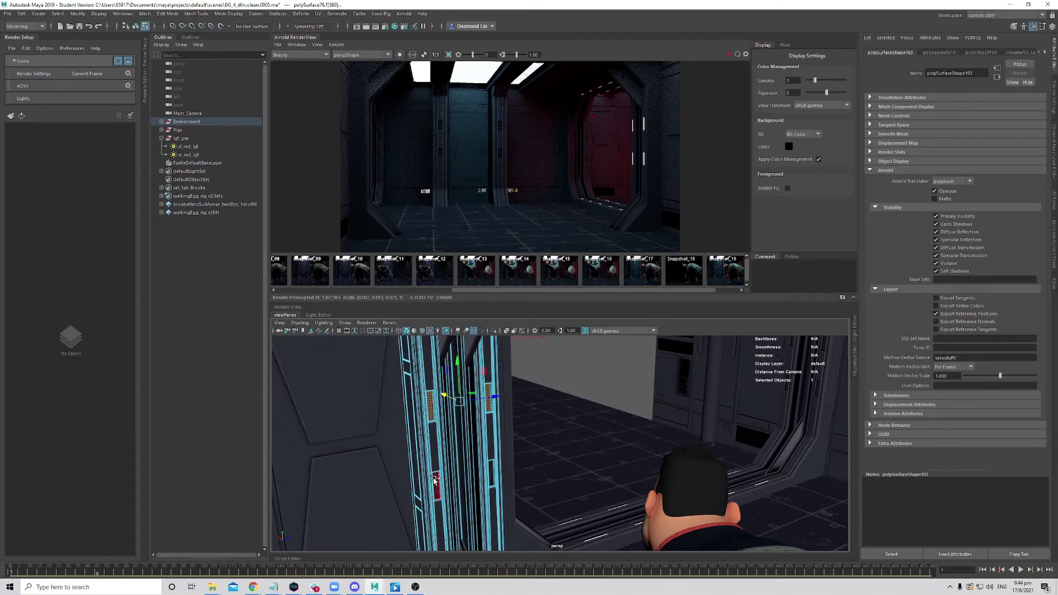
left_click(435, 483, "shift")
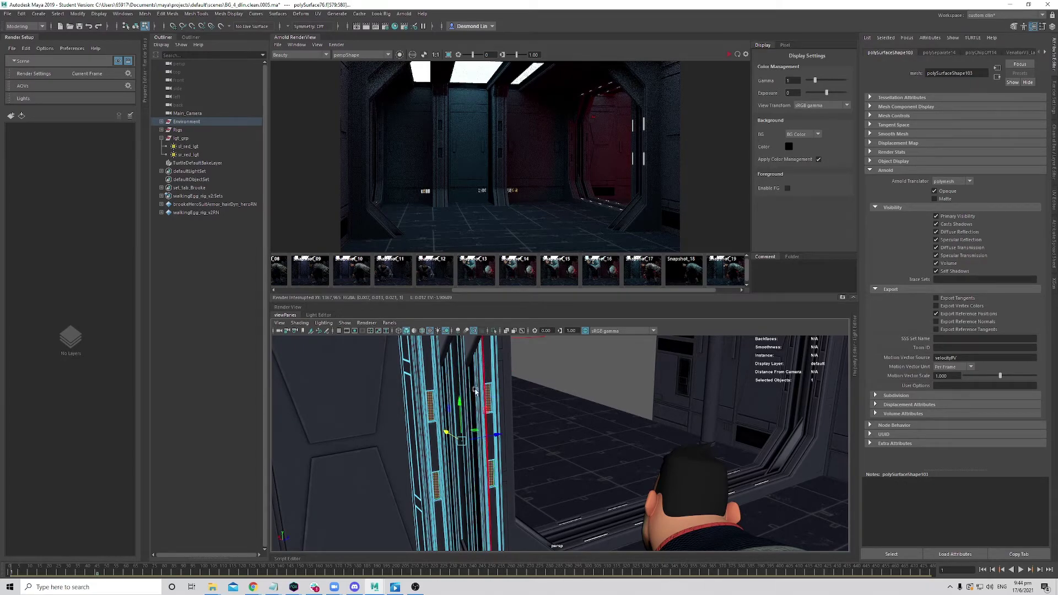
left_click(156, 14)
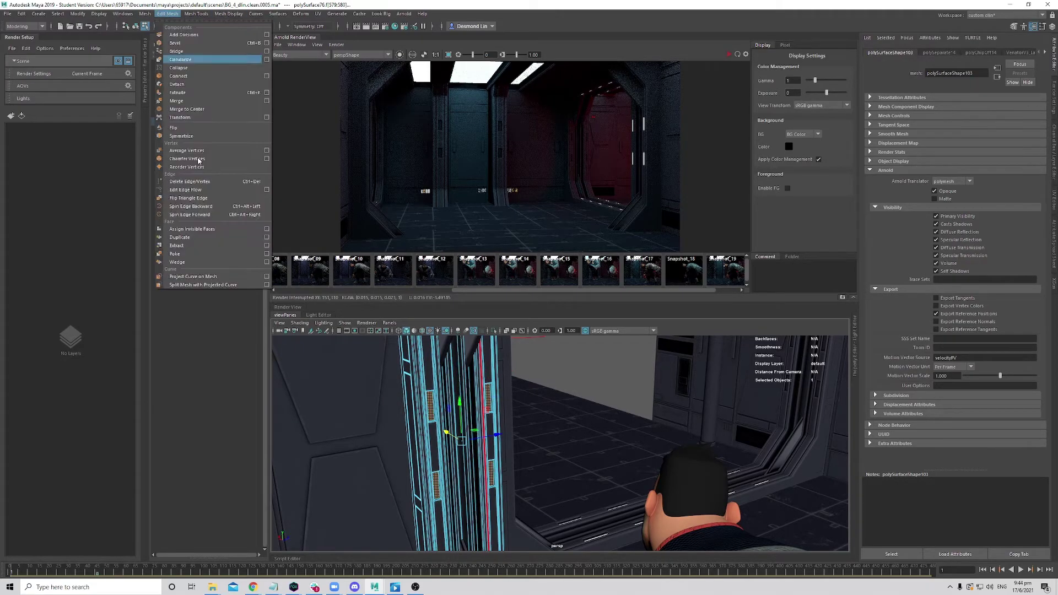
left_click(213, 230)
left_click_drag(508, 465, 517, 462, "alt")
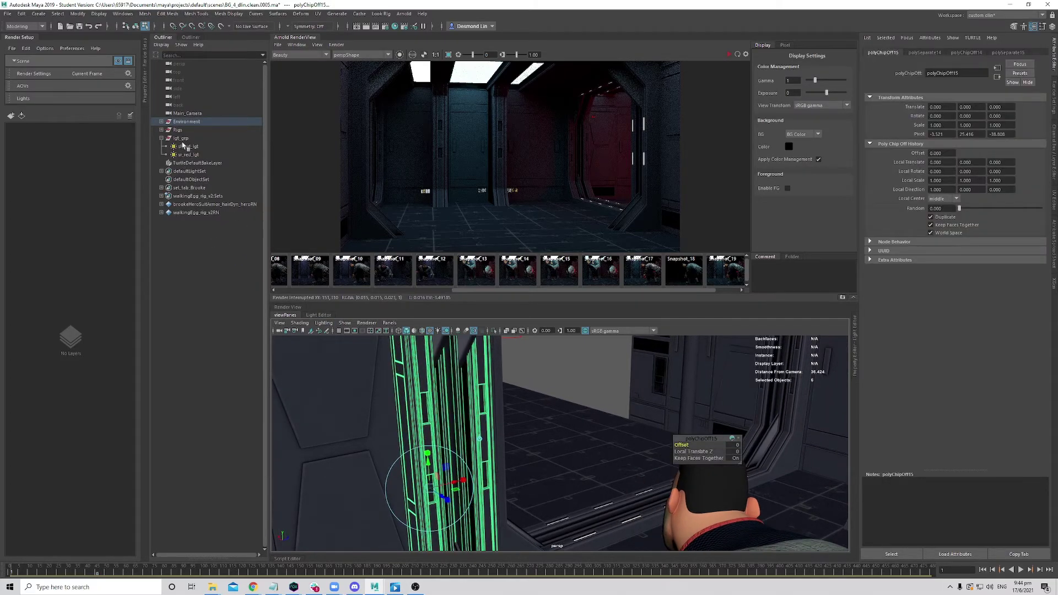
left_click(161, 122)
scroll(223, 347, "down", 10)
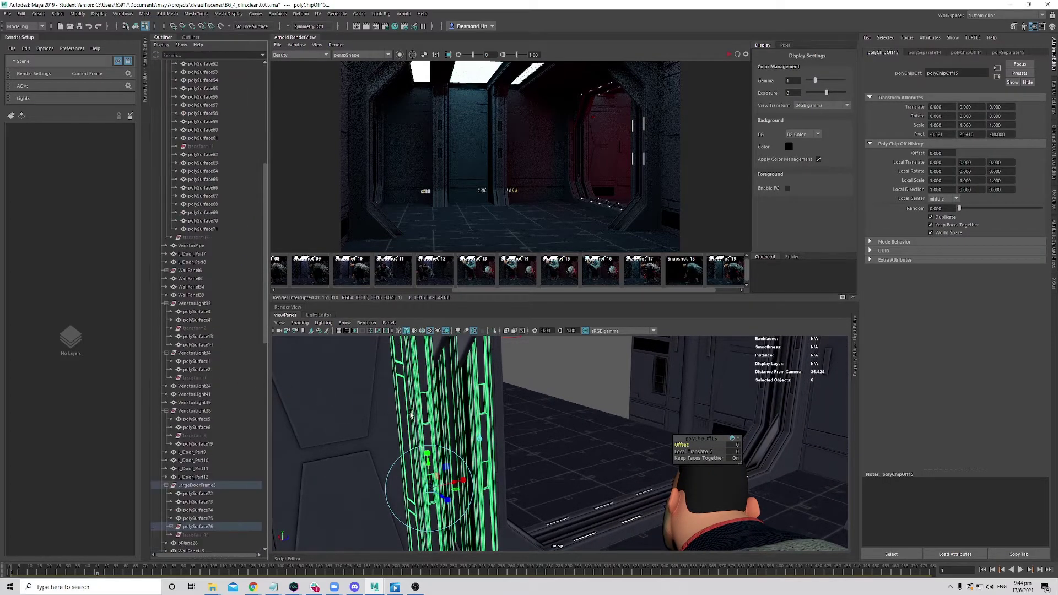
left_click(216, 495)
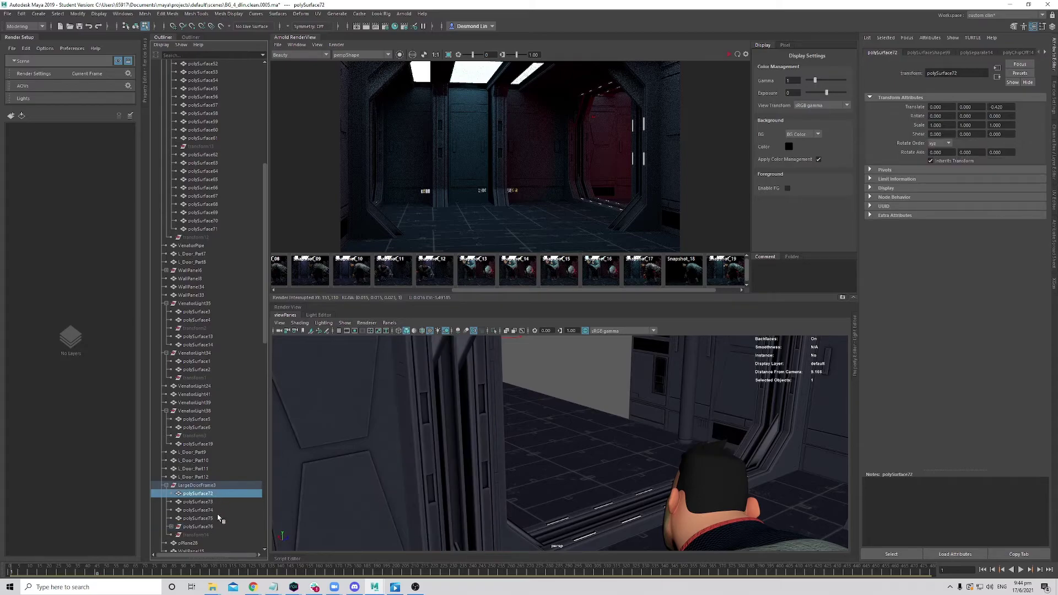
left_click(217, 518, "shift")
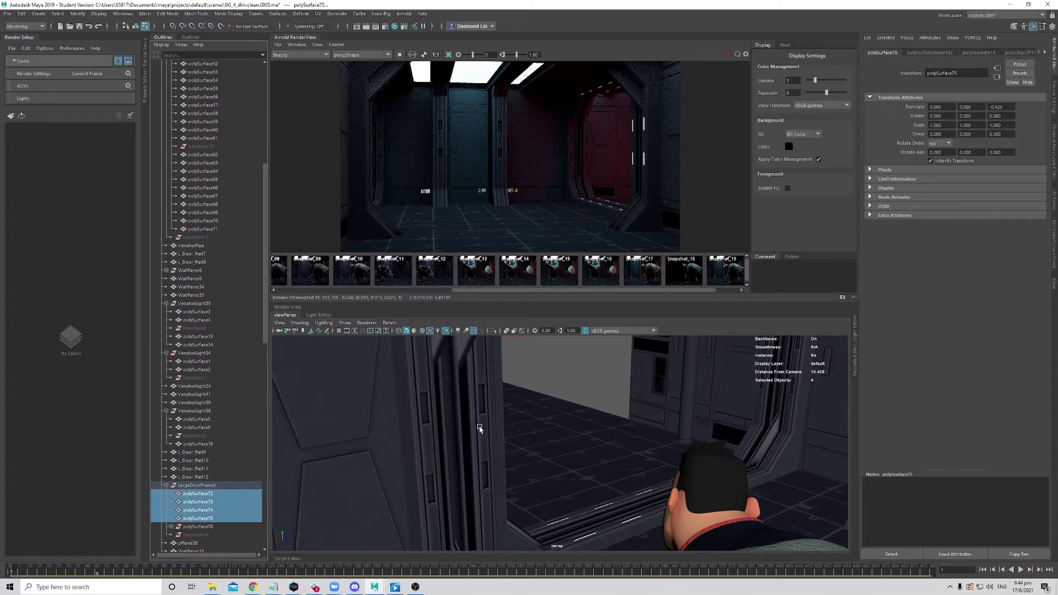
key("f")
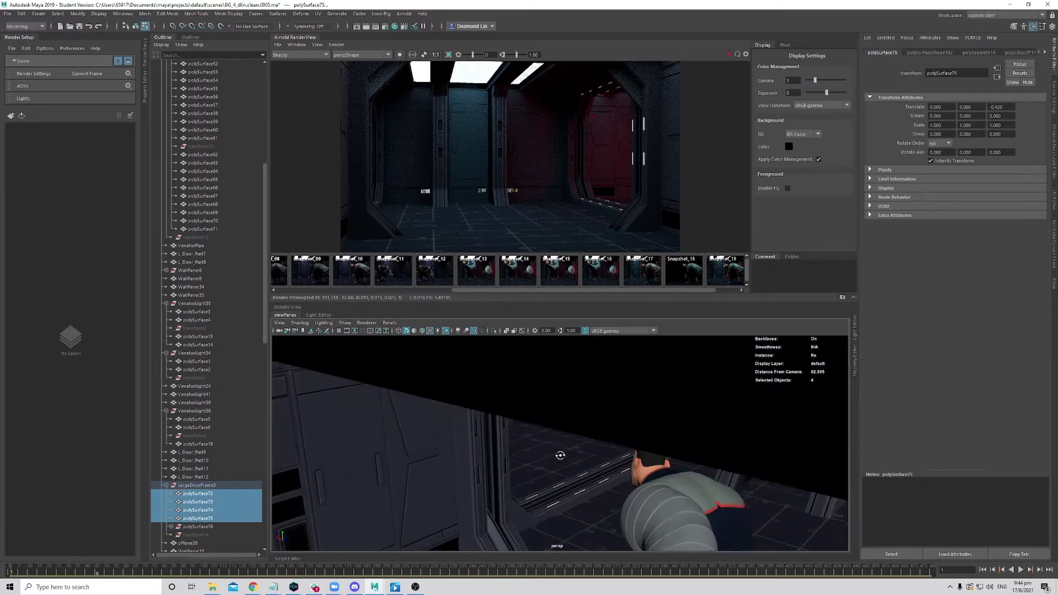
- Select the four newly duplicated post slots, polySurface77 to polySurface80, inside the large door frame's polySurface76 group
left_click_drag(581, 464, 557, 465, "alt")
left_click_drag(635, 463, 702, 463, "alt")
right_click_drag(702, 463, 541, 417, "alt")
left_click_drag(675, 397, 449, 416, "alt")
middle_click_drag(448, 415, 571, 439, "alt")
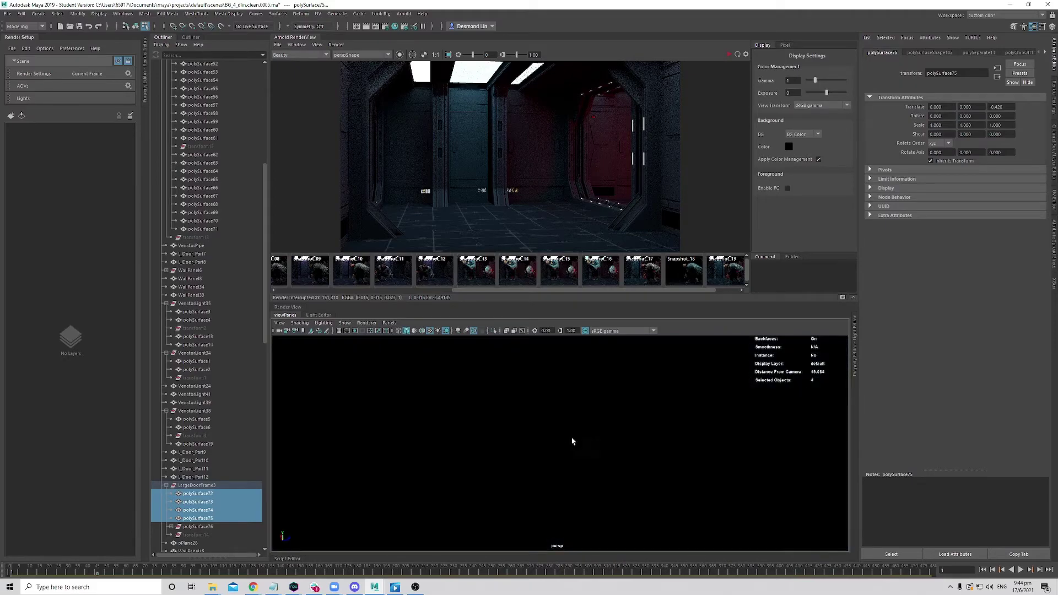
left_click_drag(571, 439, 637, 378, "alt")
middle_click_drag(637, 378, 569, 393, "alt")
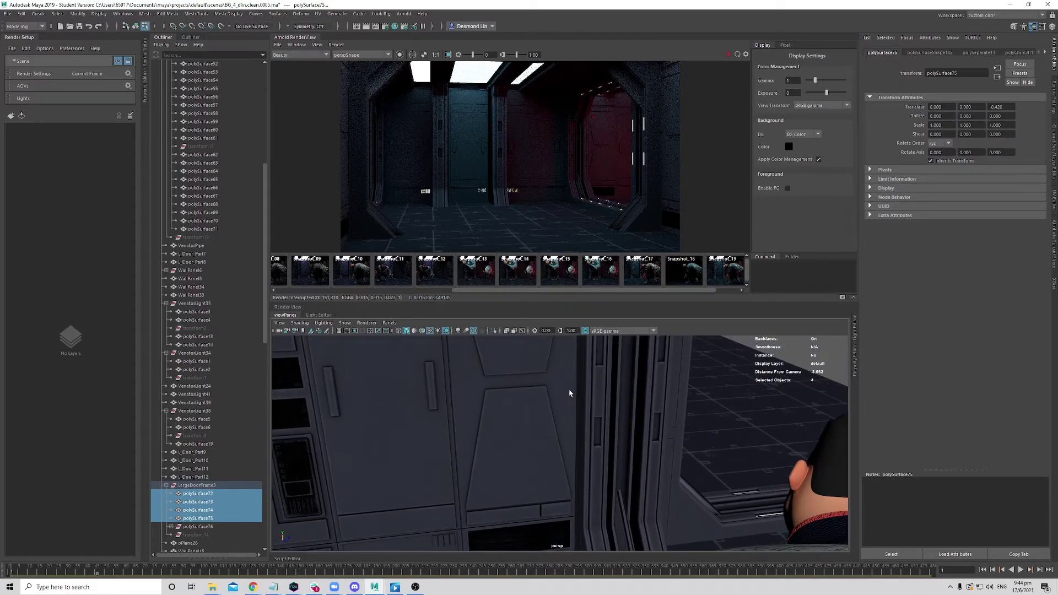
left_click(599, 352)
right_click_drag(599, 352, 639, 337)
left_click(610, 361)
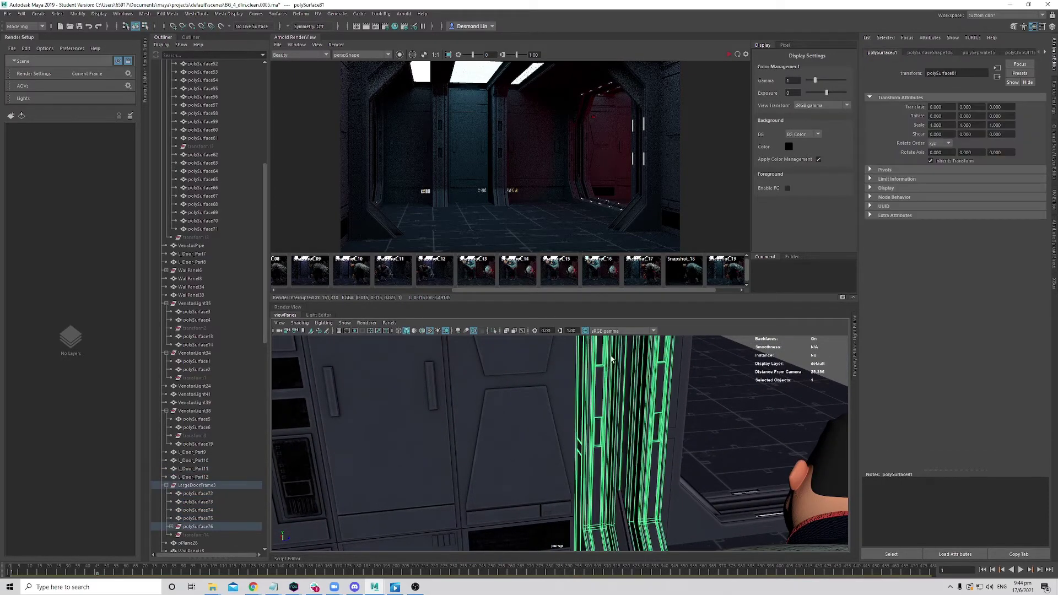
left_click(205, 494)
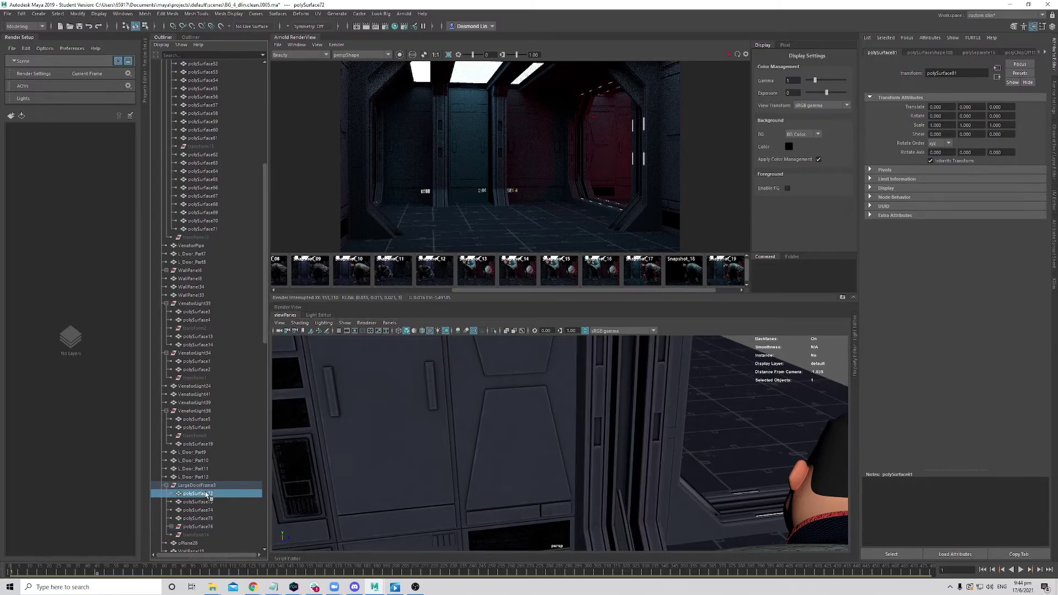
left_click(171, 527)
left_click(204, 535)
scroll(226, 496, "down", 8)
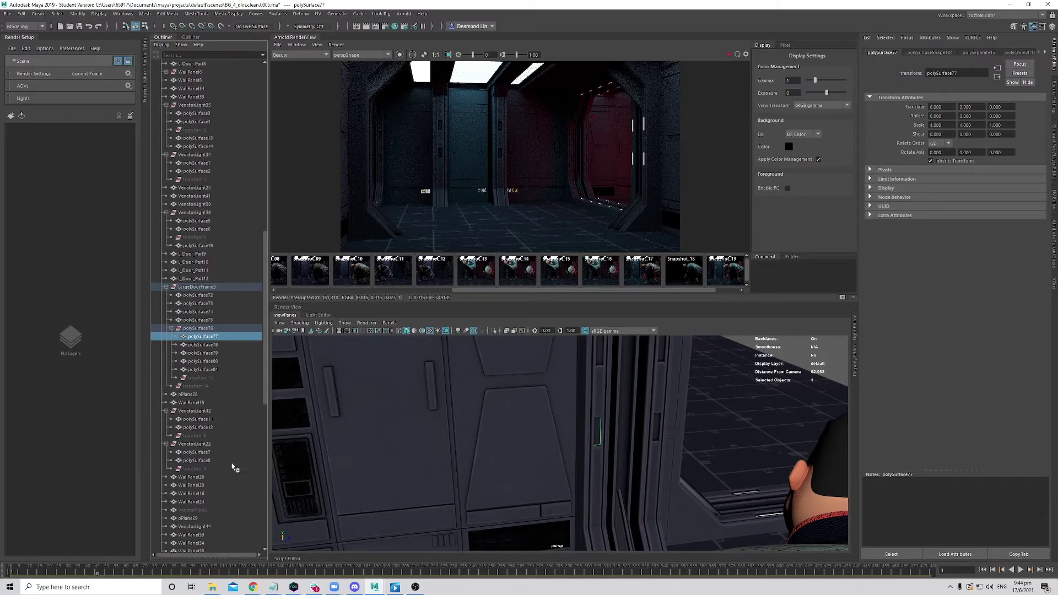
left_click(216, 361, "shift")
- Move the four selected post slots out of the frame to a Translate Z of 0.570
middle_click_drag(644, 406, 580, 460, "alt")
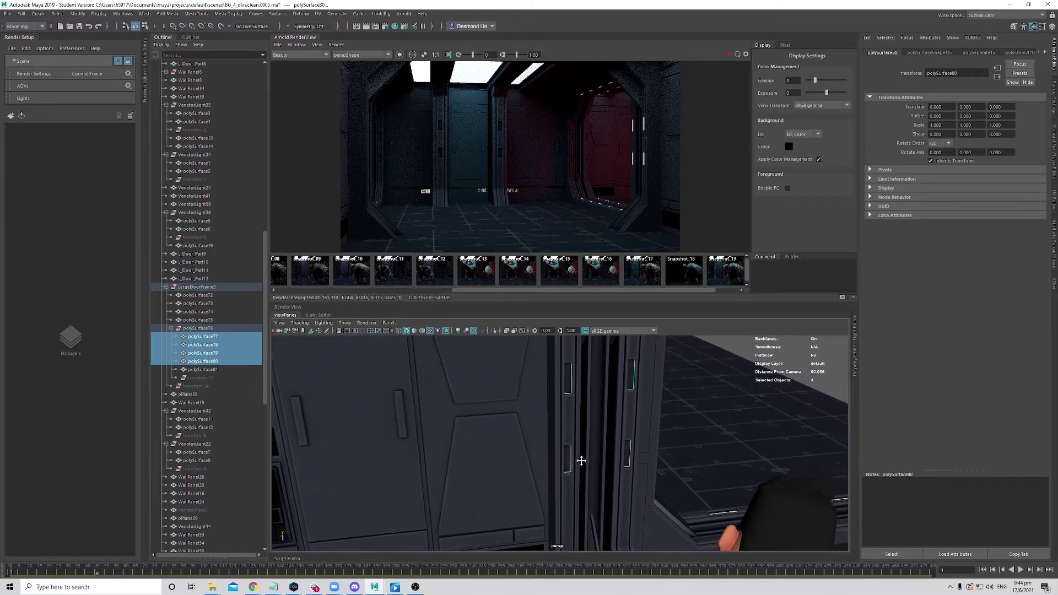
left_click_drag(581, 461, 642, 460, "alt")
left_click_drag(519, 455, 569, 449, "alt")
right_click_drag(569, 449, 664, 387, "alt")
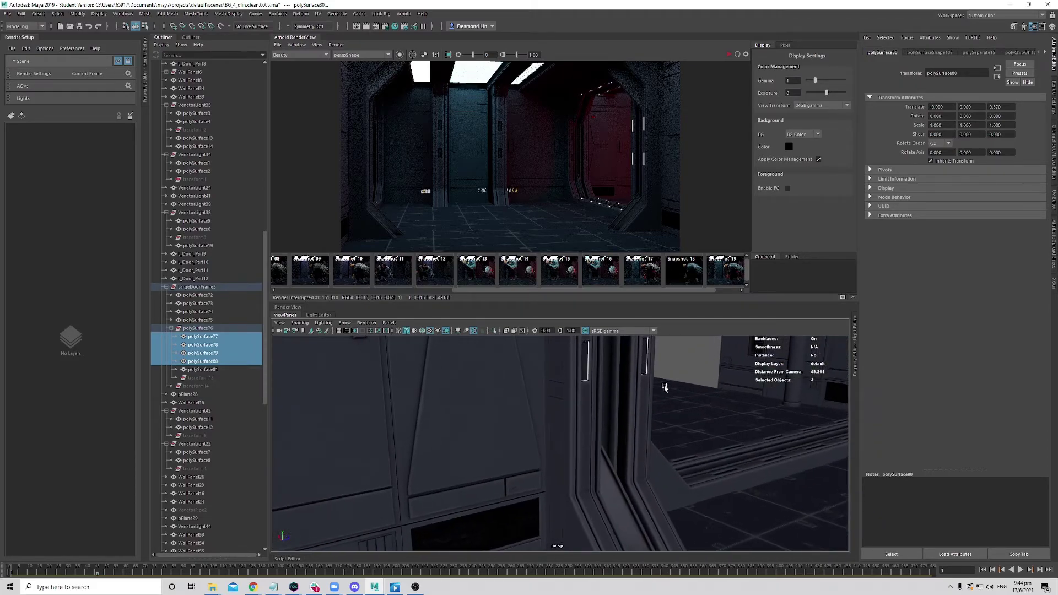
middle_click_drag(663, 387, 540, 425, "alt")
- Assign the existing white emissive material to the four moved post slots and render the main camera view with the character
right_click_drag(550, 359, 617, 237)
right_click_drag(644, 463, 517, 432, "alt")
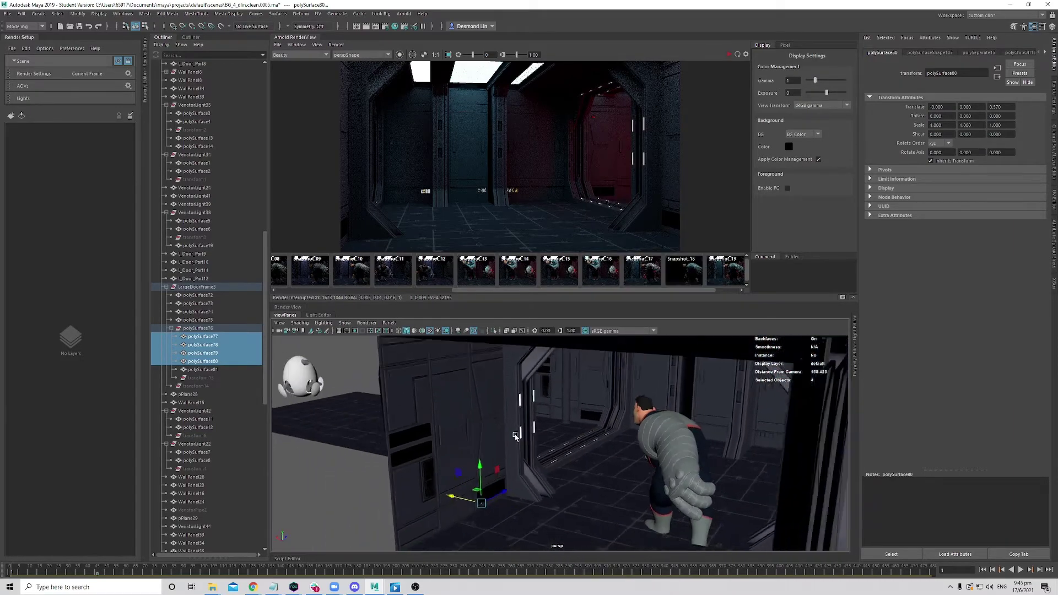
left_click_drag(518, 432, 500, 450, "alt")
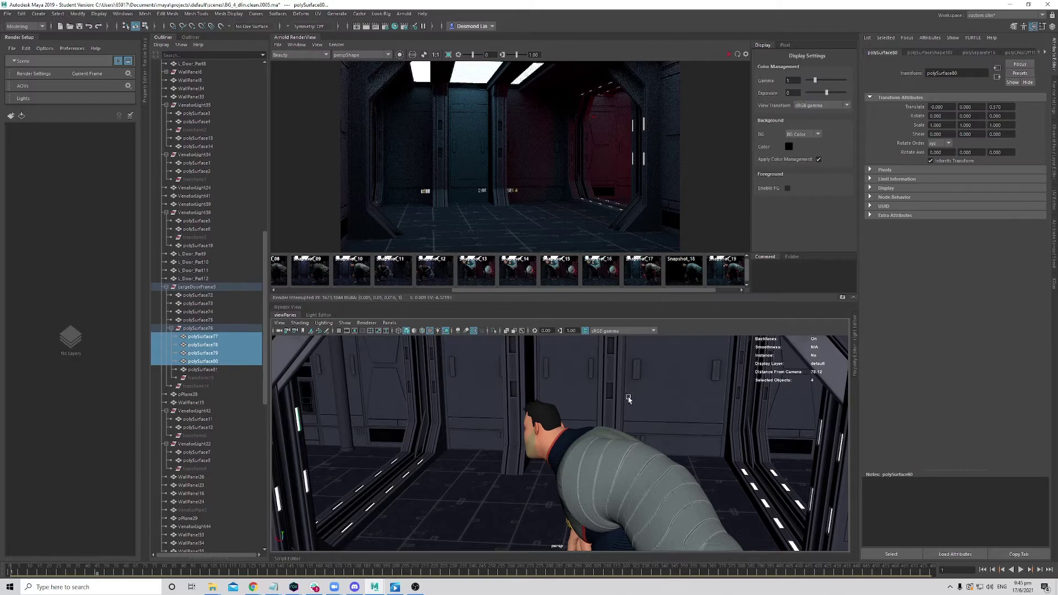
left_click_drag(628, 398, 630, 424, "alt")
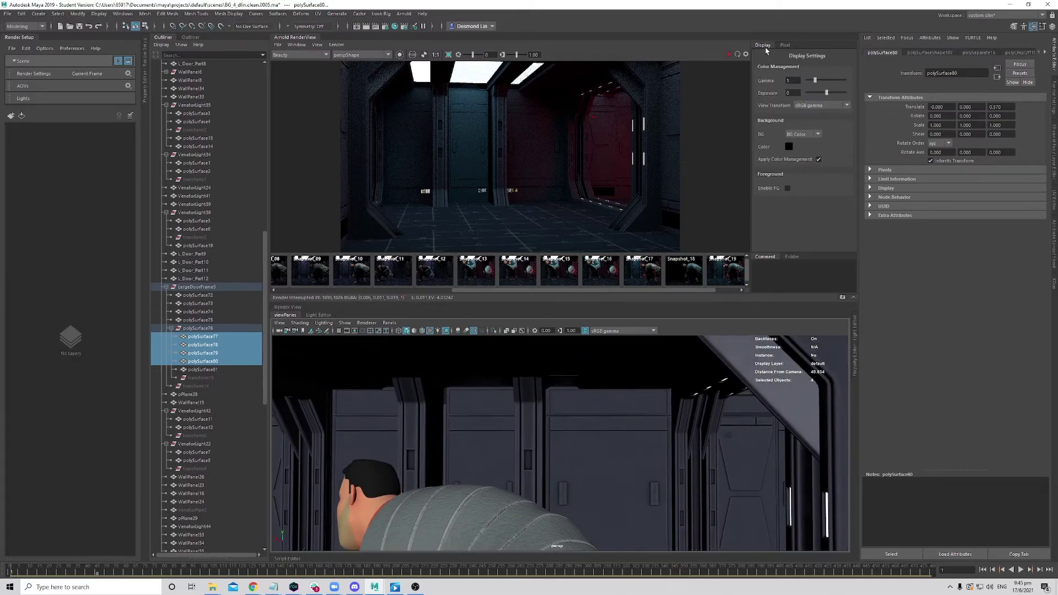
left_click(729, 55)
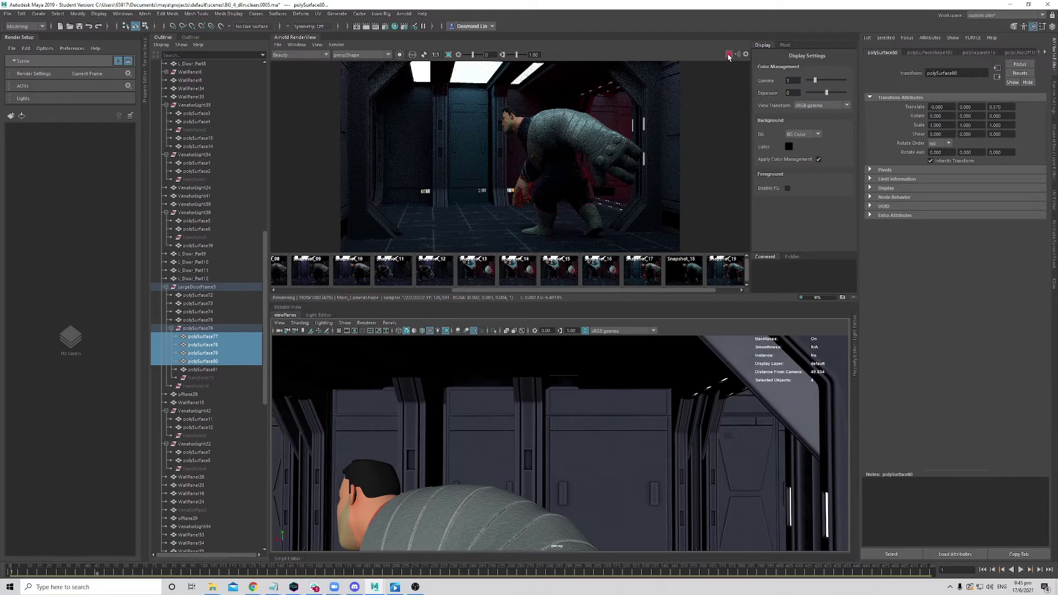
key("Escape")
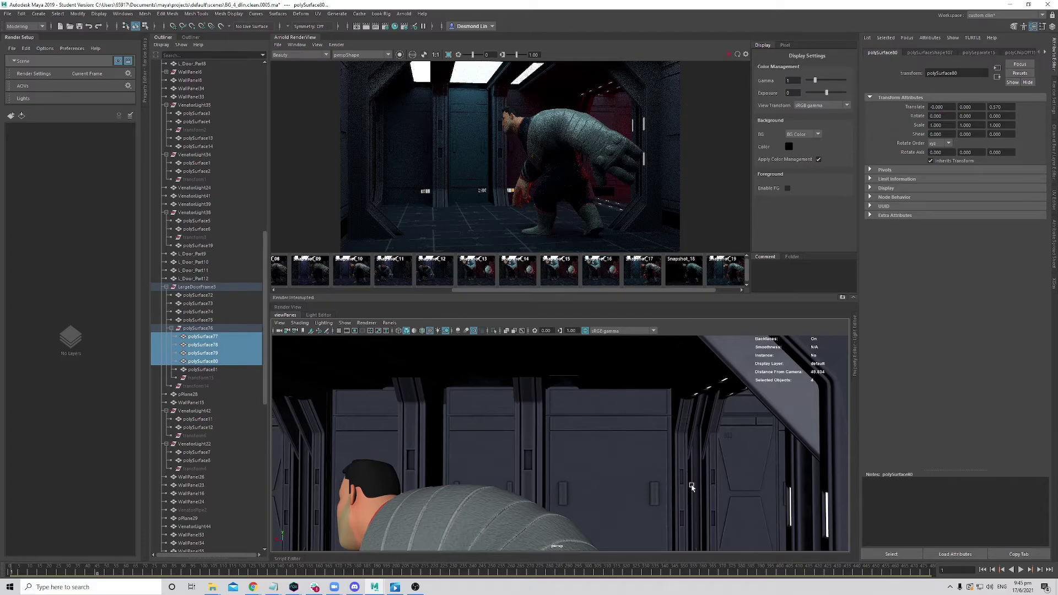
- Select the mesh of the other large door frame, polySurface61, at its slotted vertical post beside the wall panels
left_click_drag(691, 498, 627, 461, "alt")
right_click_drag(627, 464, 724, 466, "alt")
middle_click_drag(724, 466, 663, 503, "alt")
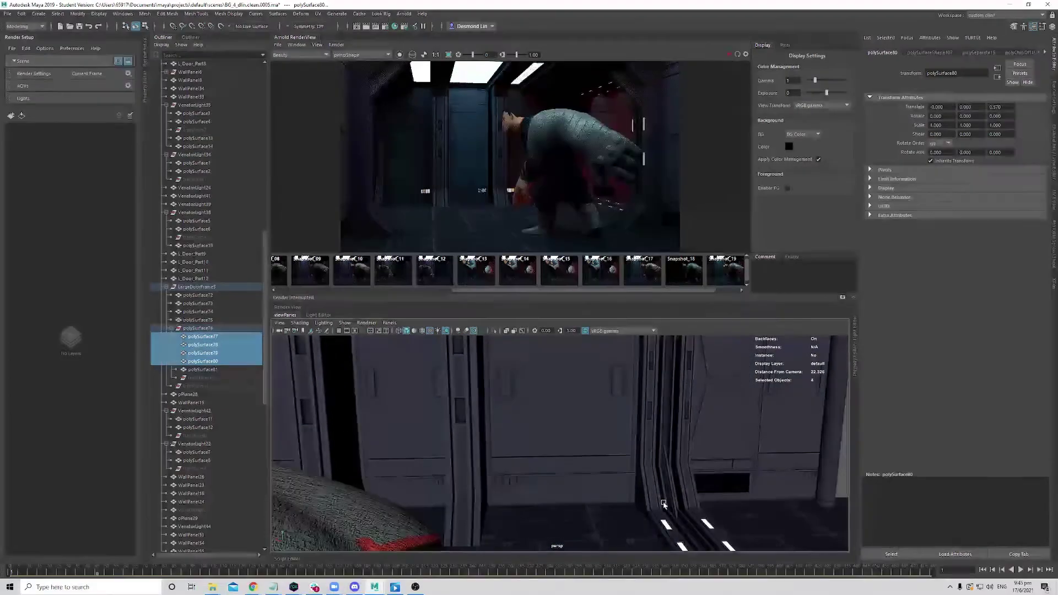
left_click_drag(663, 503, 608, 408, "alt")
left_click(641, 363)
left_click_drag(642, 363, 599, 469, "alt")
left_click_drag(464, 444, 413, 441, "alt")
middle_click_drag(472, 429, 477, 444, "alt")
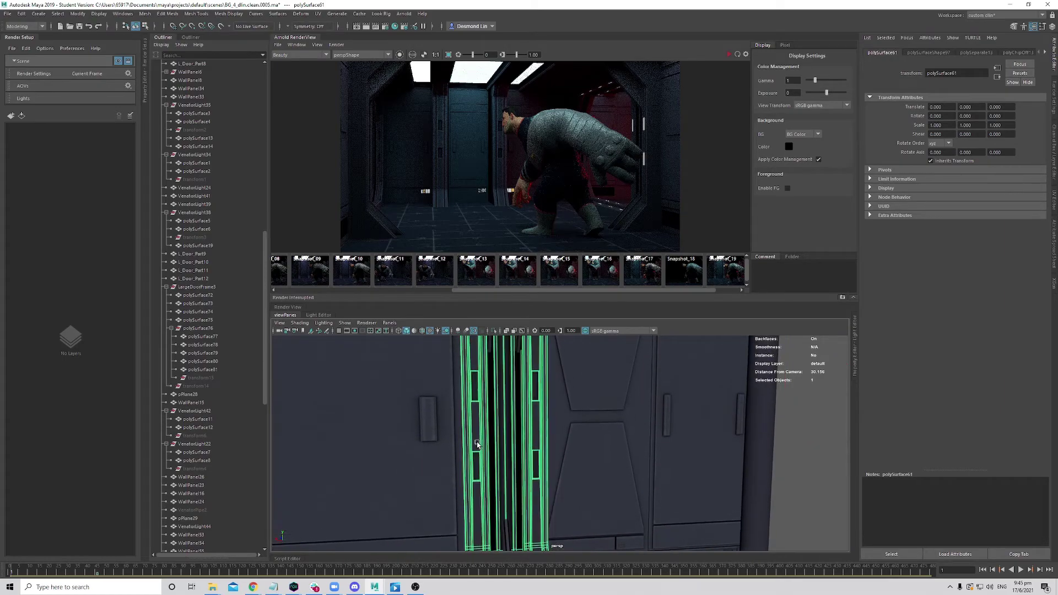
right_click_drag(477, 444, 510, 413, "alt")
- Duplicate the four slot faces on the vertical post of polySurface61 as separate meshes
right_click_drag(472, 358, 473, 382)
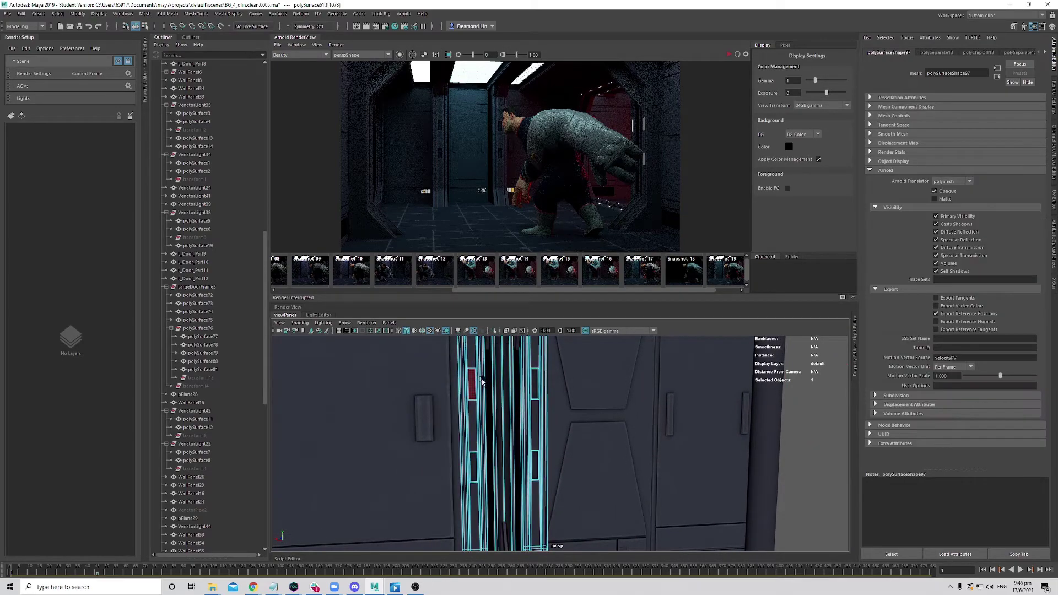
left_click(473, 381)
left_click(534, 383, "shift")
left_click(533, 457, "shift")
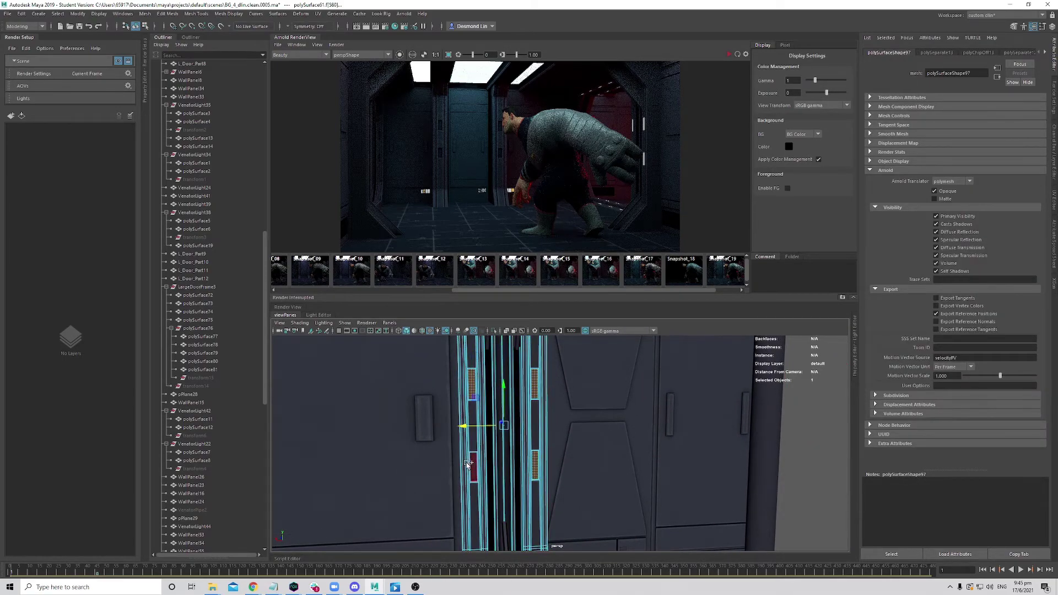
left_click(473, 466, "shift")
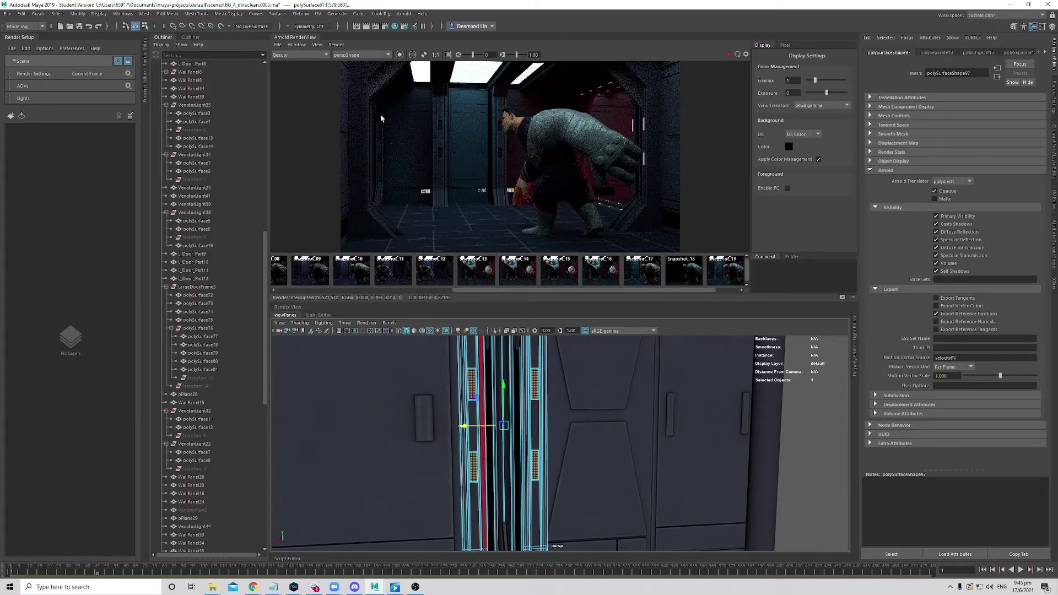
left_click(168, 13)
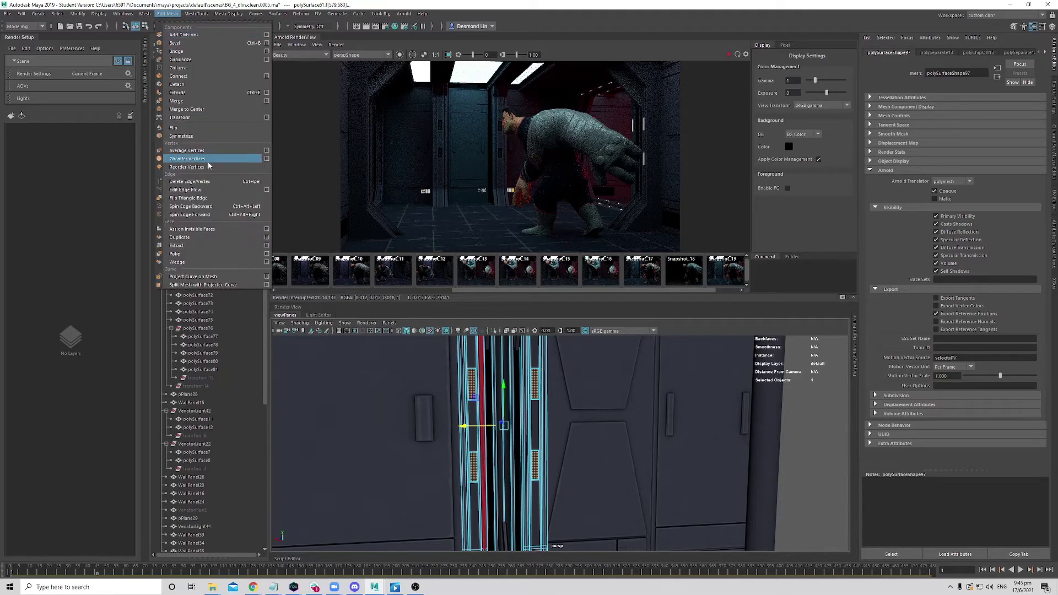
left_click(217, 237)
middle_click_drag(607, 467, 483, 425, "alt")
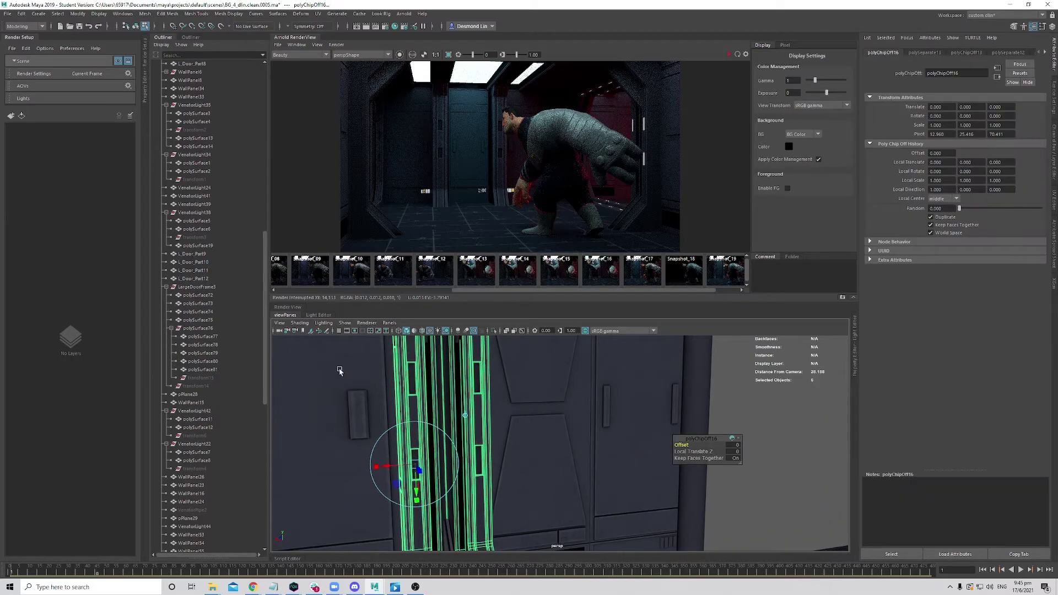
- Select the duplicated post slots polySurface82 to polySurface85 and assign them the existing white emissive material
right_click_drag(406, 404, 454, 356)
key("f")
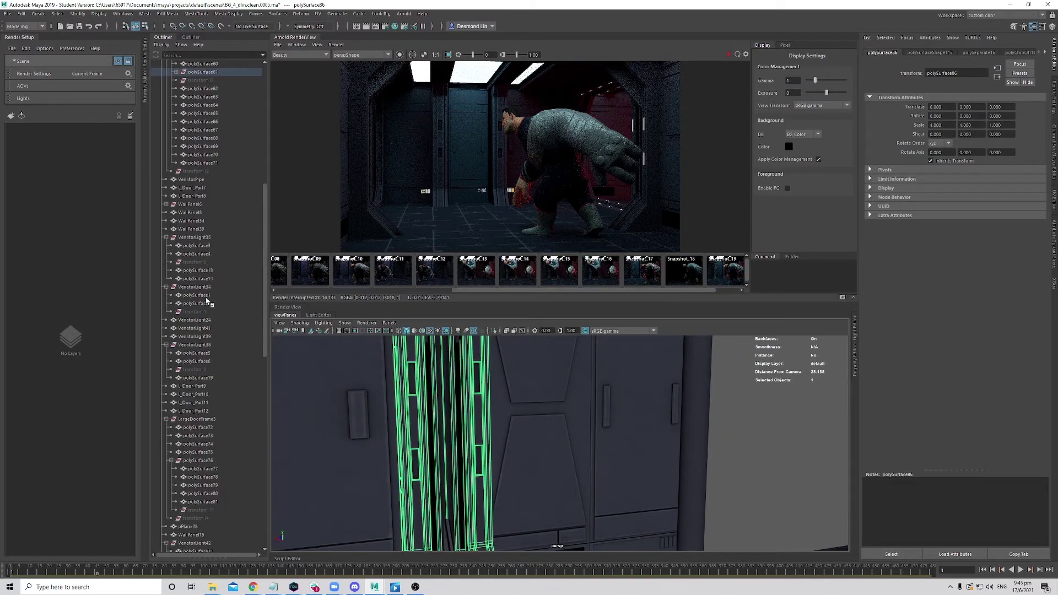
scroll(209, 248, "up", 2)
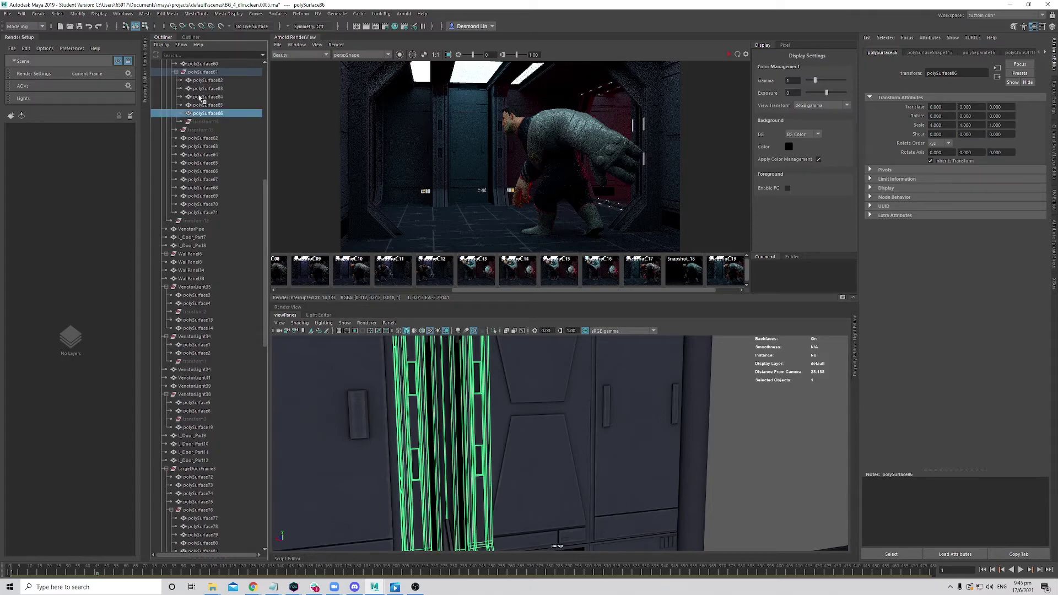
left_click(208, 81)
left_click(217, 105, "shift")
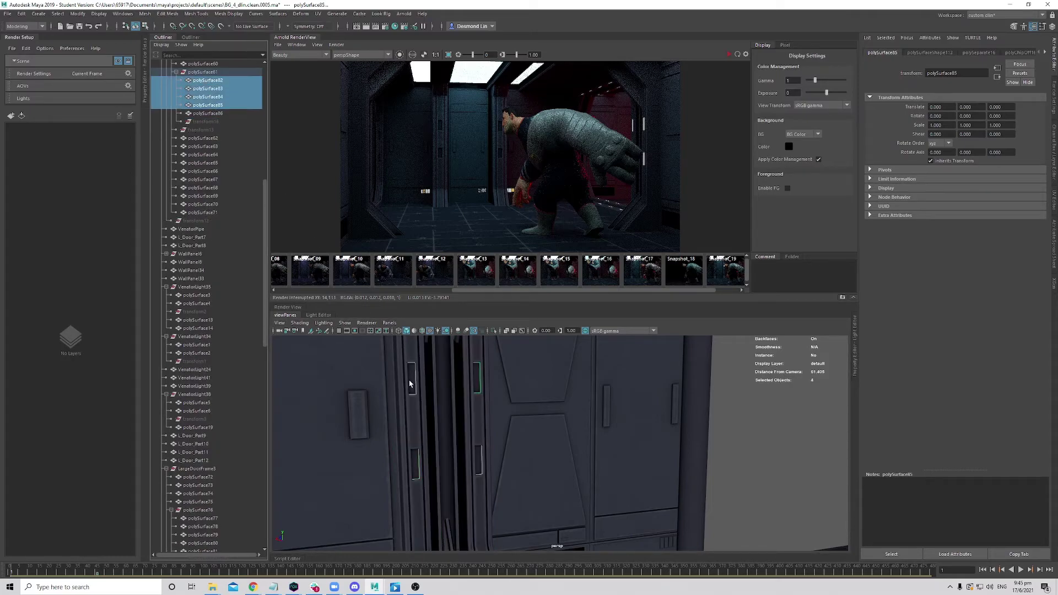
left_click_drag(422, 433, 492, 381, "alt")
right_click_drag(480, 358, 542, 238)
- Move the four post slots, polySurface82 to polySurface85, out of the door frame to a Translate Z of 0.893
left_click_drag(537, 424, 550, 448, "alt")
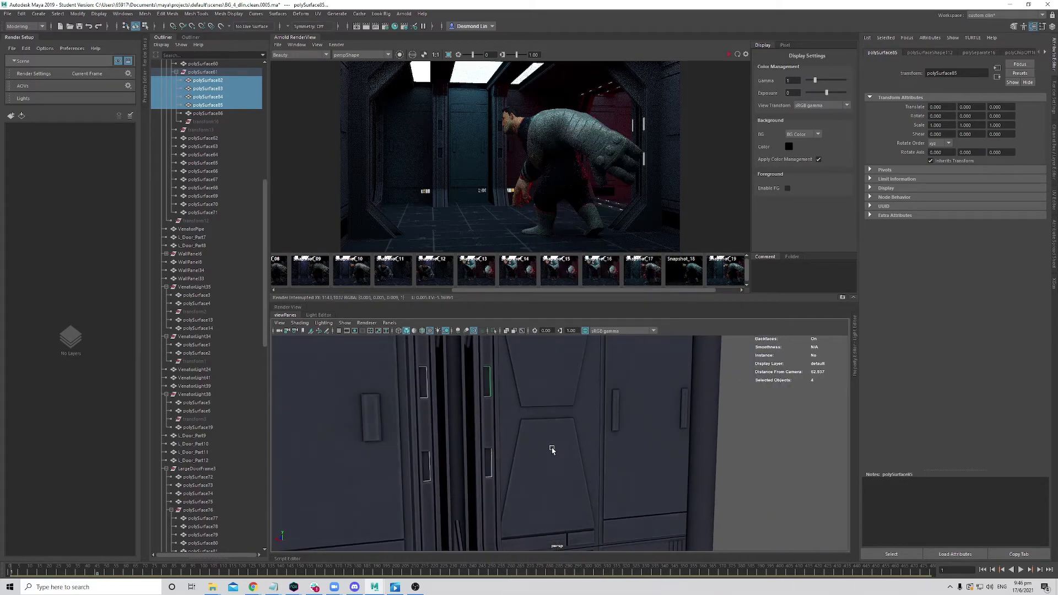
right_click_drag(550, 449, 307, 439, "alt")
left_click_drag(307, 439, 382, 457, "alt")
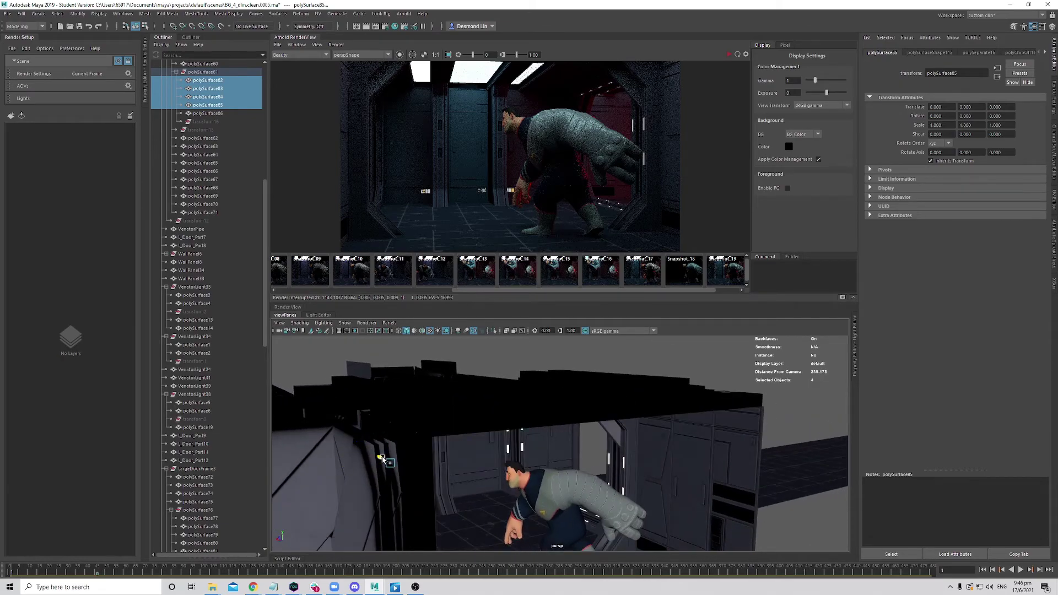
left_click_drag(489, 463, 492, 461, "alt")
right_click_drag(492, 462, 650, 474, "alt")
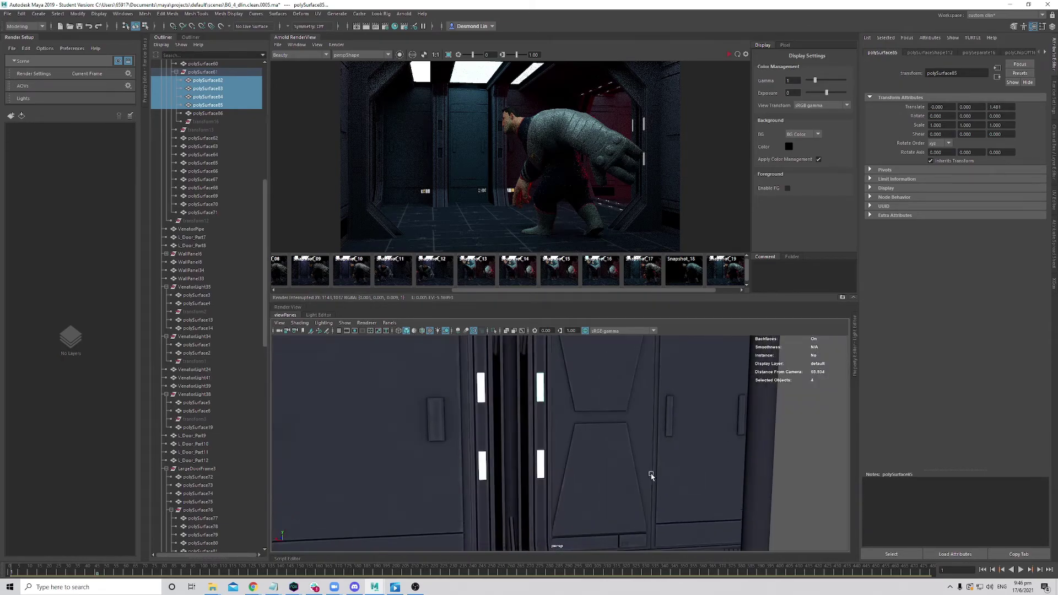
left_click_drag(650, 475, 576, 458, "alt")
right_click_drag(576, 458, 465, 466, "alt")
left_click_drag(590, 473, 543, 462, "alt")
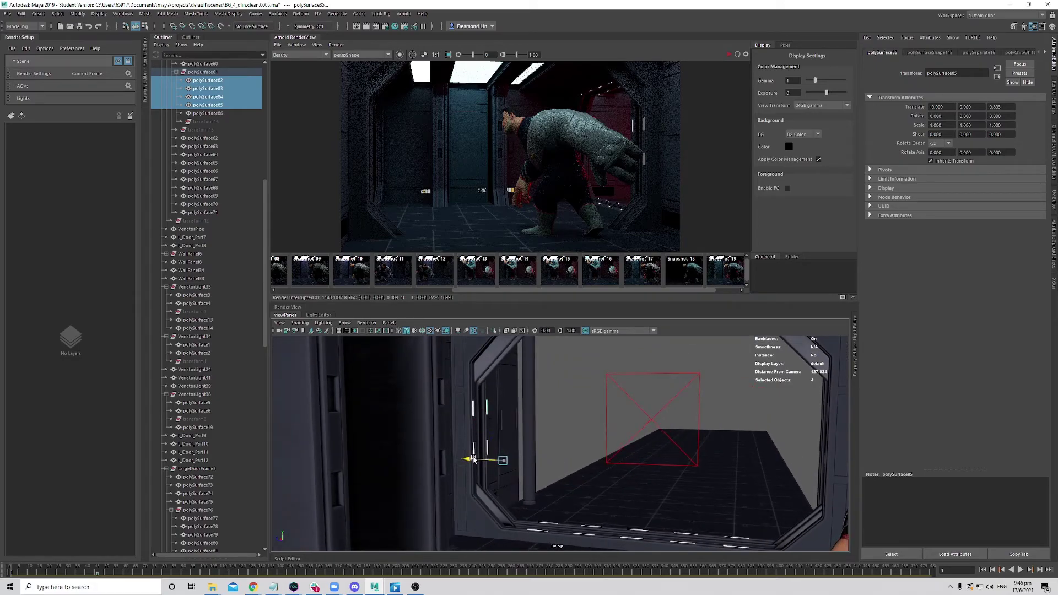
- Duplicate the four slot faces on the vertical post of LargeDoorFrame1, two on each side, as separate meshes
left_click_drag(473, 457, 479, 446, "alt")
right_click_drag(480, 446, 477, 467, "alt")
mouse_move(477, 467)
left_mouse_down("alt")
mouse_move(480, 439)
mouse_move(447, 458)
mouse_move(491, 472)
mouse_move(368, 450)
mouse_move(410, 439)
mouse_move(595, 496)
mouse_move(508, 441)
mouse_move(593, 455)
mouse_move(489, 450)
left_mouse_up("alt")
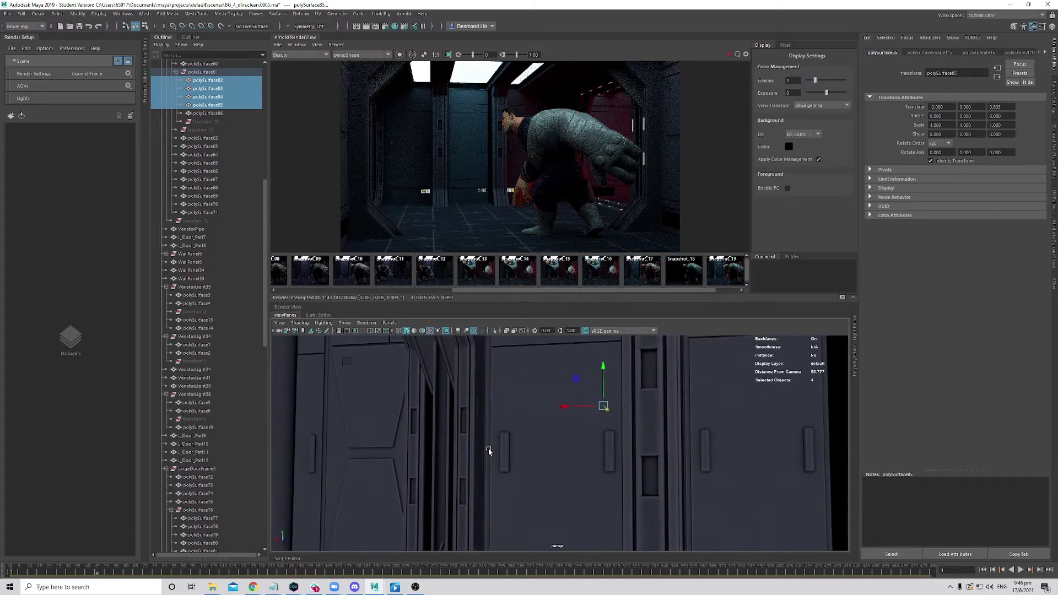
middle_click_drag(523, 439, 581, 450, "alt")
left_click(523, 432)
right_click_drag(522, 433, 522, 381)
left_click(524, 432)
key("ctrl+e")
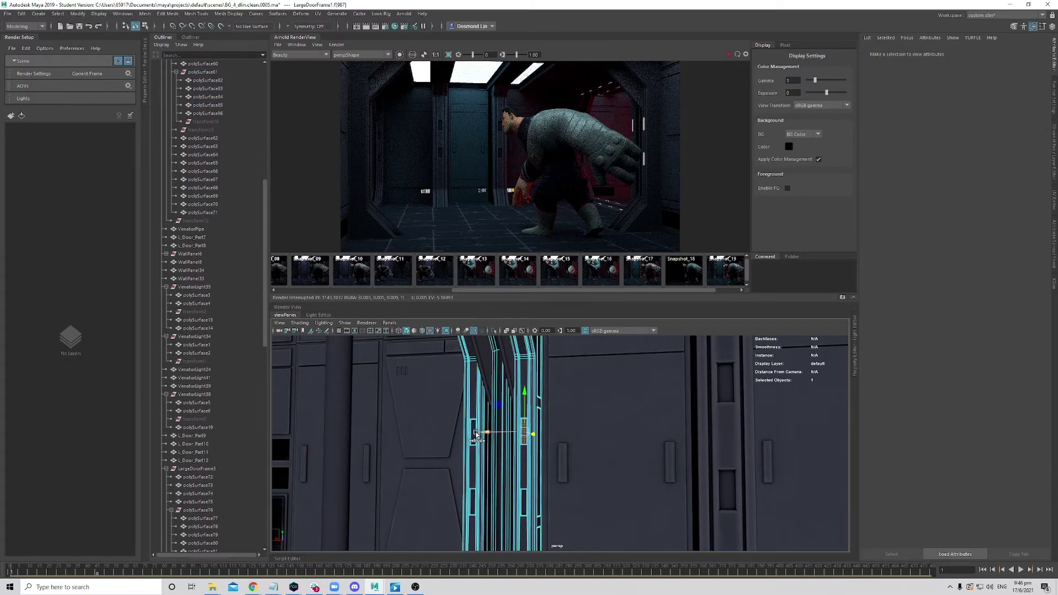
left_click(474, 433, "shift")
left_click_drag(509, 468, 538, 472, "alt")
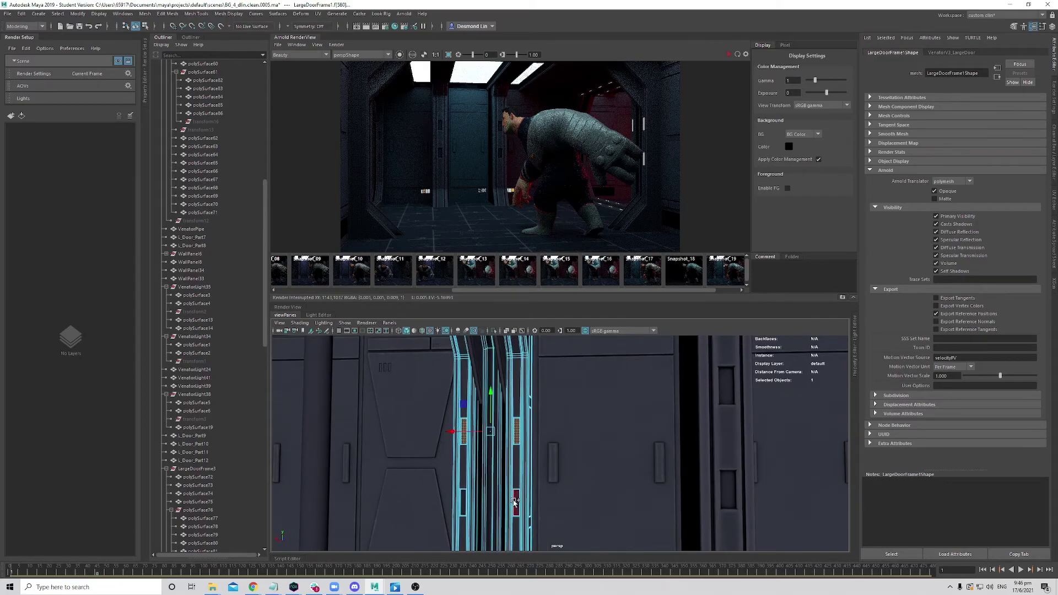
left_click(514, 501, "shift")
left_click(460, 501, "shift")
left_click_drag(518, 449, 528, 427, "alt")
left_click(205, 14)
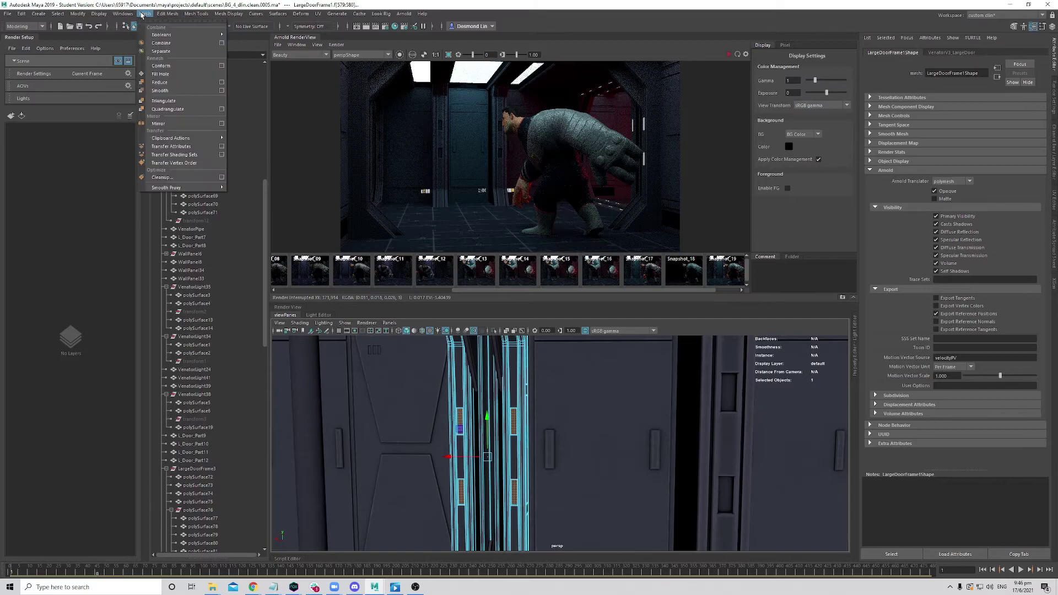
mouse_move(167, 14)
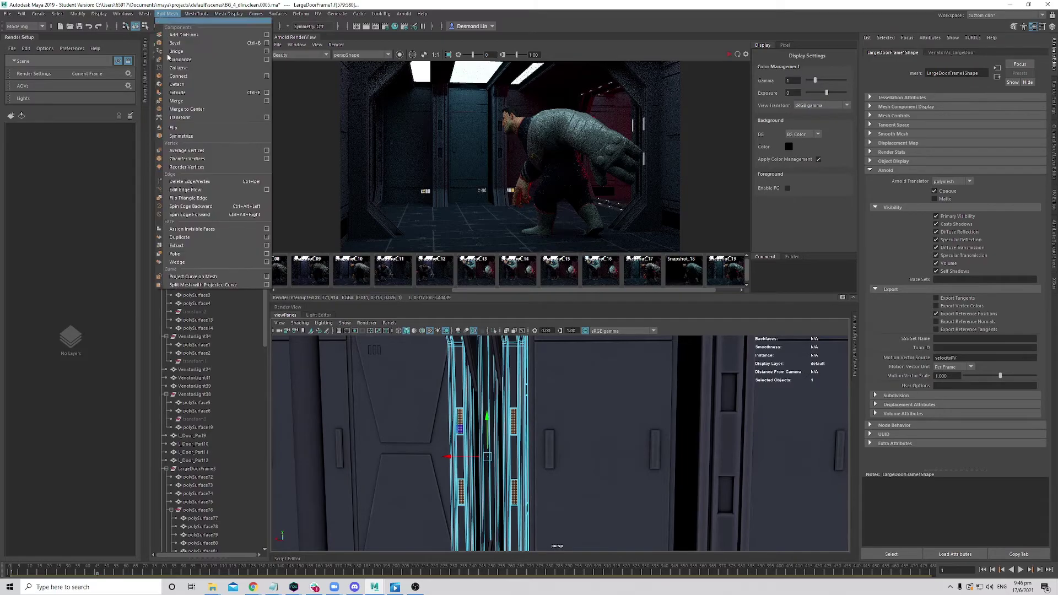
left_click(203, 235)
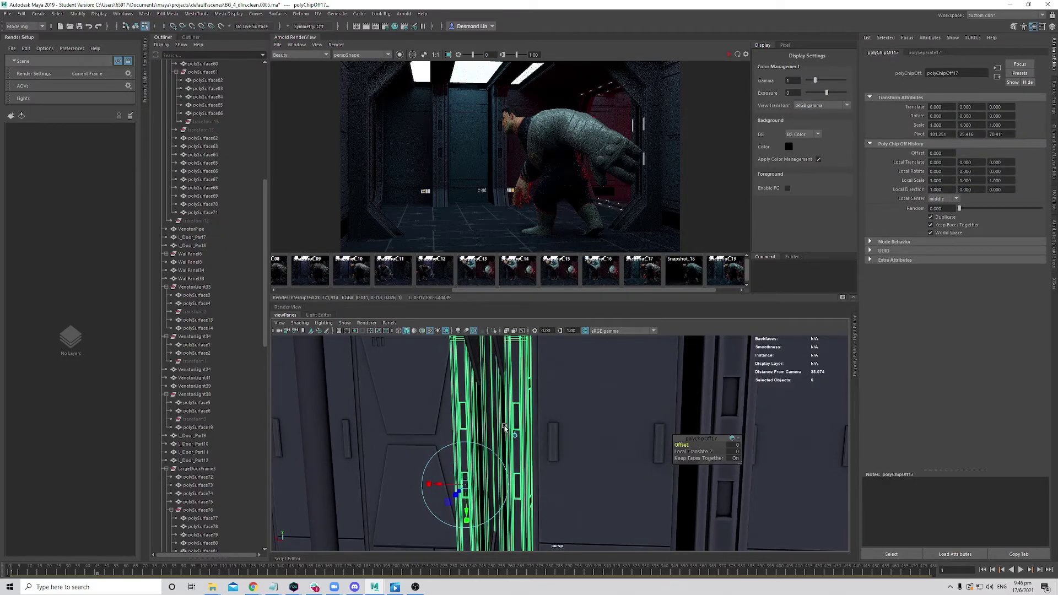
key("q")
- Assign the existing white emissive material to polySurface87 to polySurface90 under LargeDoorFrame1 and move them out to a Translate Z of about 0.63
scroll(206, 309, "up", 8)
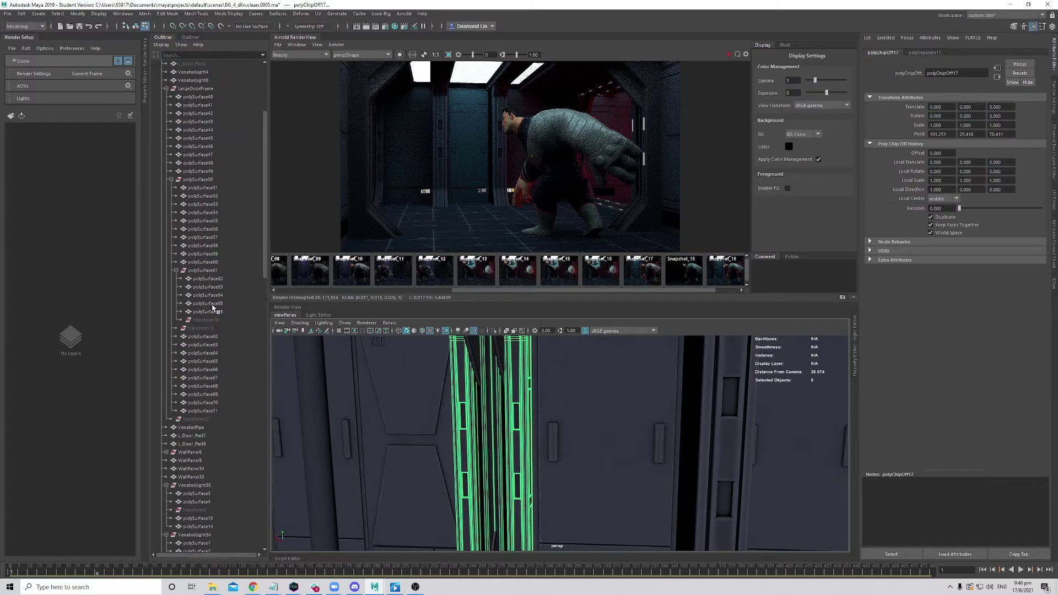
scroll(214, 310, "up", 6)
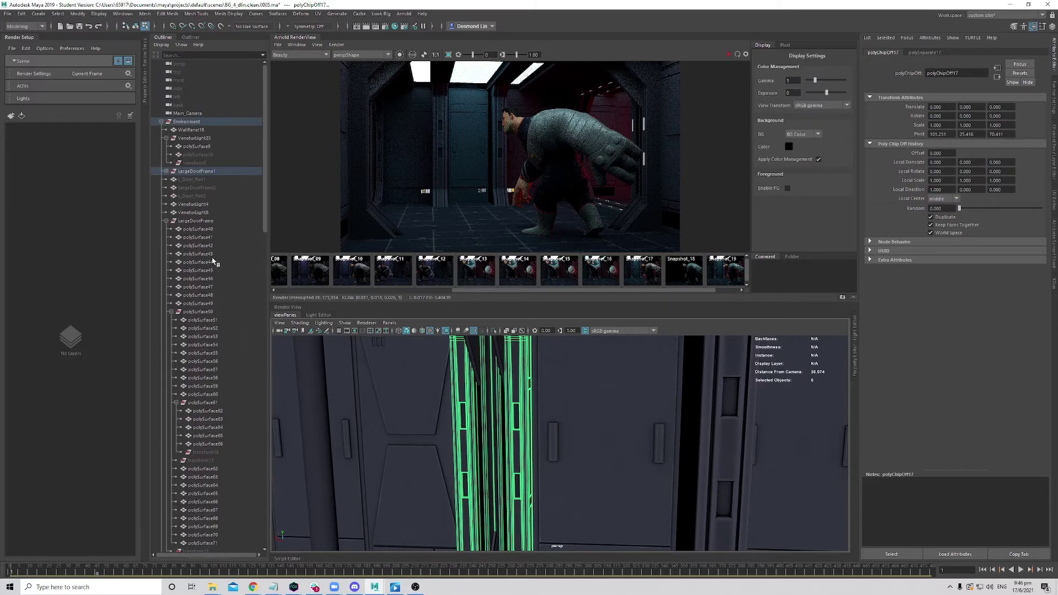
left_click(195, 171)
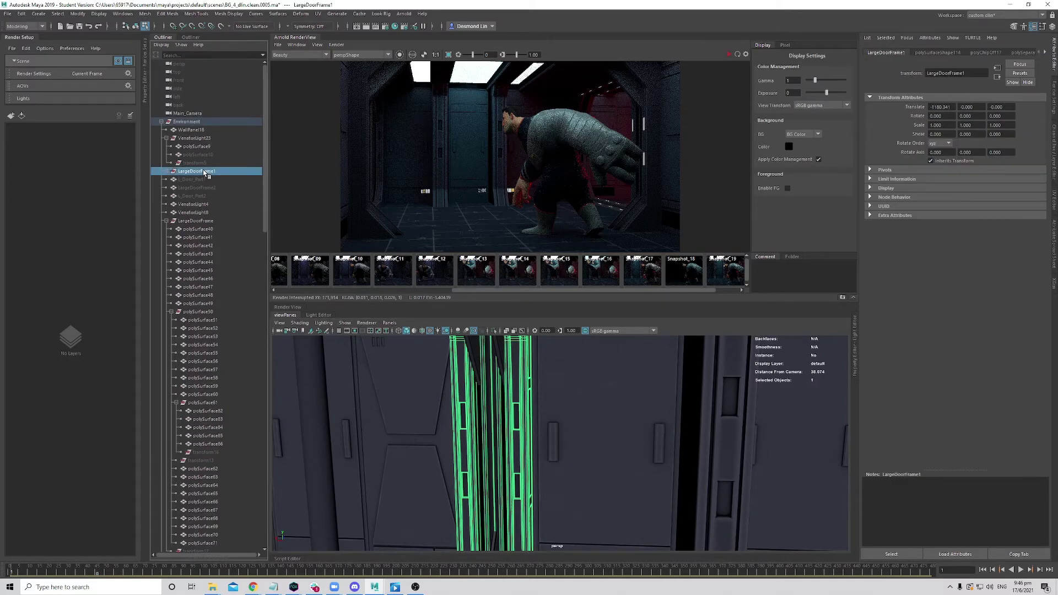
left_click(167, 172)
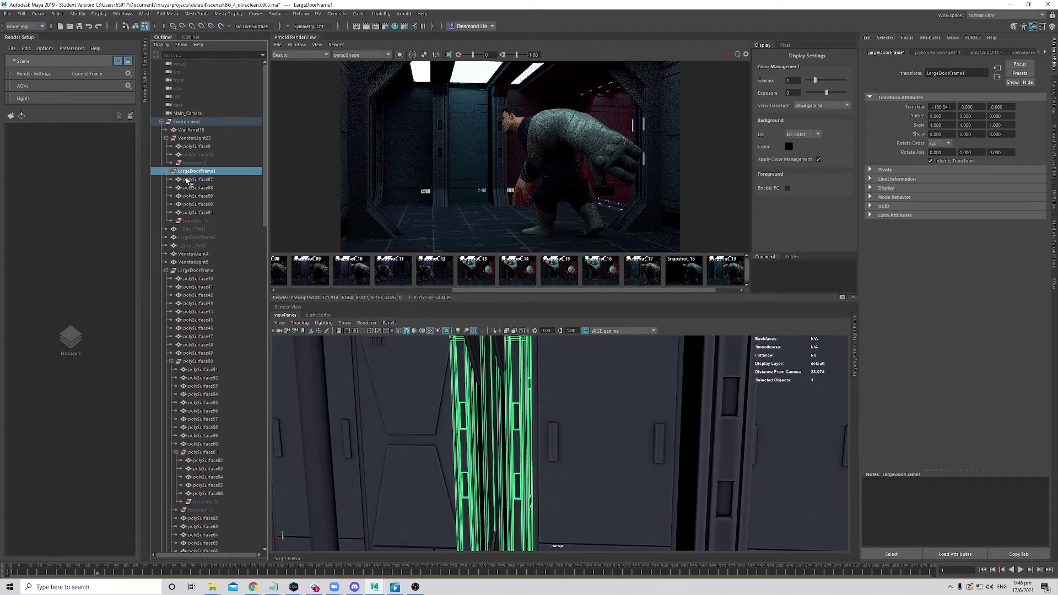
mouse_move(199, 180)
left_mouse_down()
mouse_move(208, 212)
mouse_move(210, 181)
left_mouse_up()
right_click_drag(507, 428, 514, 472, "alt")
middle_click_drag(514, 472, 538, 464, "alt")
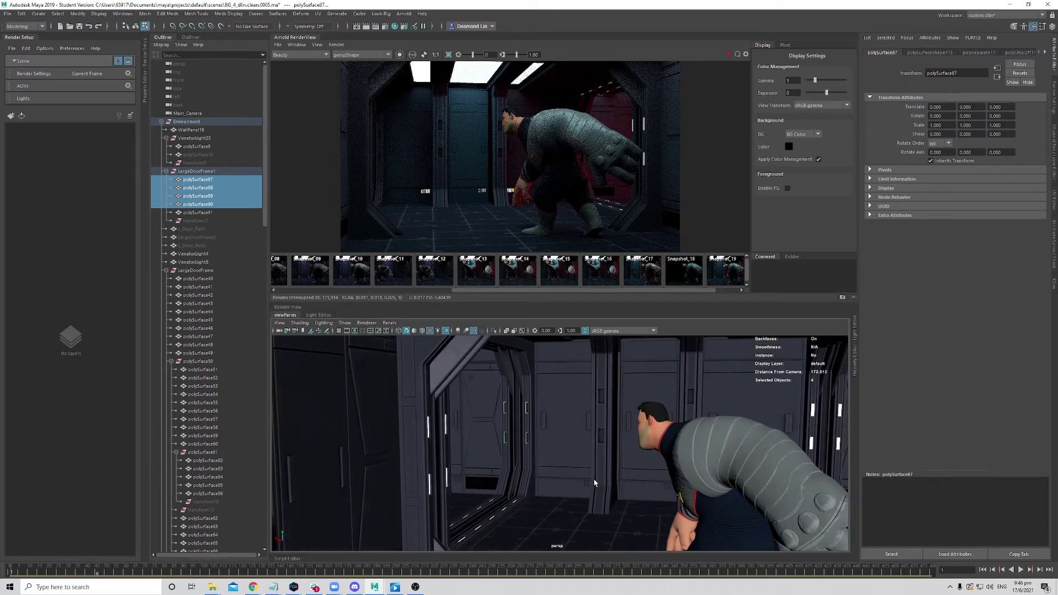
left_click_drag(595, 484, 575, 487, "alt")
right_click_drag(390, 425, 402, 413, "alt")
middle_click_drag(386, 413, 419, 412, "alt")
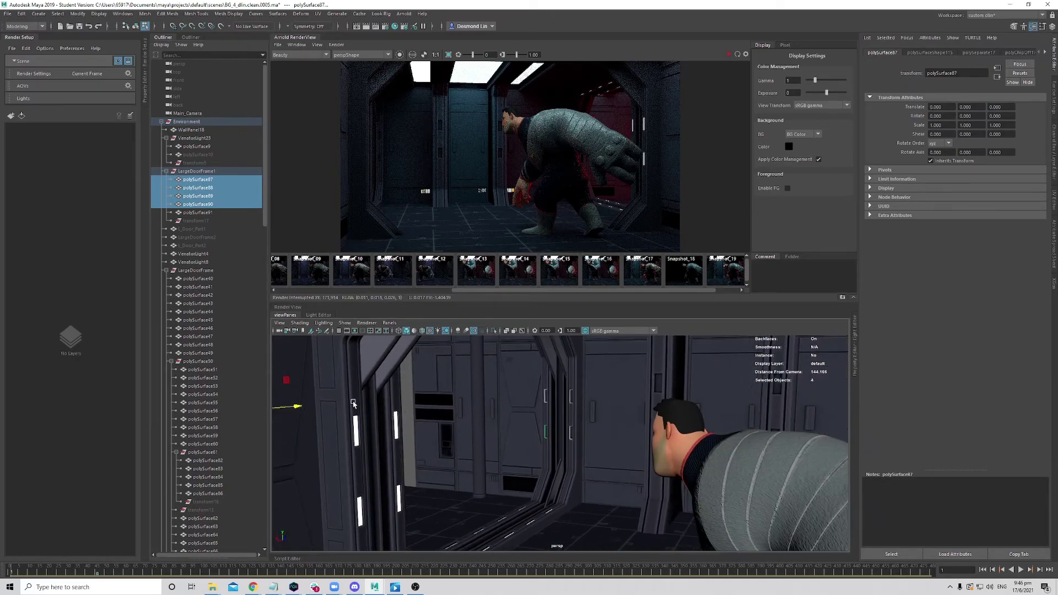
right_click_drag(463, 447, 564, 438, "alt")
right_click_drag(537, 358, 629, 238)
- Inspect the corridor set from outside and render it to check the new door-frame lights
right_click_drag(656, 418, 419, 458, "alt")
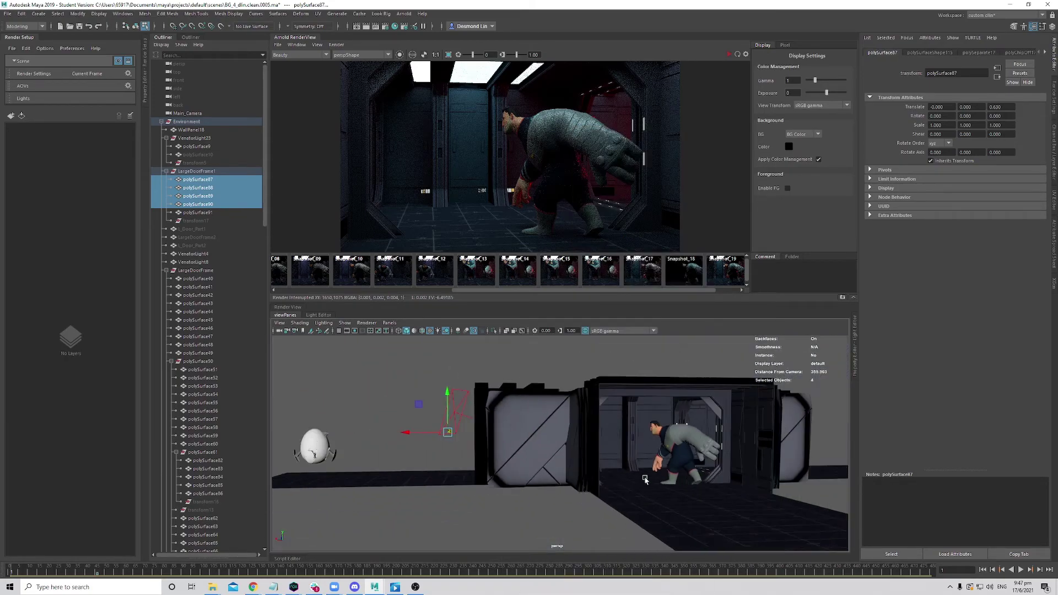
left_click_drag(468, 457, 529, 466, "alt")
right_click_drag(529, 465, 589, 449, "alt")
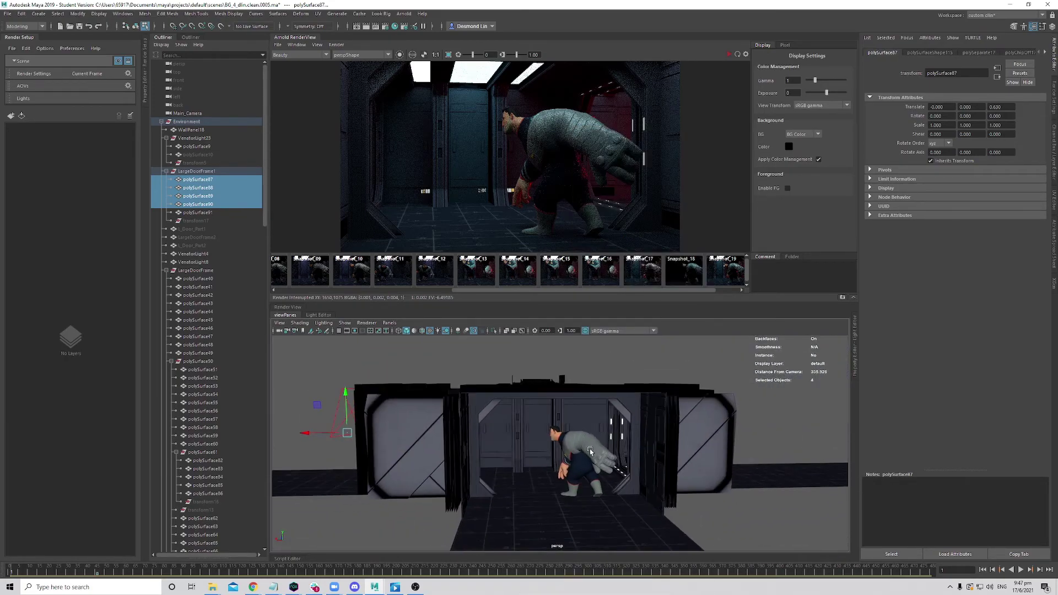
middle_click_drag(589, 449, 598, 445, "alt")
right_click_drag(597, 445, 615, 459, "alt")
left_click_drag(585, 471, 598, 472, "alt")
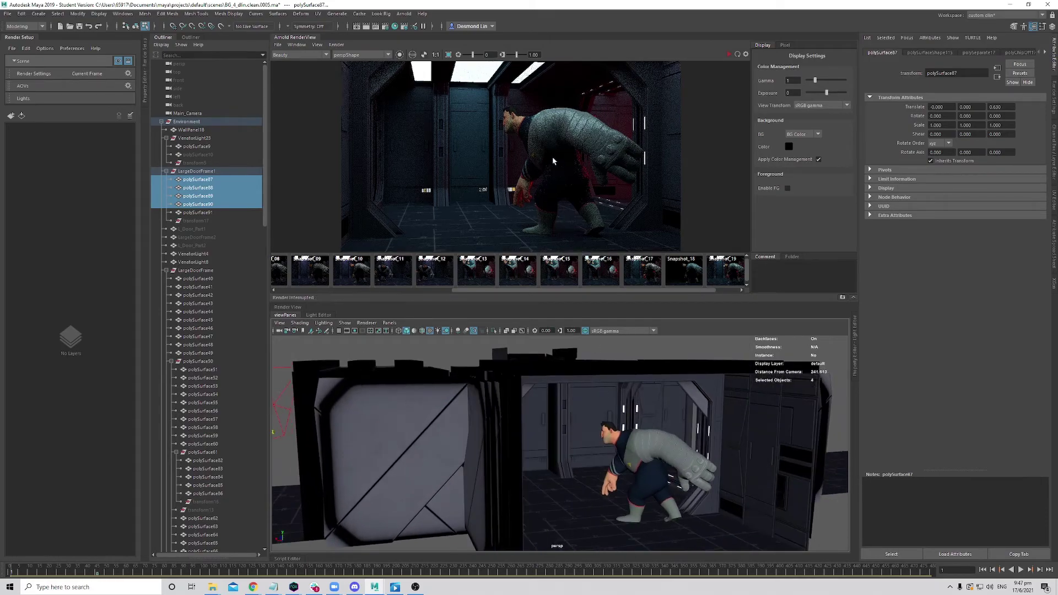
left_click(728, 54)
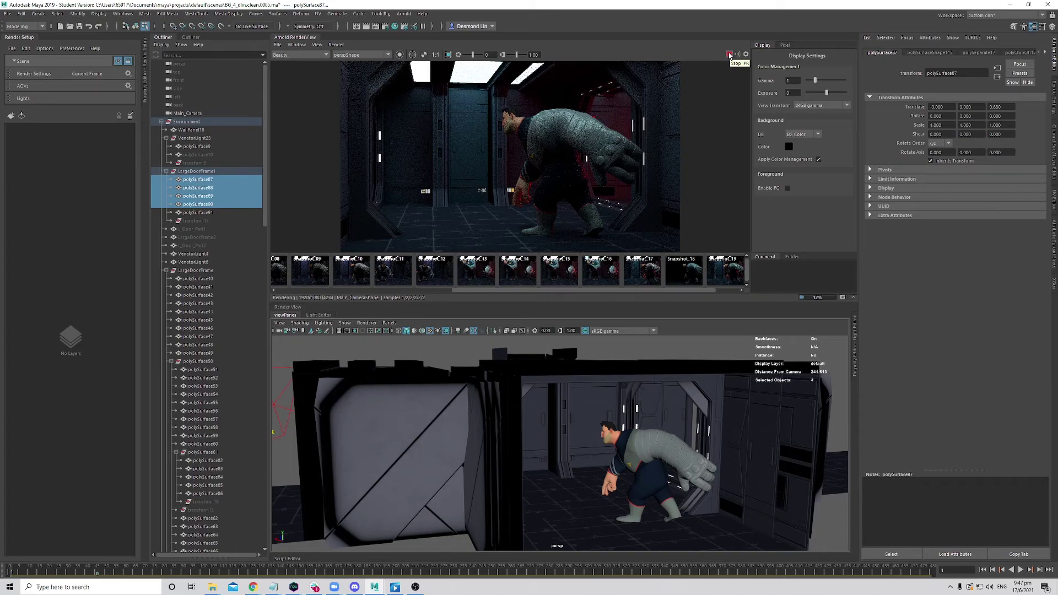
- Scrub to a late frame where the egg creature stands in the corridor and look through Main_Camera
left_click(696, 569)
left_click_drag(820, 578, 862, 578)
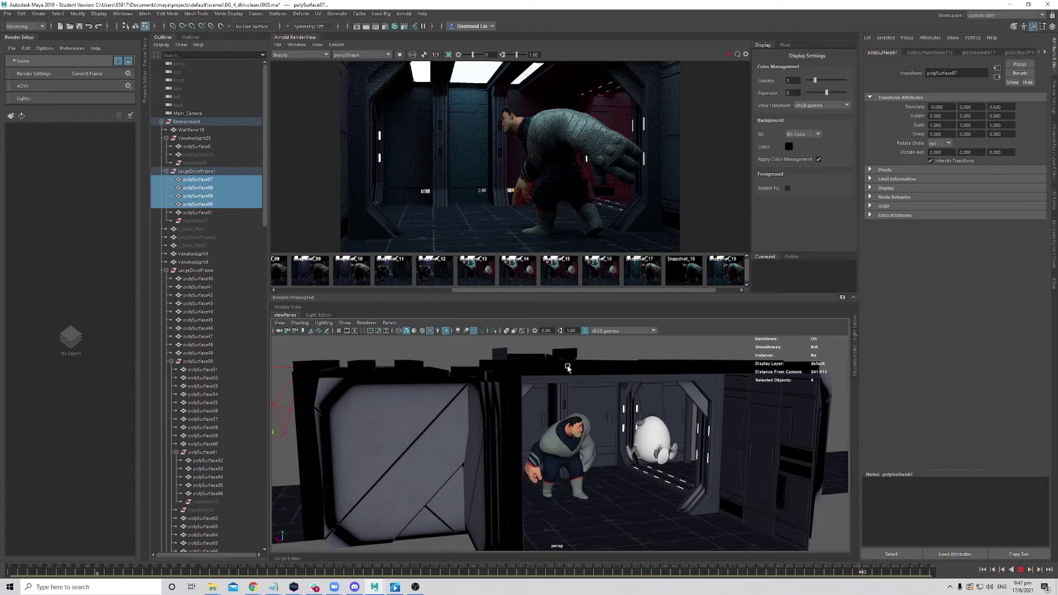
left_click(397, 324)
mouse_move(405, 331)
left_click(488, 331)
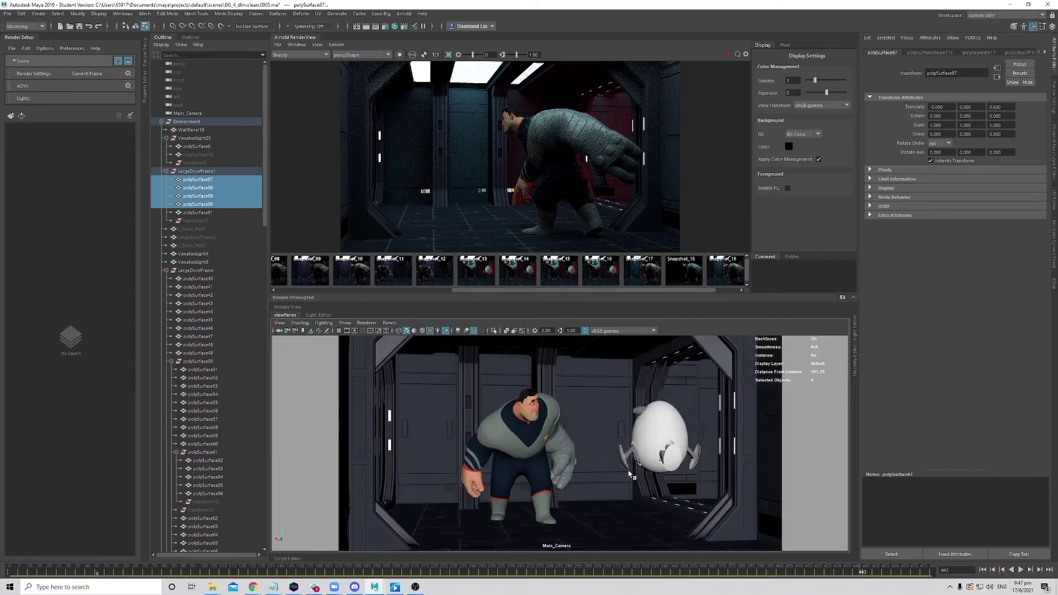
- Go to frame 467 and test-render the shot
left_click_drag(851, 579, 907, 580)
left_click(729, 54)
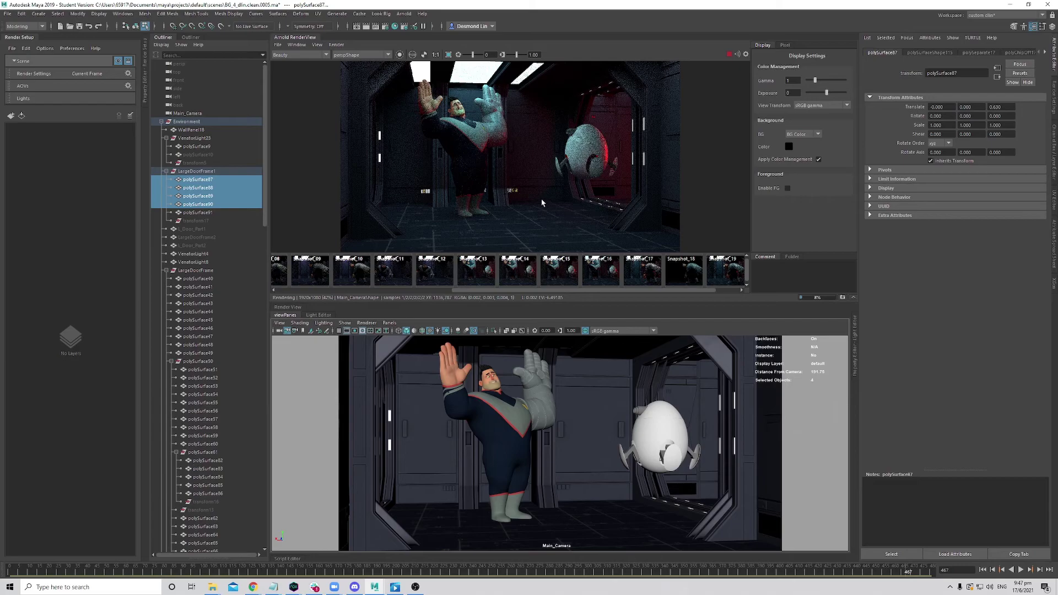
left_click(730, 55)
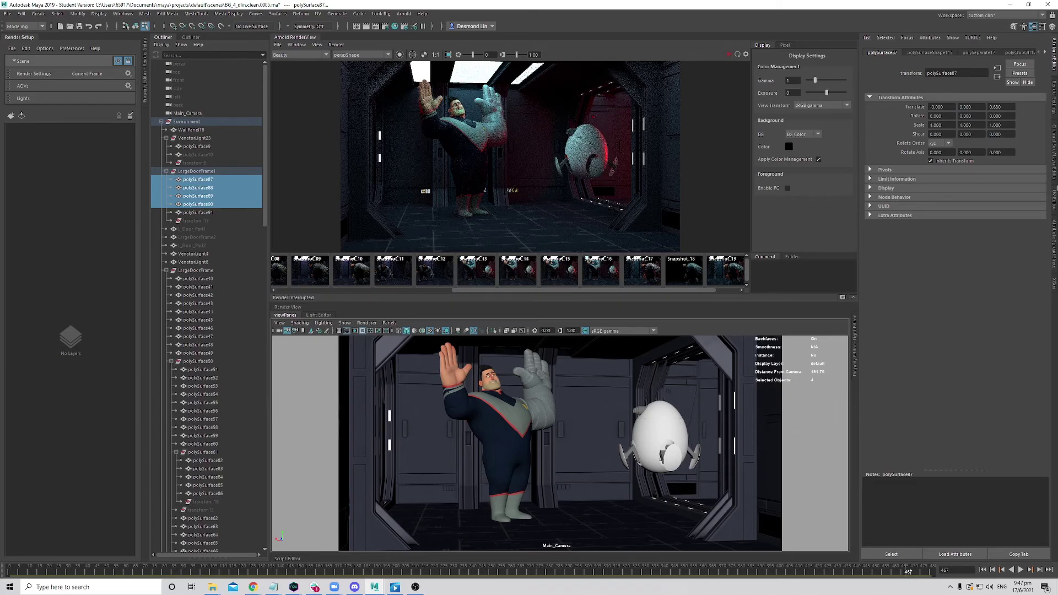
- Connect the existing aiAtmosphereVolume as the Atmosphere in the Arnold render settings and test-render the shot
left_click(1055, 109)
left_click(904, 70)
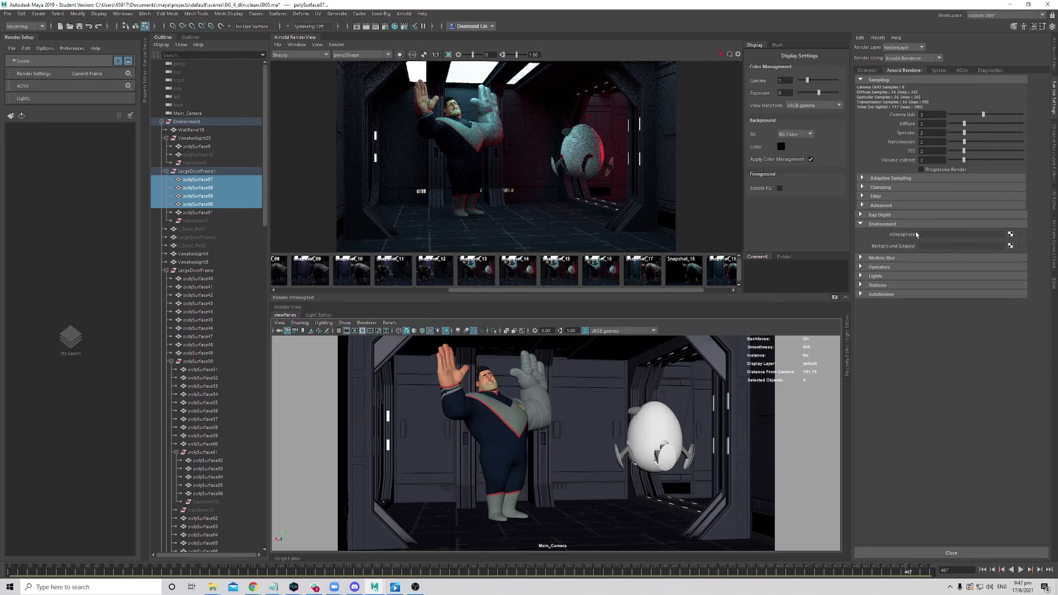
left_click(1010, 234)
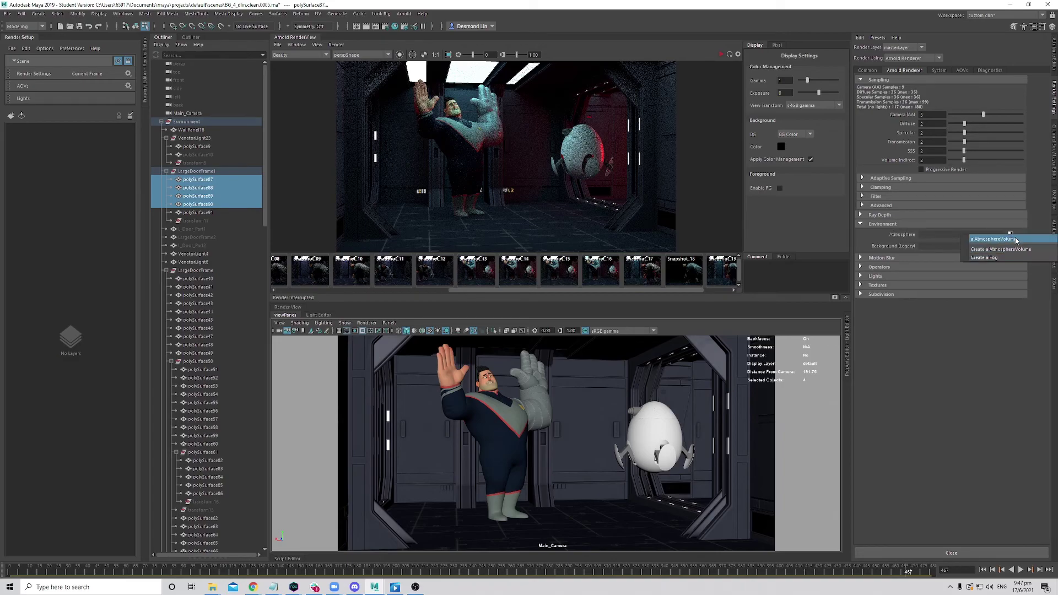
left_click(1015, 240)
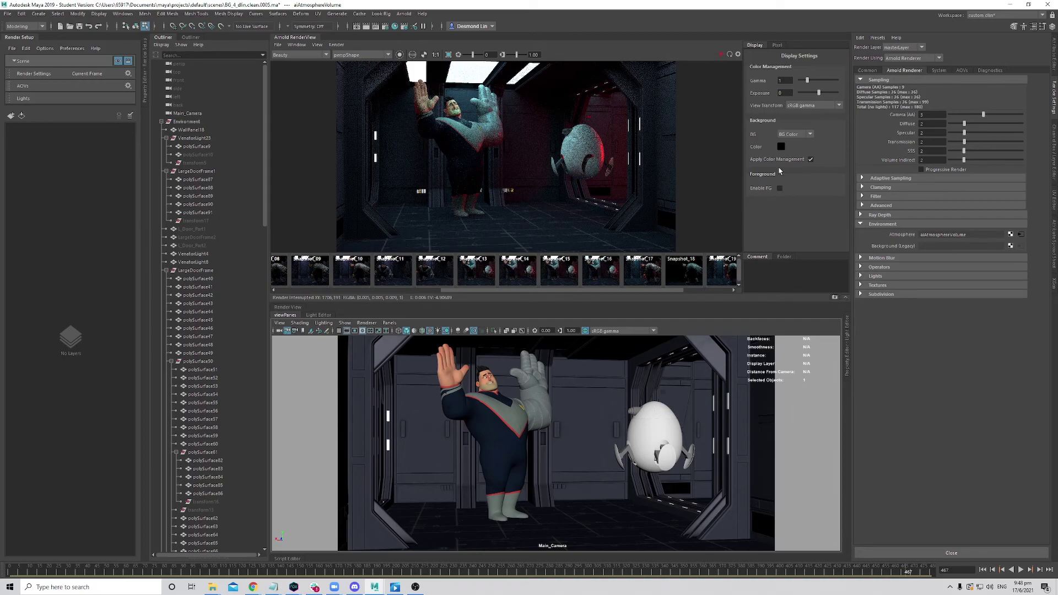
left_click(729, 54)
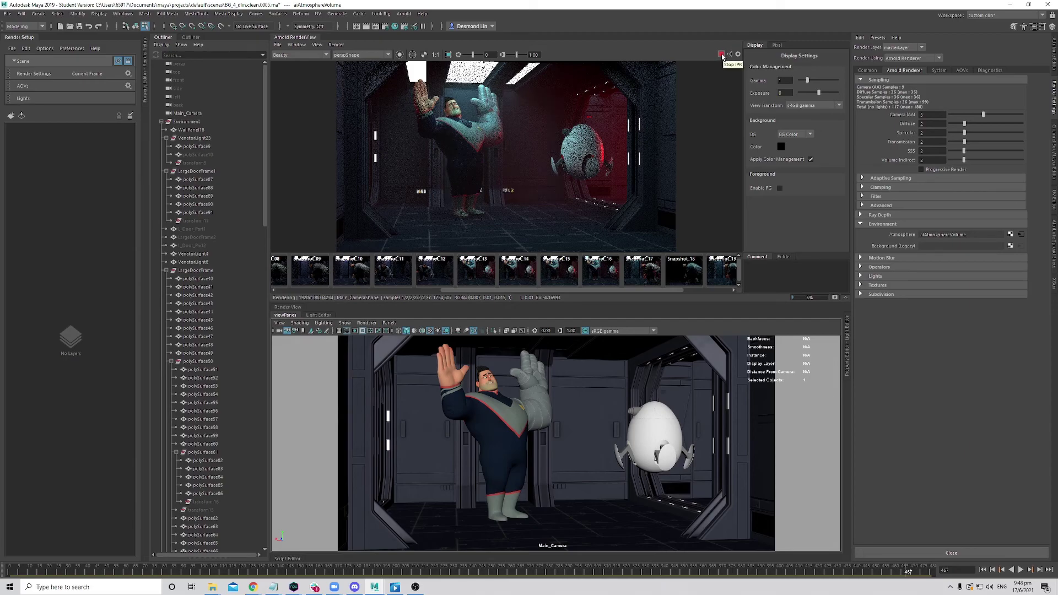
left_click(721, 55)
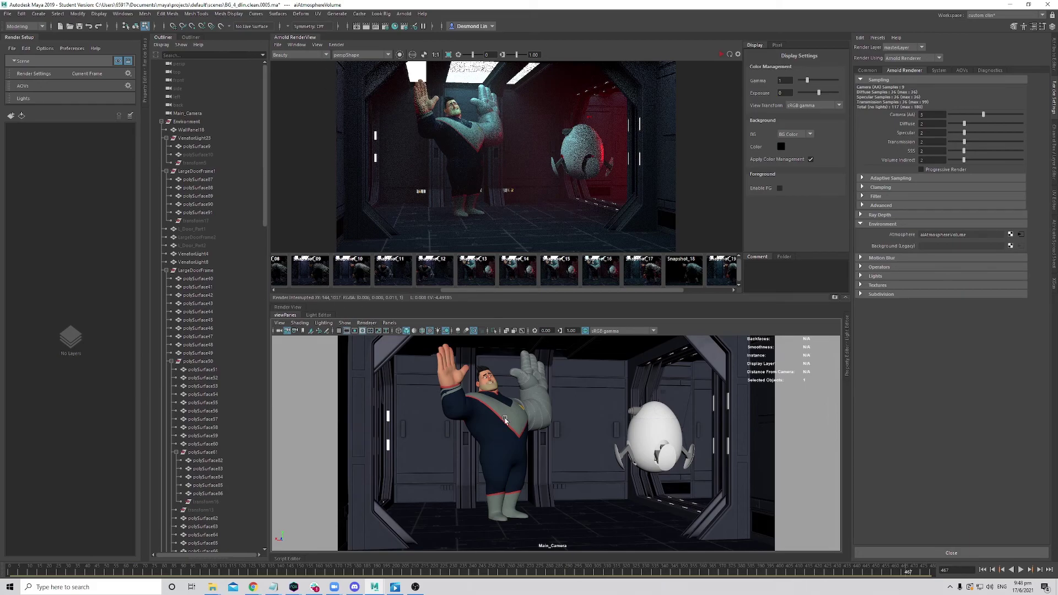
- Select the red area light sl_red_lgt in the perspective view and lower its Volume contribution
key("space")
left_click_drag(577, 447, 581, 432)
left_click_drag(496, 427, 424, 423, "alt")
right_click_drag(424, 423, 532, 430, "alt")
left_click_drag(532, 431, 507, 488, "alt")
middle_click_drag(391, 455, 489, 460, "alt")
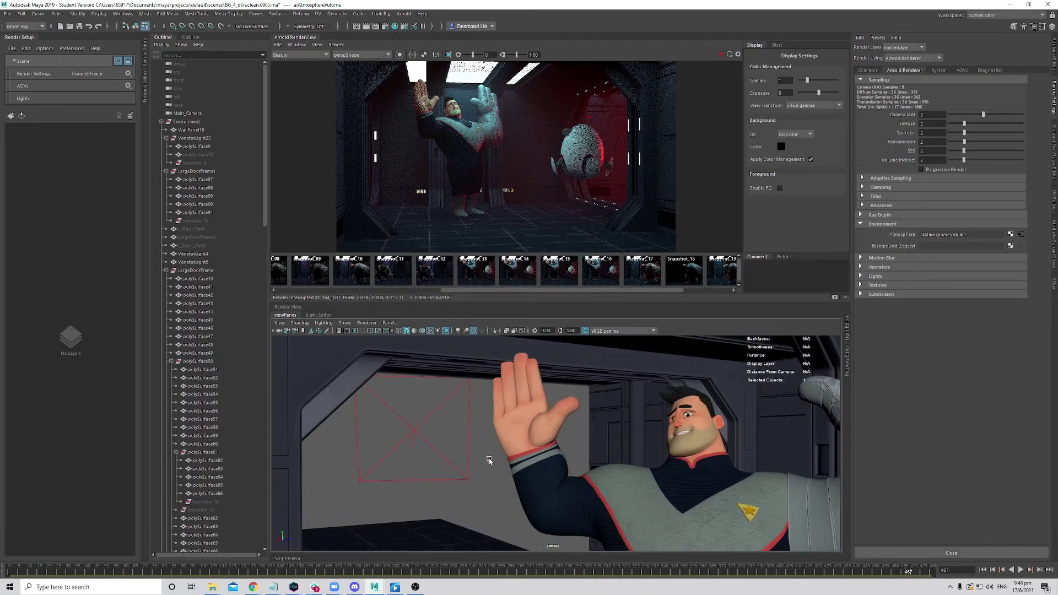
left_click(409, 427)
scroll(198, 359, "down", 15)
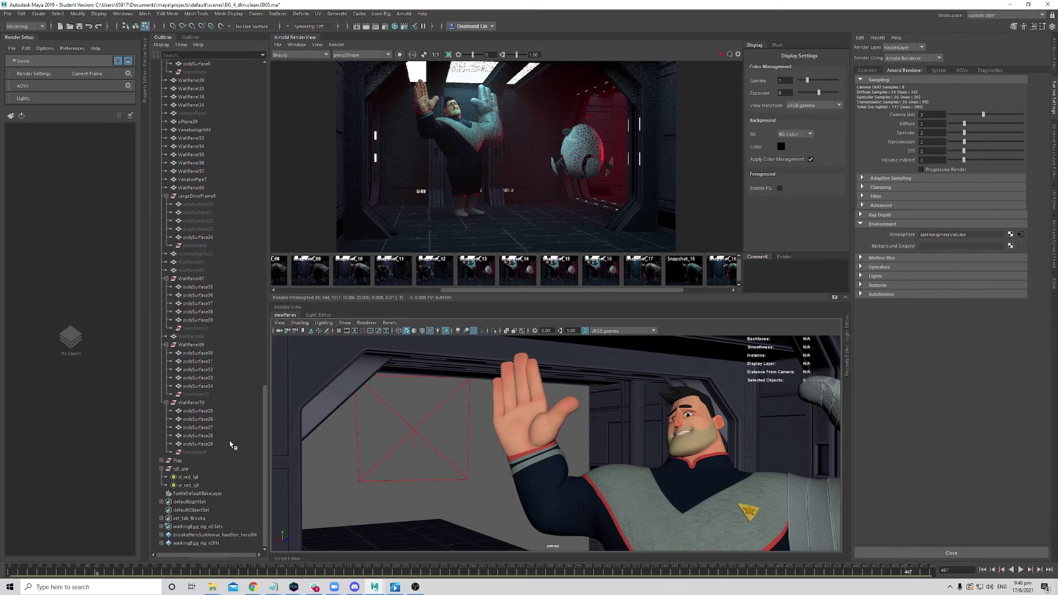
left_click(198, 477)
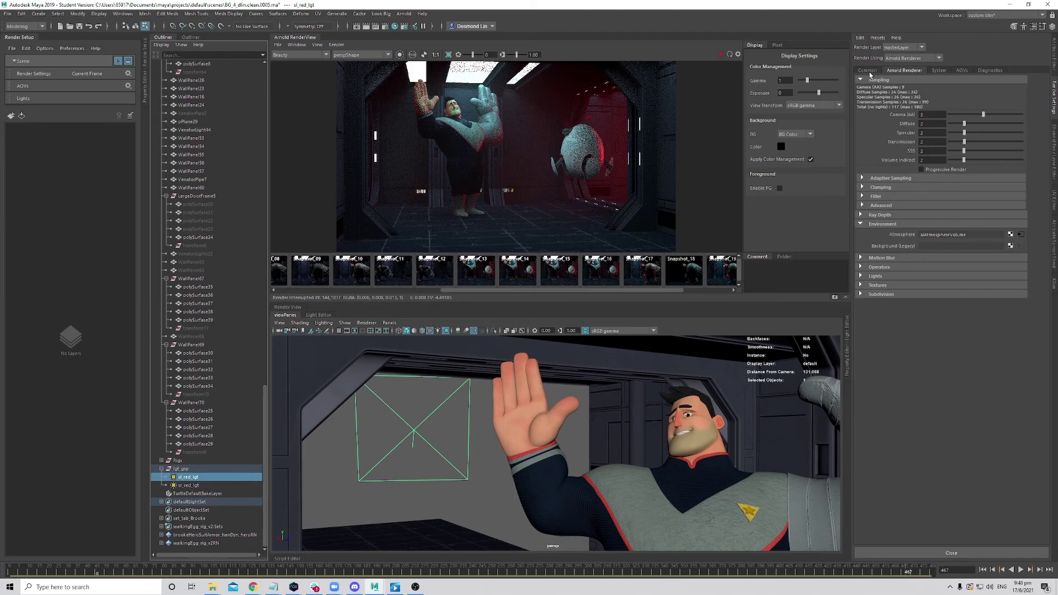
left_click(1055, 61)
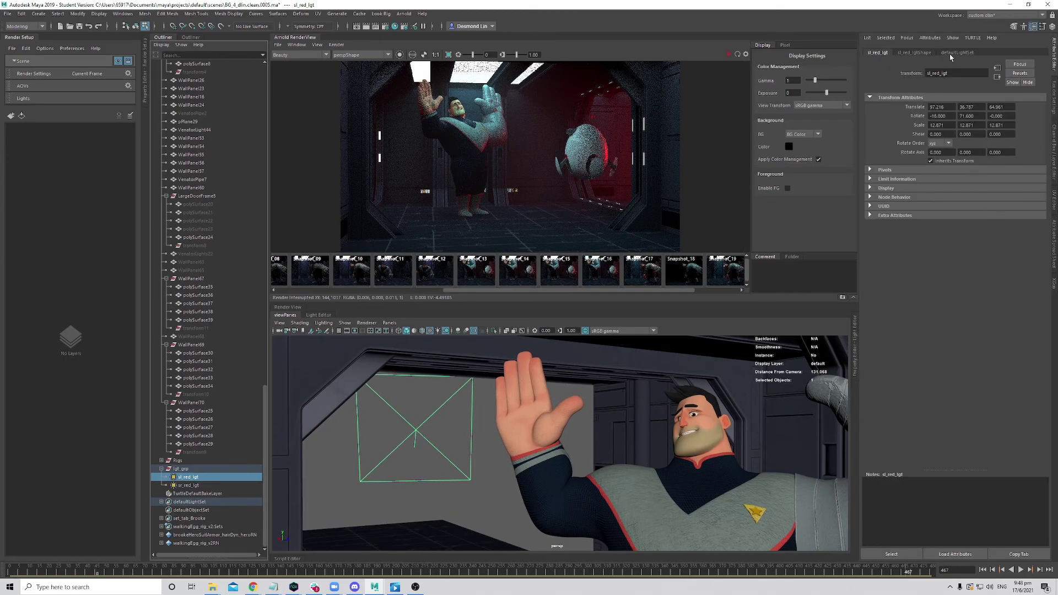
left_click(915, 52)
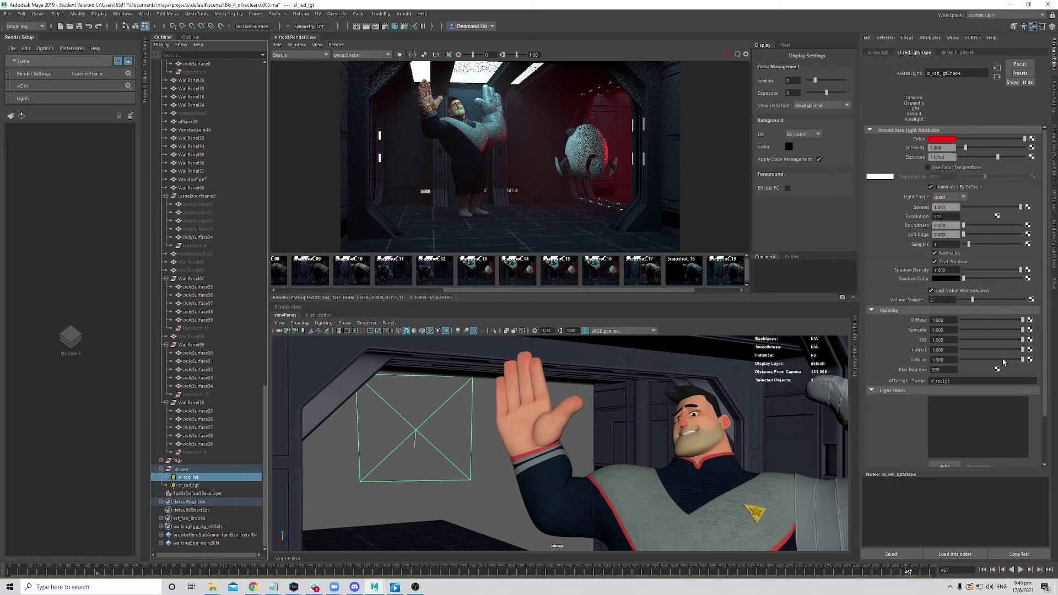
left_click_drag(980, 363, 977, 360)
- Set the Volume contribution of the other red area light, sr_red_lgt, to 0.171
left_click(213, 485)
left_click_drag(986, 359, 972, 360)
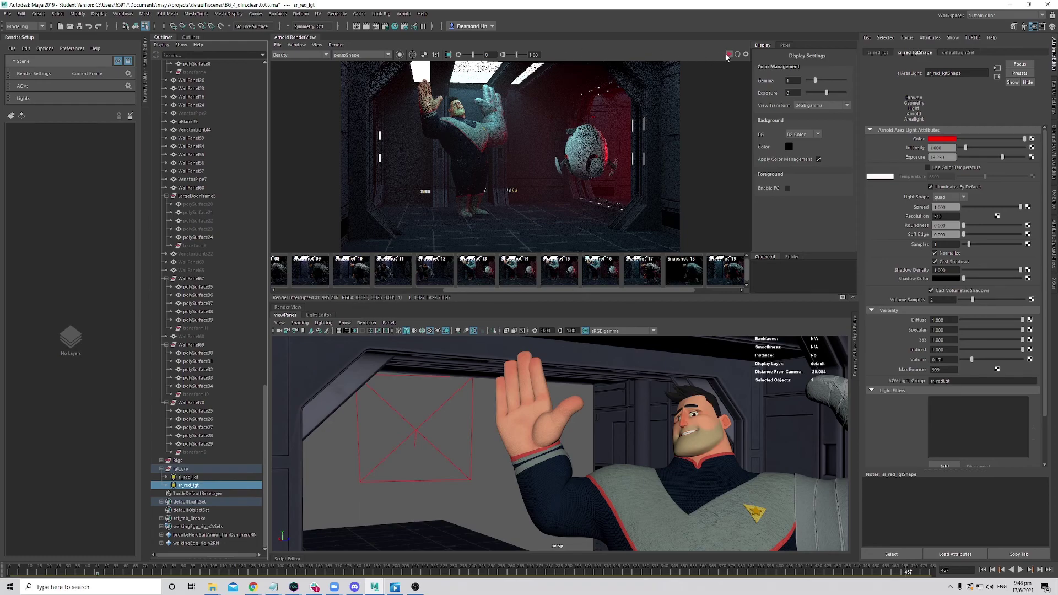
- Store the current render as a snapshot and test-render the shot with the reduced red light volume
left_click(842, 297)
left_click(695, 290)
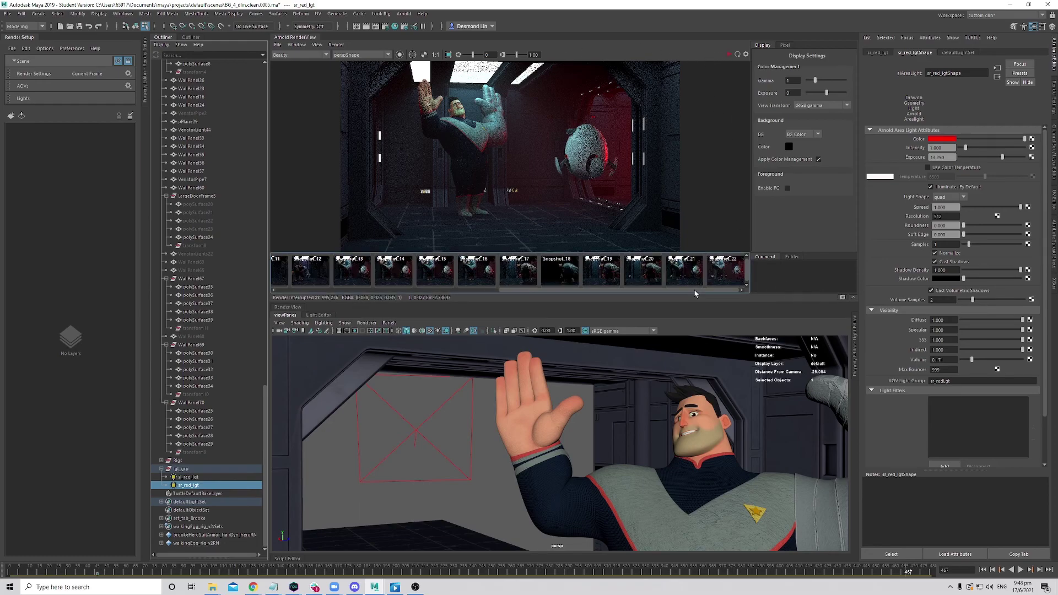
left_click(728, 55)
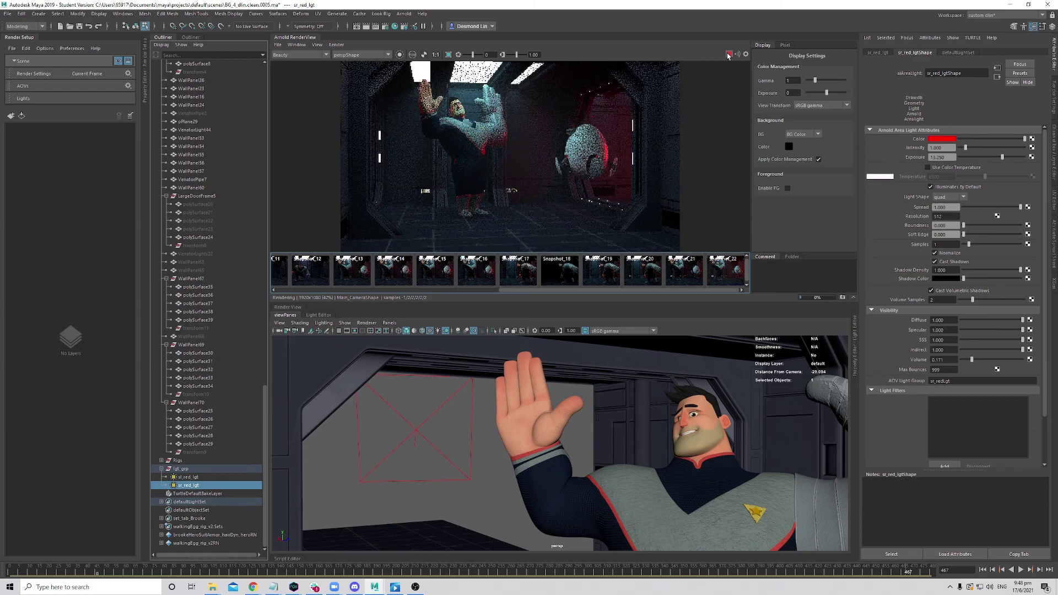
left_click(728, 54)
- Compare the new render with the last stored snapshot, Snapshot_22
left_click(724, 279)
left_click(722, 280)
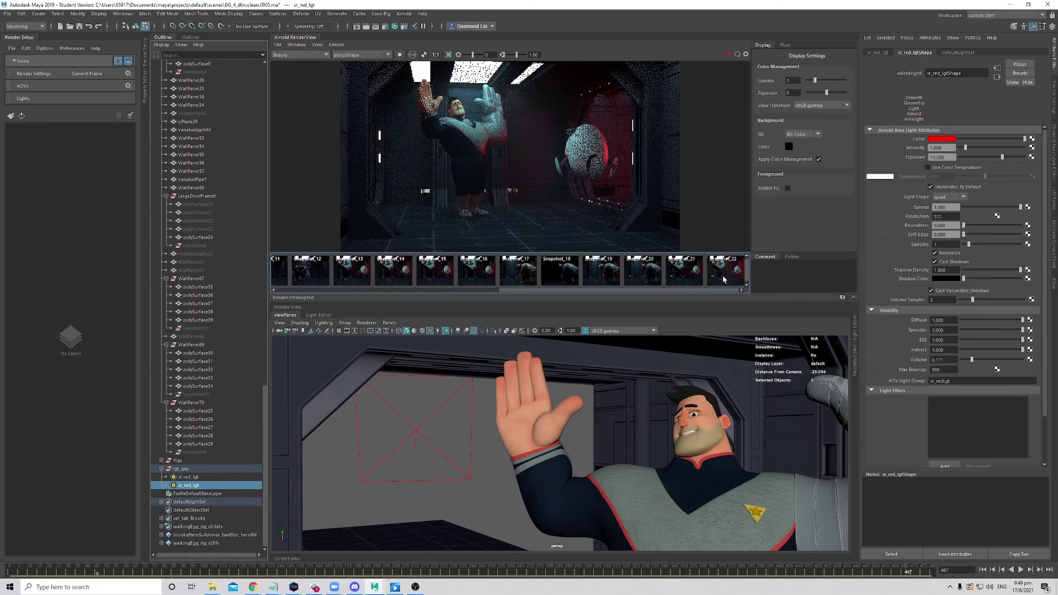
left_click(724, 279)
left_click(723, 279)
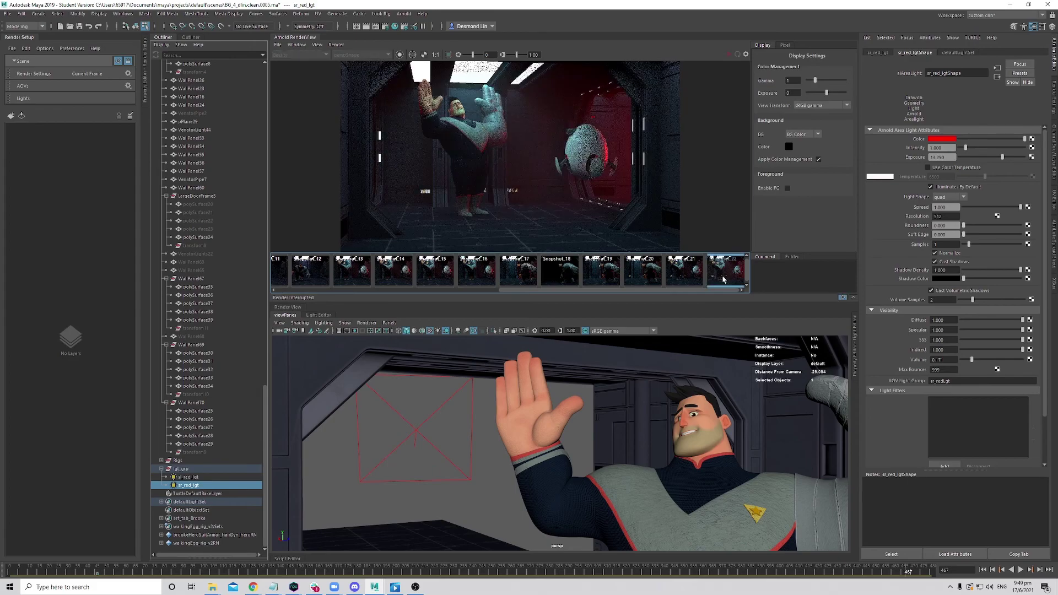
- Switch repeatedly between the current render and Snapshot_22 to judge the reduced volumetric contribution of the red lights
left_click(724, 279)
left_click(723, 279)
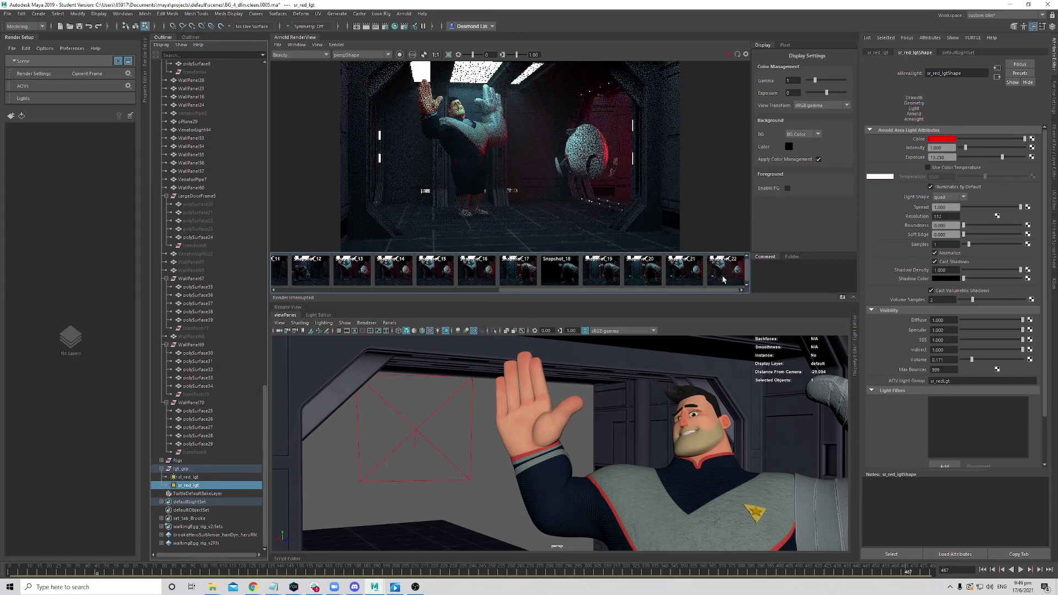
left_click(723, 279)
left_click(722, 280)
left_click(722, 280)
left_click(723, 279)
left_click(723, 279)
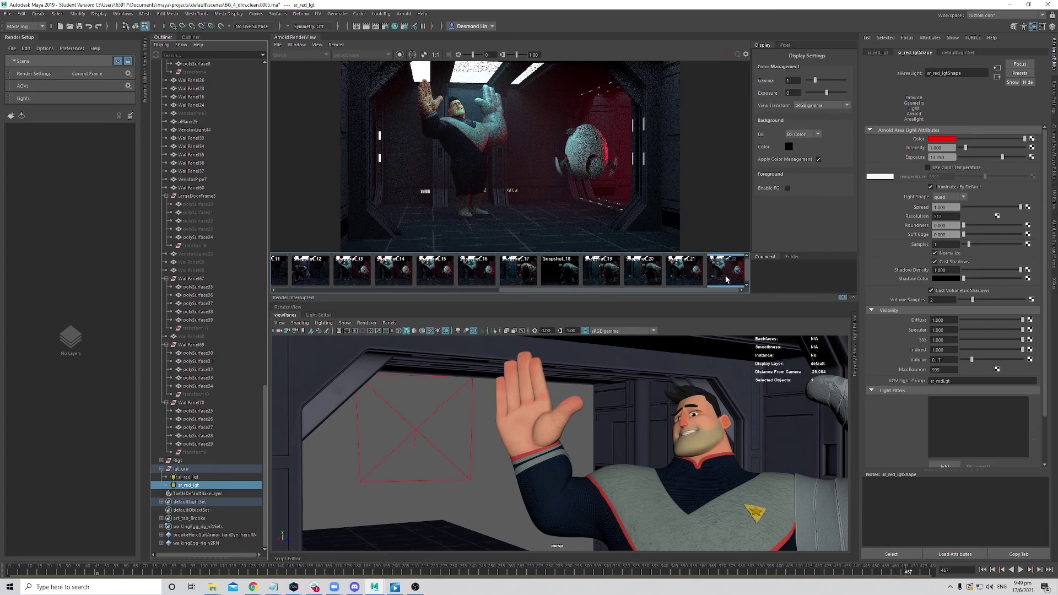
- Raise the Volume contribution of the red area light sr_red_lgt to about 0.5 and set that of sl_red_lgt to 0.534
left_click_drag(971, 359, 990, 360)
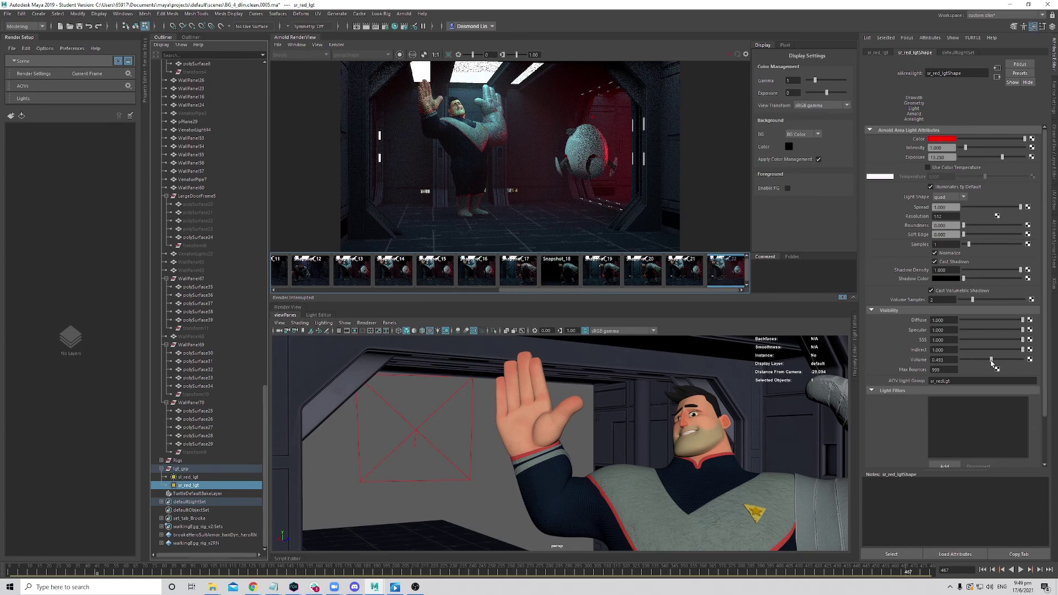
left_click(190, 477)
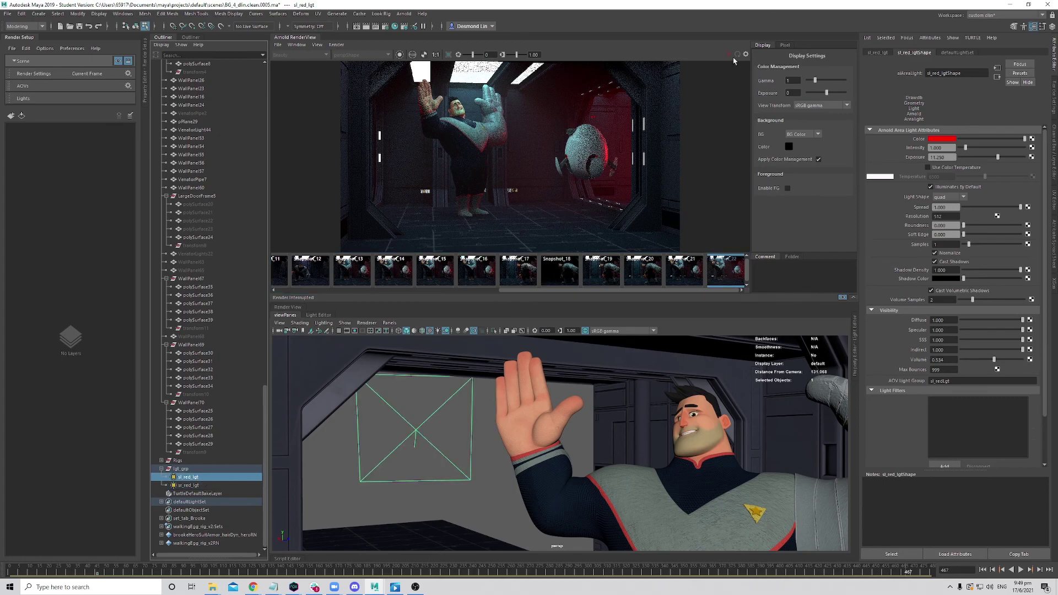
- Test-render the shot with the raised red light volume and compare the result against Snapshot_22
left_click(726, 273)
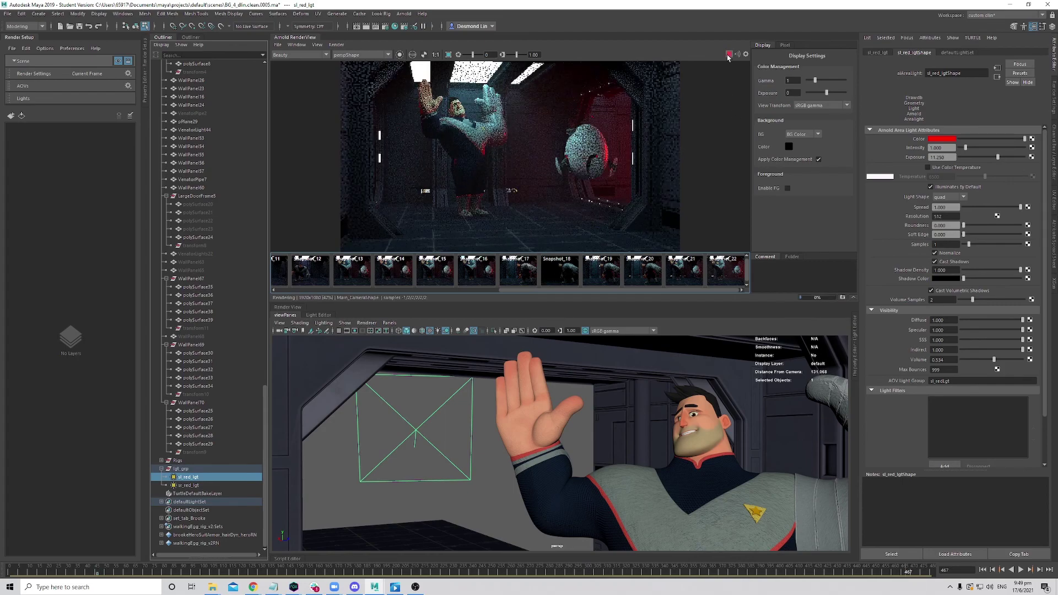
left_click(726, 278)
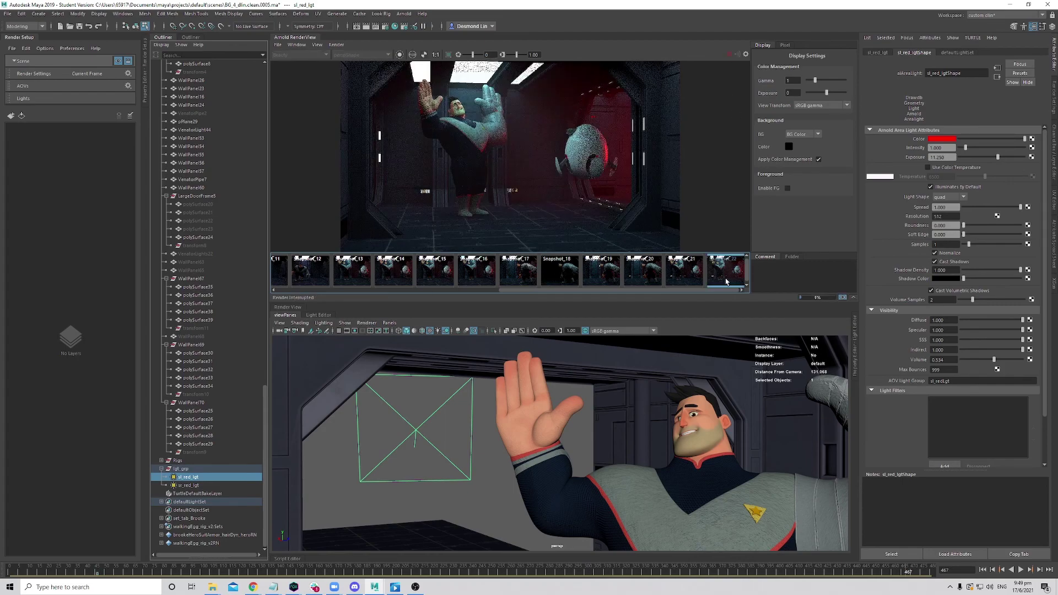
left_click(725, 282)
left_click(725, 281)
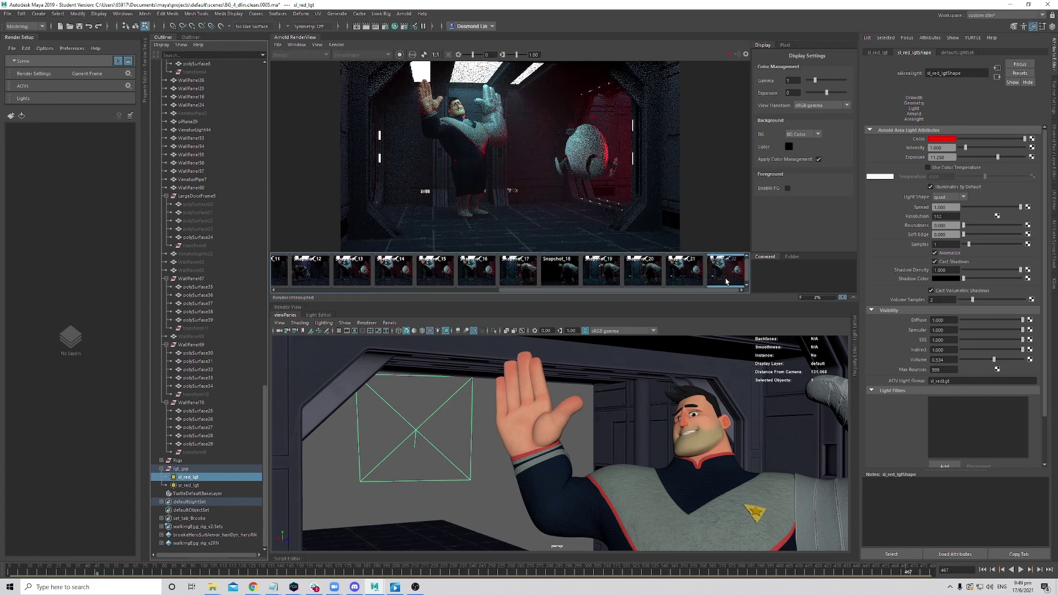